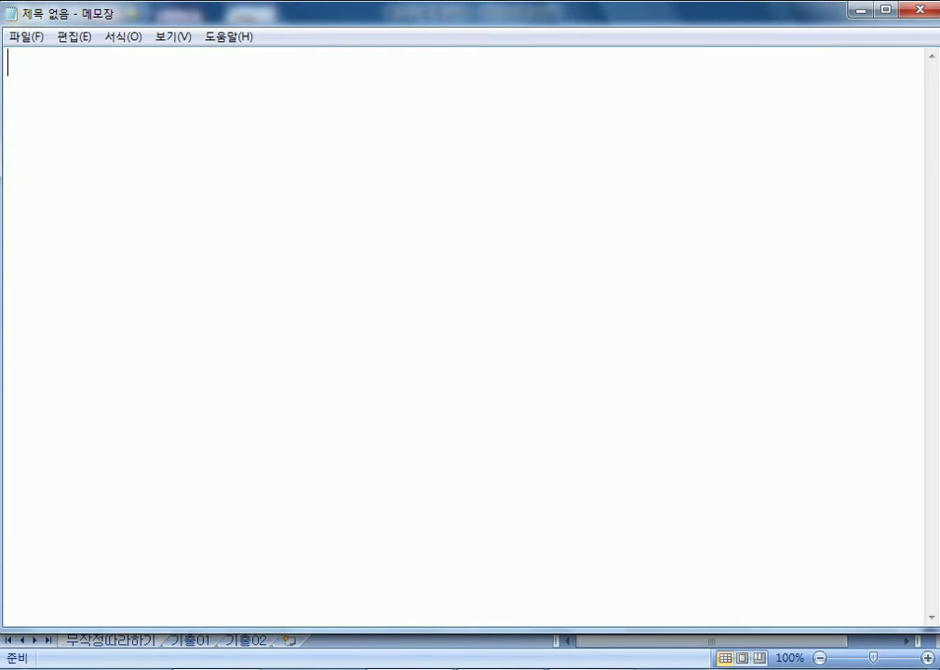
Step: Close the empty Notepad window to return to the payroll workbook in Excel
key("alt+F4")
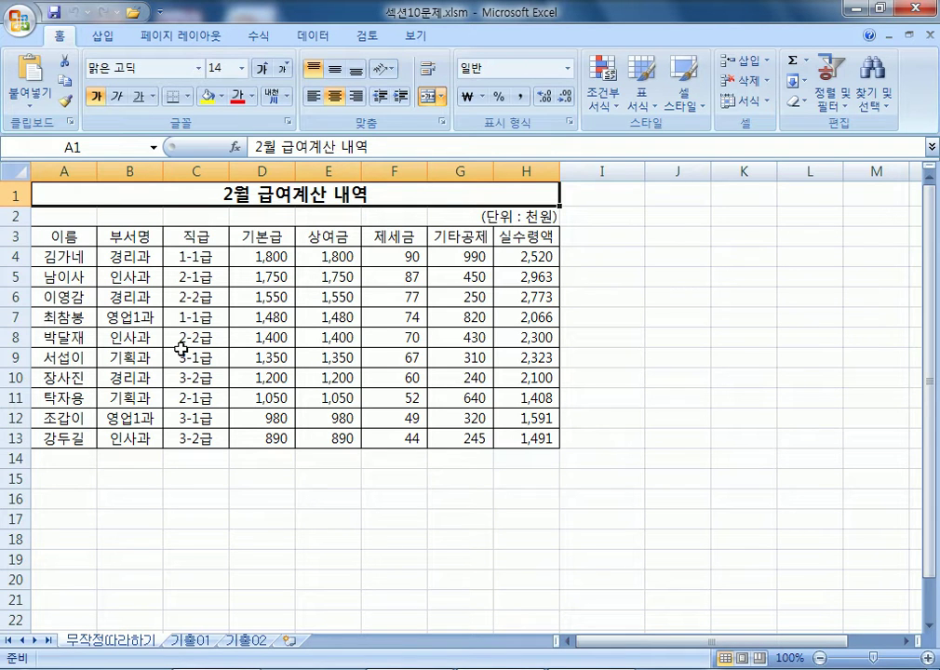
left_click_drag(59, 235, 518, 439)
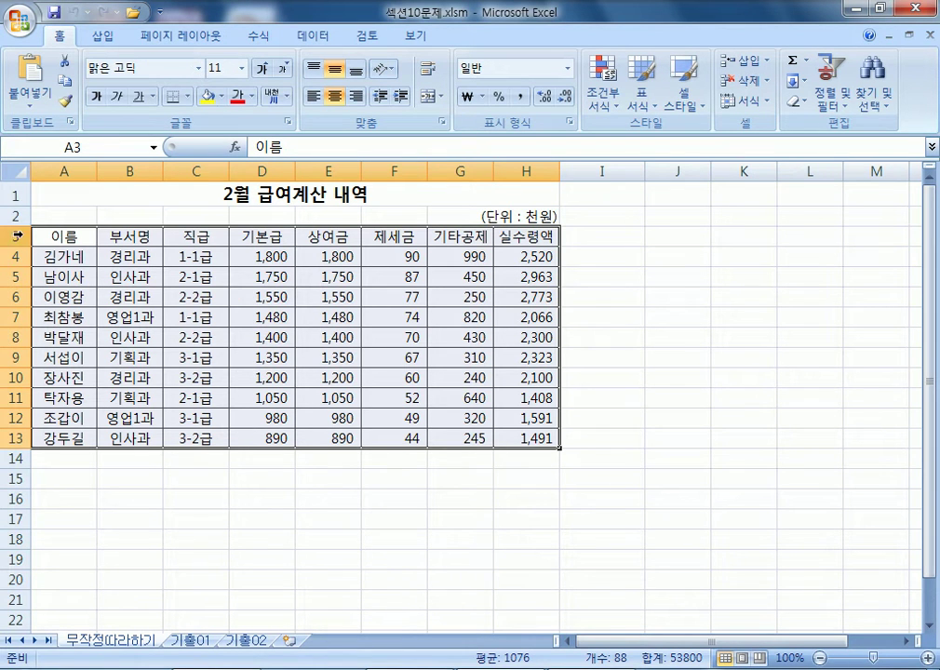
left_click(15, 195)
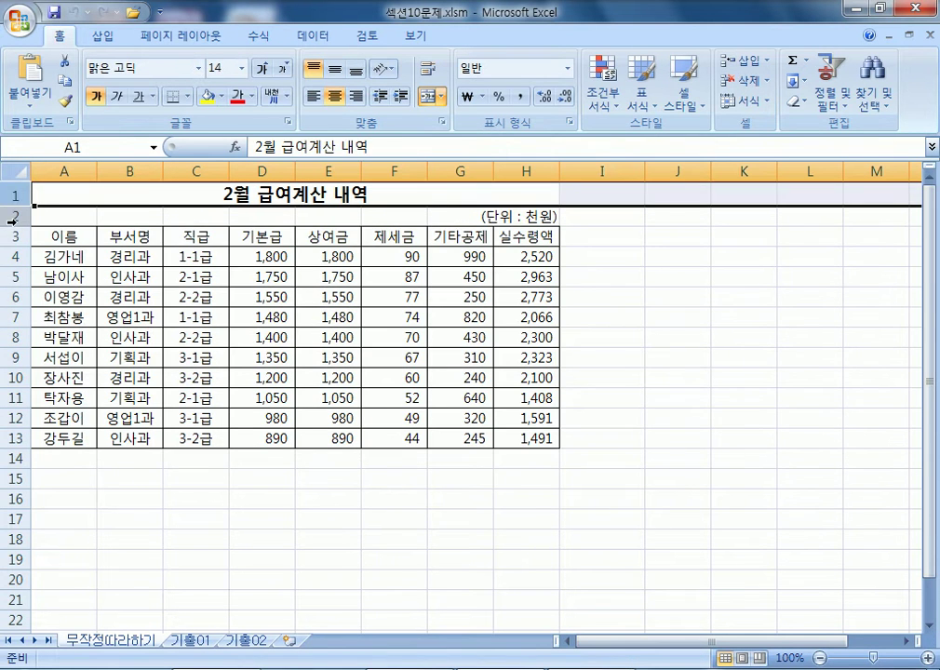
left_click(15, 215)
left_click_drag(15, 236, 15, 397)
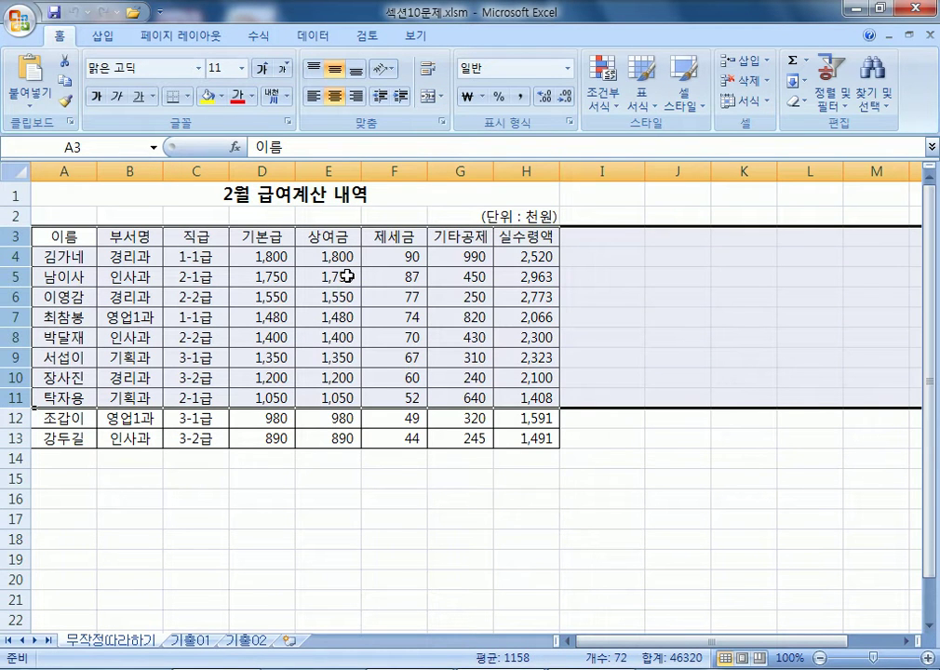
left_click(270, 298)
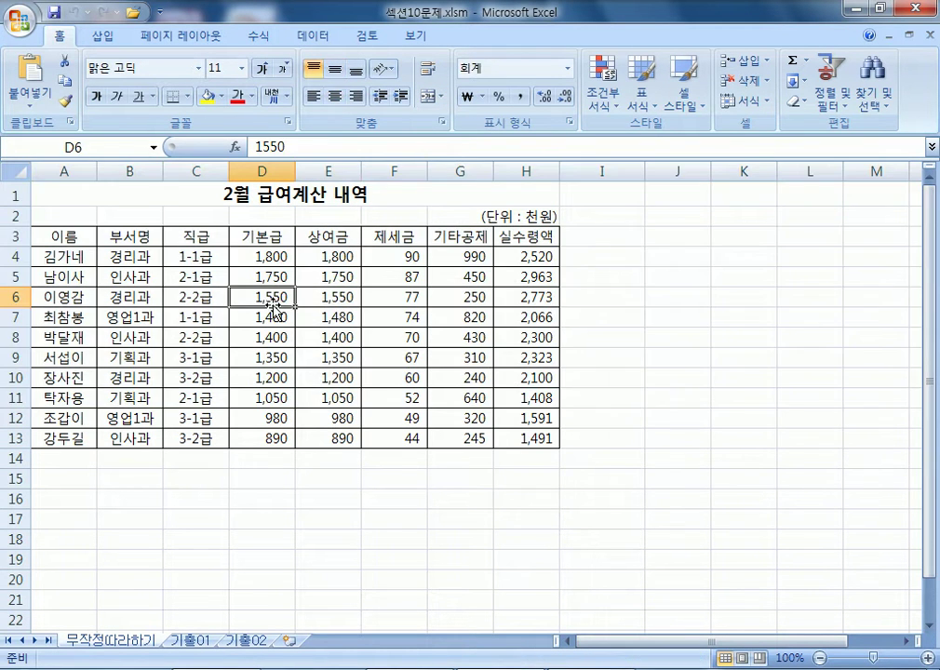
left_click(755, 330)
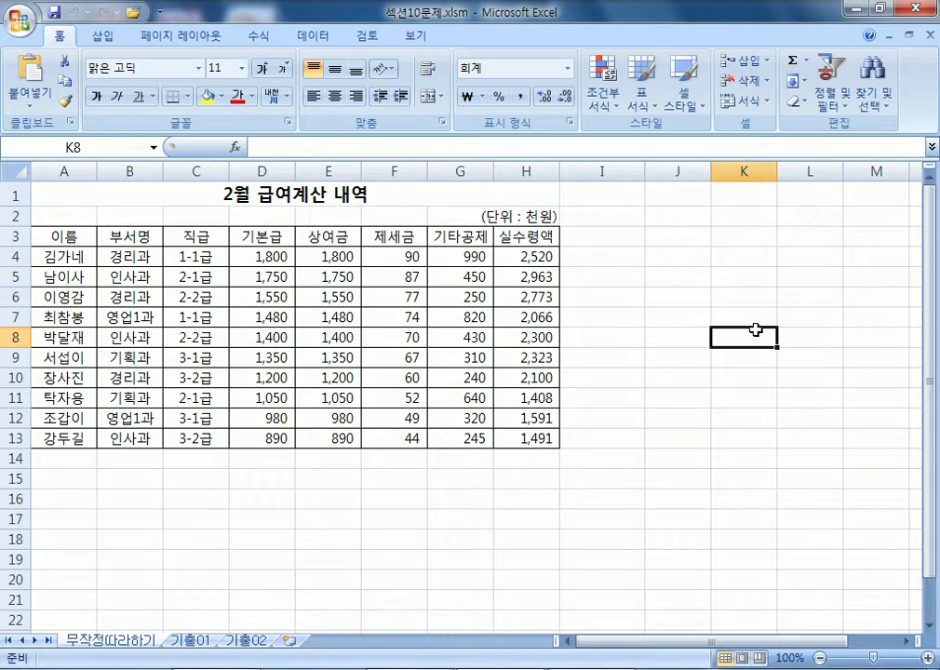
left_click(102, 36)
left_click(32, 106)
left_click(46, 124)
left_click_drag(614, 232, 746, 285)
left_click_drag(61, 236, 508, 440)
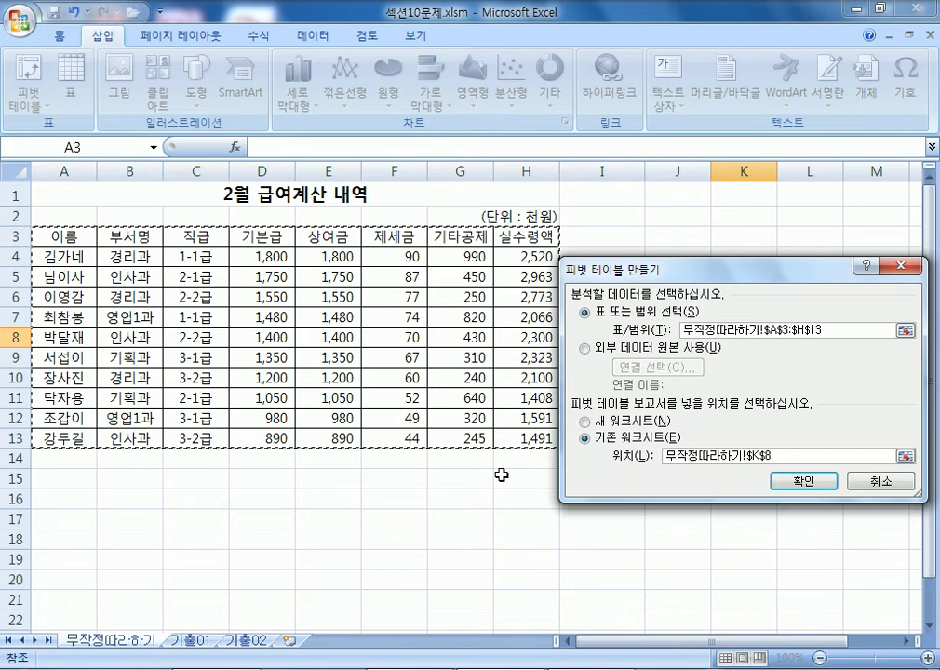
left_click(886, 487)
left_click_drag(69, 233, 516, 433)
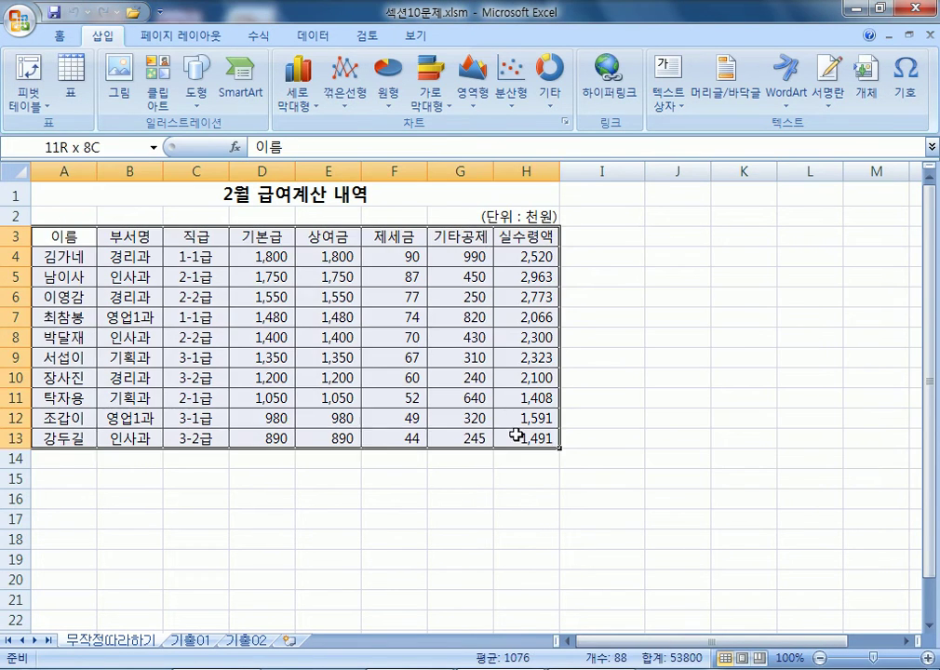
left_click(33, 101)
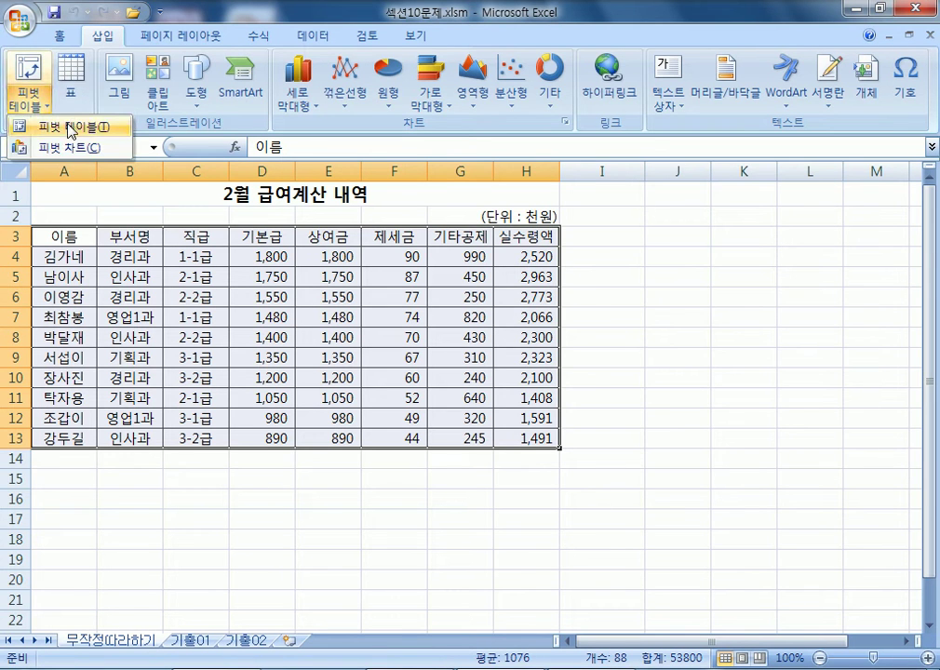
left_click(71, 129)
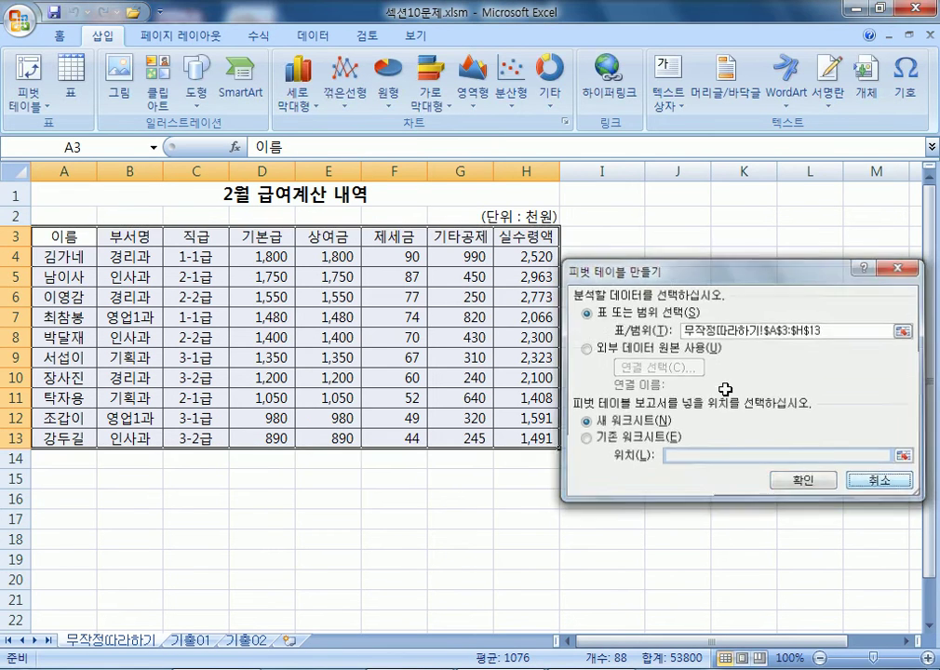
left_click(865, 481)
left_click(279, 270)
Step: Insert a blank row between the unit line and the payroll table's header row
right_click(13, 237)
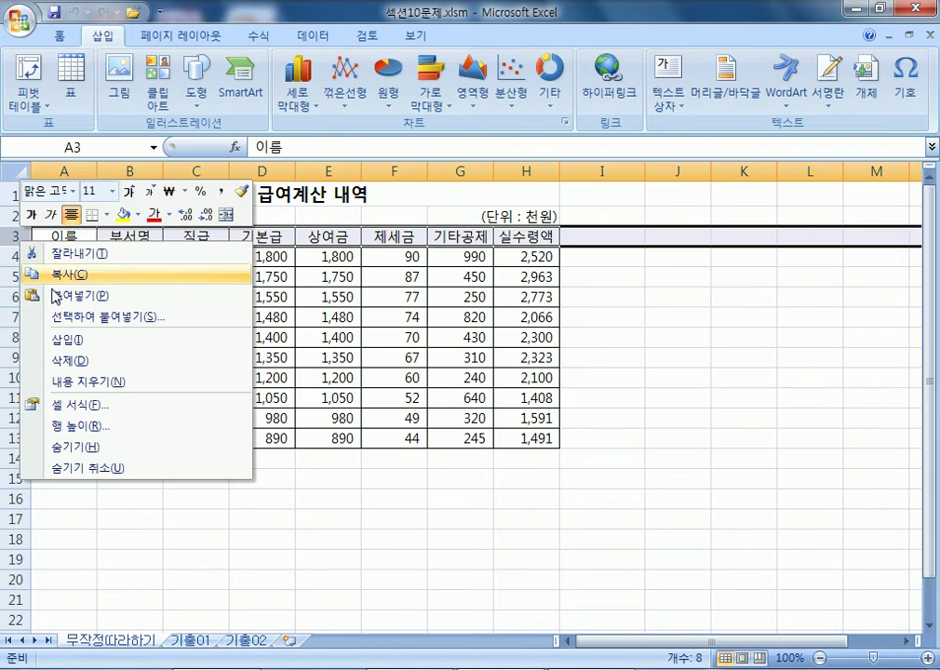
left_click(63, 340)
left_click(677, 358)
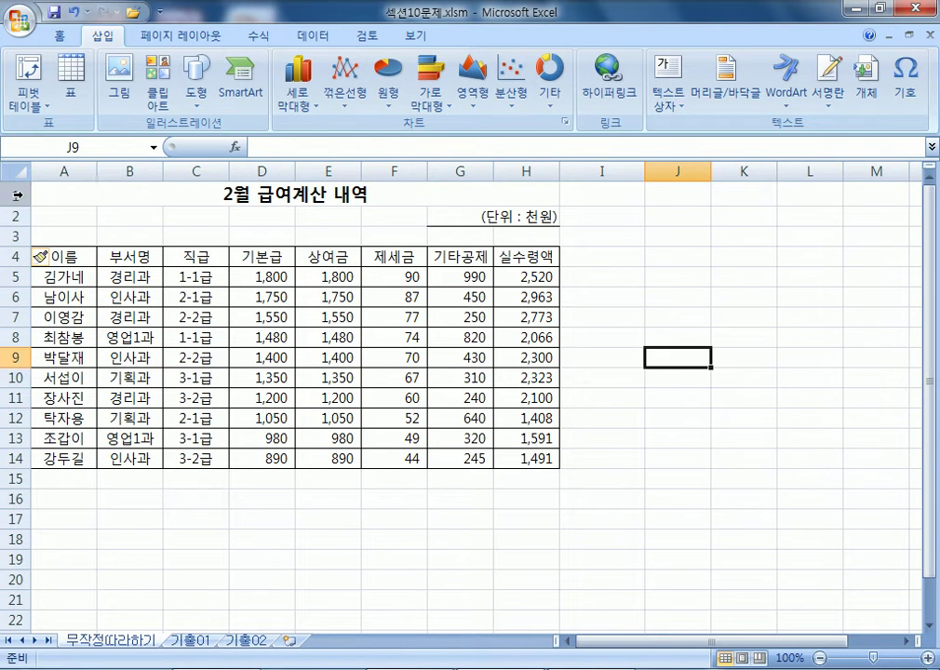
left_click_drag(14, 195, 13, 215)
left_click_drag(14, 256, 14, 378)
left_click_drag(85, 257, 526, 418)
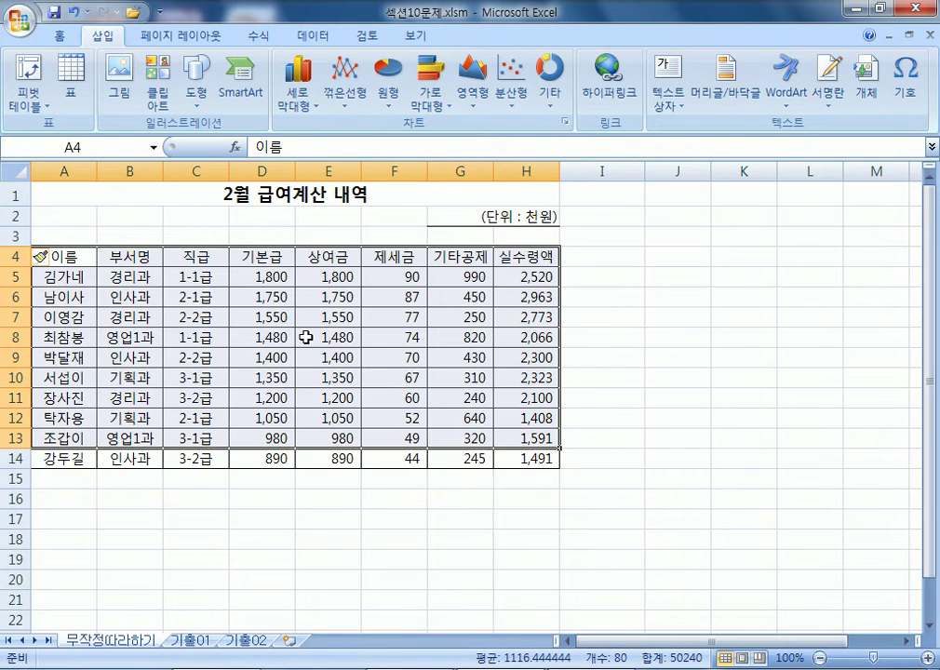
Step: Check which source range the pivot table setup picks from a single cell in the table, and undo the row insertion
left_click(317, 340)
left_click(30, 102)
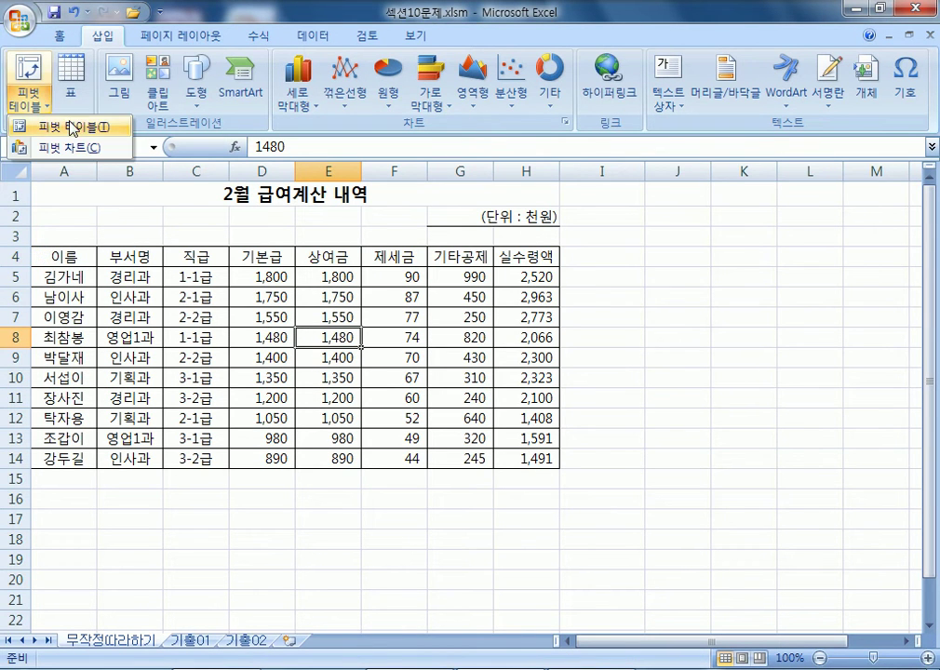
left_click(67, 126)
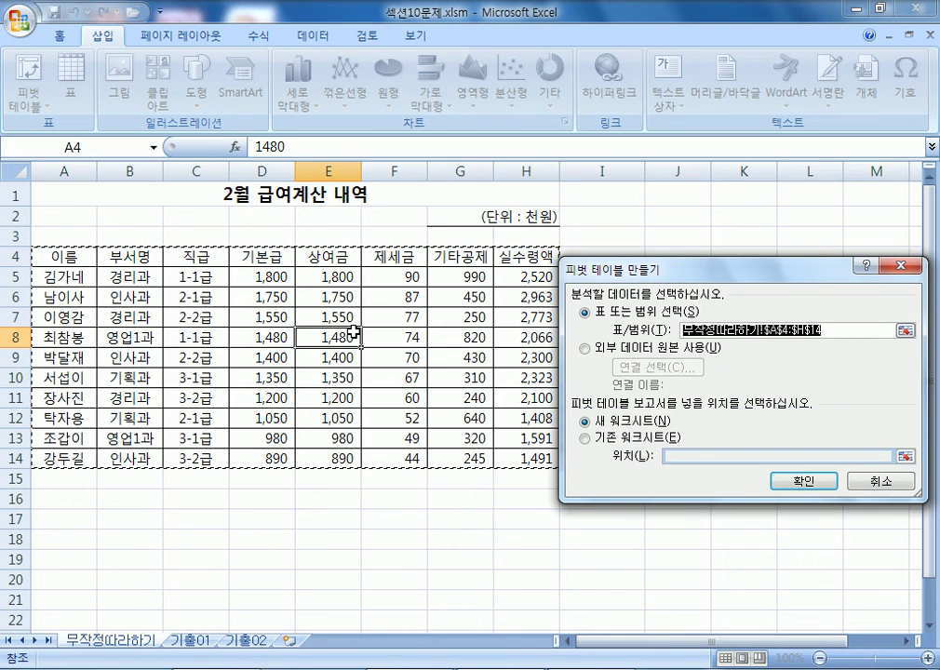
left_click(861, 479)
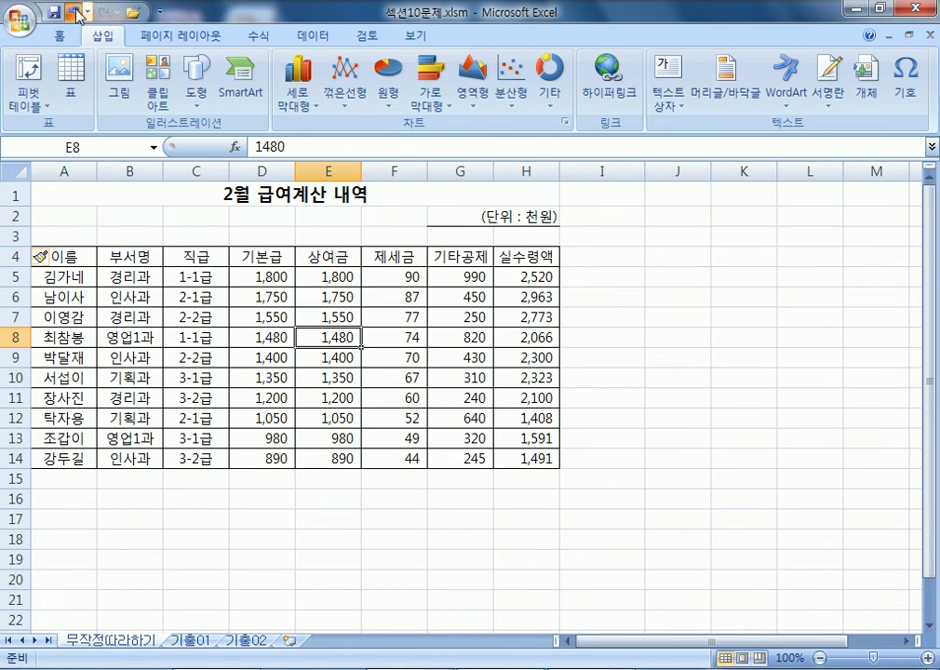
left_click(74, 12)
left_click(527, 271)
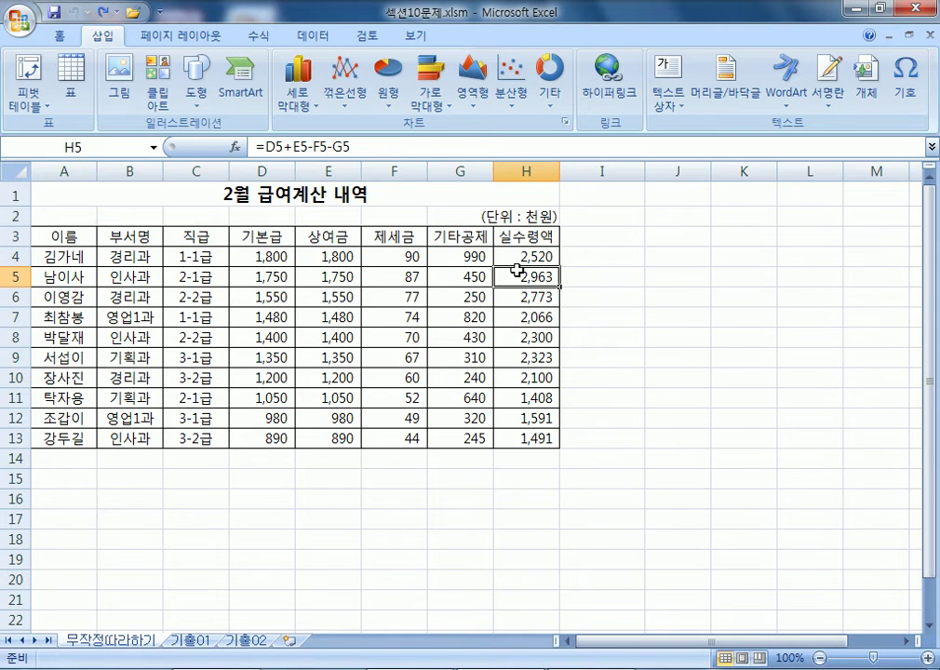
Step: Select the payroll table A3:H13, including its header row
left_click_drag(93, 233, 520, 436)
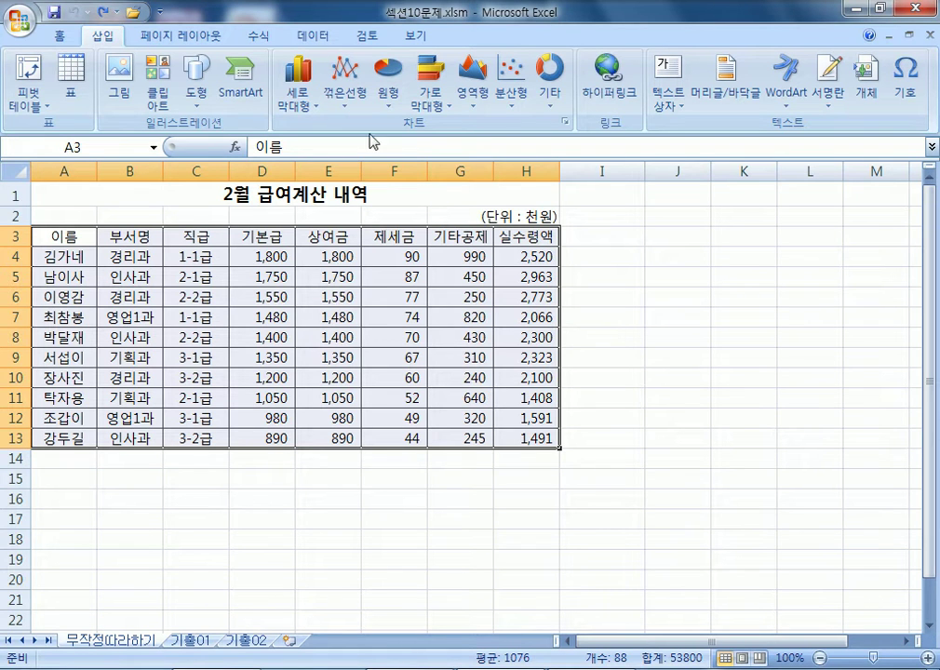
left_click(48, 112)
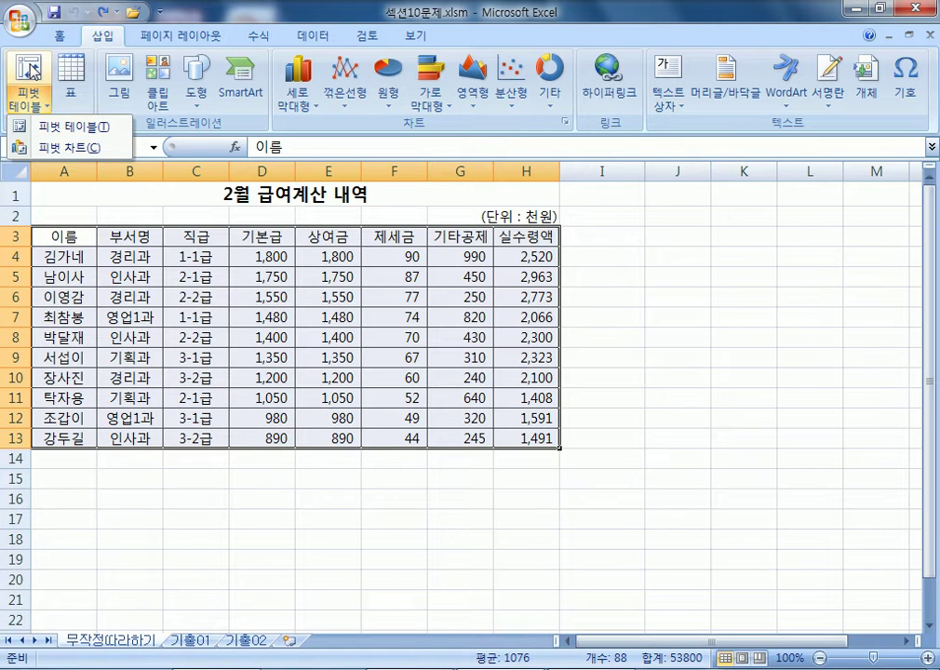
left_click(37, 104)
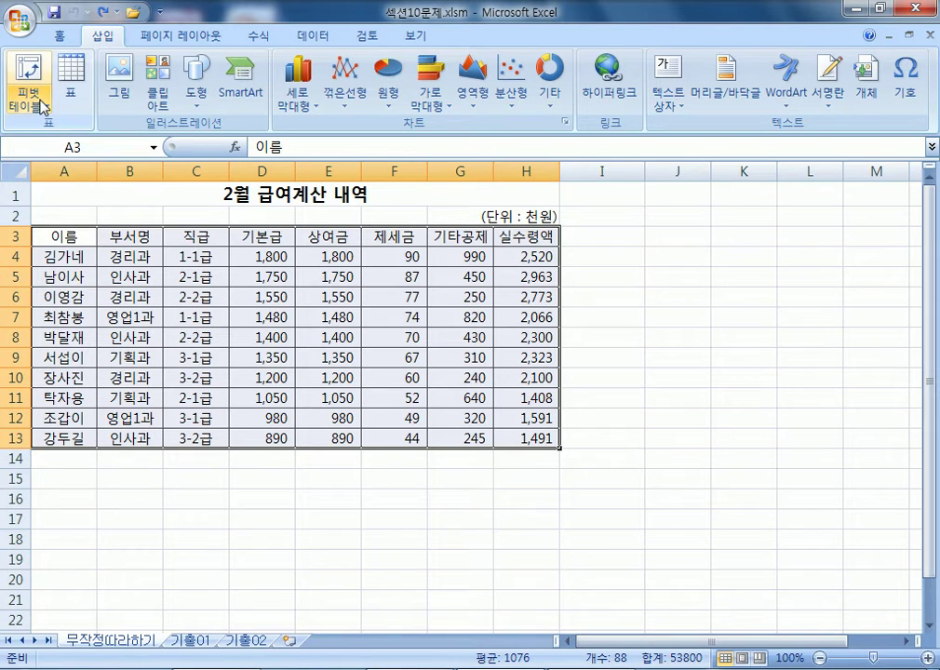
left_click(40, 105)
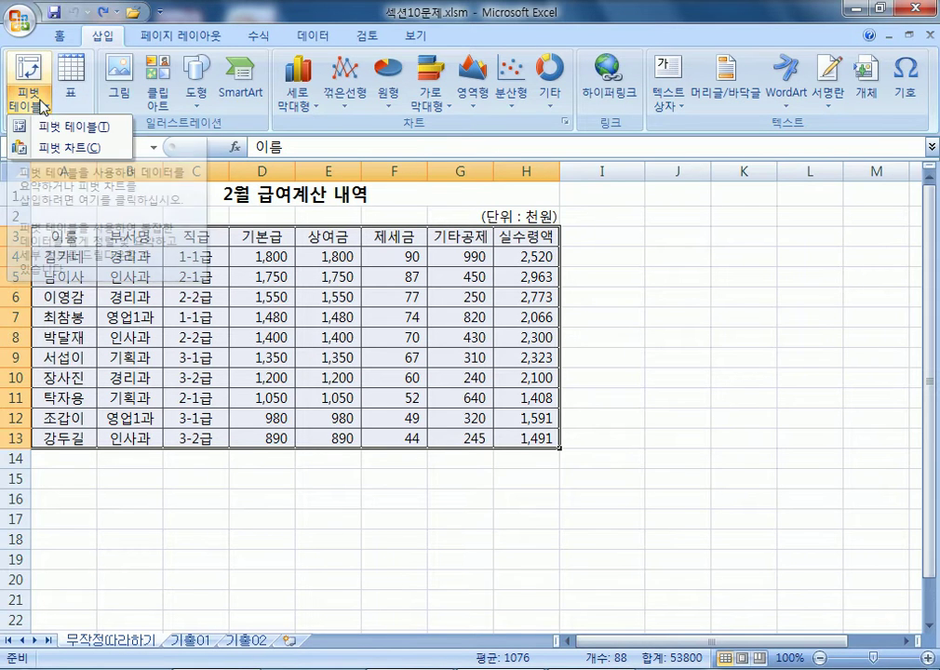
left_click(76, 128)
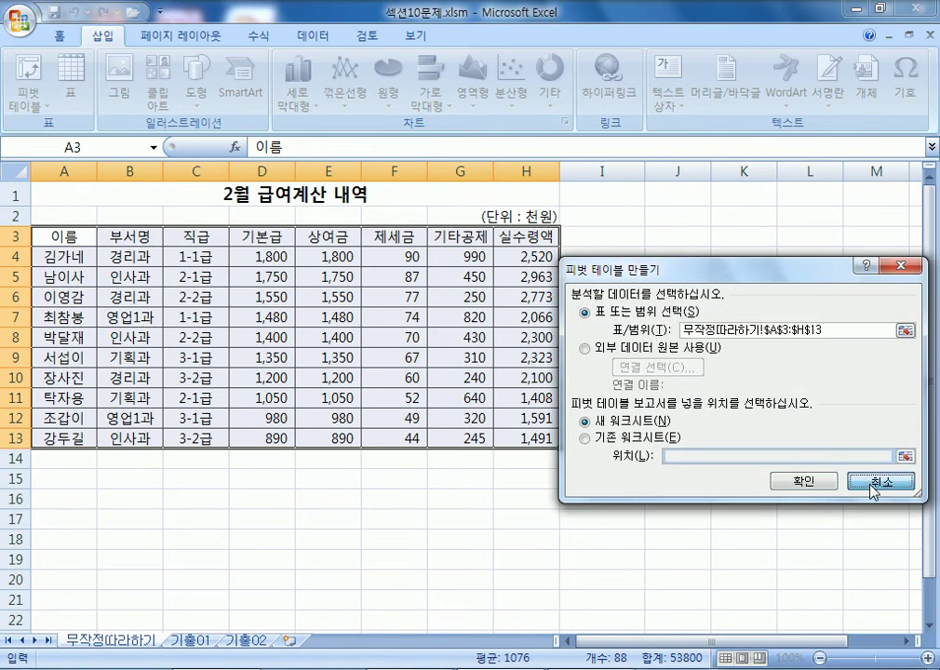
left_click(874, 481)
left_click(26, 70)
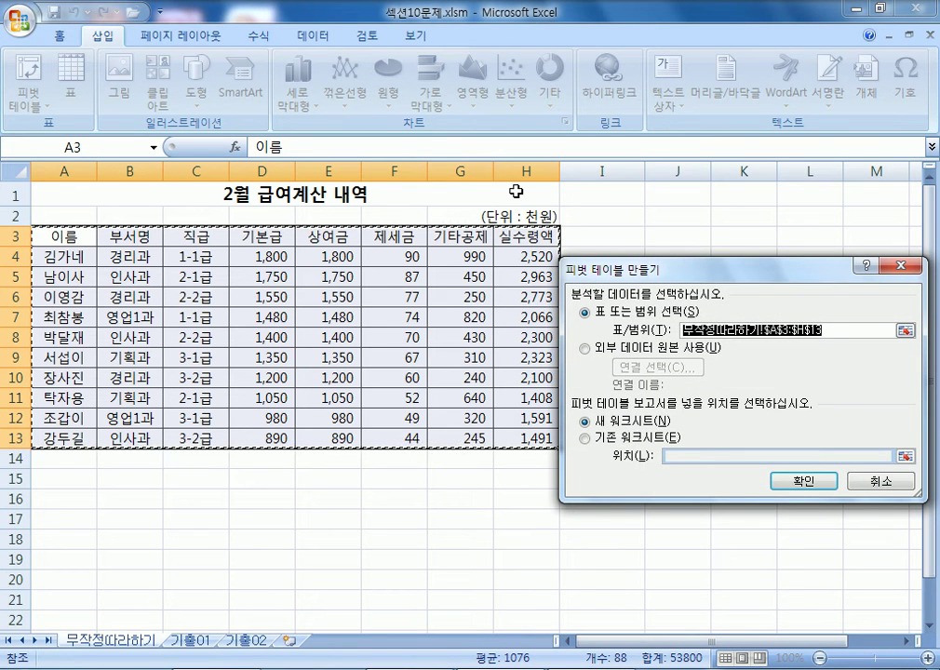
left_click(870, 481)
left_click(32, 107)
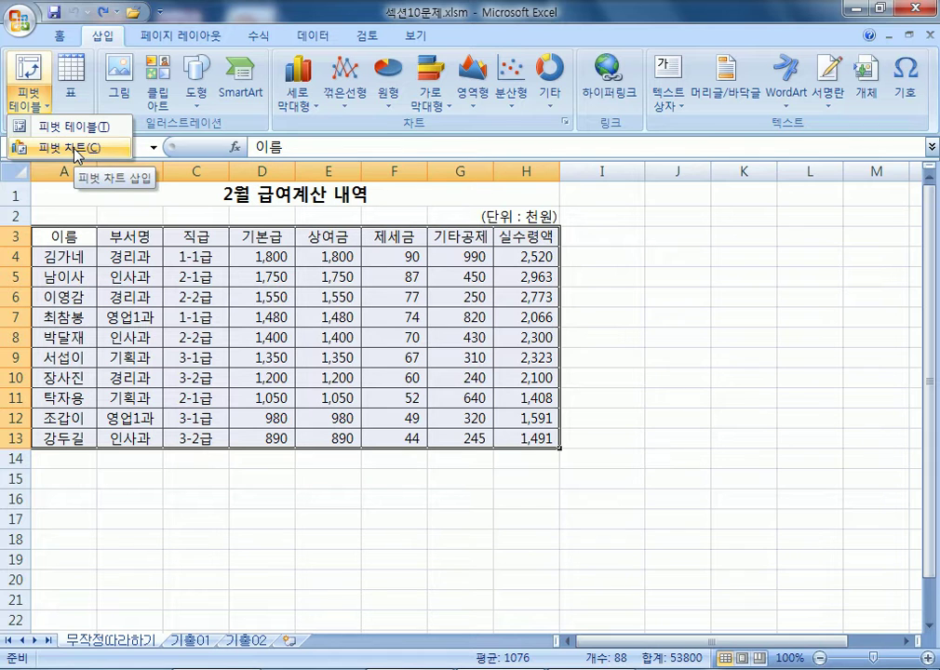
left_click(38, 96)
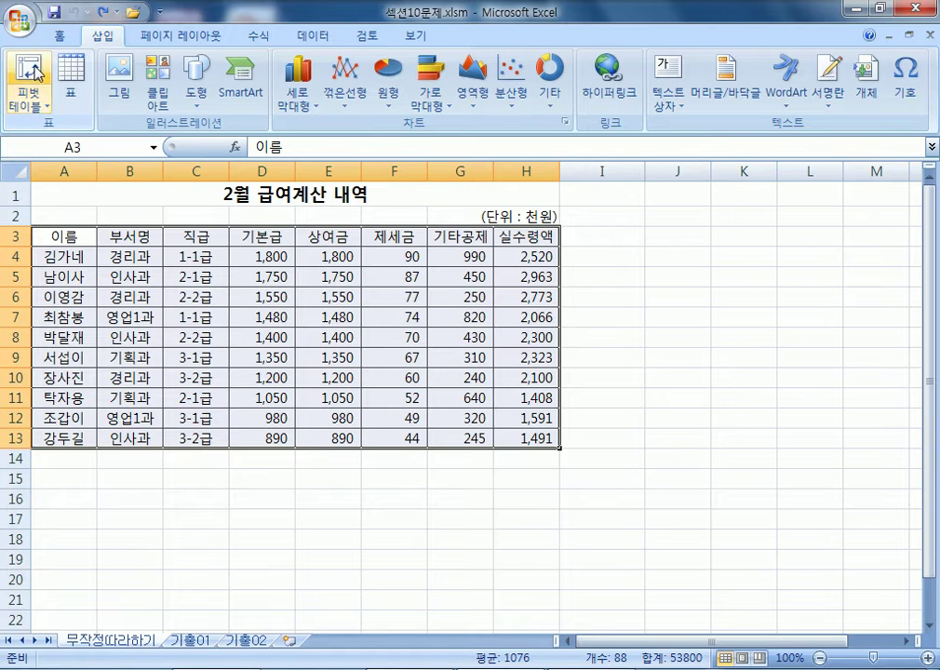
Step: Start a pivot table from the range A3:H13 and set its location to cell A20 of the existing worksheet
left_click(30, 67)
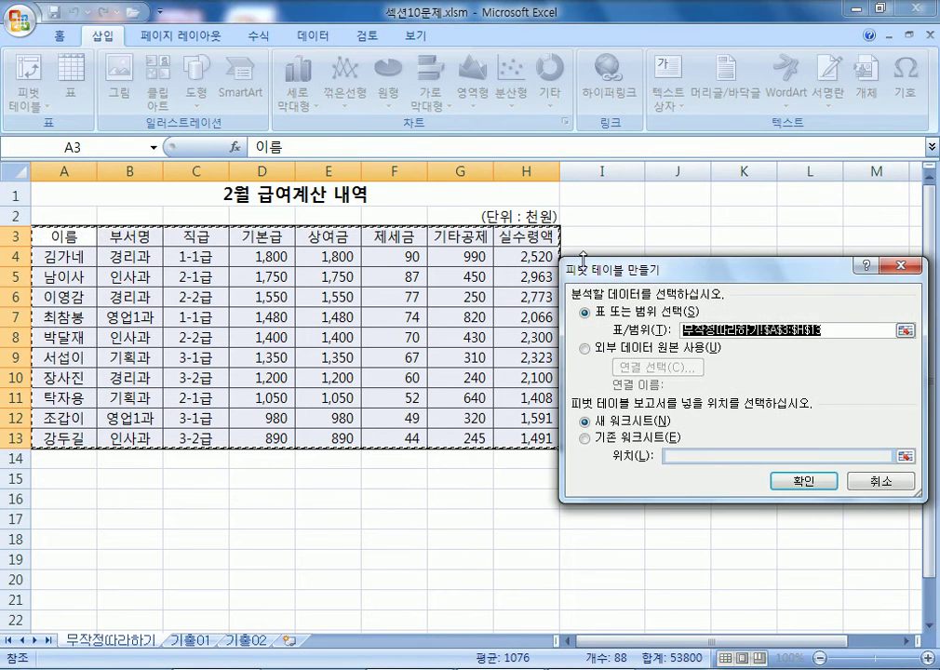
left_click_drag(582, 258, 531, 129)
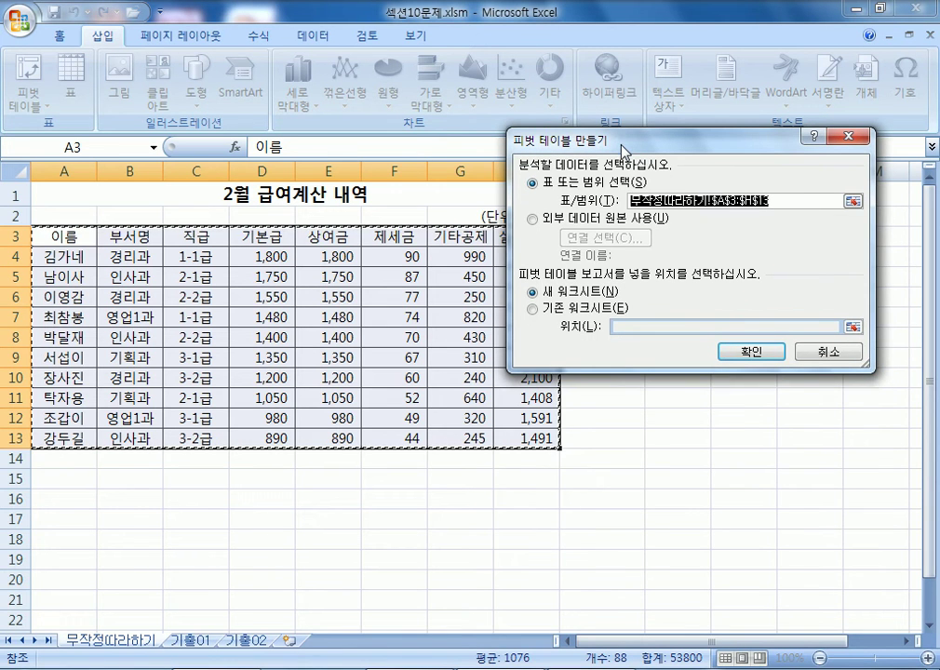
left_click(533, 310)
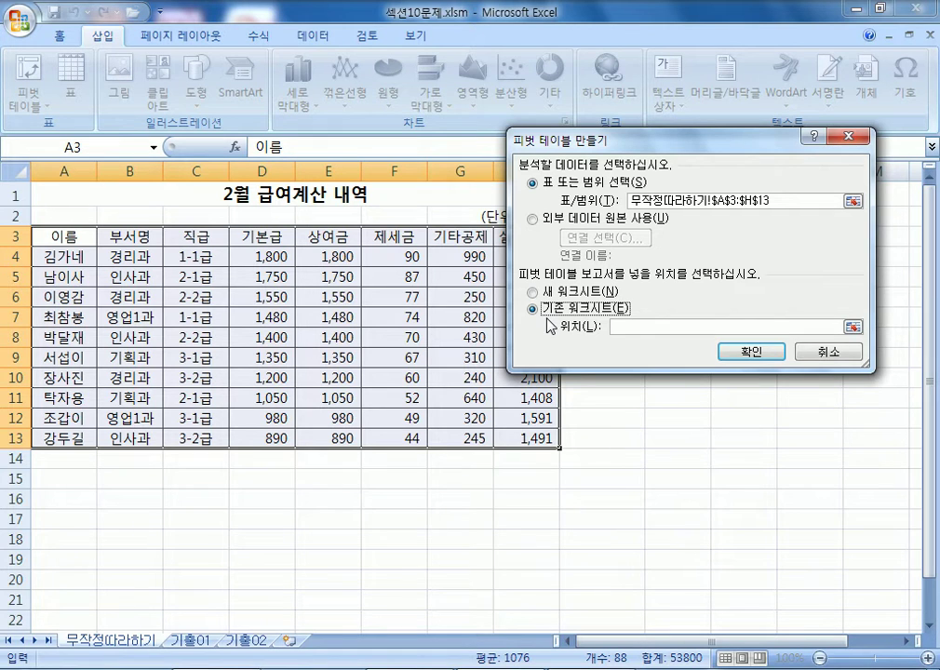
left_click(50, 579)
scroll(121, 419, "down", 4)
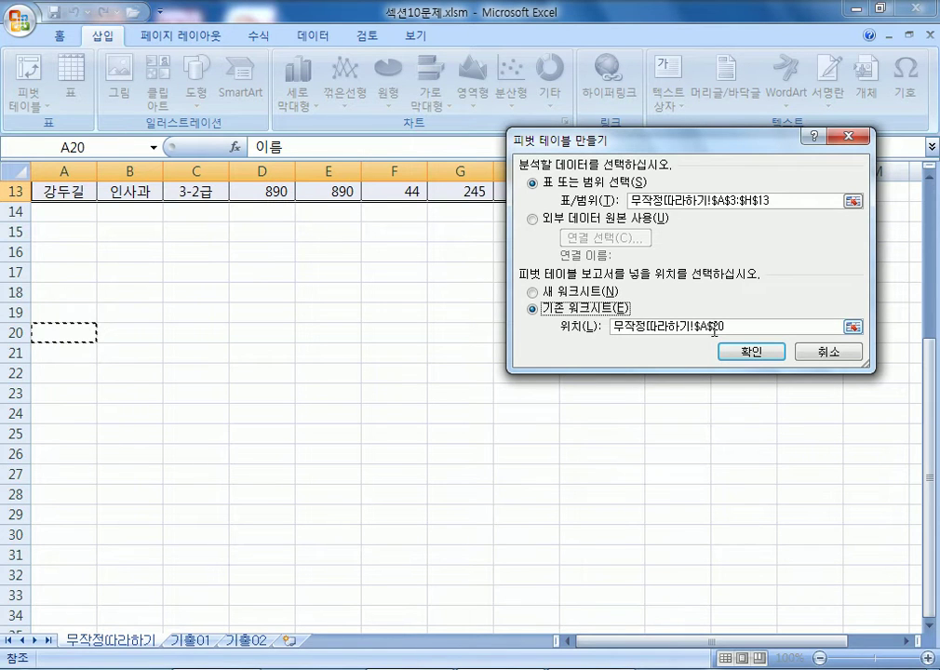
Step: Clear the pivot table's location reference and switch its destination to a new worksheet
left_click(582, 292)
left_click(592, 308)
left_click_drag(746, 325, 552, 325)
key("BackSpace")
left_click(562, 293)
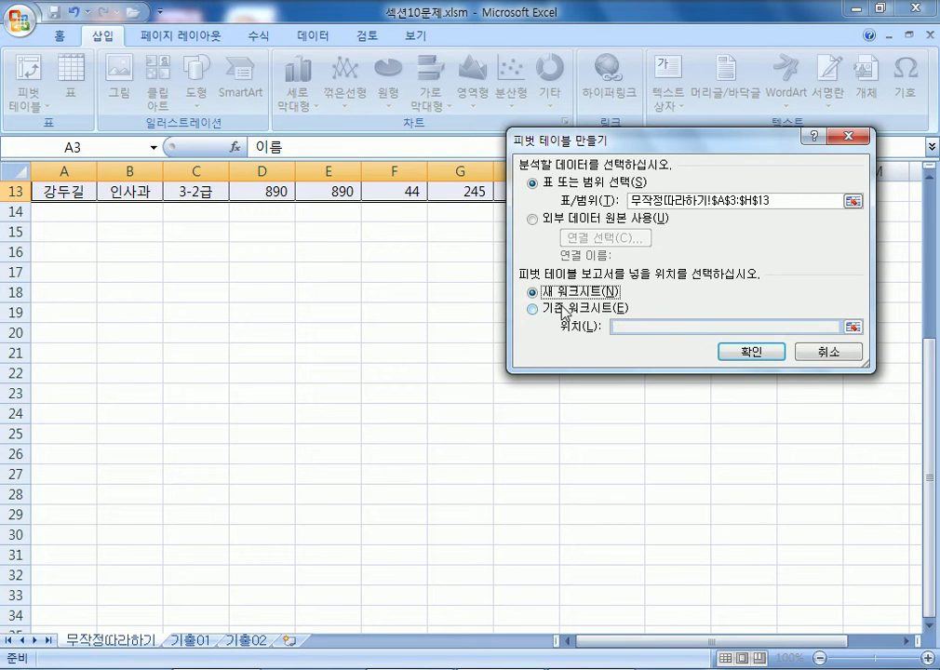
Step: Place the pivot table in the existing worksheet at cell A20 and create it
left_click(563, 310)
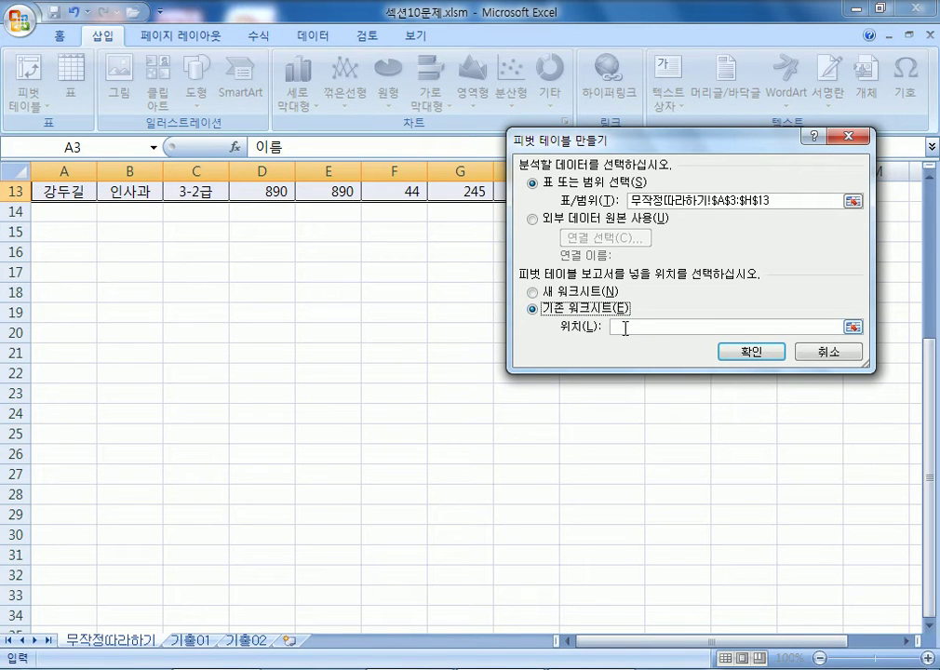
left_click(70, 333)
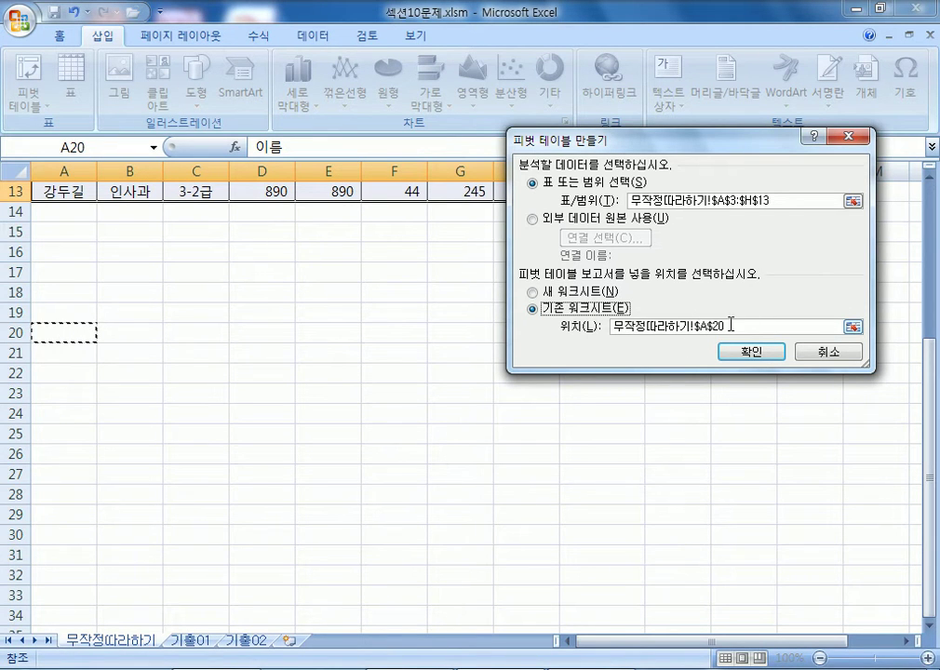
left_click(744, 355)
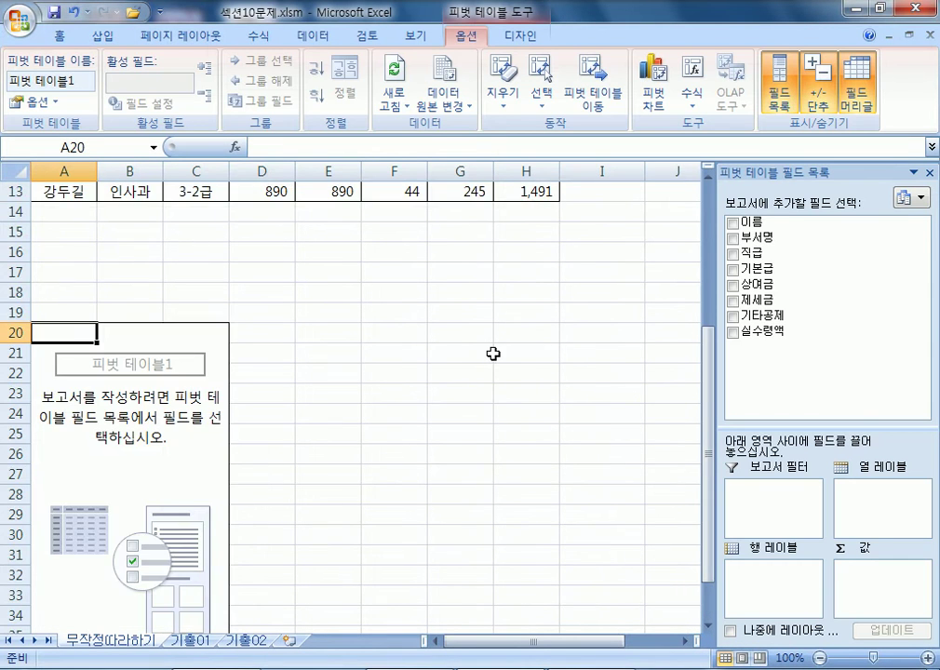
scroll(494, 363, "down", 3)
scroll(493, 363, "up", 1)
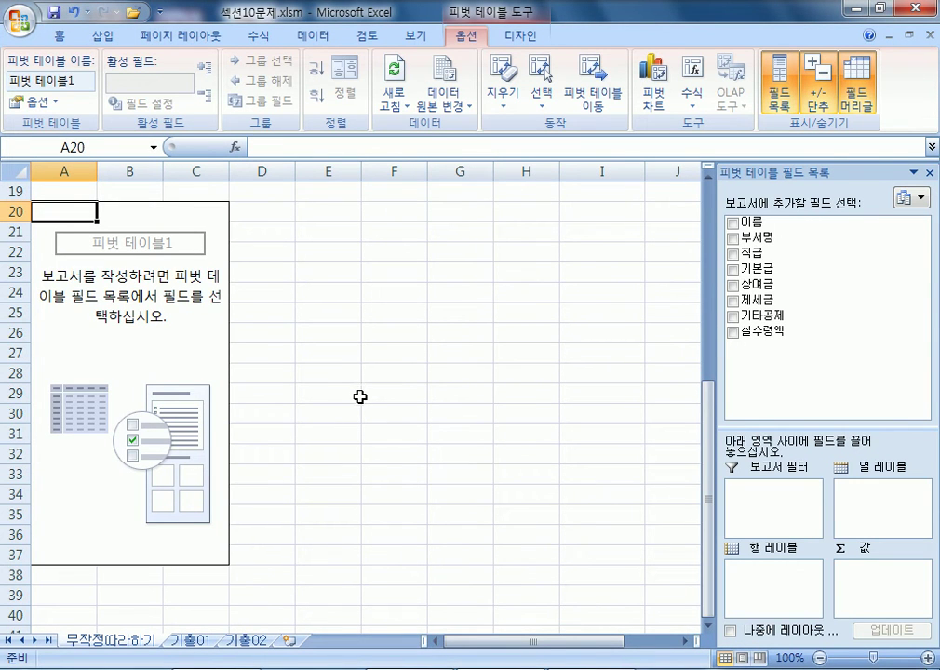
left_click(173, 350)
left_click_drag(63, 332, 184, 395)
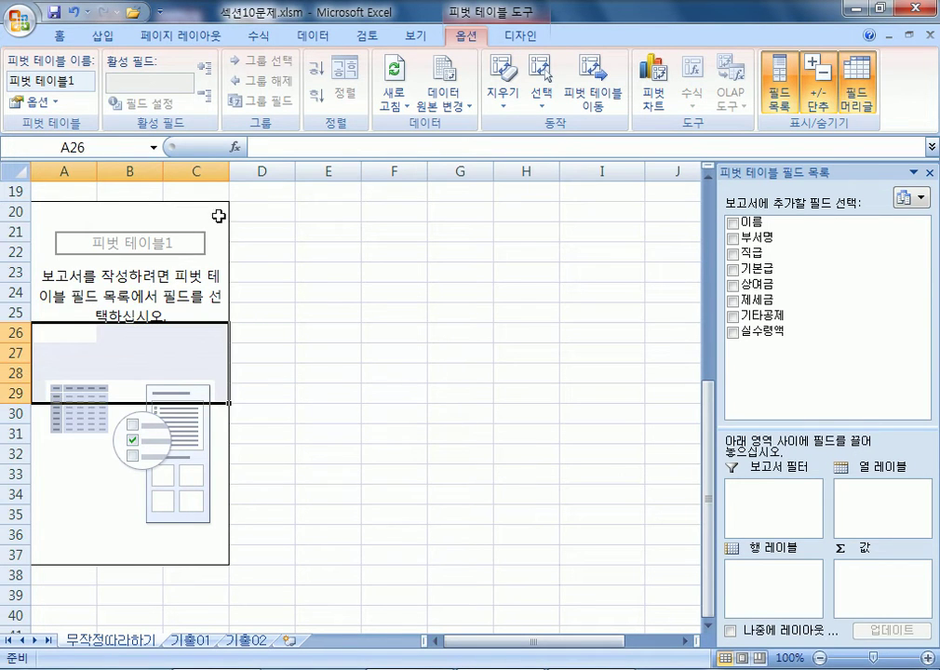
Step: Examine how the pivot table's Options and Design tools and field list respond to selecting cells outside and inside the empty report
left_click(434, 272)
scroll(449, 297, "up", 4)
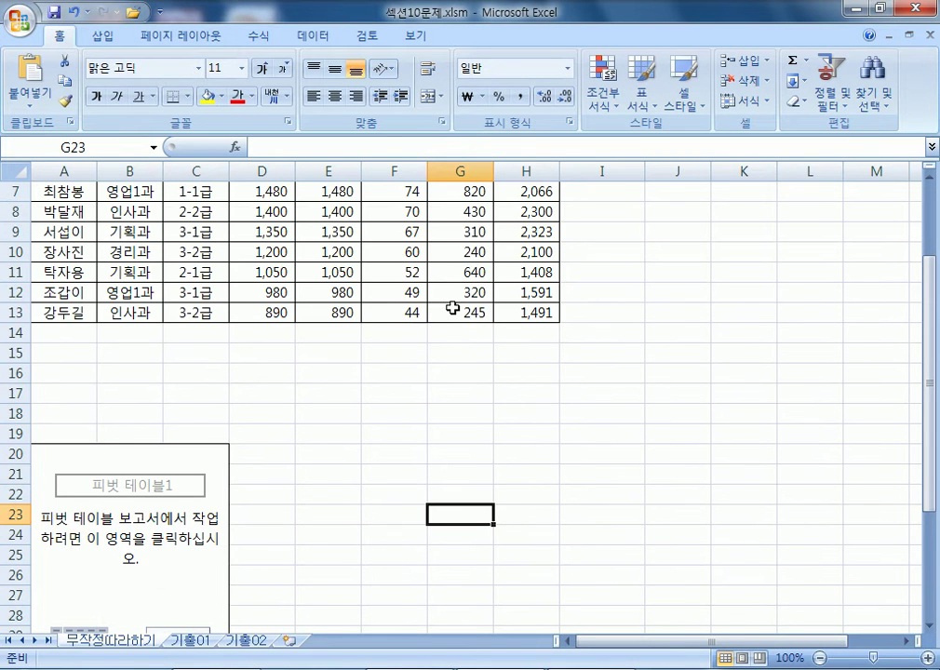
scroll(452, 308, "down", 3)
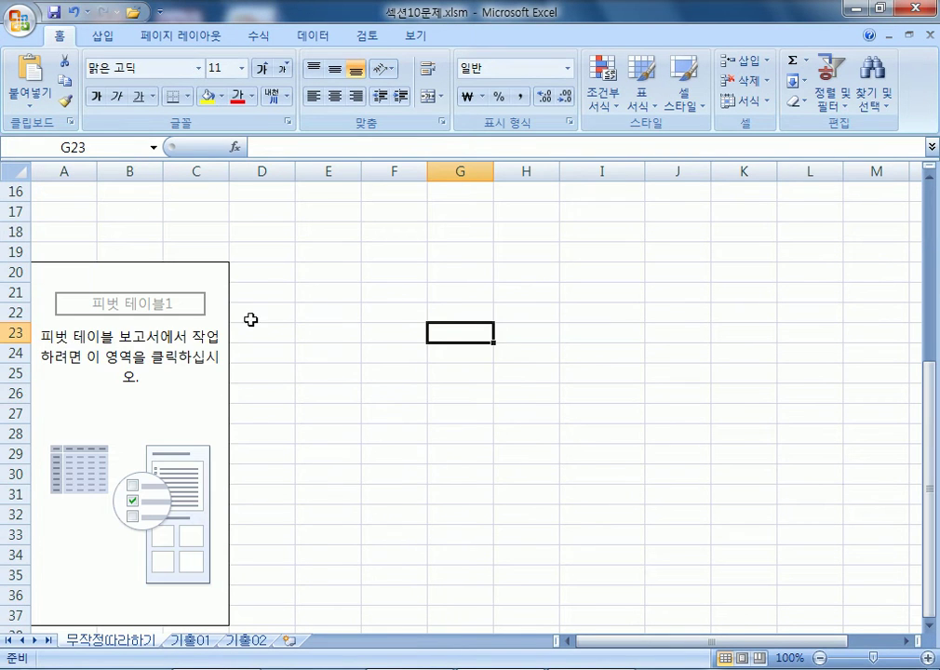
left_click(83, 394)
left_click(470, 38)
left_click(522, 39)
left_click(473, 39)
left_click(522, 44)
left_click(463, 39)
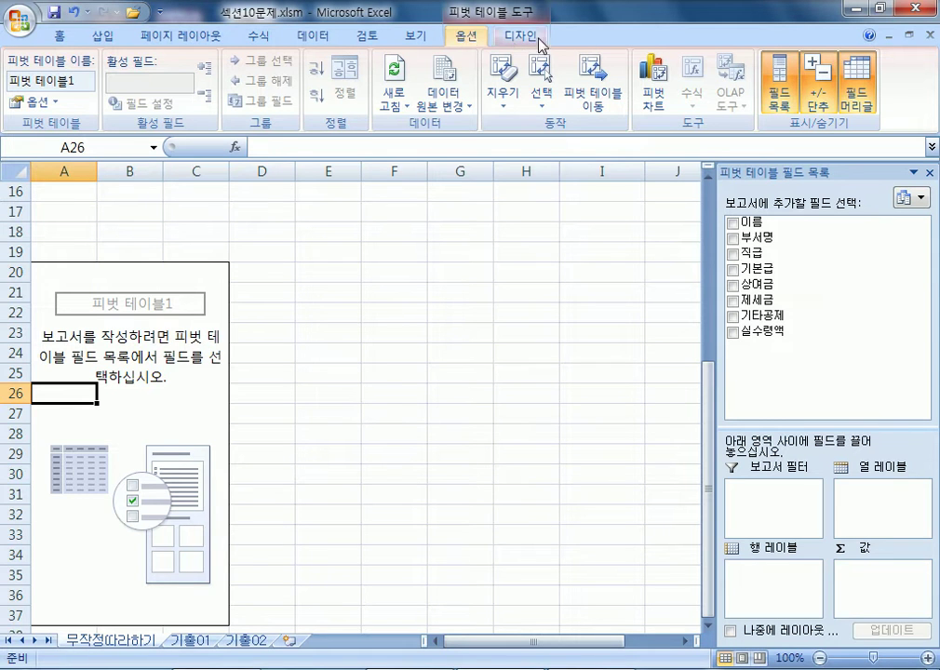
left_click(447, 244)
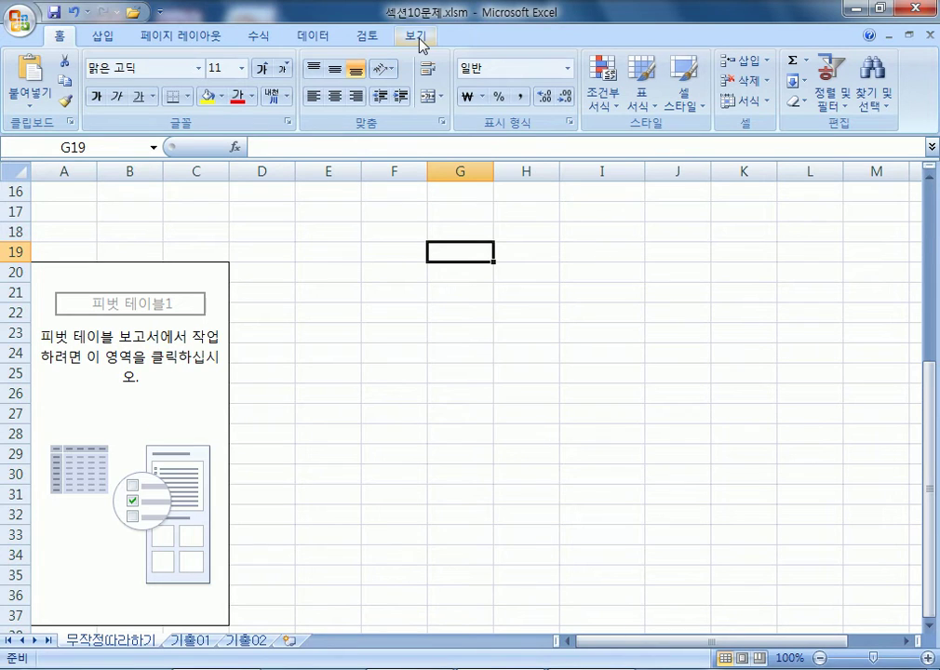
left_click(154, 391)
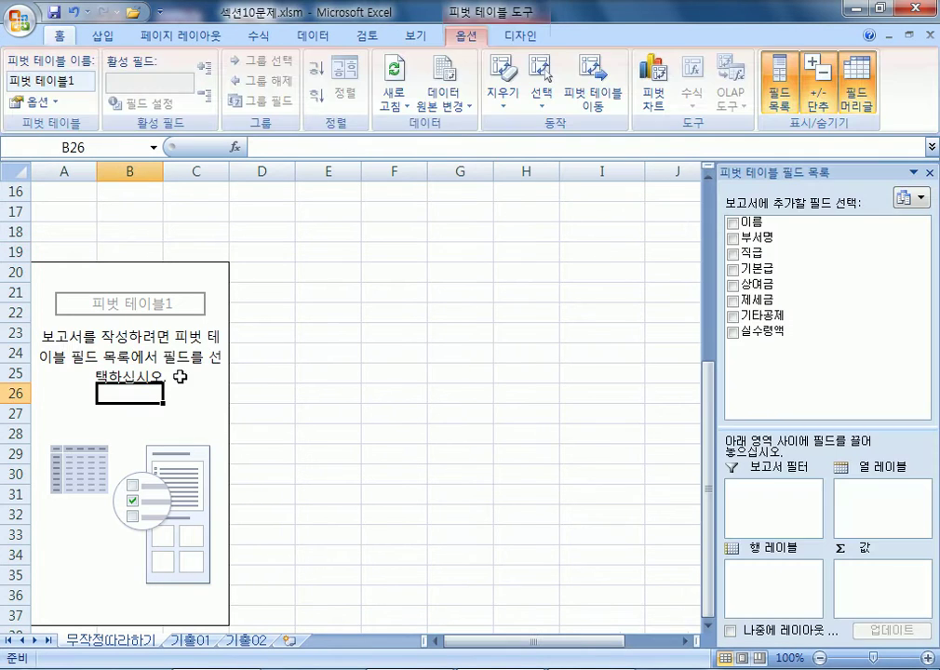
left_click(509, 40)
left_click(469, 36)
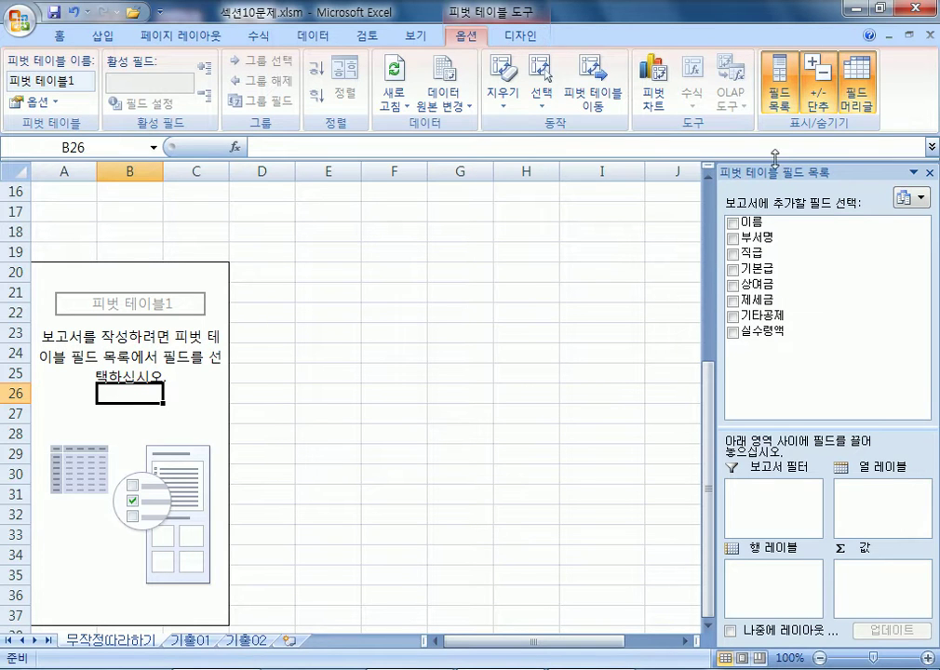
Step: Float and redock the pivot table field list, and hide it and show it again
left_click_drag(792, 181, 510, 152)
double_click(510, 152)
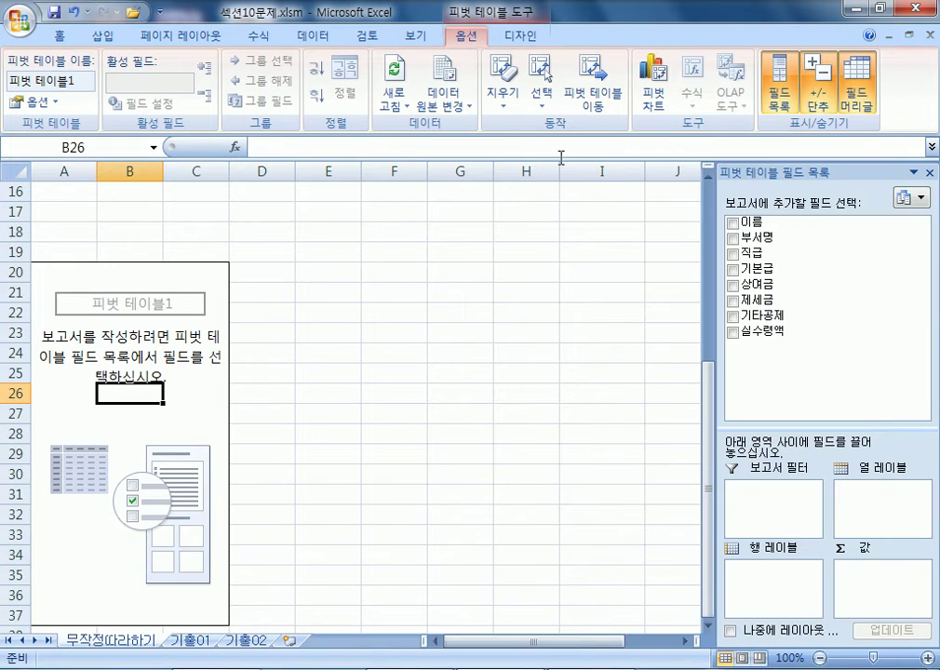
left_click(922, 170)
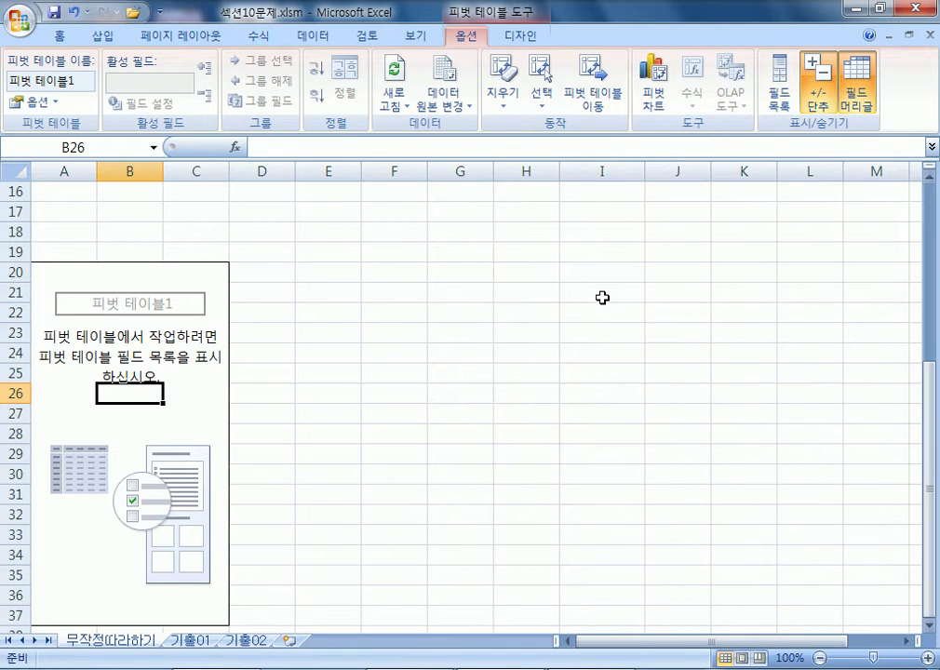
left_click(779, 109)
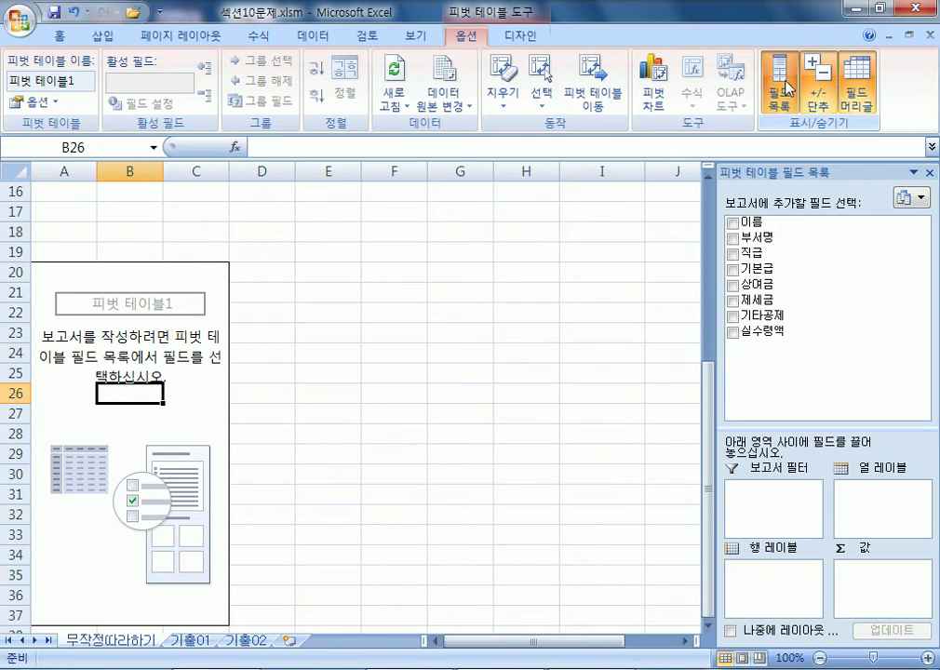
left_click(786, 88)
left_click(786, 88)
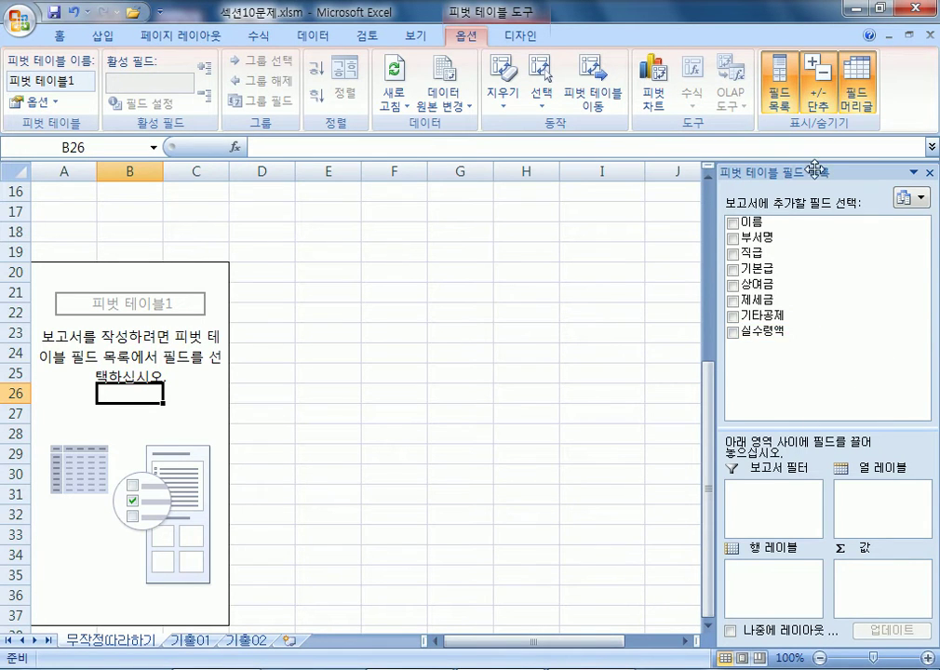
Step: Float the pivot table field list over the worksheet and dock it back beside the grid
left_click_drag(755, 171, 434, 110)
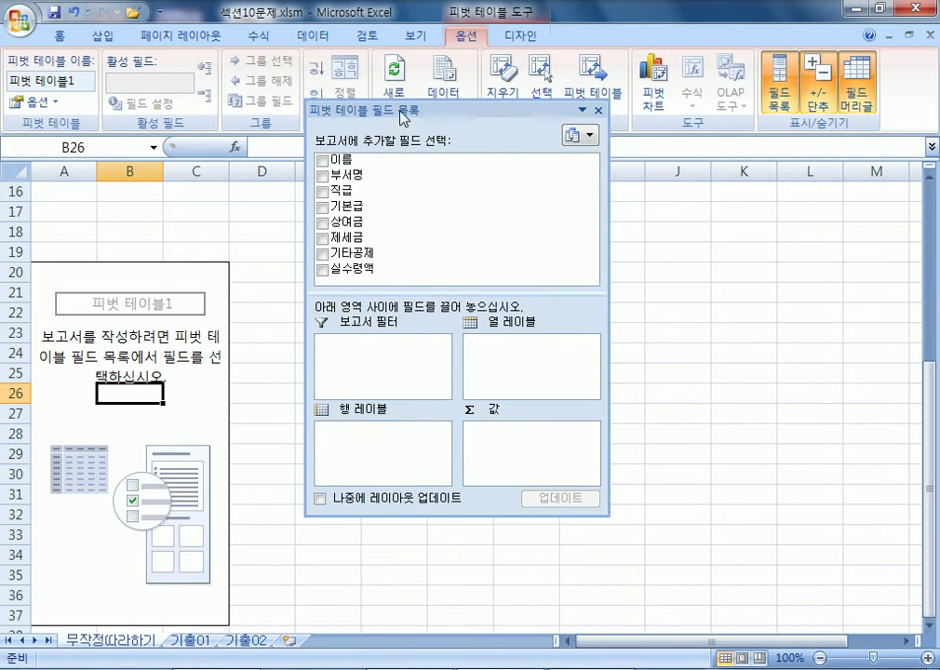
left_click_drag(321, 112, 323, 139)
left_click_drag(470, 137, 791, 172)
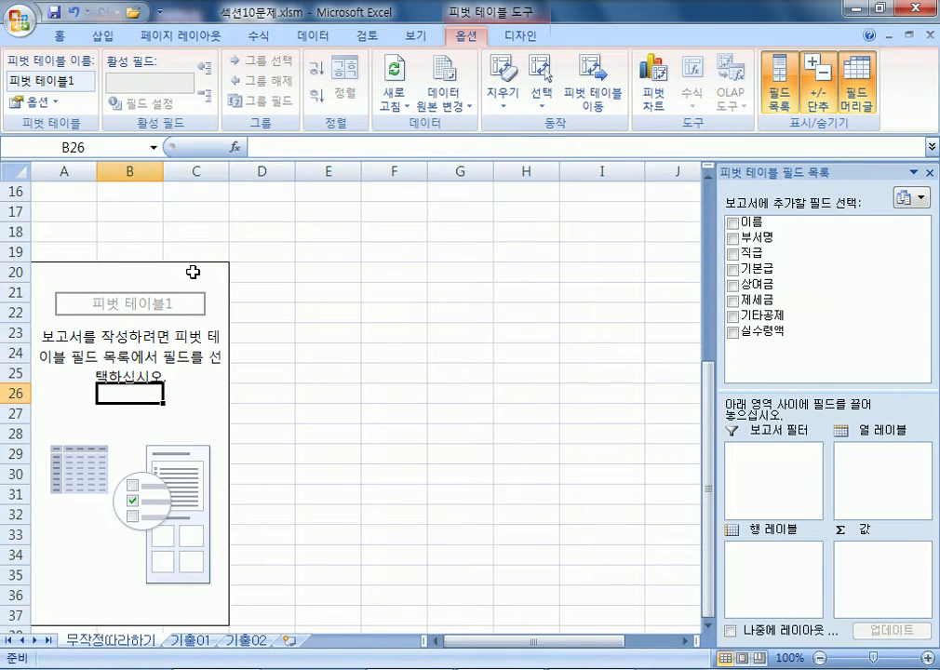
Step: Float the field list and place 이름 in the report filter and 부서명 in the row labels
scroll(160, 234, "up", 5)
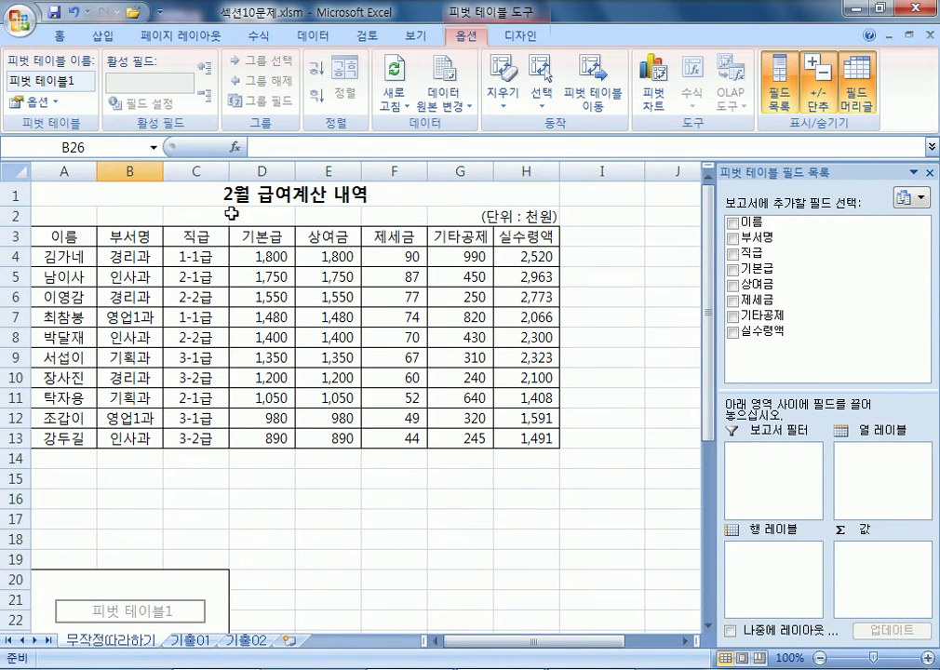
scroll(298, 249, "down", 5)
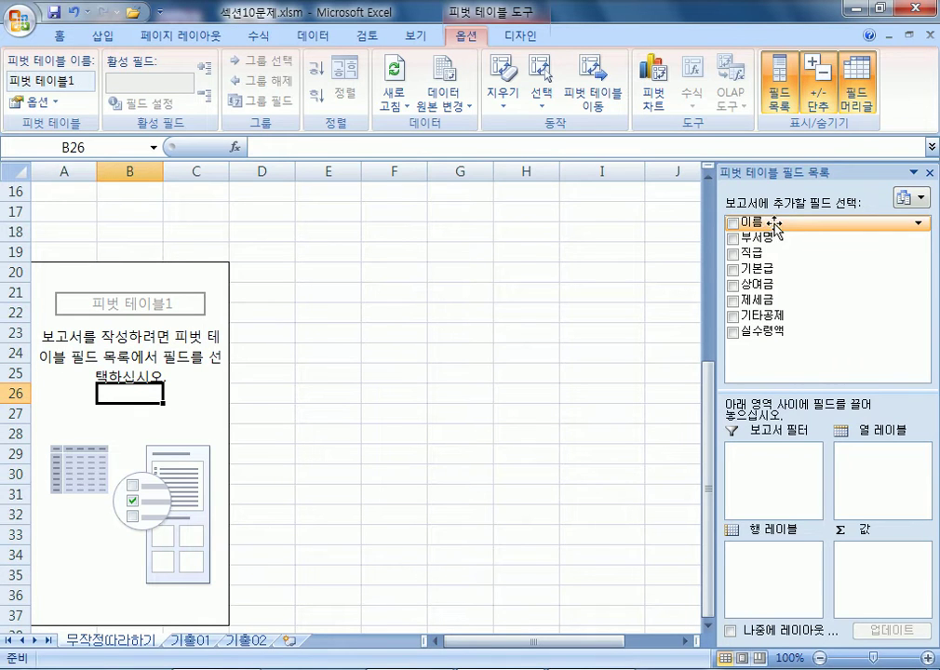
left_click_drag(781, 172, 451, 96)
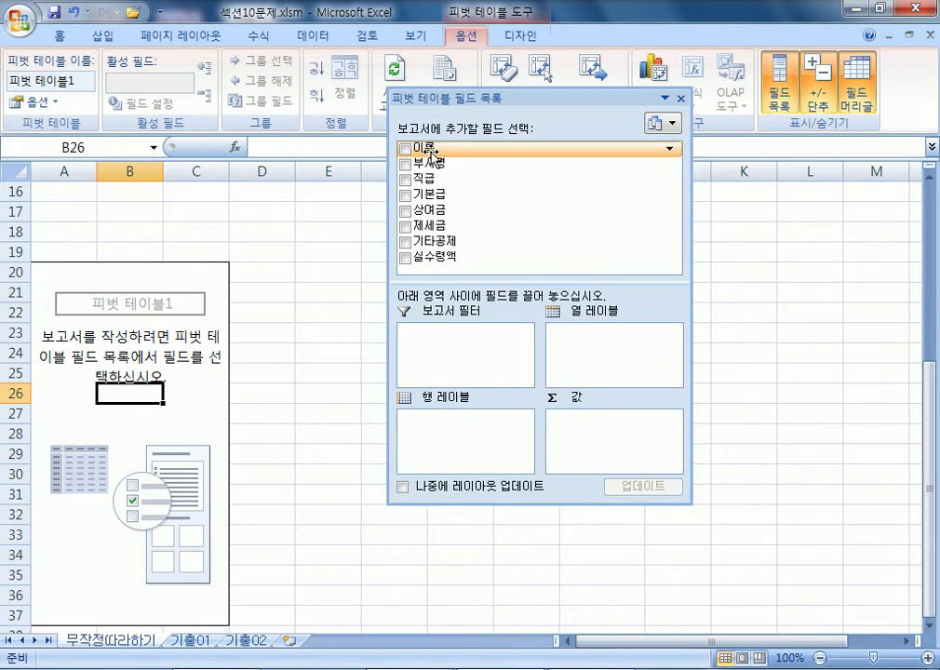
left_click_drag(431, 156, 438, 363)
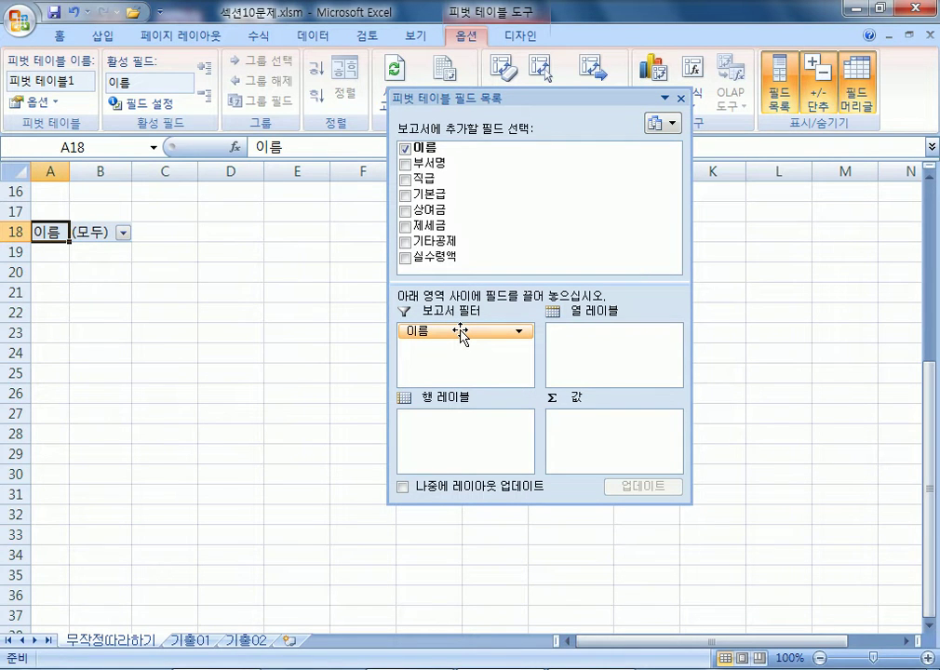
left_click_drag(461, 333, 494, 439)
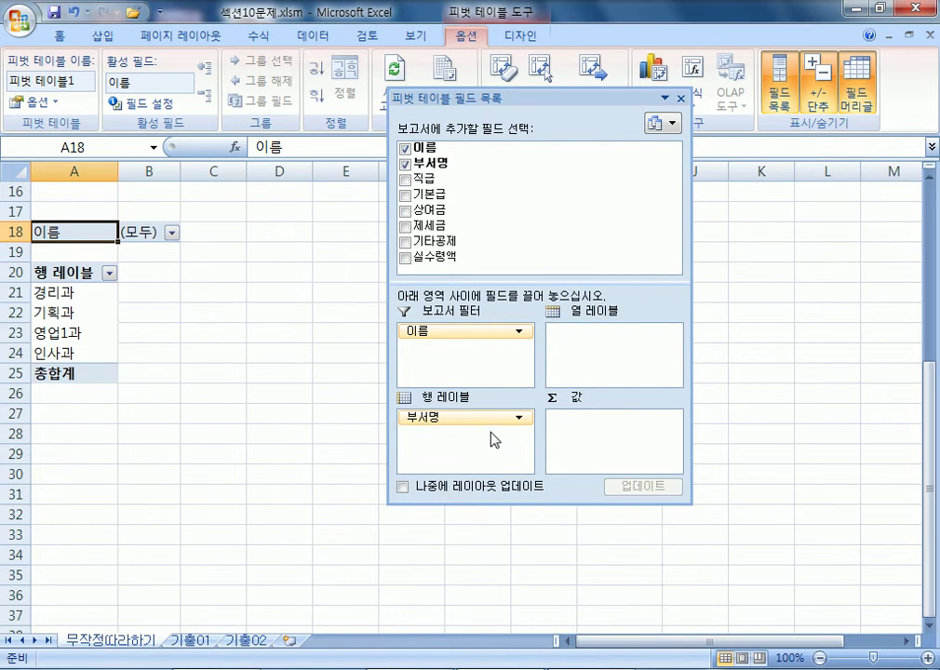
Step: Compare the 부서명 entries in B4:B13 of the payroll table with the pivot table's row labels
scroll(187, 327, "up", 4)
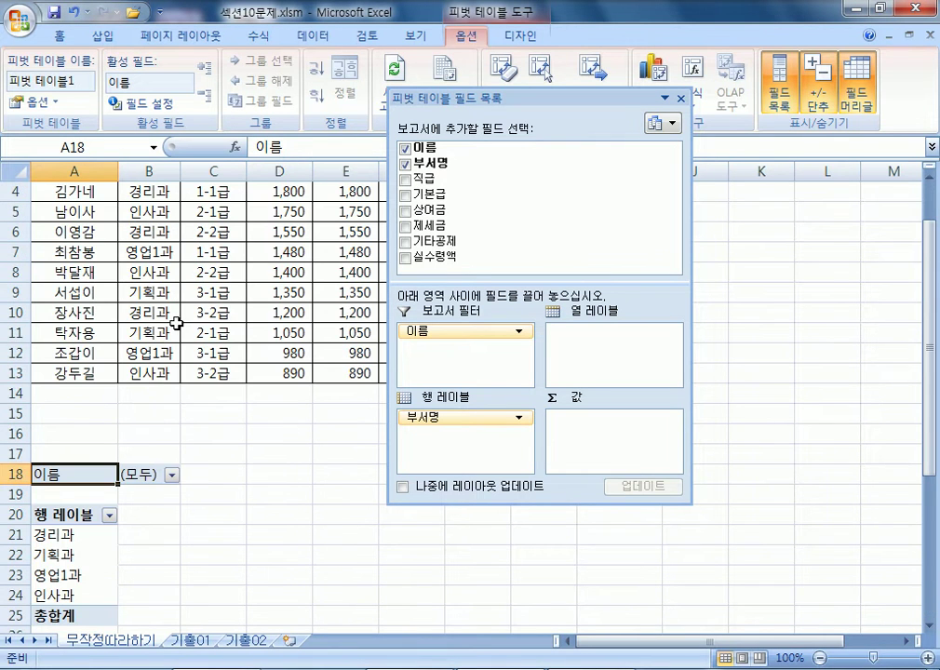
scroll(173, 319, "up", 1)
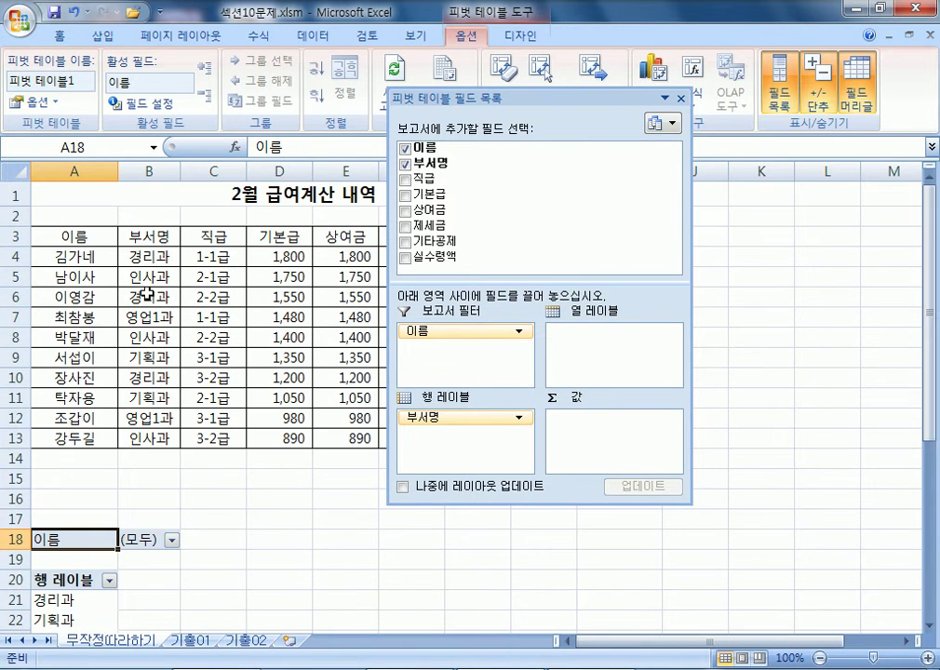
left_click_drag(157, 251, 165, 435)
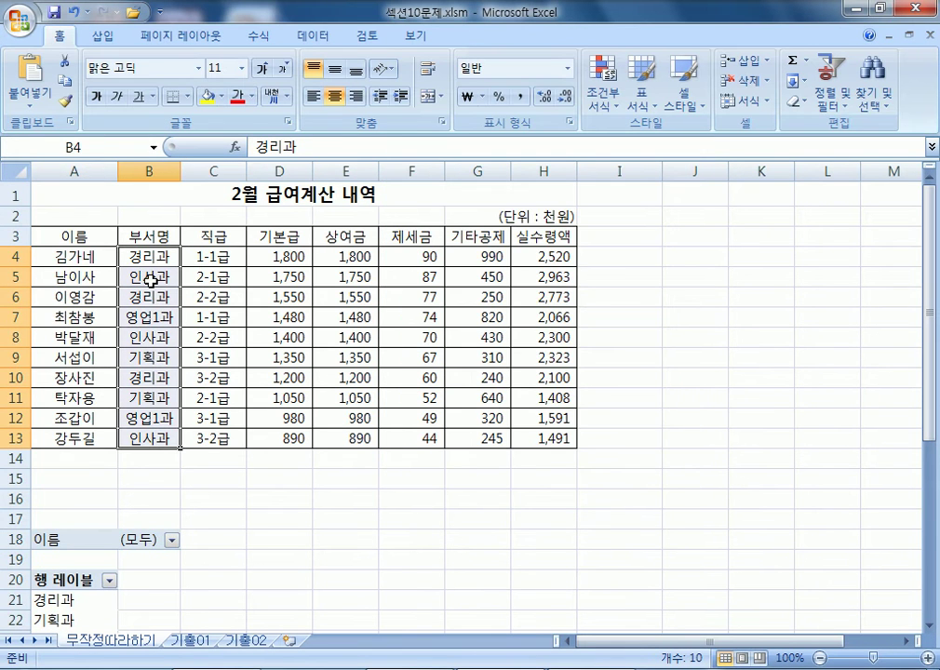
scroll(150, 278, "down", 4)
left_click(97, 372)
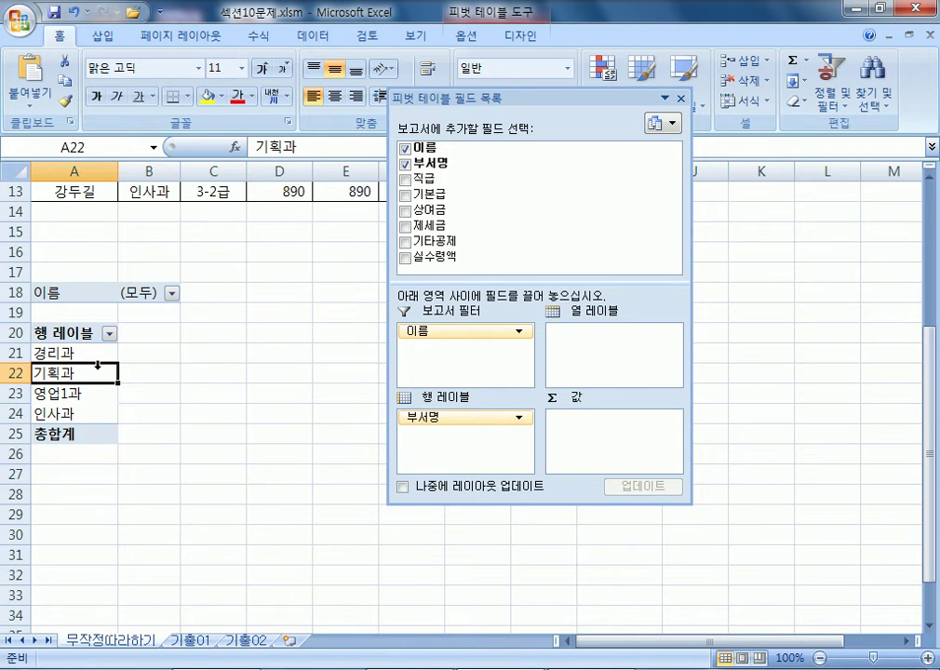
scroll(98, 365, "up", 4)
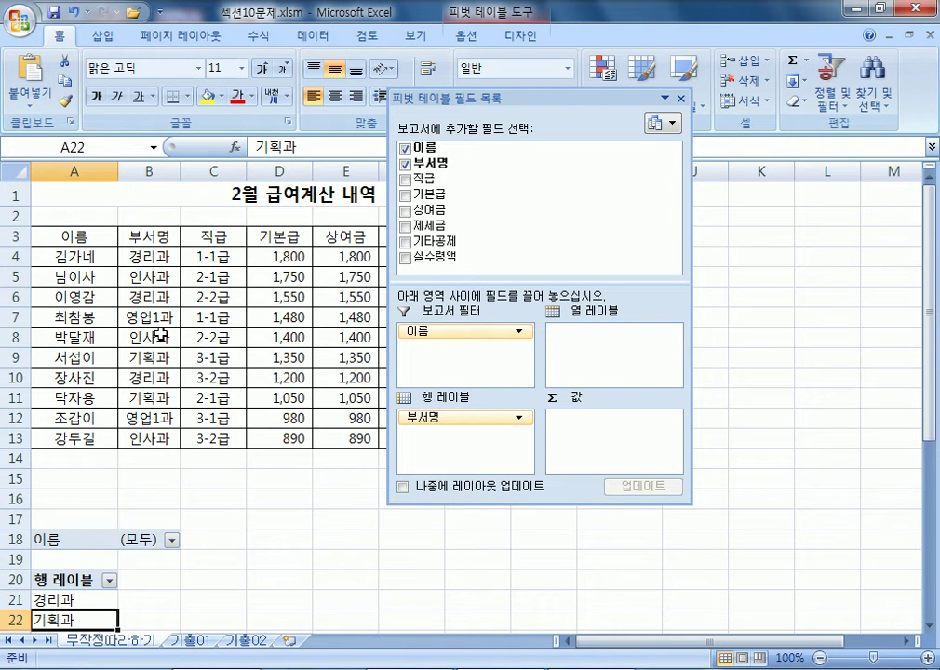
scroll(149, 331, "down", 4)
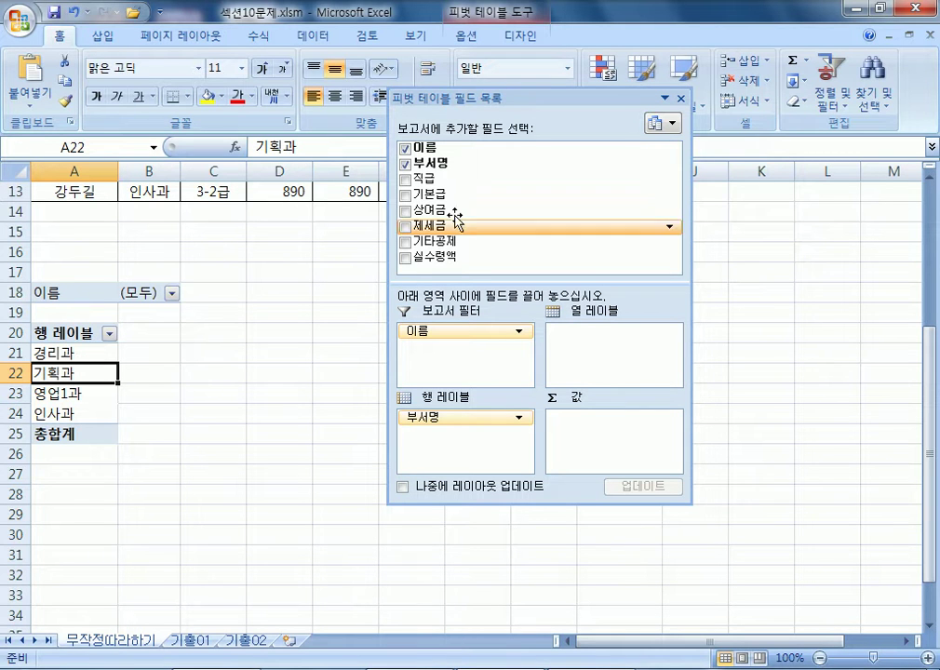
Step: Place 직급 in the column labels, and 상여금 and 실수령액 in the pivot table's values area
left_click_drag(426, 179, 607, 351)
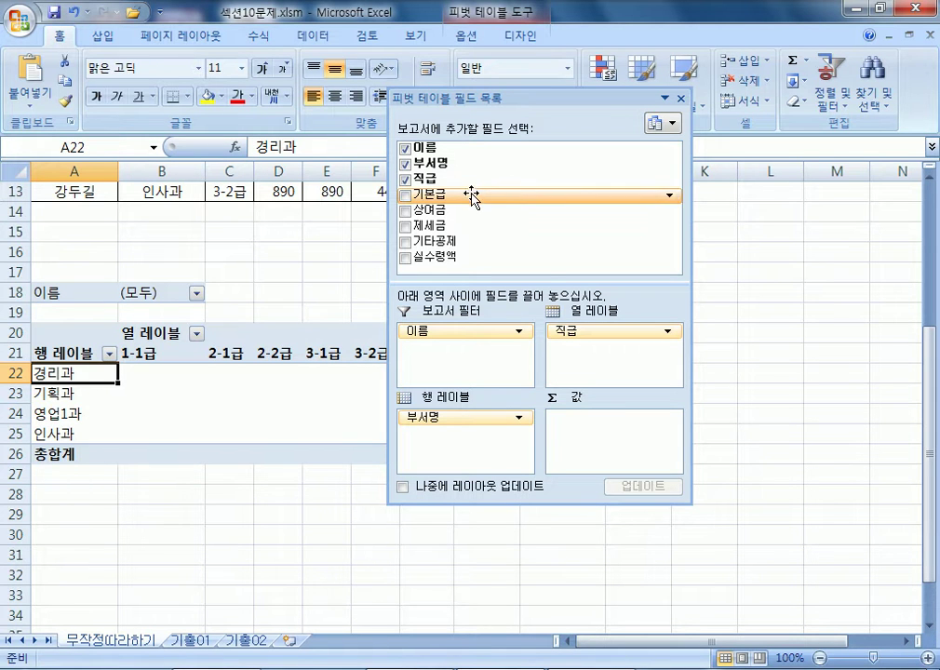
left_click_drag(452, 216, 606, 435)
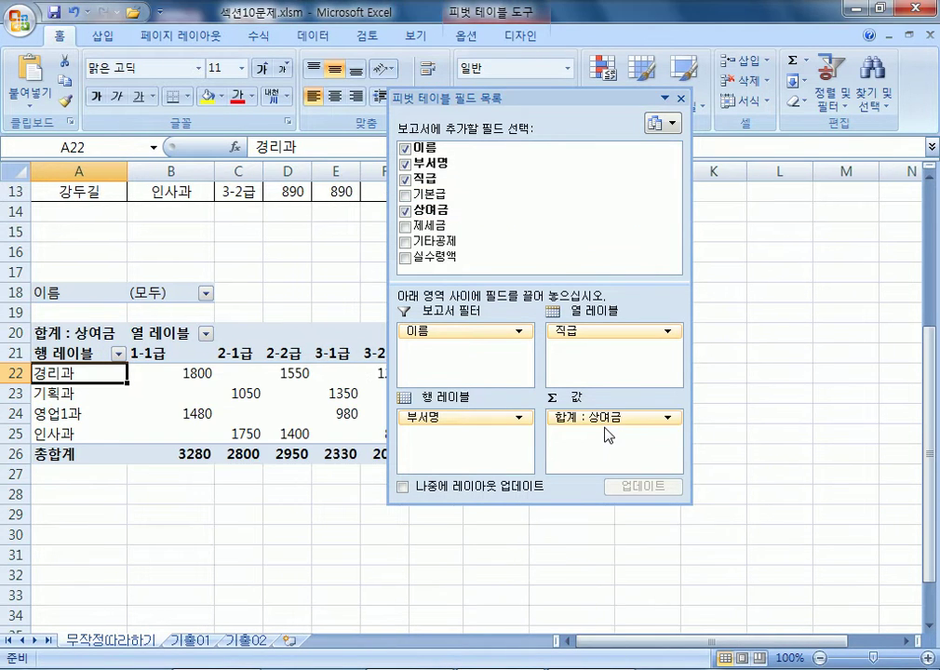
left_click_drag(438, 258, 596, 473)
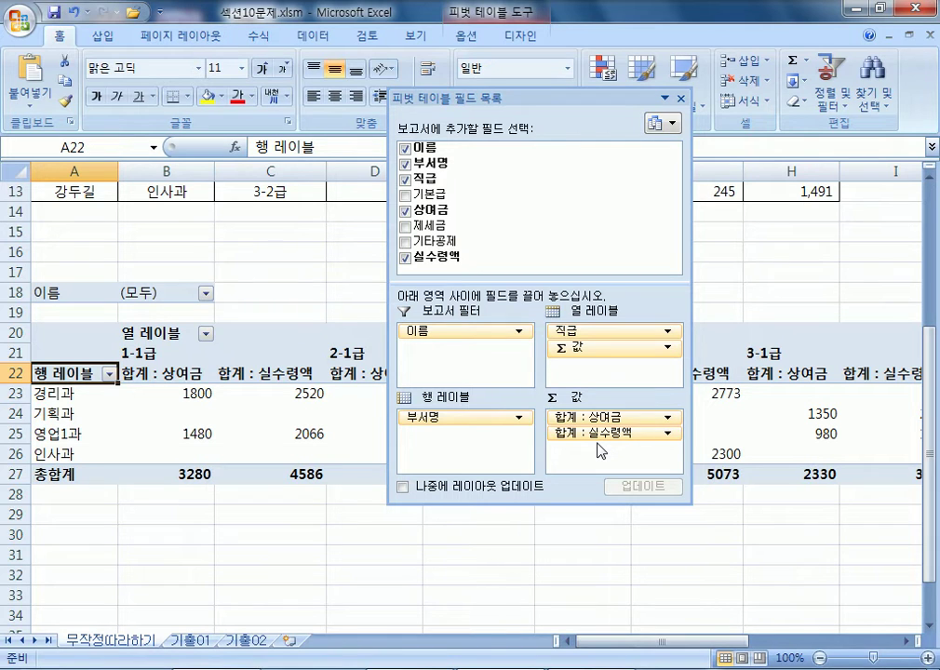
left_click_drag(424, 149, 345, 343)
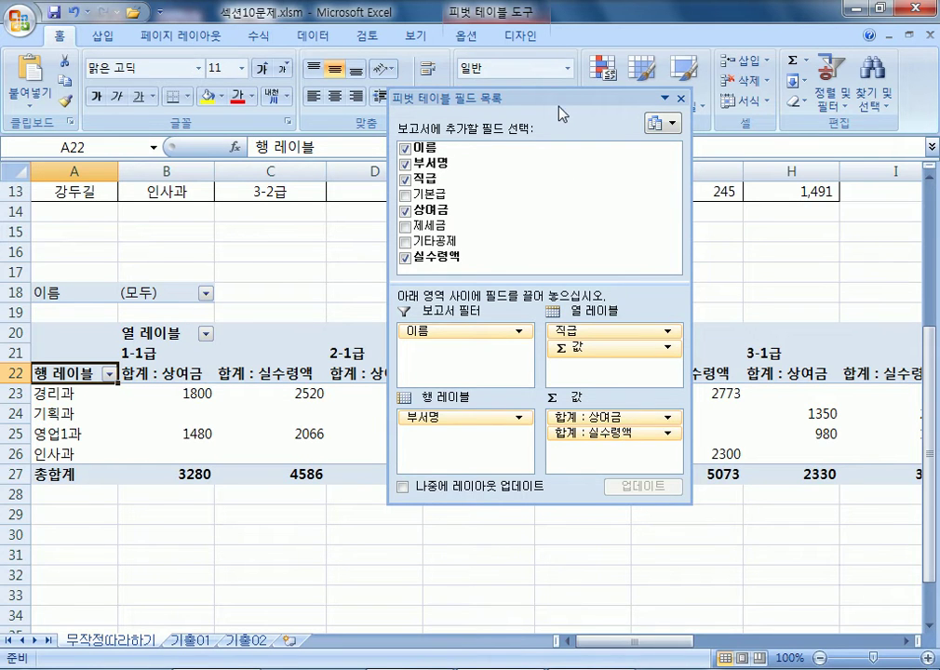
Step: Change the summary function of the 상여금 value field to 최대값
double_click(440, 93)
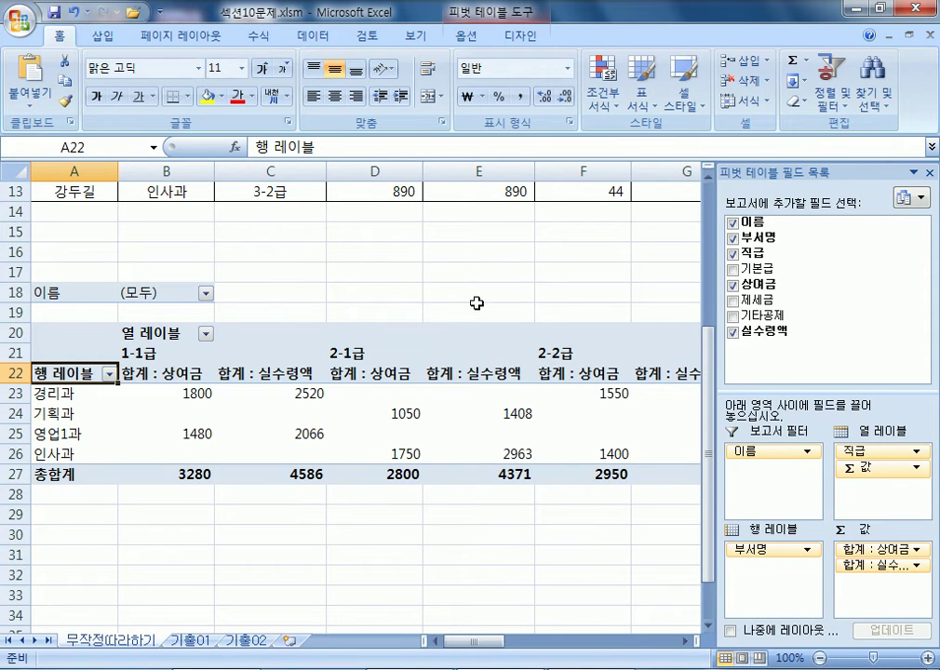
left_click_drag(786, 166, 551, 93)
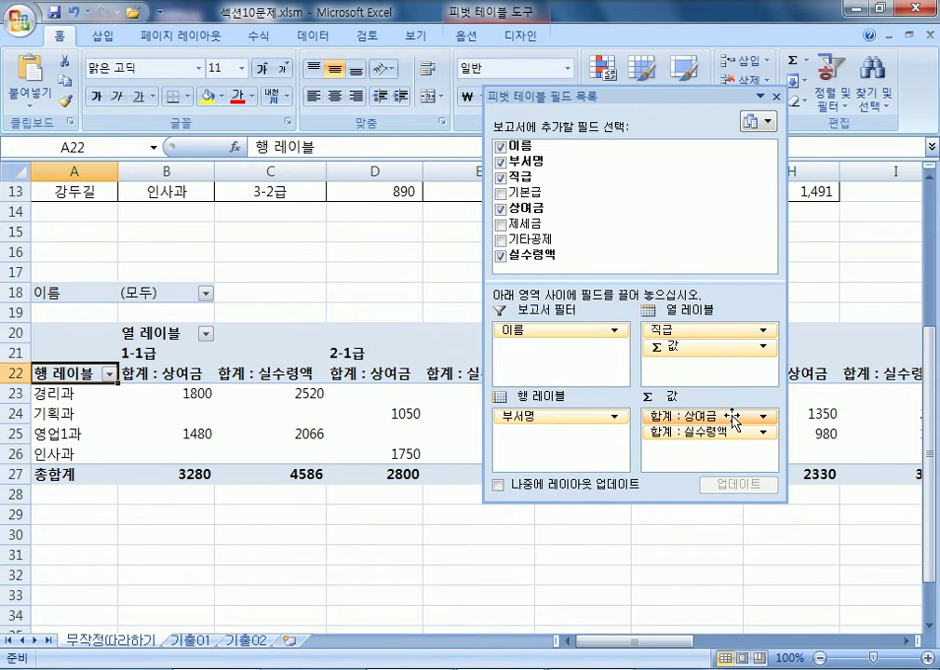
left_click(768, 421)
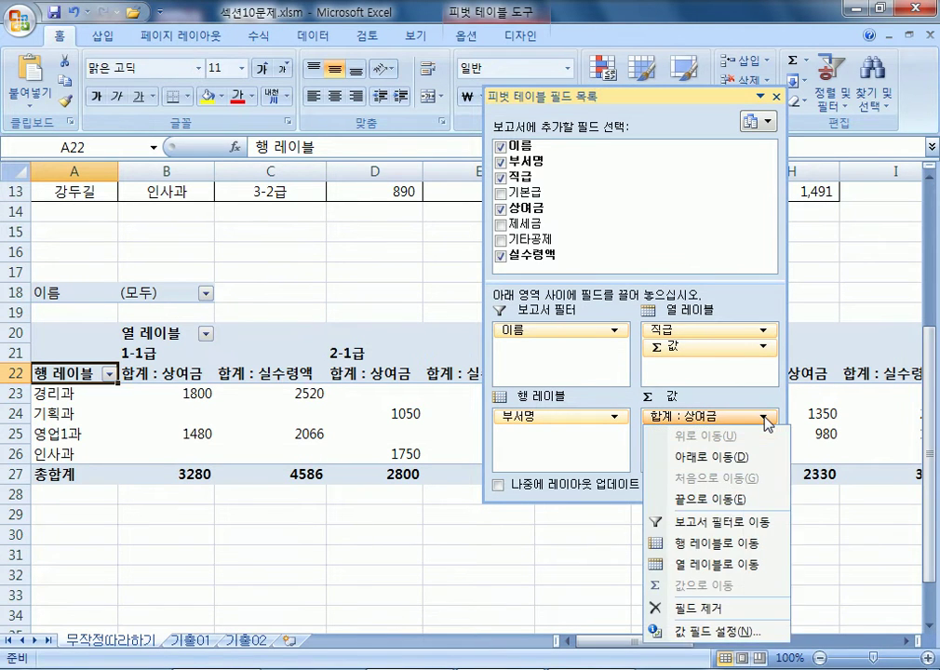
left_click(713, 632)
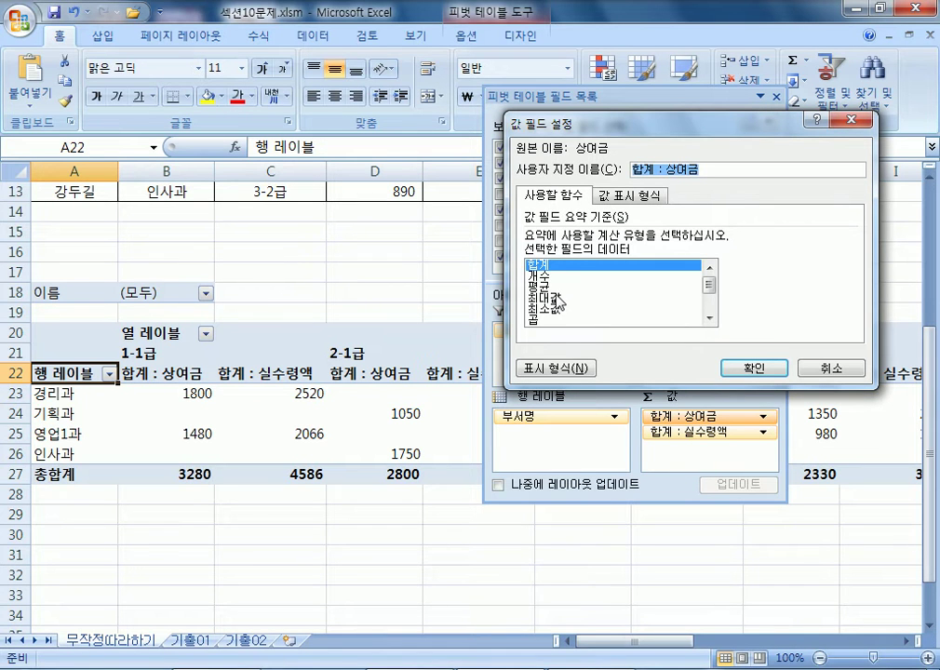
left_click(556, 298)
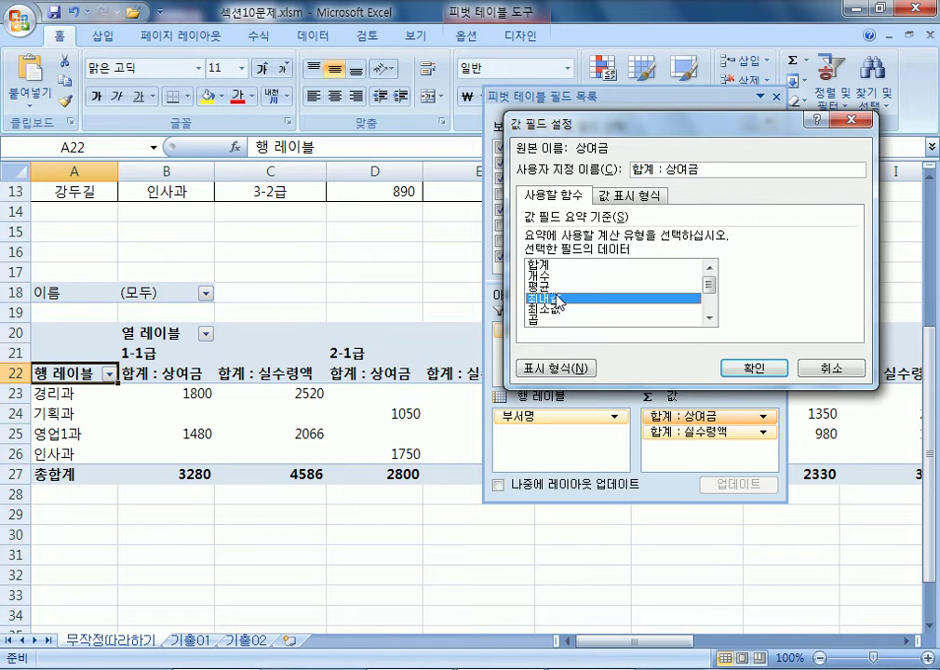
left_click(754, 369)
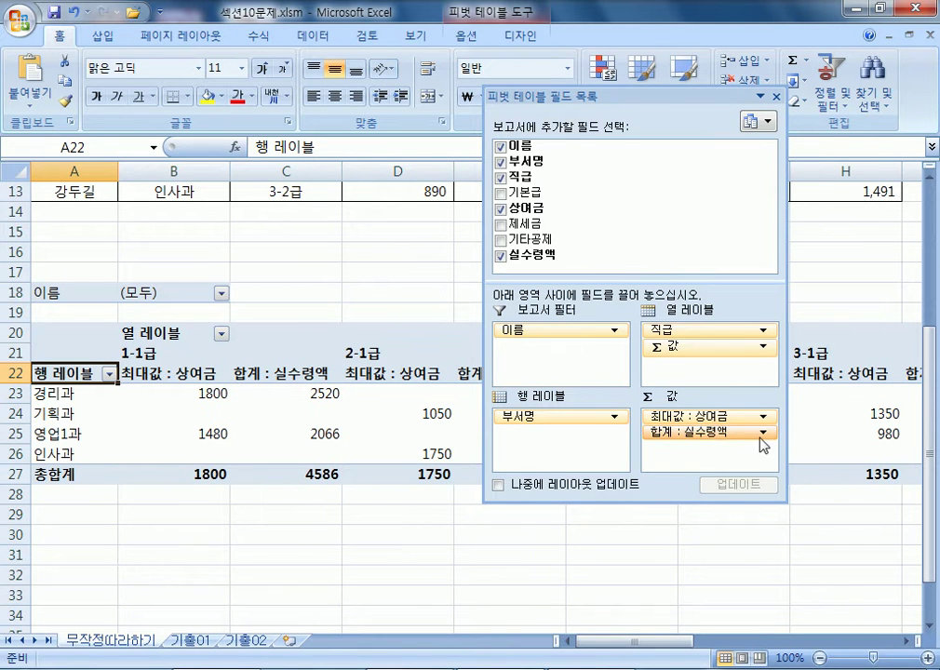
Step: Move the field list clear of the pivot table and view the value field settings of 실수령액 in C22
left_click_drag(521, 96, 598, 148)
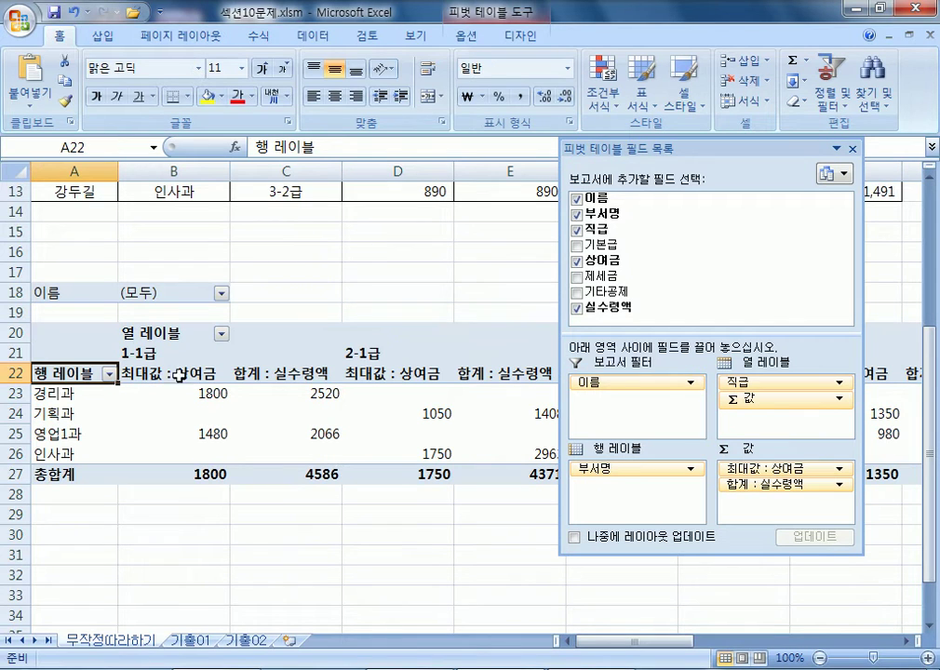
left_click(294, 374)
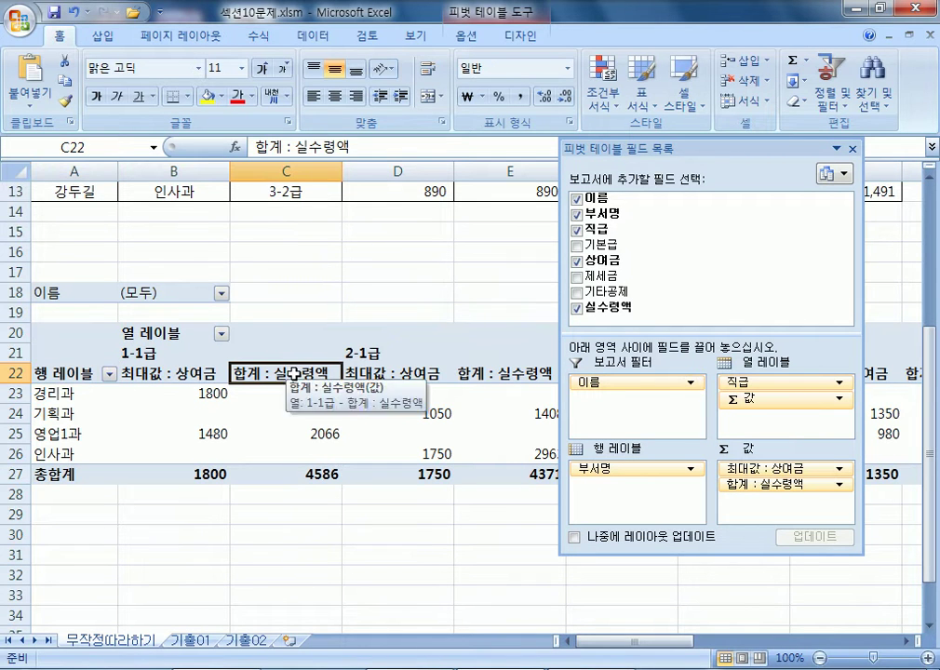
left_click(156, 373)
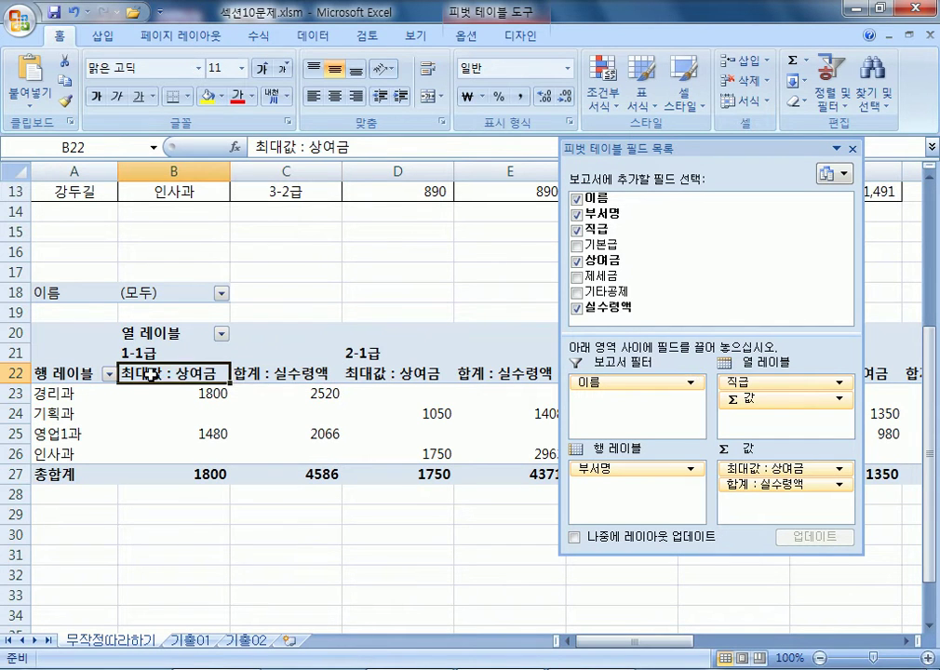
left_click(302, 375)
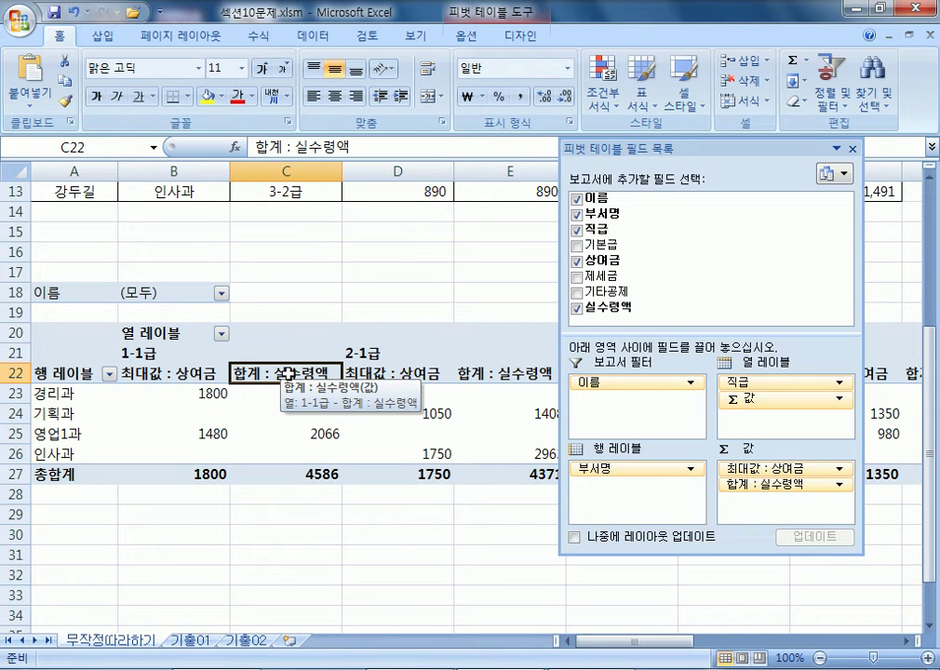
double_click(288, 373)
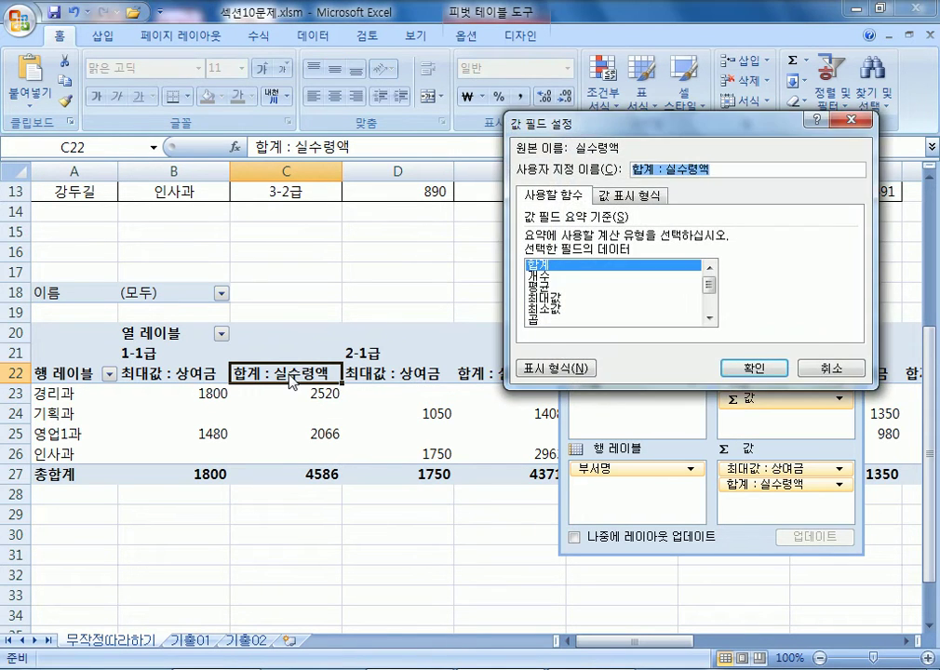
left_click(829, 368)
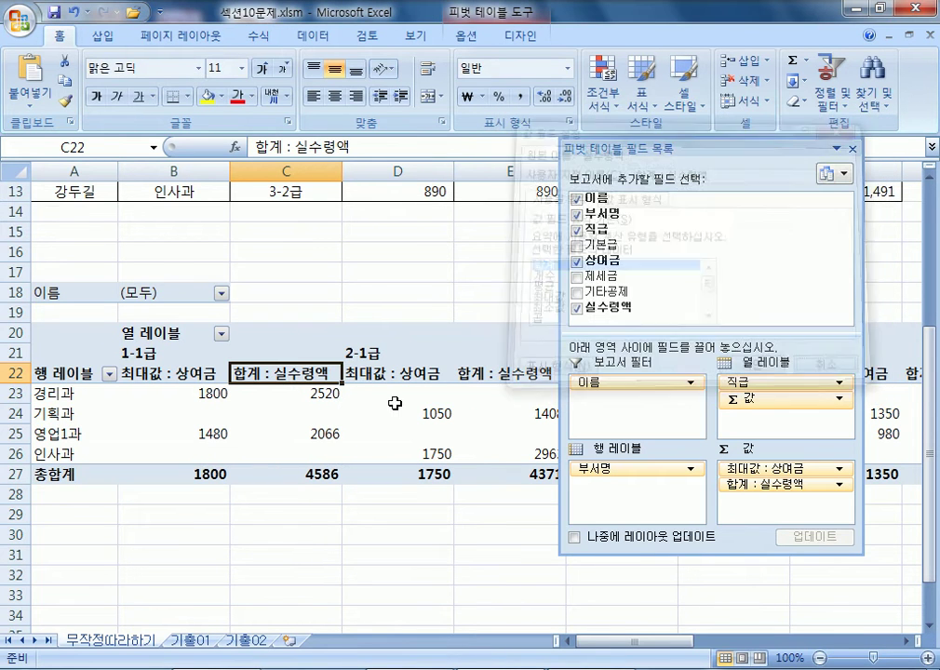
Step: Show the detail records behind the 경리과 1-1급 실수령액 value in C23 on a new sheet, and delete that sheet
double_click(311, 393)
left_click(309, 392)
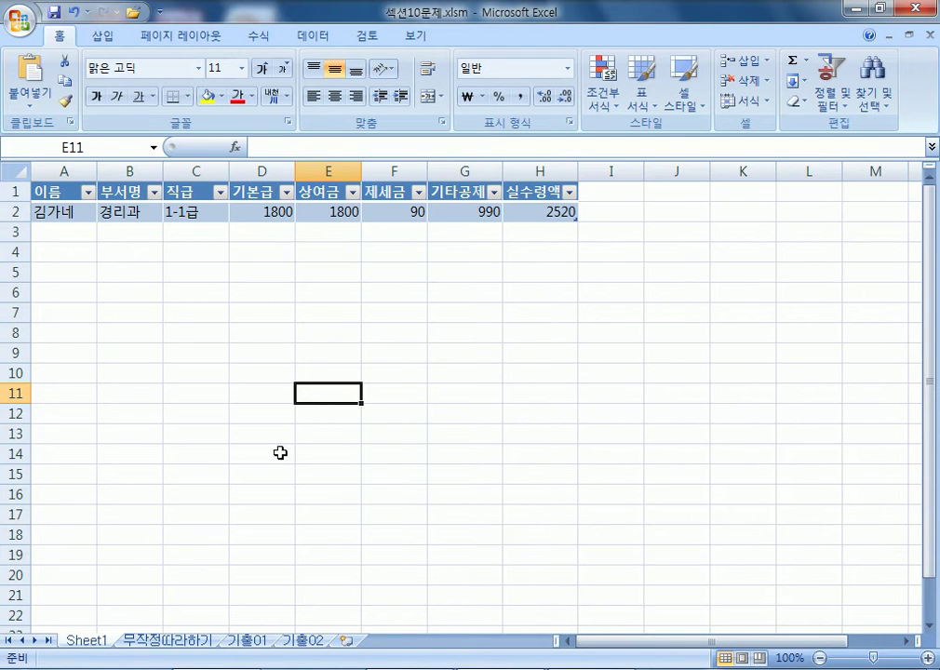
right_click(97, 641)
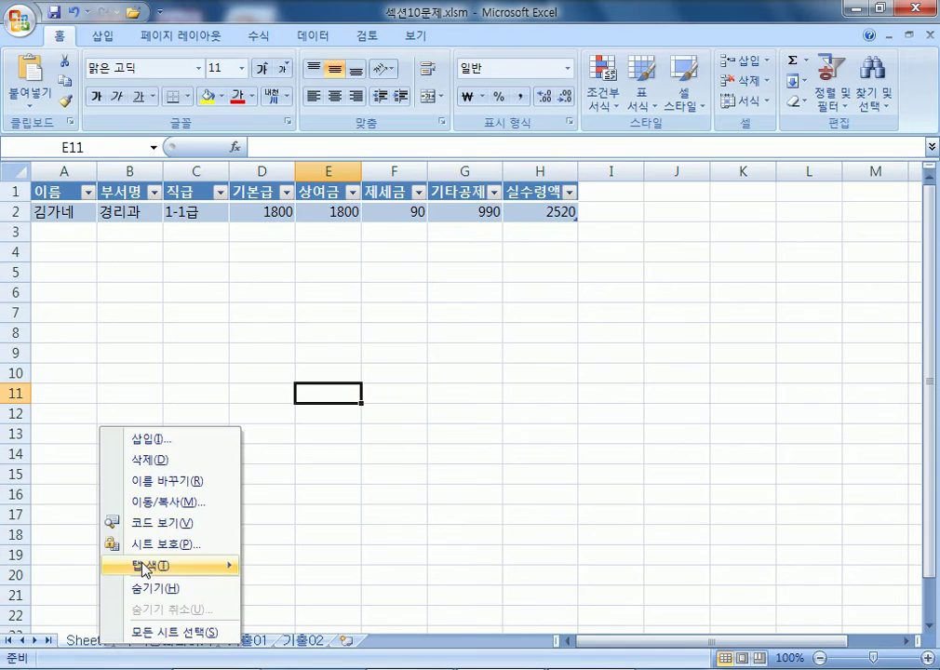
left_click(154, 461)
left_click(424, 386)
left_click_drag(301, 405, 309, 435)
left_click(296, 371)
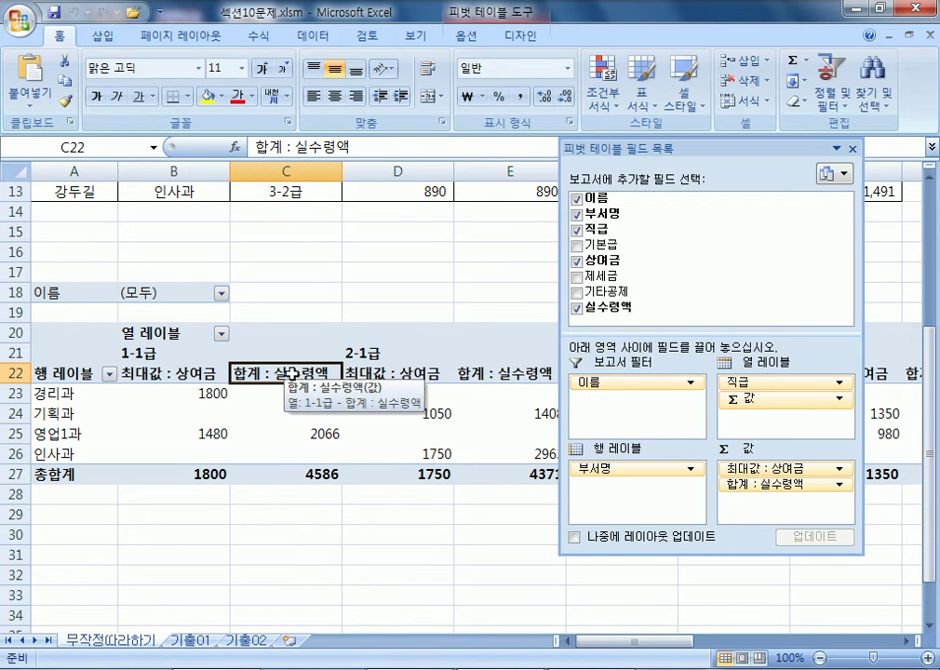
double_click(291, 373)
left_click(544, 289)
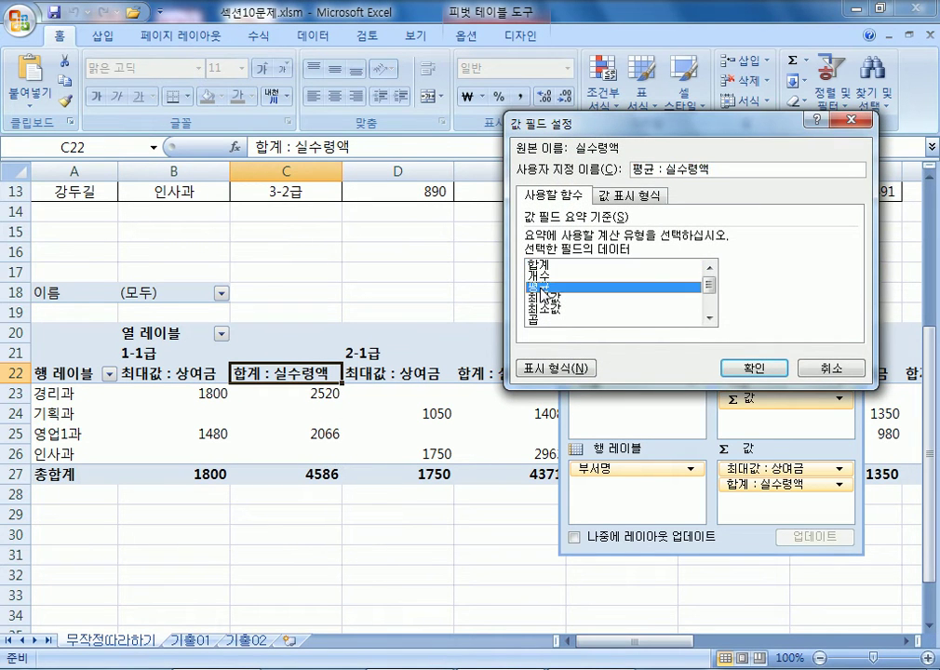
left_click(823, 369)
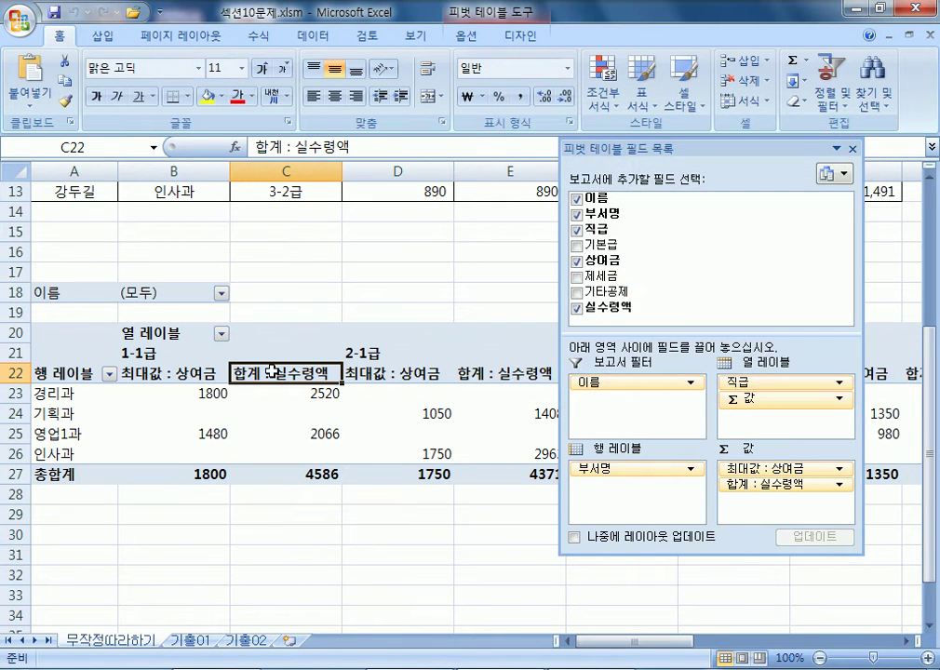
right_click(273, 371)
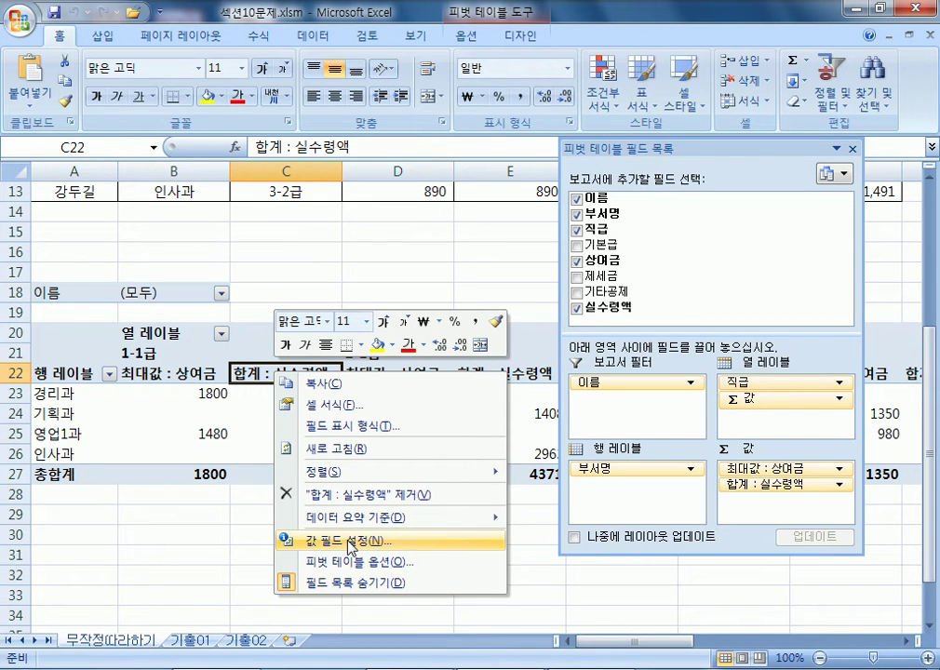
left_click(466, 38)
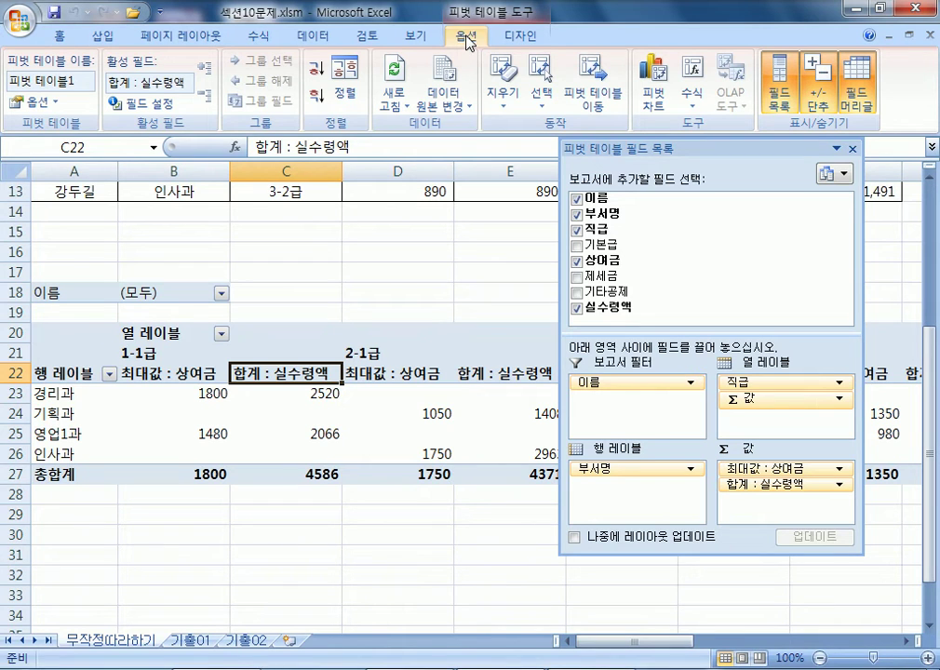
left_click(163, 104)
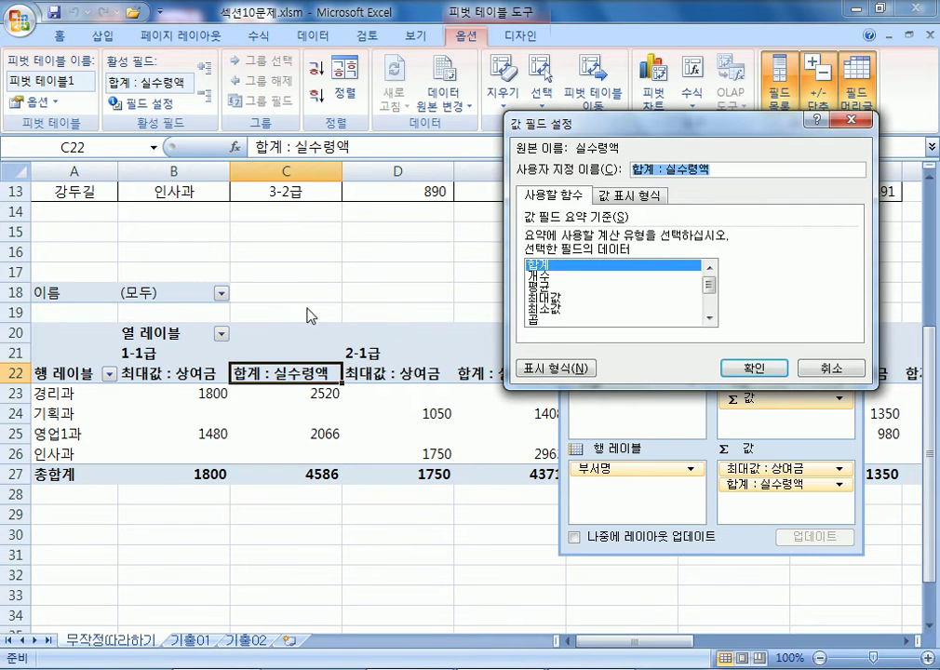
left_click(819, 368)
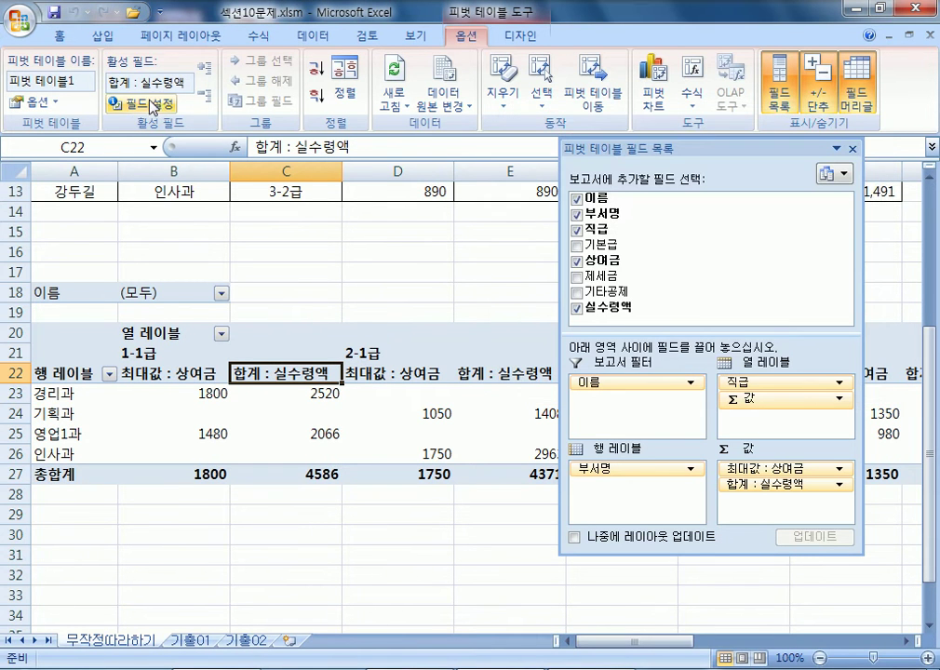
Step: Change the summary function of the 실수령액 value field to 평균
right_click(290, 374)
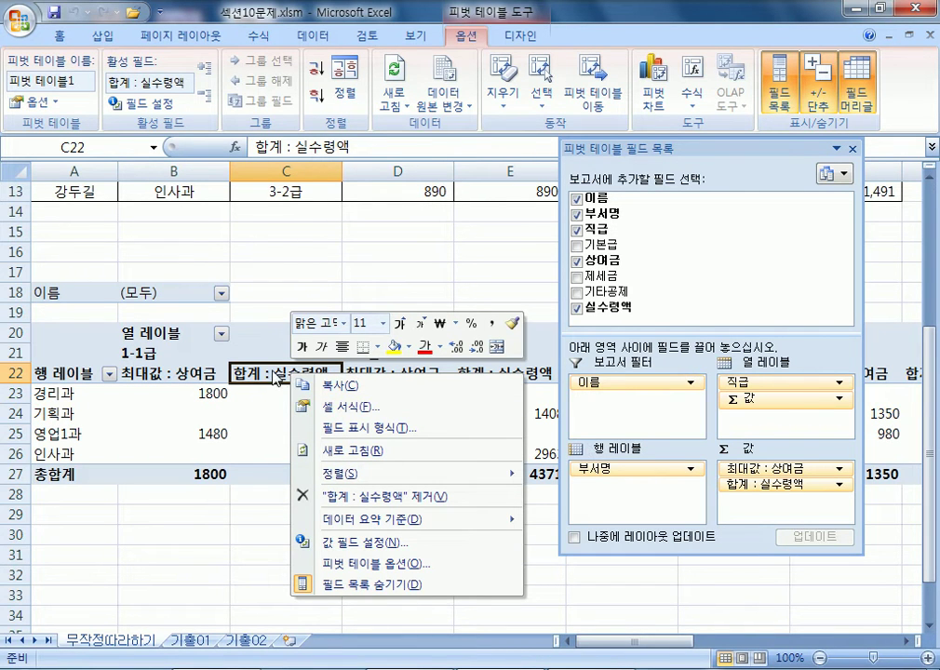
left_click(337, 377)
double_click(319, 374)
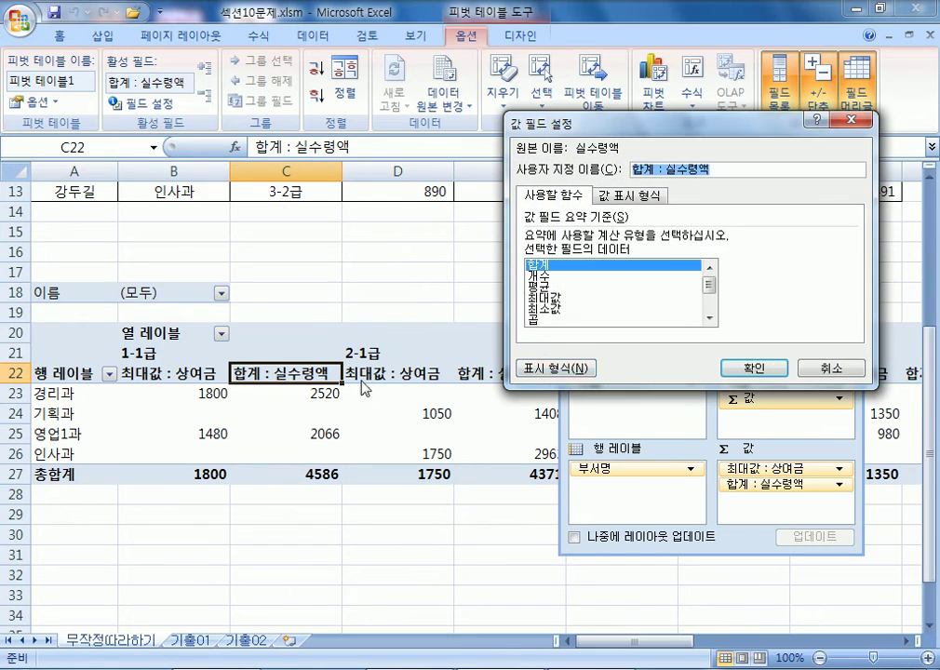
left_click(559, 286)
left_click(778, 373)
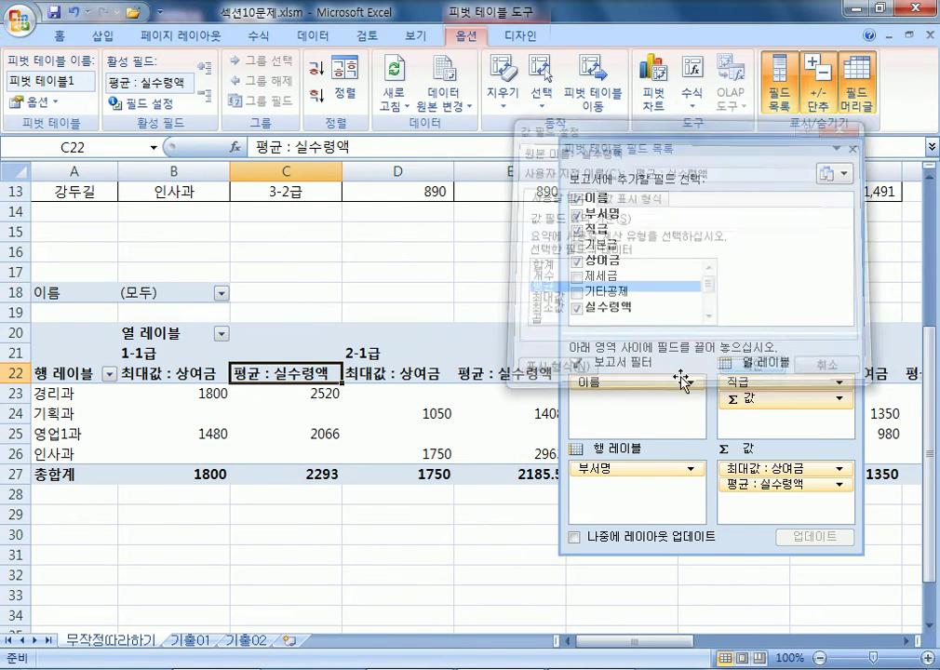
left_click(198, 374)
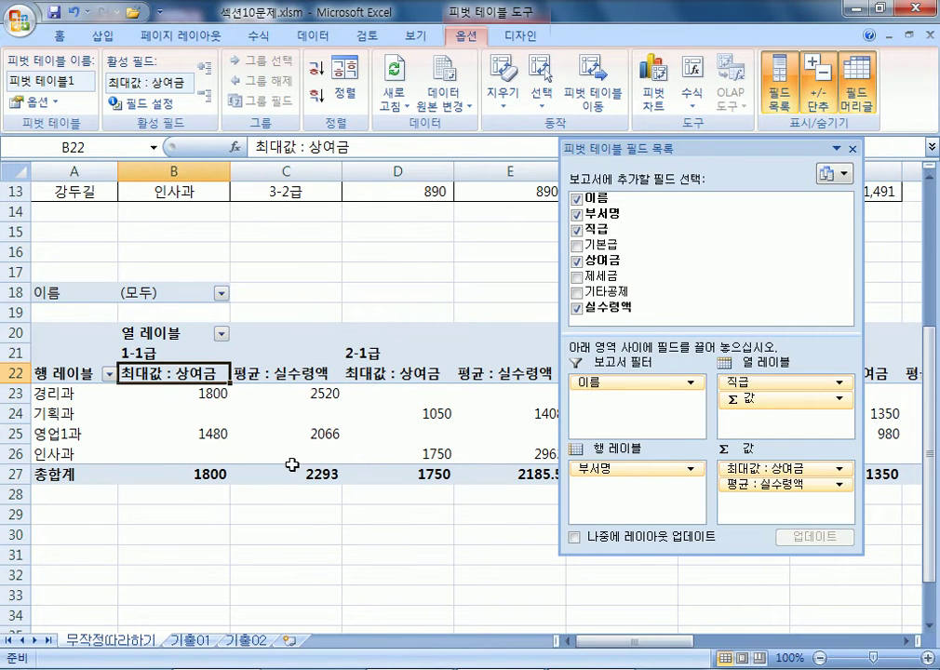
left_click(323, 374)
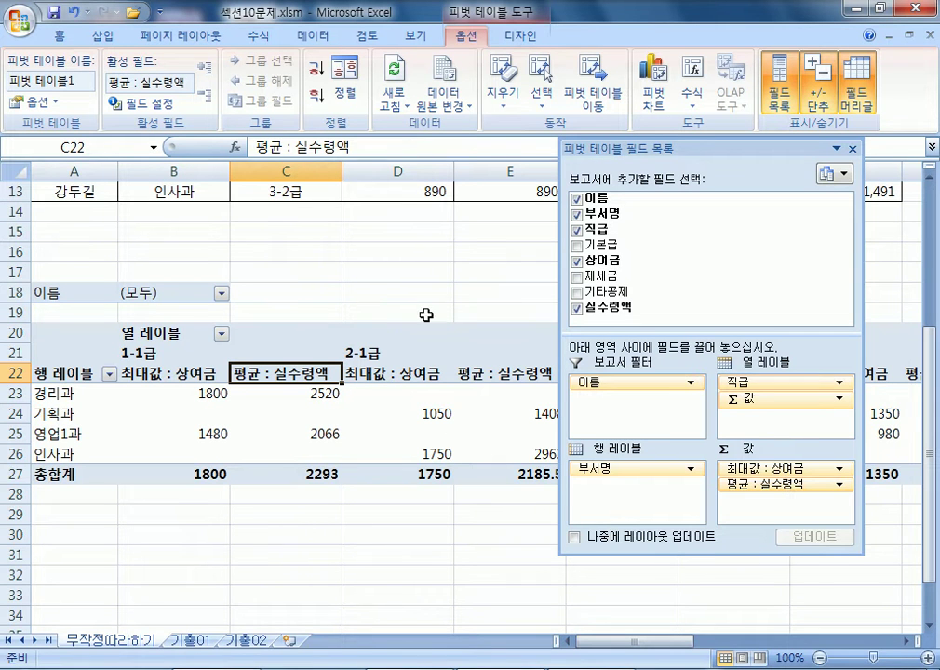
Step: Dock the floating pivot table field list beside the worksheet
double_click(702, 156)
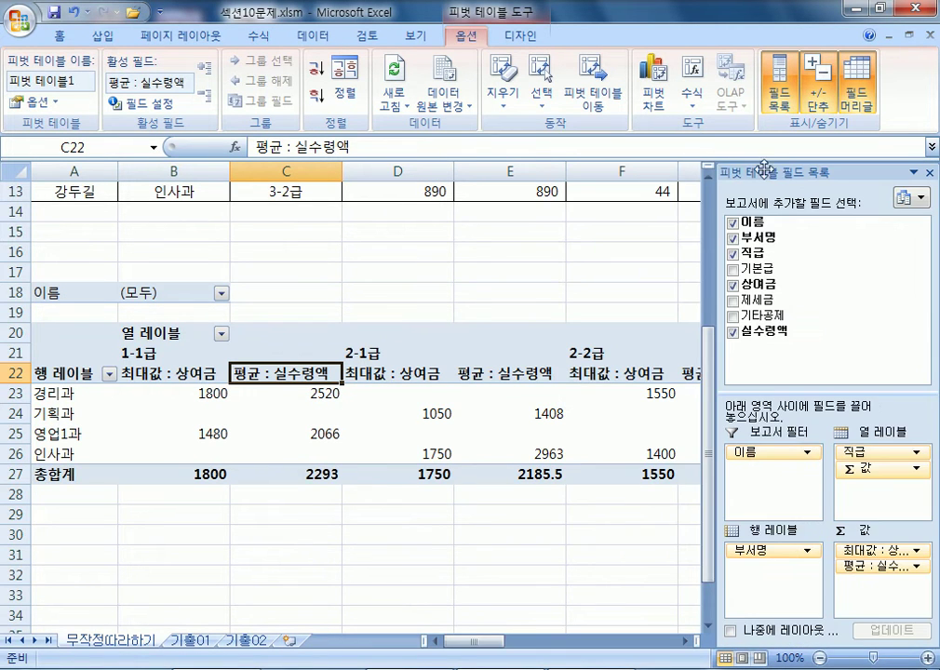
mouse_move(698, 171)
left_mouse_down()
mouse_move(504, 167)
mouse_move(688, 175)
left_mouse_up()
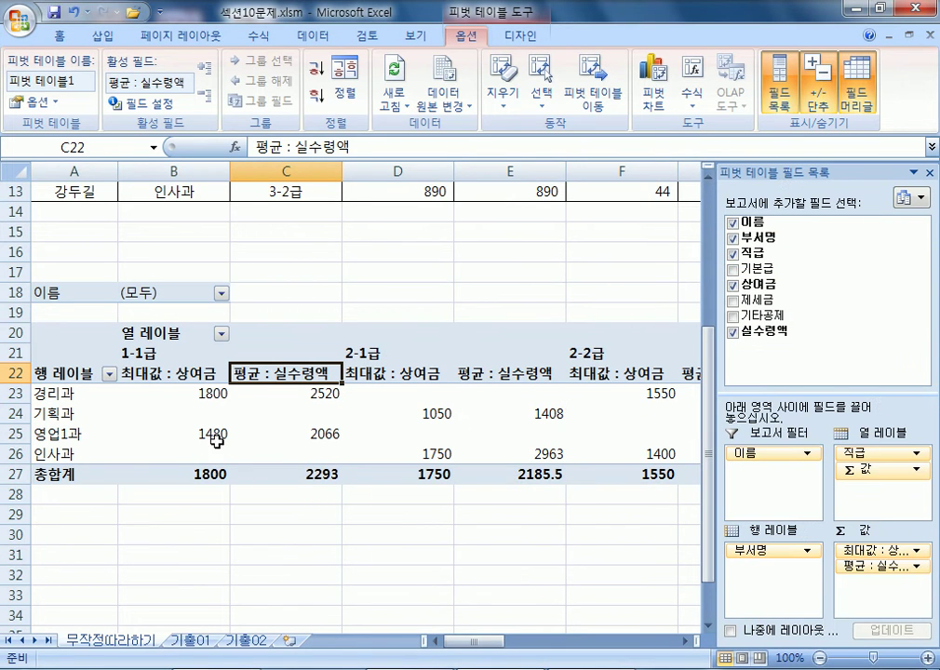
left_click_drag(93, 339, 442, 472)
left_click(313, 409)
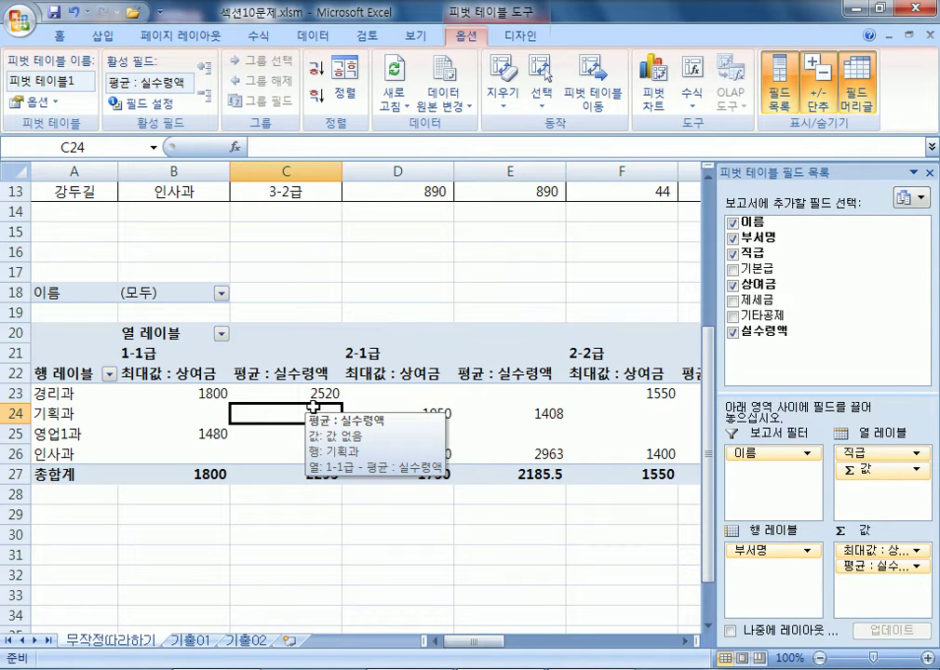
Step: Examine the pivot table's grand totals in row 27 and in columns L and M
left_click(44, 473)
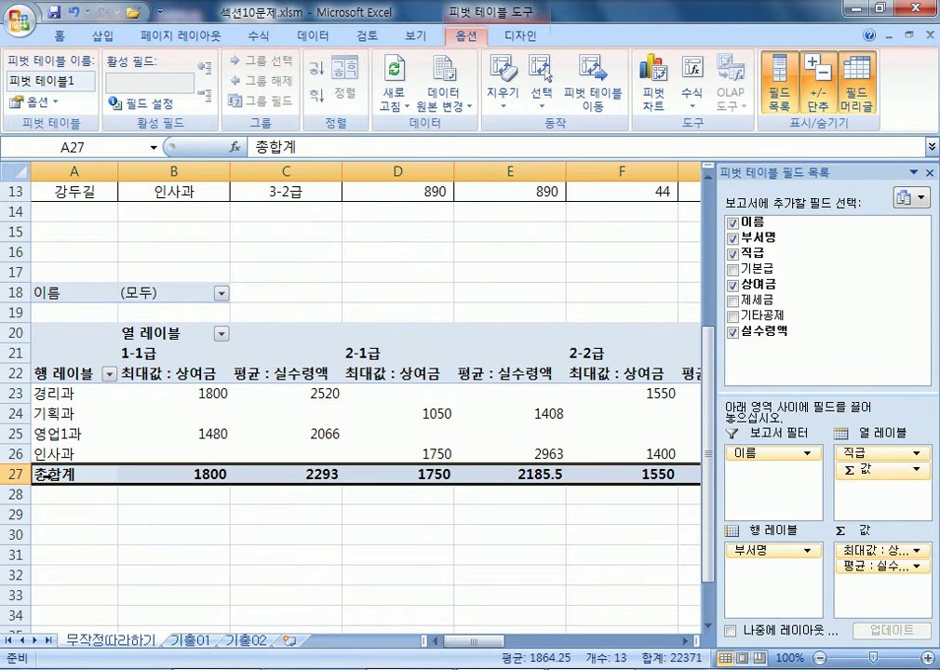
left_click_drag(473, 642, 568, 642)
left_click(483, 394)
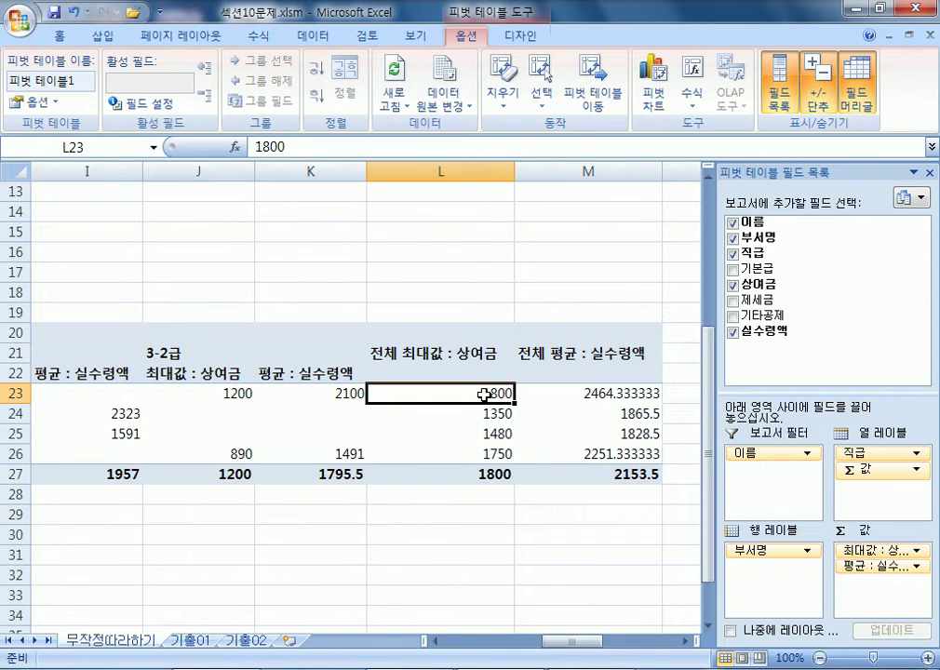
left_click_drag(483, 393, 569, 477)
left_click(463, 393)
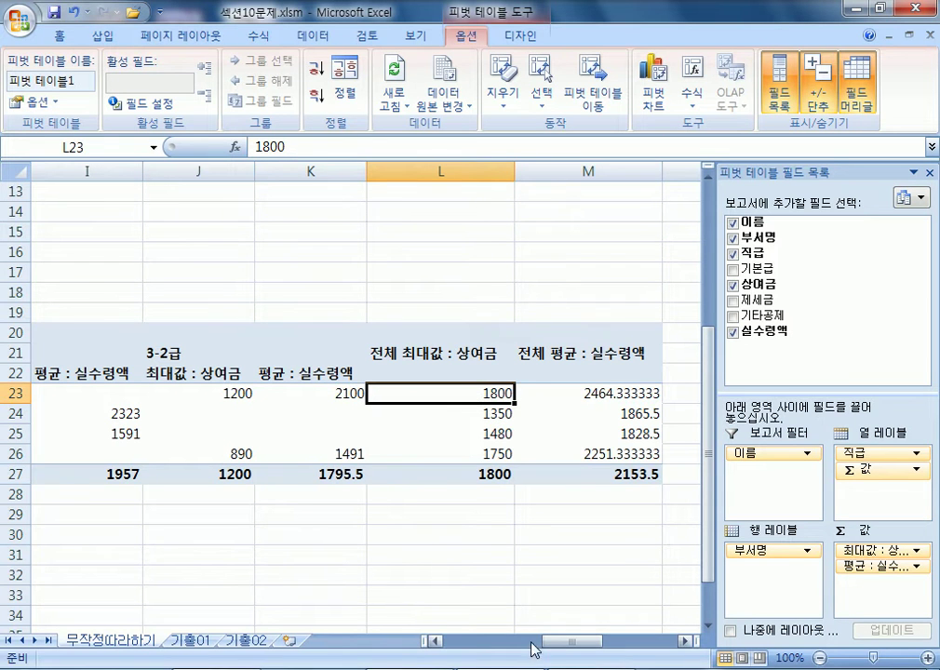
left_click_drag(562, 642, 446, 642)
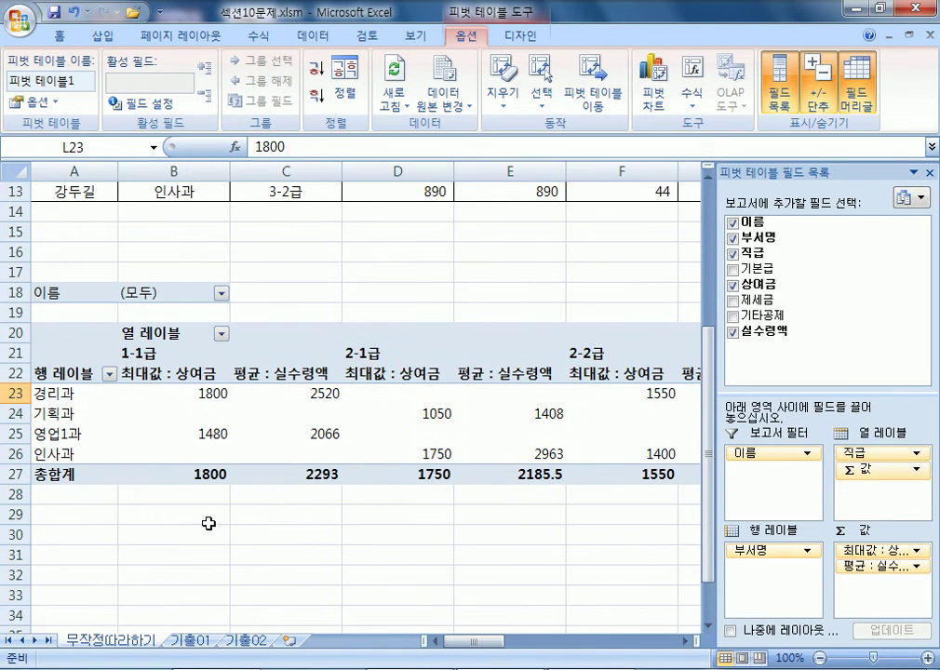
left_click(12, 474)
left_click(181, 473)
left_click(288, 479)
left_click(415, 479)
left_click(479, 477)
left_click(633, 477)
left_click(387, 475)
left_click(325, 475)
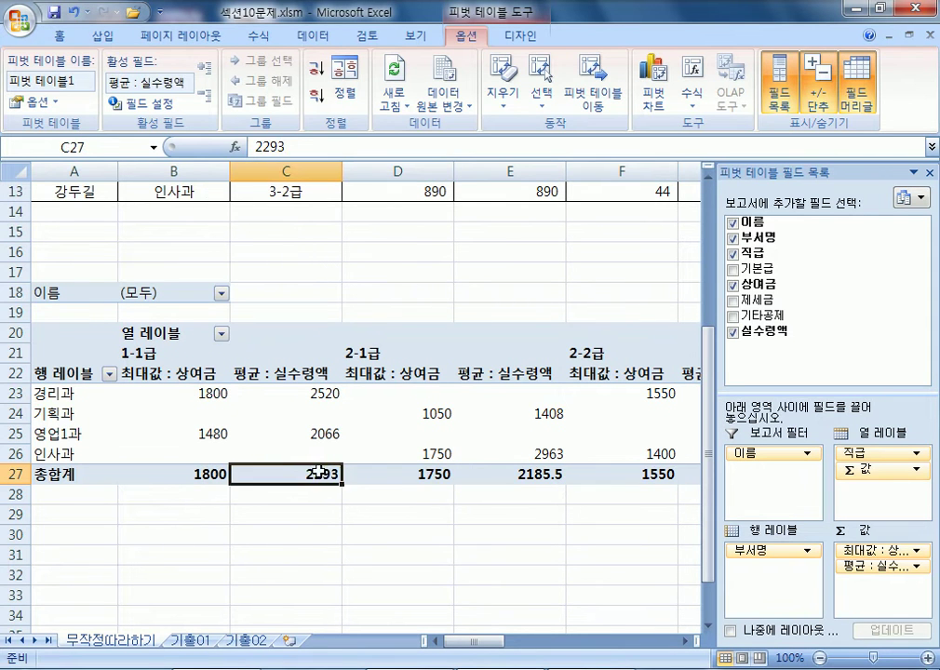
left_click(210, 474)
left_click(214, 452)
mouse_move(215, 452)
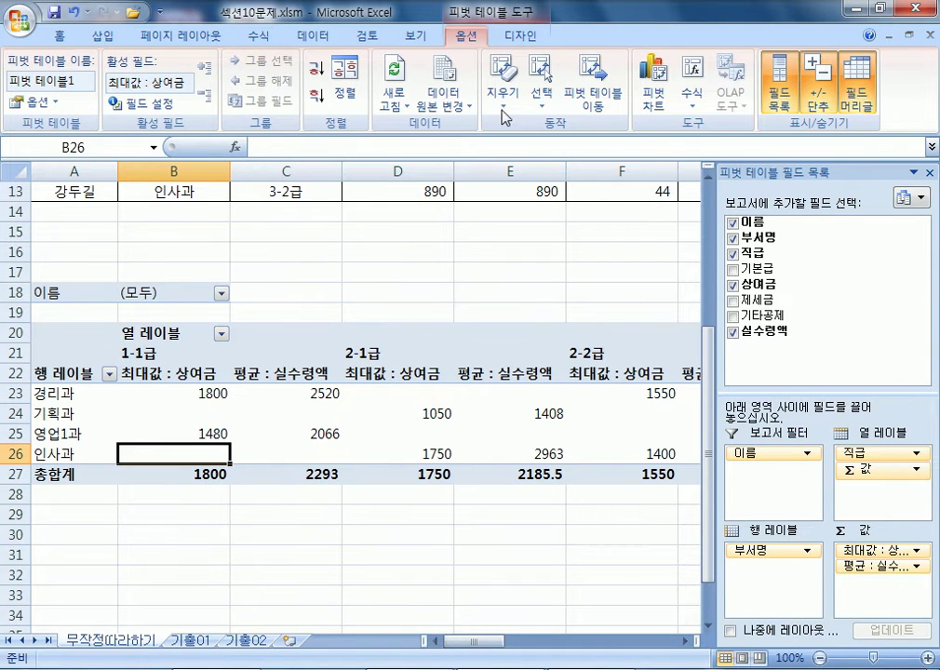
left_click(317, 36)
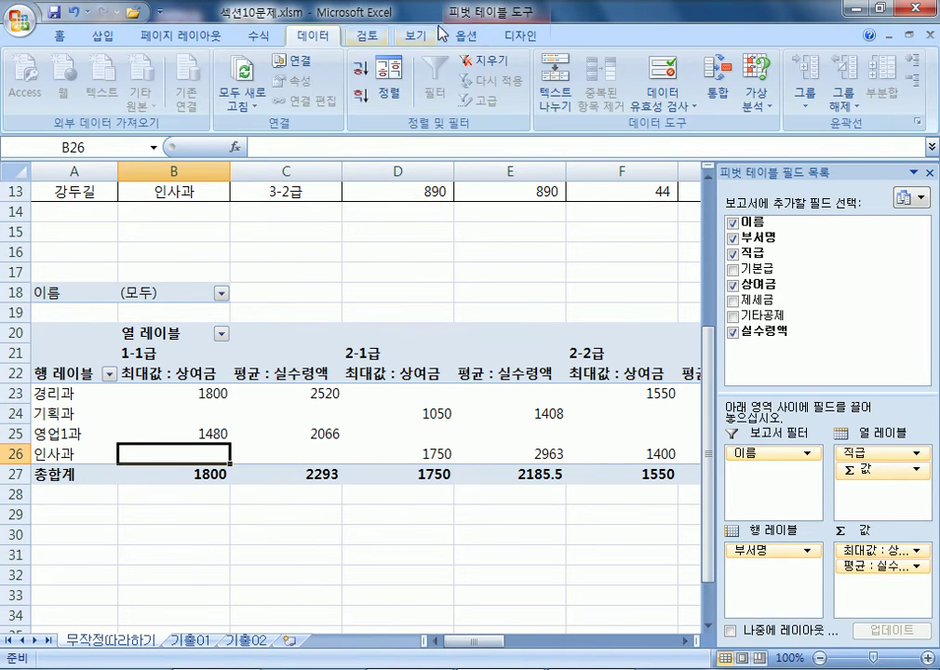
left_click(465, 37)
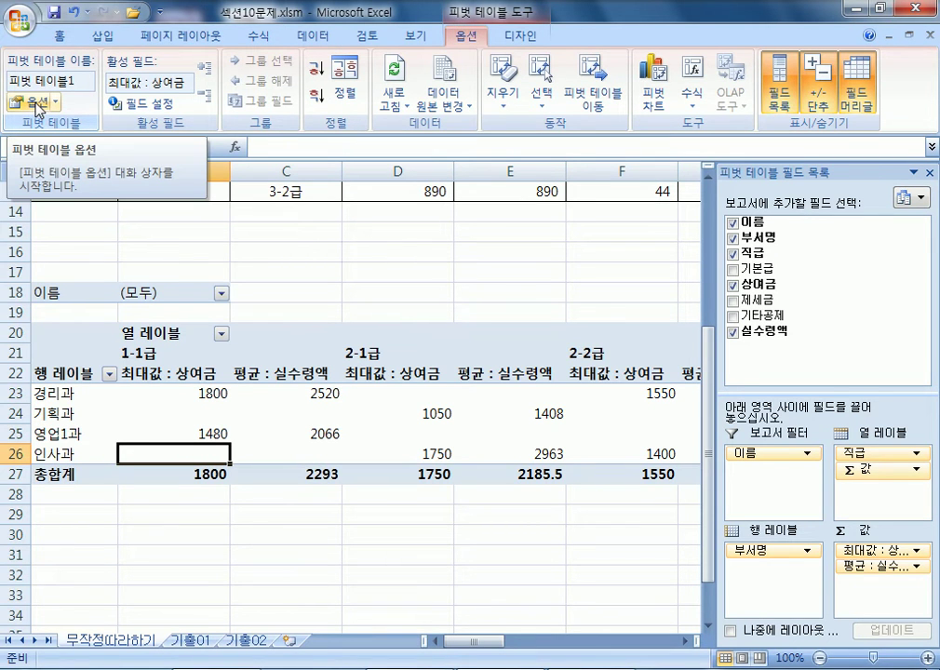
right_click(153, 355)
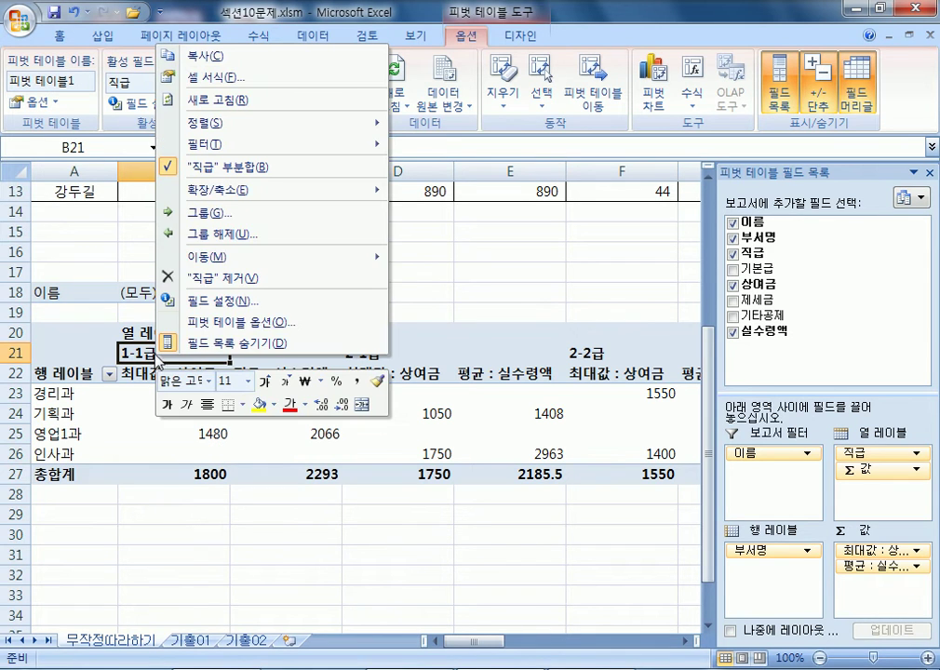
left_click(256, 323)
left_click(425, 480)
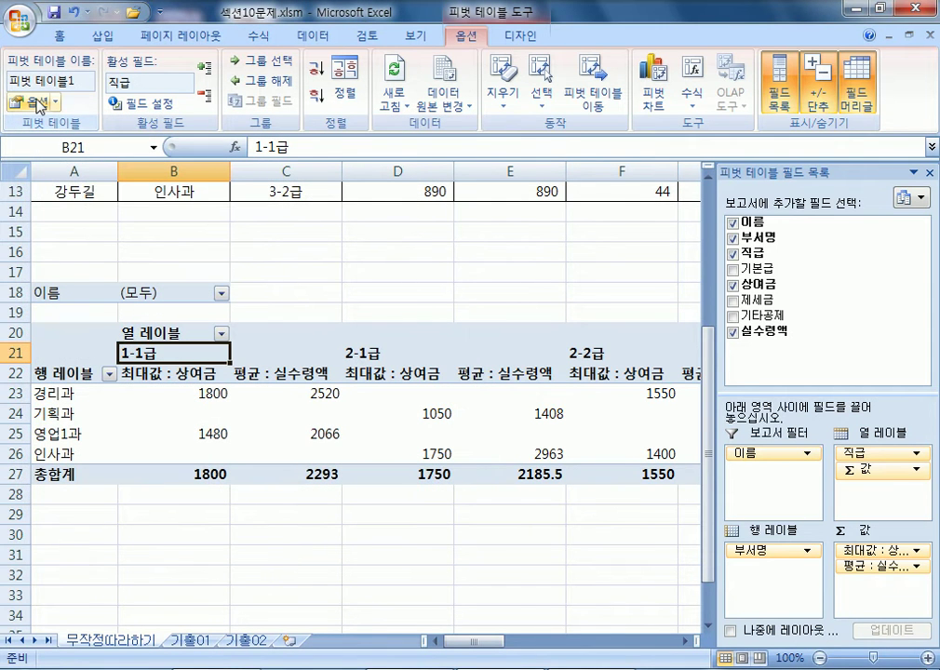
Step: Turn off both the row and column grand totals in the pivot table options
left_click(38, 103)
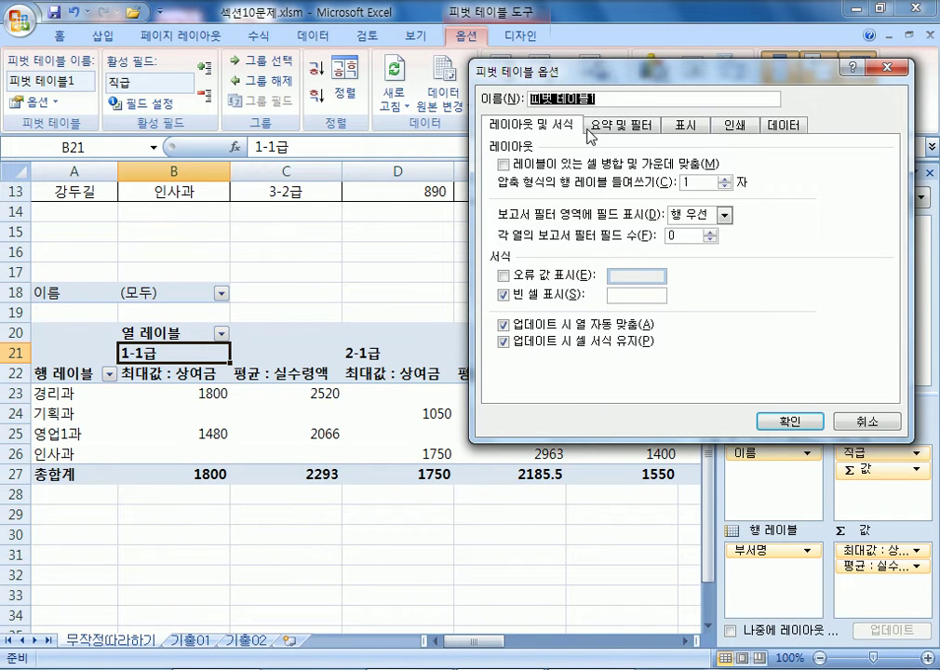
left_click(622, 135)
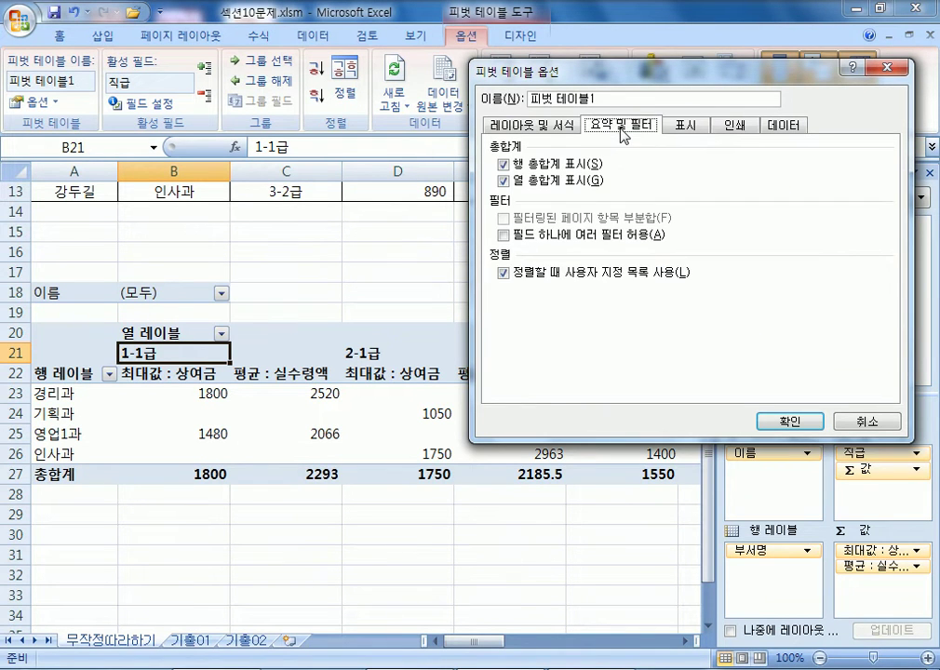
left_click(540, 126)
left_click(594, 133)
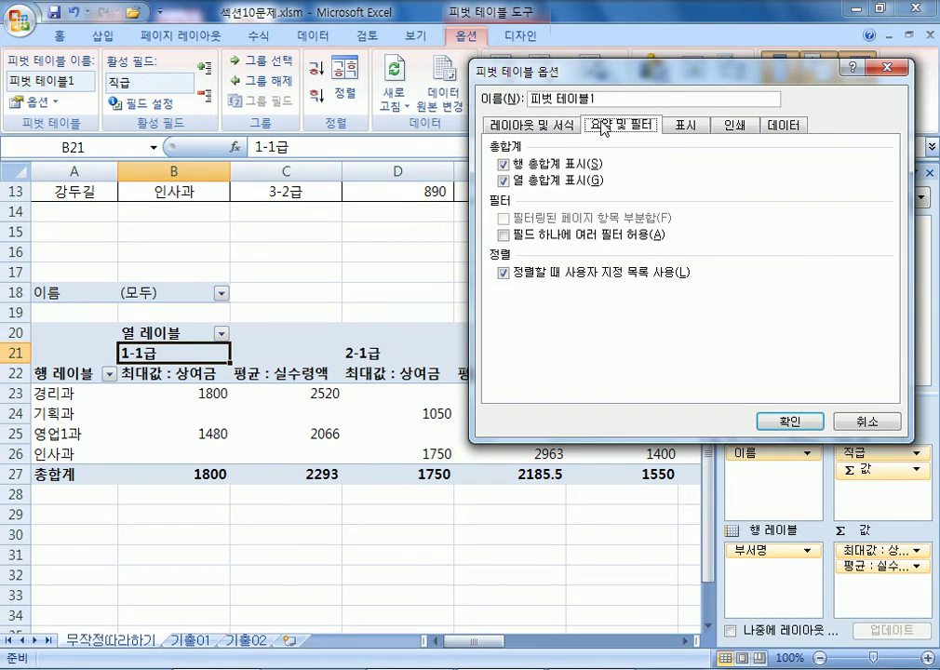
left_click(503, 165)
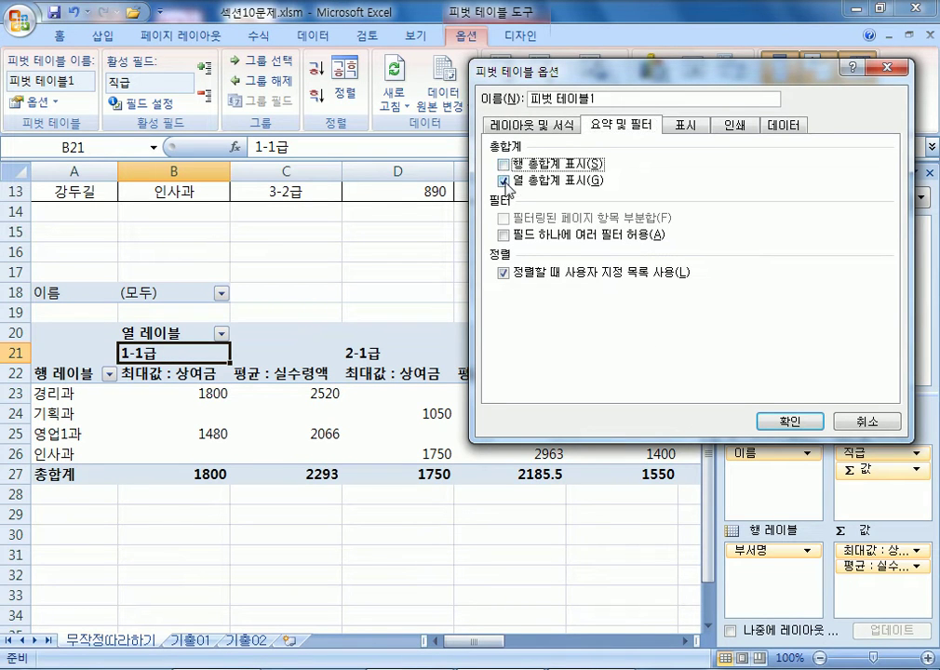
left_click(505, 181)
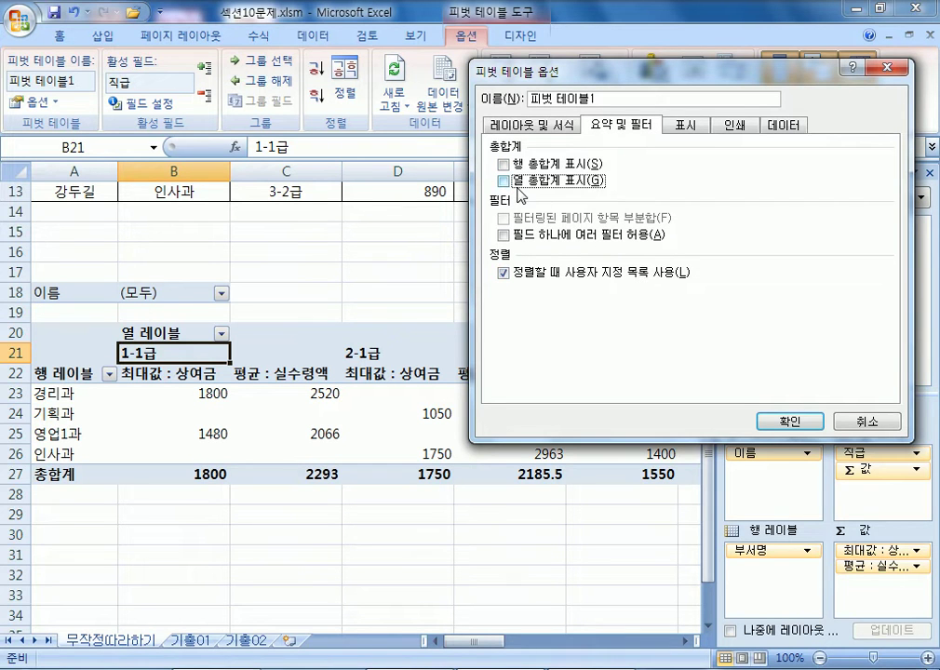
left_click(790, 421)
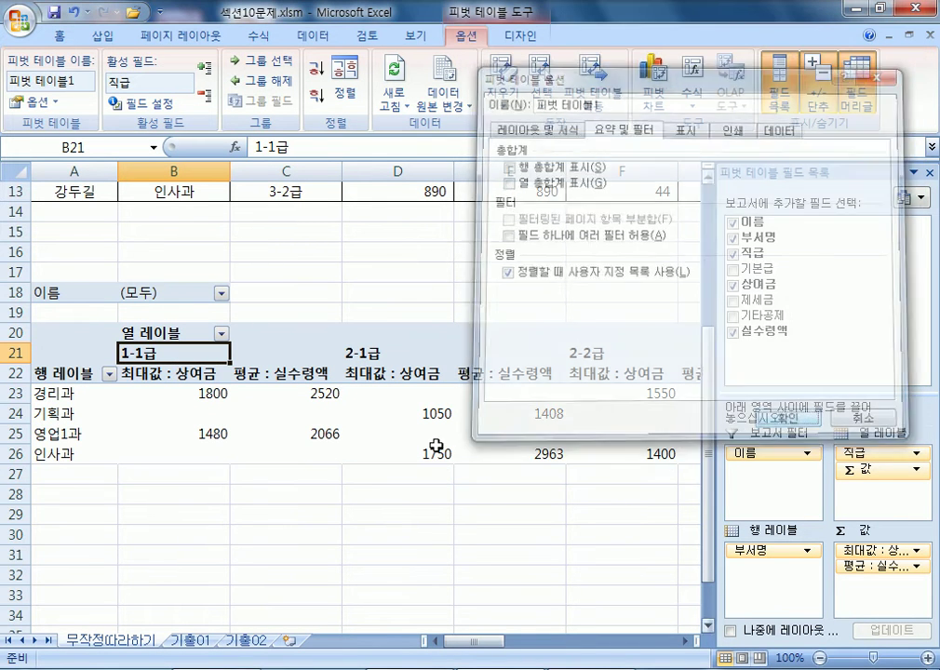
mouse_move(251, 436)
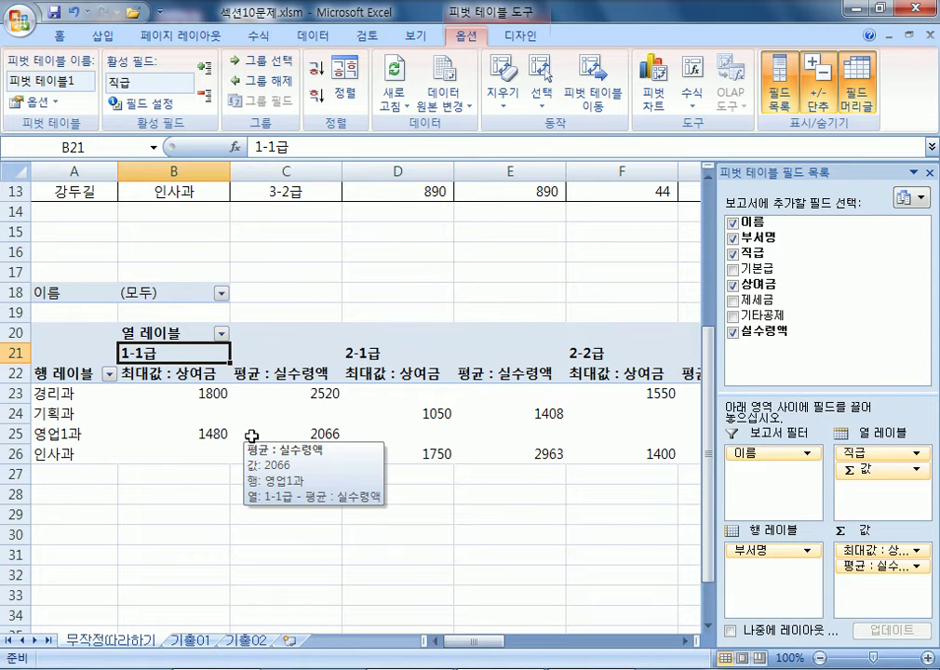
left_click(58, 37)
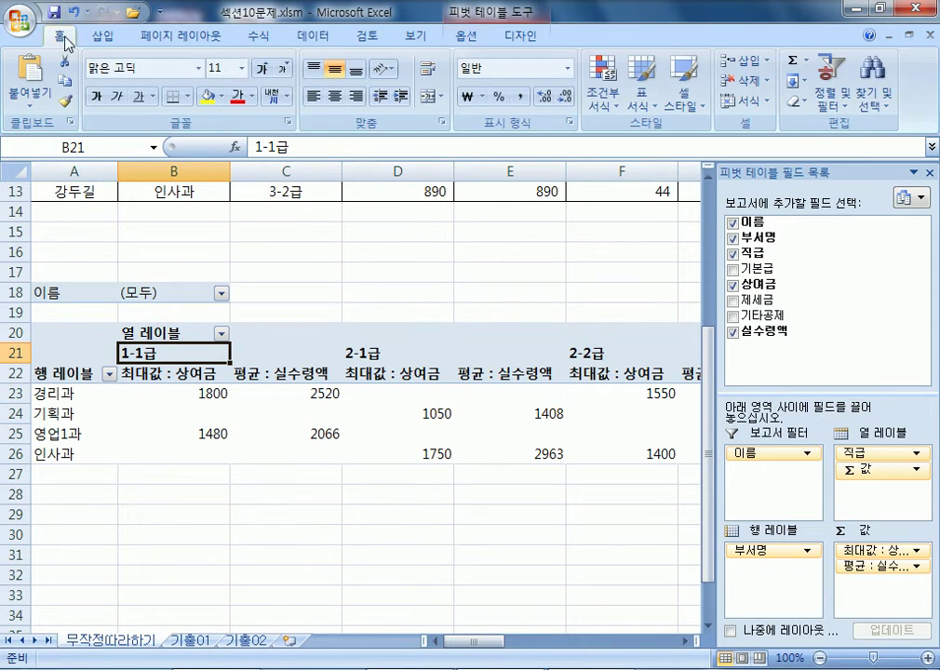
left_click(104, 37)
left_click(257, 37)
left_click(312, 37)
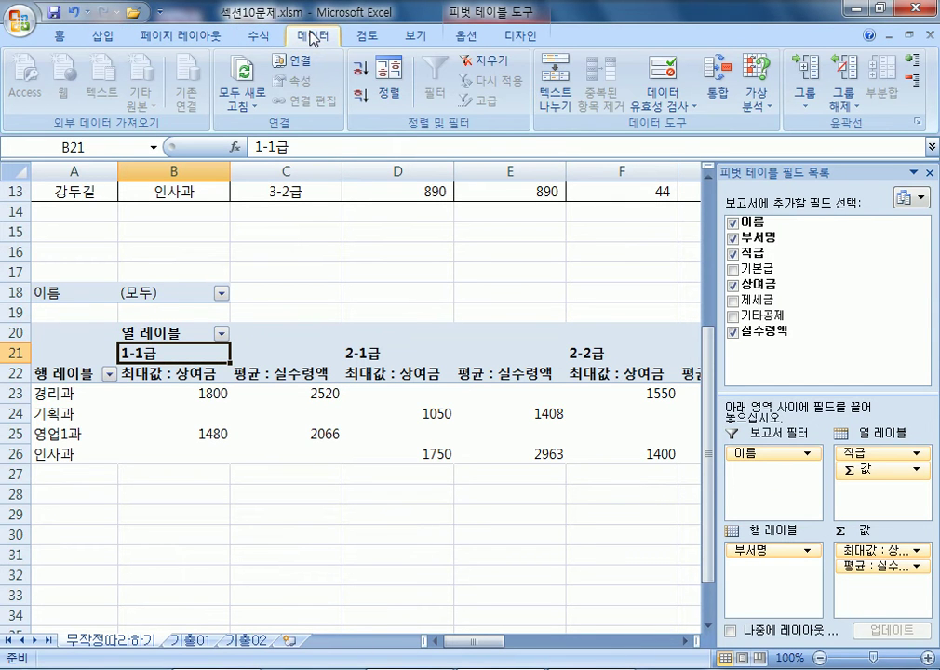
left_click(336, 235)
scroll(283, 290, "up", 4)
left_click_drag(93, 235, 838, 437)
left_click(99, 37)
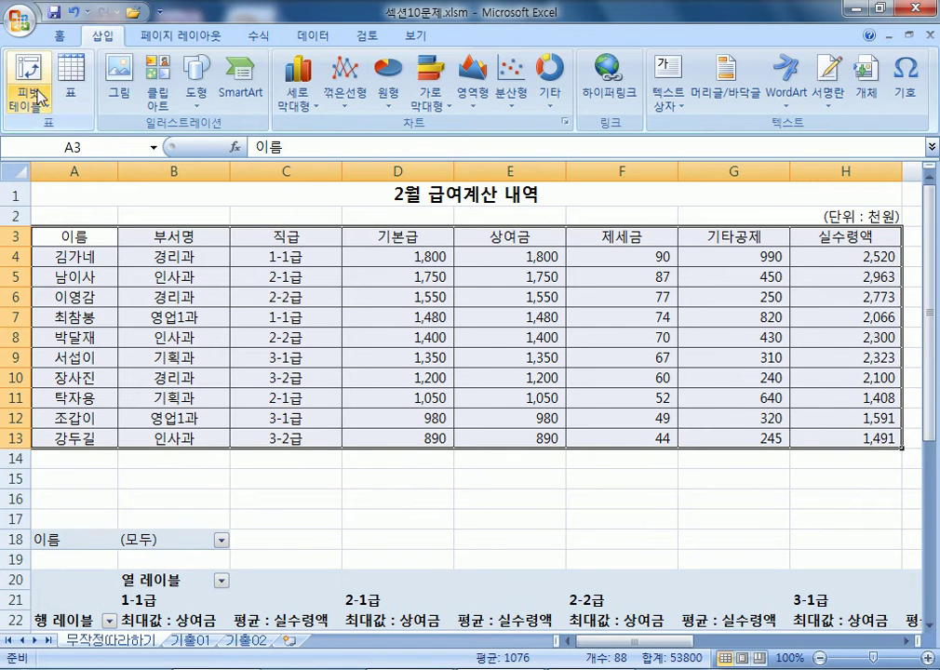
Step: Select D24 in the pivot table and examine its grand total and label cell merging options
left_click(220, 558)
left_click(330, 519)
scroll(350, 419, "down", 5)
left_click(348, 359)
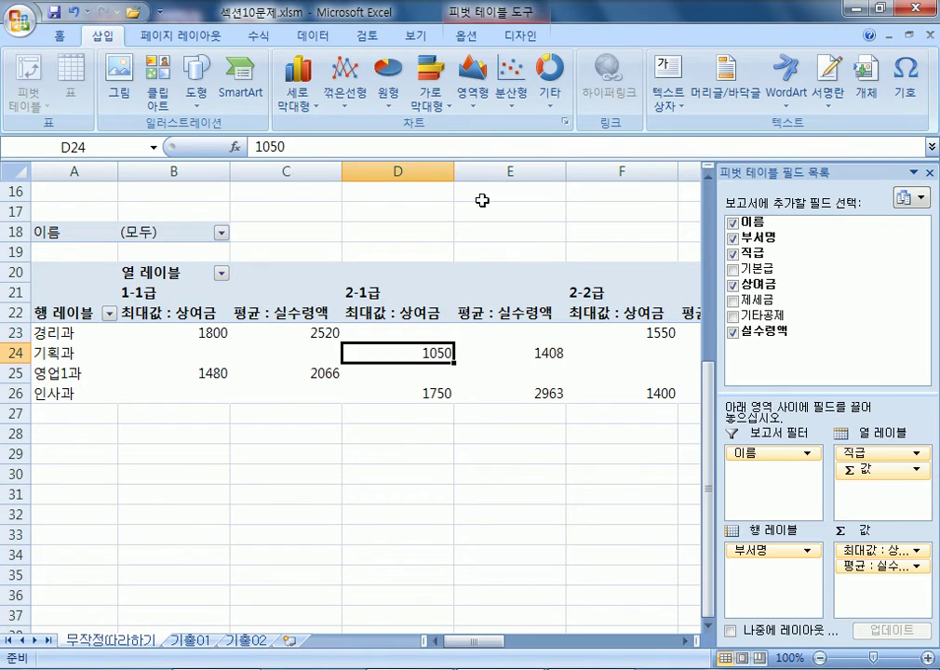
left_click(472, 35)
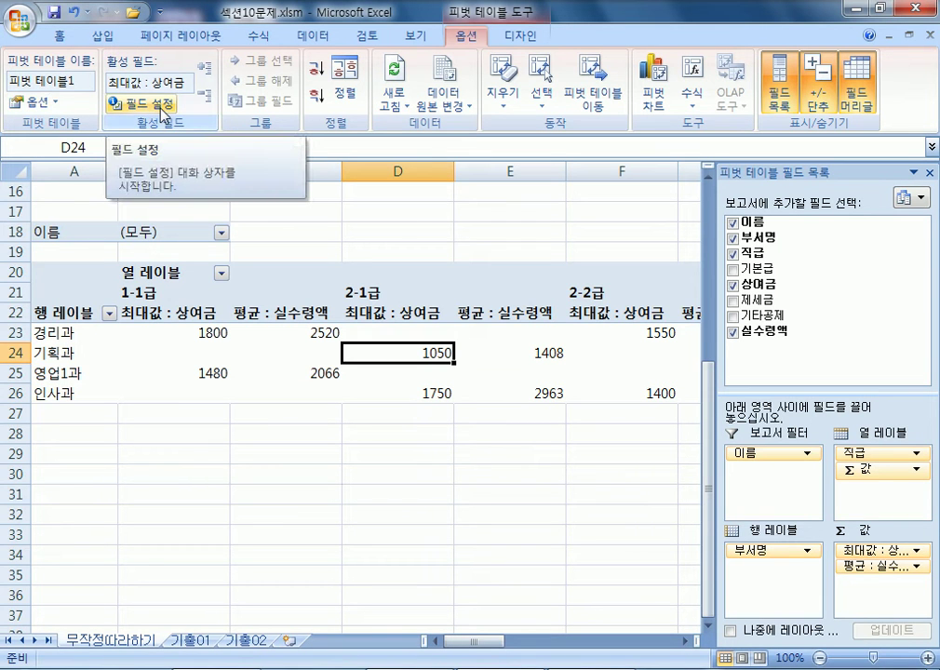
left_click(37, 101)
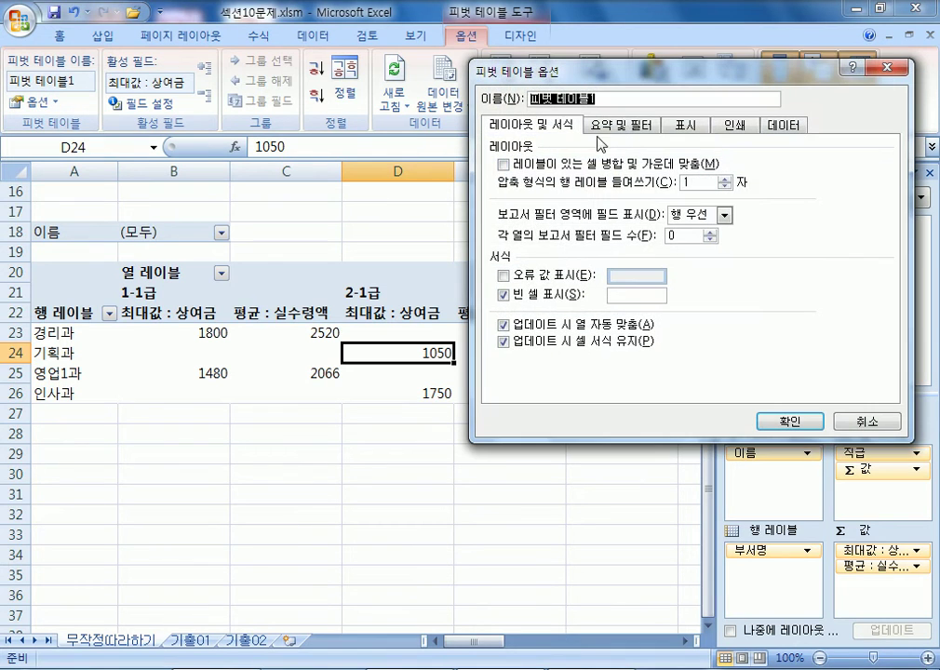
left_click(626, 127)
left_click(549, 165)
left_click(554, 181)
left_click(555, 182)
left_click(563, 165)
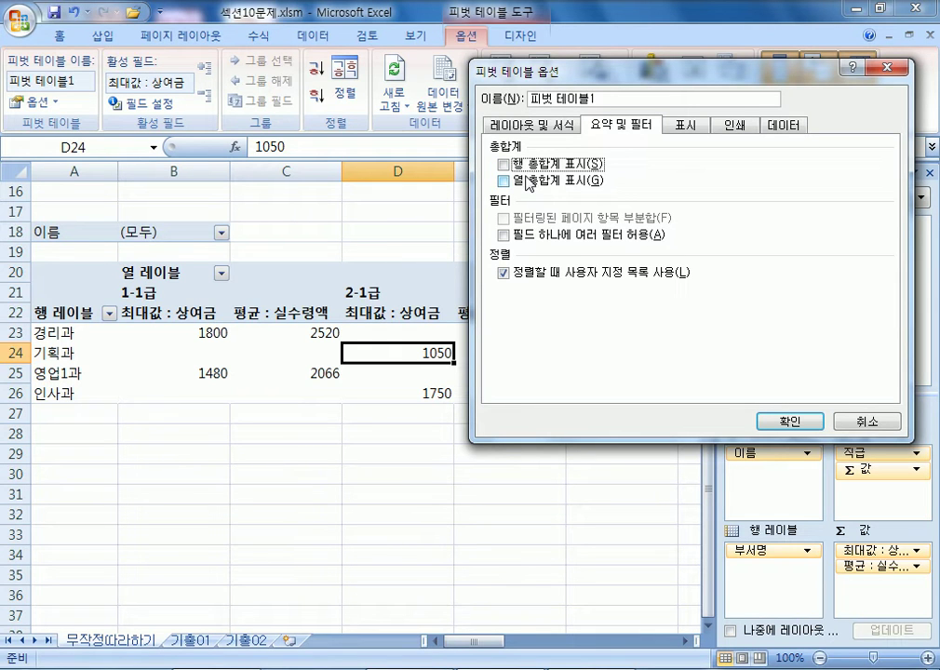
left_click(529, 131)
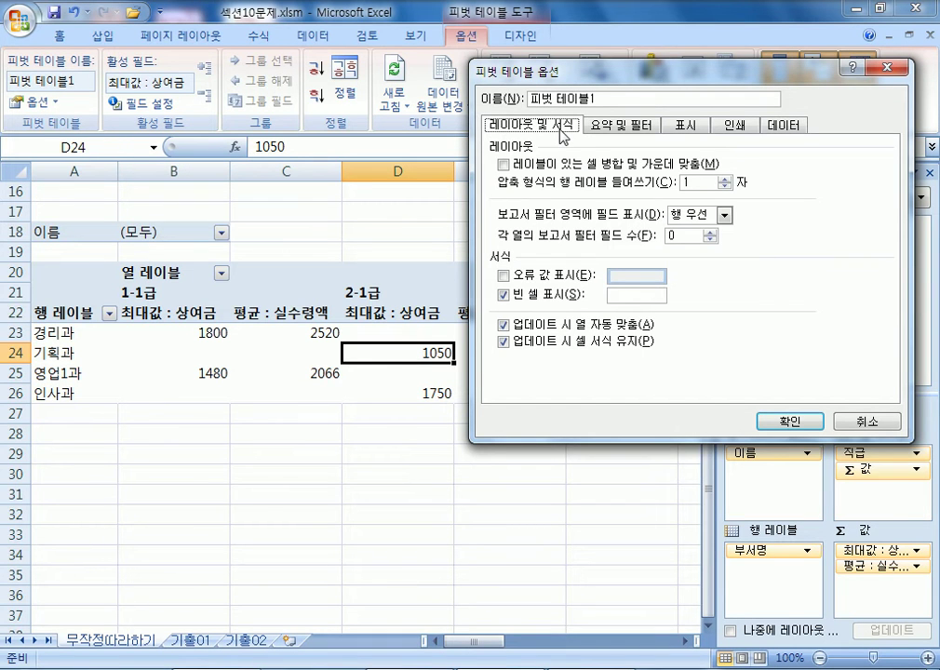
left_click(531, 170)
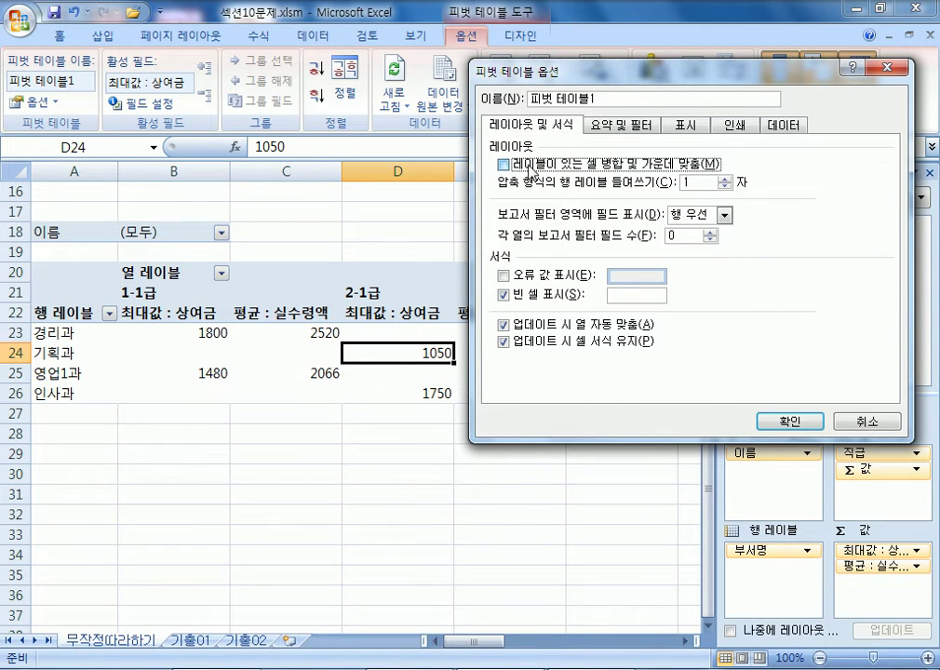
left_click(531, 170)
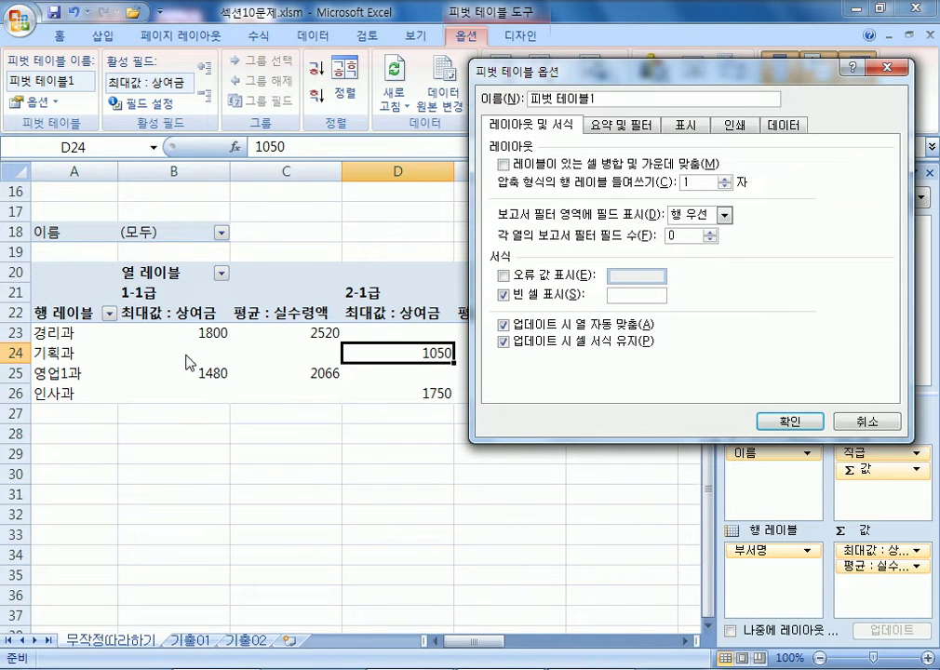
Step: Set the pivot table's empty cells to display 비어있음
left_click(601, 295)
type("비어있음")
left_click(790, 420)
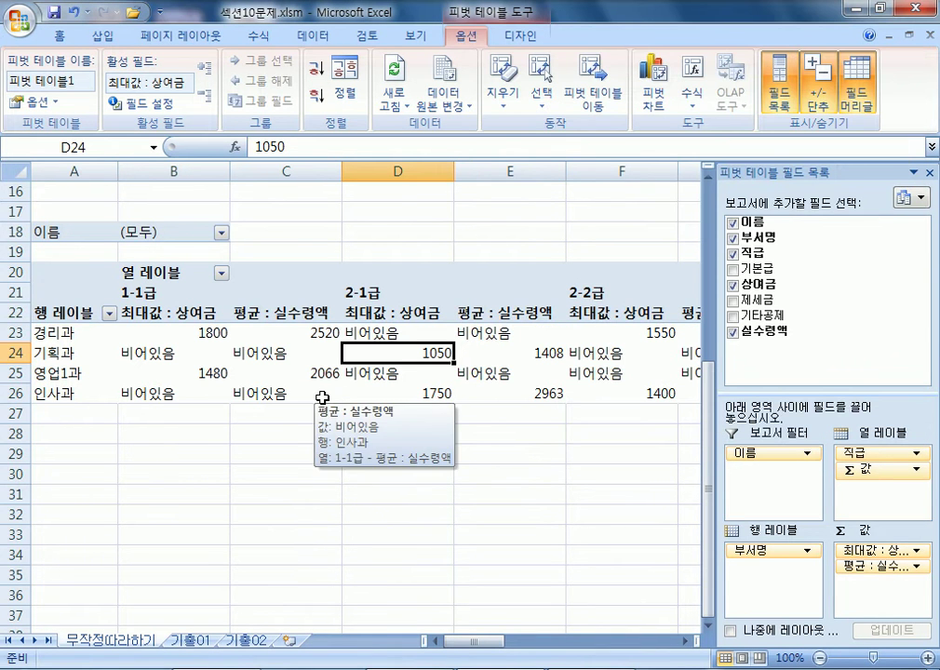
Step: Clear the display text for empty cells in the pivot table options
left_click(34, 101)
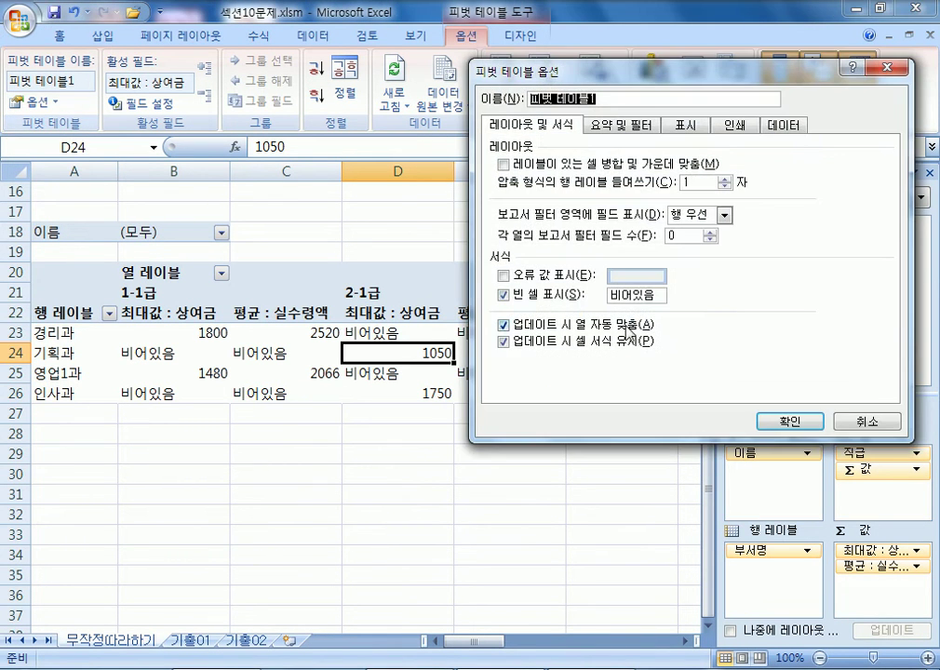
double_click(609, 294)
key("Delete")
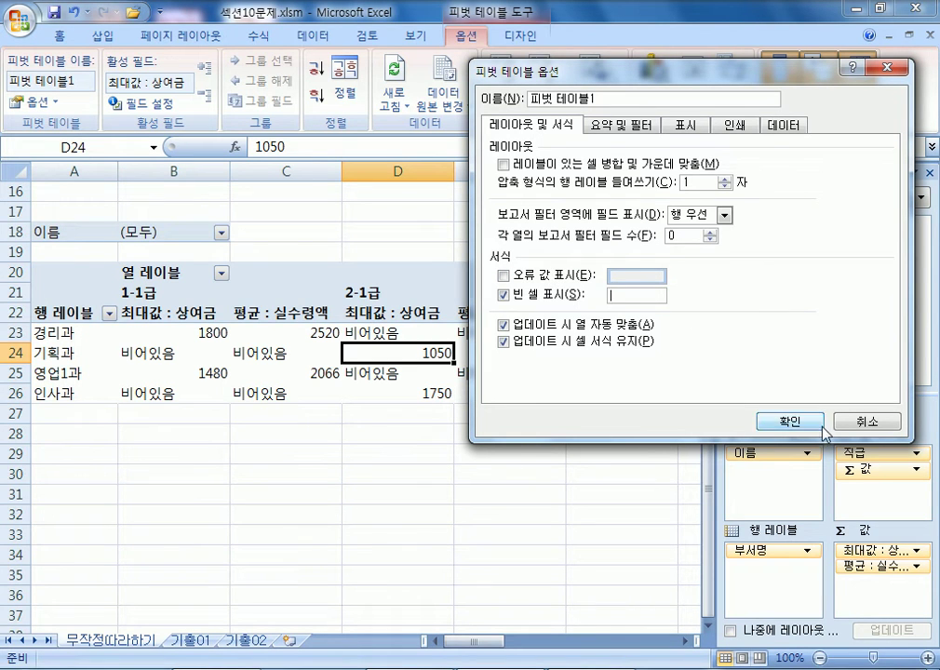
left_click(776, 424)
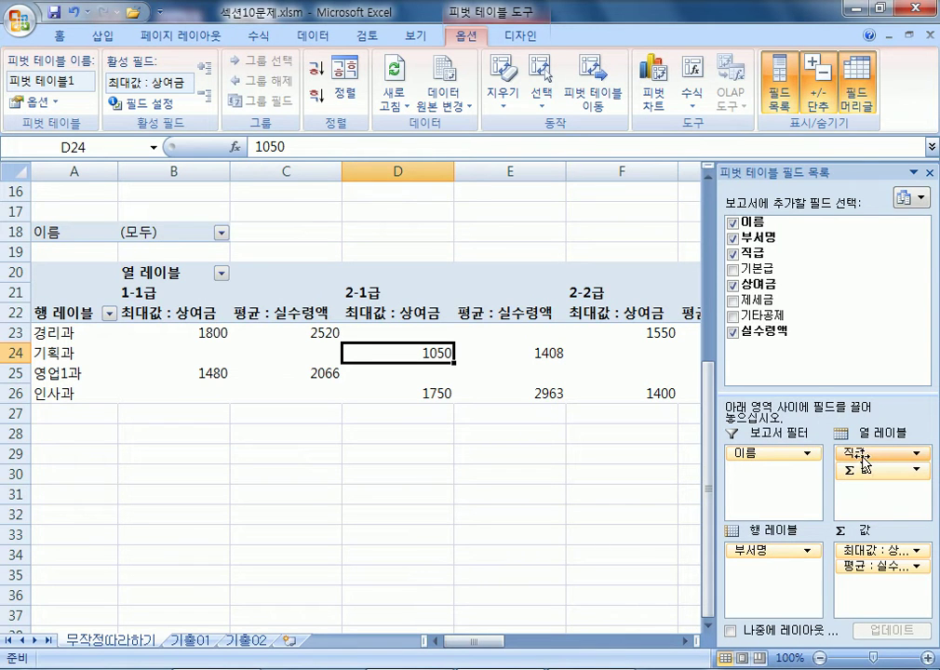
Step: Review the row and column grand total settings in the pivot table options
left_click(24, 102)
left_click(619, 123)
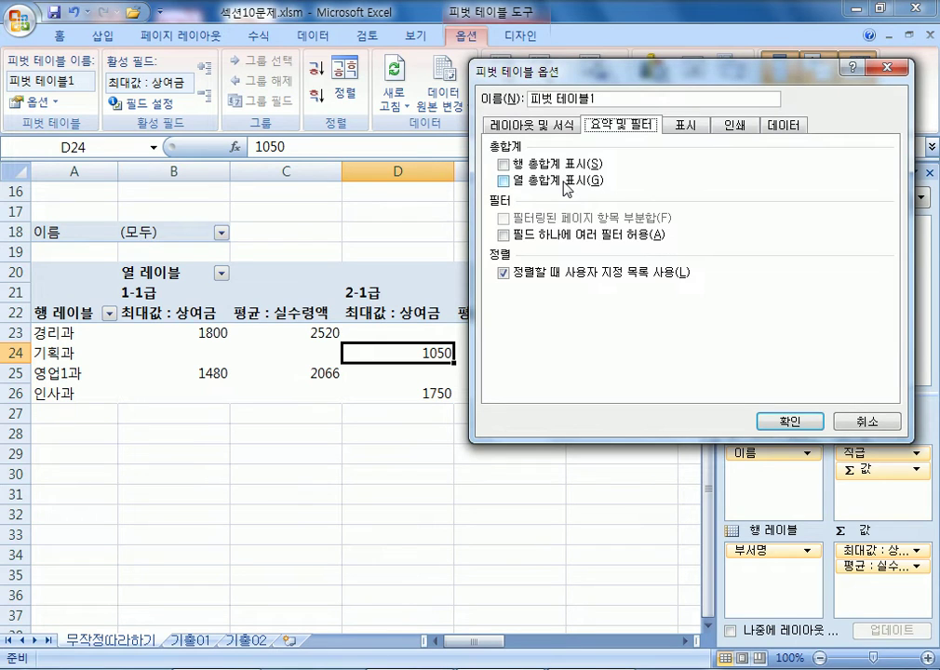
left_click(865, 423)
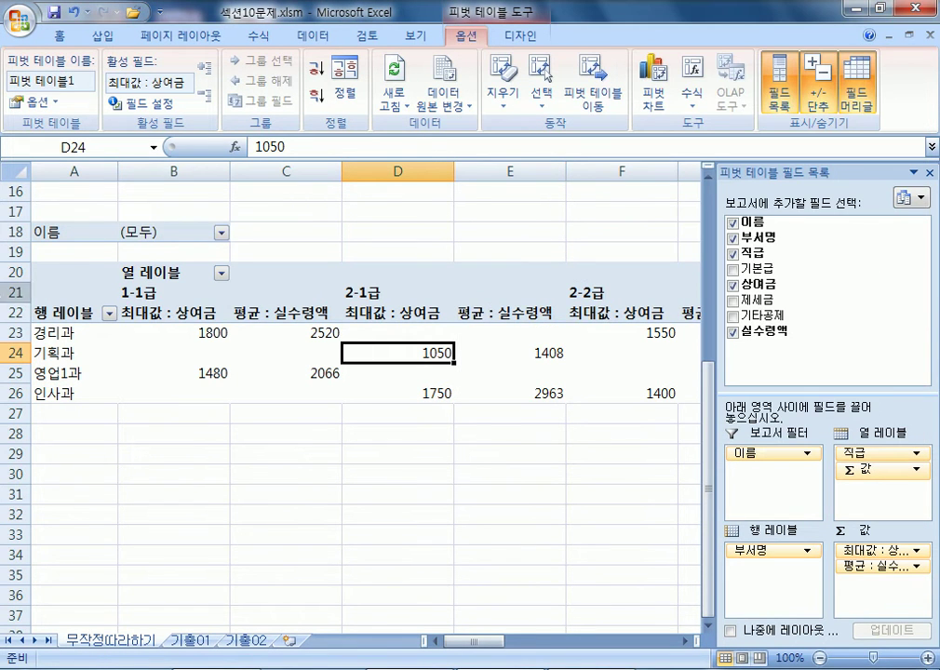
Step: Select all value cells of the pivot table, B23:K26
left_click(44, 271)
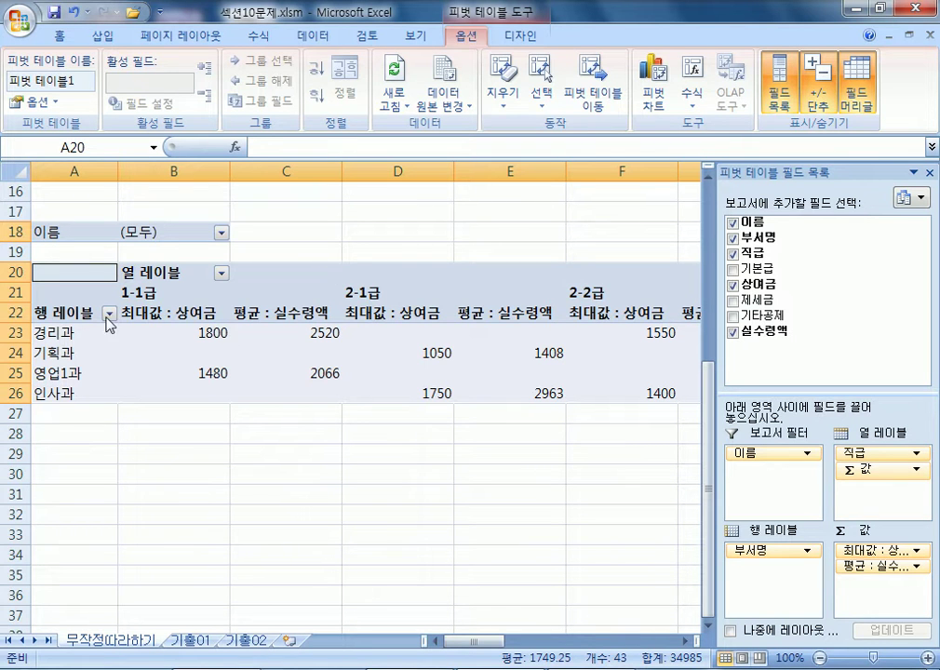
left_click_drag(172, 332, 475, 397)
left_click_drag(559, 642, 465, 647)
left_click_drag(174, 331, 430, 392)
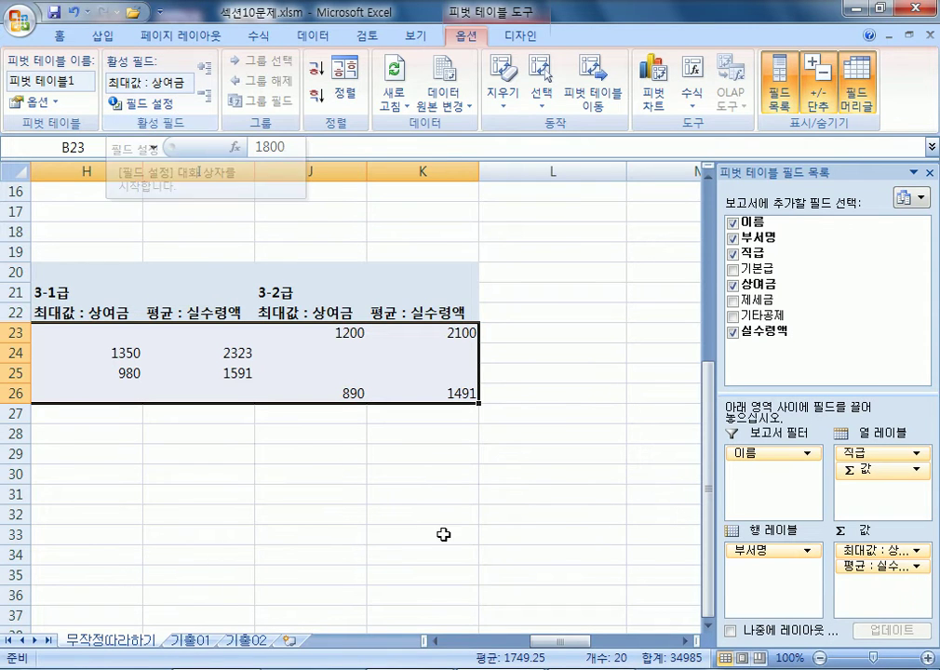
left_click_drag(539, 640, 452, 642)
Step: Format the 최대값 : 상여금 value field as 숫자 with 0 decimal places and the thousands separator
right_click(217, 337)
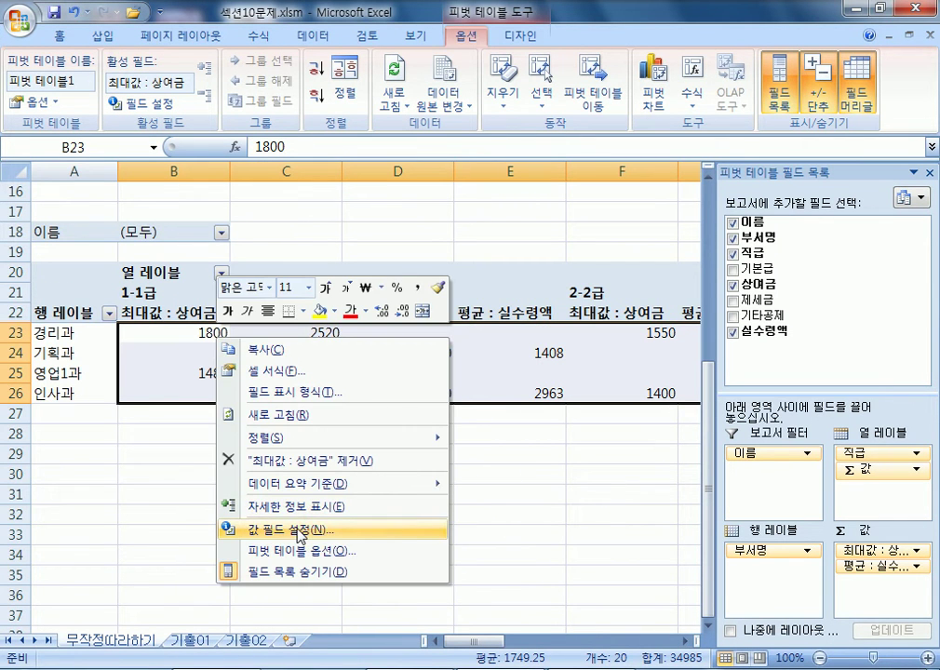
left_click(146, 109)
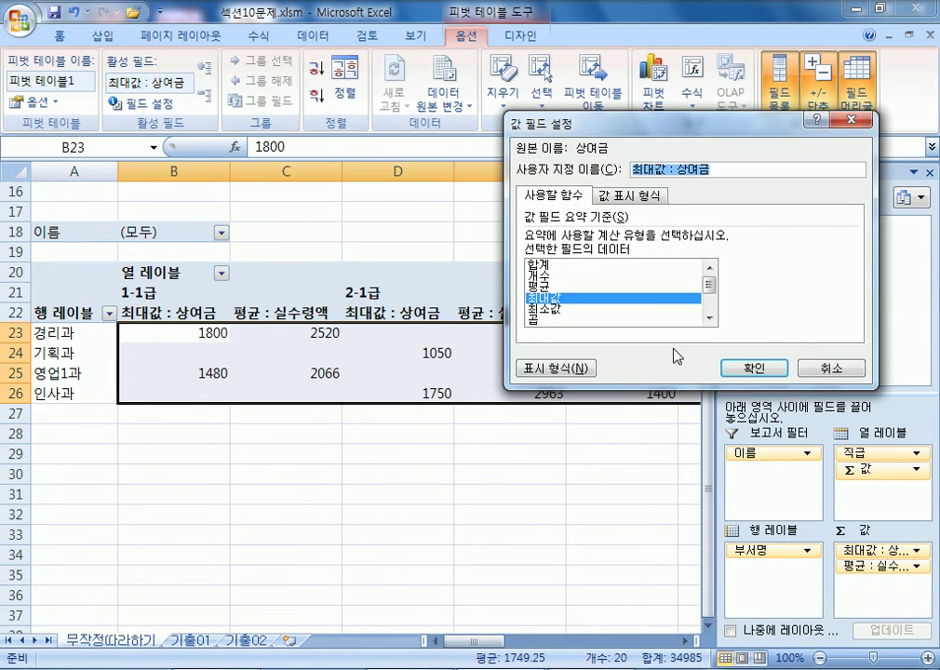
left_click(572, 368)
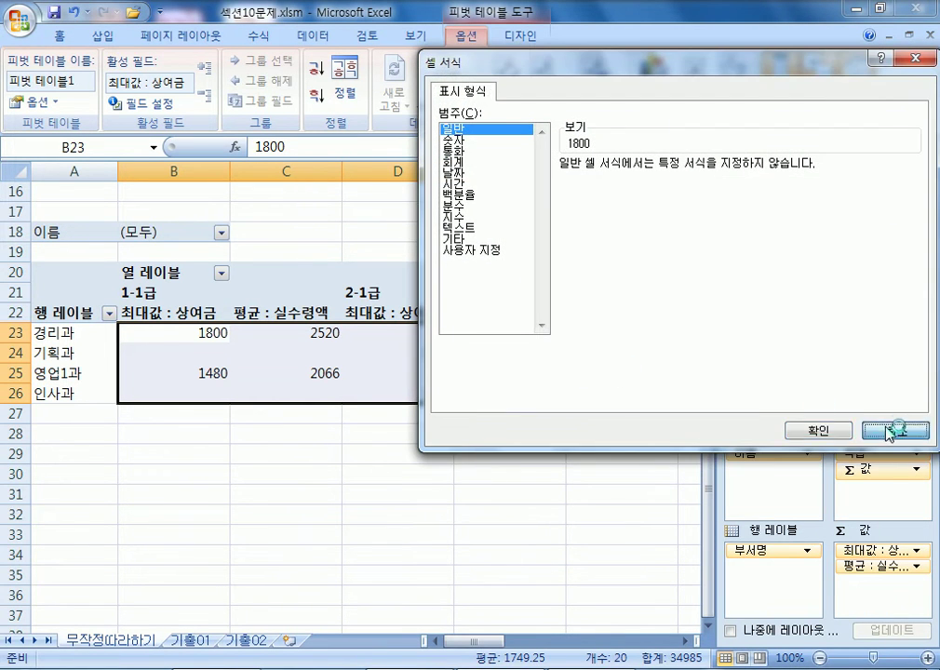
left_click(890, 431)
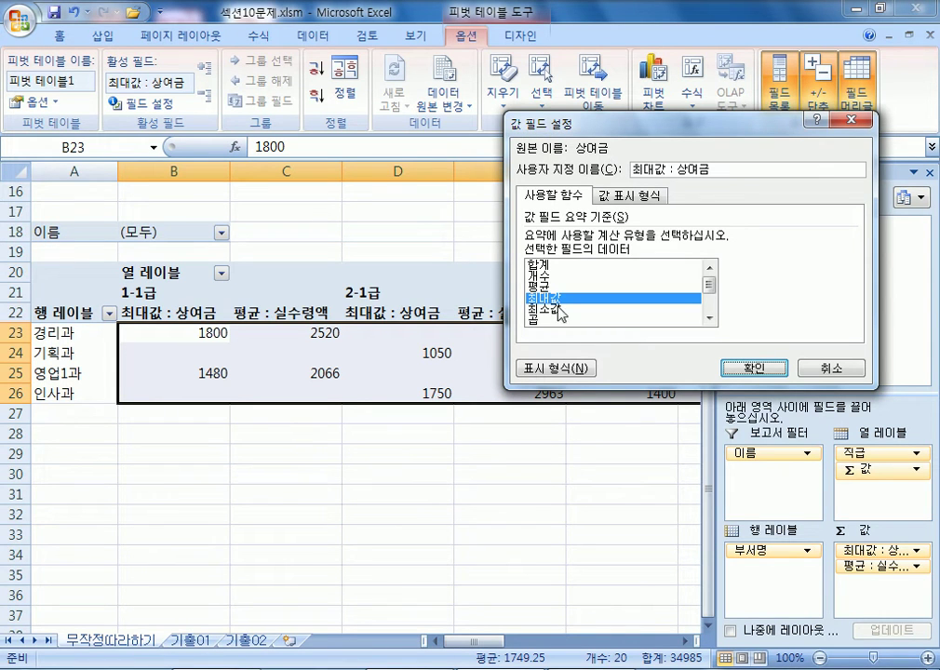
left_click(631, 195)
left_click(572, 203)
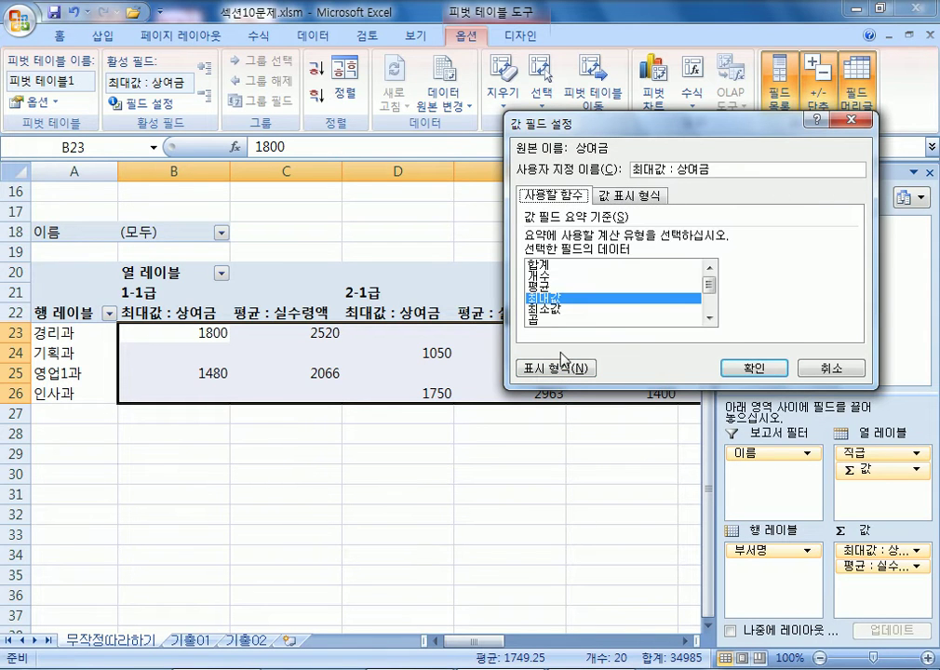
left_click(557, 368)
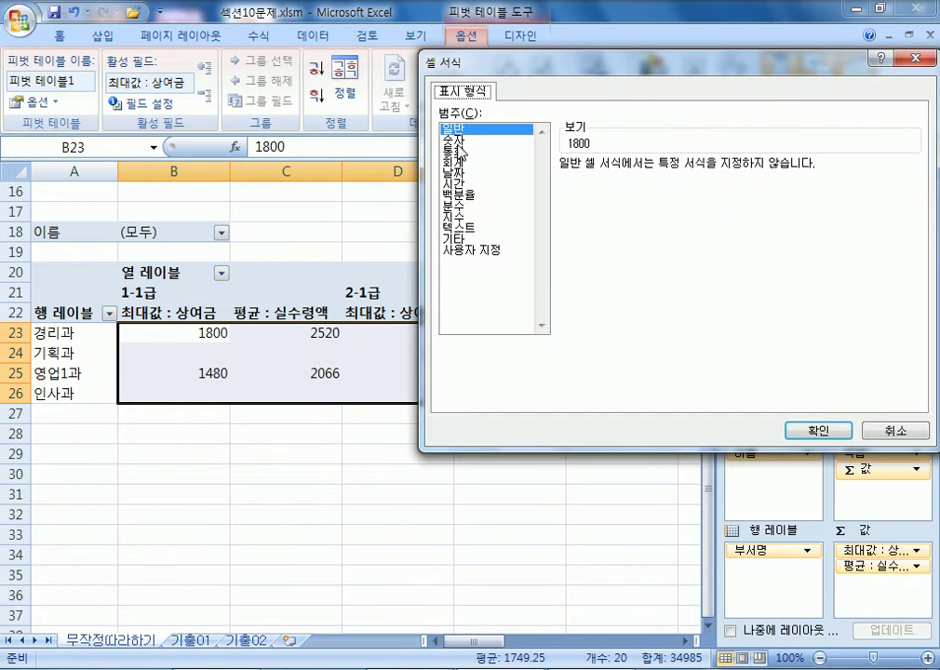
left_click(459, 140)
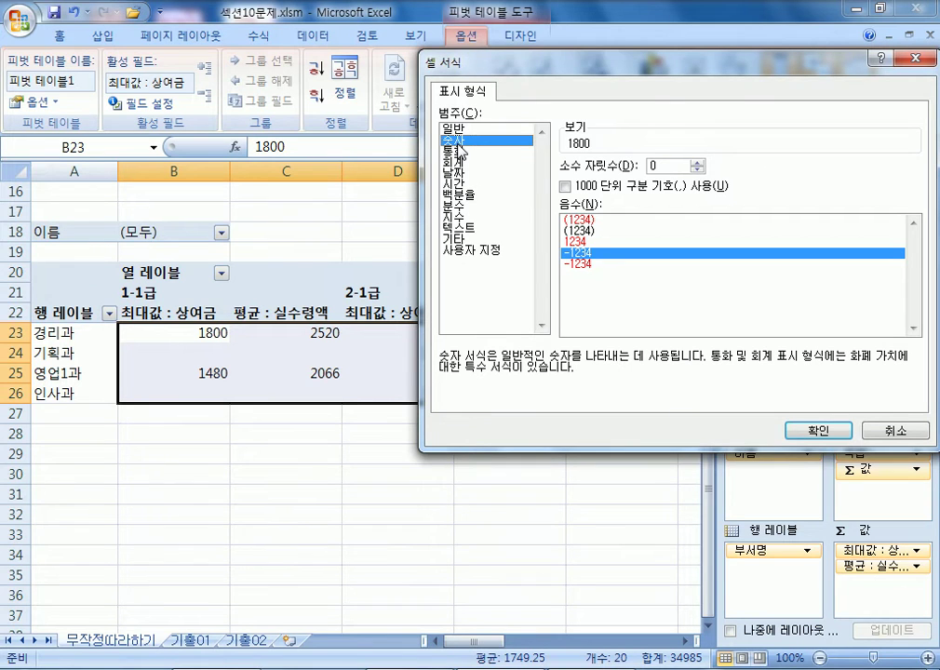
left_click(614, 186)
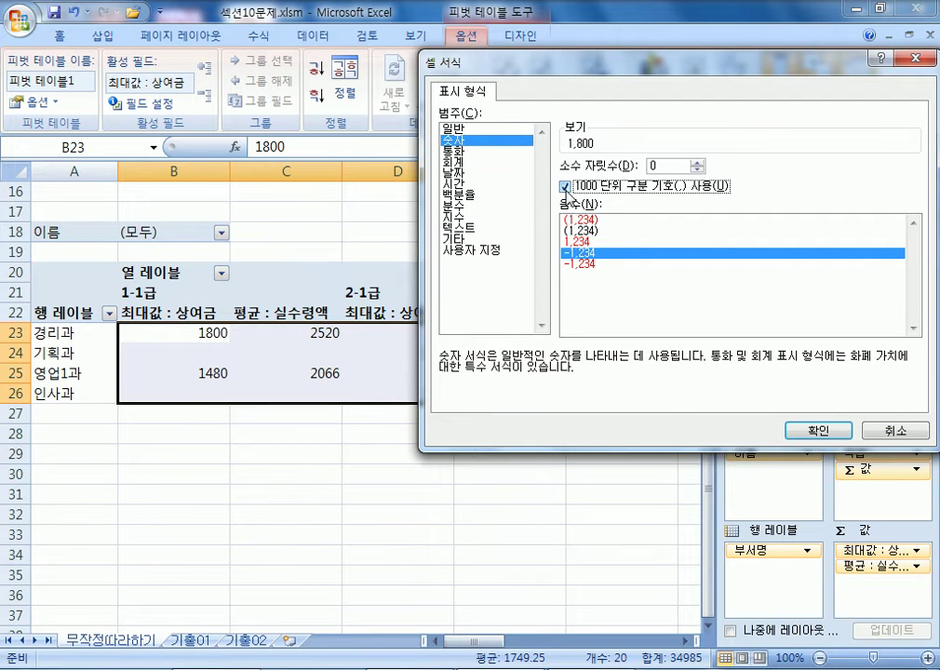
left_click(809, 430)
left_click(753, 370)
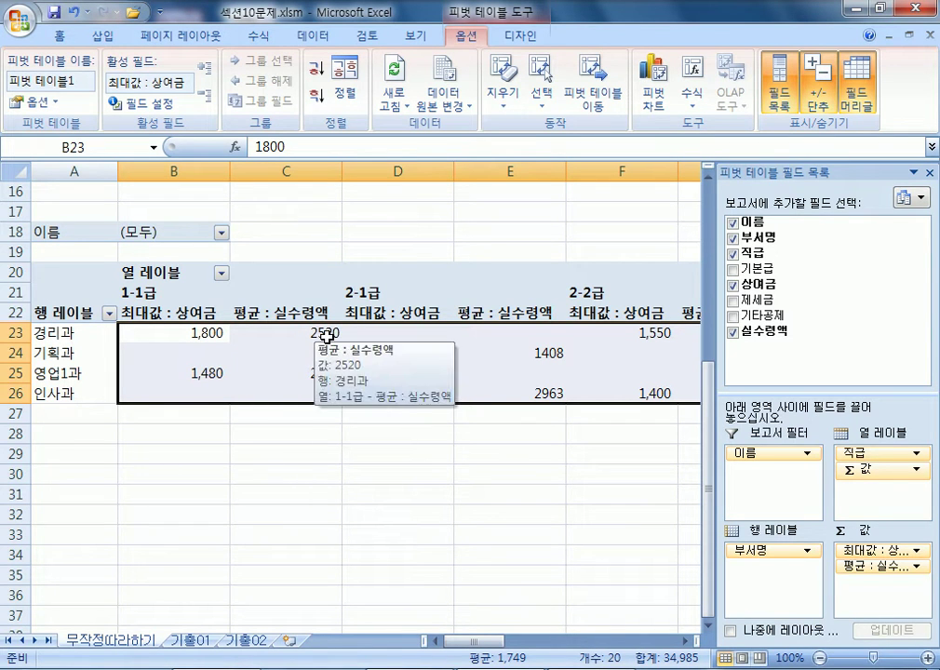
Step: Check the value field settings of 최대값 : 상여금 and 평균 : 실수령액
left_click(137, 102)
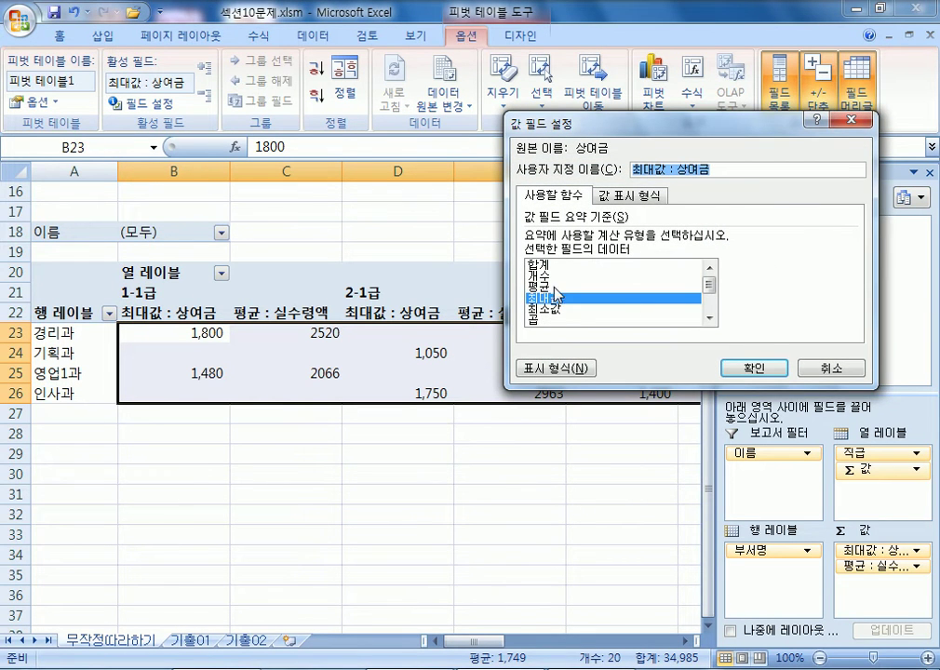
double_click(652, 297)
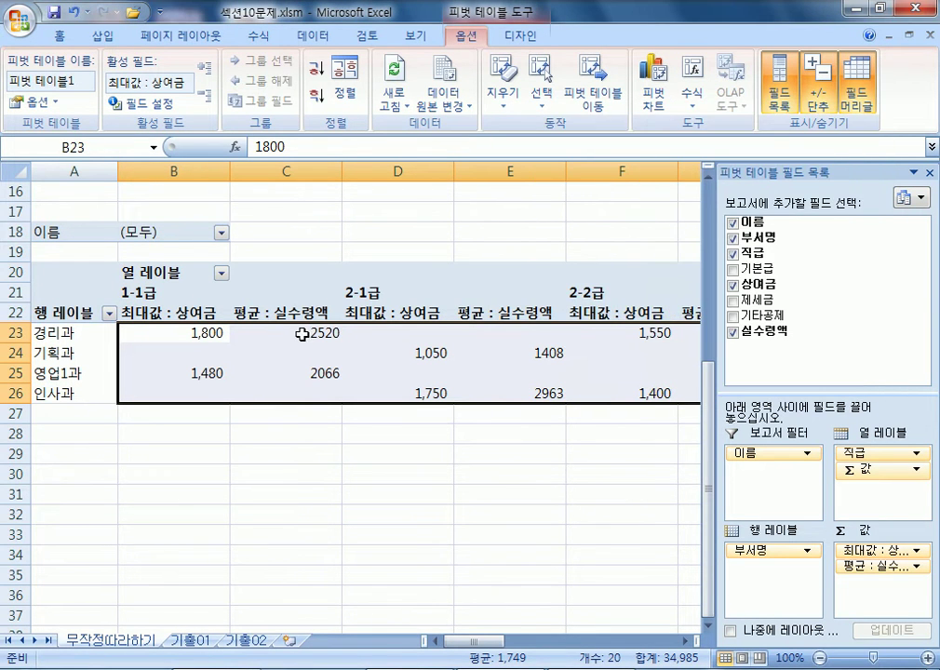
left_click(301, 337)
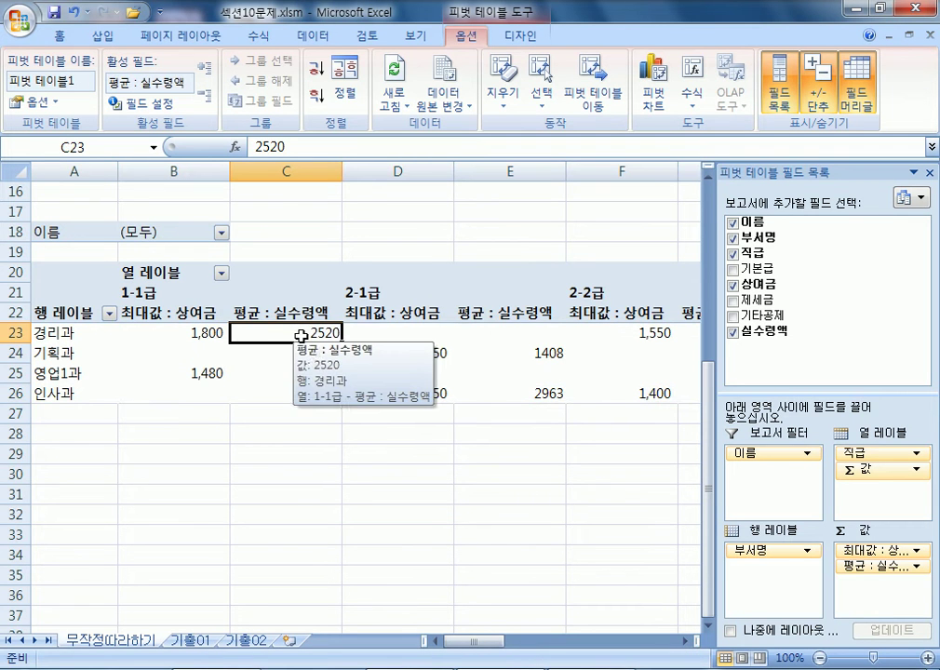
left_click(139, 102)
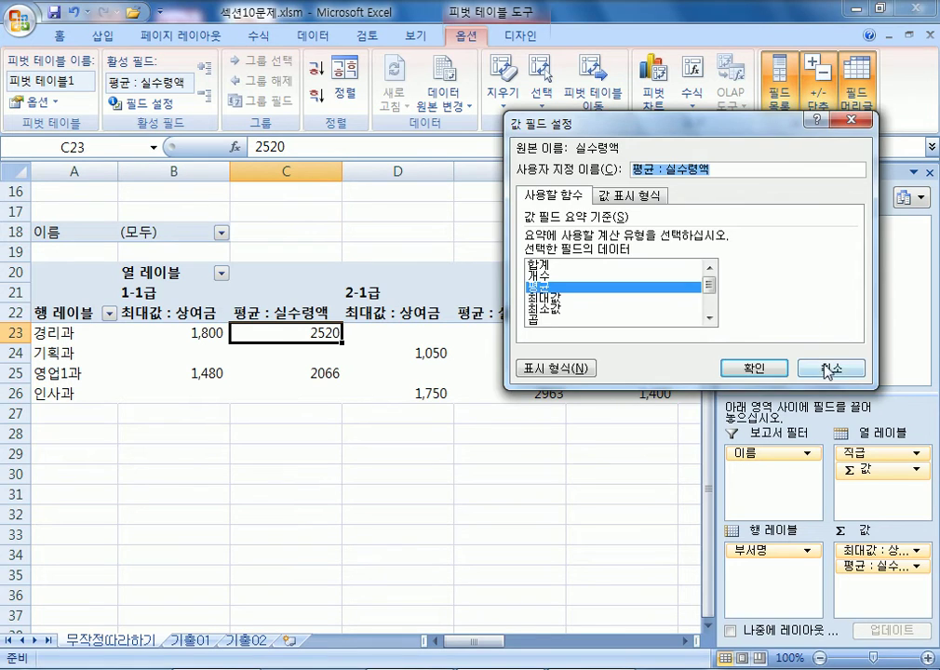
left_click(537, 368)
Step: Examine the number formatting of the 최대값 : 상여금 values across the 직급 columns
left_click_drag(216, 331, 293, 390)
left_click(197, 331)
left_click(204, 372)
left_click(200, 331)
left_click(200, 373)
left_click_drag(410, 353, 418, 385)
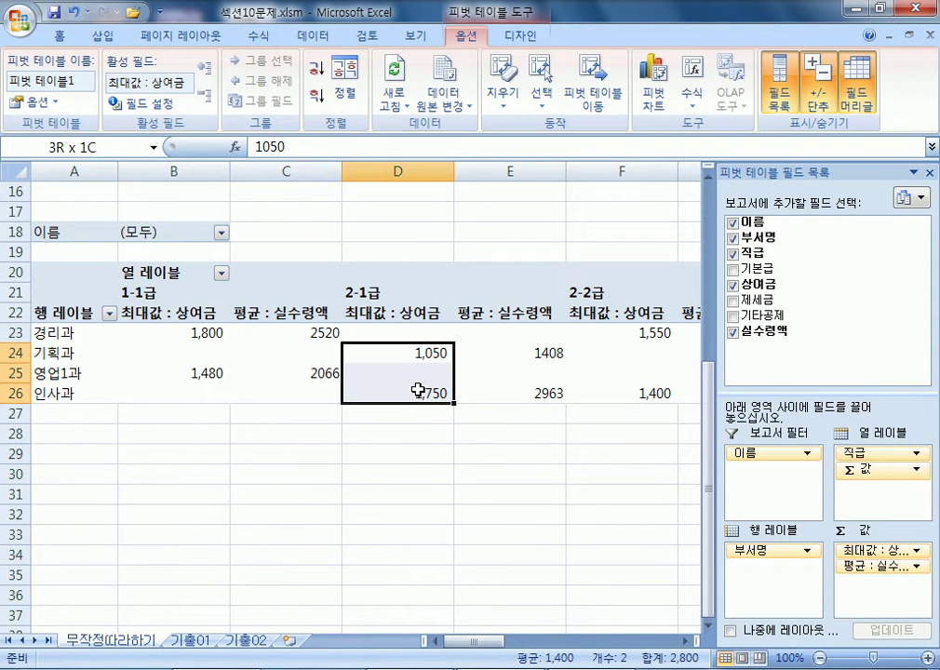
left_click_drag(589, 330, 641, 392)
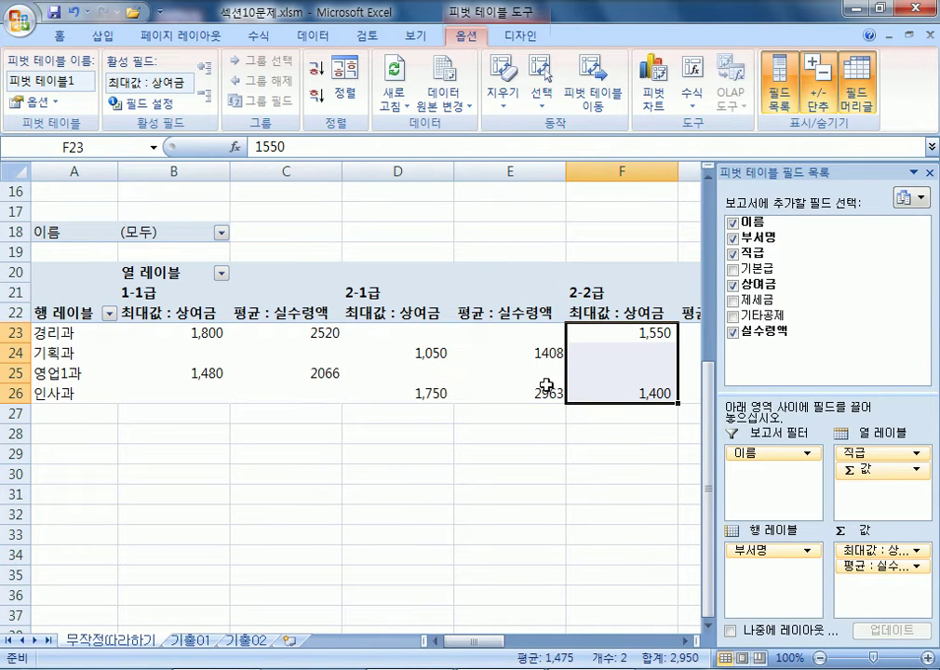
left_click(420, 353)
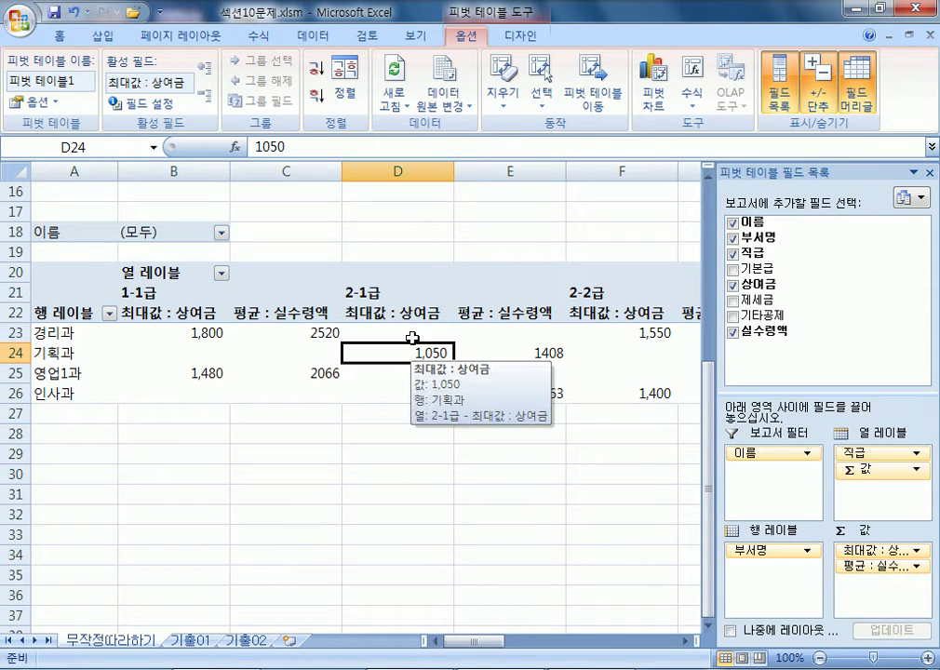
Step: Review the number format assigned to the 최대값 : 상여금 value field
left_click(57, 35)
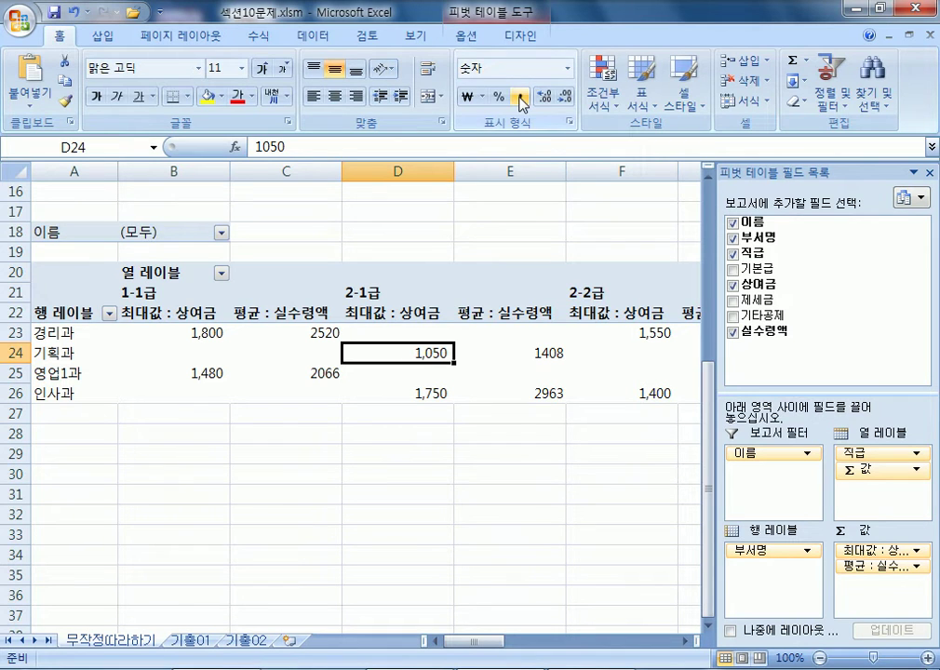
left_click(463, 35)
left_click(149, 103)
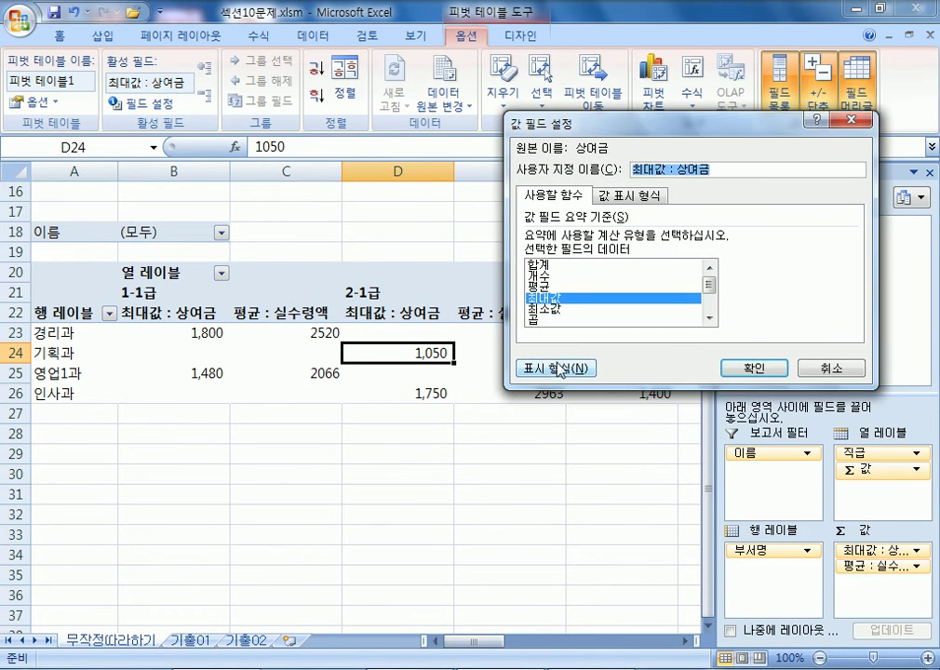
left_click(554, 369)
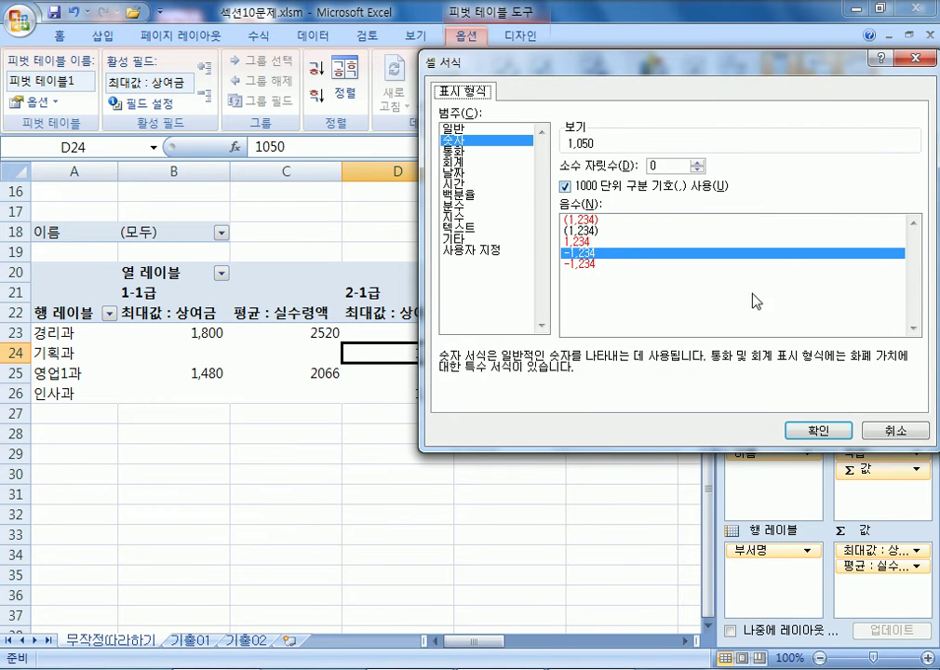
left_click(818, 430)
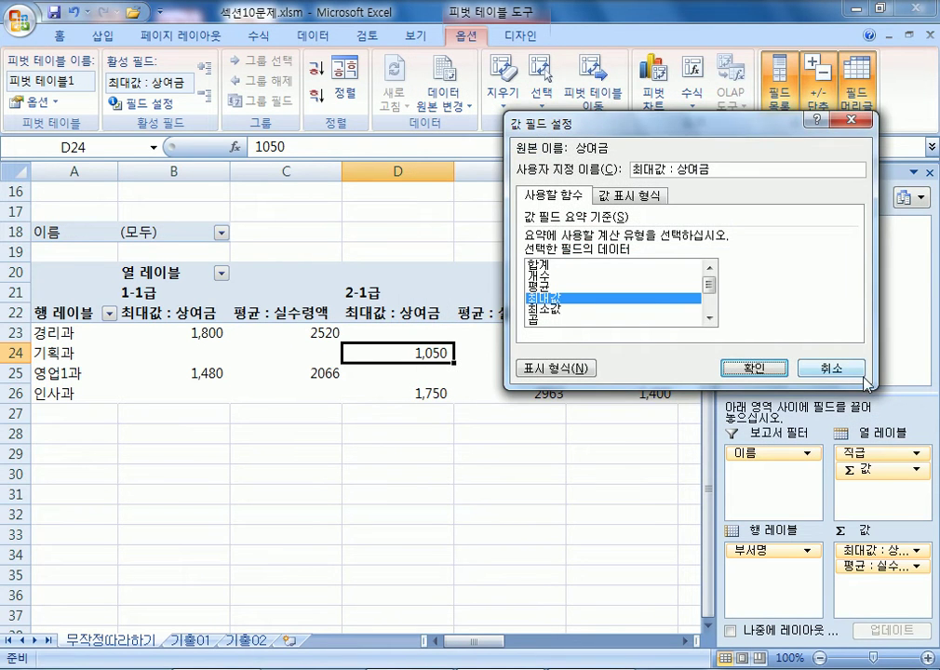
left_click(831, 371)
Step: Format the 평균 : 실수령액 value field as 숫자 with 0 decimal places and the thousands separator
left_click(329, 336)
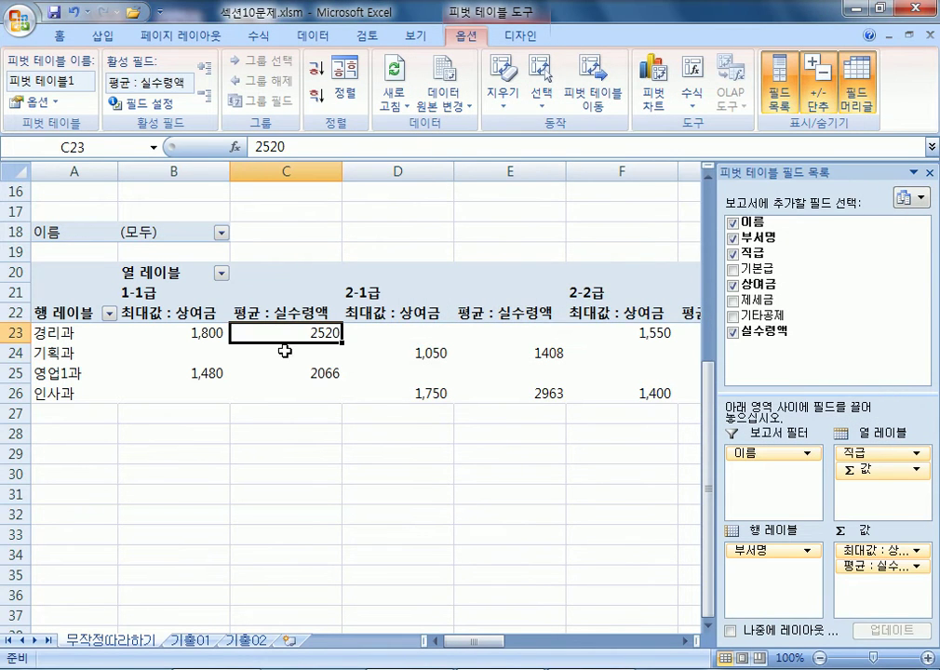
left_click(131, 103)
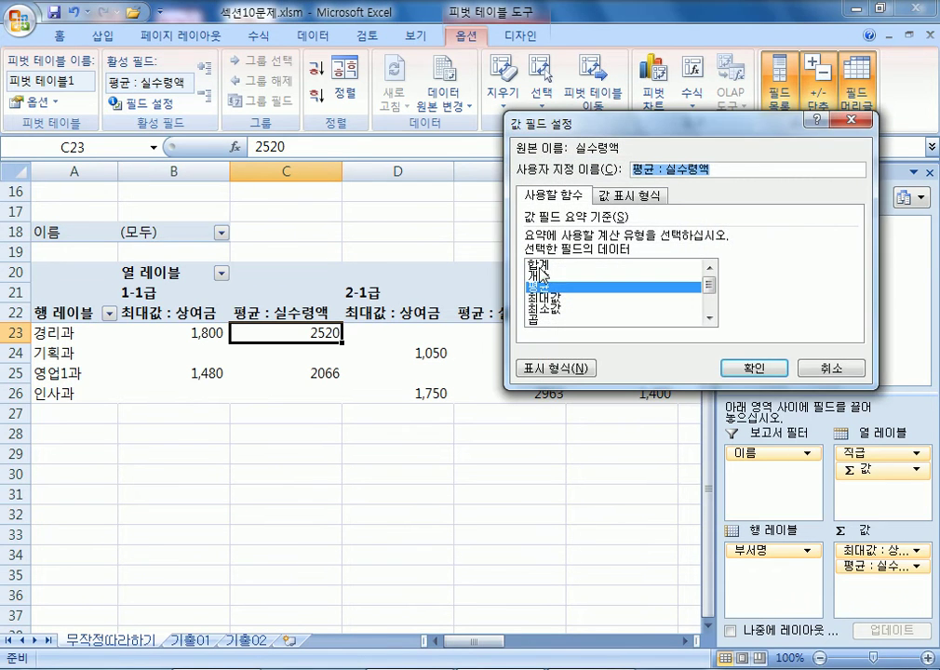
left_click(555, 367)
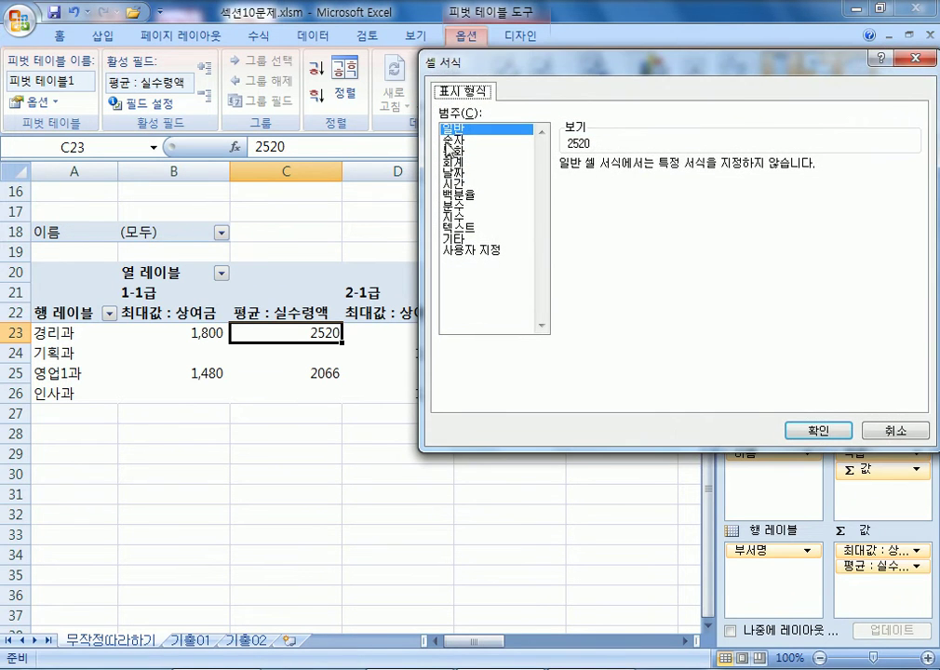
left_click(494, 139)
left_click(579, 188)
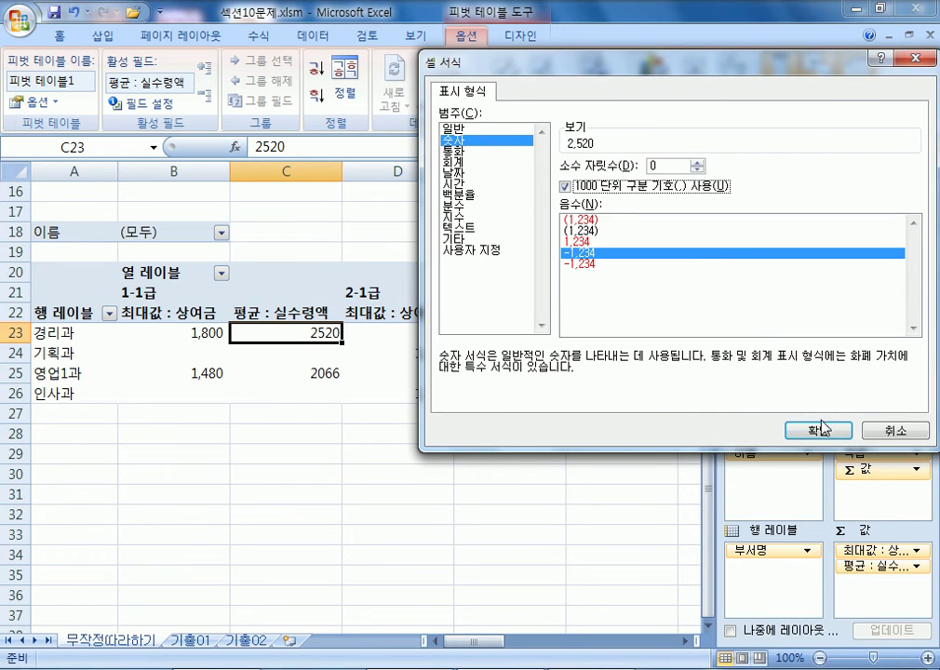
left_click(791, 430)
left_click(732, 369)
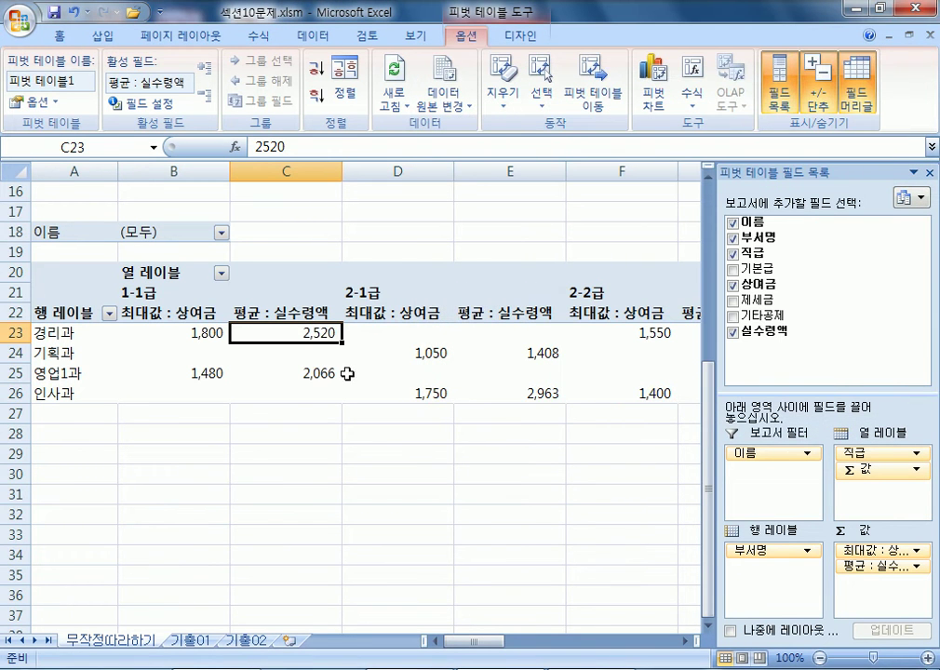
left_click_drag(286, 331, 286, 372)
left_click_drag(540, 335, 569, 394)
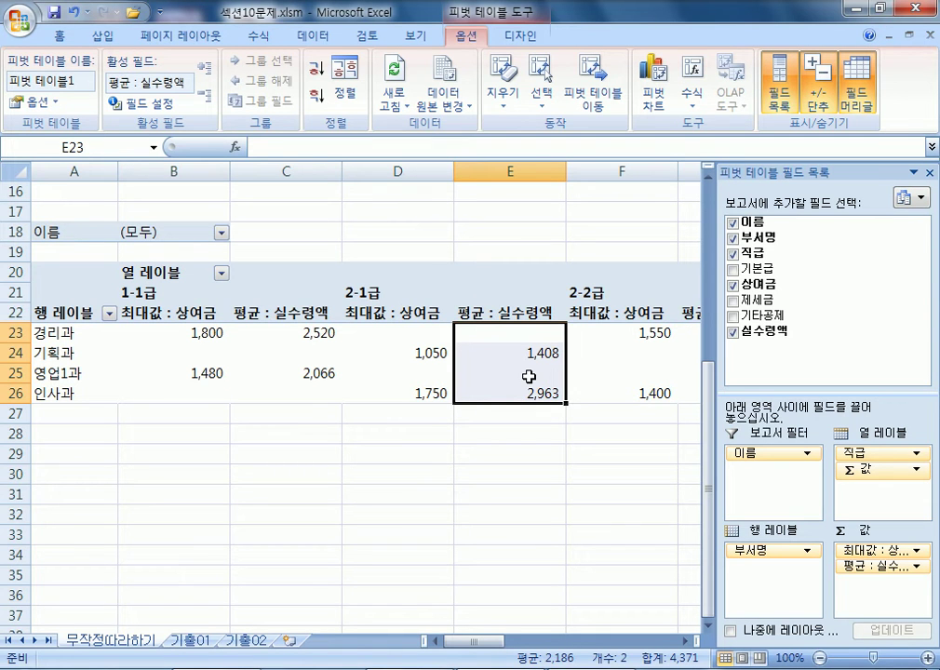
mouse_move(528, 376)
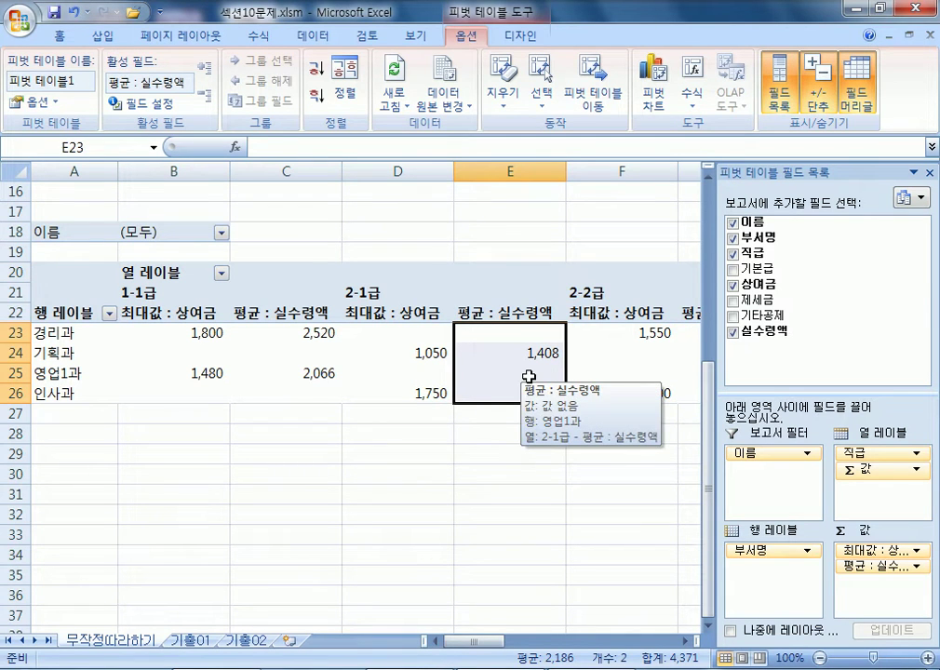
Step: Select all pivot table values, B23:K26, and review their number format in the general cell formatting settings
left_click_drag(195, 332, 446, 391)
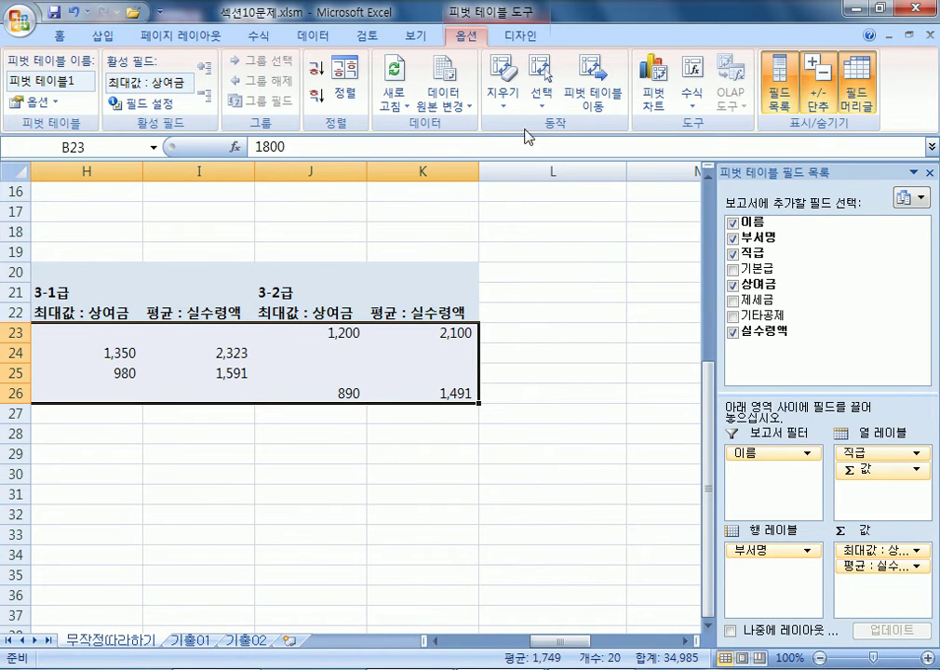
left_click(58, 36)
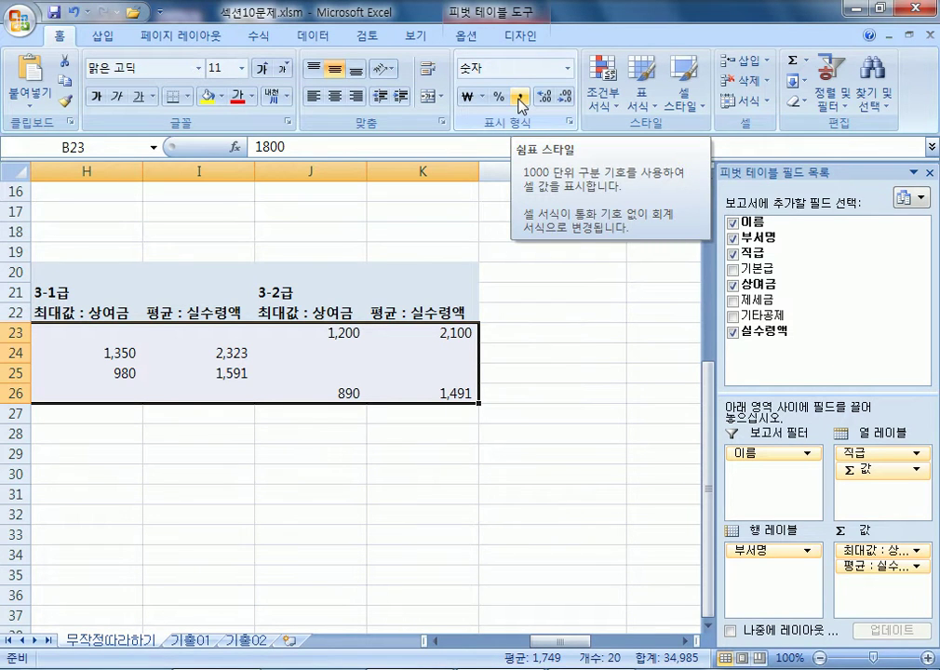
right_click(307, 383)
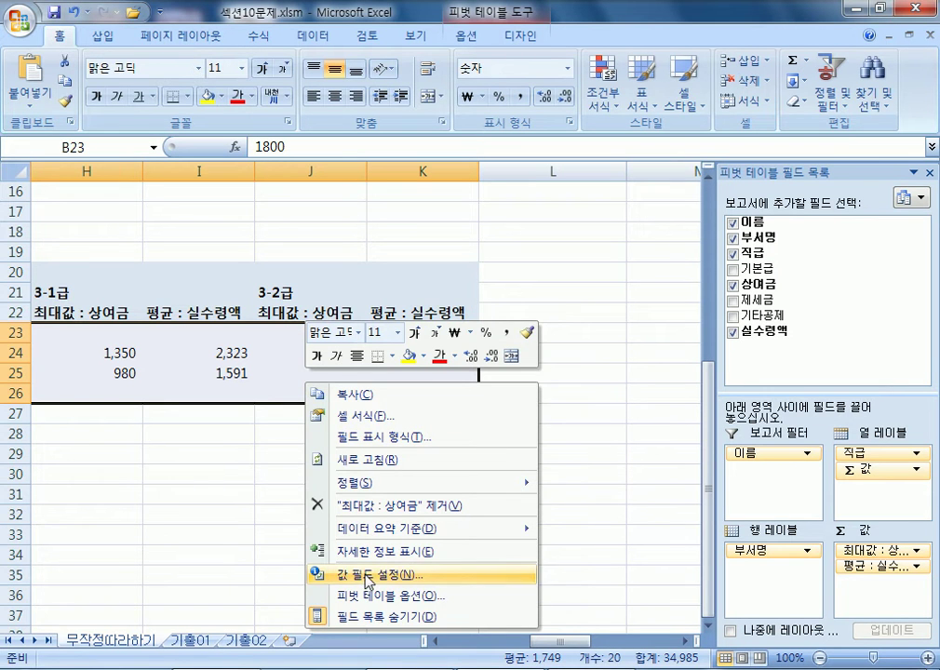
left_click(296, 416)
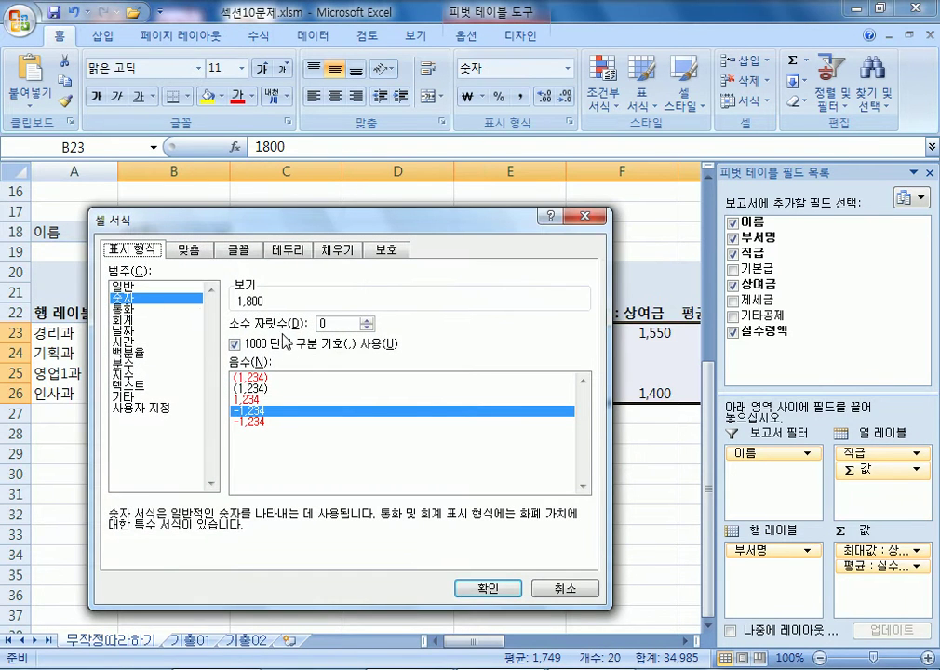
left_click(570, 593)
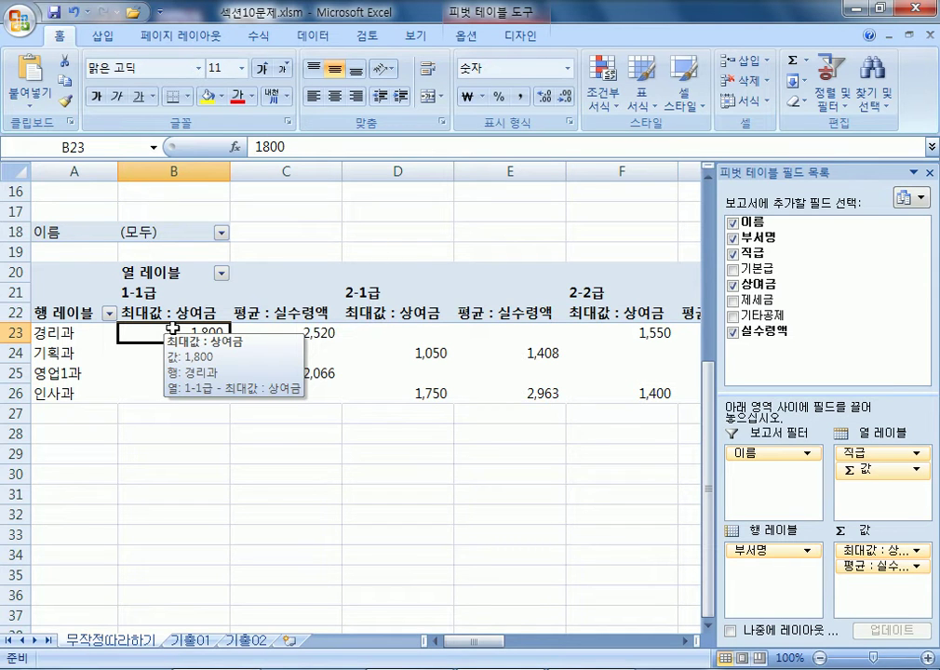
left_click_drag(175, 327, 438, 389)
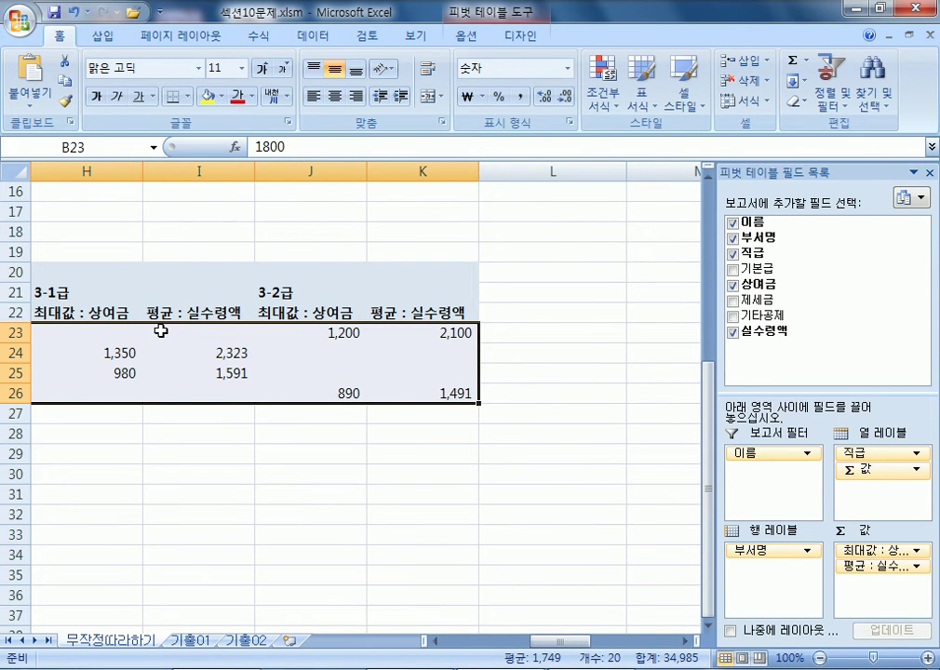
key("ctrl+1")
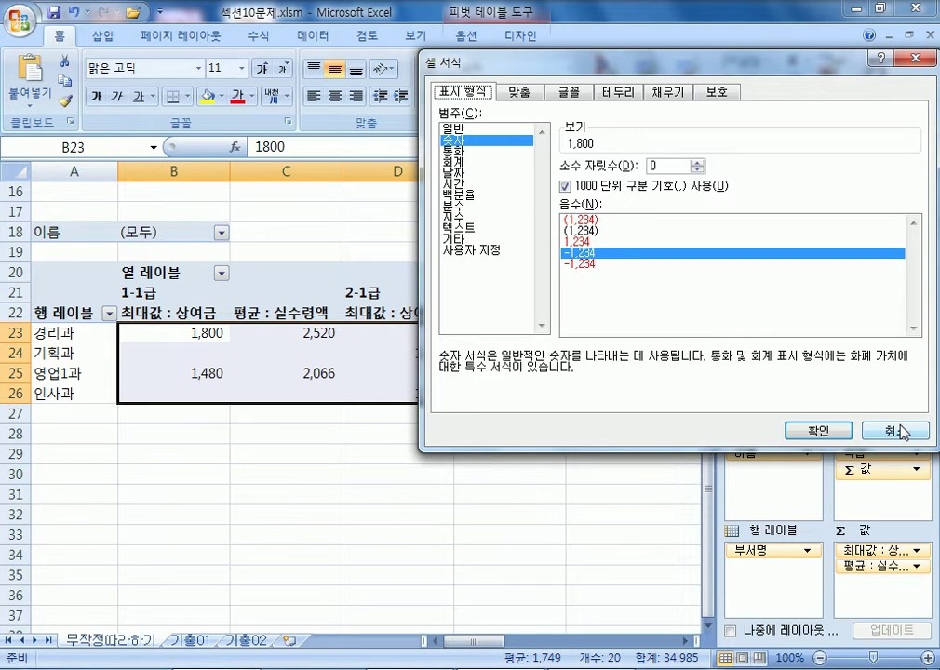
left_click(845, 435)
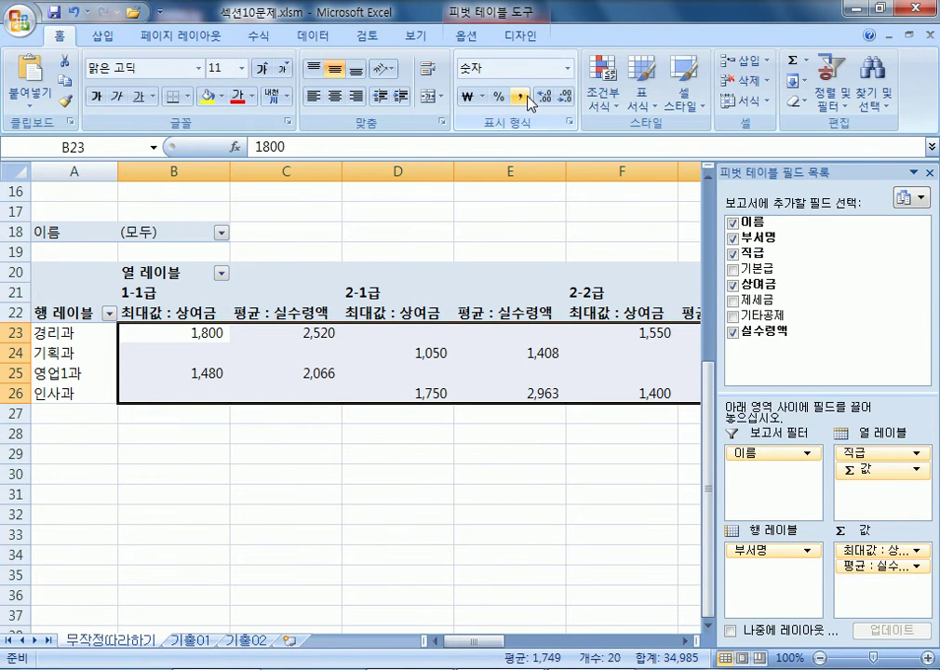
Step: Try the comma style on the selected pivot table values twice, undoing it each time
left_click(527, 99)
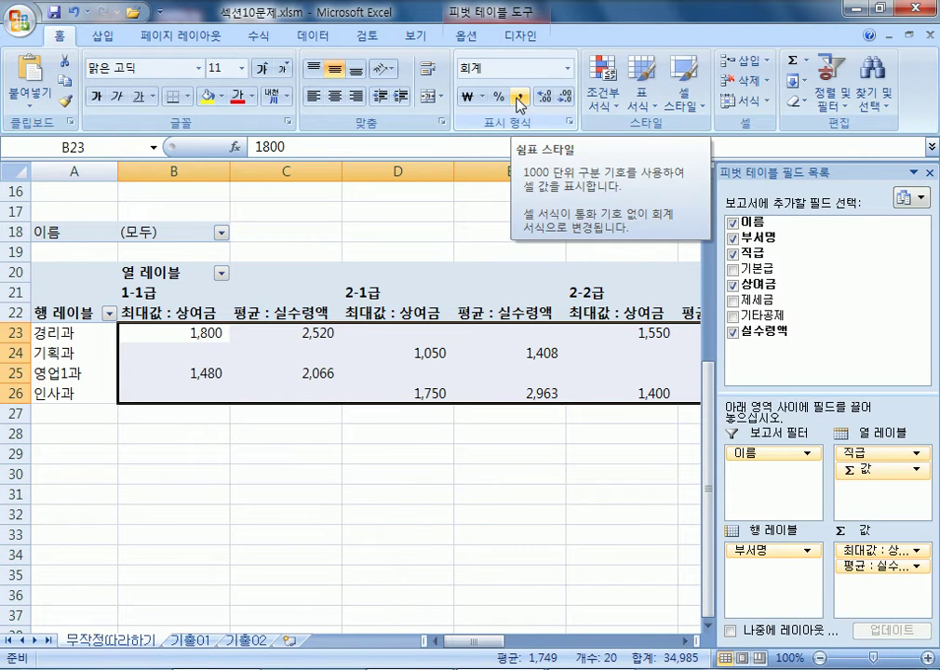
left_click(73, 15)
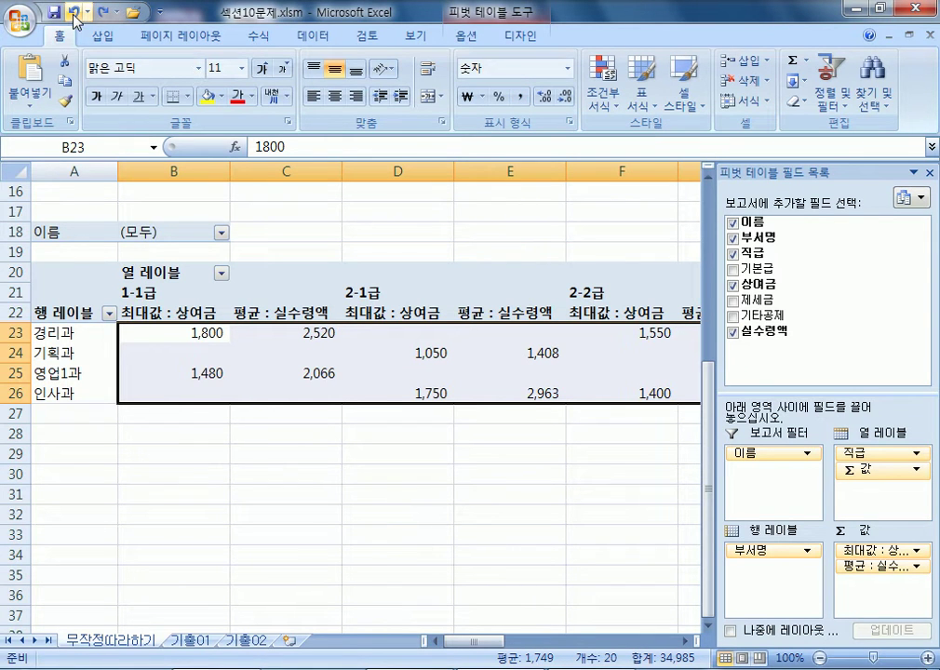
left_click(527, 99)
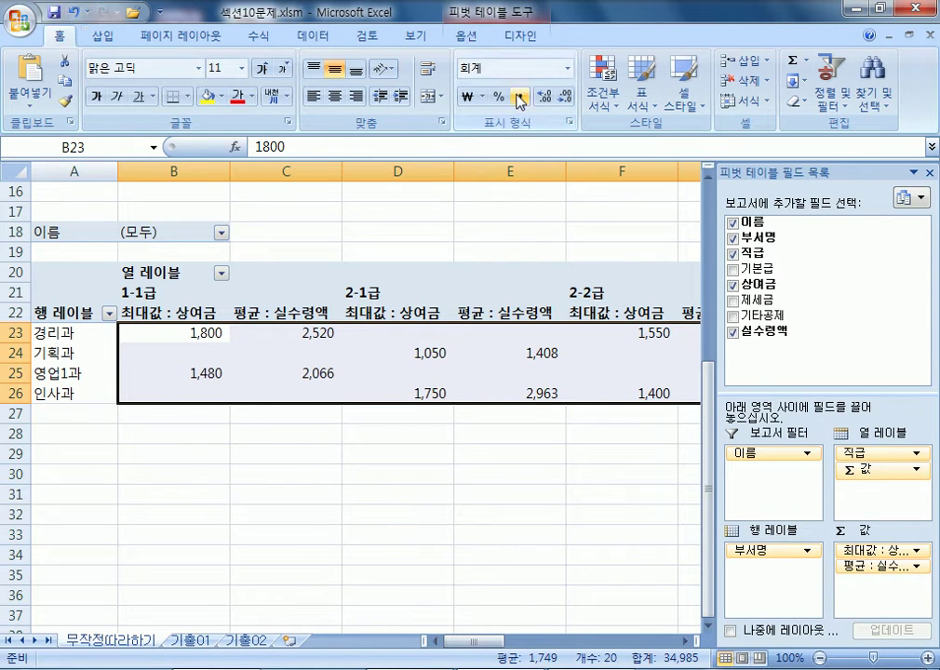
left_click(70, 15)
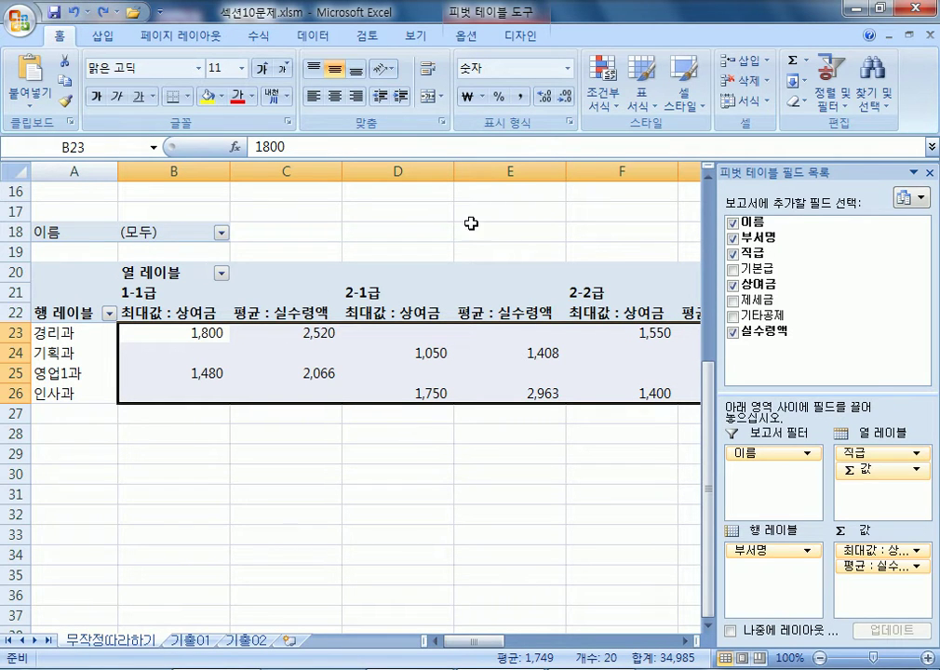
Step: Set the number format of the selected pivot table values to the 일반 category
key("ctrl+1")
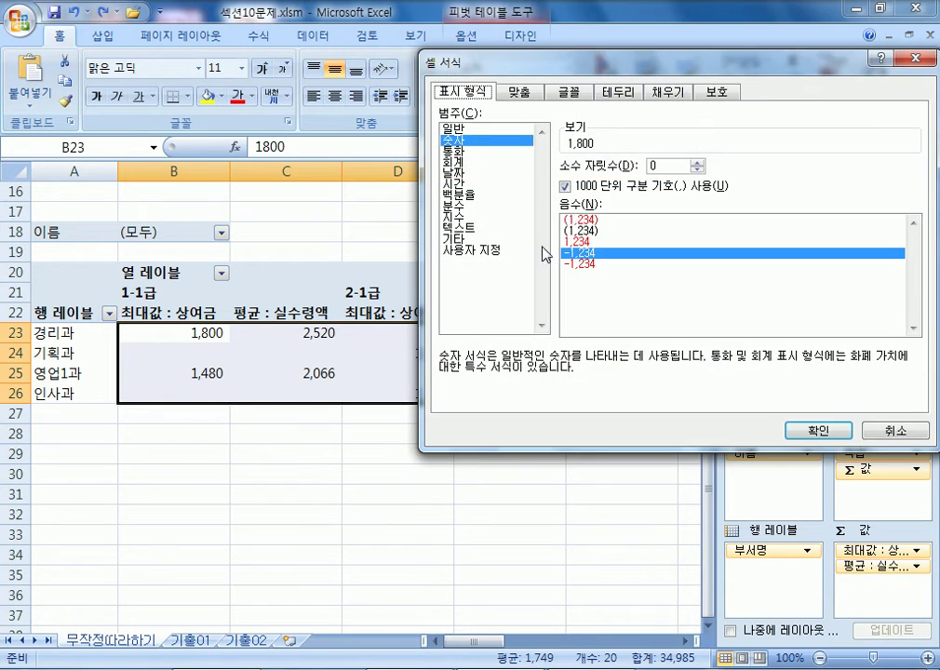
left_click(470, 130)
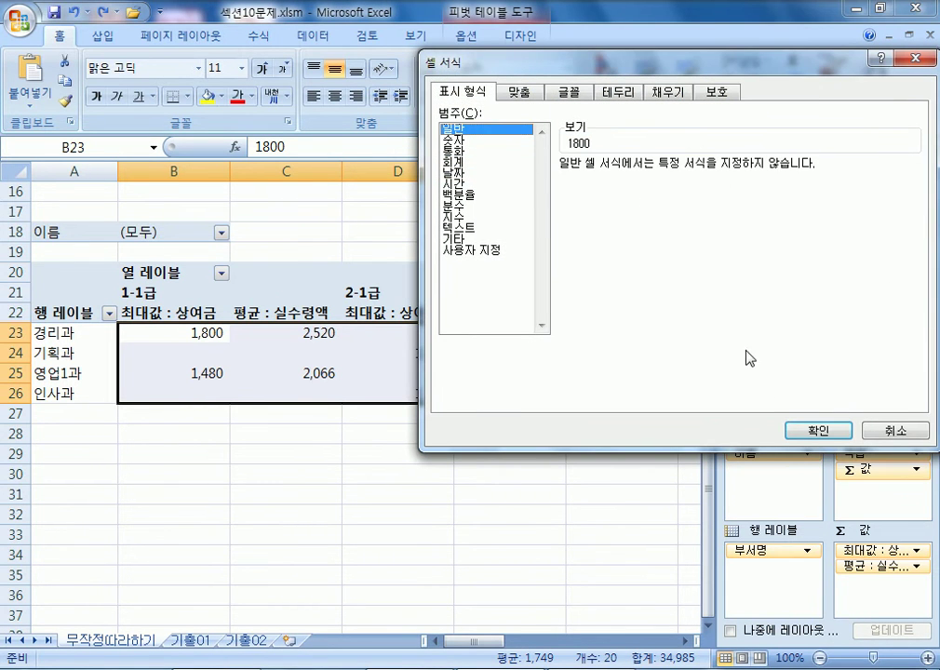
left_click(819, 428)
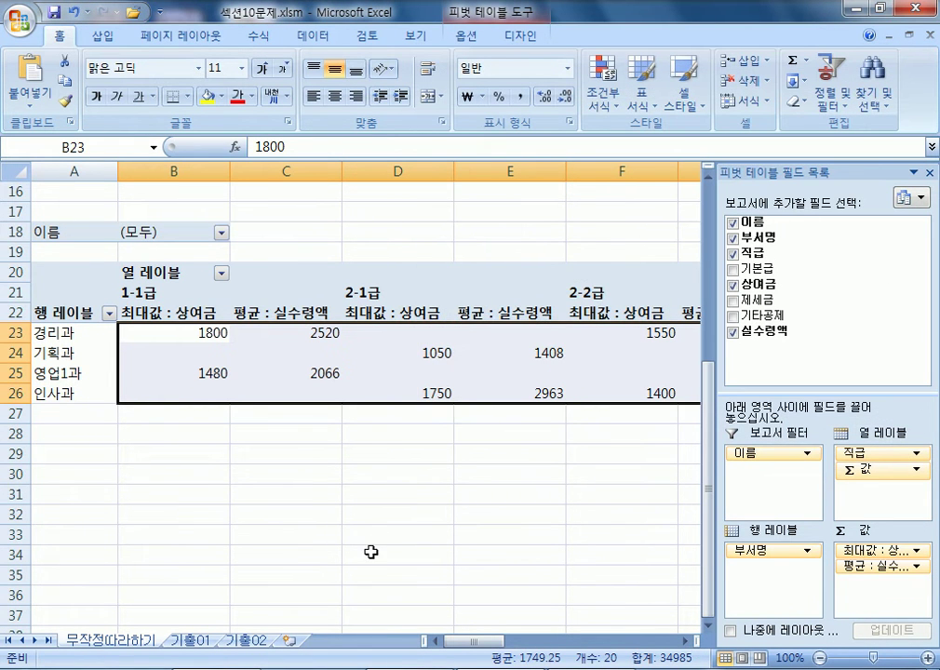
Step: Review the number format stored in the 최대값 : 상여금 field settings, leaving the settings unchanged
left_click(196, 332)
left_click(465, 36)
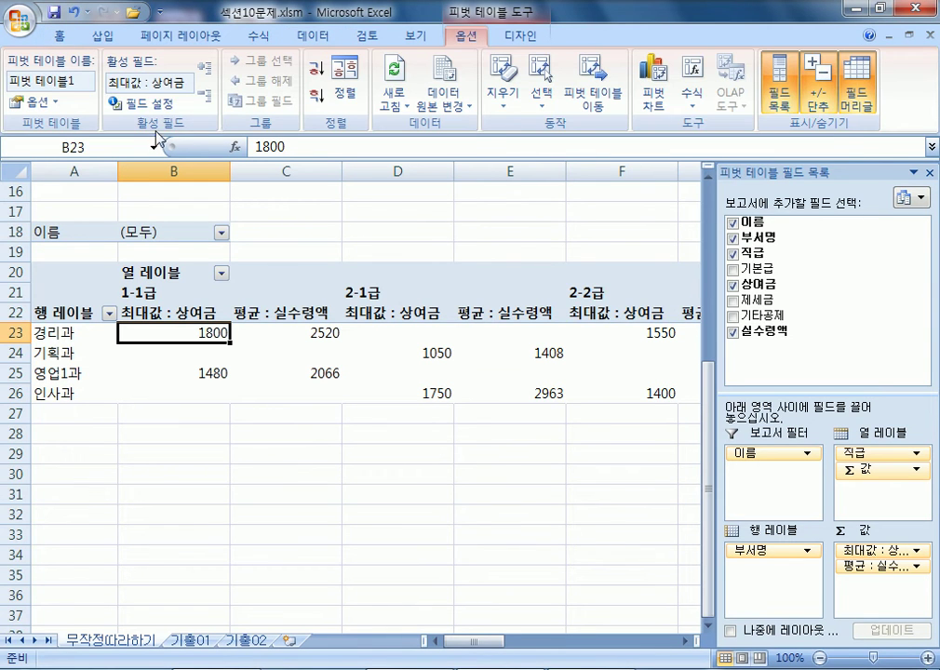
left_click(130, 103)
left_click(545, 368)
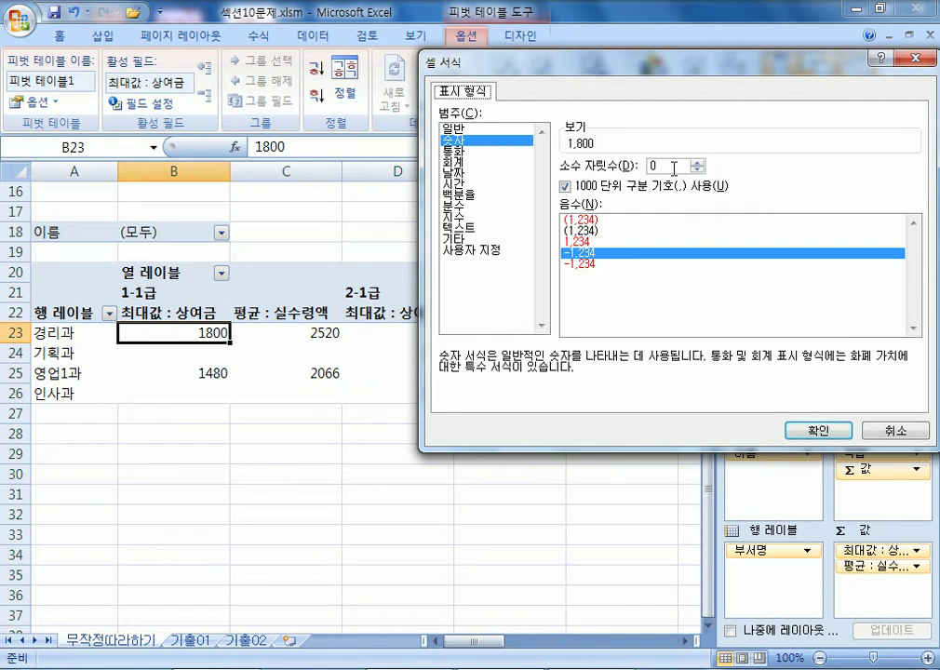
left_click(898, 432)
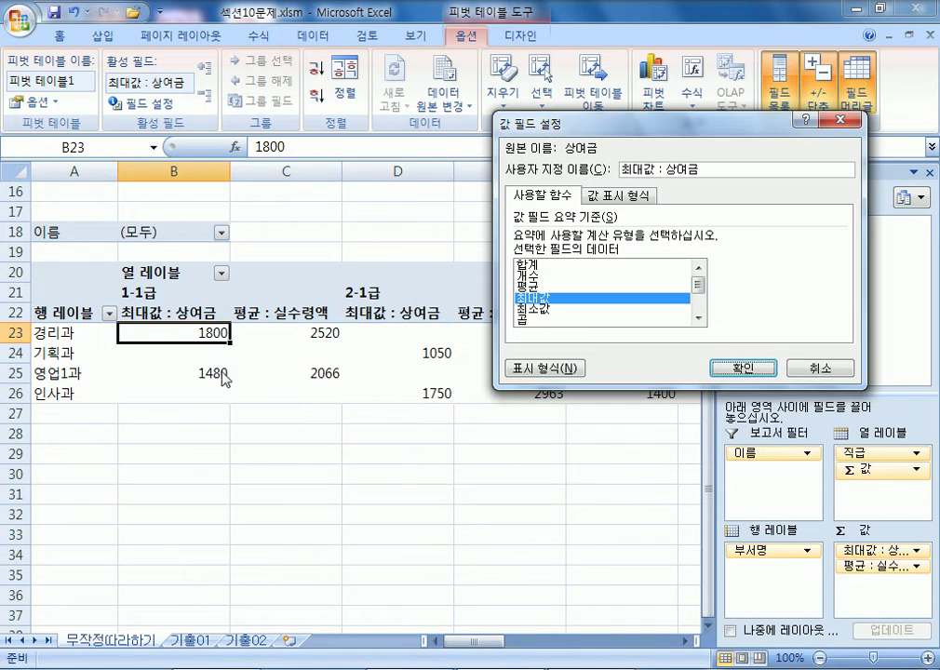
left_click(821, 370)
Step: Format pivot table values B23:K26 as 숫자 with 0 decimal places and the thousands separator
left_click_drag(475, 368, 660, 391)
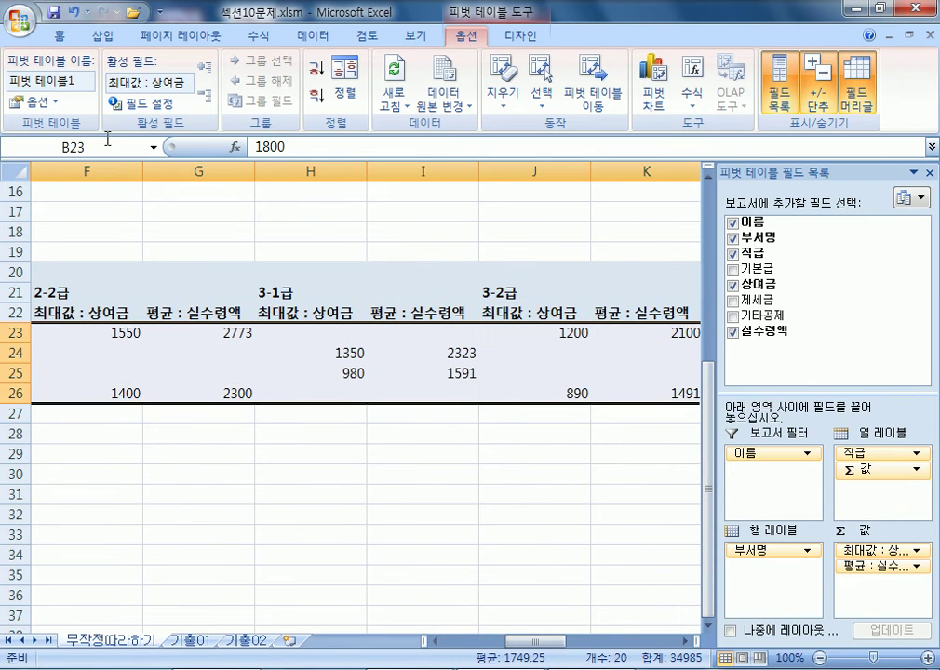
key("ctrl+1")
left_click(454, 139)
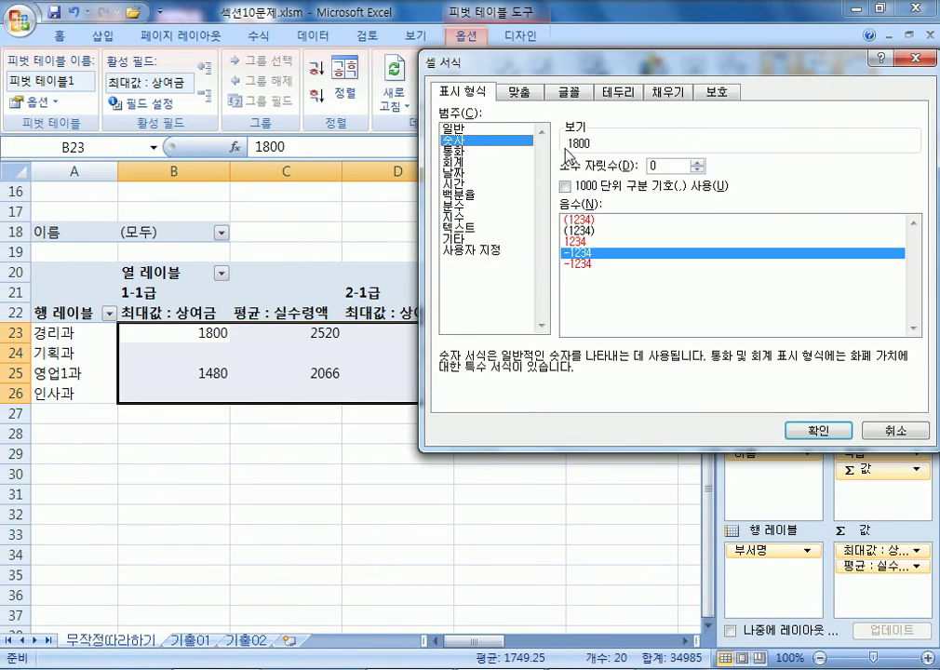
key("alt+u")
left_click(813, 433)
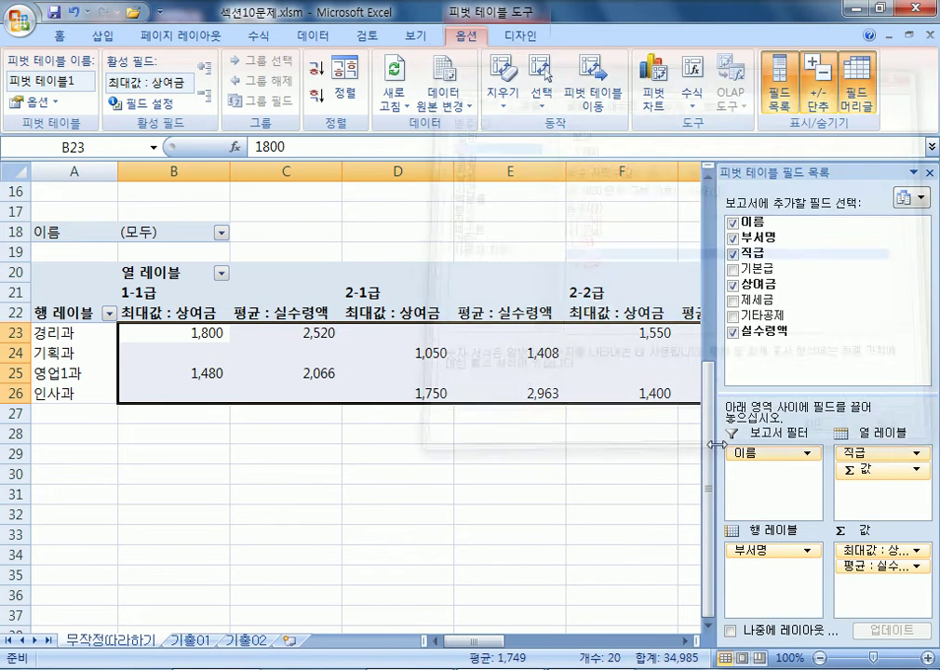
Step: Examine the available pivot table styles in the 밝게, 보통 and 어둡게 categories
left_click(289, 374)
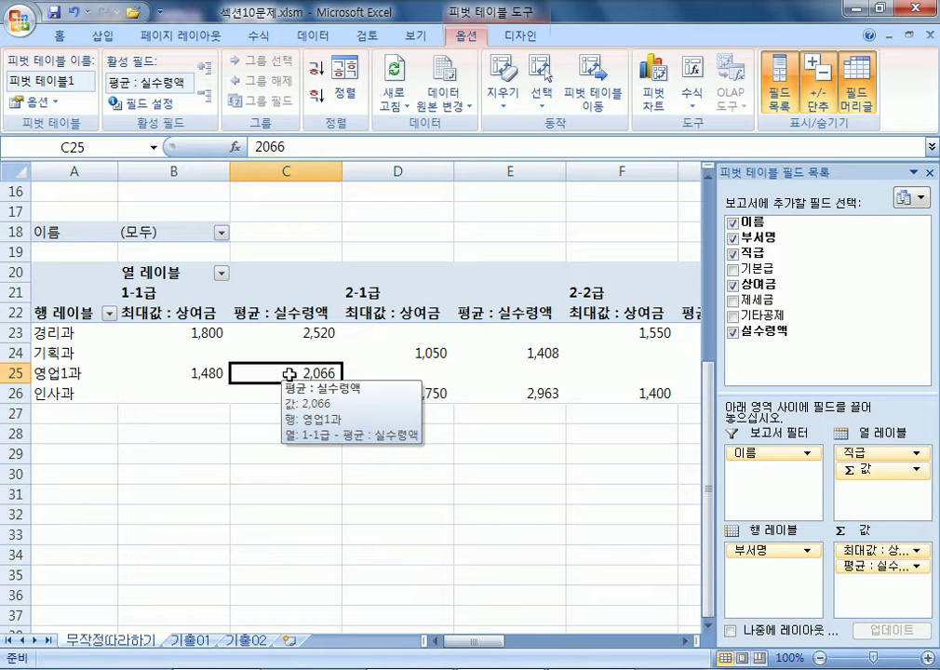
left_click(376, 317)
left_click(514, 37)
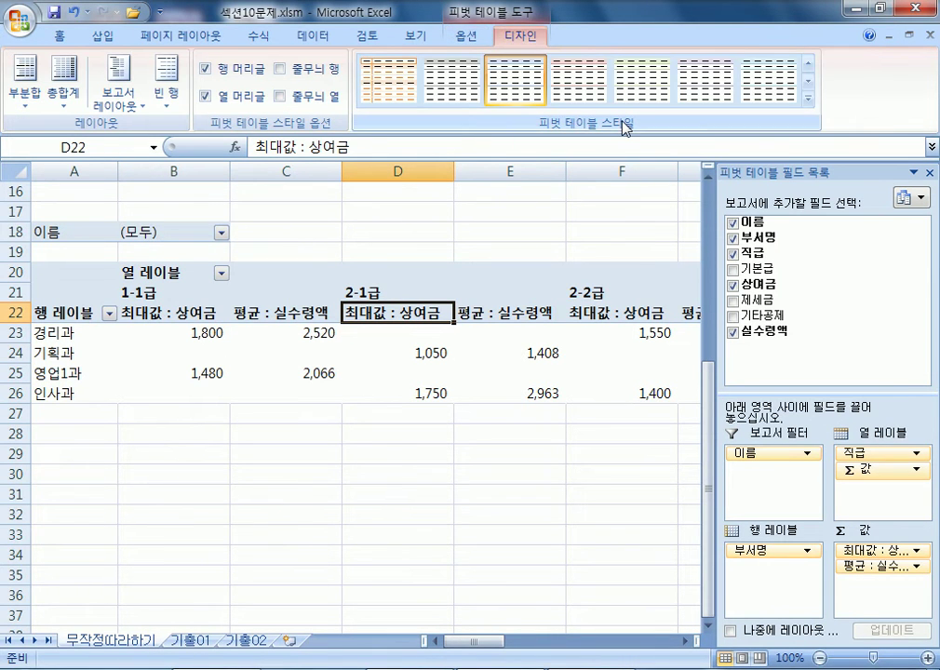
left_click(466, 36)
left_click(514, 37)
left_click(808, 98)
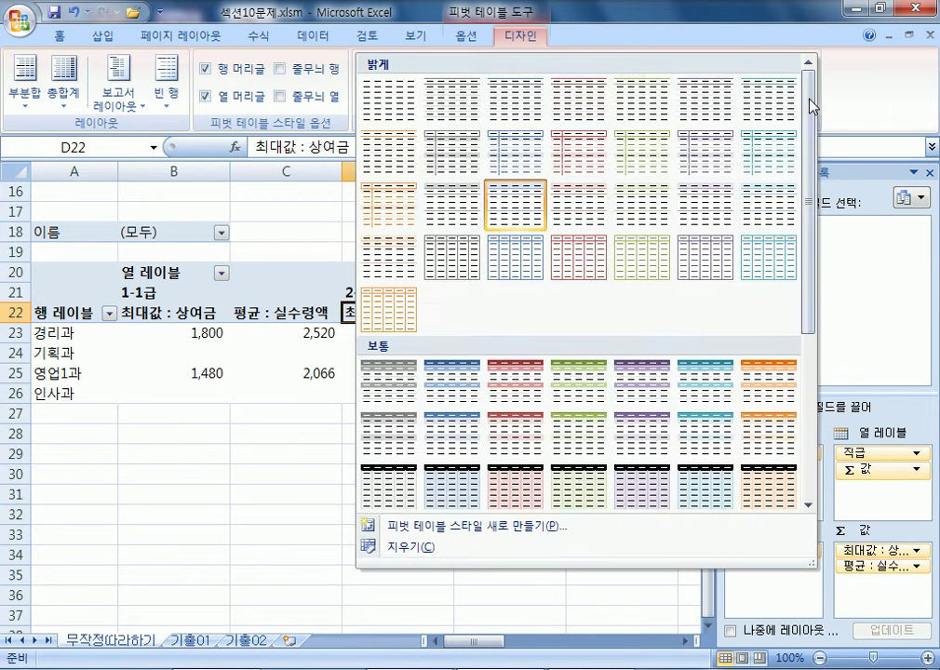
scroll(391, 372, "down", 3)
scroll(399, 390, "up", 3)
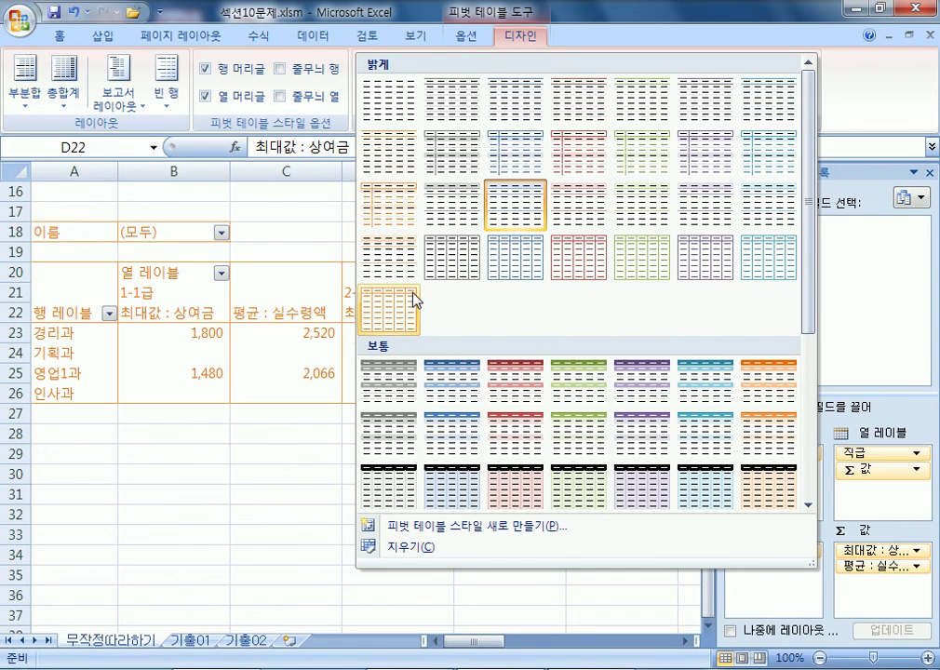
scroll(388, 300, "down", 3)
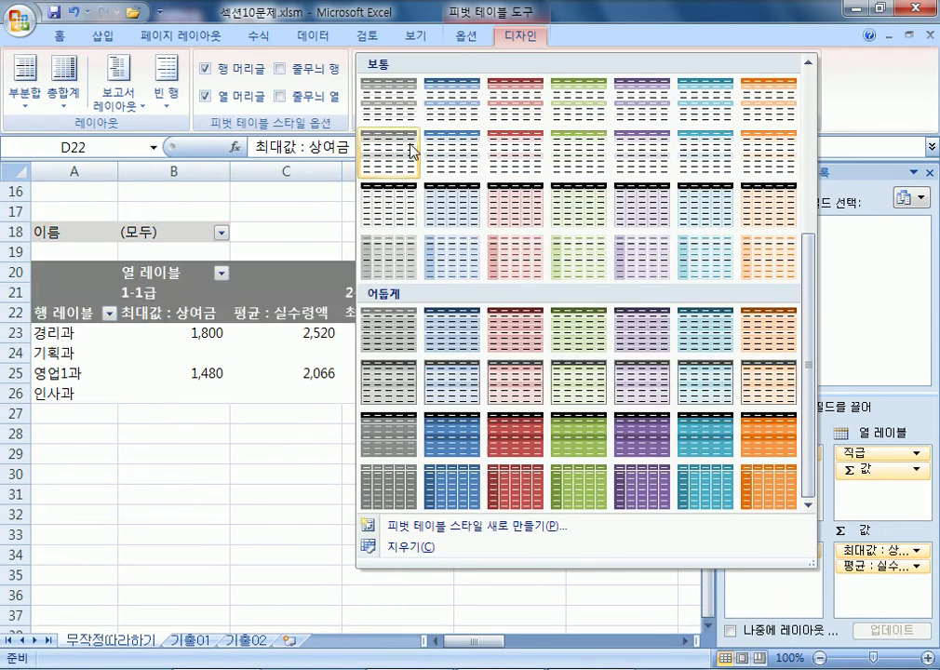
scroll(410, 159, "up", 3)
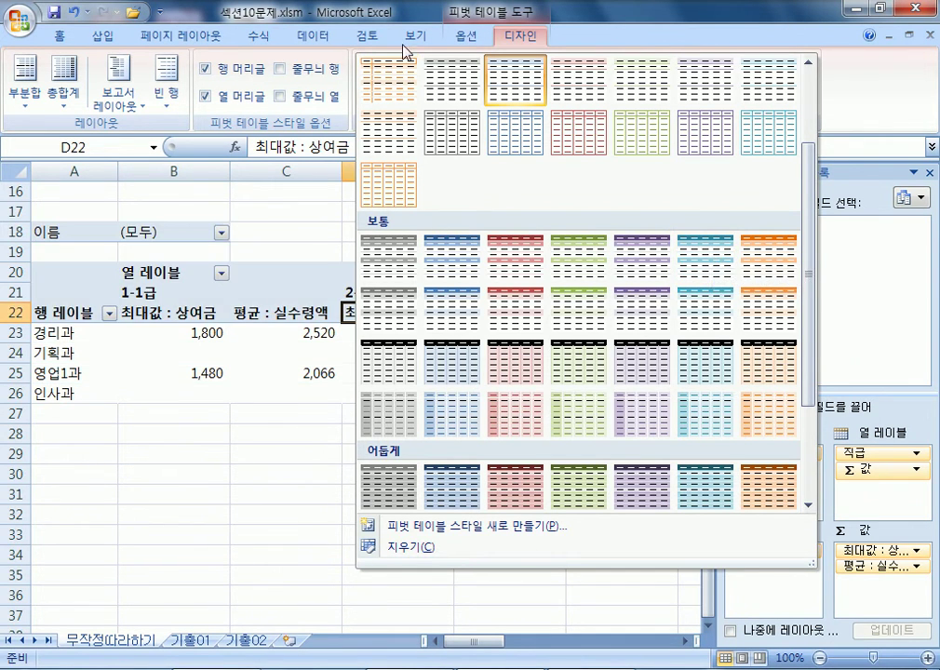
left_click(478, 37)
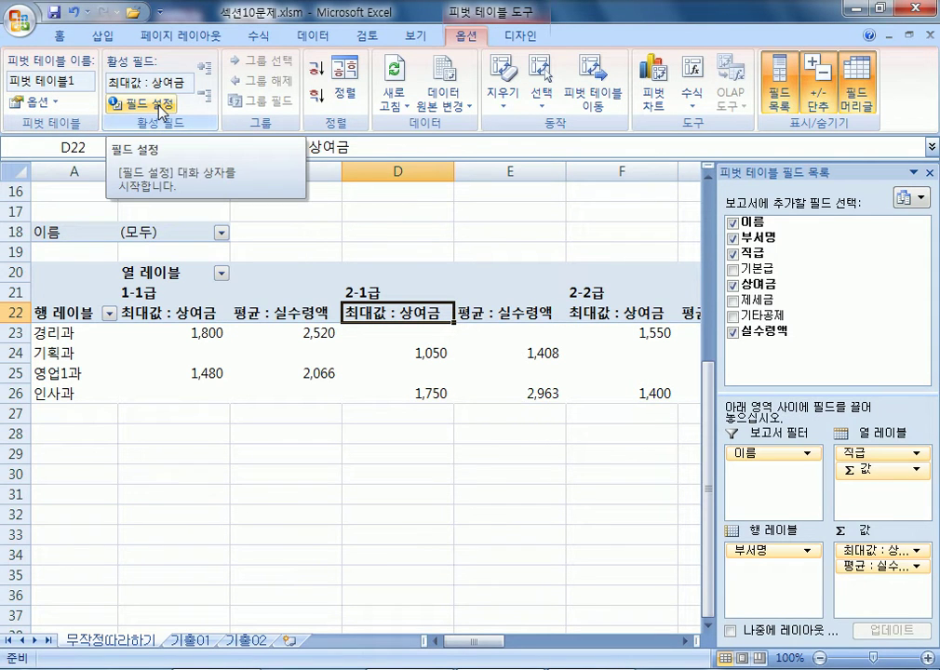
Step: Apply the teal pivot table style from the first row of the 보통 category
left_click(523, 36)
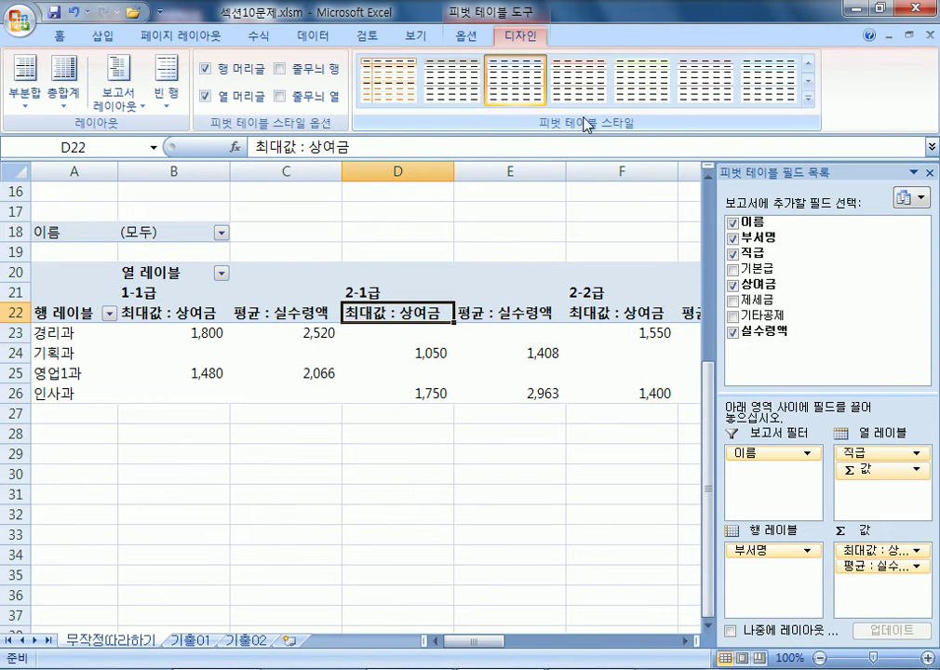
left_click(810, 100)
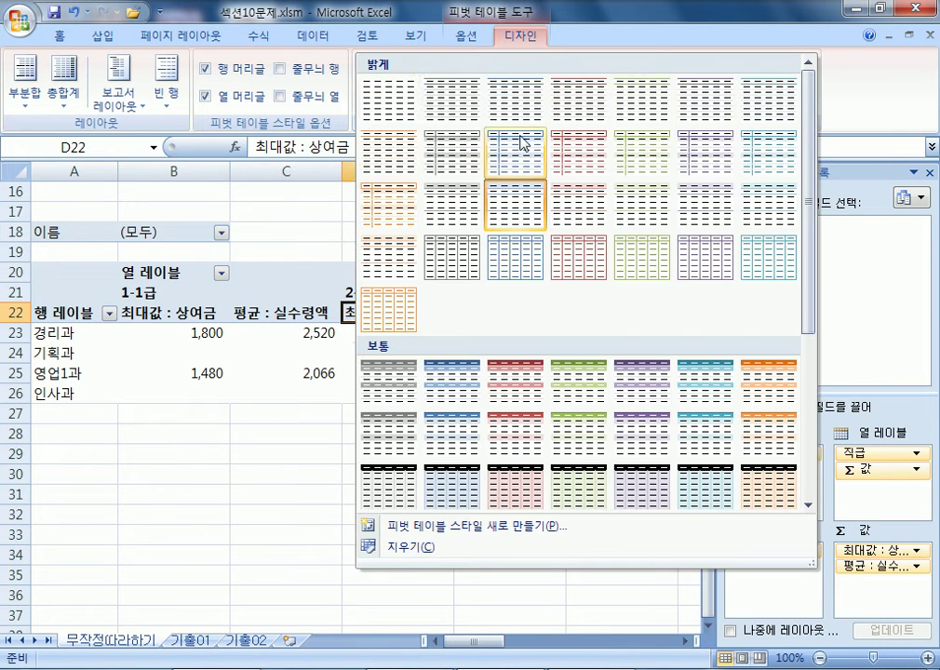
left_click_drag(807, 227, 806, 379)
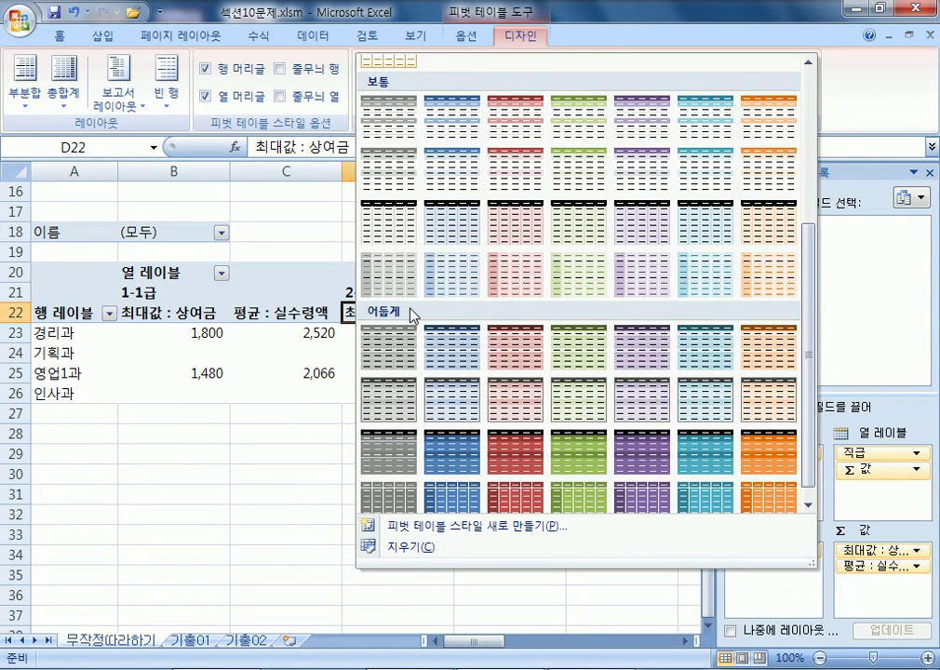
scroll(413, 314, "up", 3)
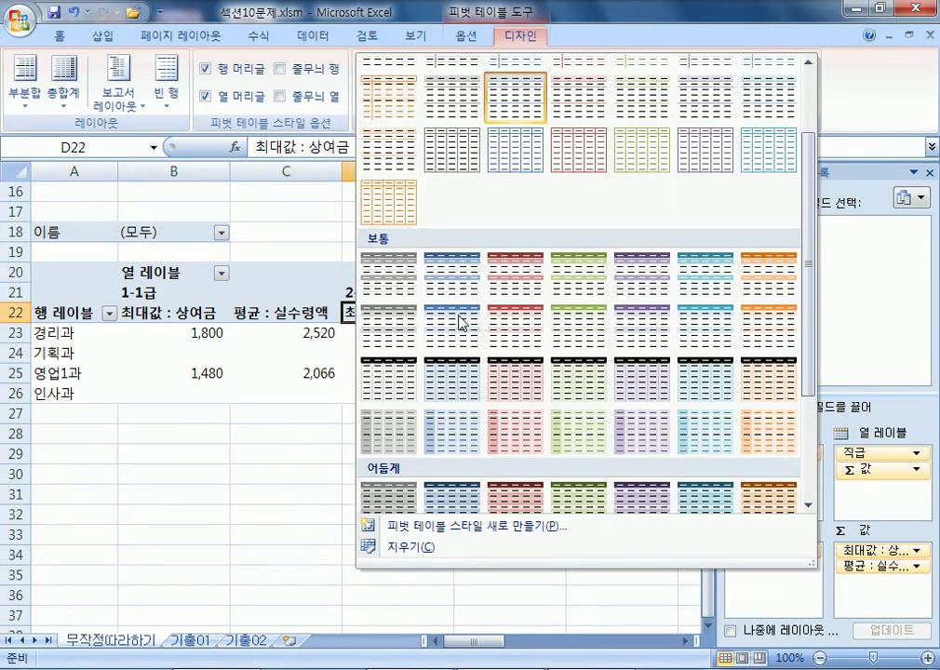
scroll(367, 167, "up", 1)
scroll(377, 154, "down", 2)
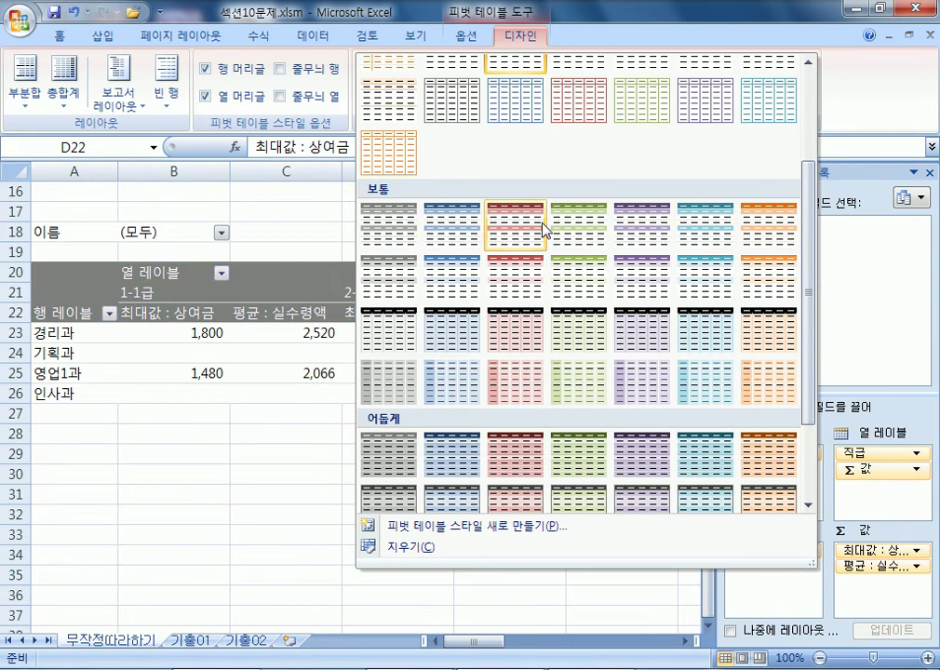
left_click(702, 230)
left_click(443, 391)
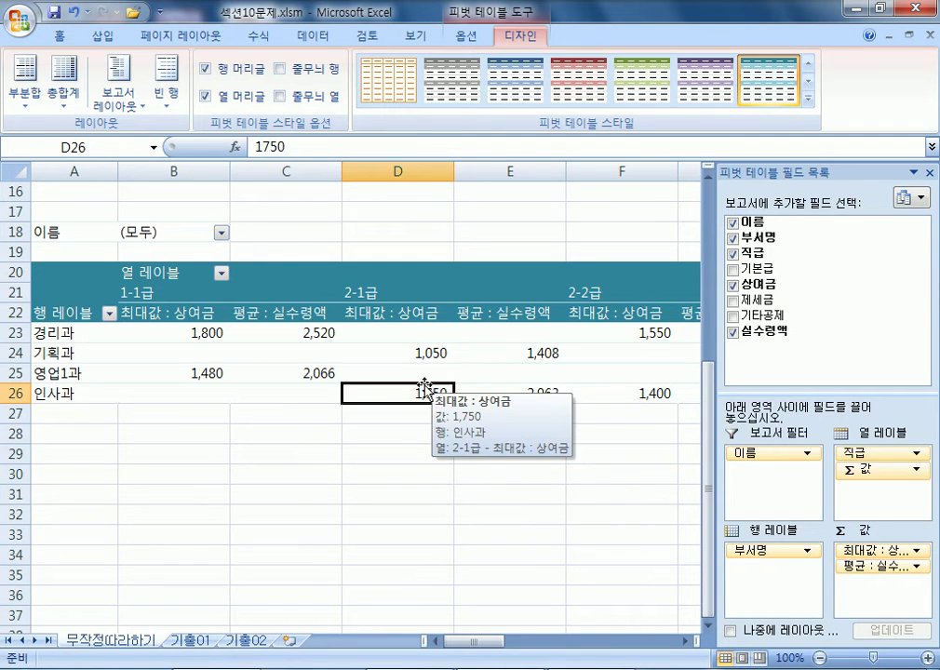
left_click(287, 488)
Step: Practise selecting the pivot table from the report filter at A18, both as a cell range and as entire rows 18 to 26
scroll(290, 484, "up", 3)
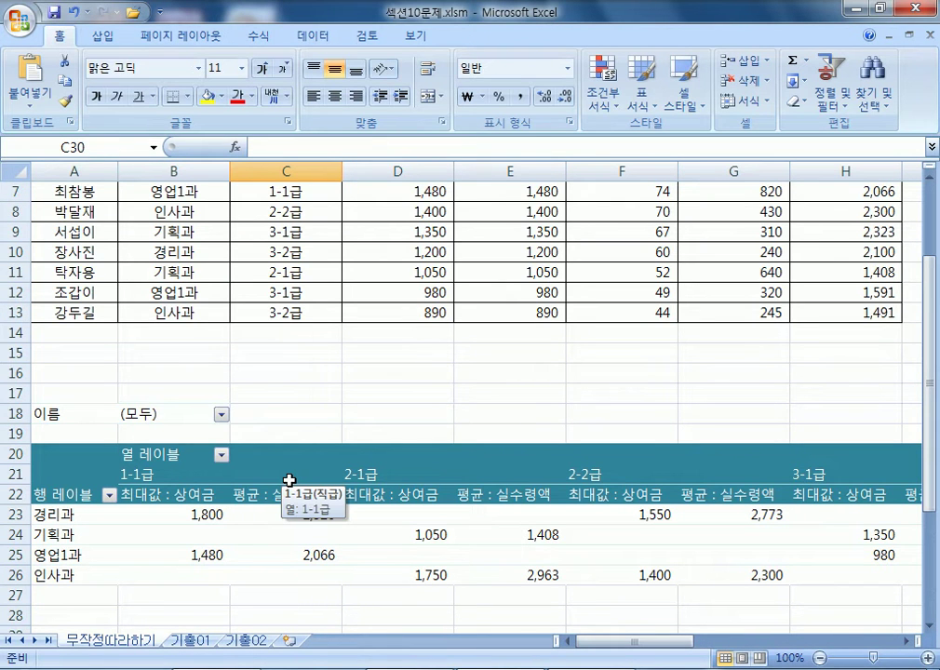
scroll(289, 480, "down", 3)
left_click(383, 338)
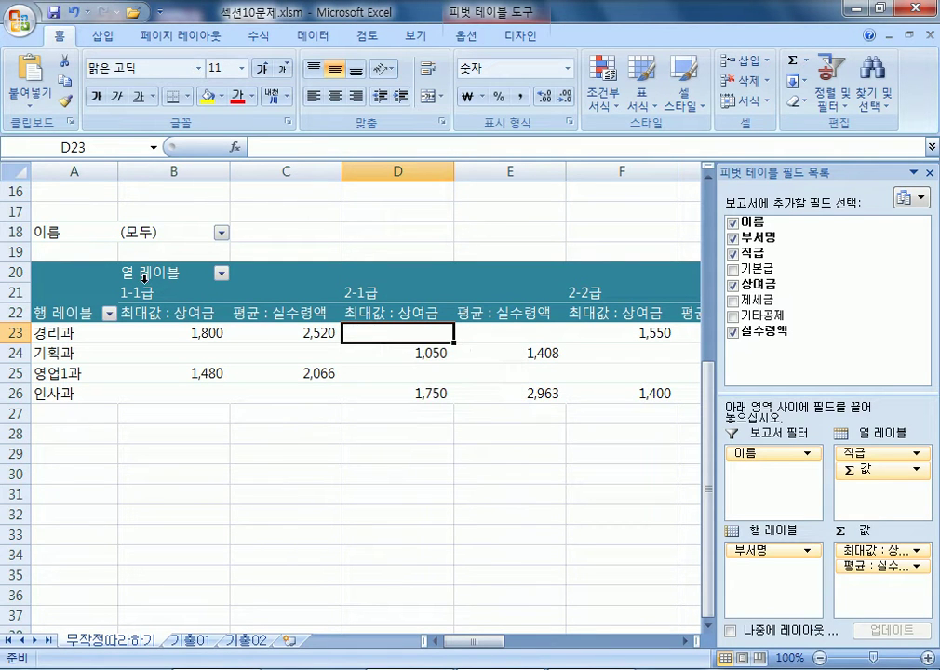
left_click_drag(85, 235, 692, 389)
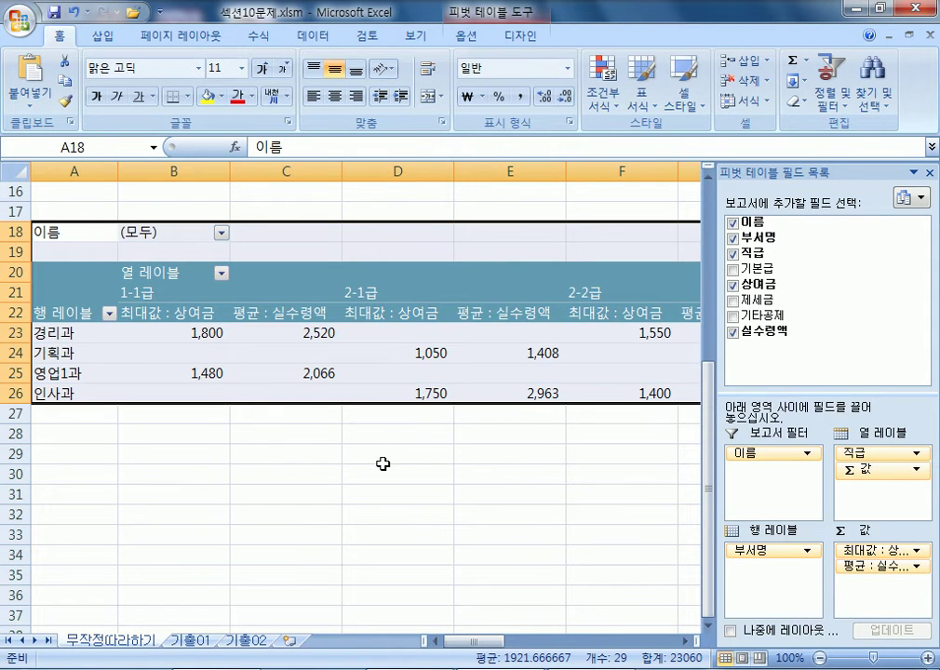
left_click(383, 464)
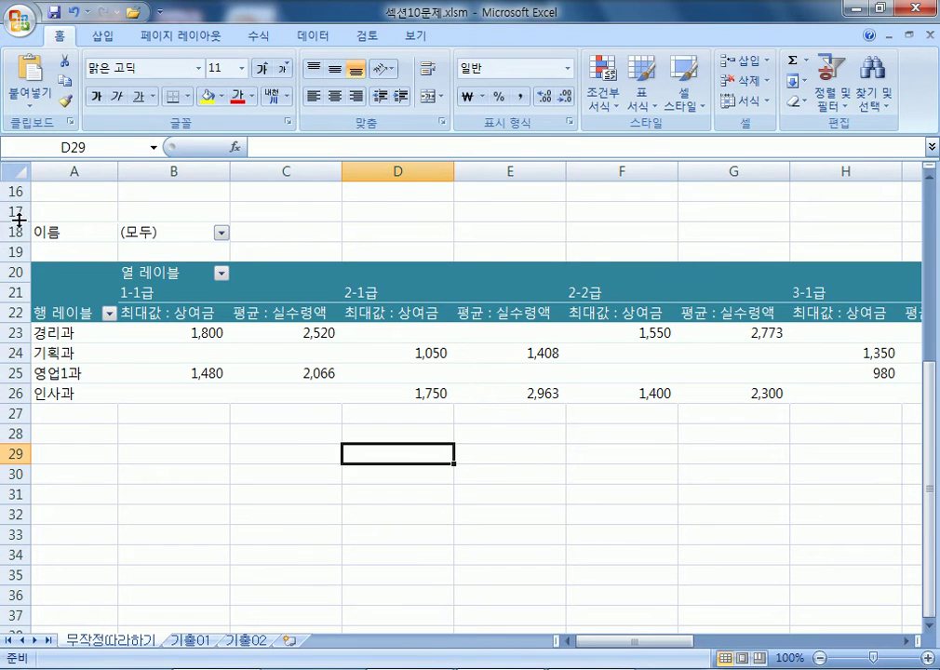
left_click(10, 236)
left_click_drag(9, 238, 9, 393)
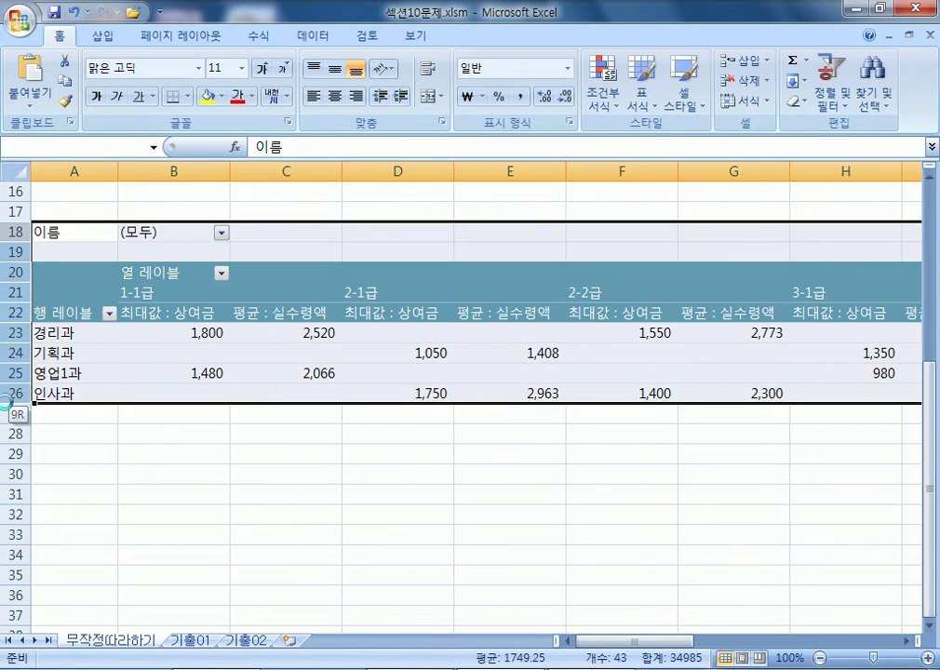
left_click(173, 474)
left_click_drag(50, 241, 539, 417)
left_click(362, 466)
Step: Delete entire rows 18 to 28, which contain the pivot table
left_click_drag(9, 231, 14, 394)
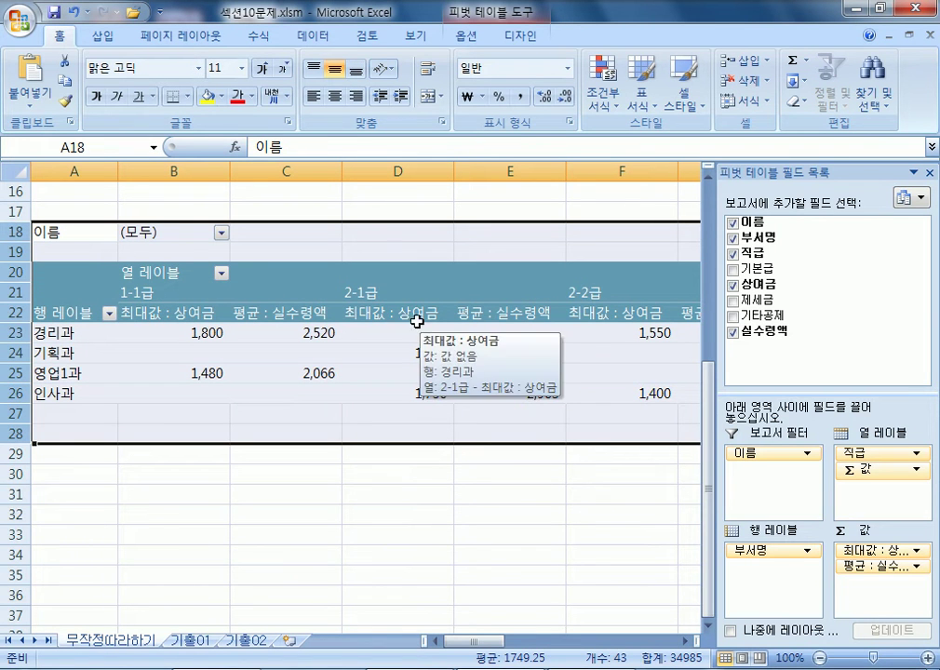
right_click(326, 268)
left_click(369, 384)
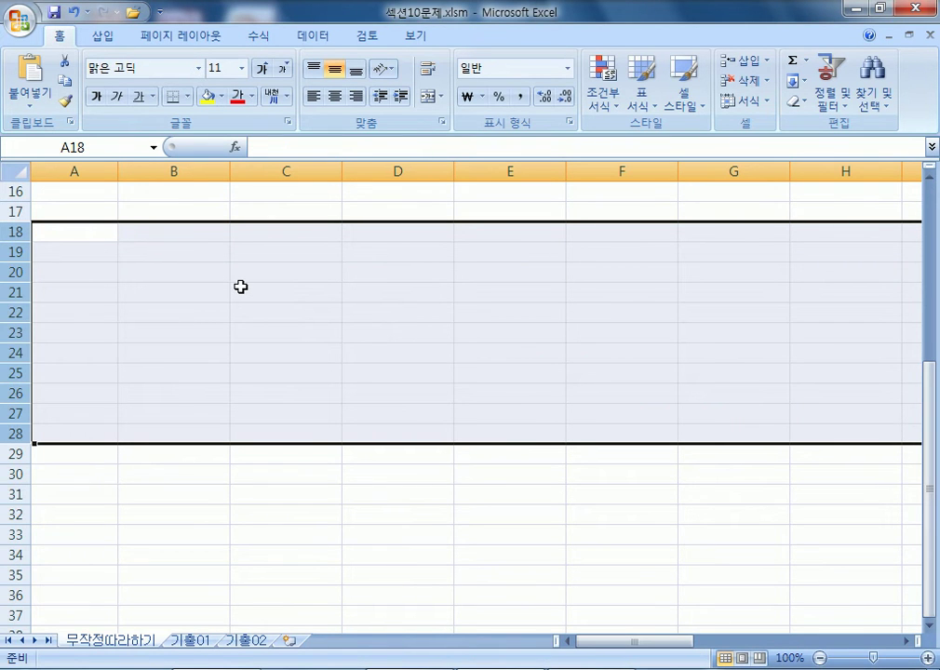
Step: Select the source data A3:H13 and undo the deletion of the pivot table rows
scroll(241, 287, "up", 5)
left_click_drag(102, 235, 879, 435)
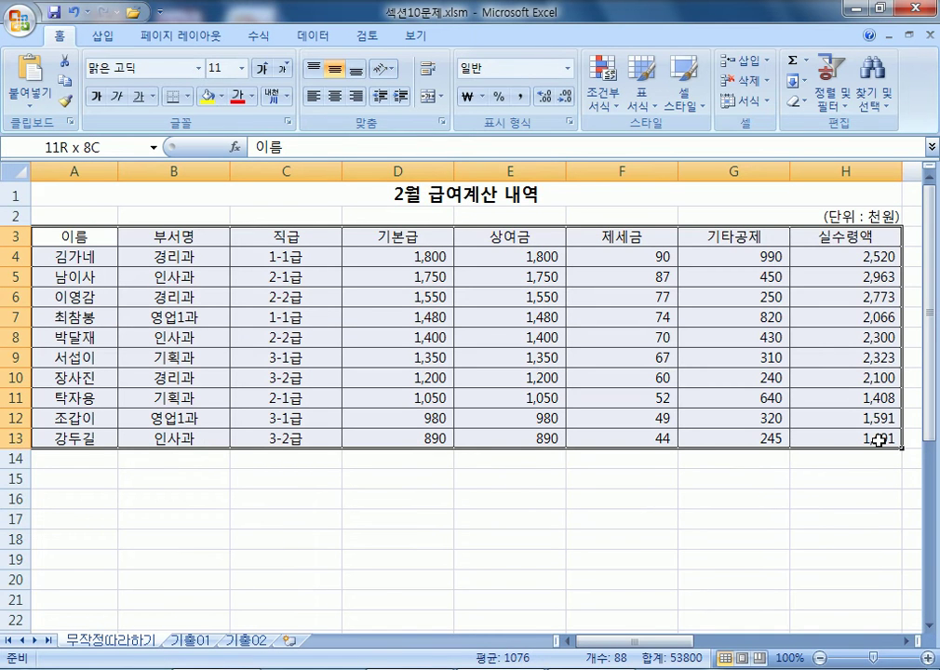
left_click(73, 12)
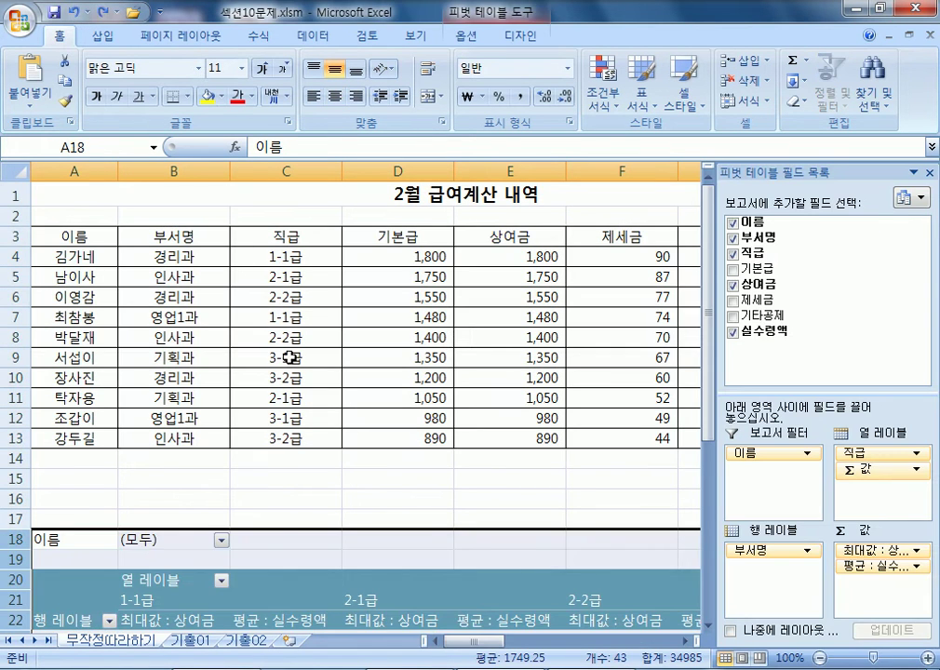
Step: Widen the pivot table field list pane so the full names in its values area fit
left_click(279, 579)
scroll(322, 484, "down", 4)
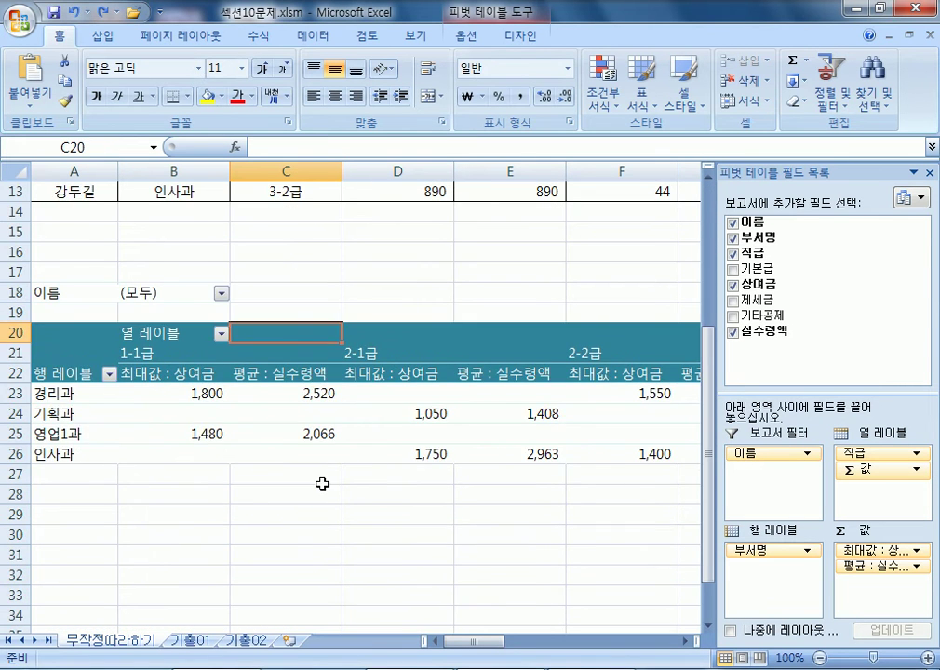
scroll(322, 484, "up", 2)
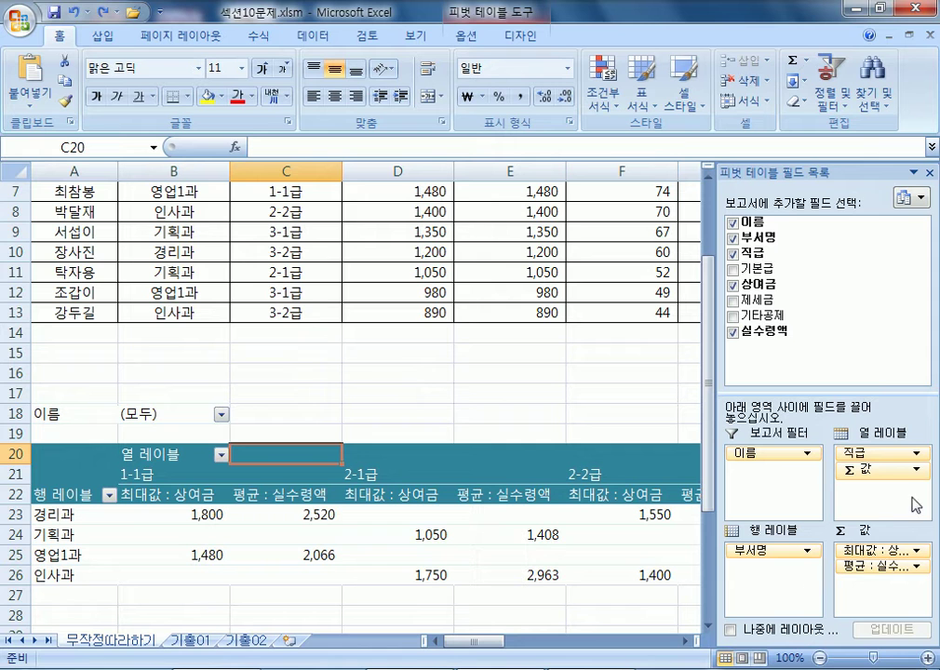
left_click_drag(713, 431, 652, 428)
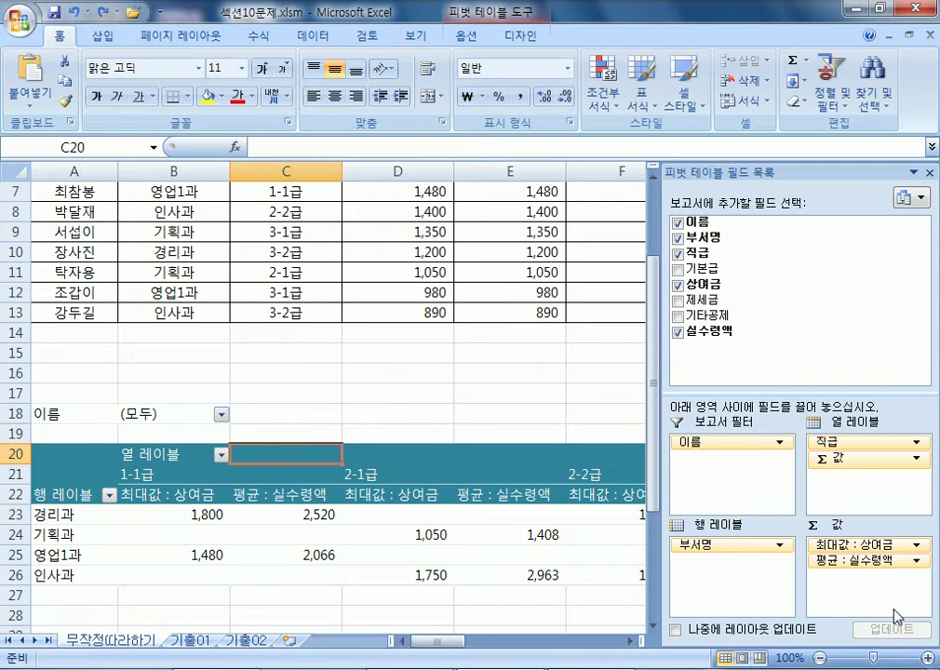
Step: Examine where value field settings are offered for the 상여금 field, from its header B22 and data cell B23
left_click(198, 496)
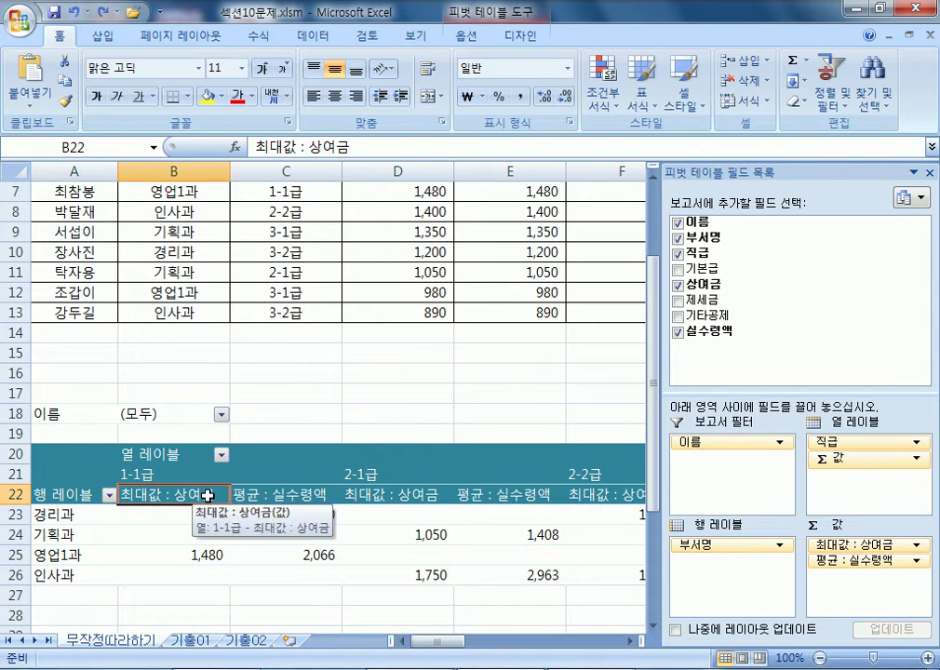
scroll(199, 496, "down", 3)
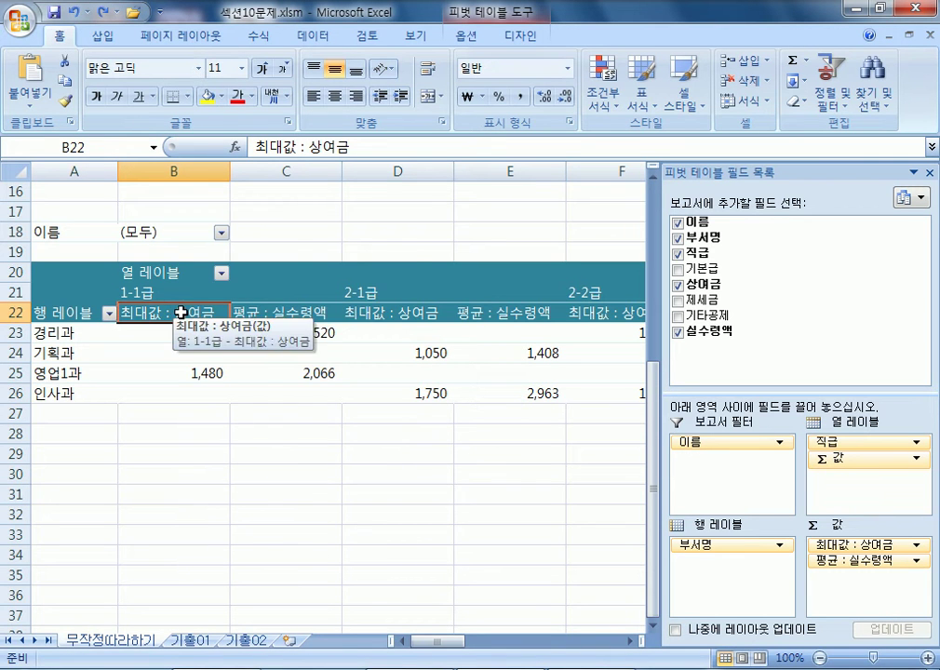
right_click(181, 312)
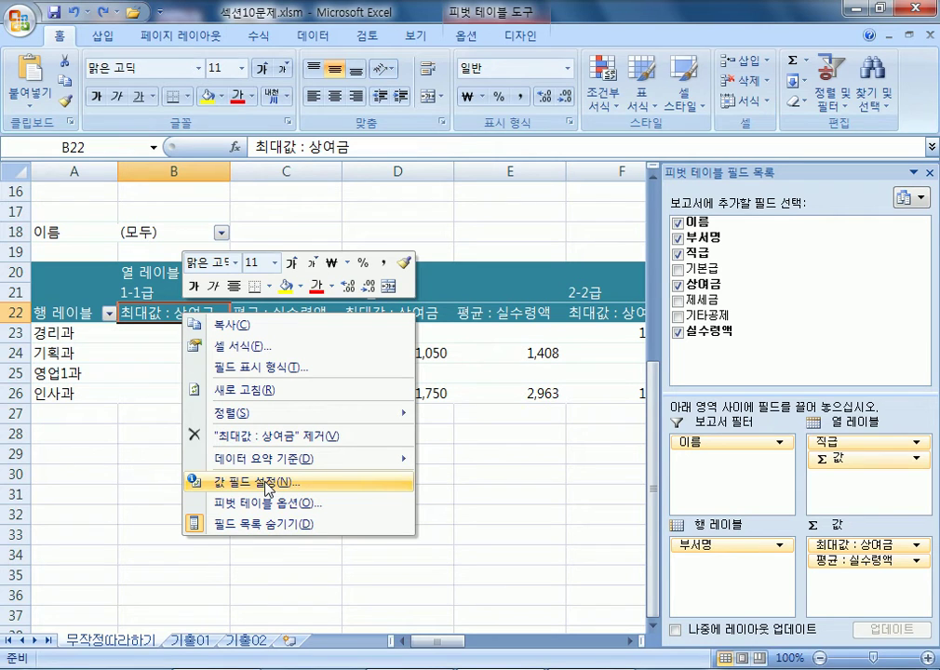
left_click(465, 36)
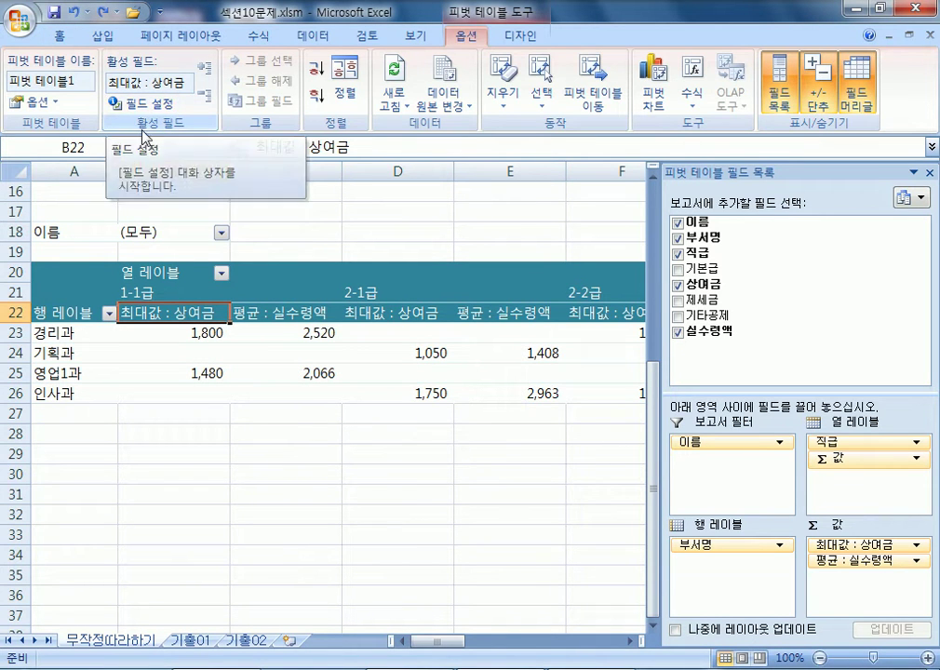
left_click_drag(185, 333, 361, 392)
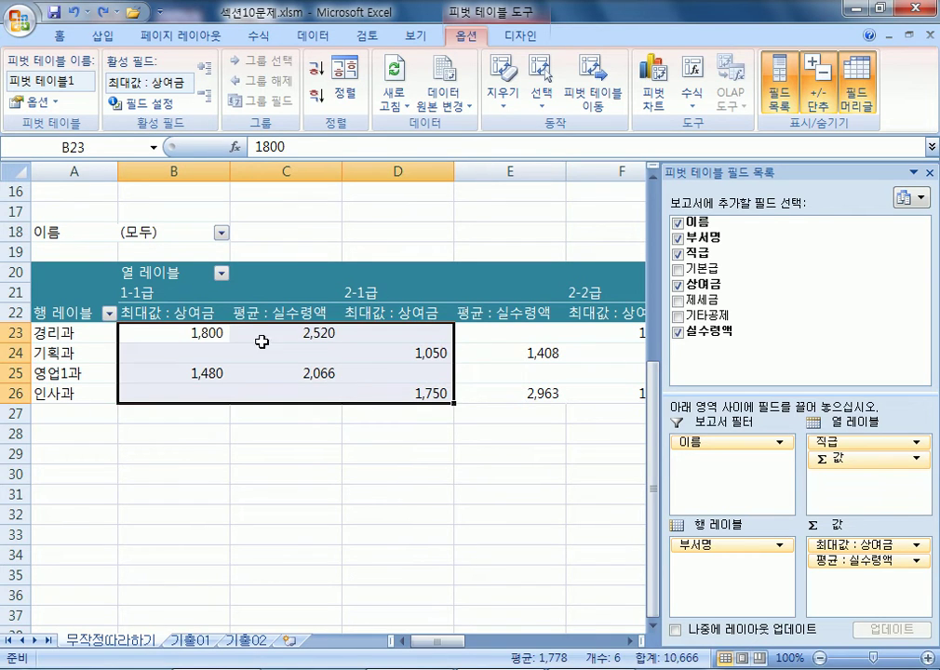
left_click(190, 313)
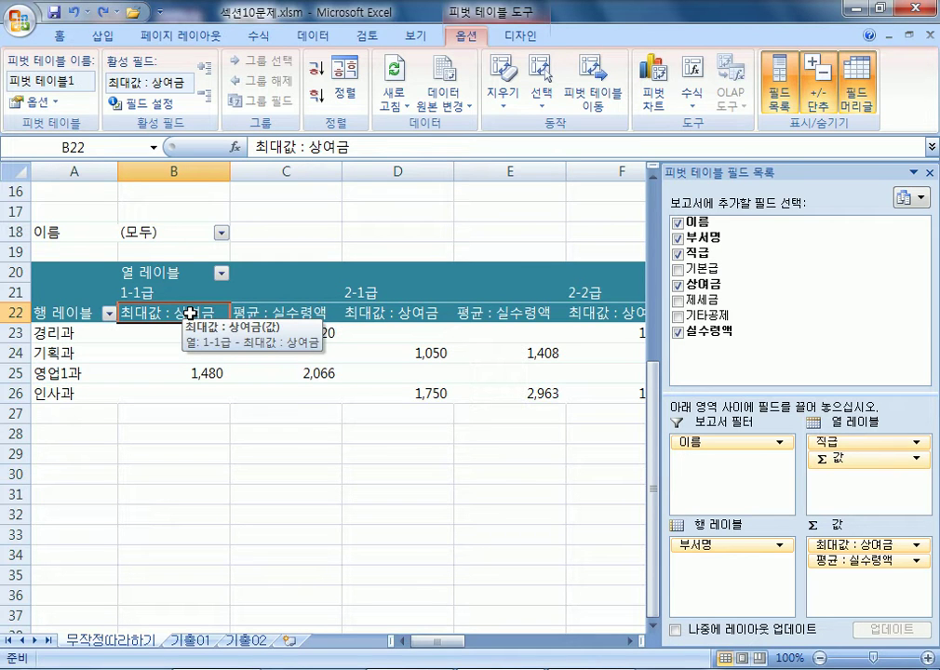
right_click(166, 336)
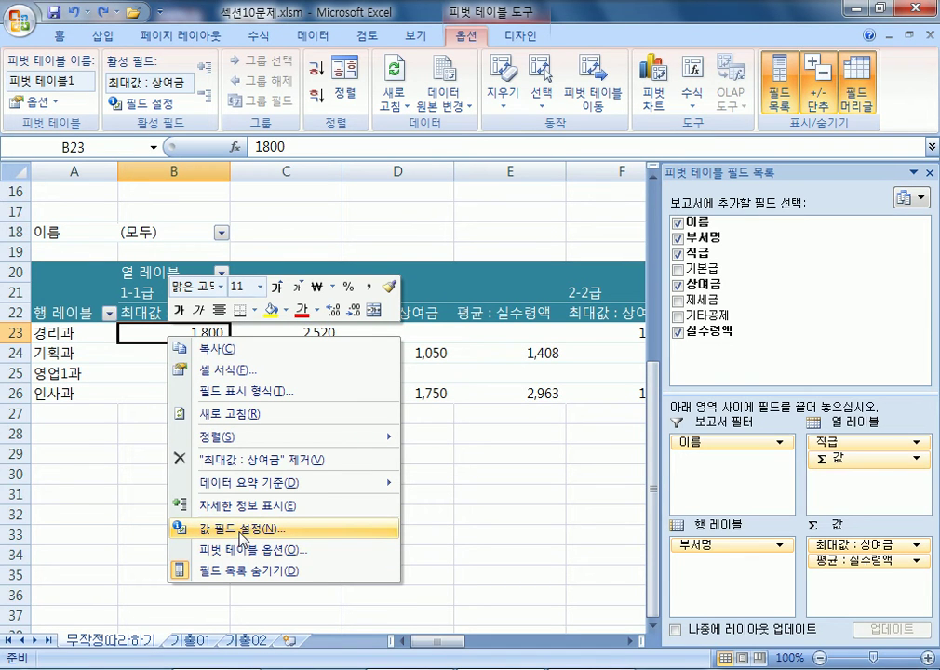
left_click(491, 377)
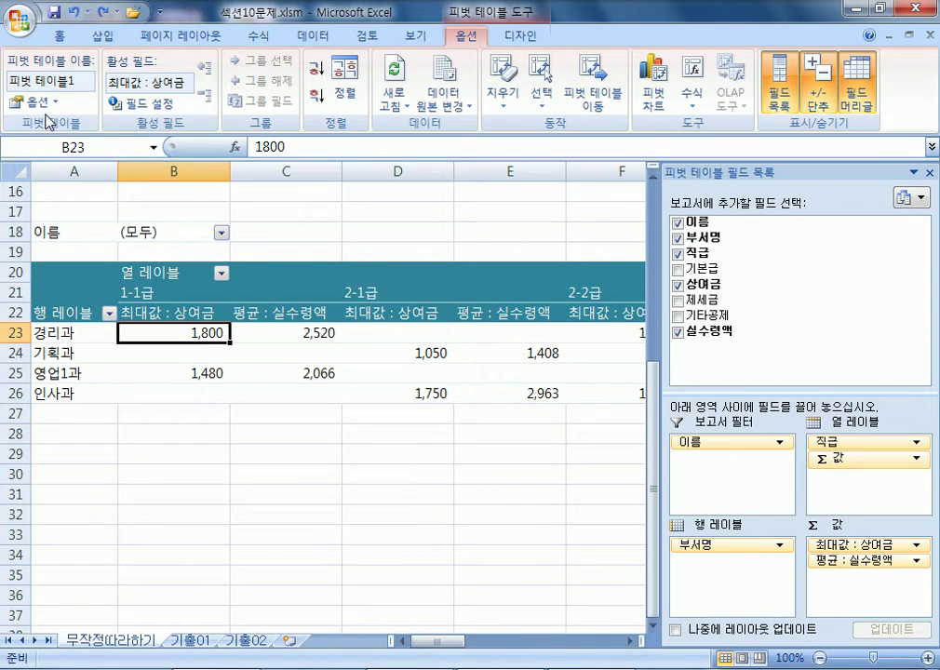
Step: Review the pivot table options for layout and format, and for totals and filters, without changing them
right_click(182, 335)
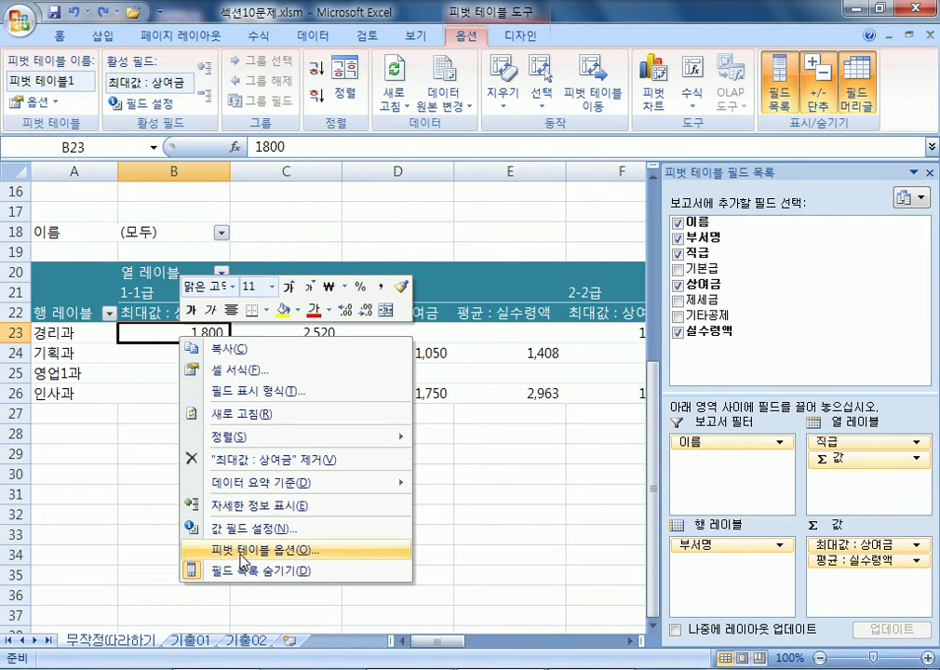
left_click(35, 105)
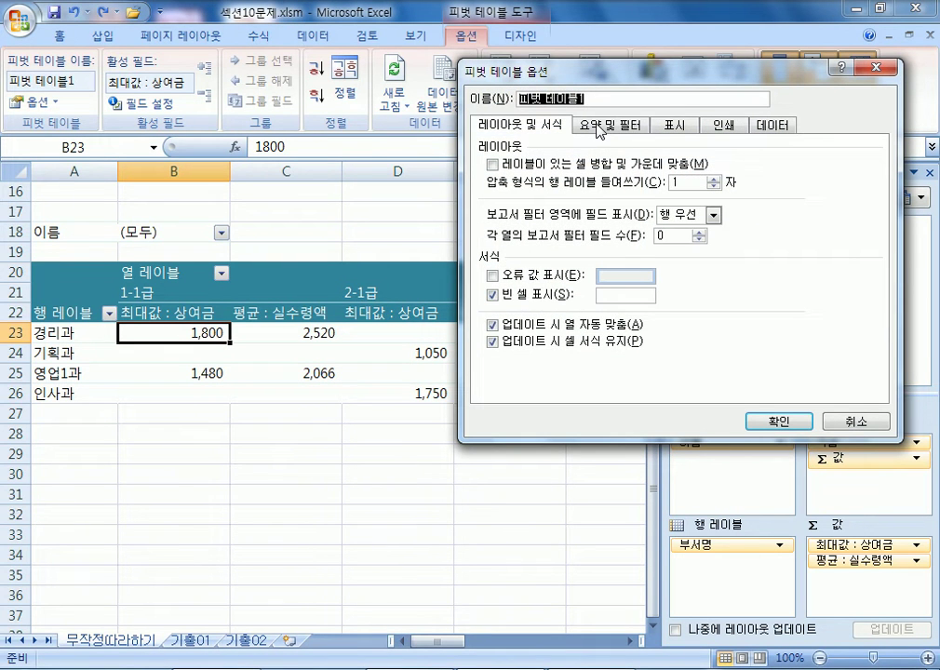
left_click(599, 126)
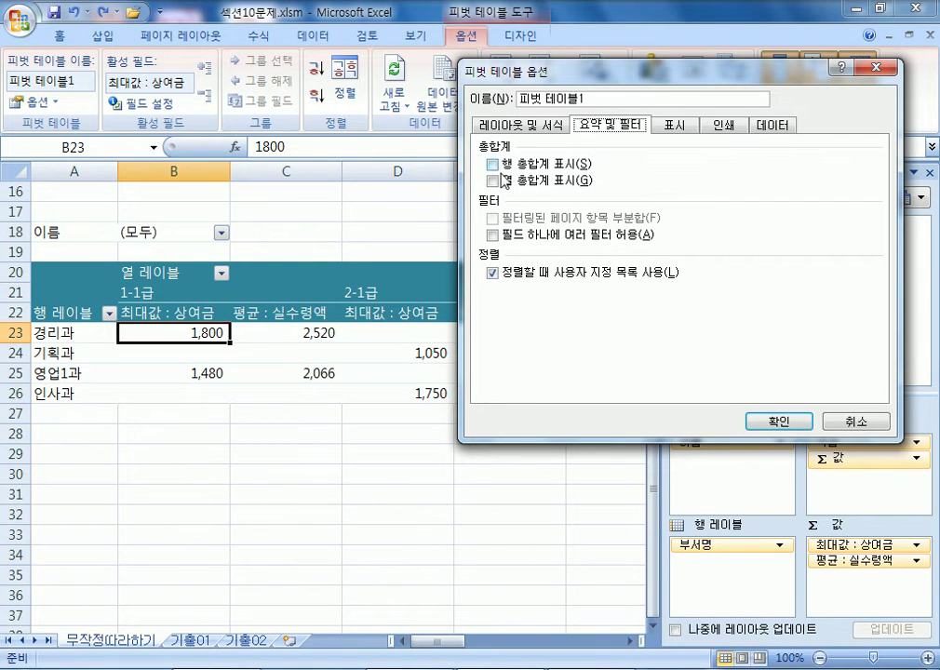
left_click(856, 421)
Step: Review the value field settings and number format of the maximum 상여금 field, leaving them unchanged
right_click(195, 314)
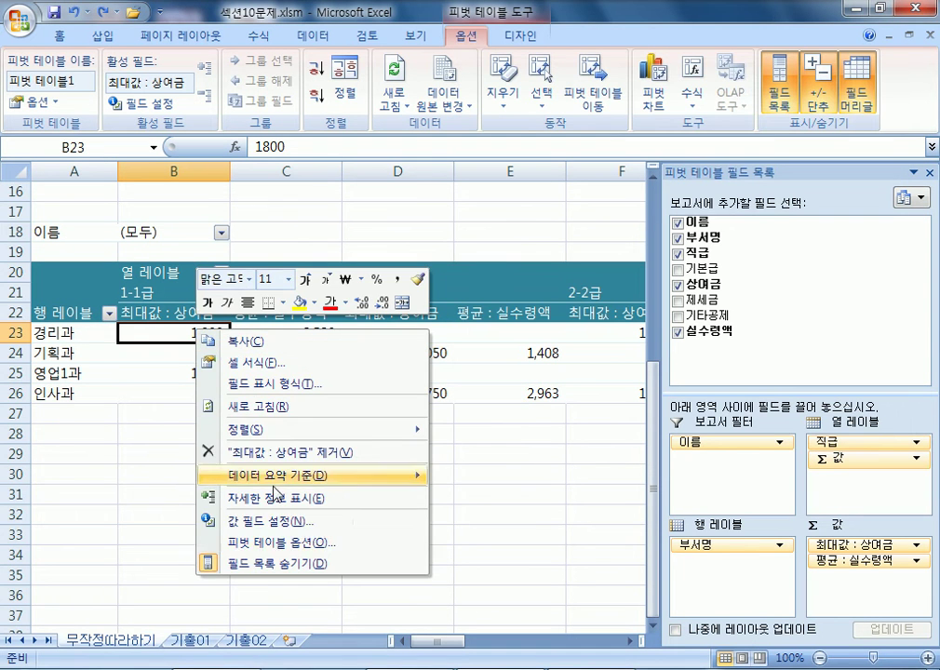
left_click(247, 519)
left_click_drag(351, 383, 654, 124)
left_click(494, 371)
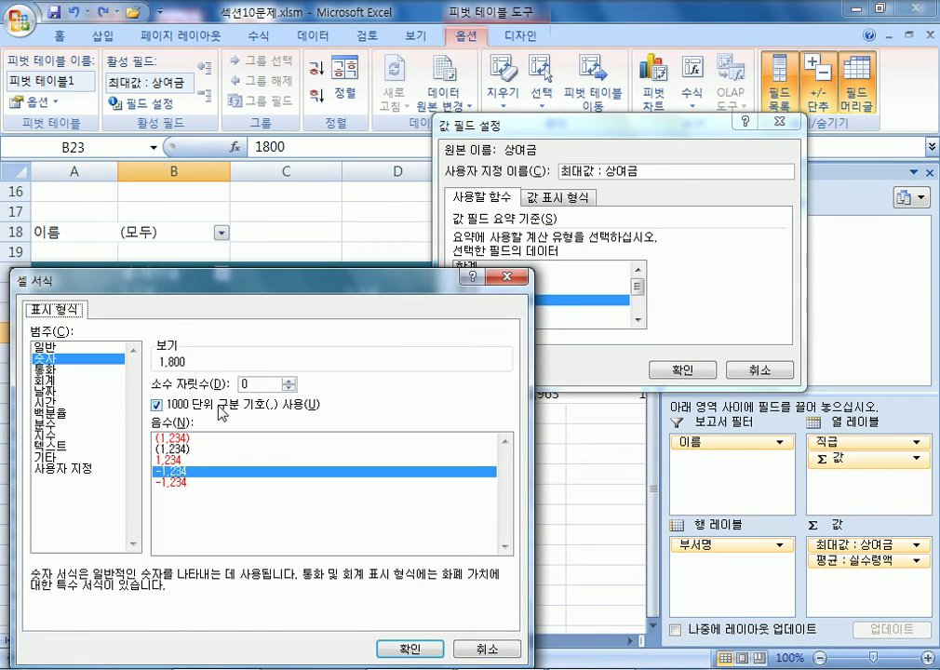
left_click(491, 652)
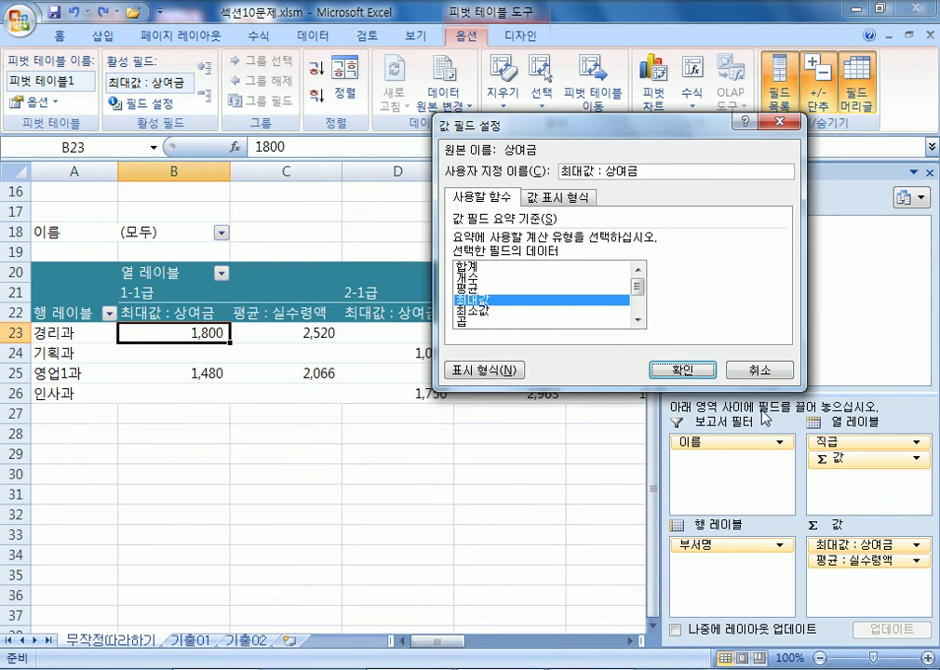
left_click(759, 369)
Step: Review the value field settings and number format of the average 실수령액 field, leaving them unchanged
left_click(290, 332)
right_click(290, 332)
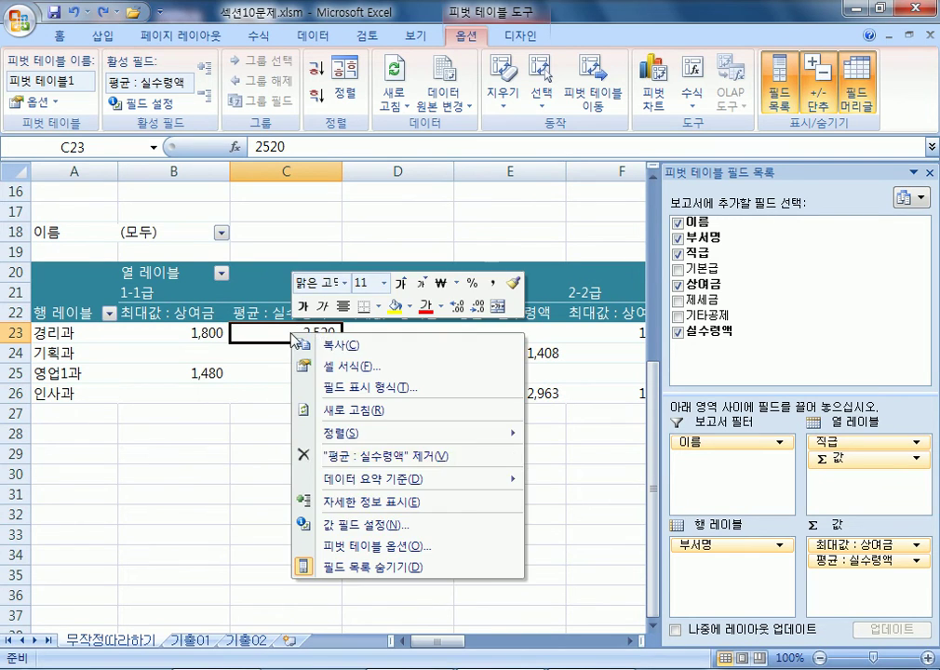
left_click(332, 524)
left_click_drag(328, 381, 534, 200)
left_click(424, 449)
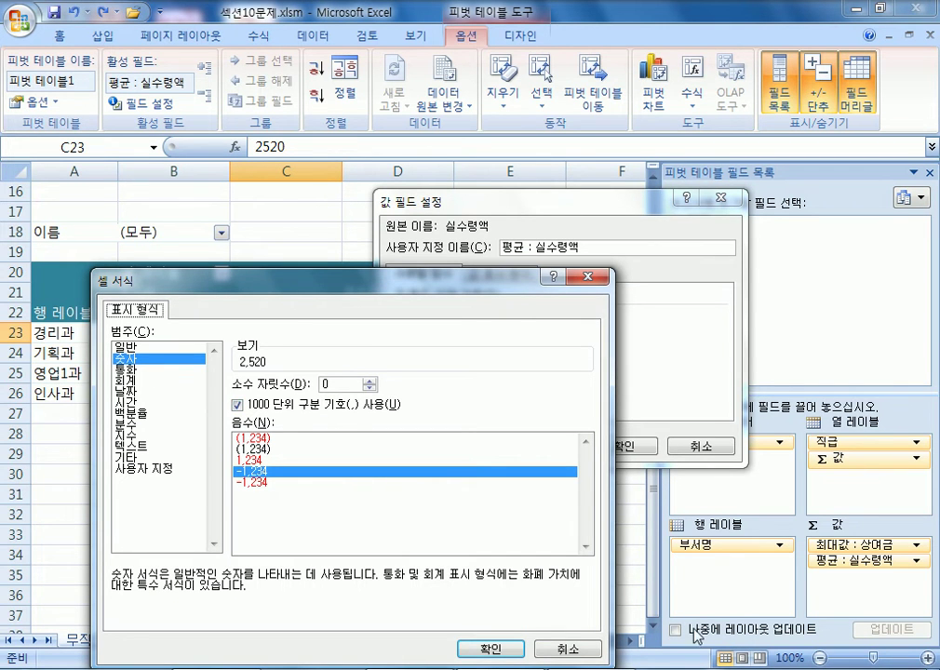
left_click(571, 648)
left_click(708, 451)
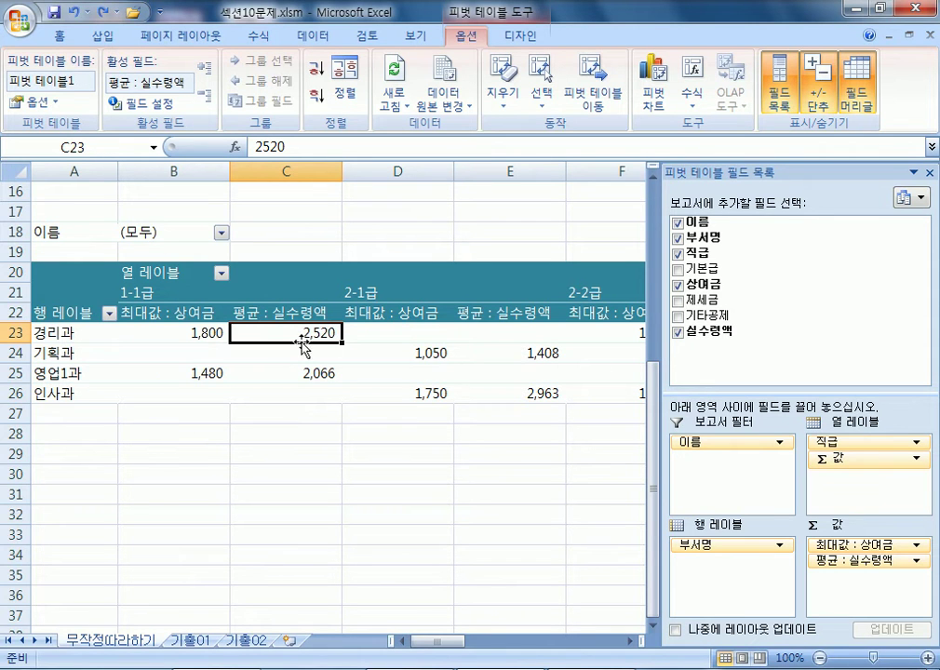
Step: Reapply the teal pivot table style from the first row of the 보통 category
left_click(517, 36)
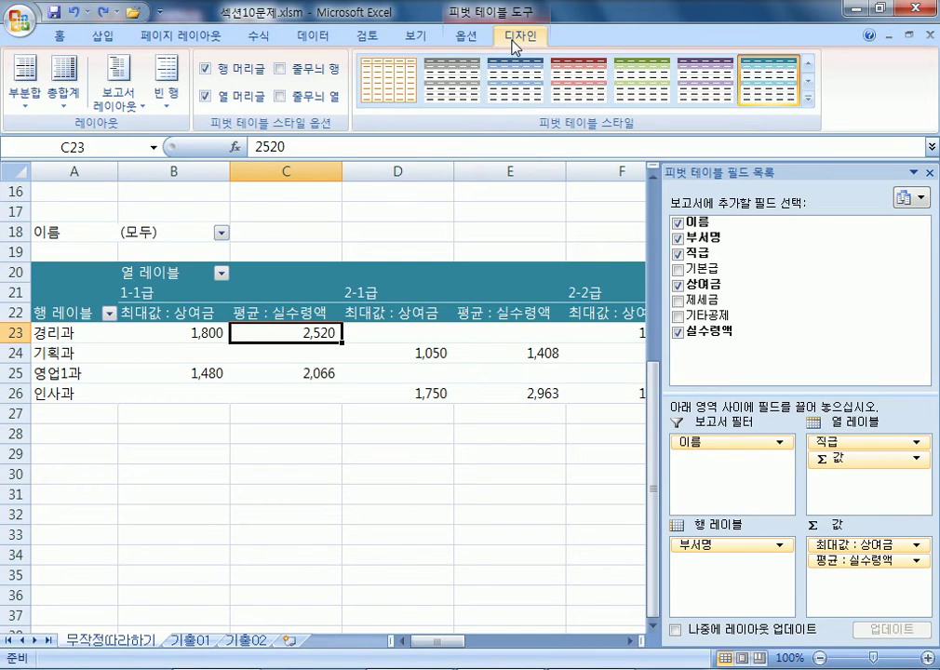
left_click(808, 97)
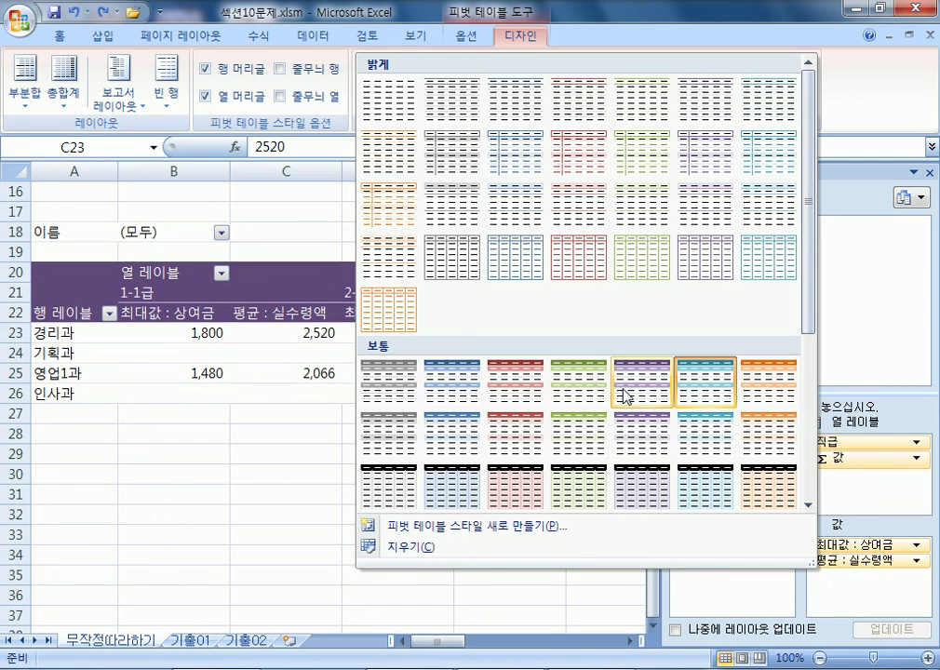
left_click(704, 382)
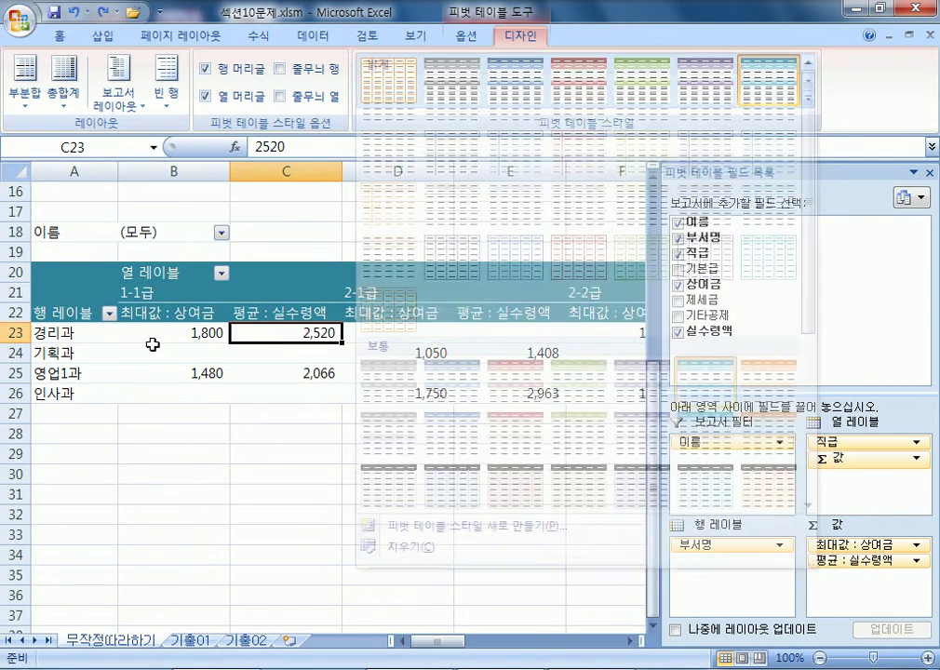
Step: Compare the pivot table's values with the 기본급 and 상여금 entries in row 4 of the source data
left_click(167, 353)
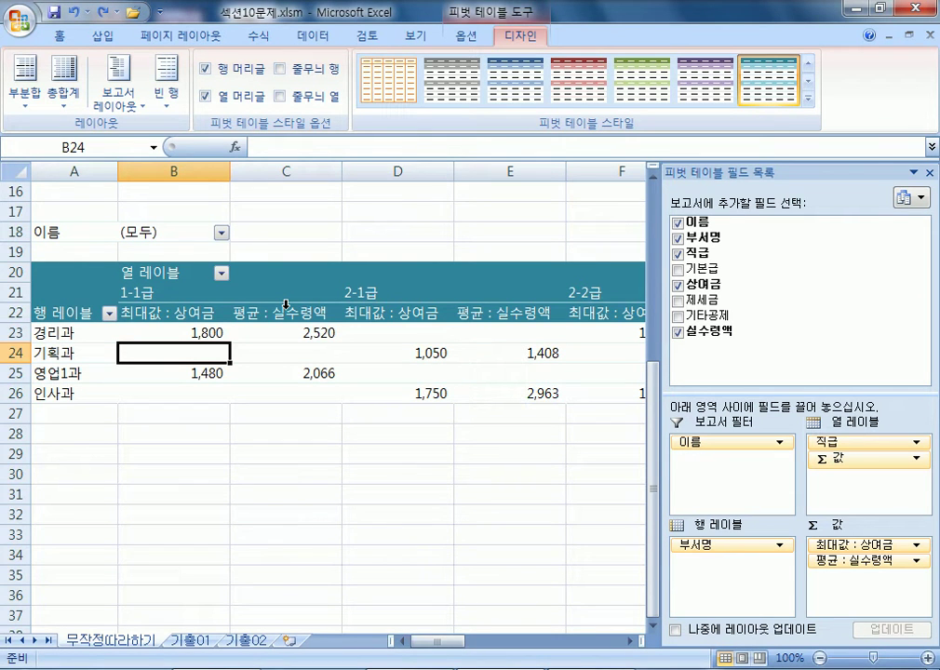
left_click(248, 351)
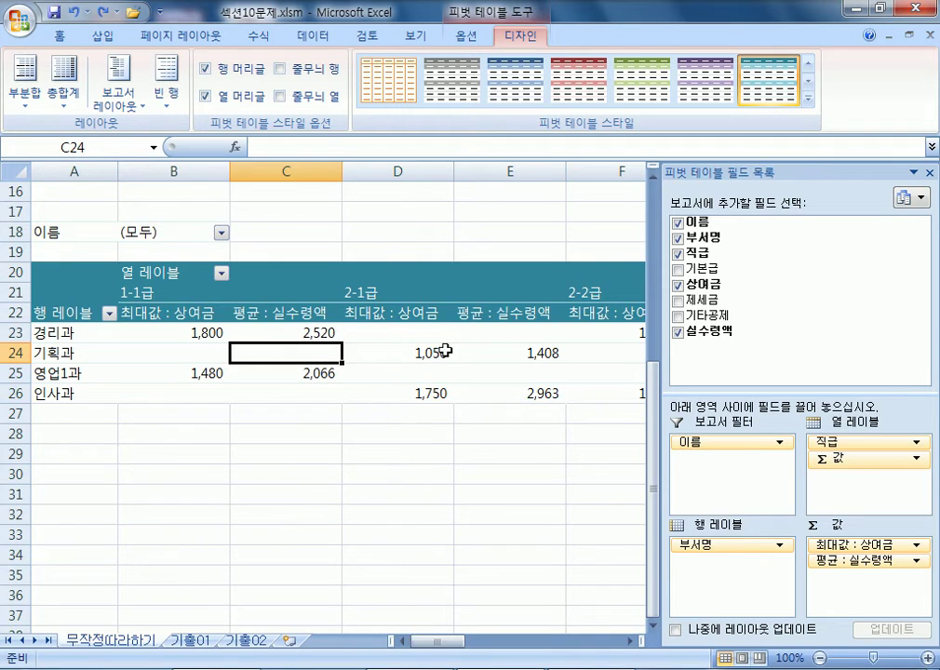
scroll(405, 360, "up", 5)
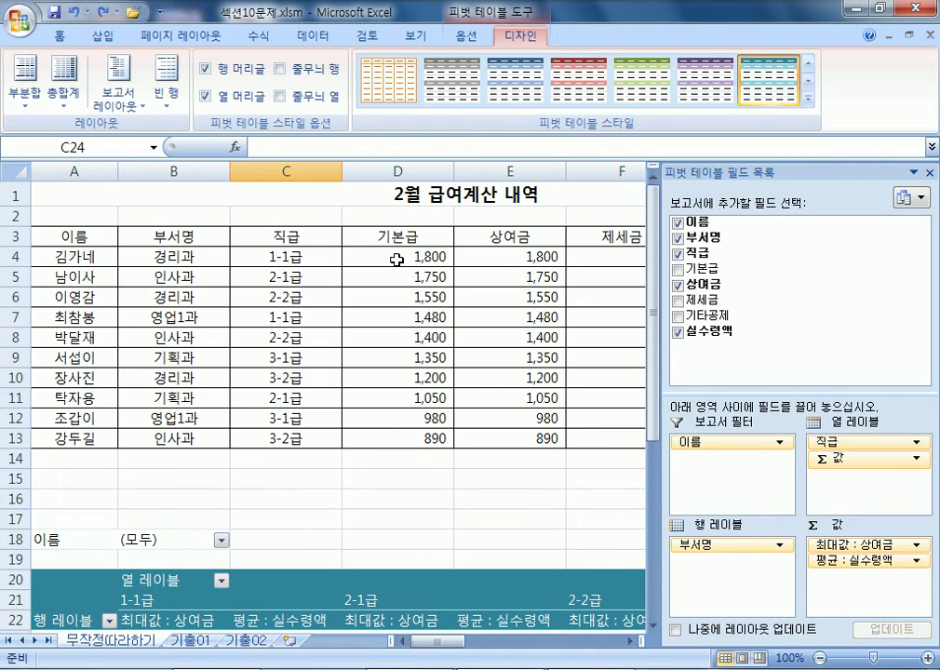
left_click(390, 256)
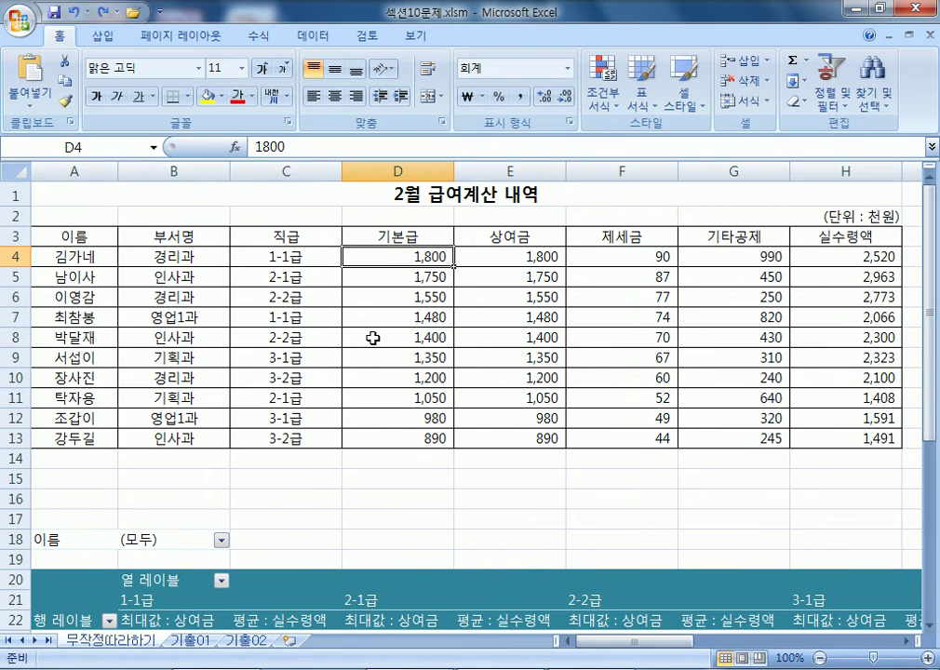
scroll(316, 395, "down", 4)
scroll(224, 386, "up", 4)
left_click(487, 256)
scroll(346, 403, "down", 3)
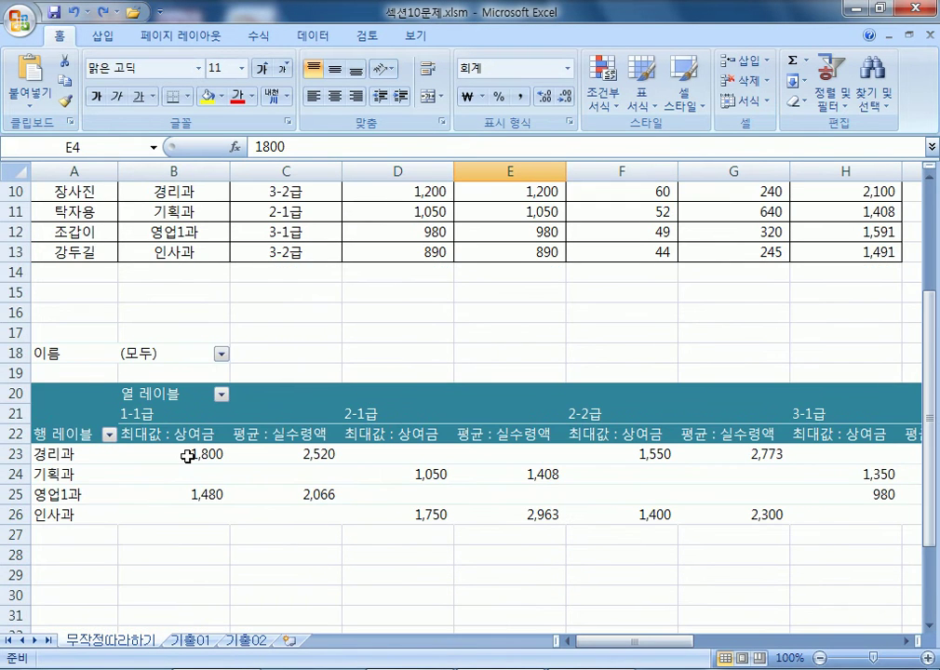
scroll(188, 456, "up", 3)
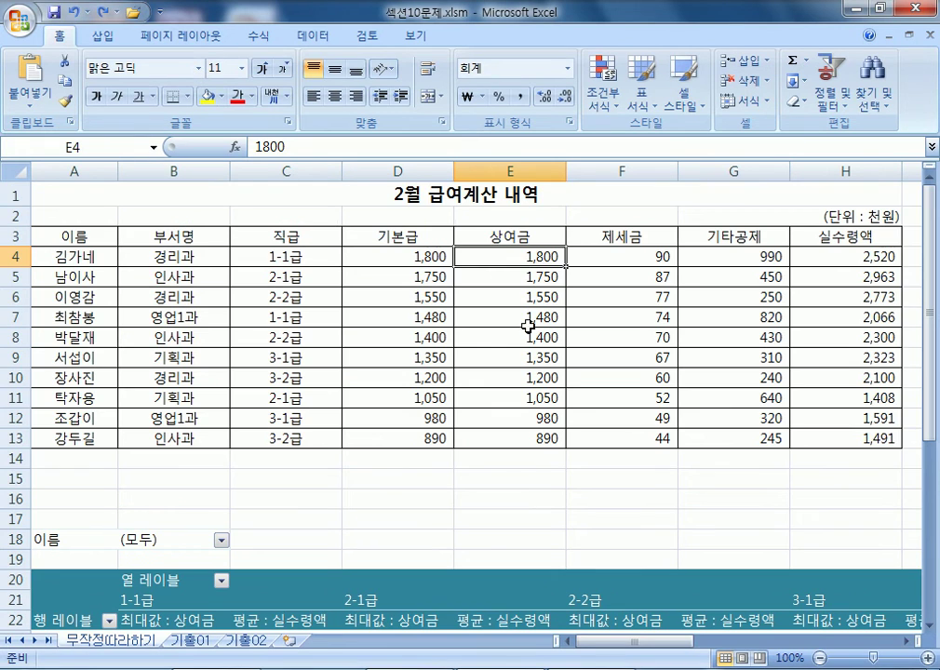
Step: Set the source 상여금 value in E4 to 180000000
double_click(538, 256)
type("00000")
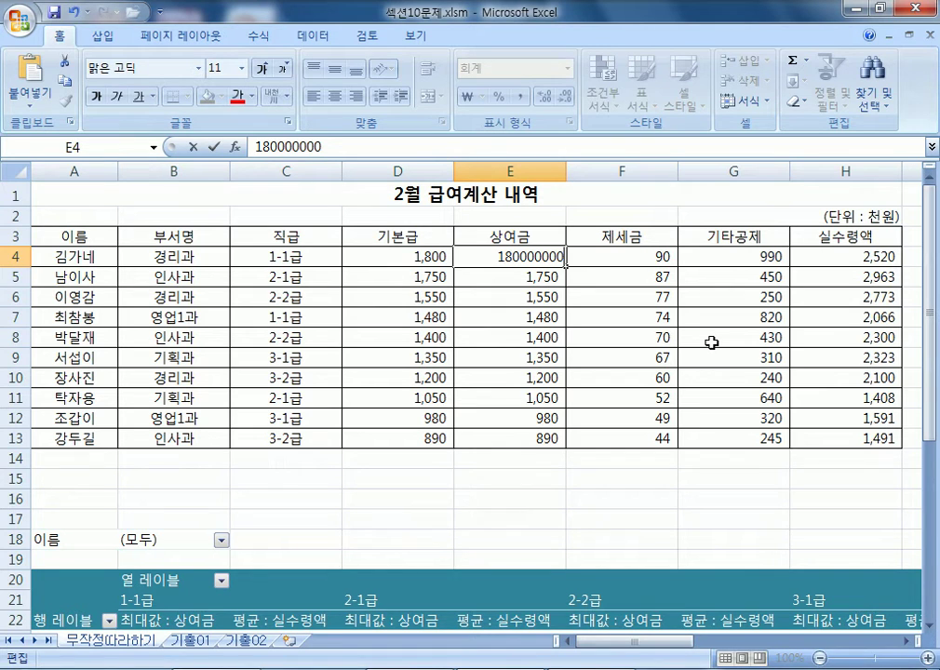
key("Return")
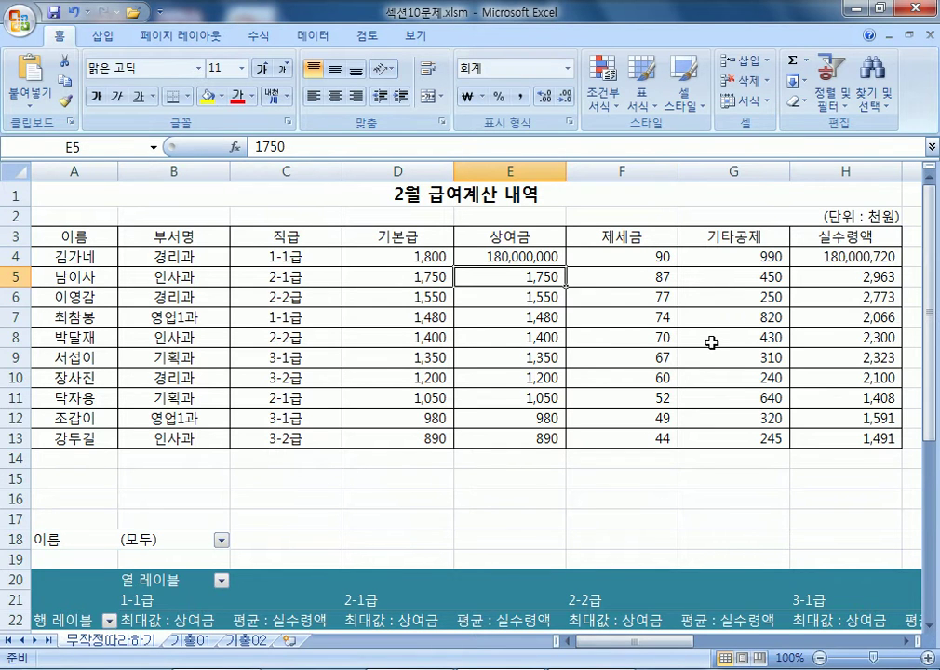
Step: Refresh the pivot table so it picks up the changed 상여금 value from source cell E4
left_click(524, 260)
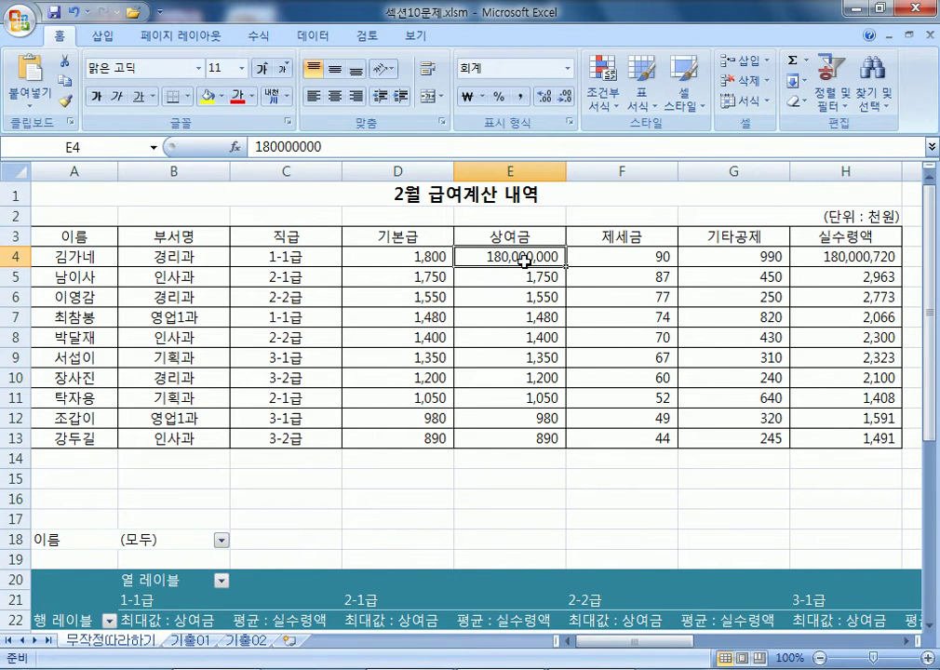
scroll(524, 259, "down", 4)
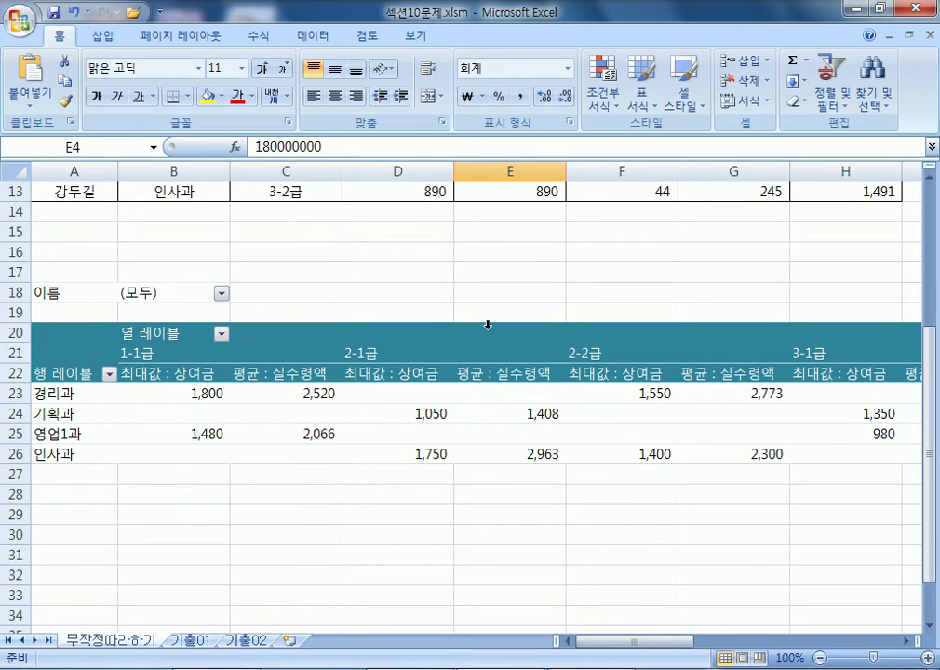
left_click(279, 413)
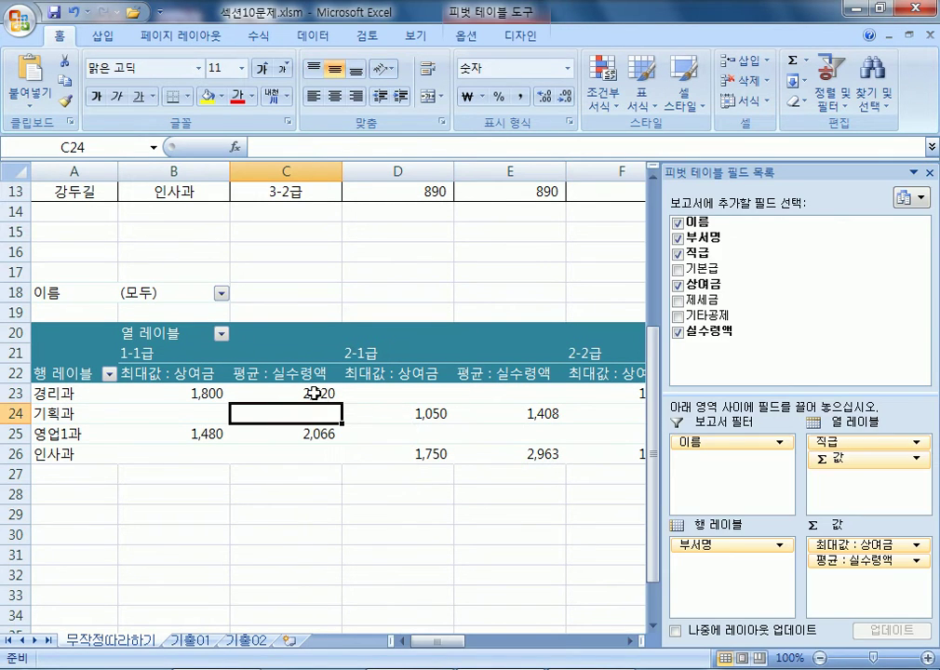
left_click(466, 36)
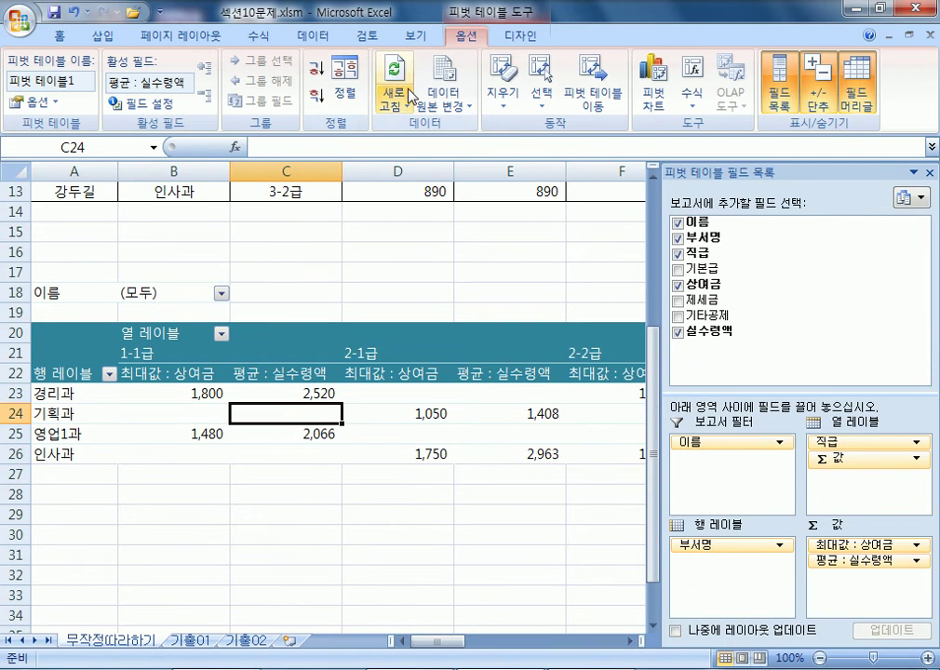
left_click(398, 82)
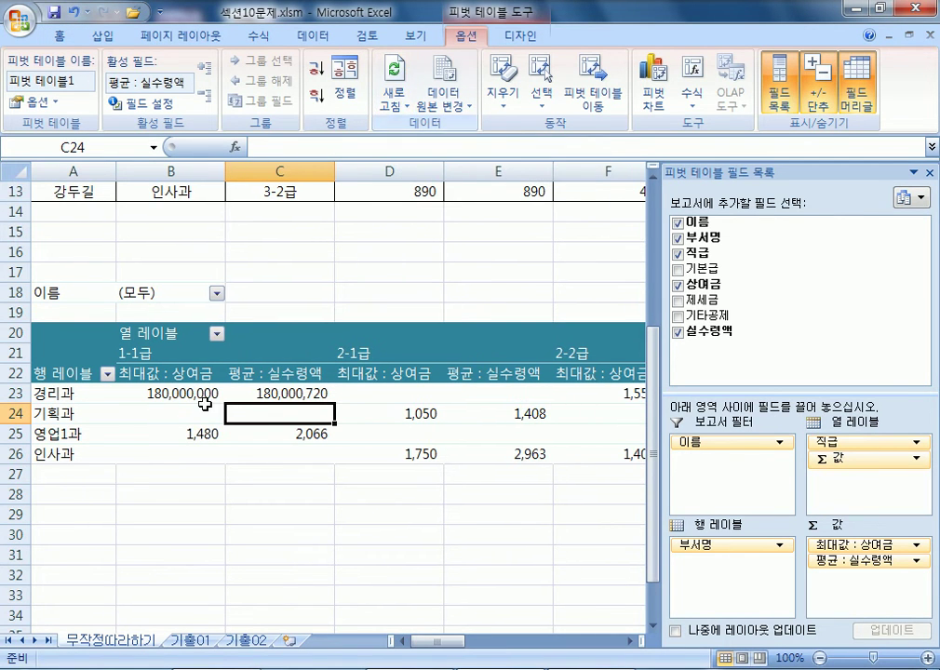
mouse_move(179, 398)
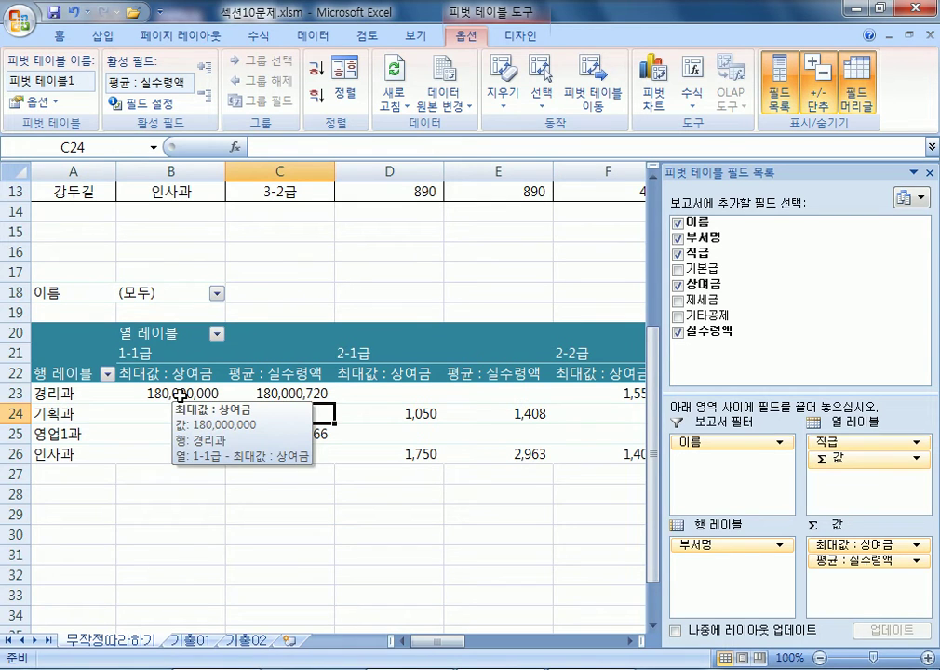
Step: Set the source 상여금 value in E4 back to 1800
scroll(179, 398, "up", 4)
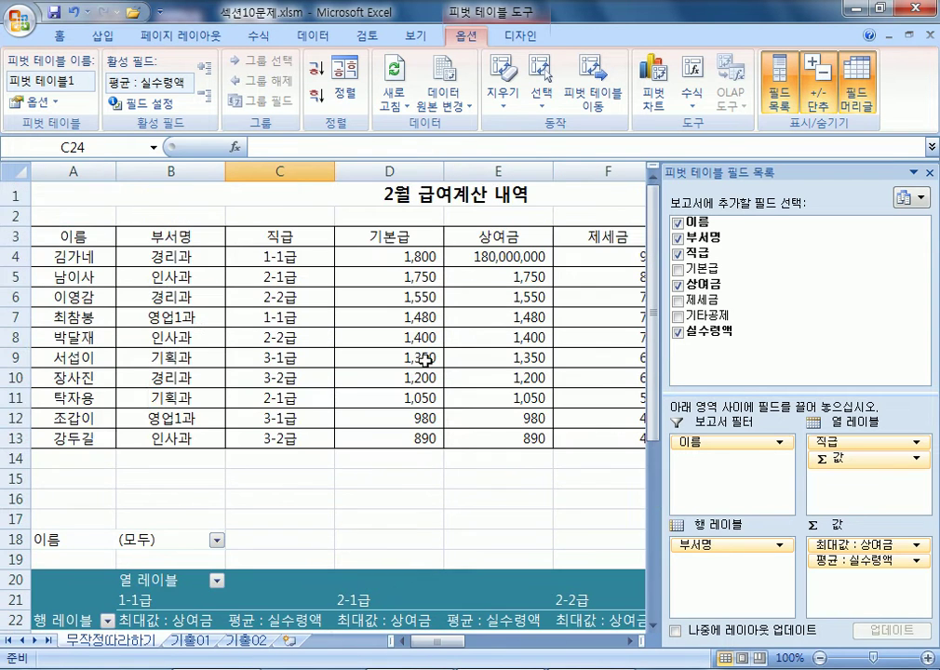
double_click(488, 257)
left_click_drag(514, 258, 611, 269)
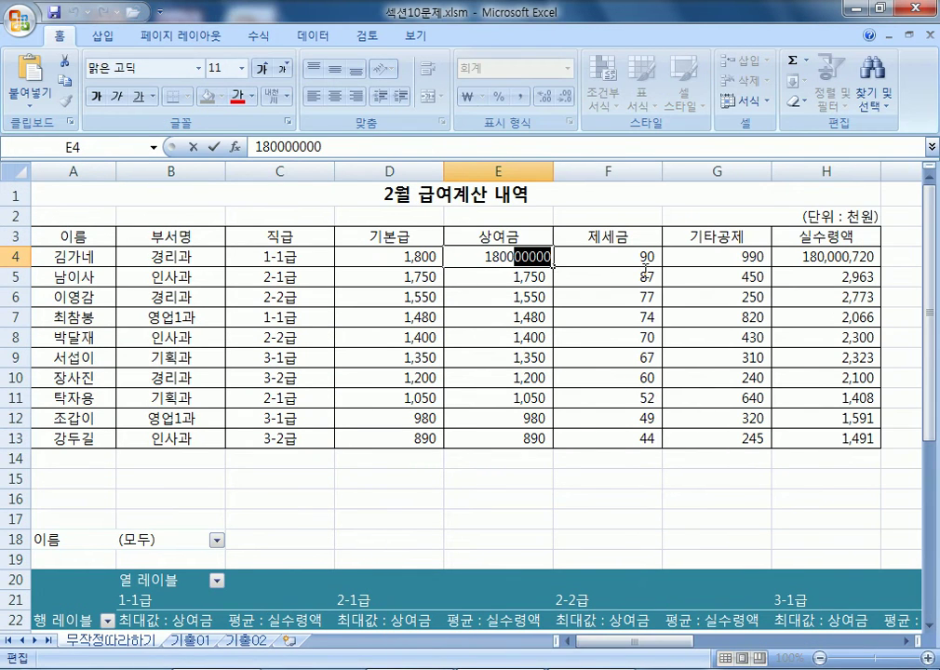
key("BackSpace")
key("Return")
left_click(527, 253)
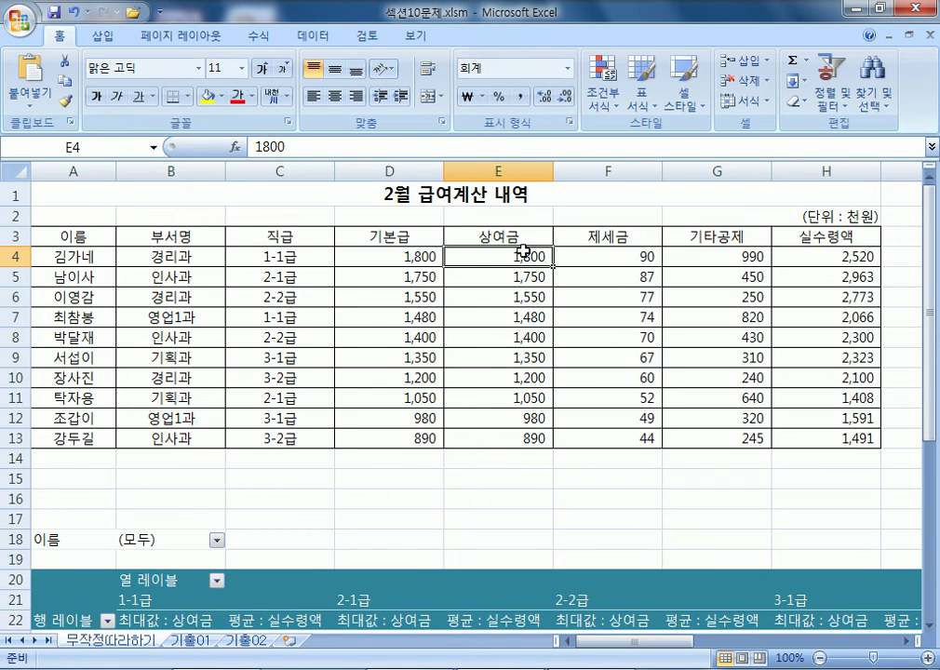
Step: Refresh the pivot table again to reflect the restored source value
scroll(342, 361, "down", 5)
left_click(231, 353)
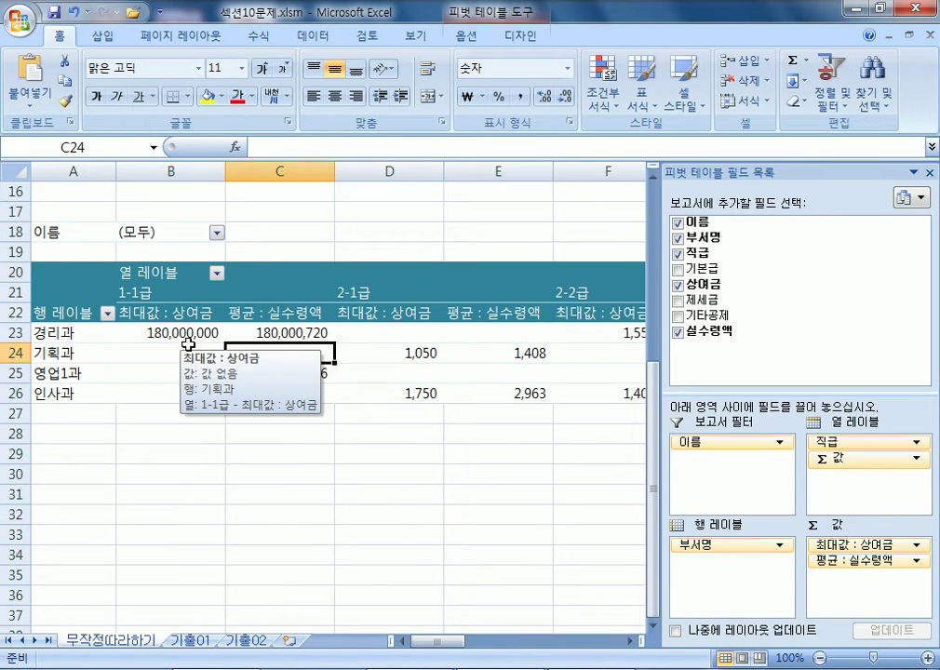
left_click(469, 37)
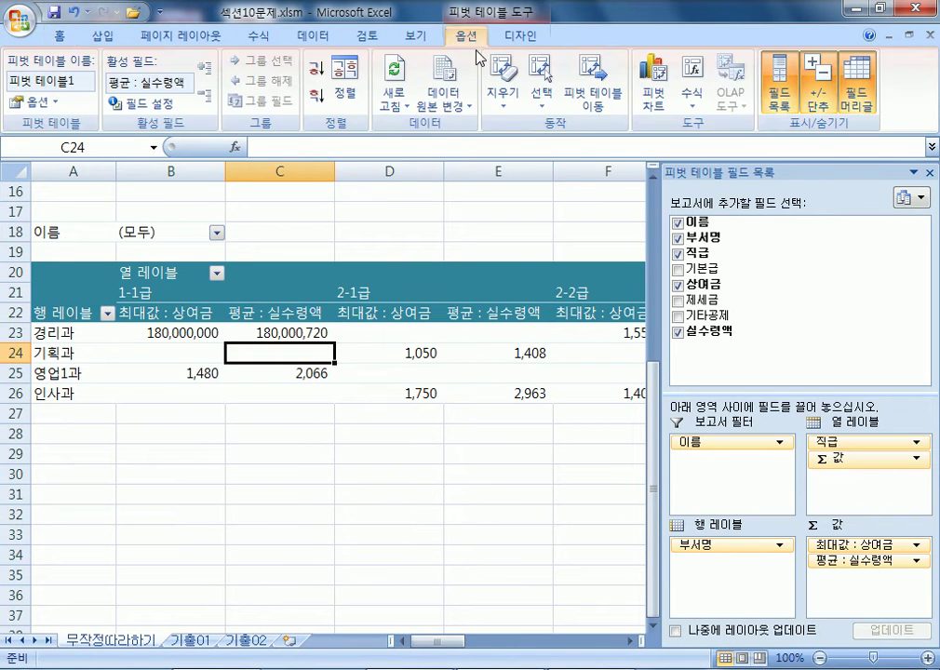
left_click(396, 75)
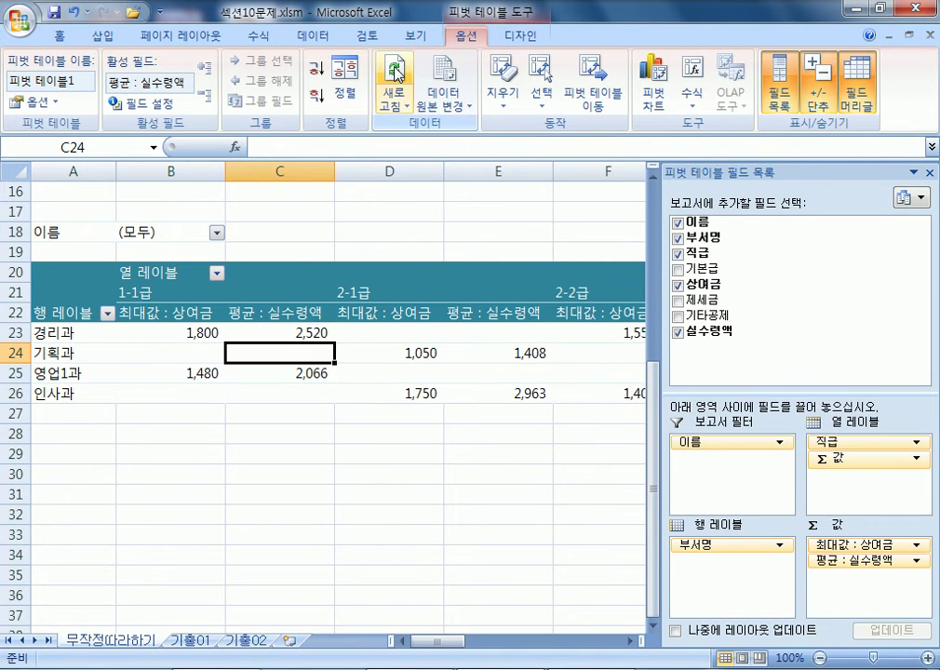
mouse_move(290, 347)
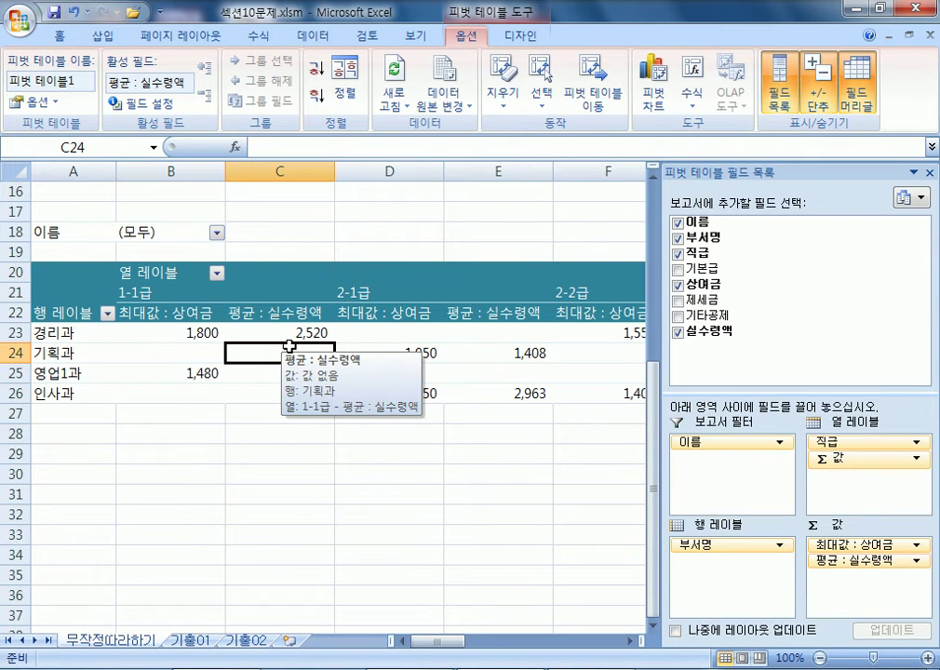
Step: Switch to the 기출01 sheet and select the sales table A3:G15
left_click(190, 641)
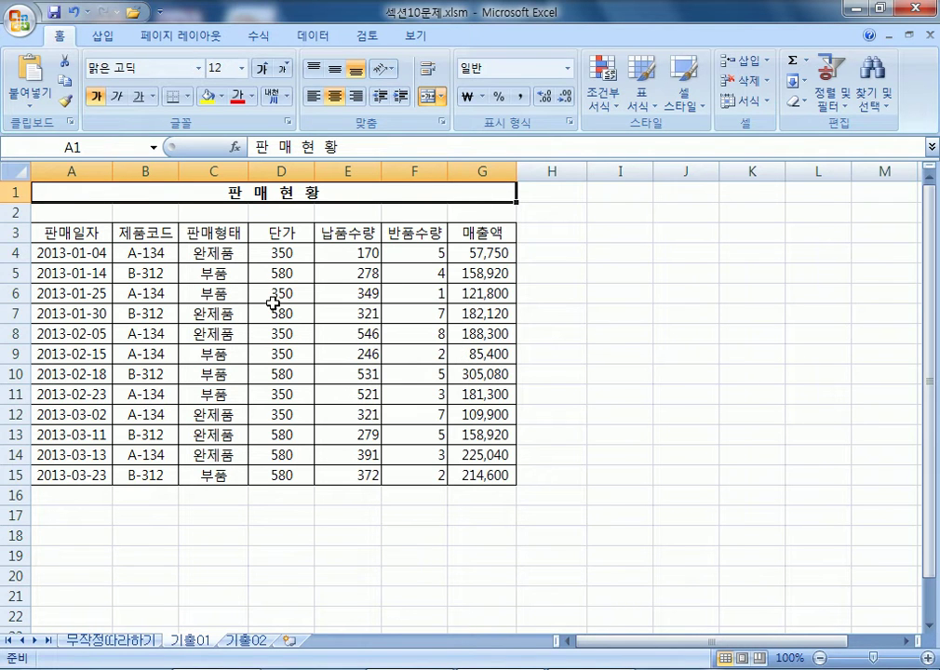
left_click(49, 232)
left_click(42, 191)
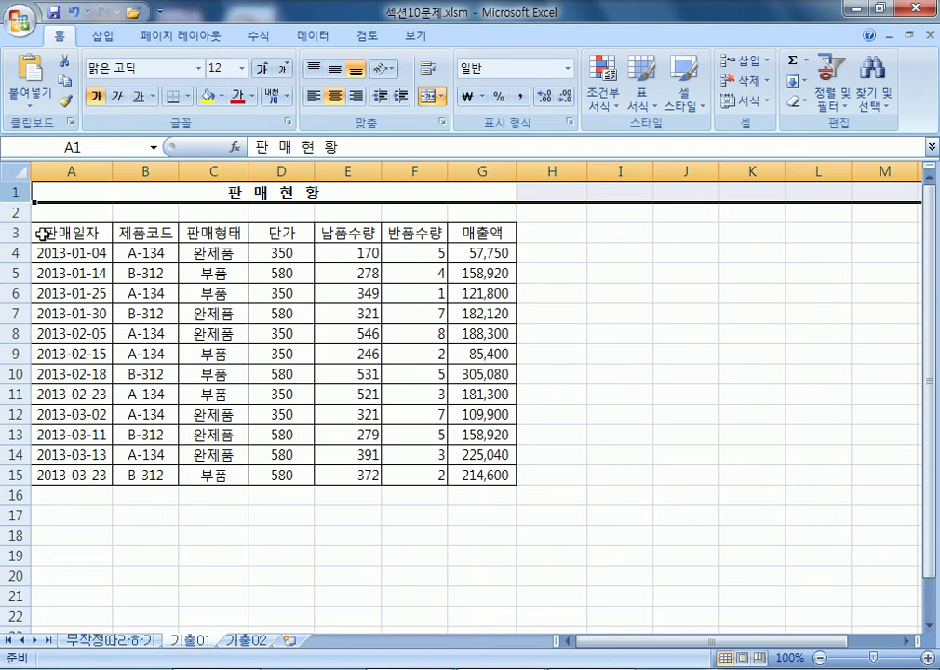
left_click_drag(51, 232, 459, 478)
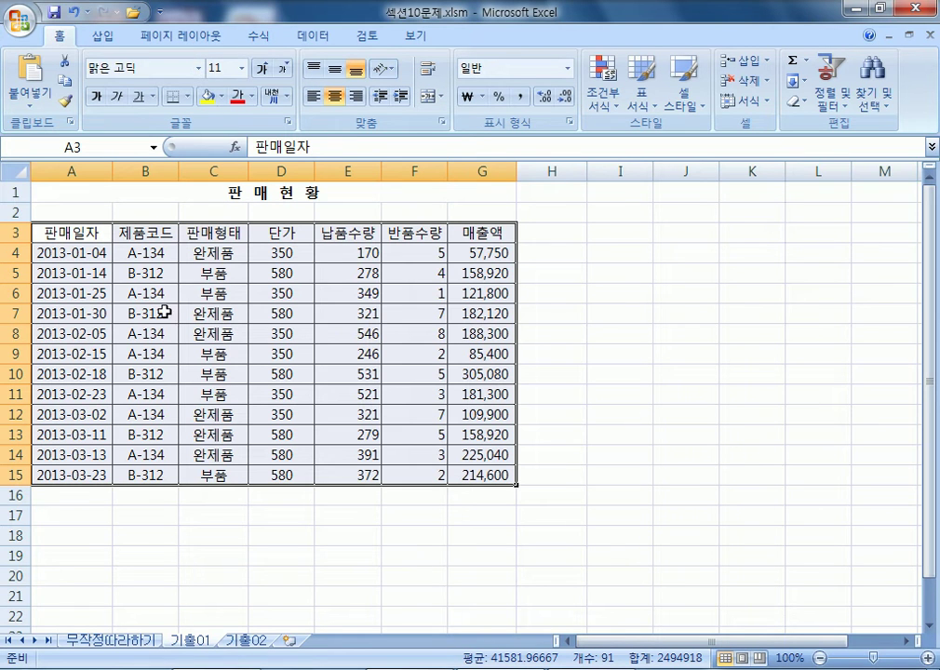
left_click(254, 267)
left_click(101, 36)
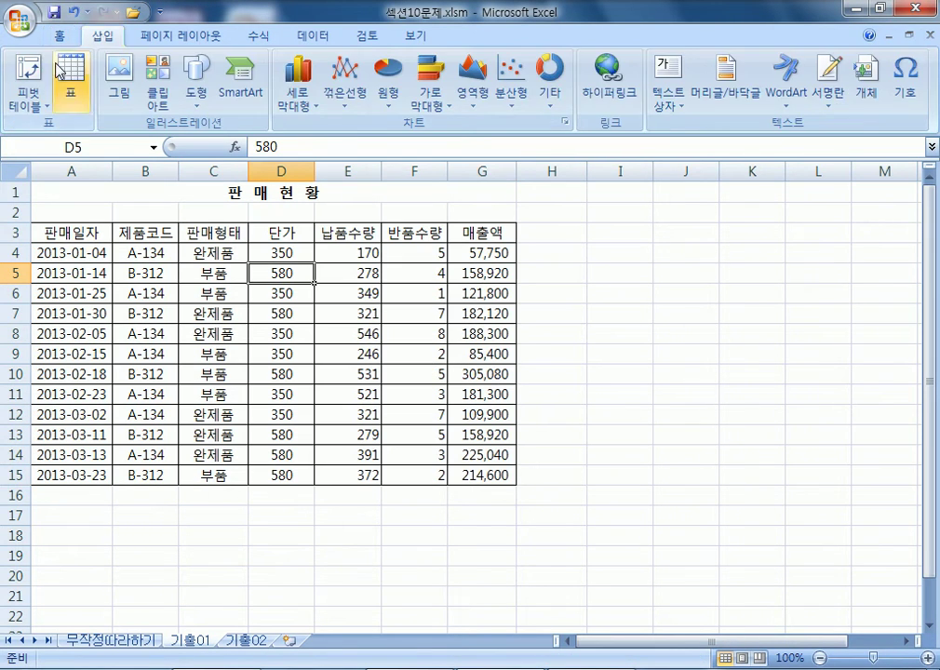
left_click(30, 70)
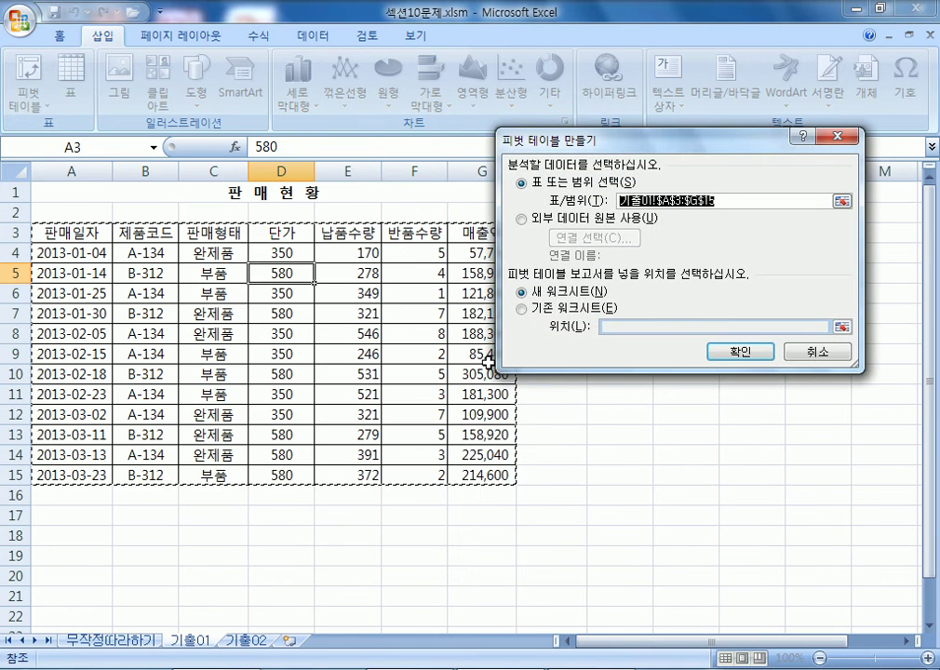
left_click(812, 354)
Step: Insert a pivot table from the range A3:G15 at cell A21 of the existing 기출01 worksheet
left_click_drag(65, 239, 472, 481)
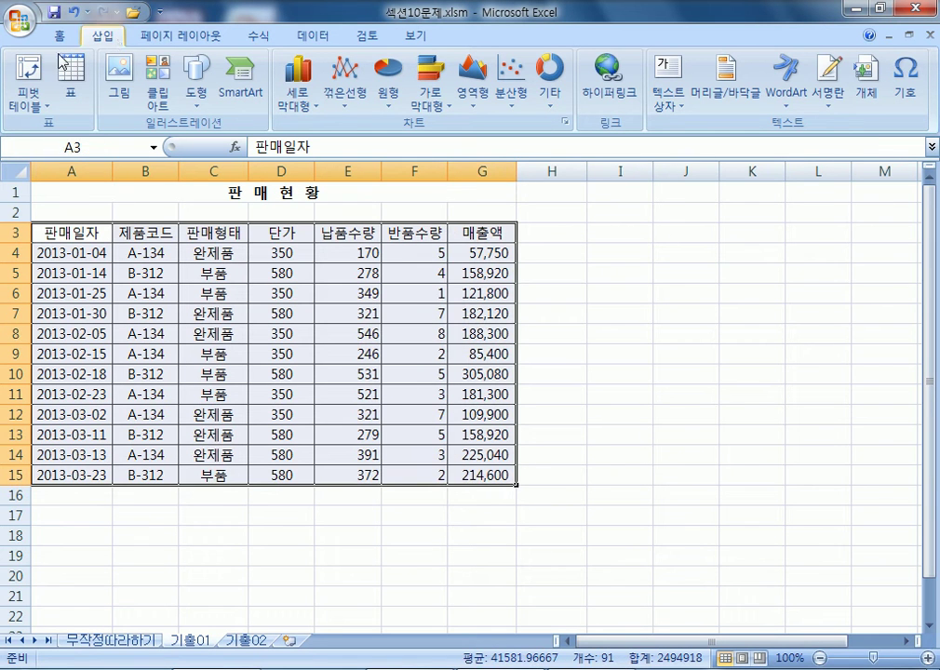
left_click(26, 73)
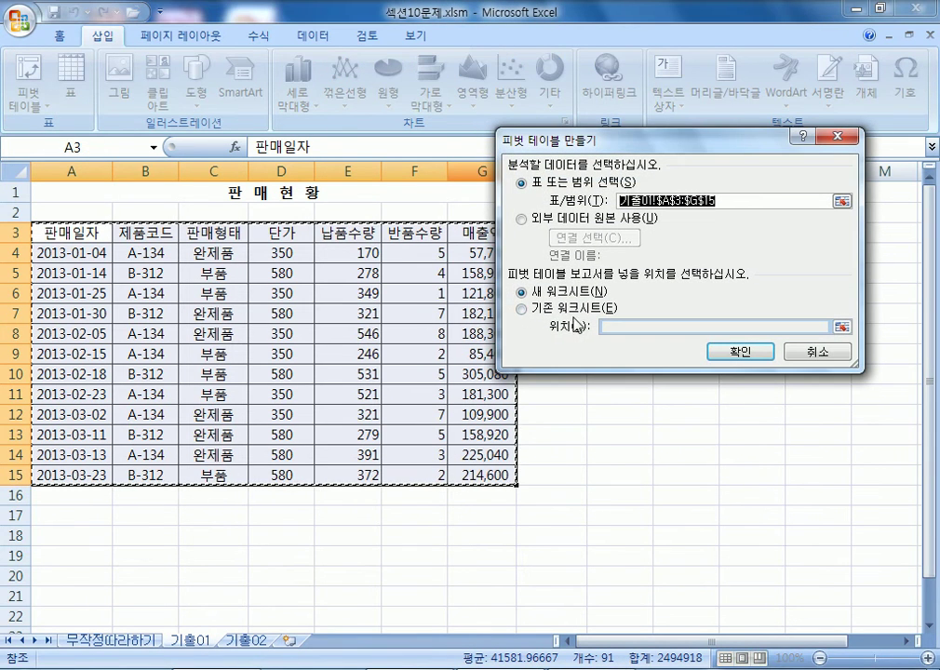
left_click(566, 317)
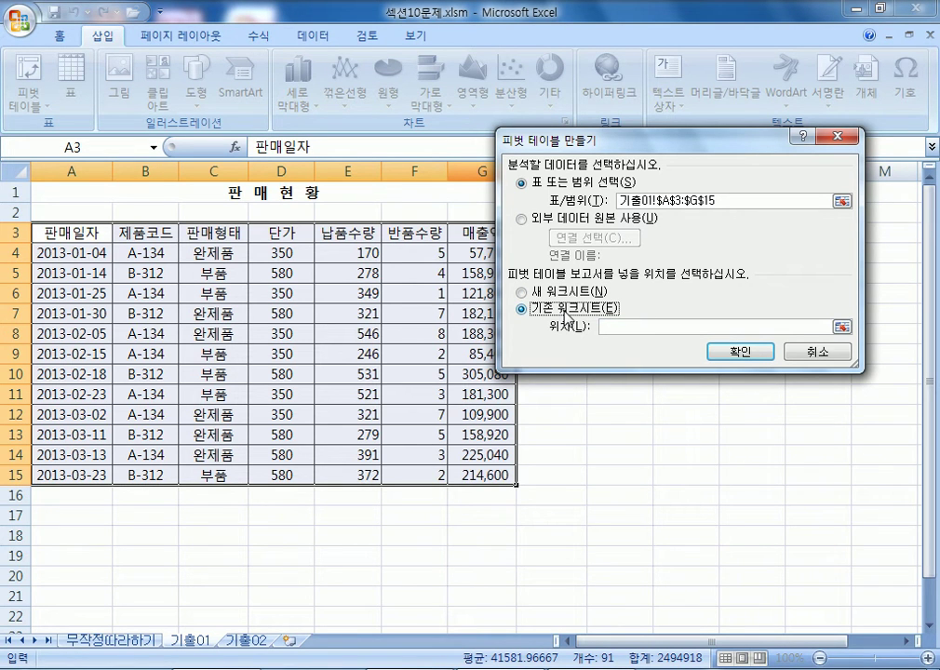
left_click(63, 595)
scroll(84, 549, "down", 3)
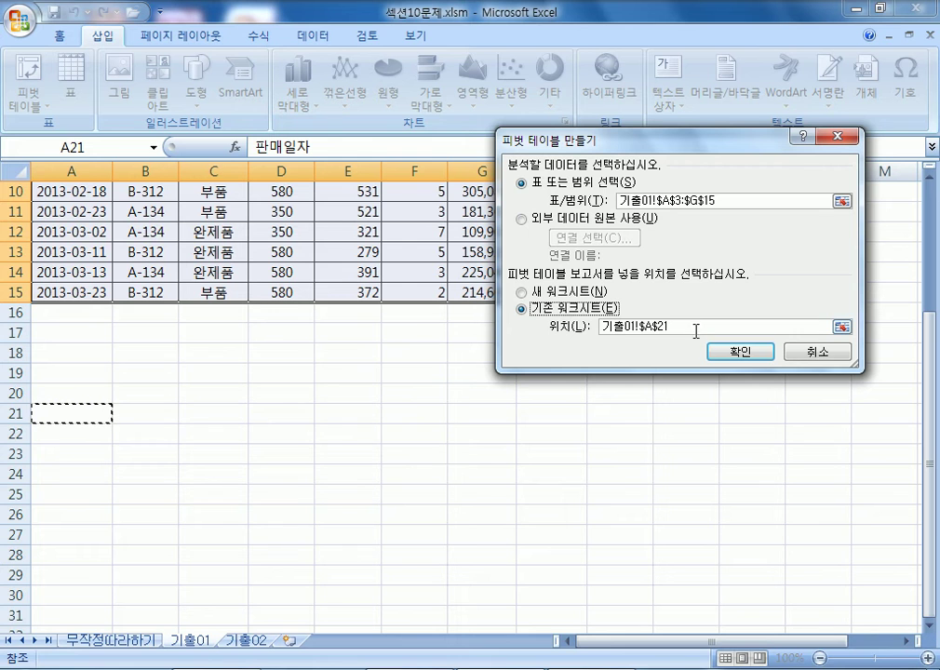
left_click(732, 354)
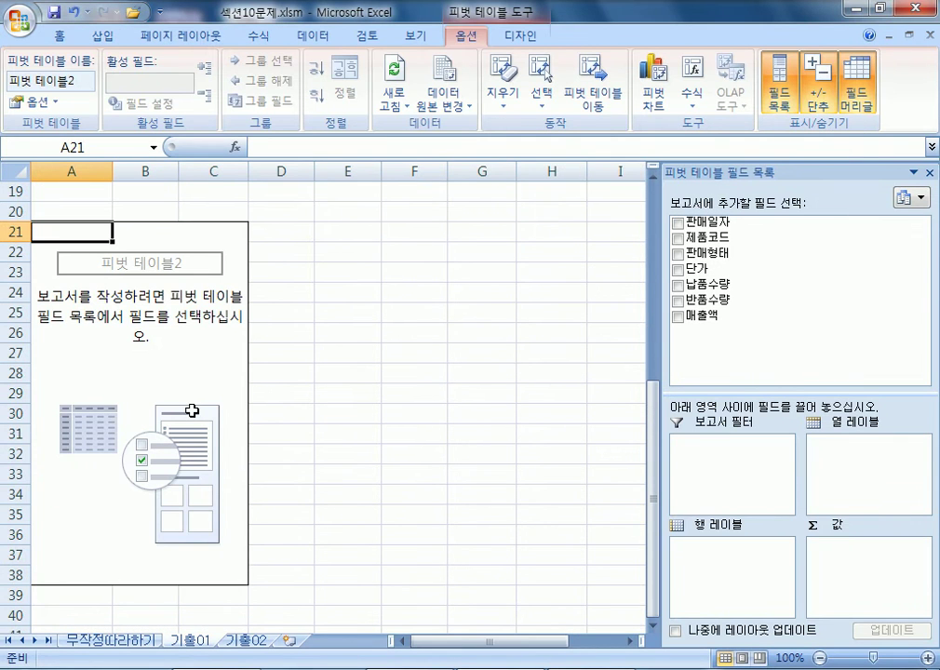
Step: Undock the pivot table field list so it floats over the worksheet and adjust its section heights
left_click_drag(806, 399, 810, 361)
left_click_drag(760, 177, 593, 78)
left_click_drag(597, 215, 600, 235)
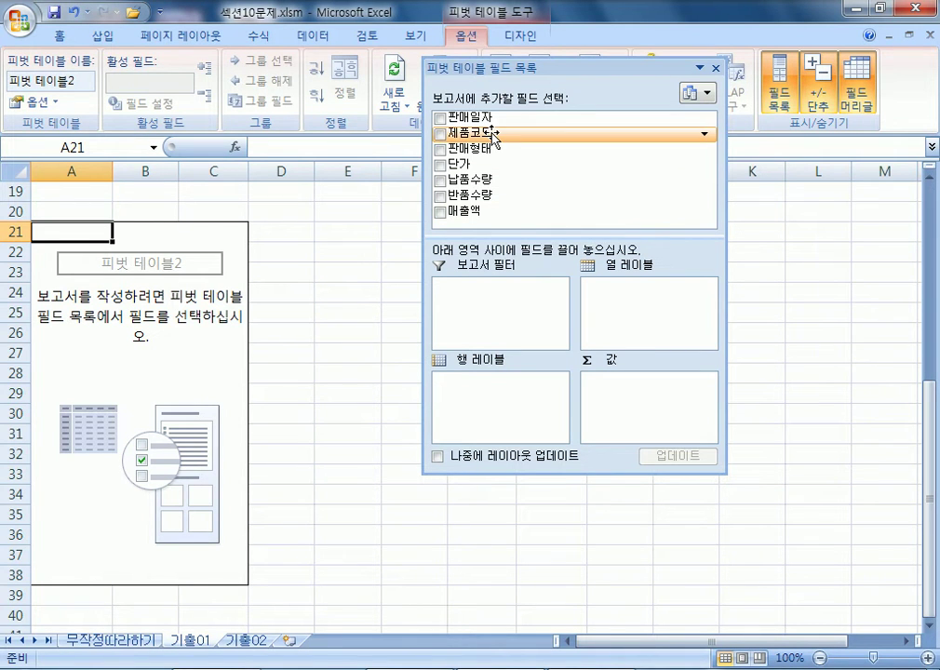
Step: Place 제품코드 in the report filter, 판매일자 in the row labels and 판매형태 in the column labels
left_click_drag(493, 138, 529, 314)
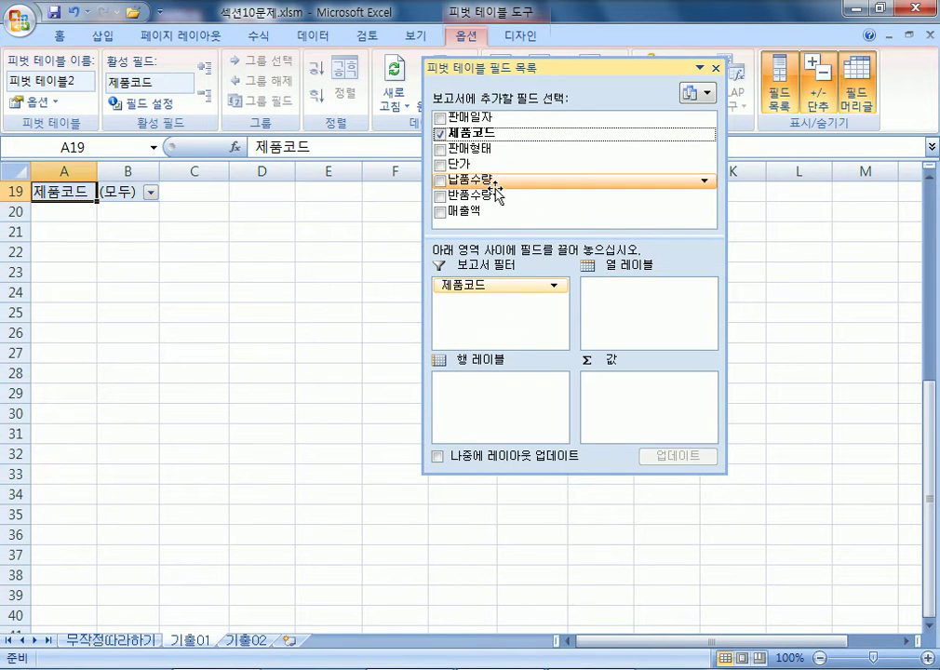
left_click_drag(541, 118, 499, 406)
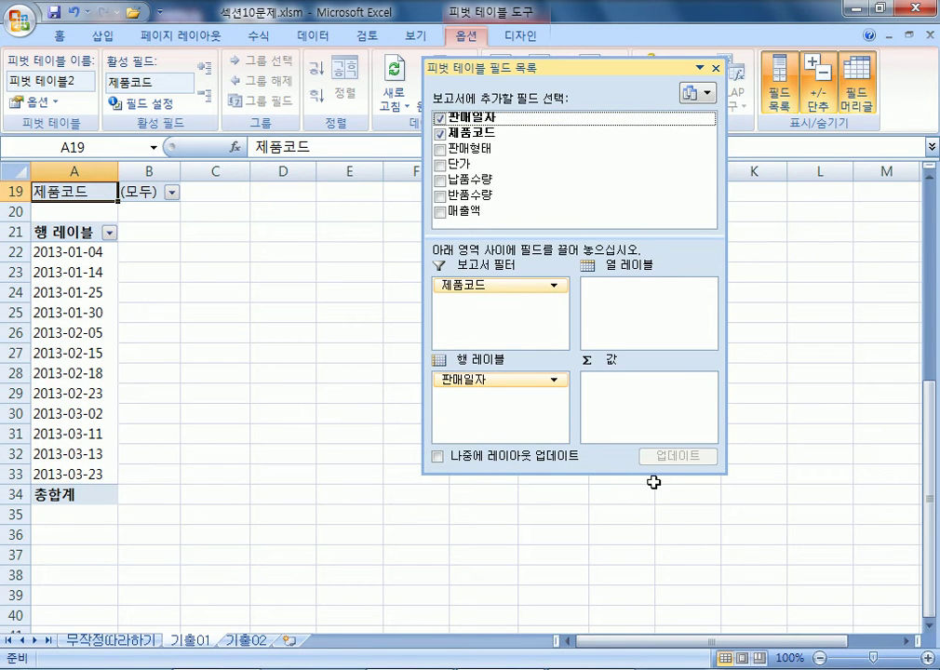
left_click_drag(501, 155, 652, 317)
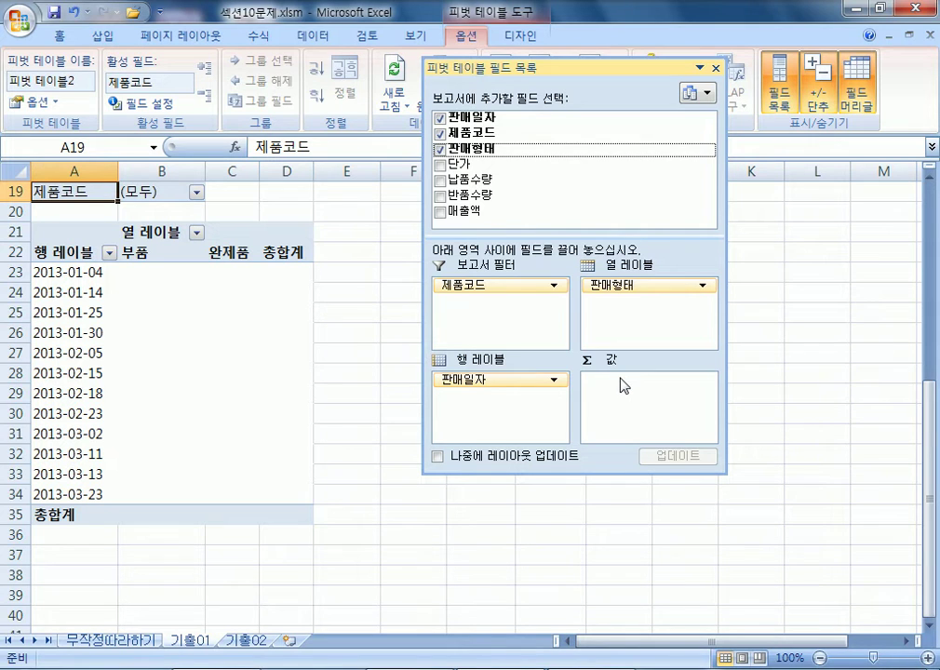
Step: Add 납품수량 and 반품수량 as value fields and shift the floating field list away from the pivot table
left_click_drag(458, 180, 649, 419)
left_click_drag(458, 198, 633, 430)
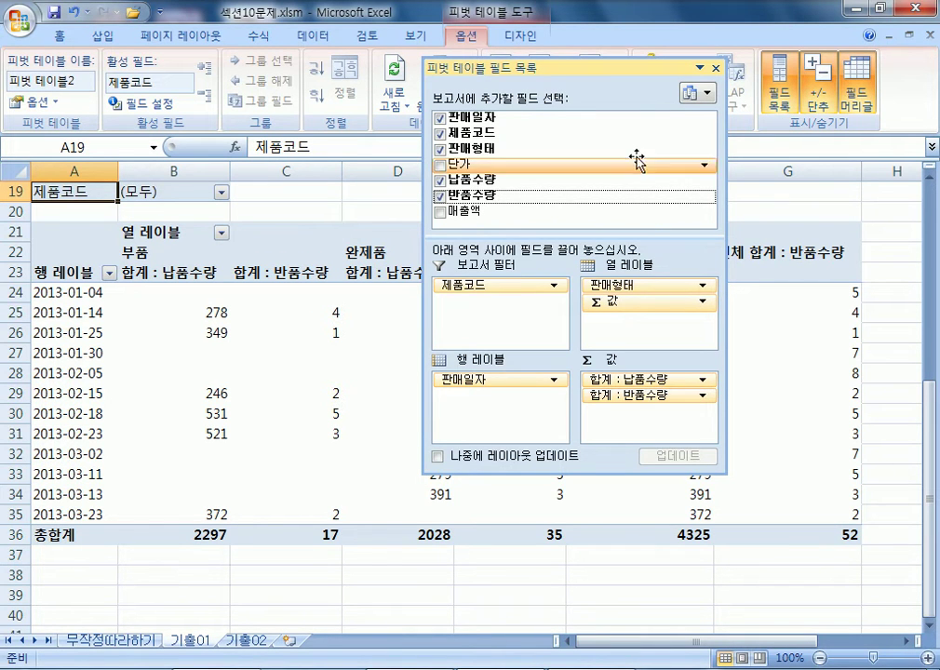
left_click_drag(615, 69, 757, 38)
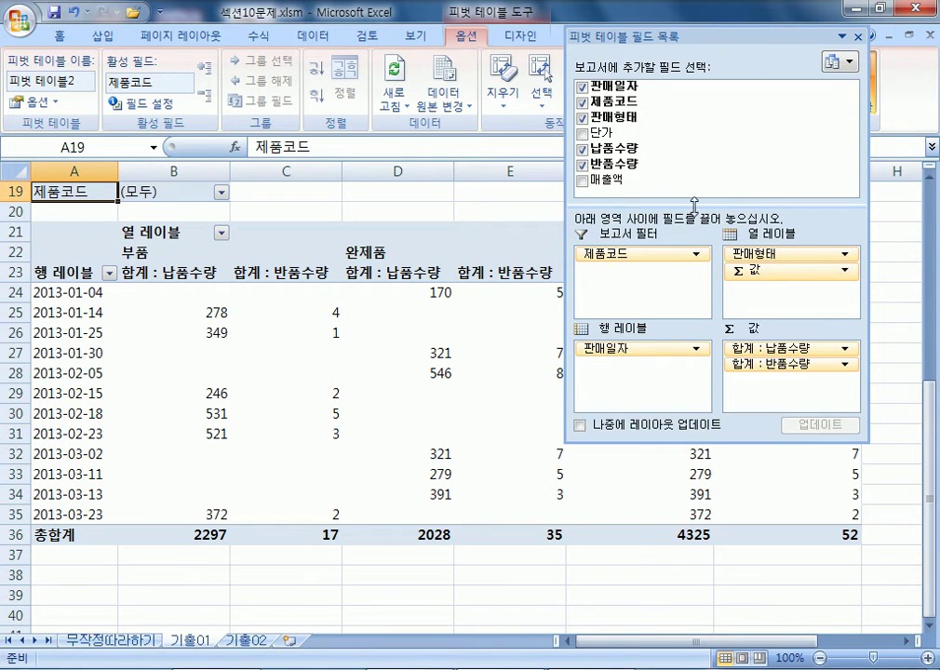
Step: Try the Σ 값 field in the row labels and return it to the column labels
left_click(769, 271)
left_click(772, 270)
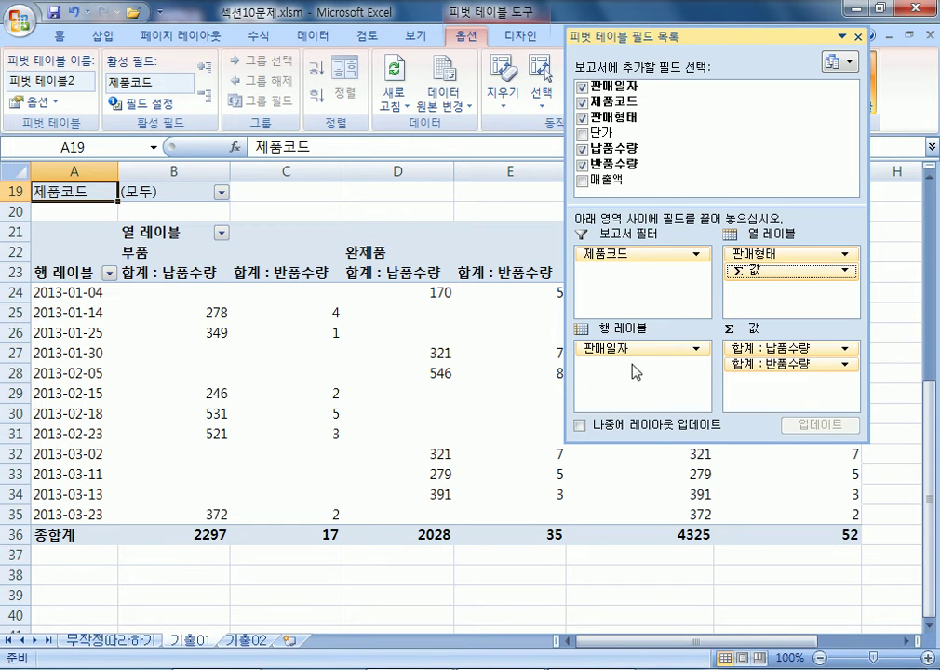
left_click_drag(773, 273, 636, 370)
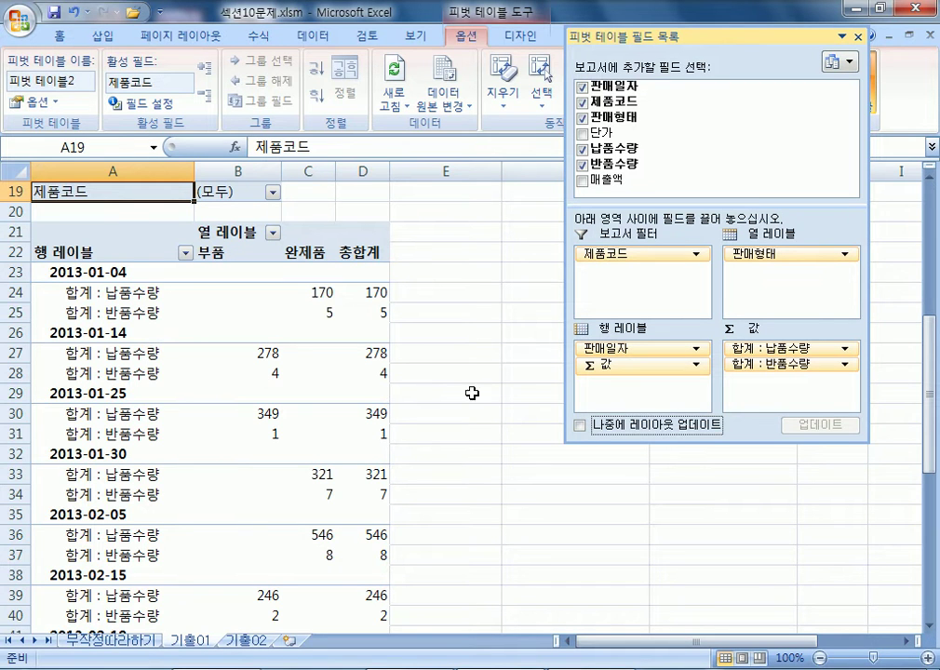
left_click_drag(626, 370, 780, 271)
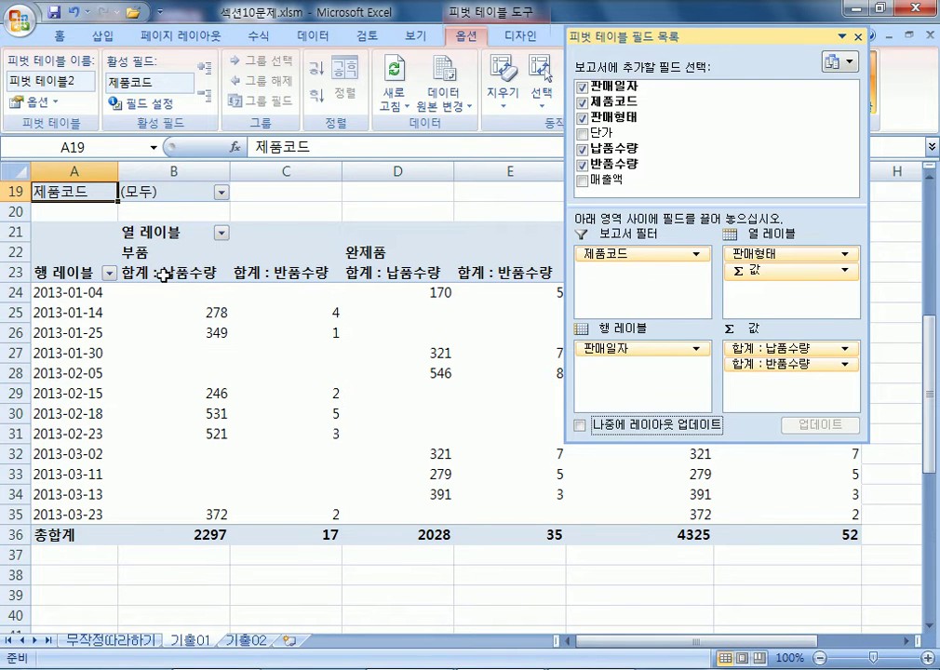
Step: Compare the 부품 and 완제품 quantities in the column layout and move Σ 값 to the row labels below 판매일자
left_click(209, 253)
left_click(355, 252)
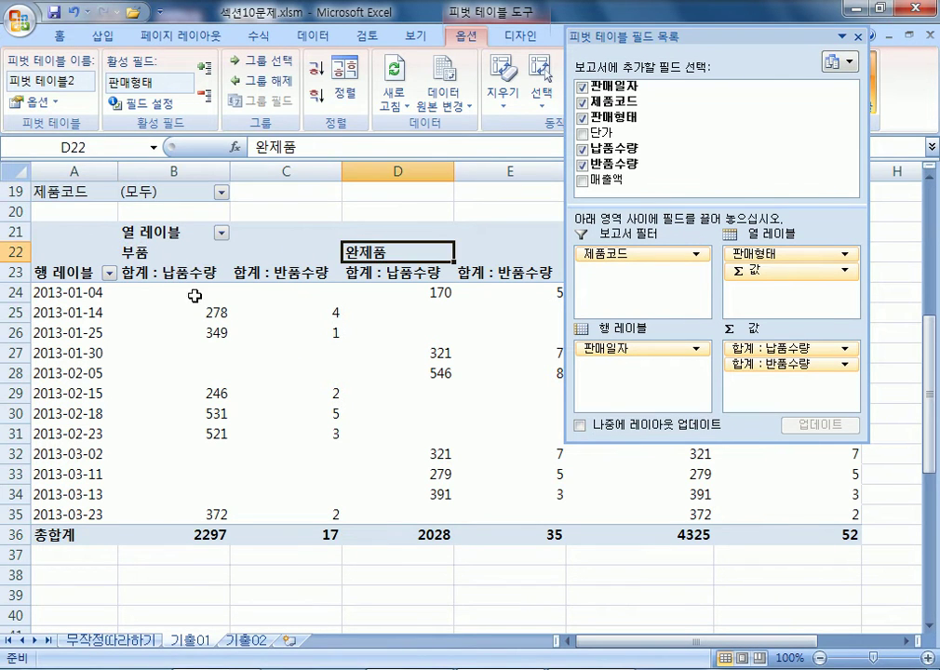
left_click(219, 312)
left_click(400, 313)
left_click(429, 292)
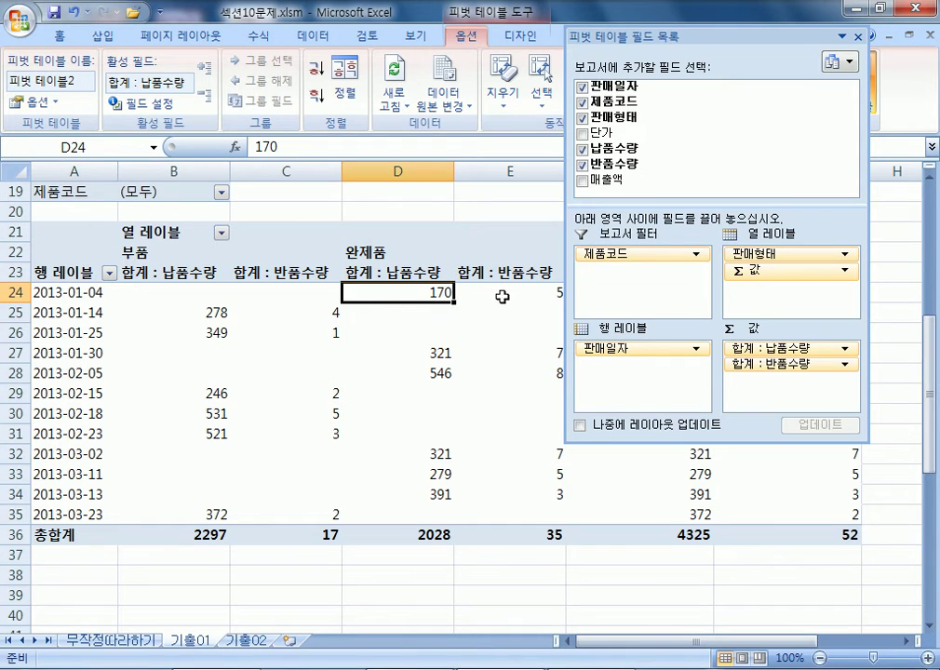
left_click(766, 272)
left_click(610, 370)
left_click_drag(738, 271, 642, 389)
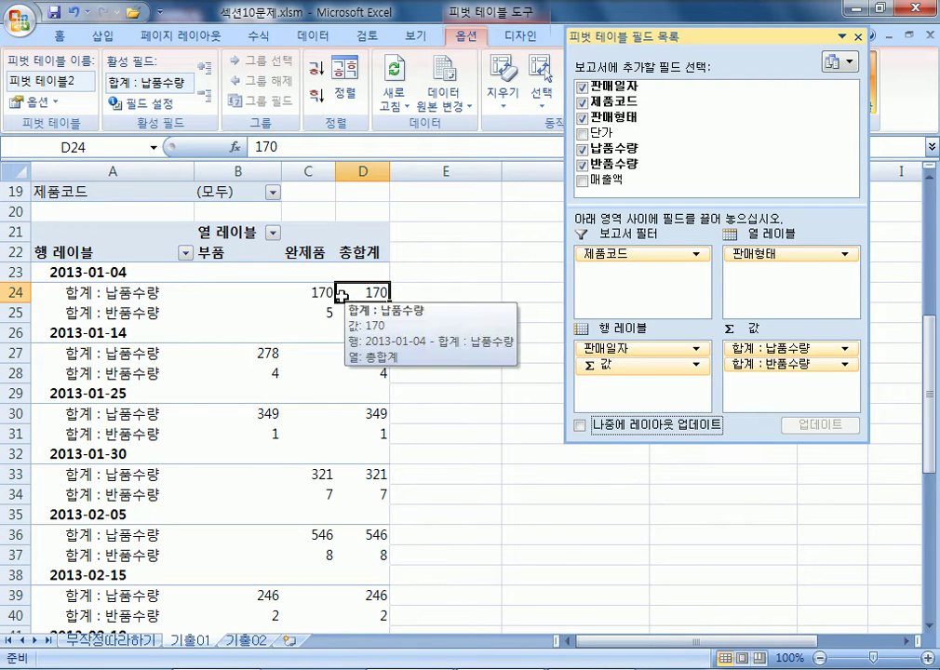
Step: Dock the pivot table field list and set the pivot table's report layout to outline form (개요 형식으로 표시)
left_click(69, 271)
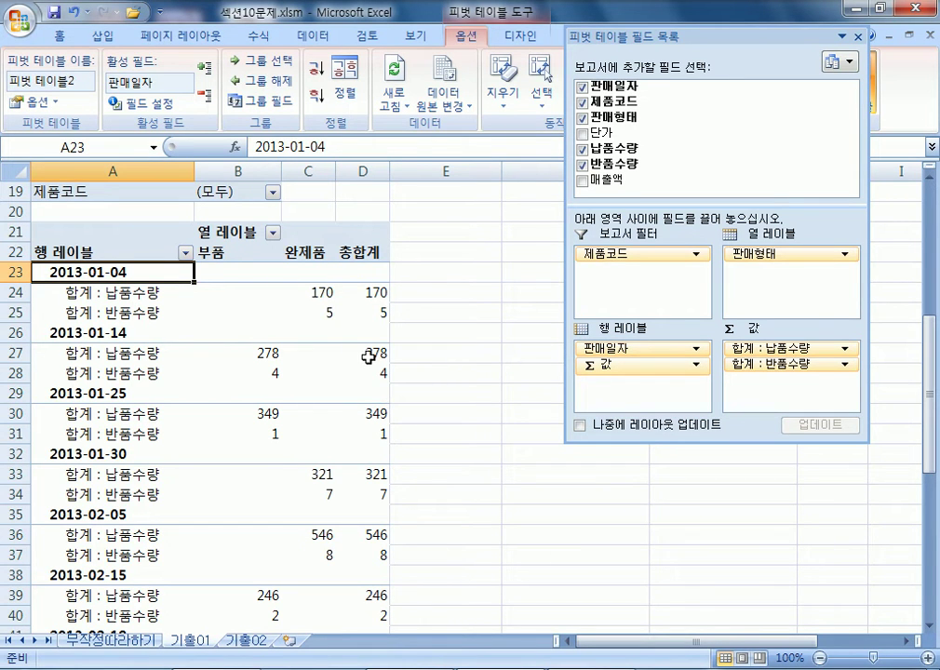
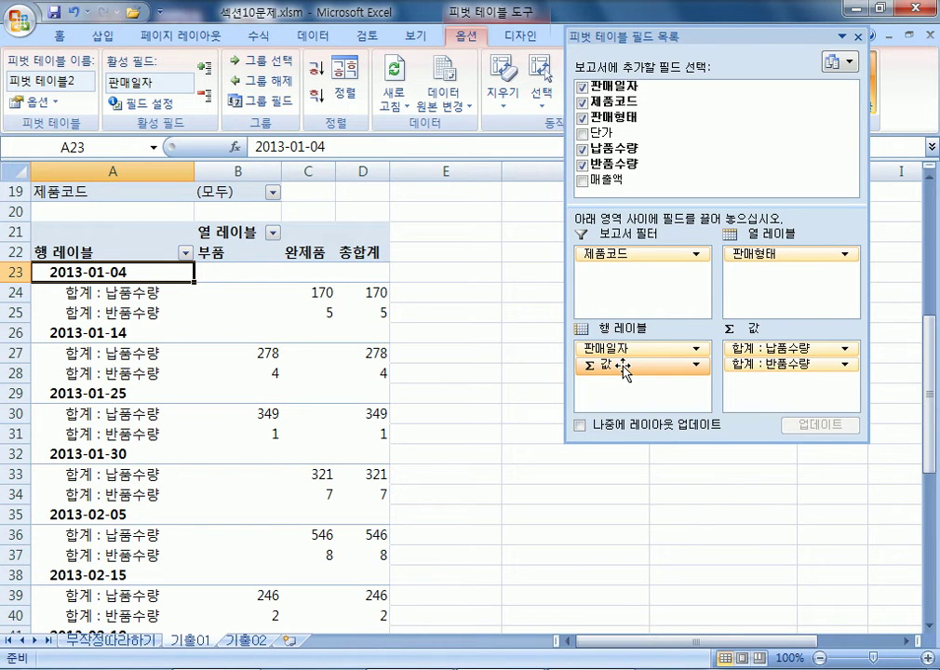
double_click(651, 37)
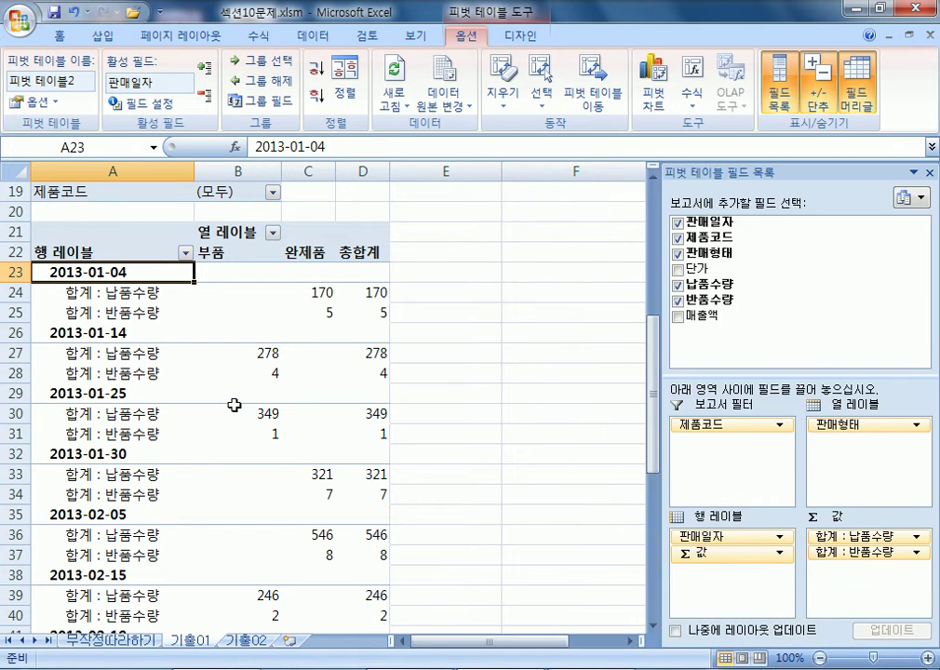
left_click(520, 38)
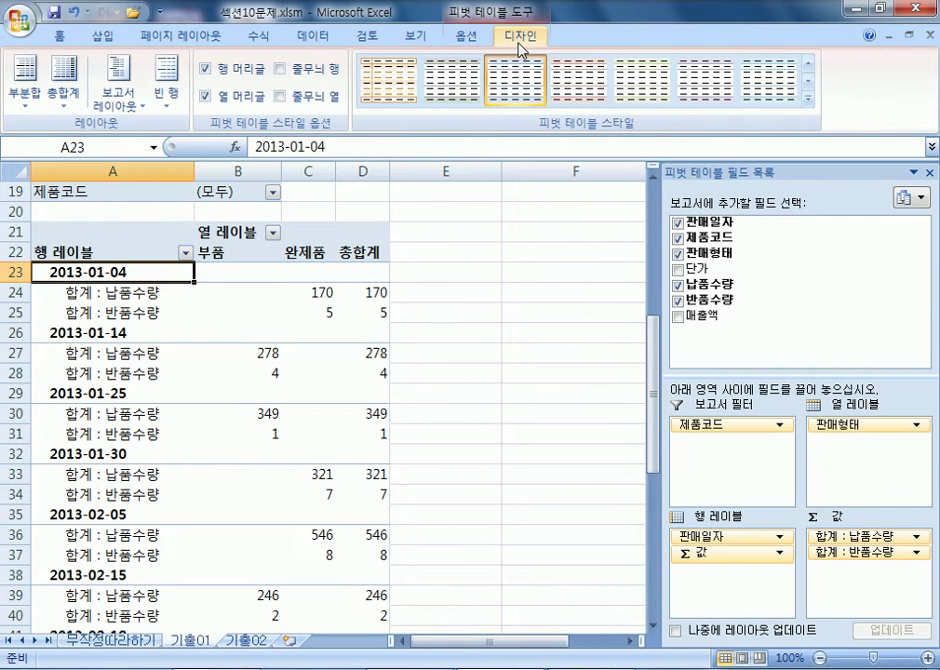
left_click(465, 37)
left_click(518, 37)
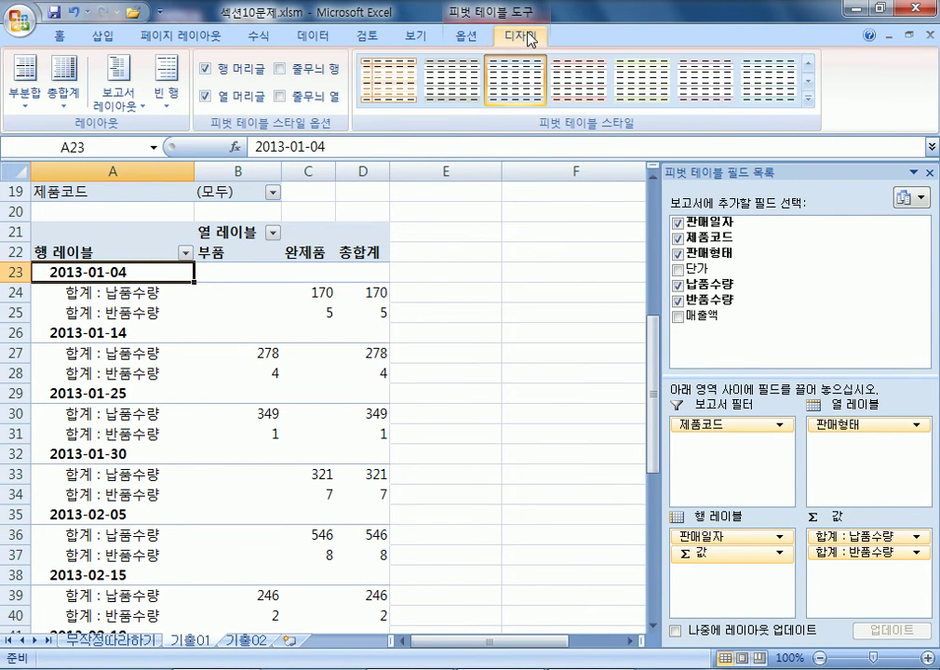
left_click(125, 106)
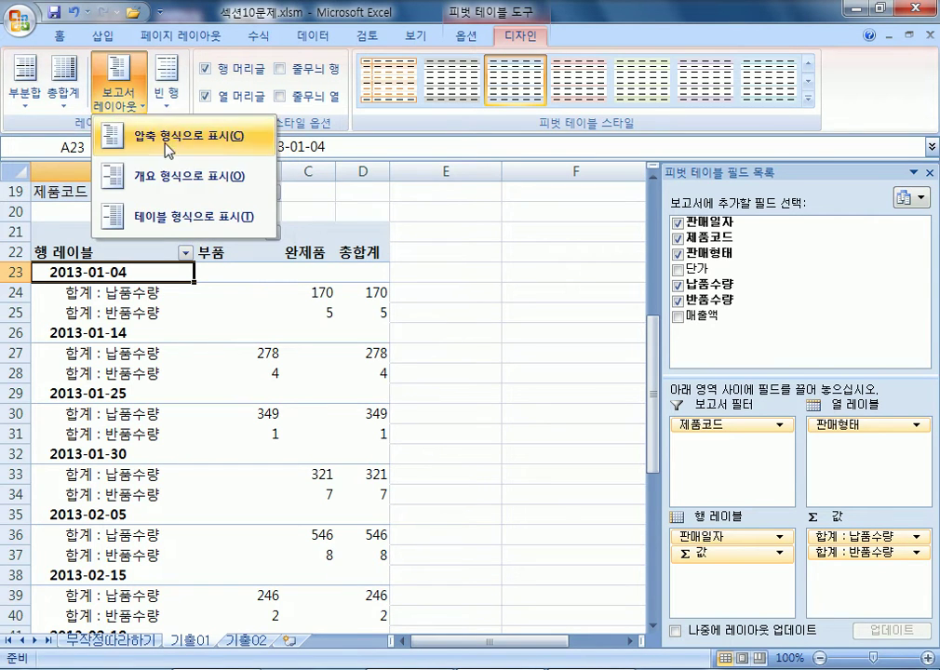
left_click(173, 181)
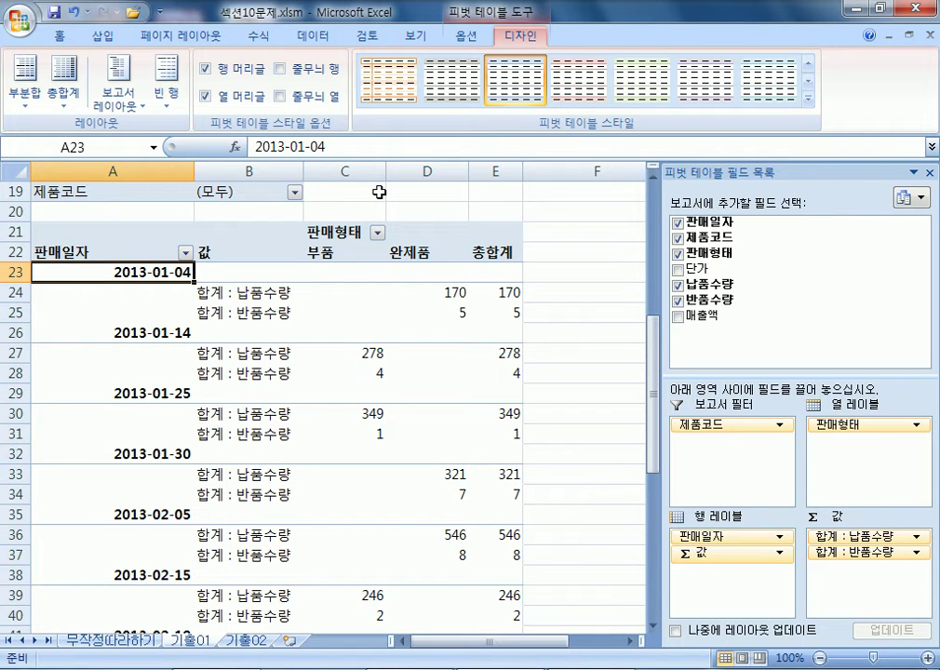
left_click(120, 105)
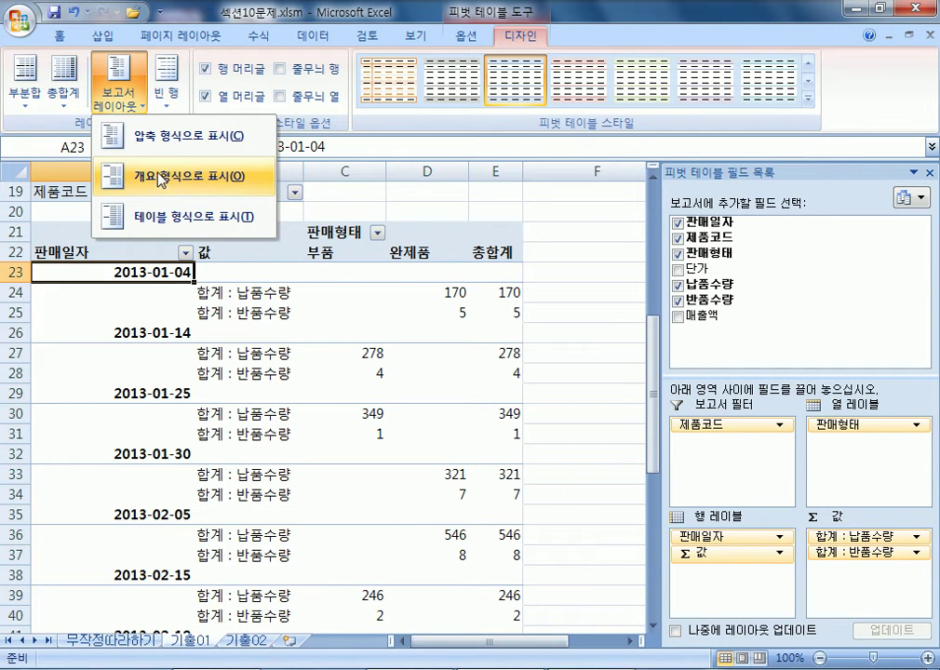
left_click(130, 97)
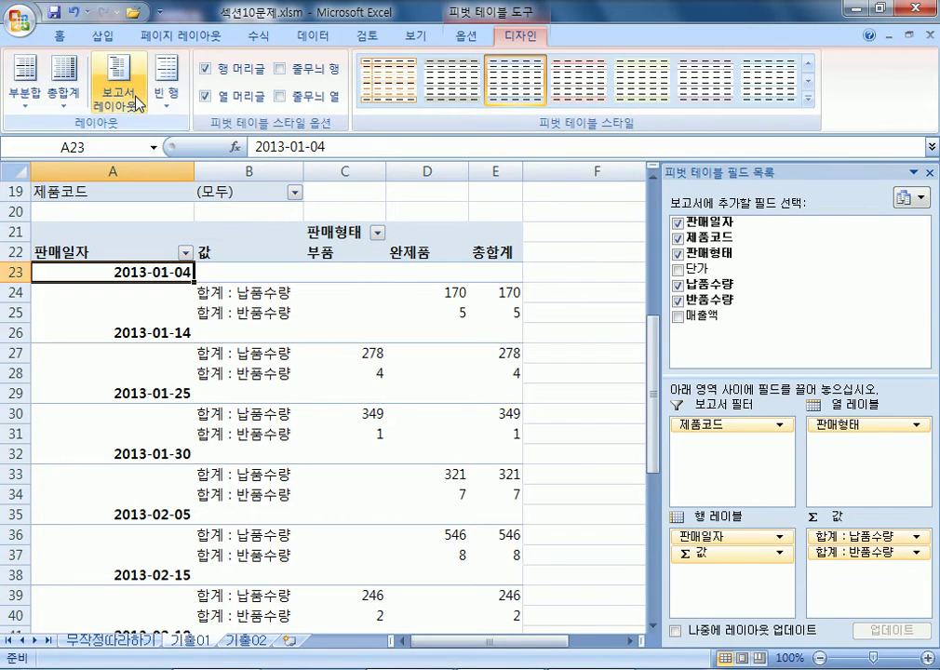
left_click(470, 36)
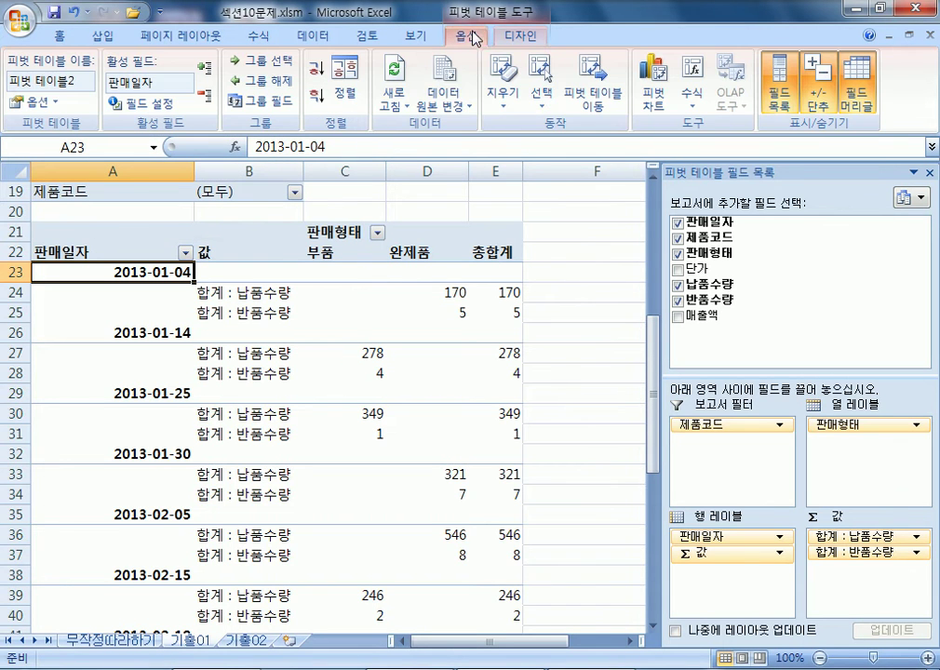
left_click(524, 37)
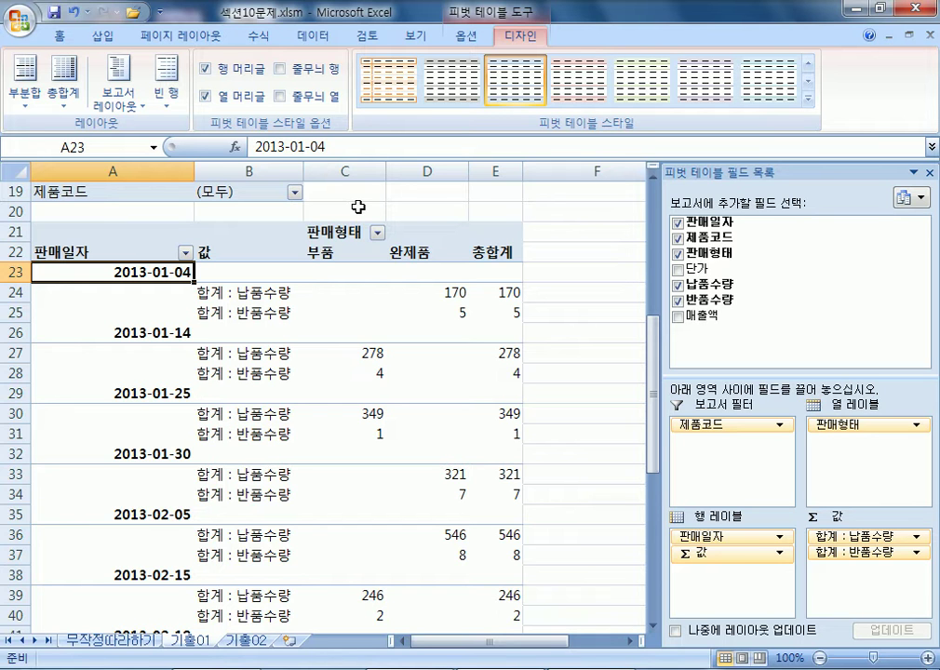
left_click(467, 38)
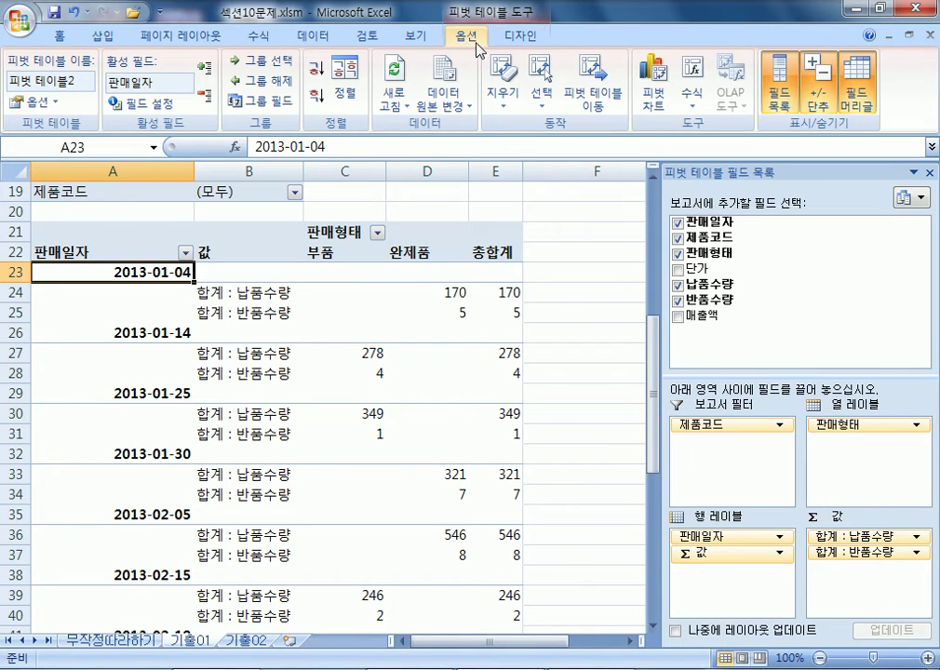
left_click(523, 37)
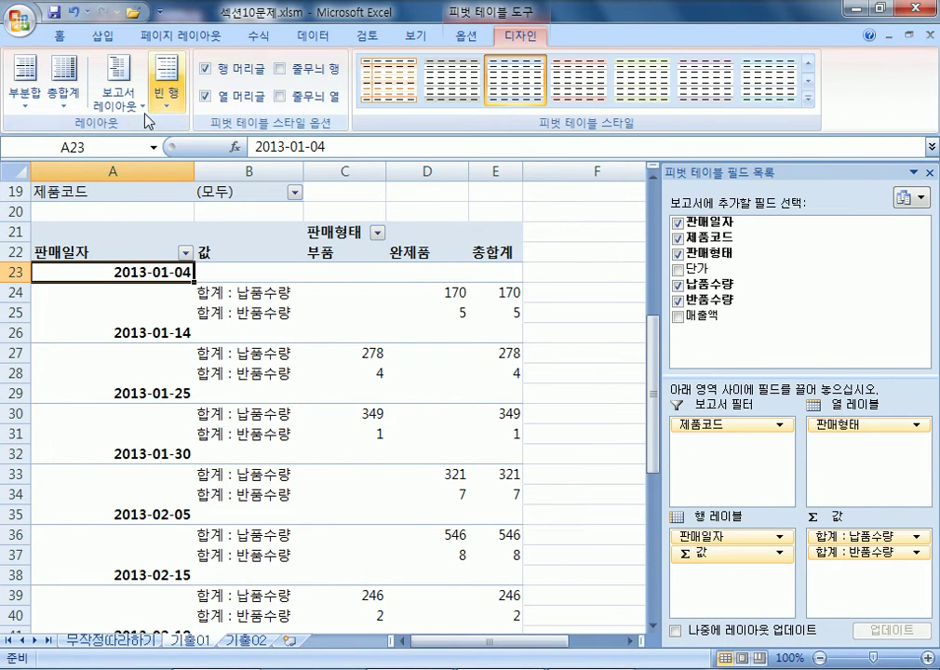
left_click(120, 98)
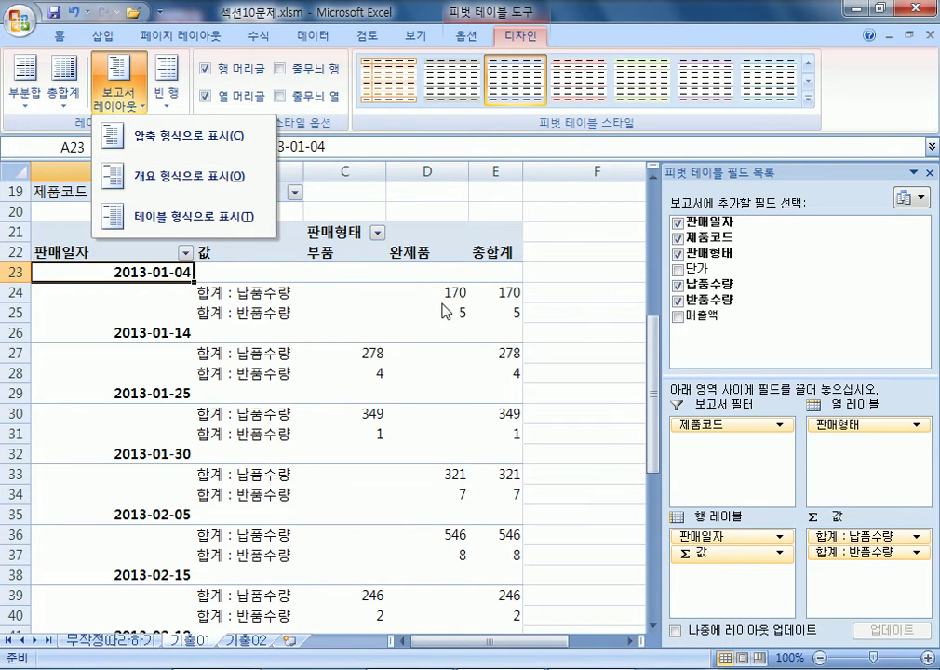
left_click(340, 279)
Step: Apply the comma style to the pivot table values in C23:E58, excluding the grand total rows
left_click_drag(332, 274, 499, 553)
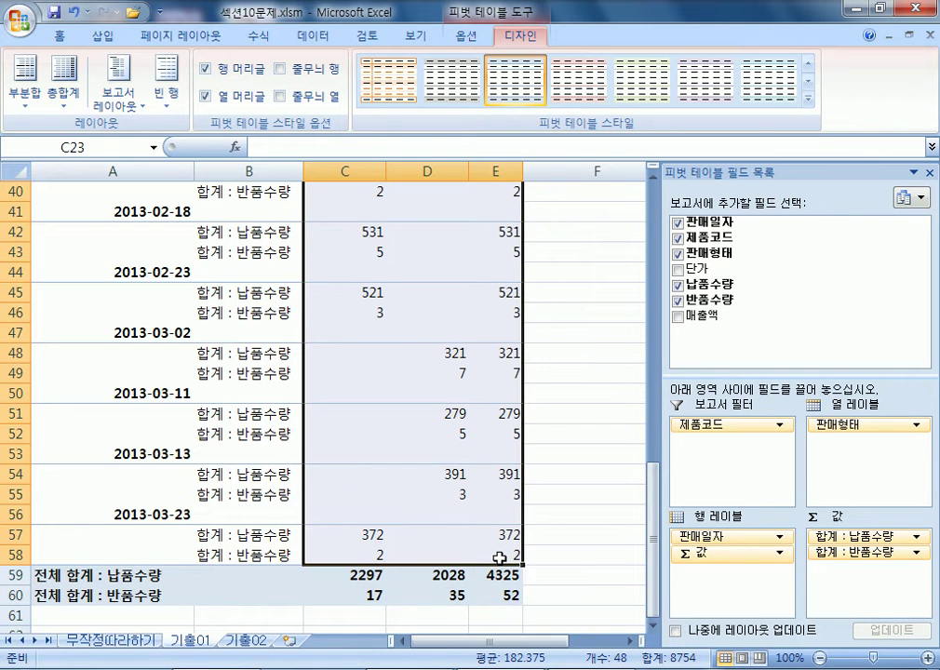
scroll(252, 343, "up", 1)
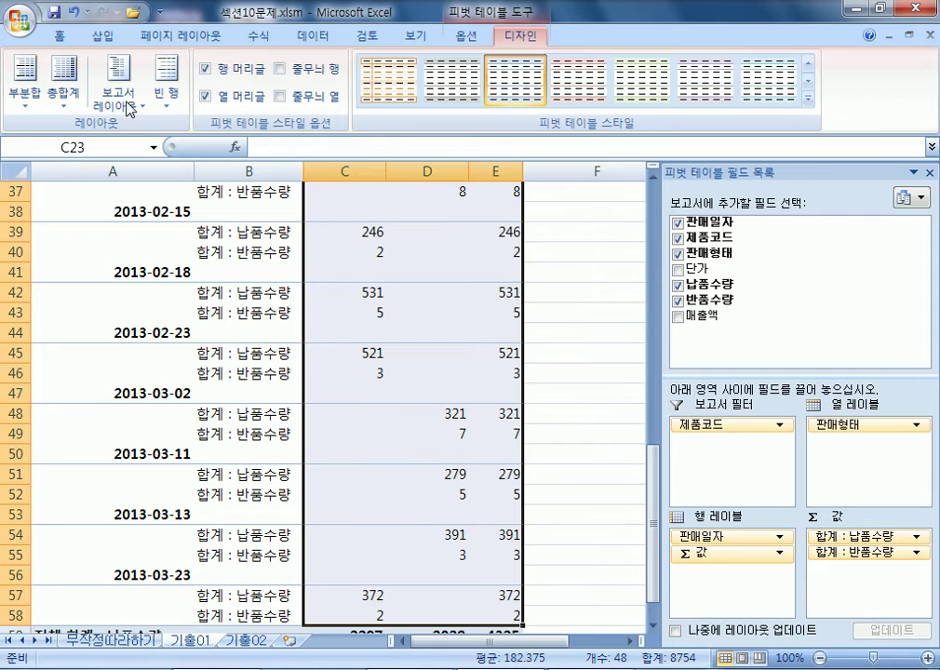
left_click(59, 35)
left_click(519, 96)
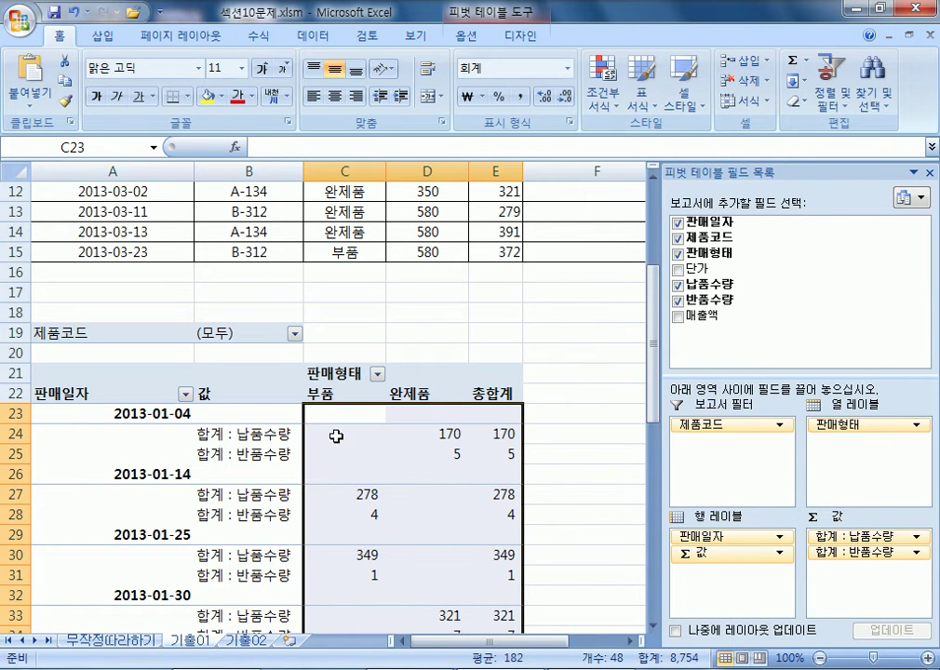
Step: Try the 숫자 format with a thousands separator in the value field settings of 합계 : 납품수량, then cancel it
left_click(280, 434)
right_click(280, 434)
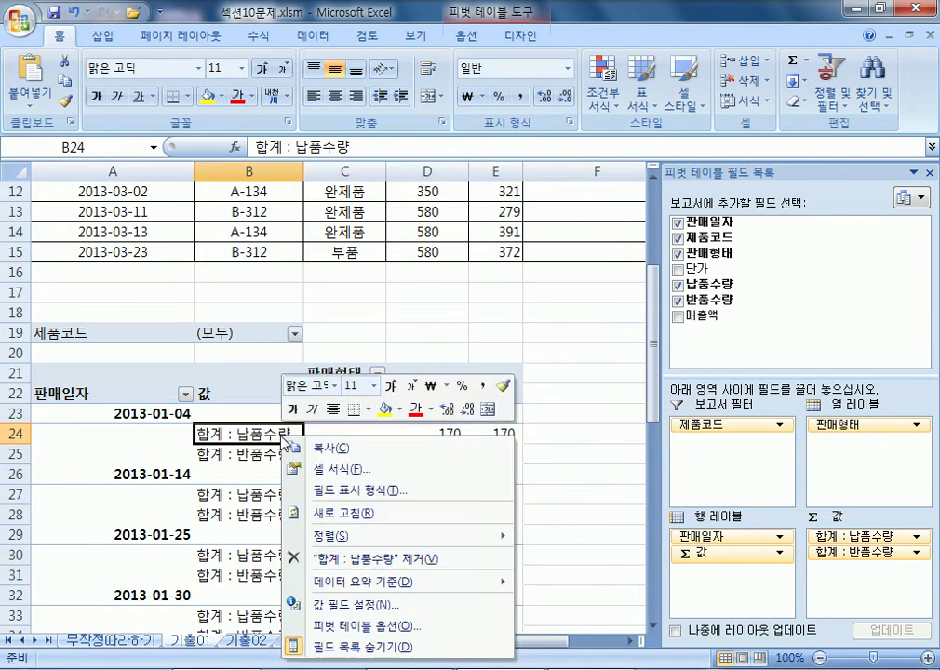
left_click(395, 607)
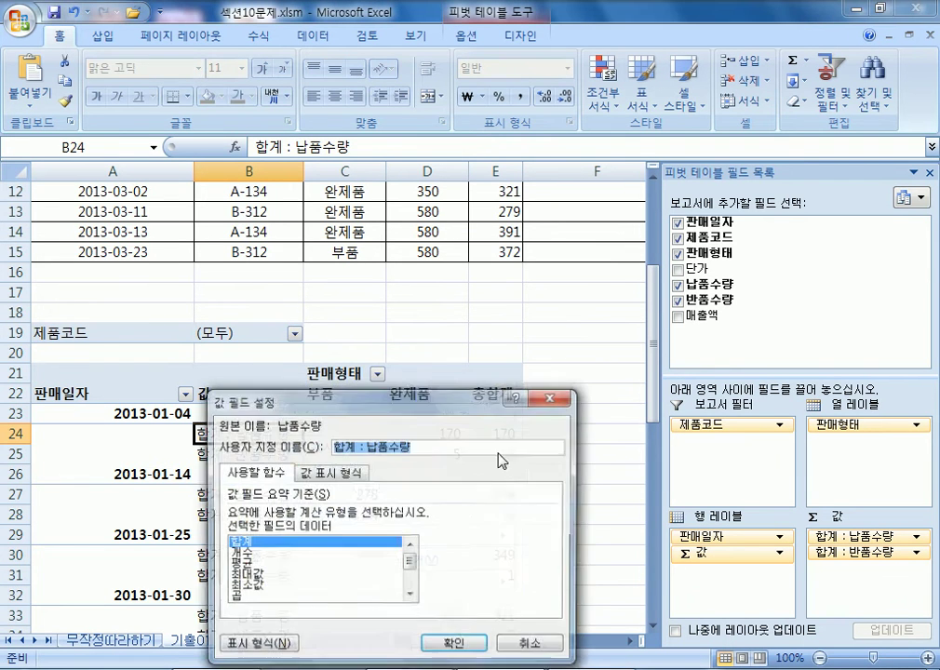
left_click_drag(480, 400, 480, 131)
left_click(483, 374)
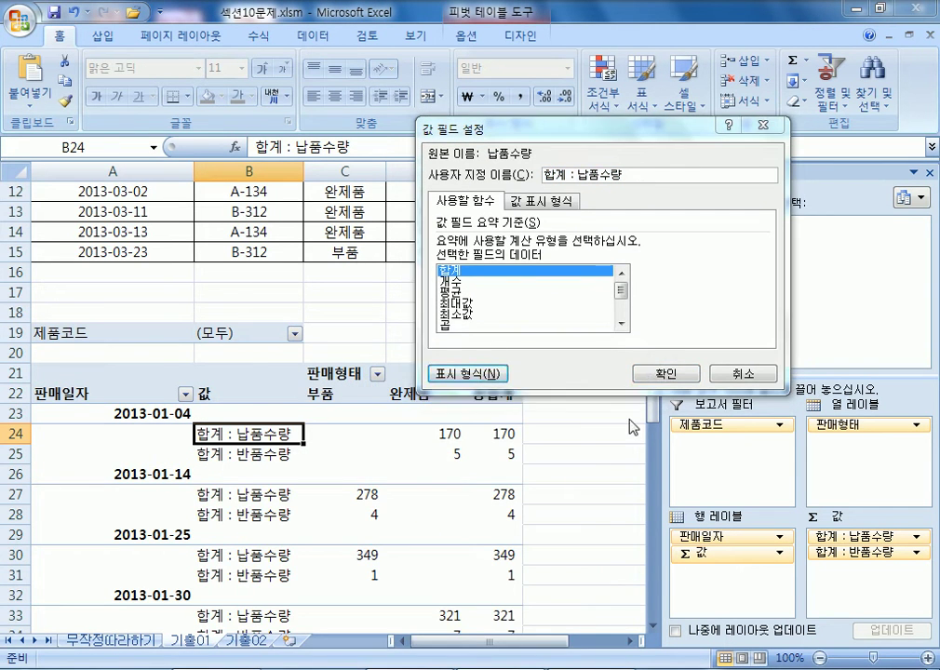
left_click(180, 360)
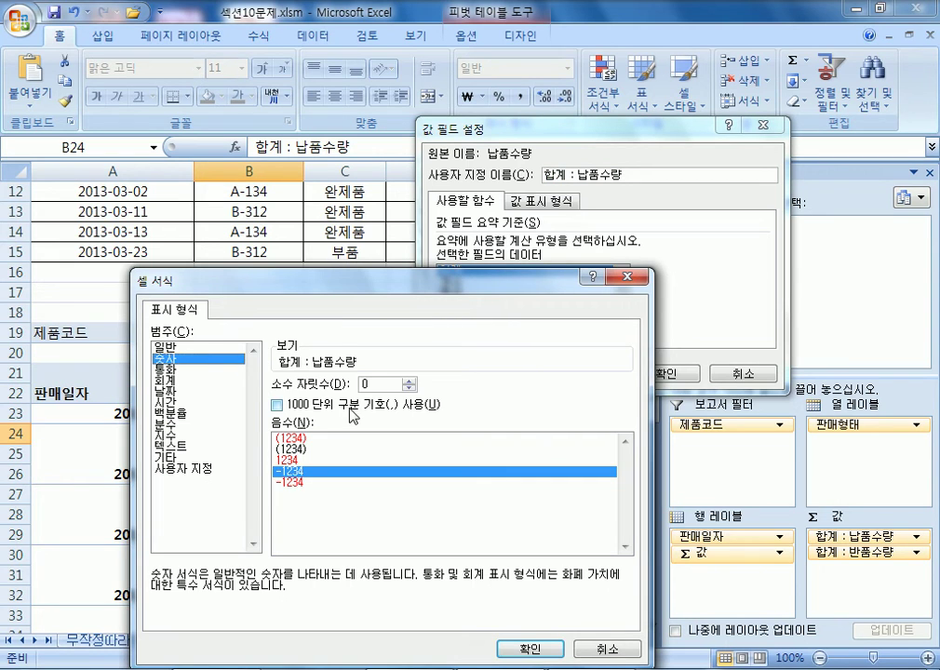
left_click(330, 407)
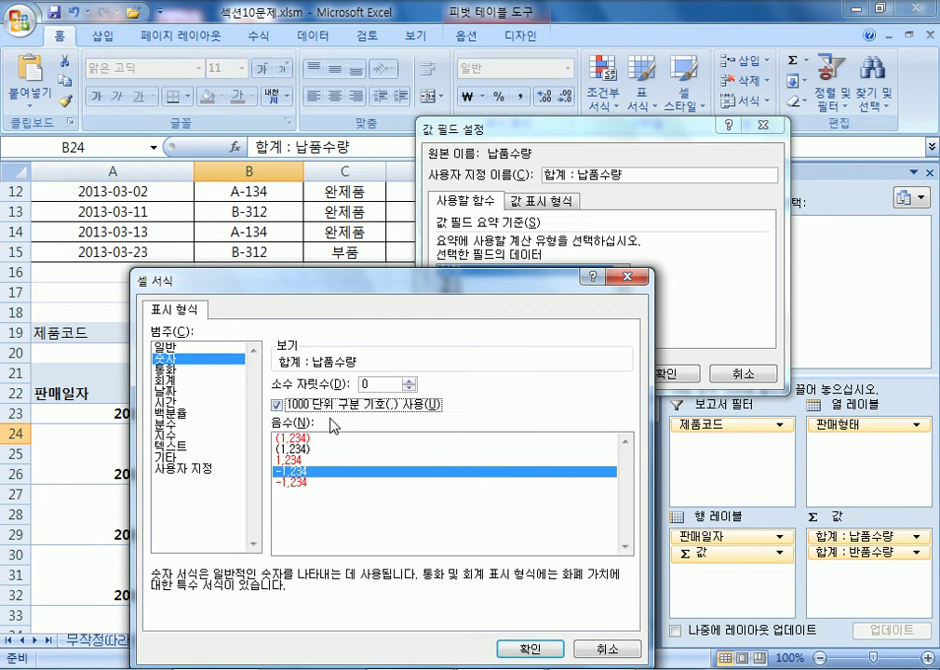
left_click(605, 647)
left_click(728, 370)
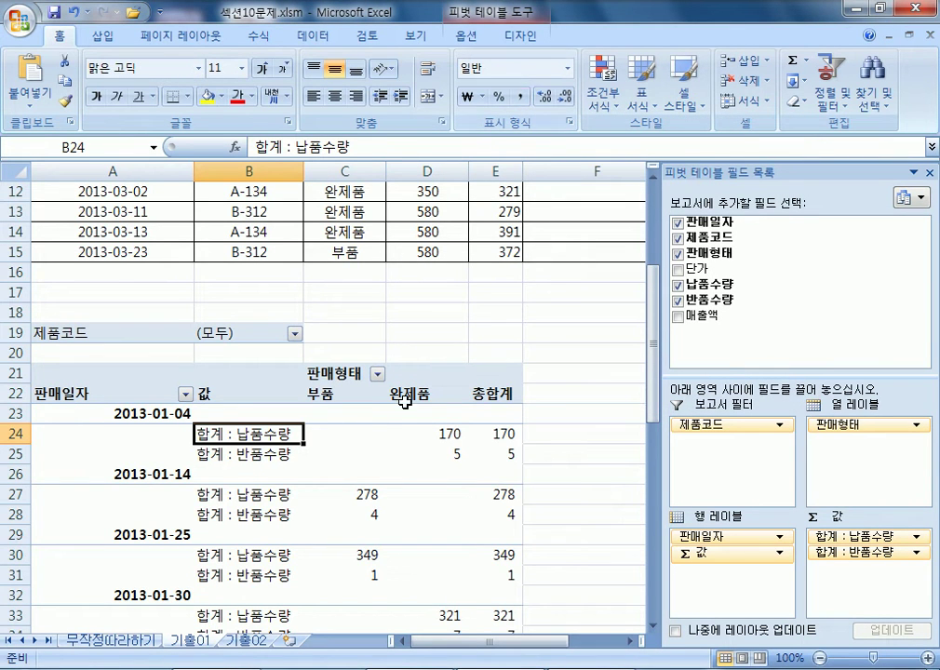
Step: Apply the comma style to all pivot table values including the grand totals in C23:E60
left_click_drag(326, 413, 514, 593)
scroll(531, 531, "down", 2)
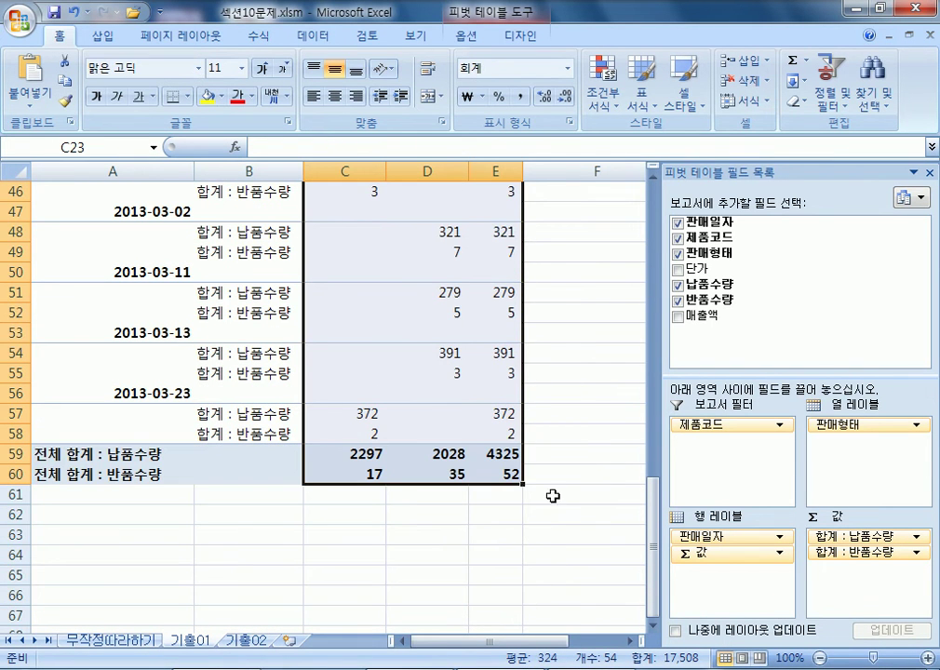
scroll(514, 160, "up", 11)
scroll(502, 433, "down", 9)
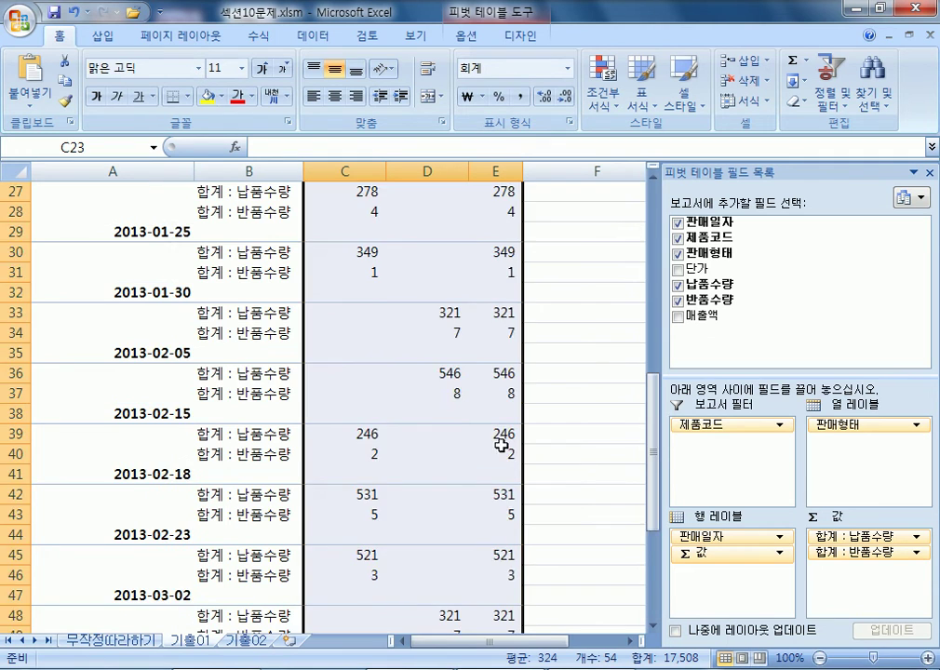
scroll(450, 423, "down", 4)
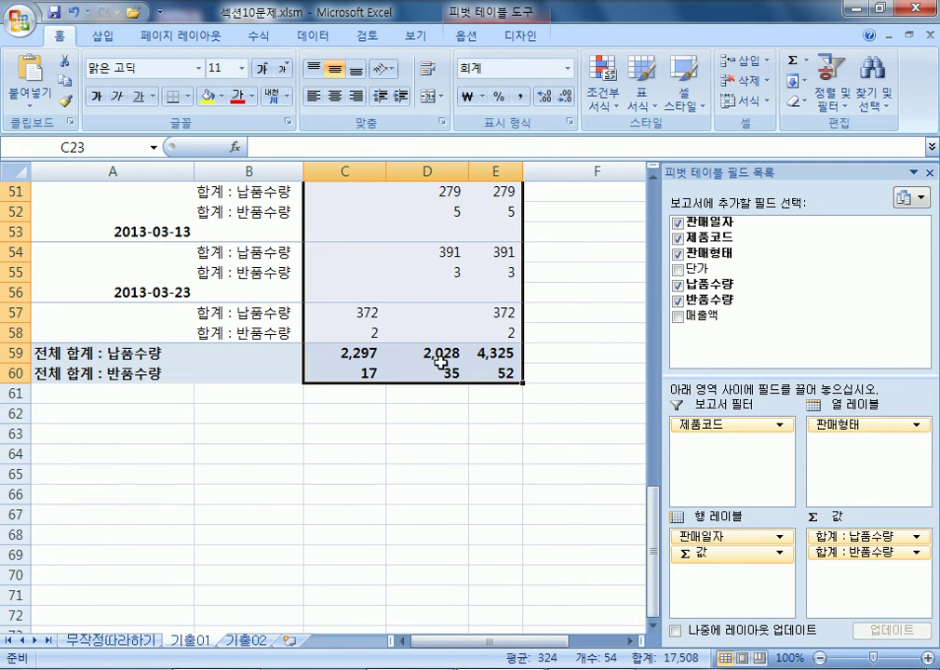
mouse_move(450, 364)
scroll(508, 404, "up", 11)
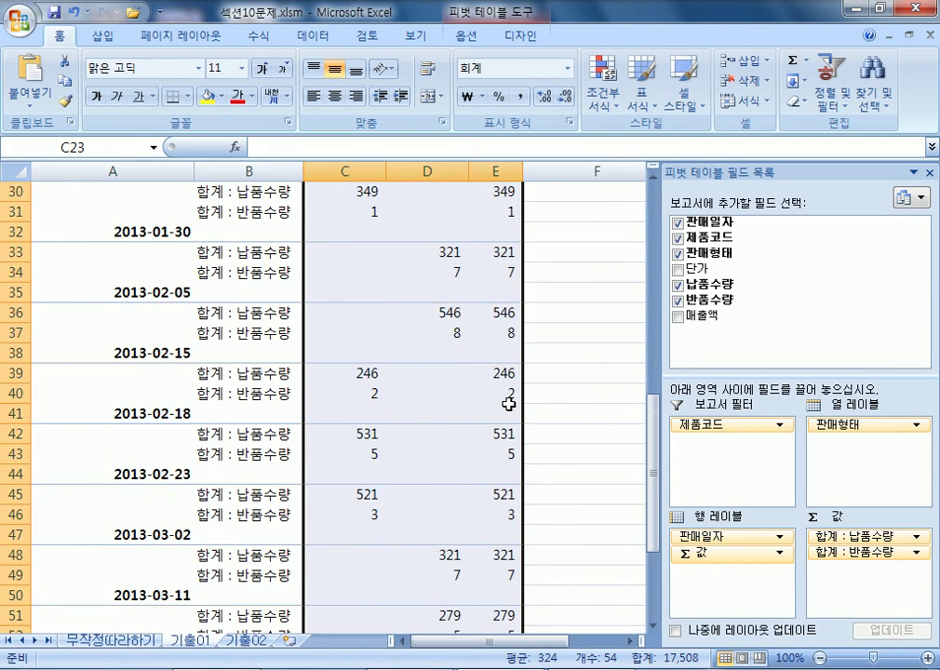
Step: Filter the 판매형태 column labels to exclude 부품 and show only 완제품
left_click(330, 272)
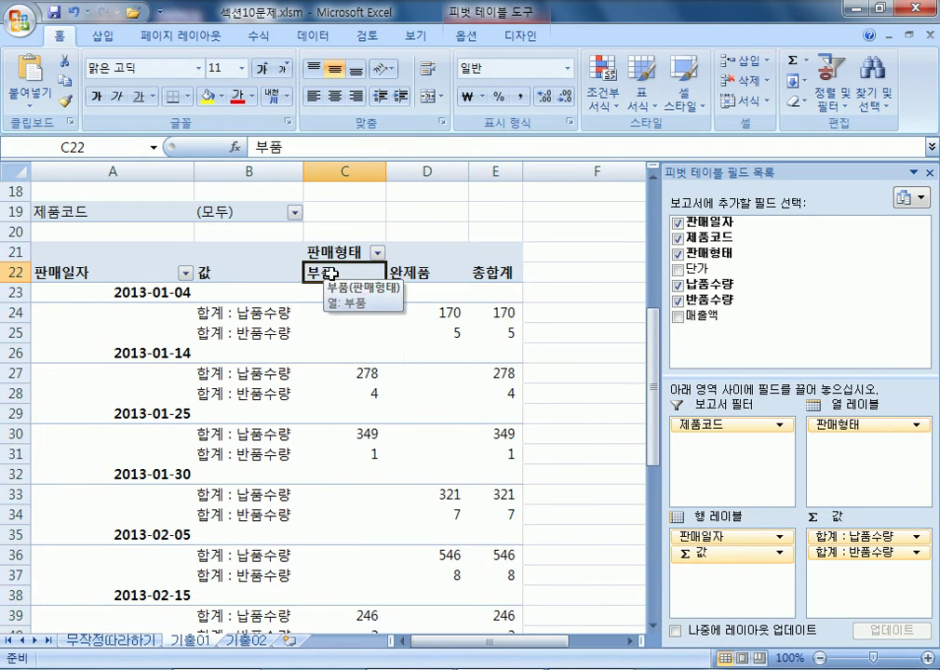
left_click(417, 263)
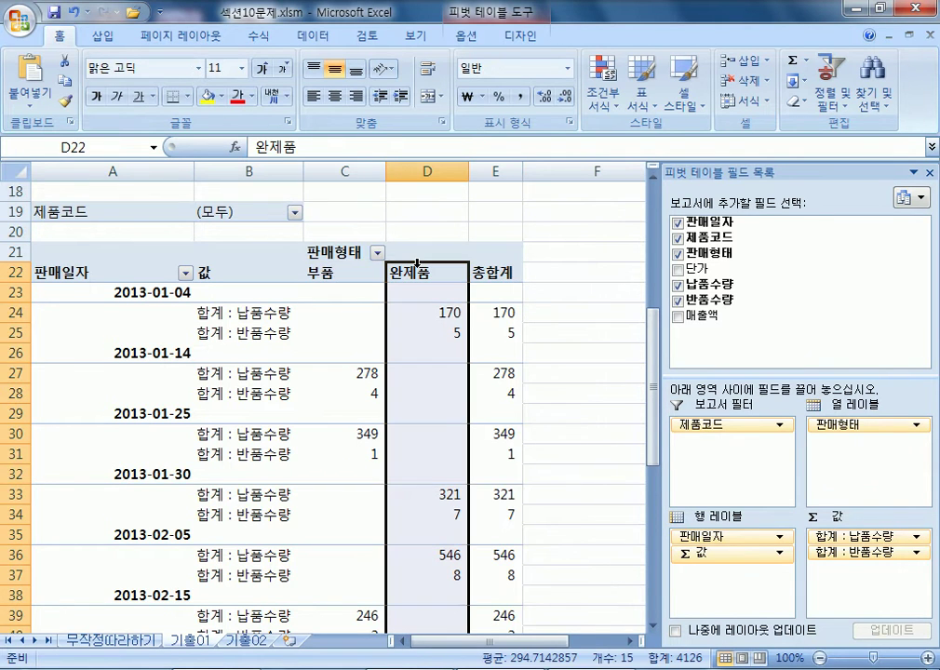
left_click(340, 271)
left_click(416, 270)
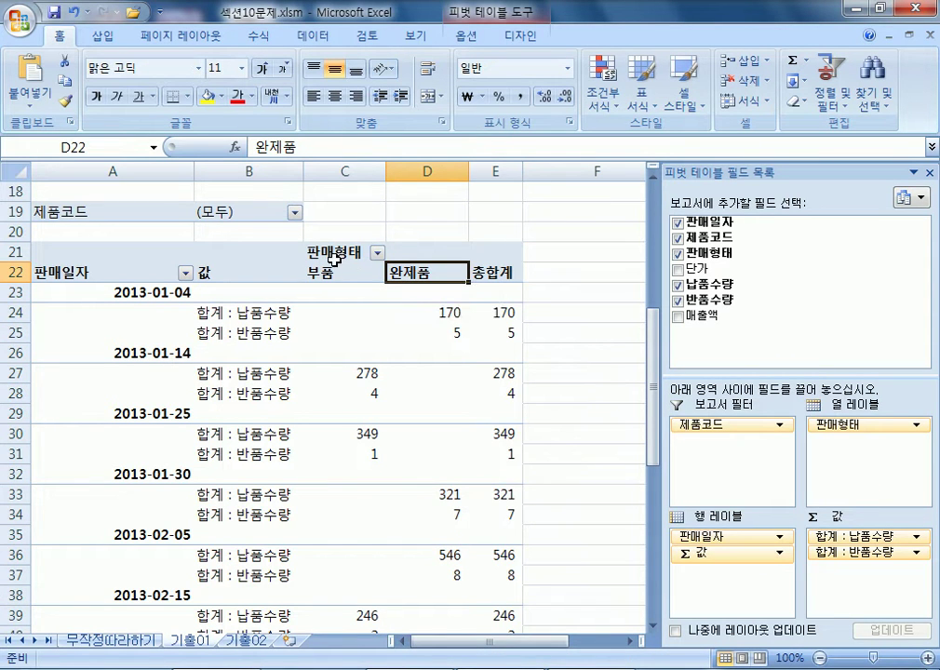
left_click(377, 253)
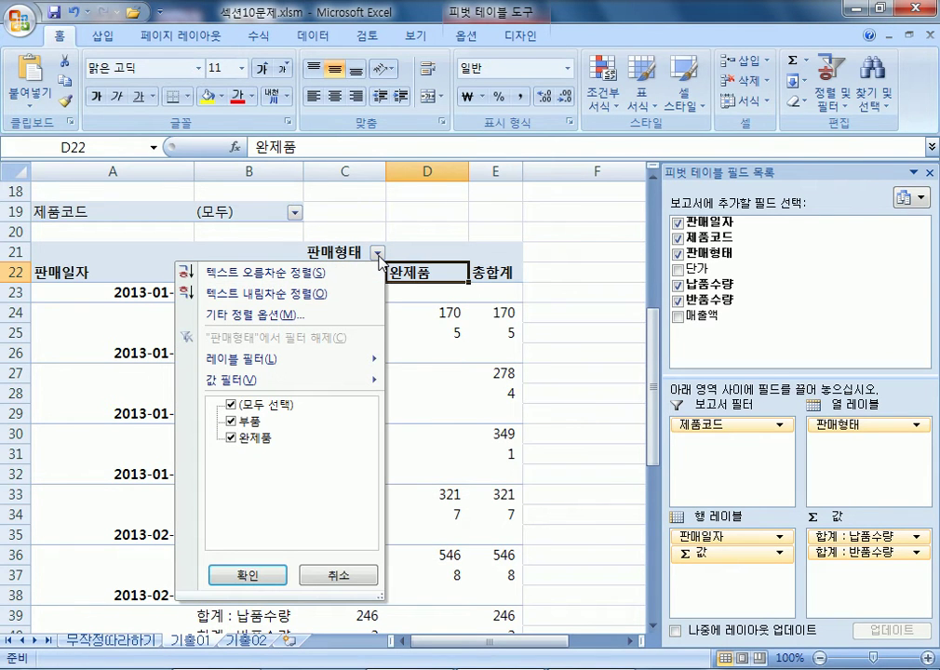
left_click(379, 258)
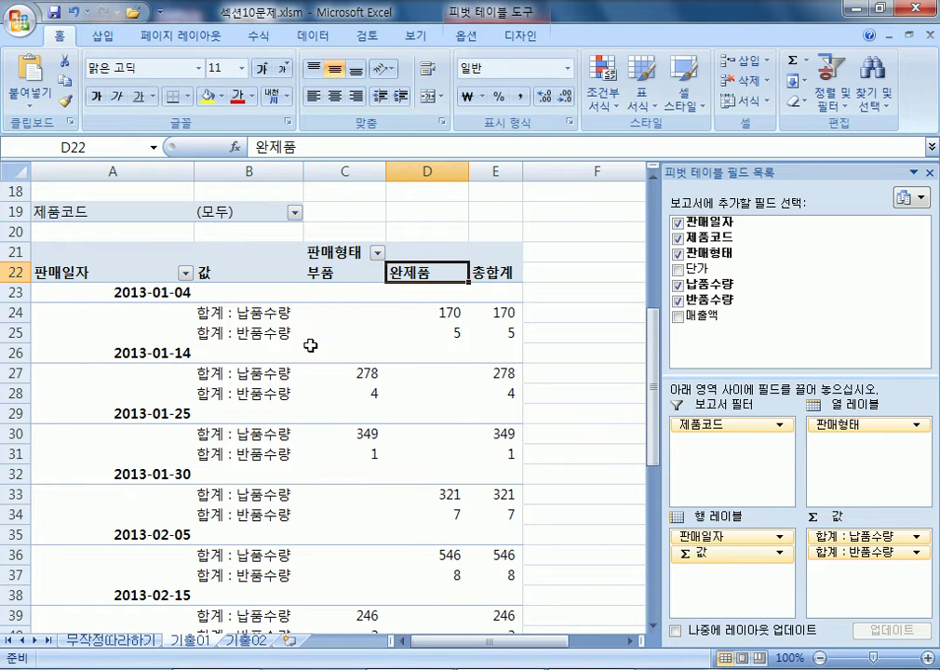
left_click(376, 253)
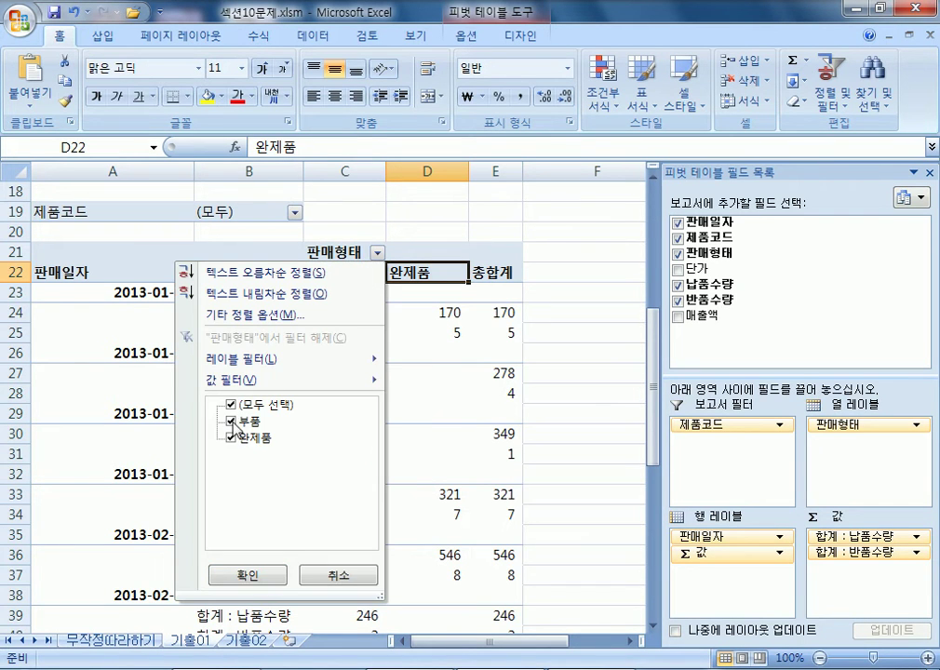
left_click(246, 421)
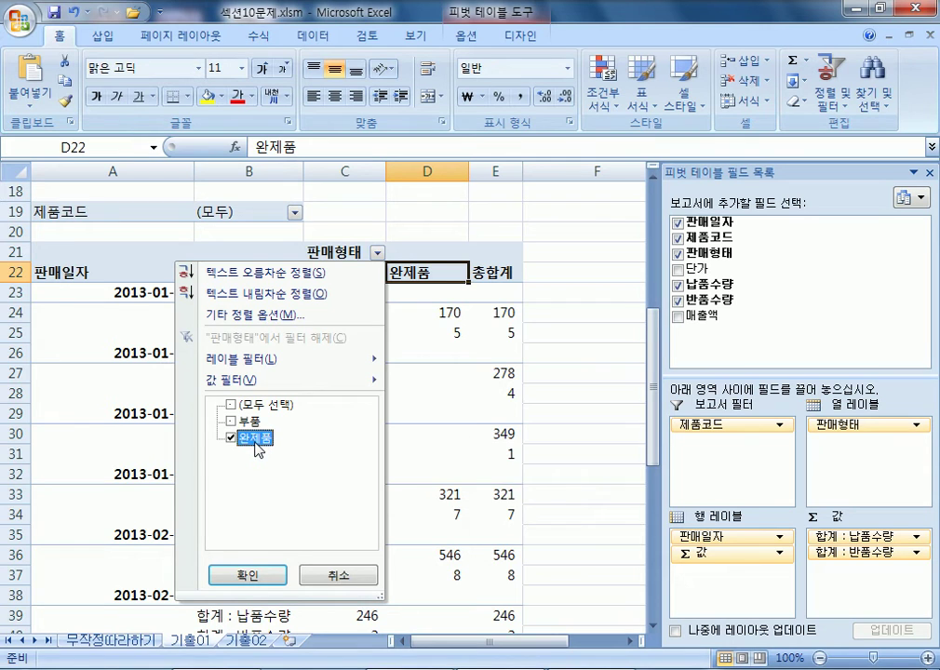
left_click(248, 574)
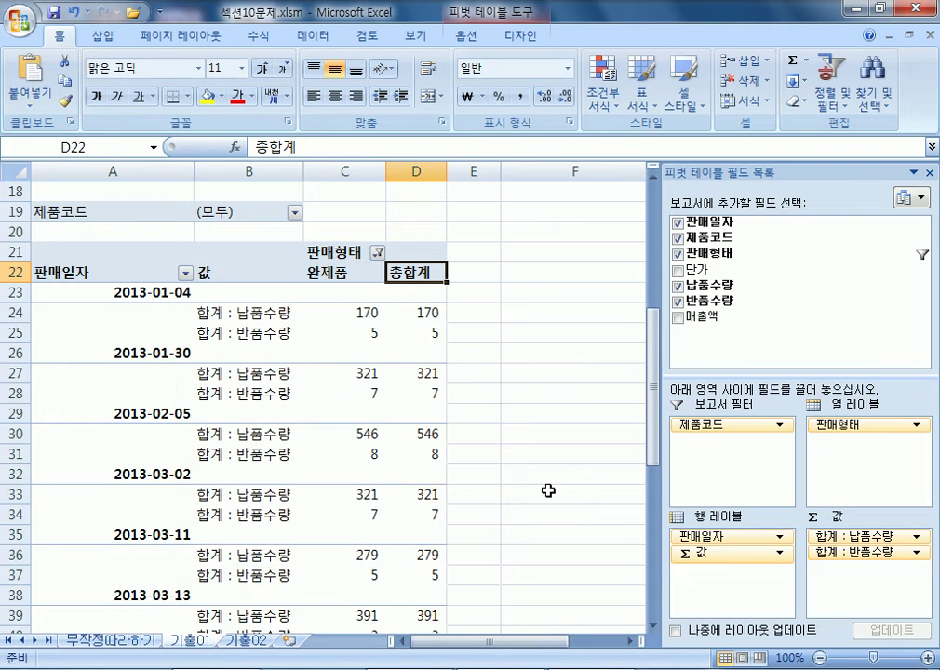
Step: Group the 판매일자 row labels of the pivot table by 월
scroll(548, 491, "down", 4)
scroll(549, 491, "up", 4)
scroll(549, 490, "down", 3)
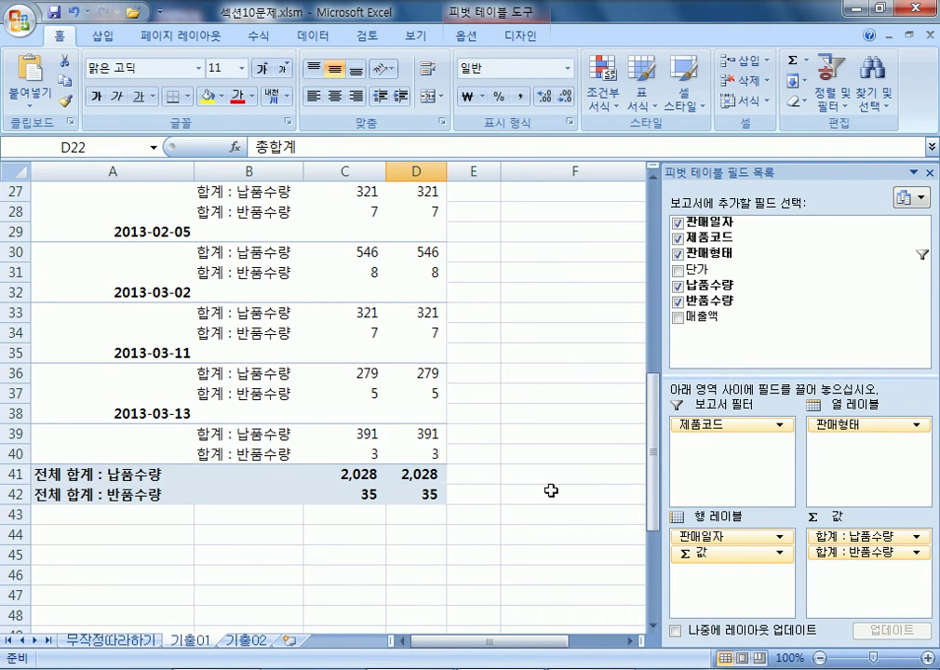
scroll(551, 490, "up", 2)
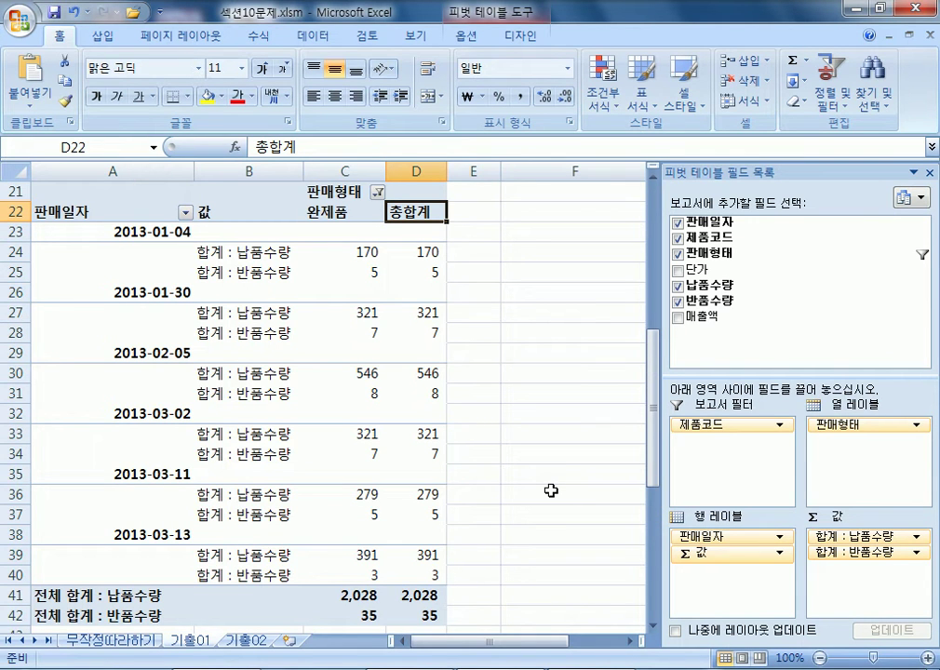
left_click(168, 292)
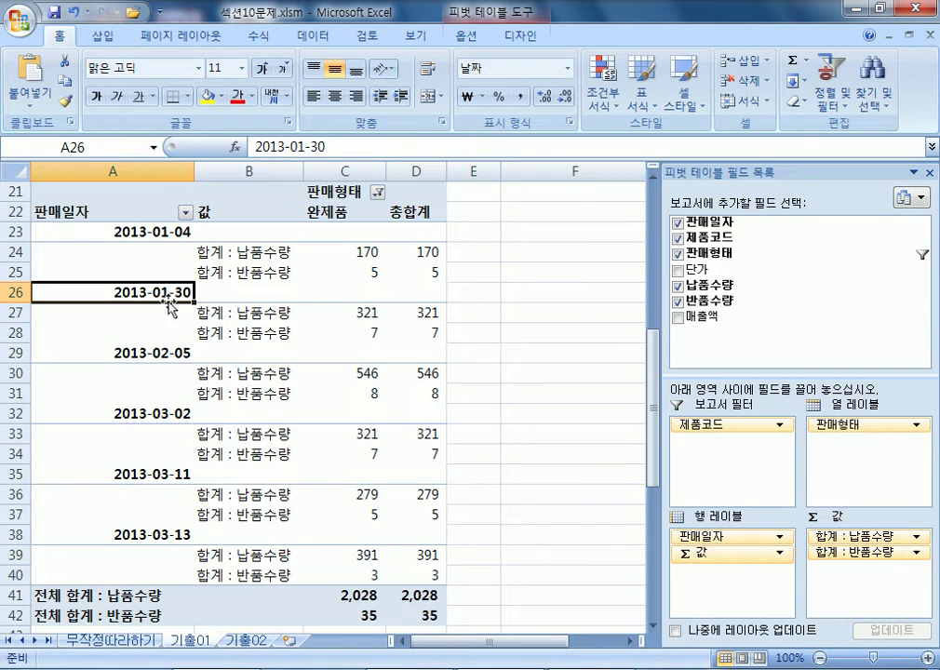
left_click(177, 352)
right_click(181, 352)
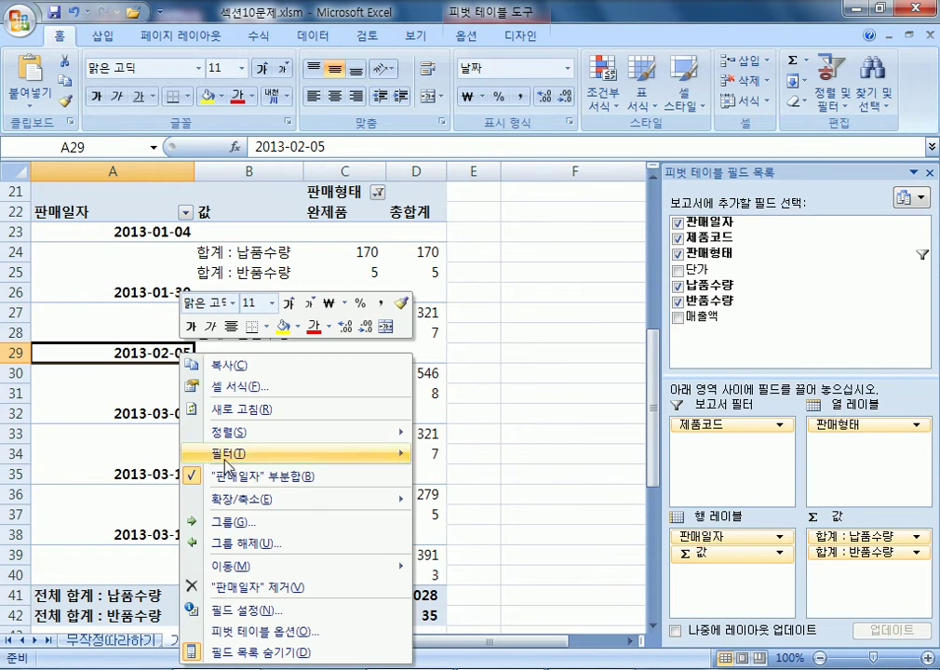
left_click(238, 522)
left_click_drag(259, 383, 556, 195)
left_click(454, 339)
left_click(454, 338)
left_click(455, 341)
left_click(455, 339)
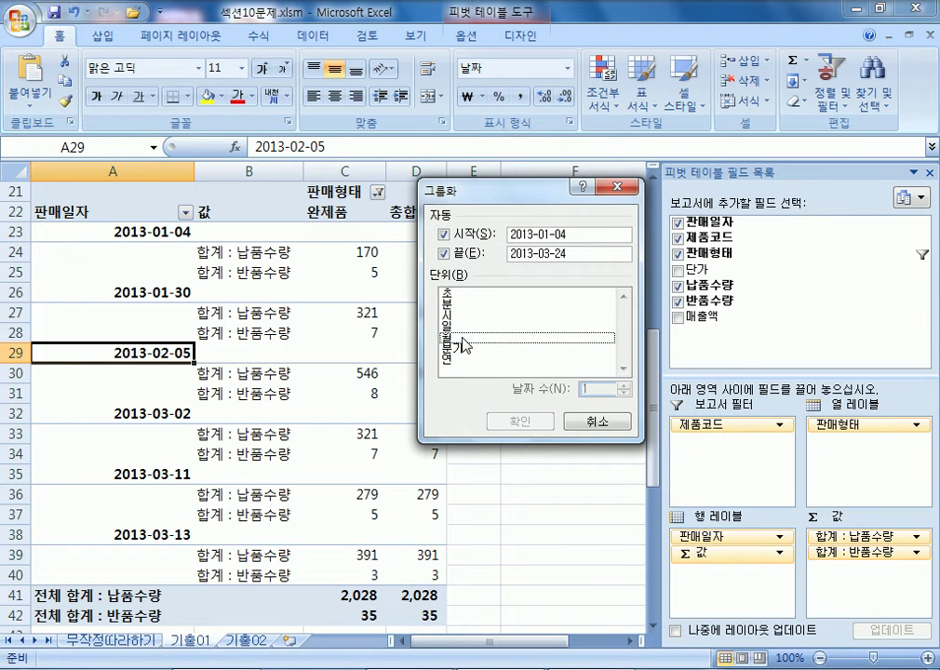
key("Return")
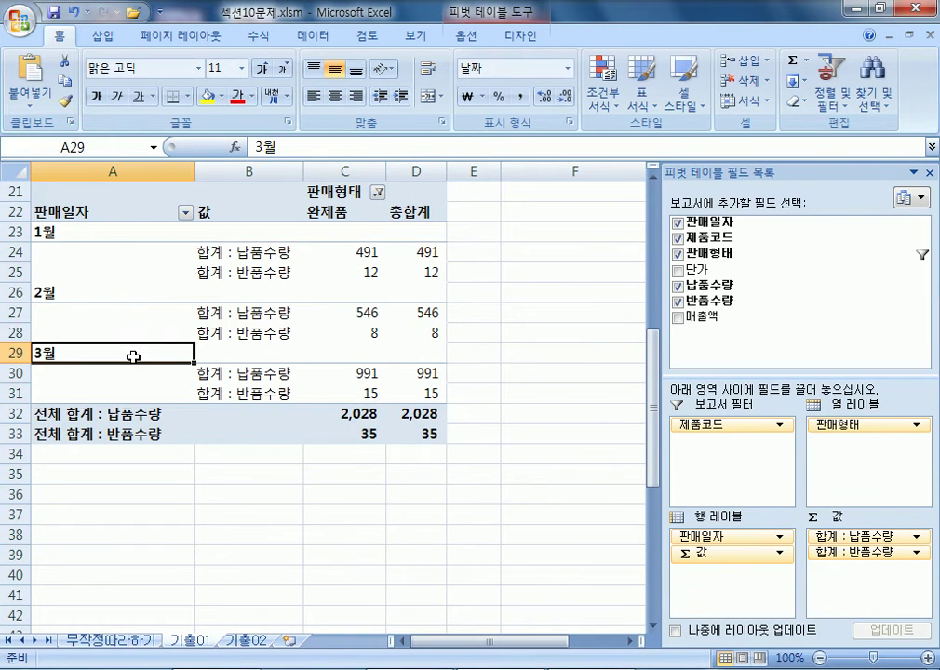
Step: Reopen the 판매일자 grouping settings, toggle the 월 unit off and on, and confirm with only 월 selected
right_click(135, 357)
key("g")
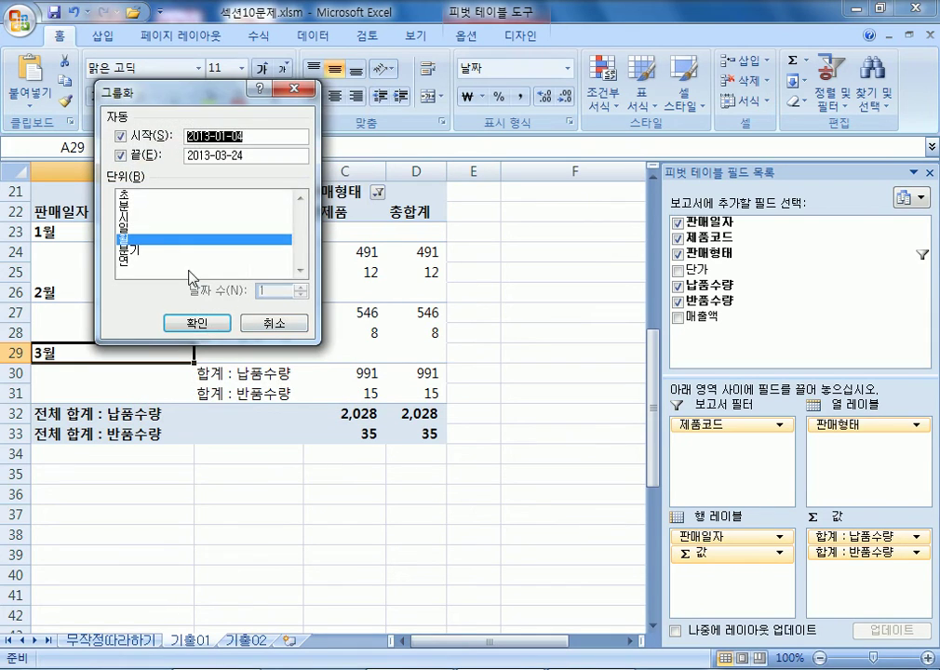
left_click(139, 240)
left_click(139, 240)
left_click(137, 240)
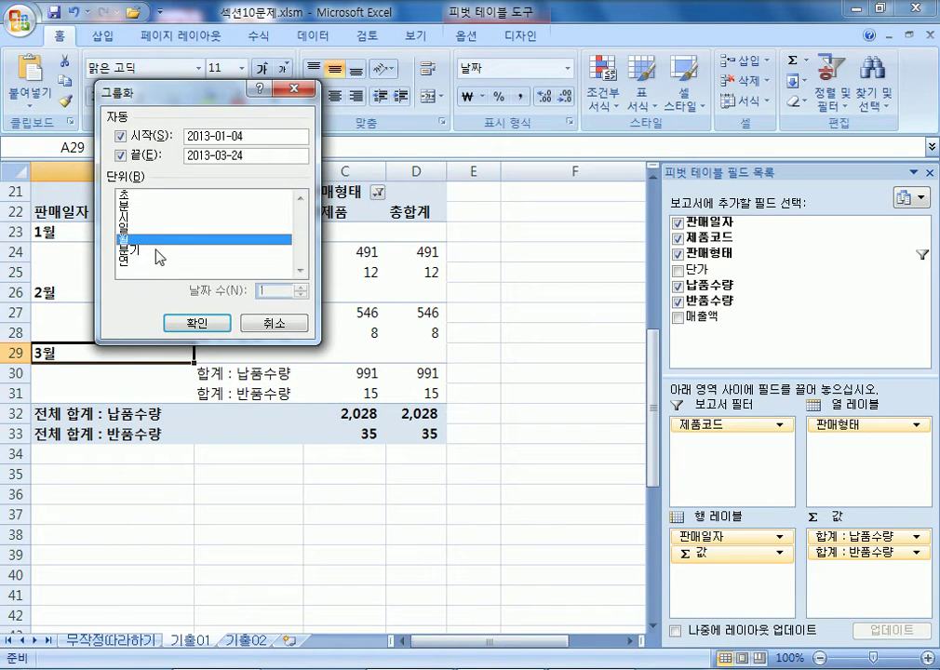
left_click(197, 323)
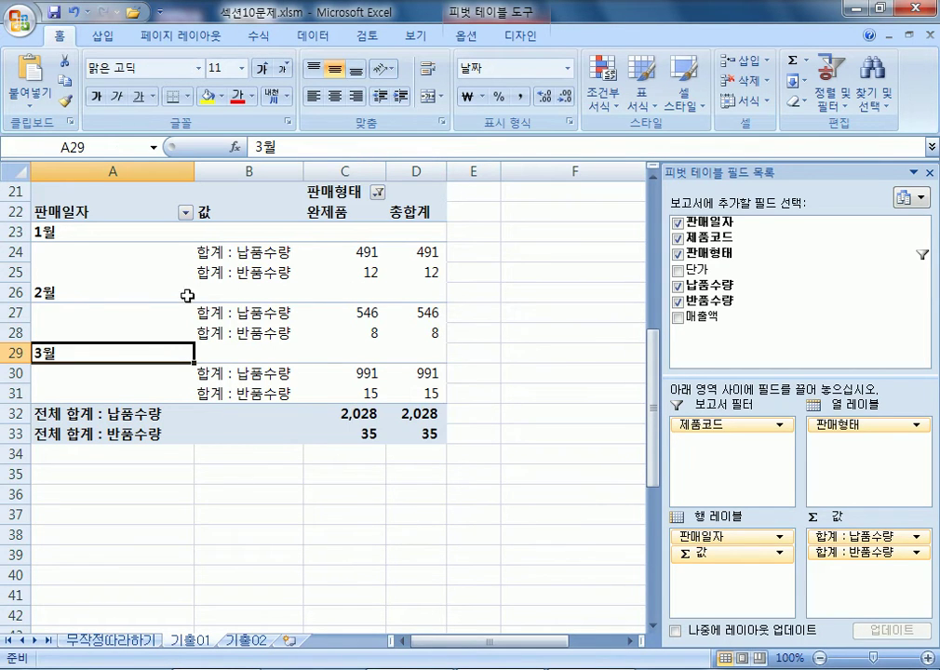
Step: Try grouping the 판매일자 row labels by 일 instead of 월, then undo that grouping
right_click(107, 295)
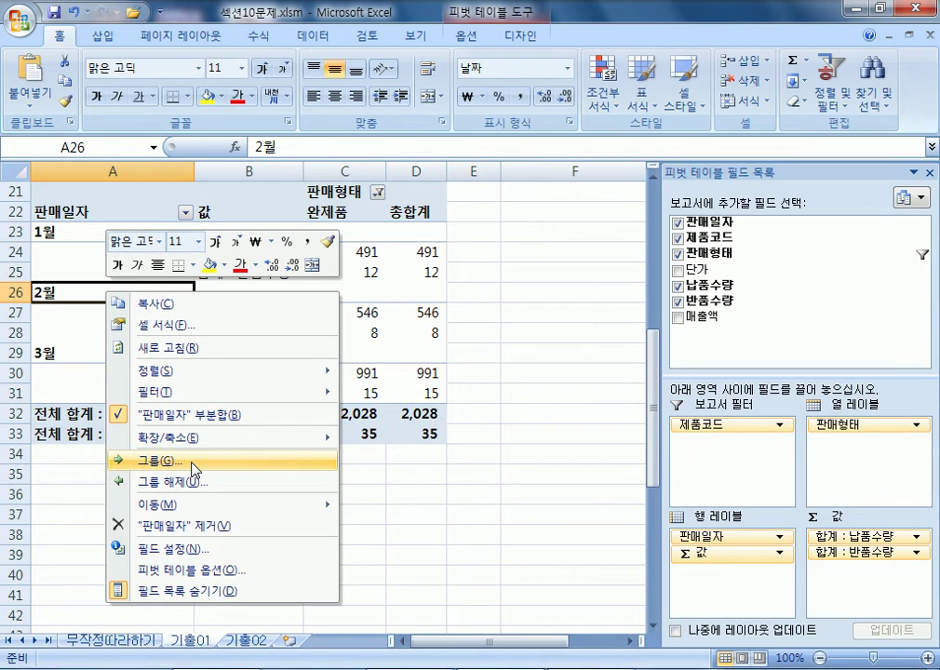
left_click(466, 36)
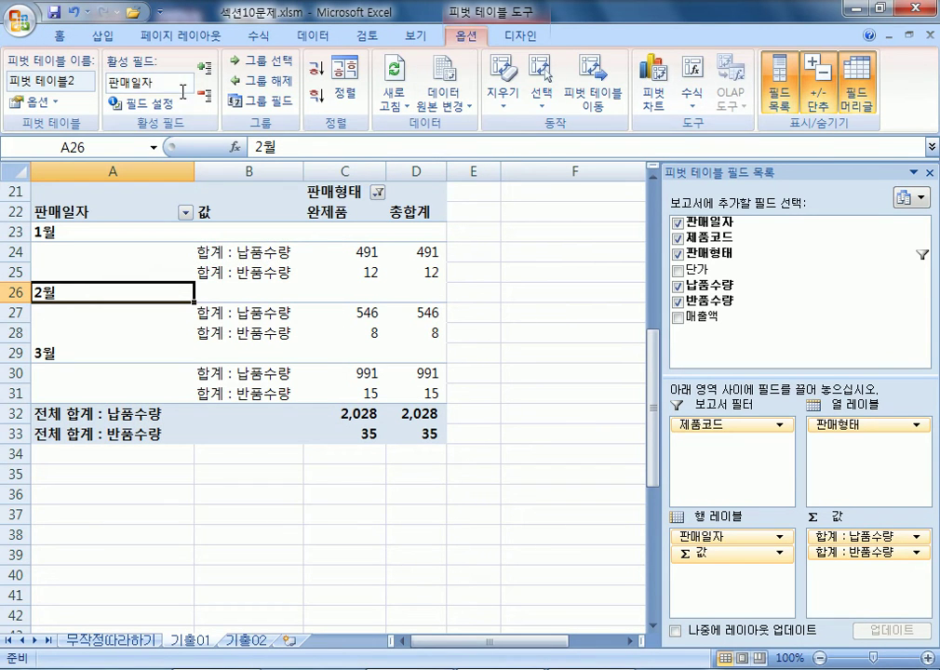
left_click(288, 65)
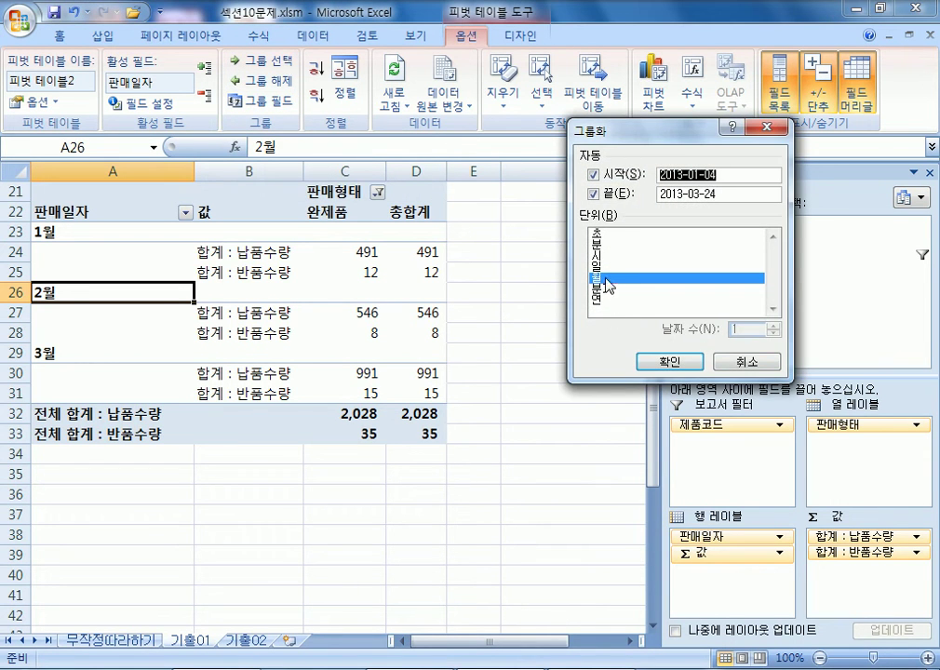
left_click(614, 278)
left_click(610, 275)
left_click(609, 273)
left_click(610, 267)
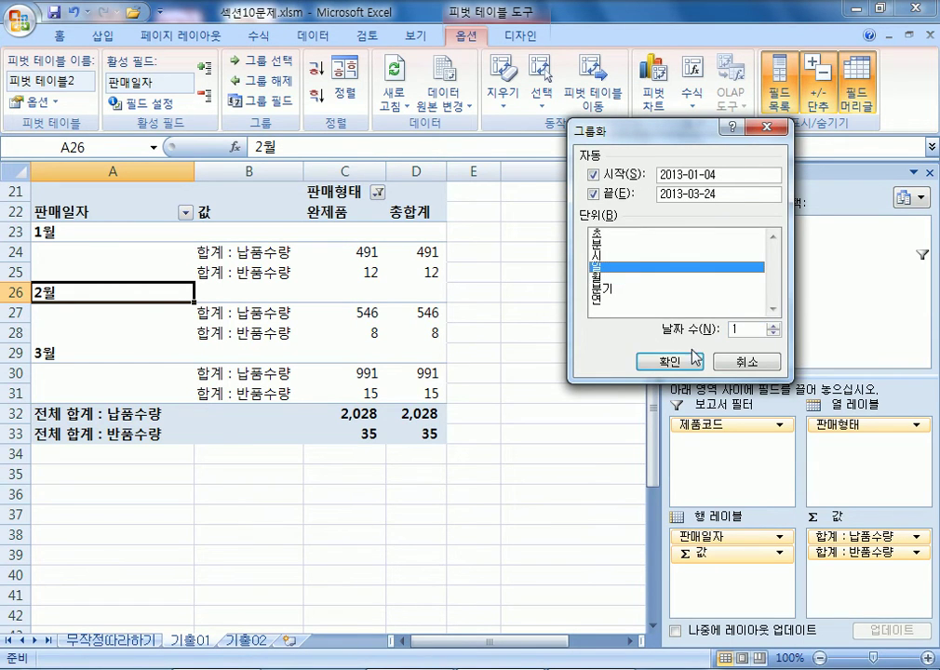
left_click(642, 360)
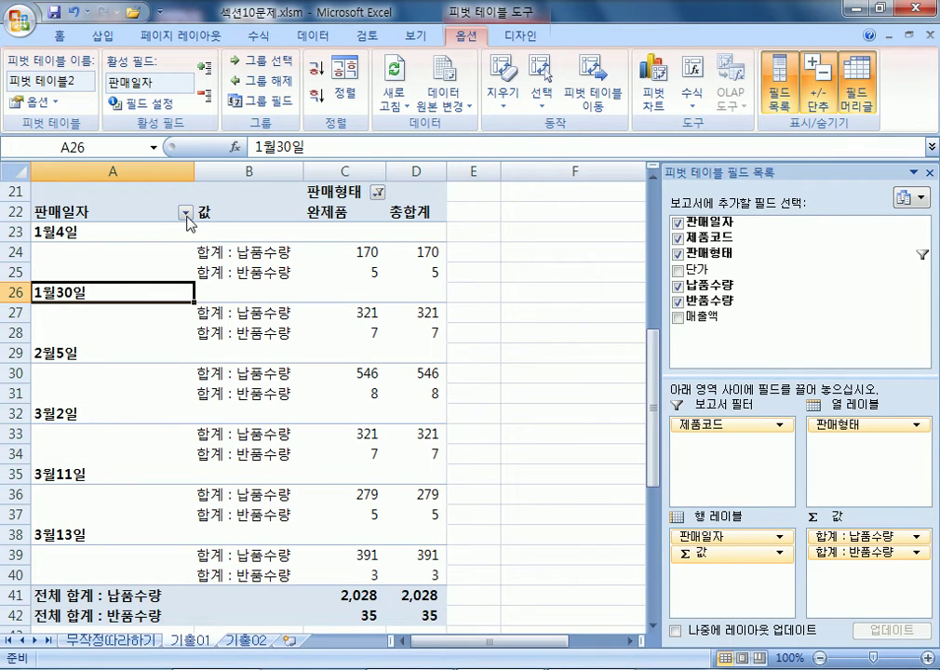
key("ctrl+z")
Step: Review the 판매일자 grouping units once more and accept the existing 월 grouping
right_click(74, 296)
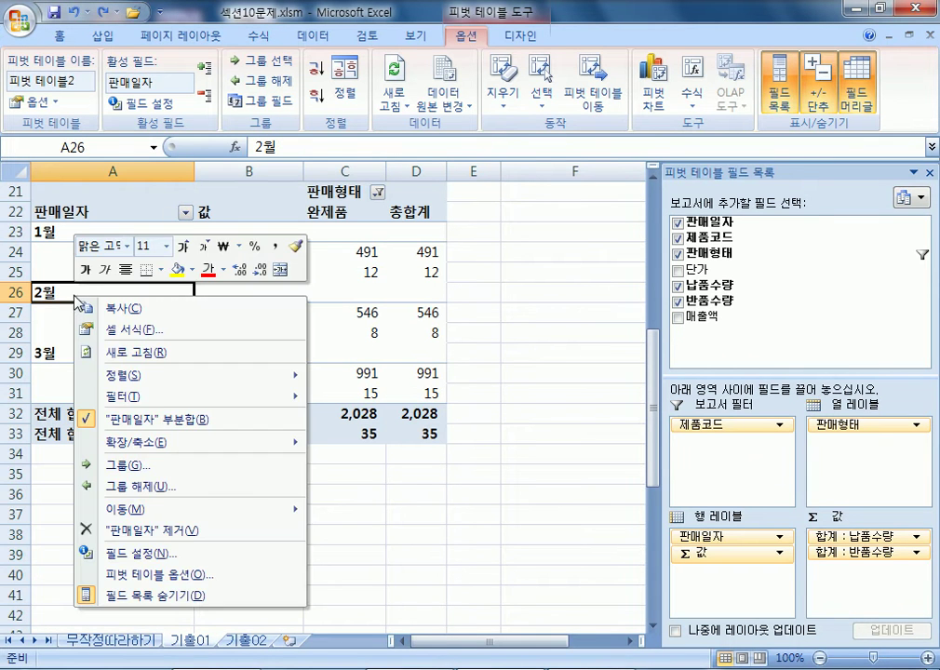
left_click(250, 59)
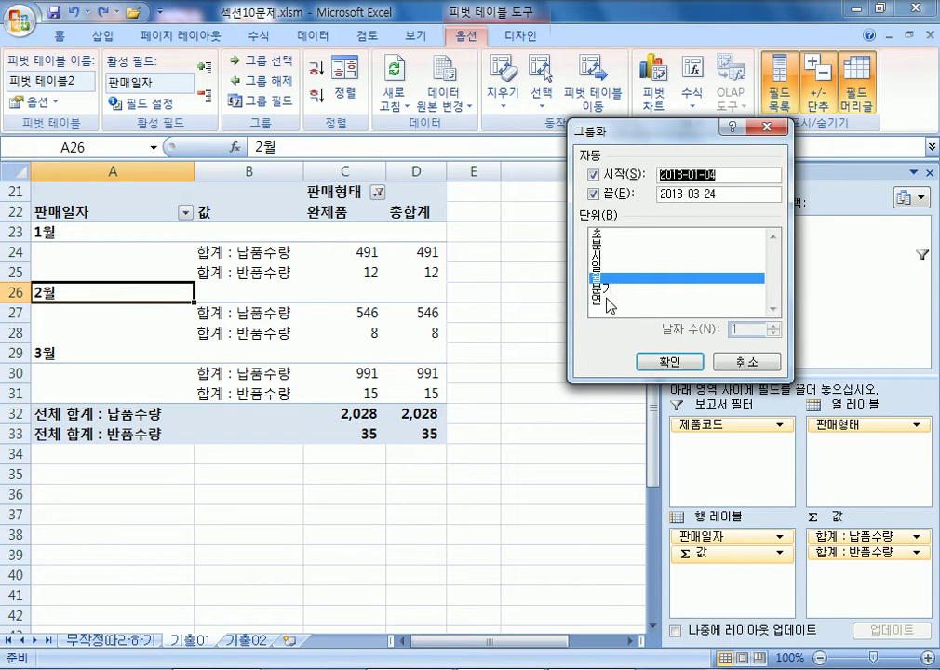
left_click(670, 362)
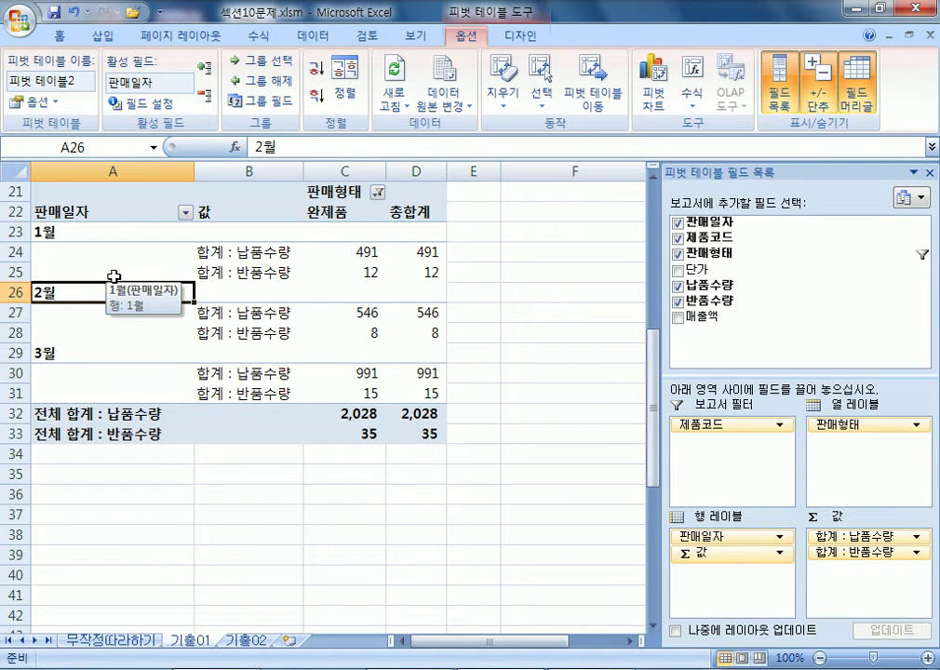
scroll(74, 213, "up", 1)
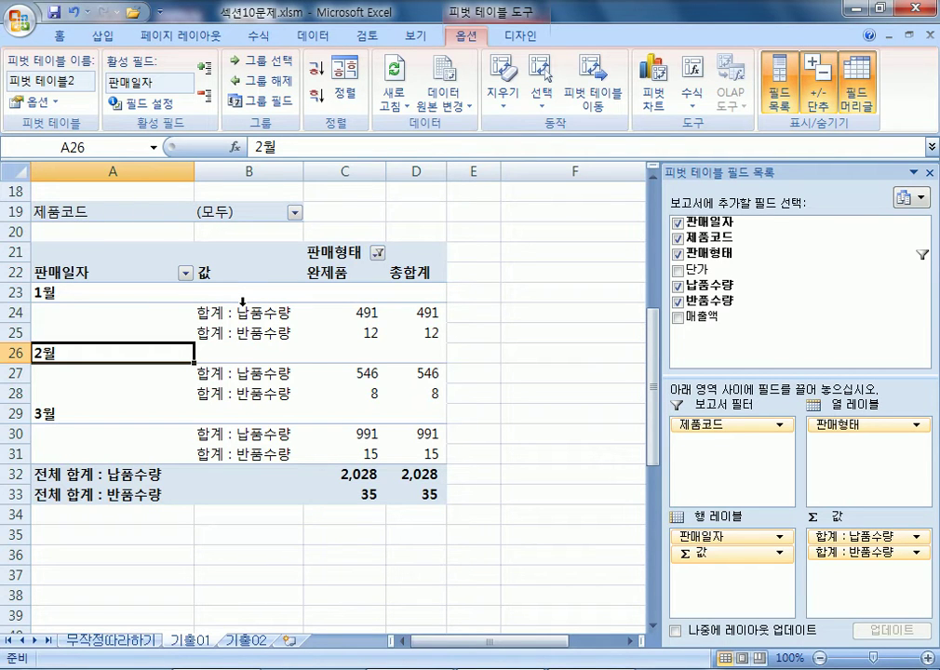
Step: On sheet 기출02, create a pivot chart with its pivot table from A2:G10, placed on the existing worksheet at A15
left_click(253, 642)
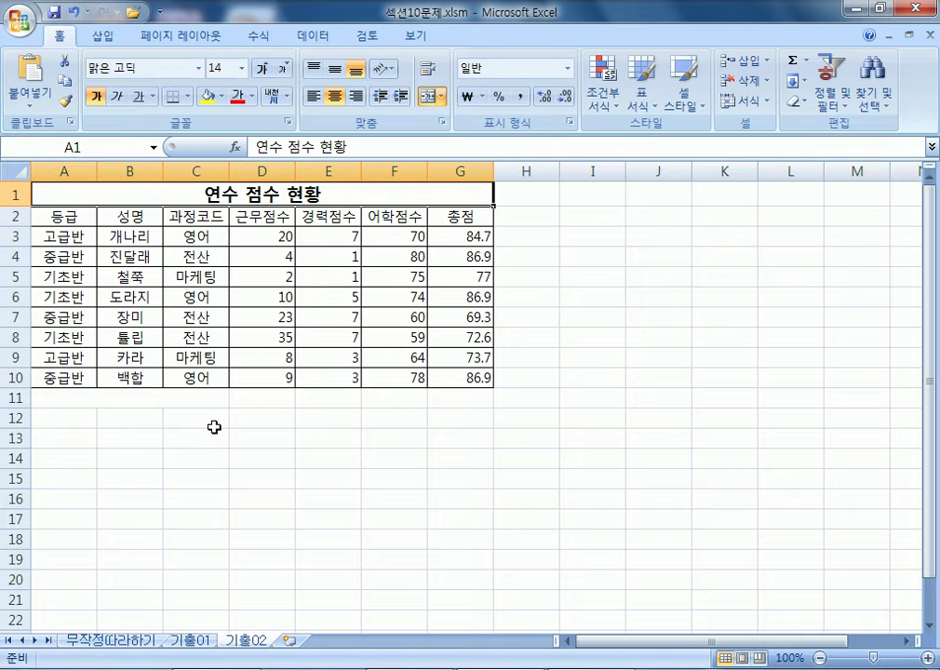
left_click_drag(47, 216, 446, 382)
left_click_drag(57, 219, 433, 378)
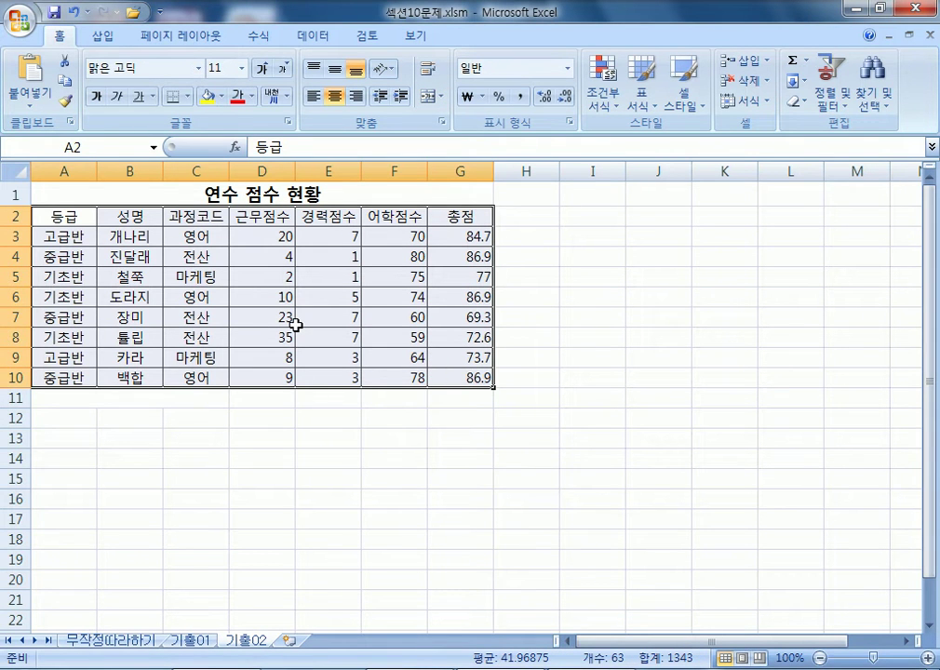
left_click(104, 37)
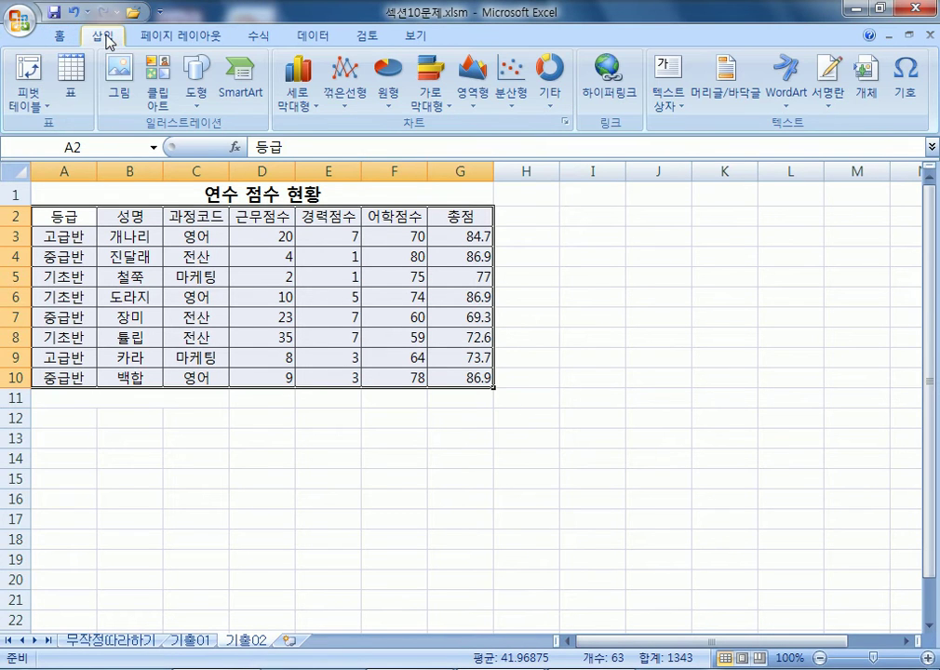
left_click(37, 110)
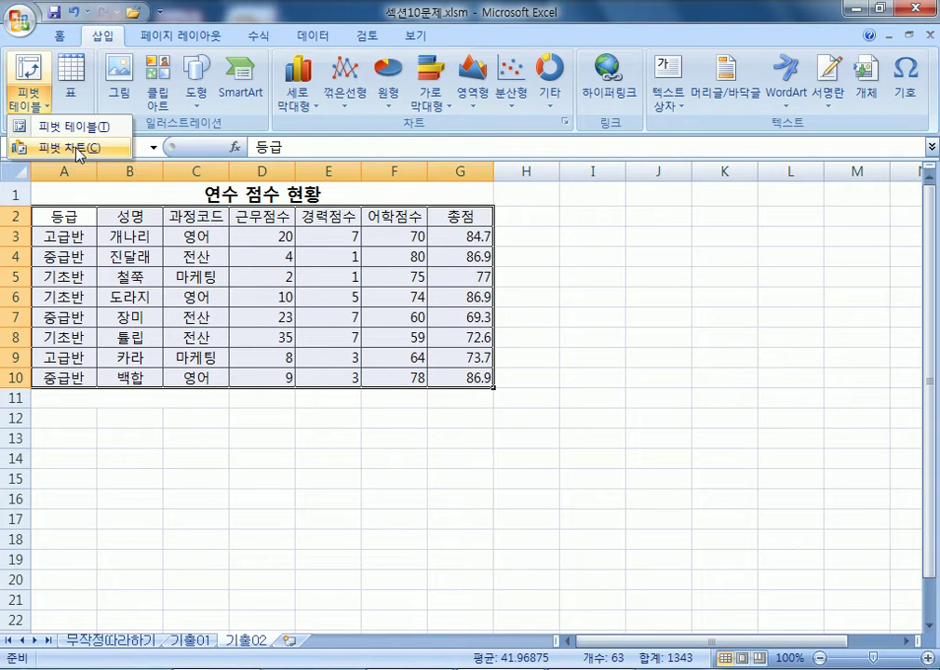
left_click(79, 149)
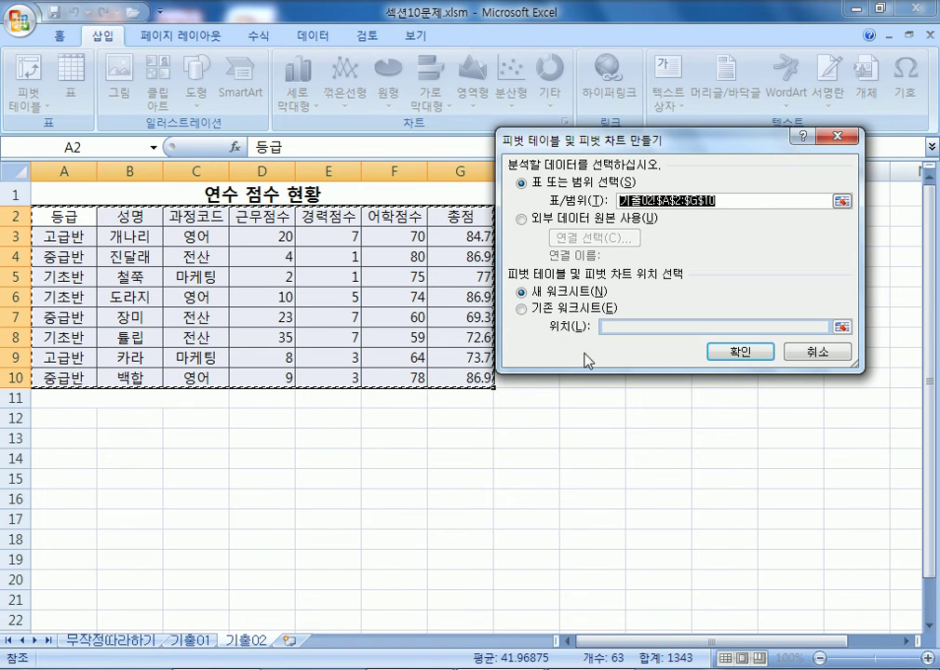
left_click(547, 314)
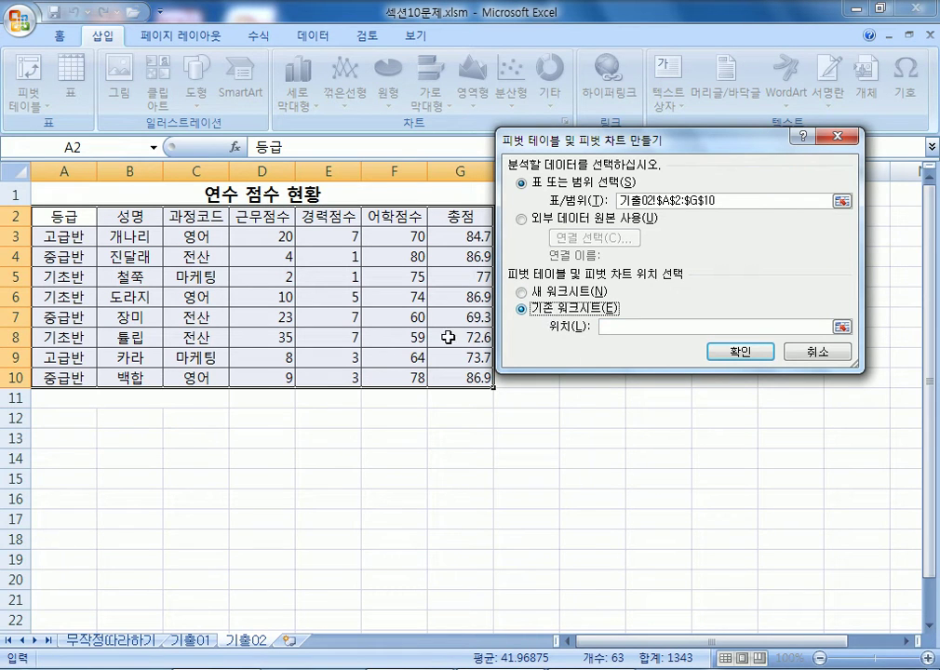
left_click(79, 495)
scroll(96, 442, "down", 3)
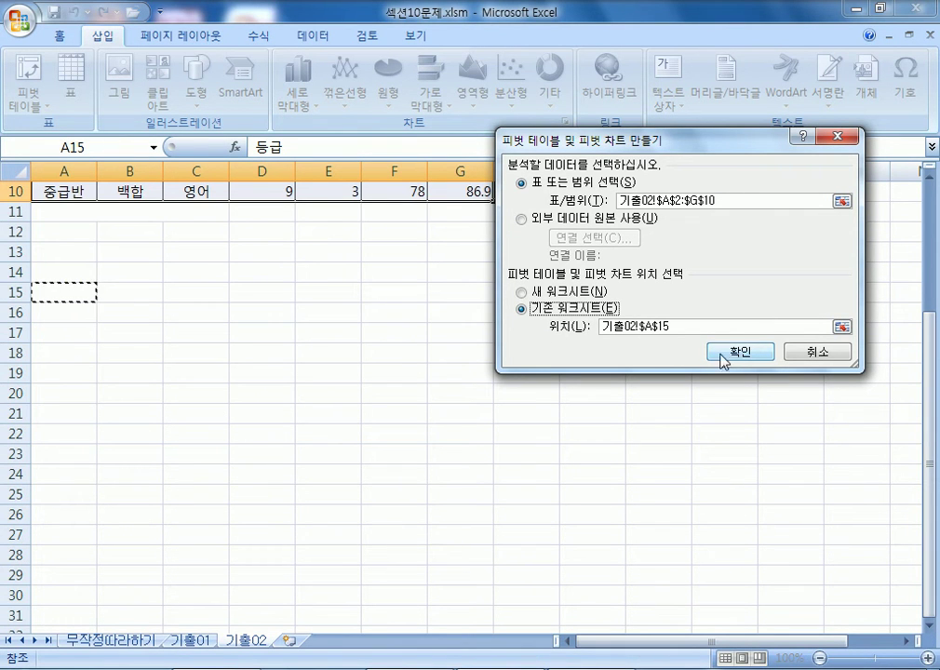
left_click(739, 353)
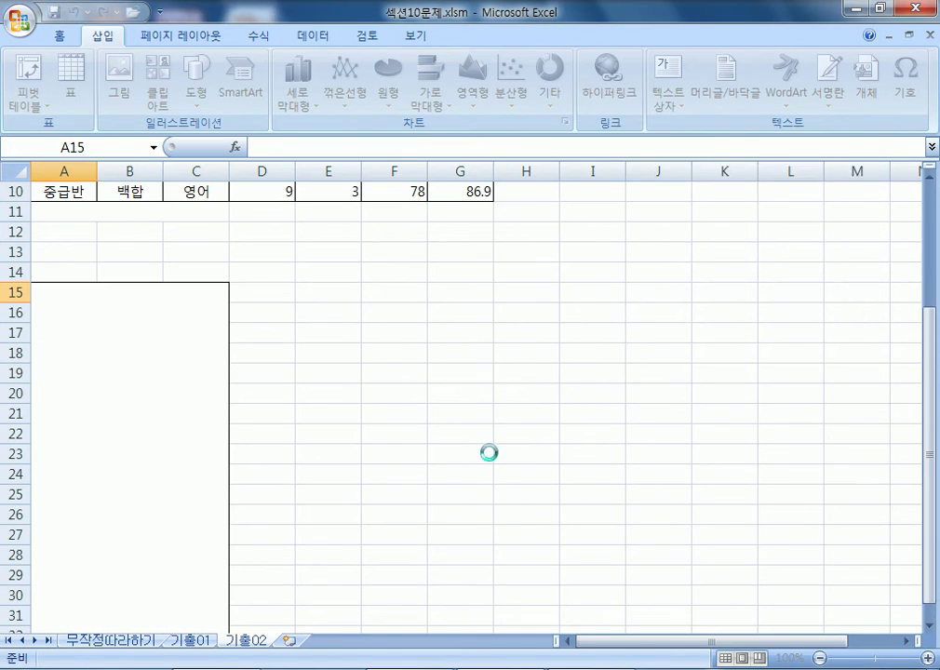
Step: Add 과정코드 as the report filter and 등급 as the axis field of the pivot chart
left_click_drag(577, 351, 300, 522)
scroll(90, 318, "down", 1)
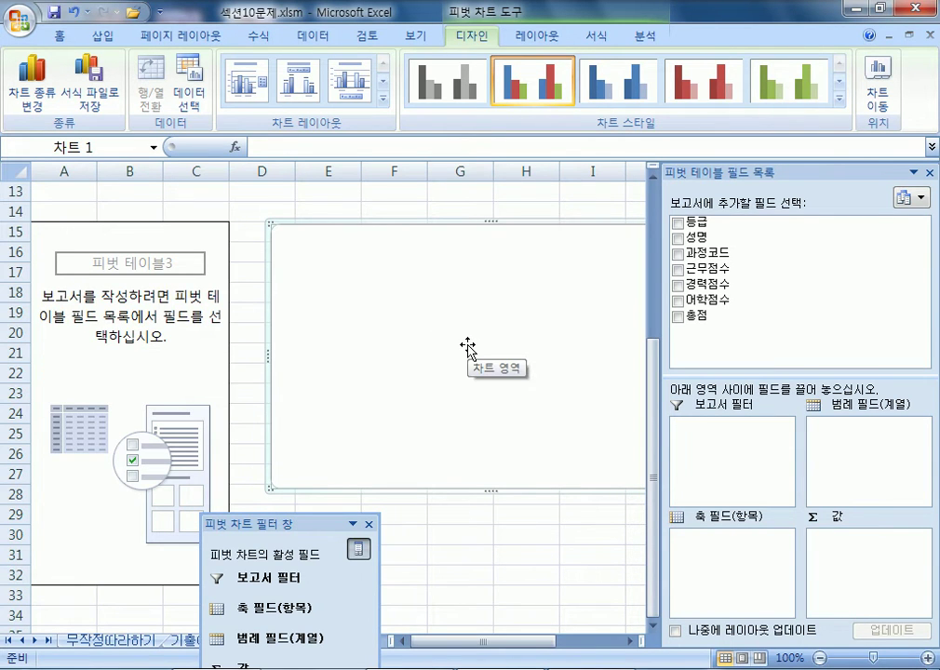
left_click_drag(756, 172, 593, 60)
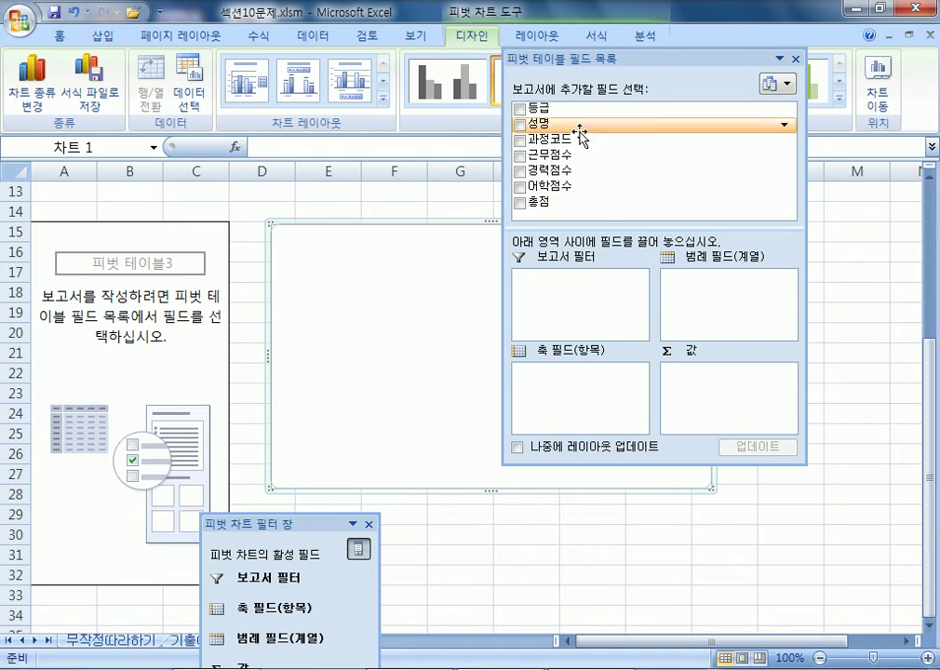
left_click_drag(594, 140, 596, 307)
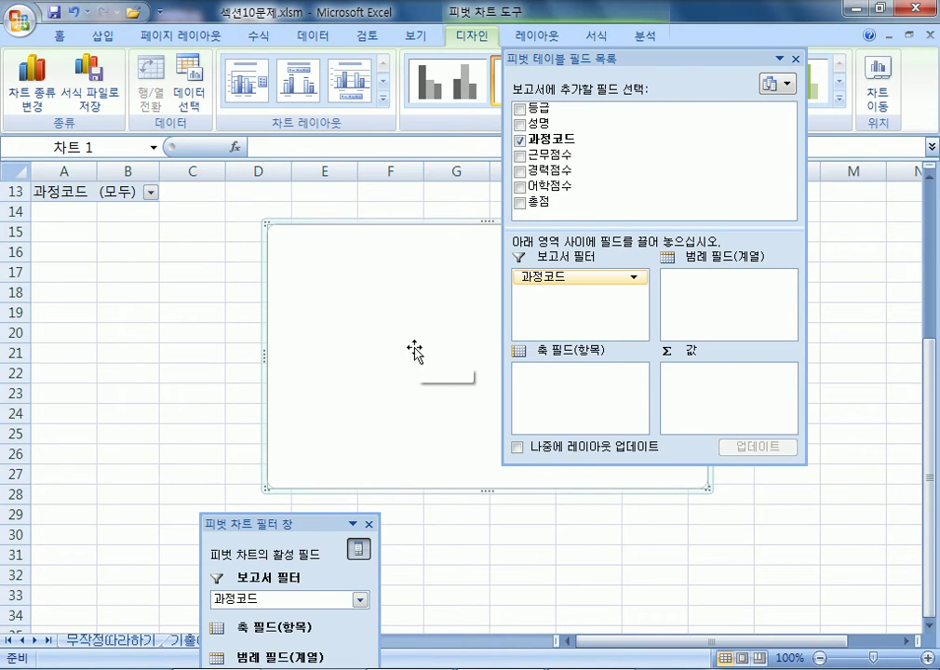
left_click_drag(529, 109, 638, 430)
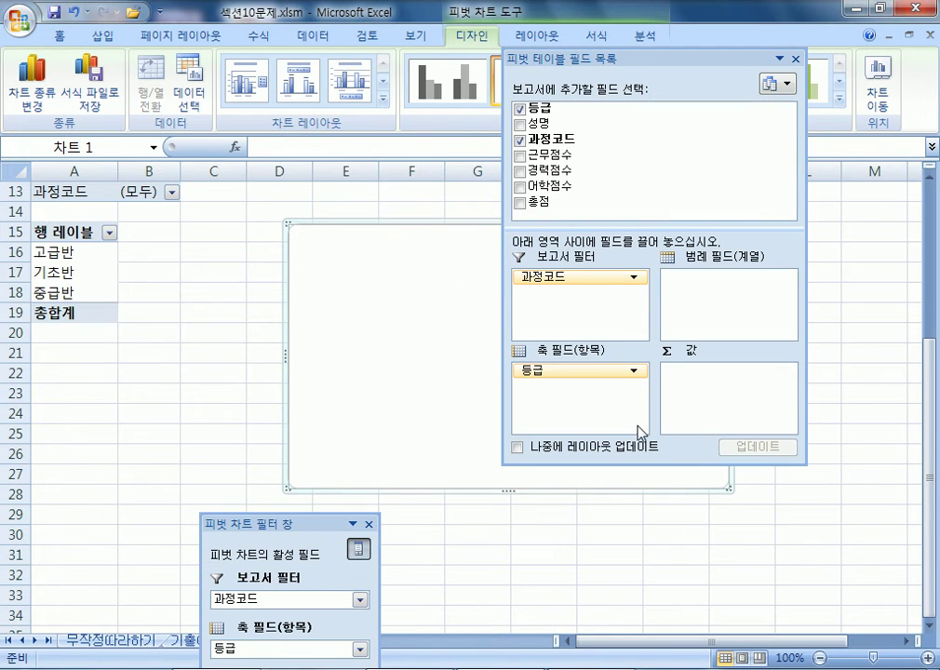
Step: Add 근무점수 and 경력점수 to the pivot chart's values, then dock the field list back in place
left_click_drag(589, 48, 600, 68)
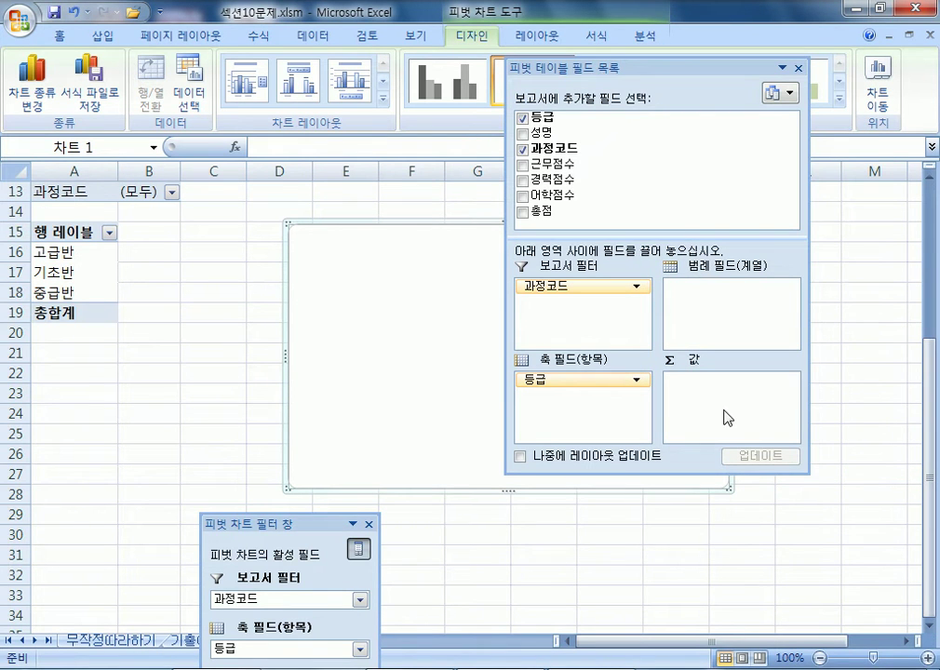
left_click_drag(549, 164, 704, 416)
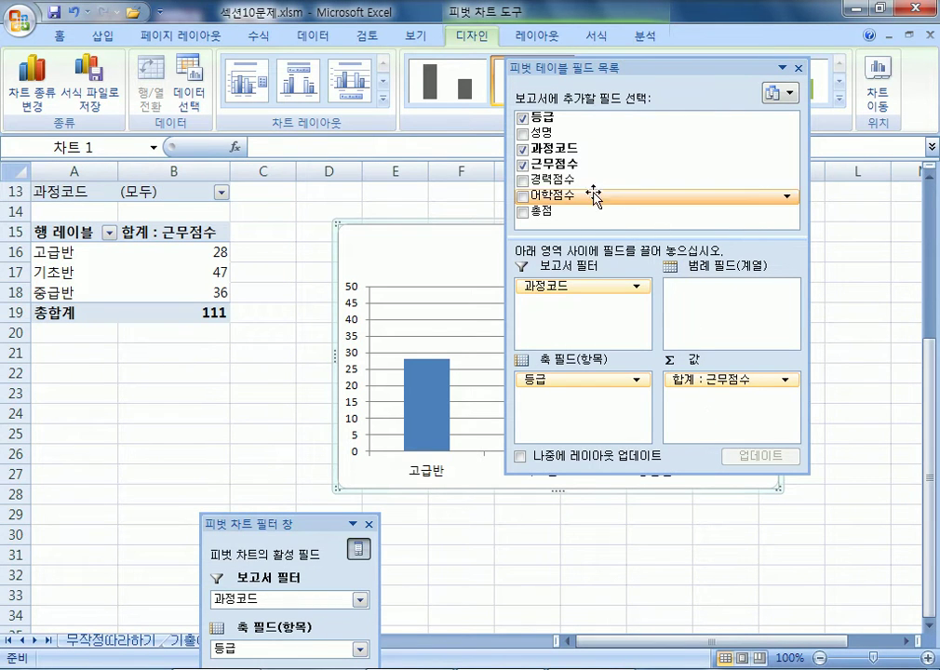
left_click_drag(602, 179, 717, 420)
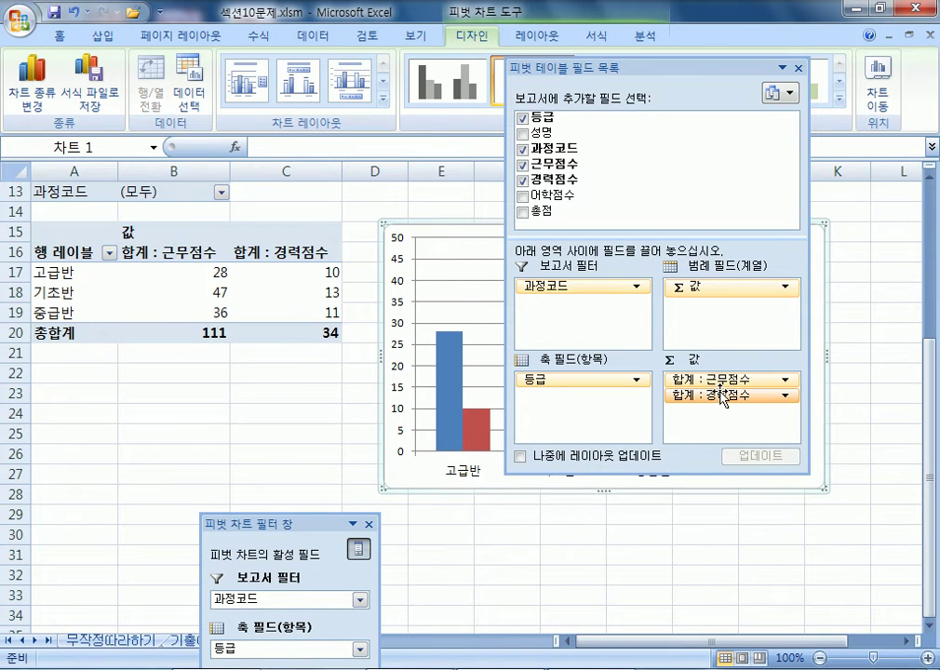
double_click(615, 74)
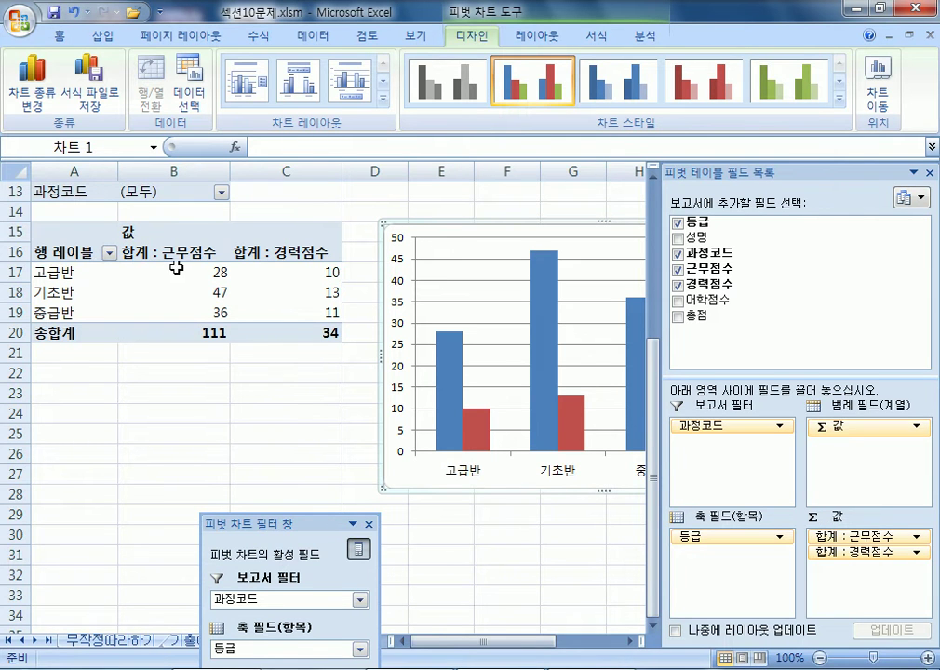
Step: Change the summary function of the 근무점수 value field in the pivot table to 평균
left_click(174, 252)
left_click(470, 37)
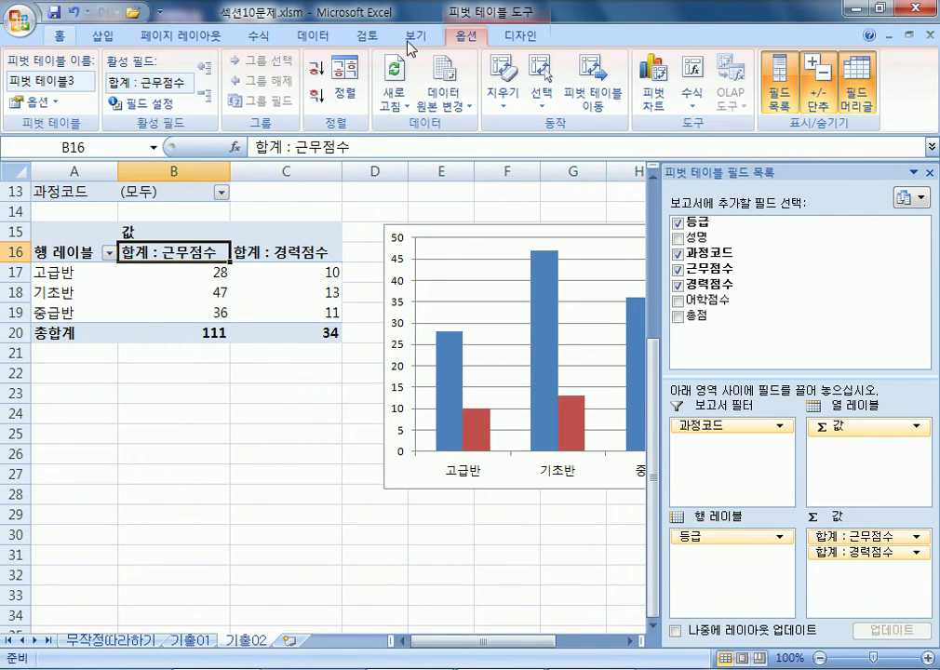
left_click(166, 103)
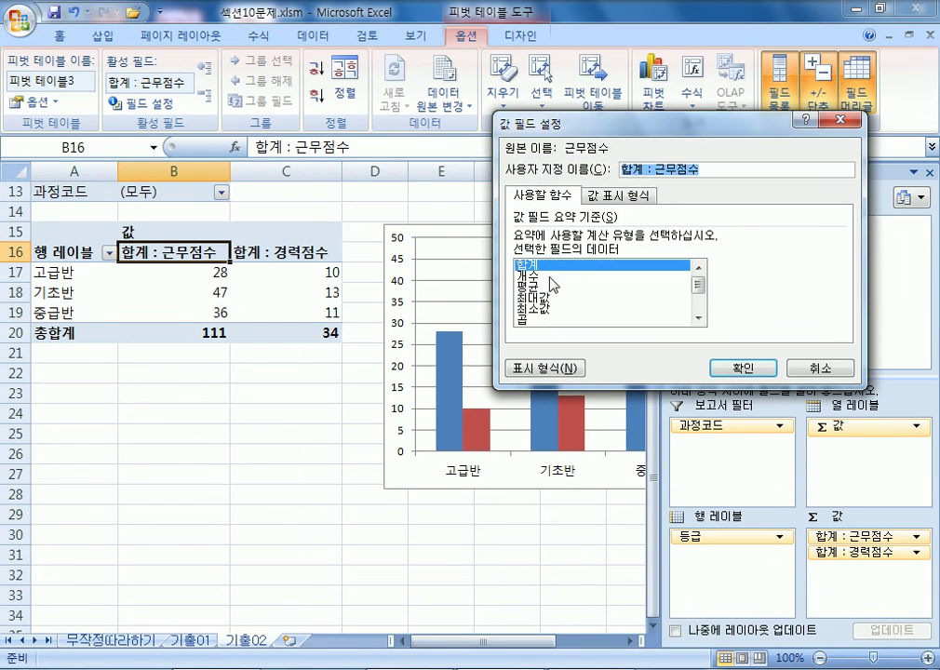
left_click(559, 285)
left_click(740, 368)
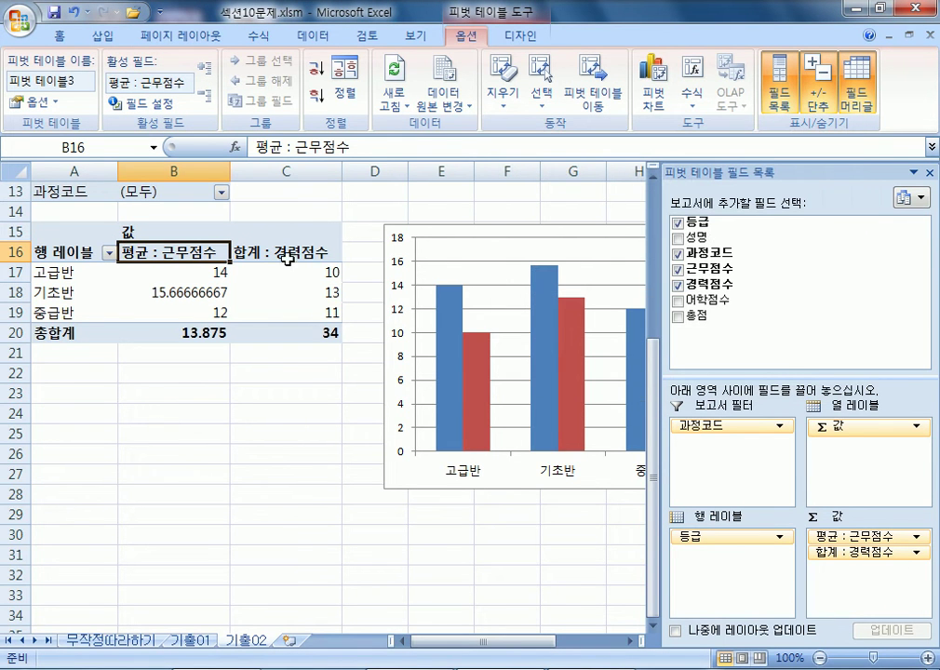
Step: Compare the contextual tools available for the pivot table cells with those for the pivot chart
left_click(289, 257)
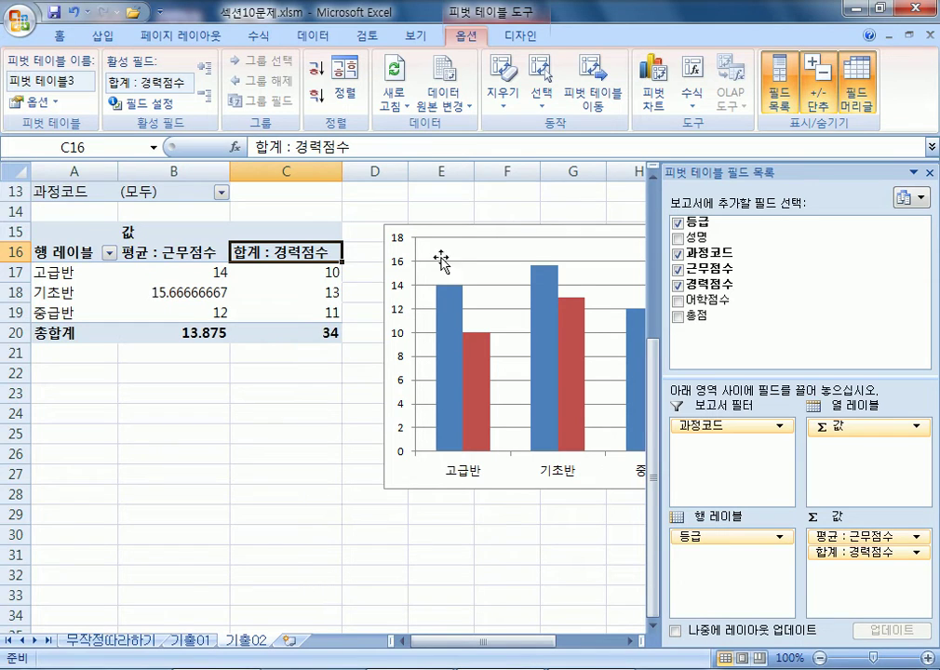
left_click_drag(74, 231, 262, 346)
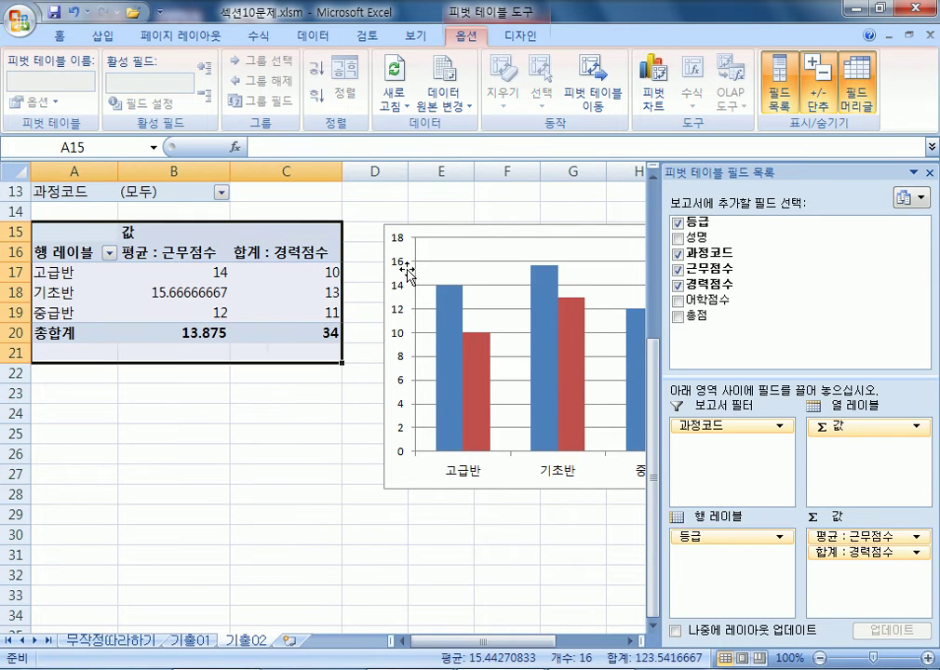
left_click(483, 230)
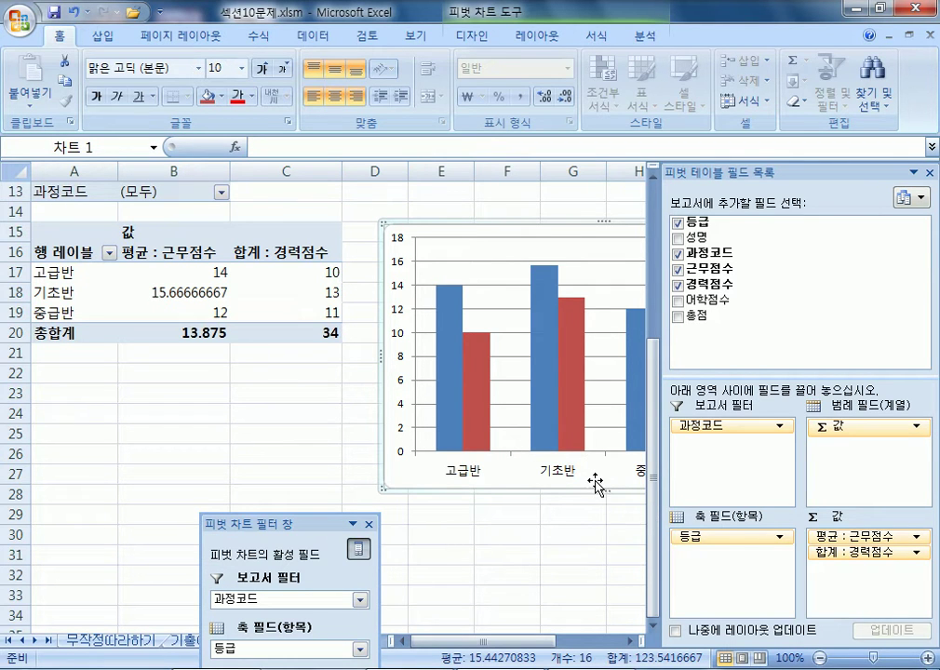
left_click(472, 36)
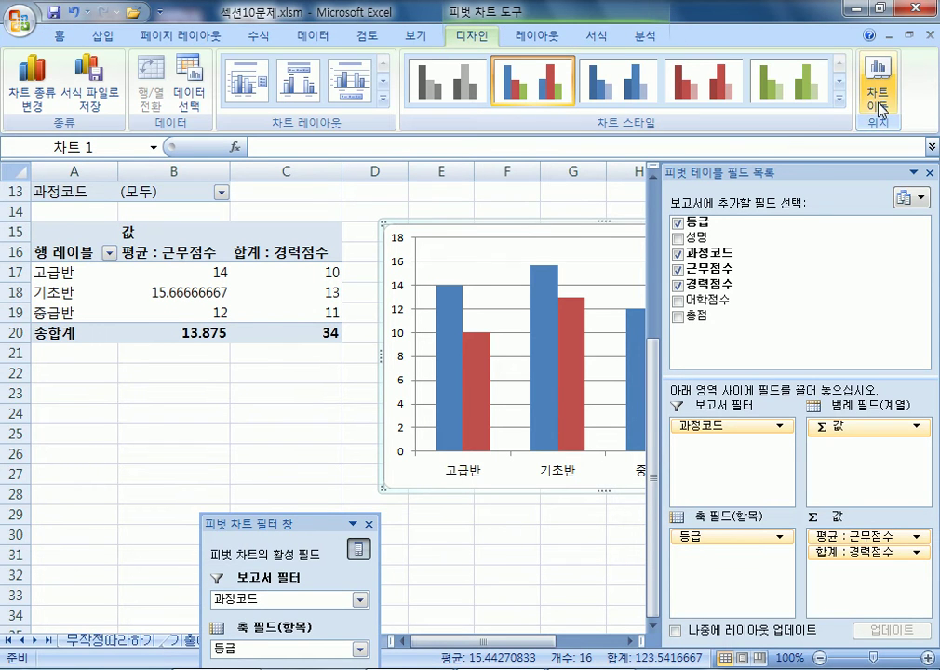
left_click(195, 292)
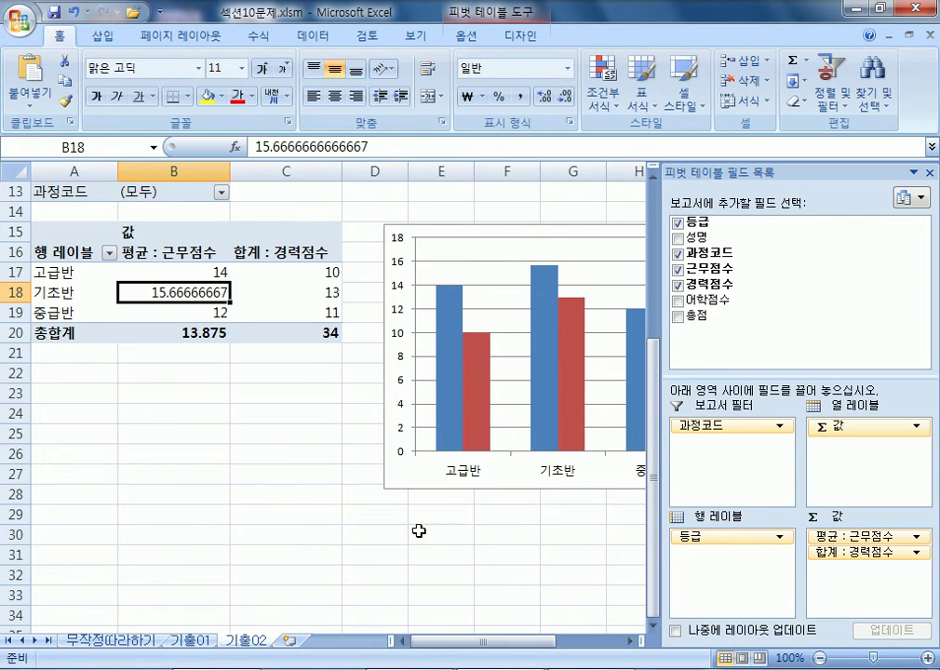
left_click(437, 482)
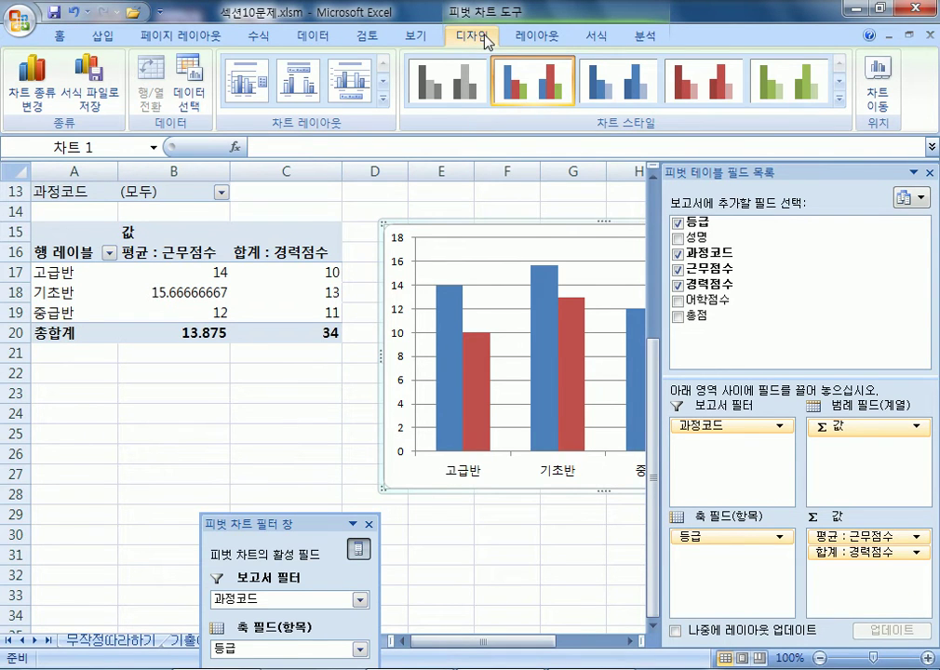
left_click(112, 278)
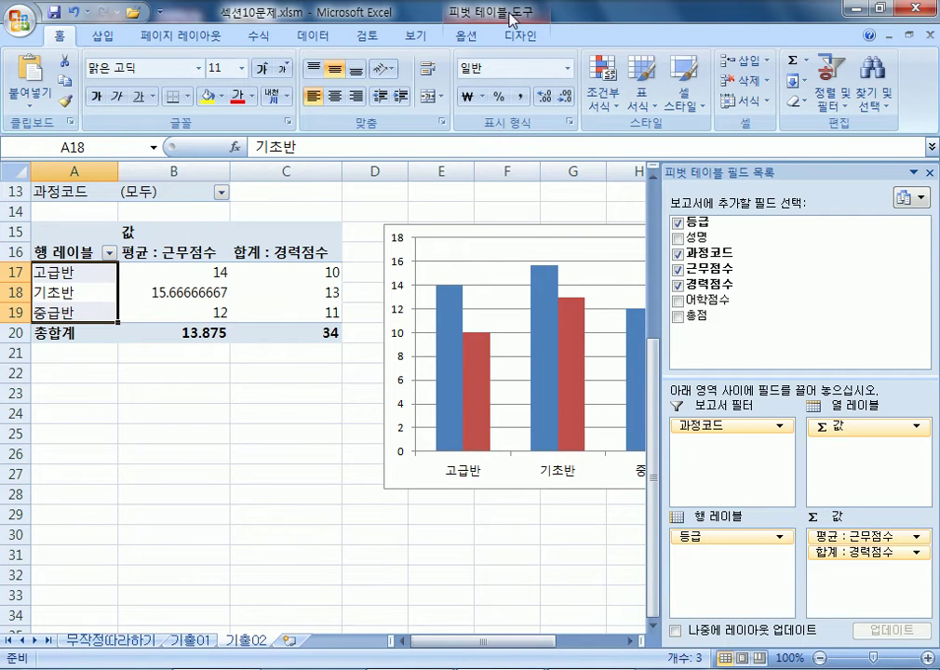
Step: Move the pivot chart to a new sheet named Chart1 and reposition the pivot chart filter pane over the chart's upper area
left_click(473, 233)
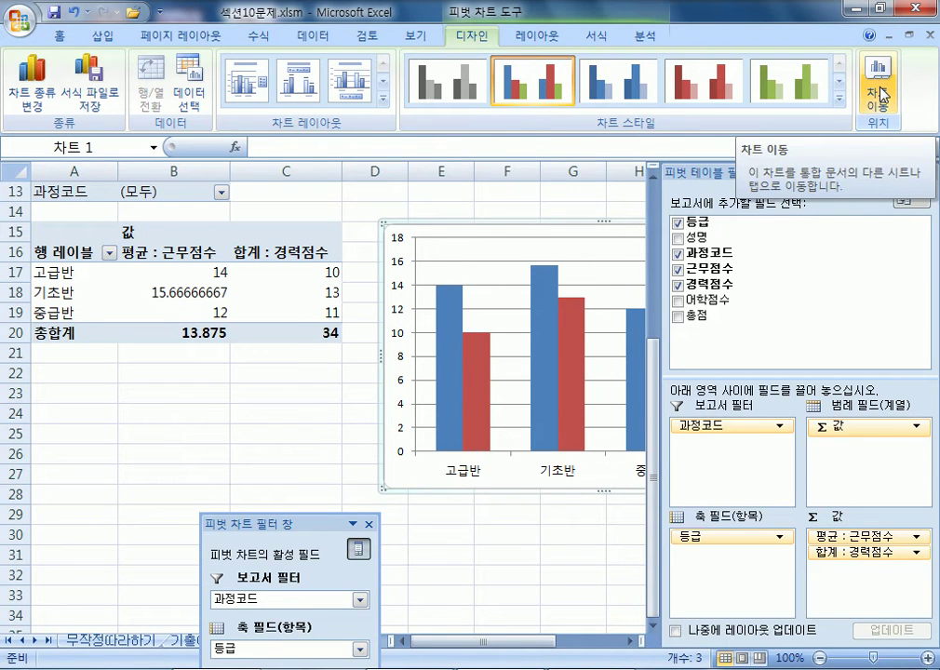
right_click(501, 479)
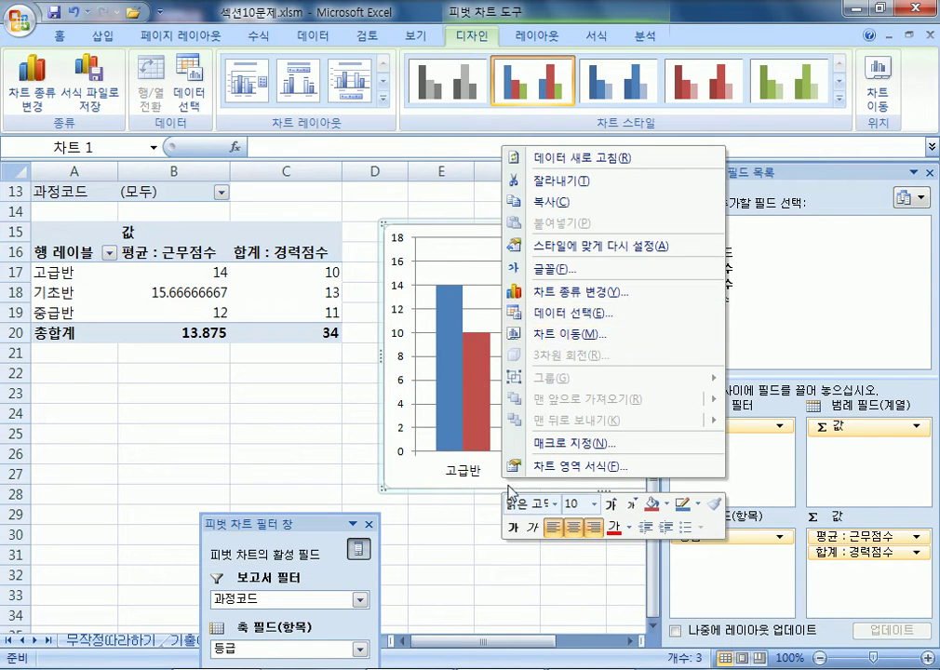
left_click(382, 378)
left_click(882, 99)
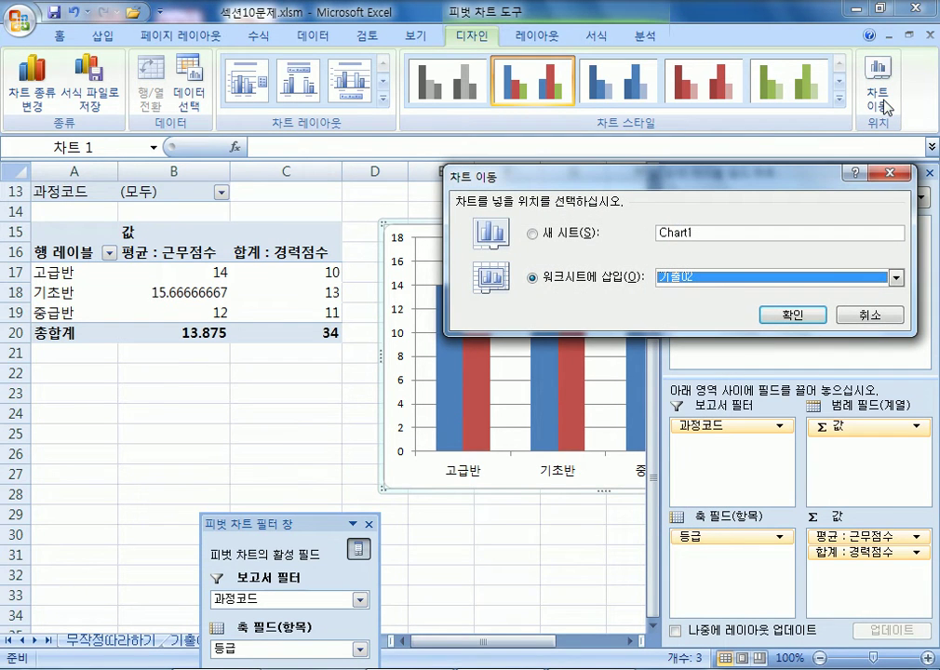
left_click(536, 237)
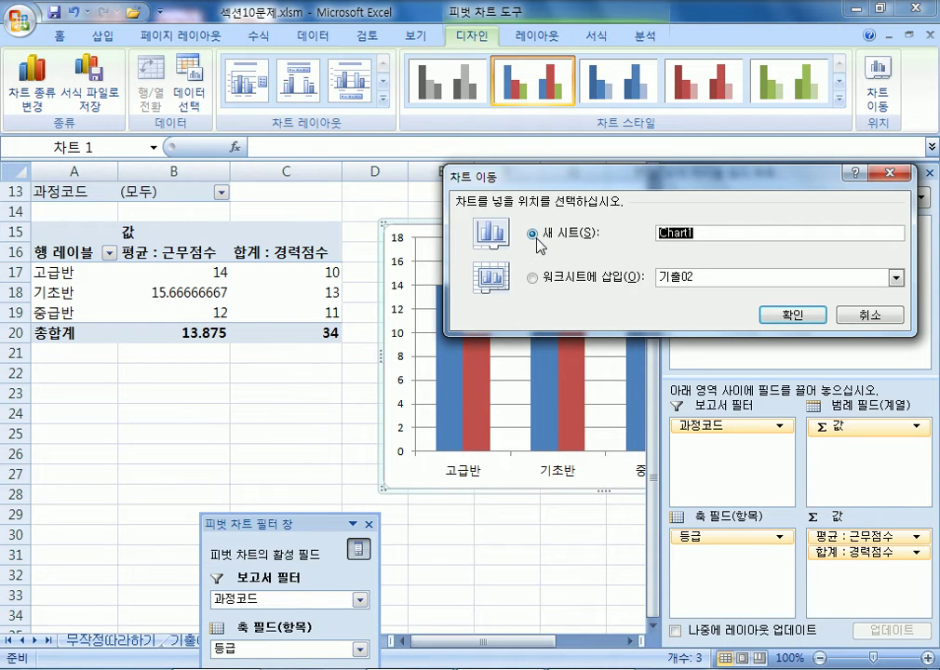
left_click(787, 316)
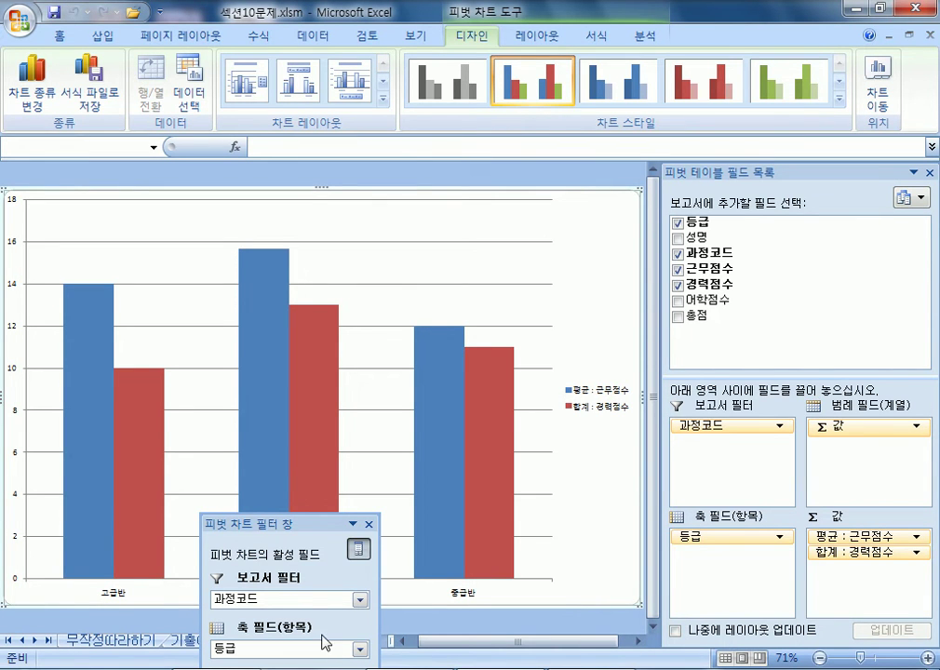
left_click_drag(318, 524, 550, 172)
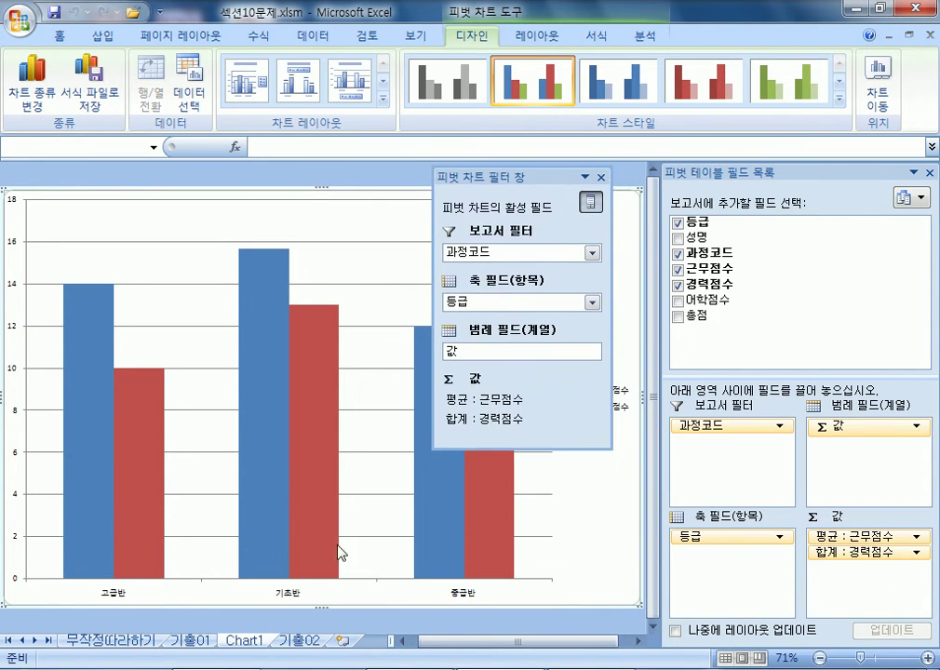
Step: Review the pivot table values on 기출02 against the matching pivot chart on Chart1
left_click(298, 641)
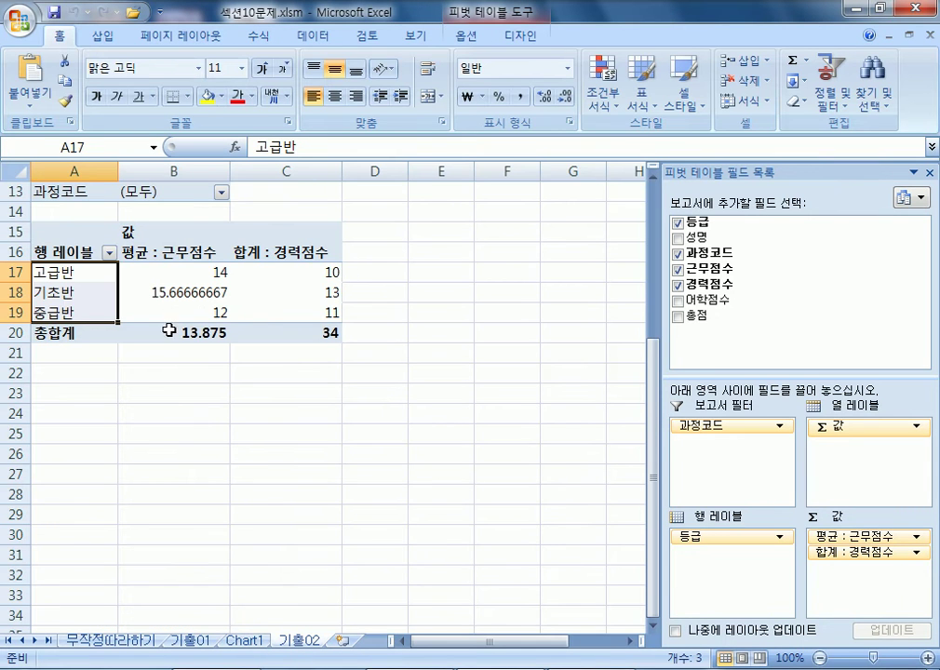
left_click(149, 277)
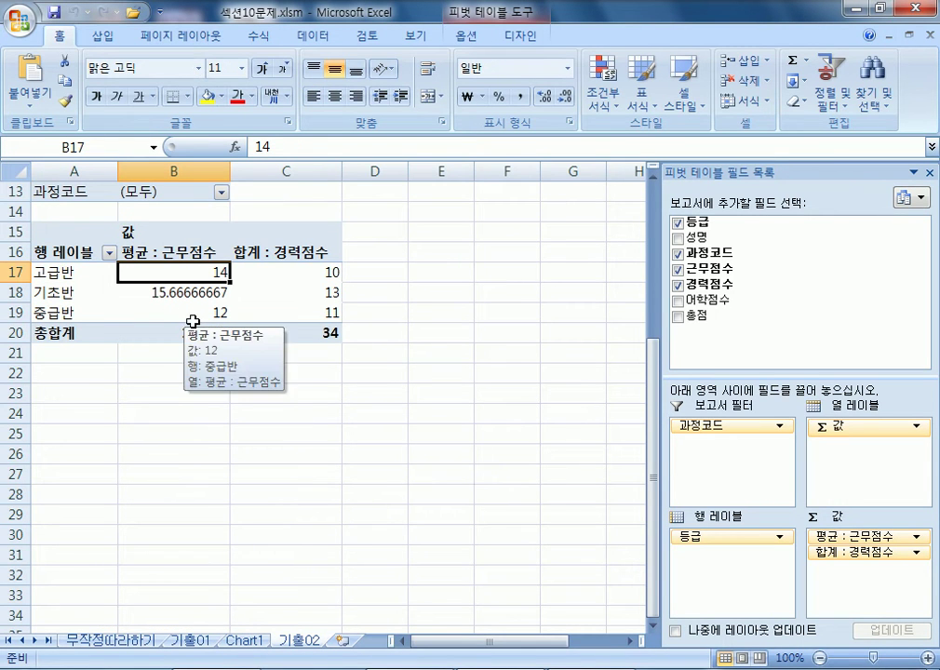
left_click(244, 640)
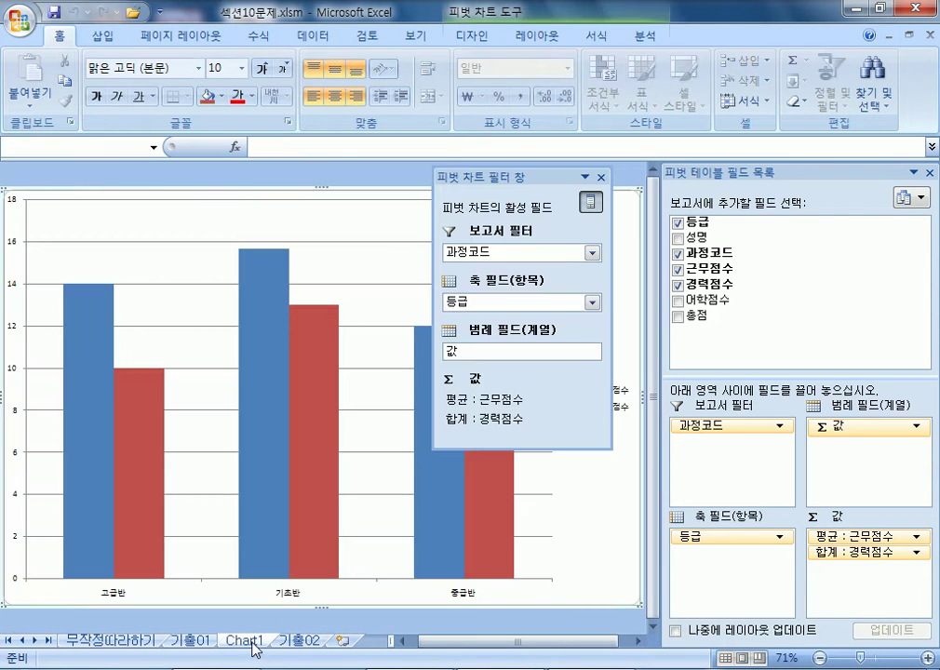
mouse_move(343, 428)
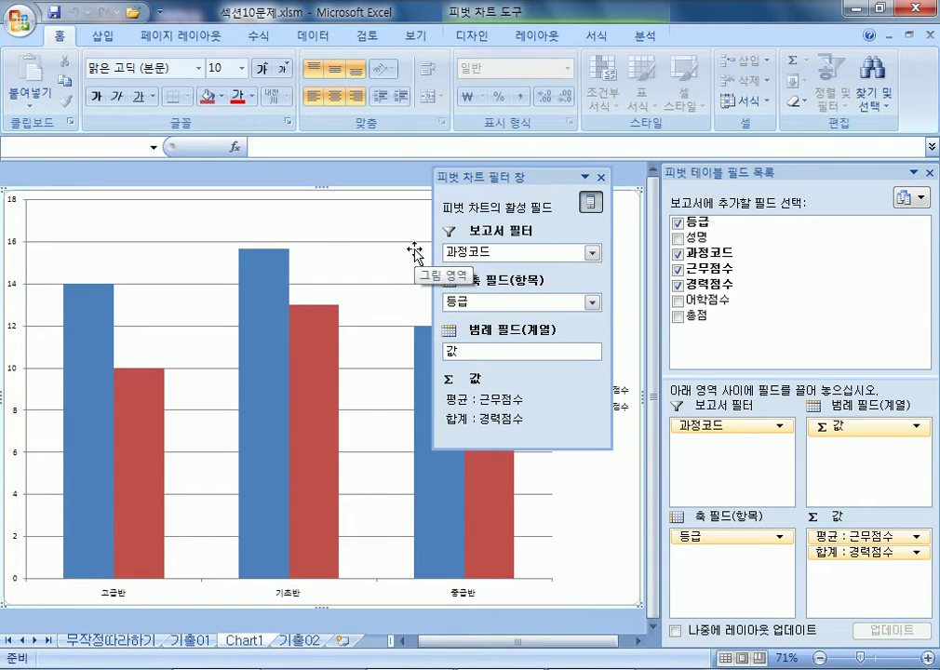
Step: On 기출02, set the 근무점수 source value in cell D3 to 2000
left_click(306, 641)
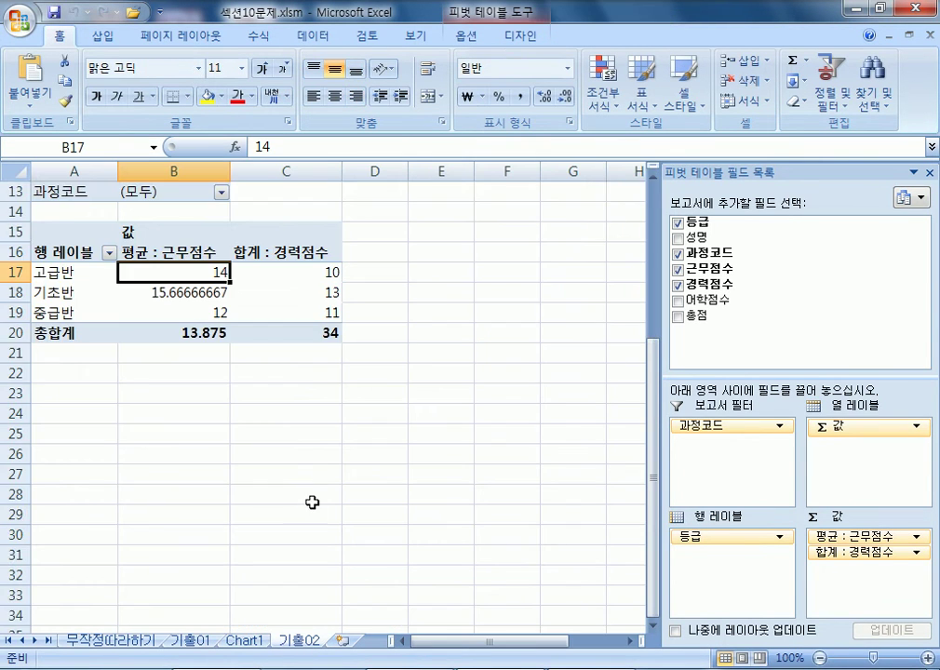
scroll(312, 493, "up", 4)
left_click_drag(370, 235, 375, 368)
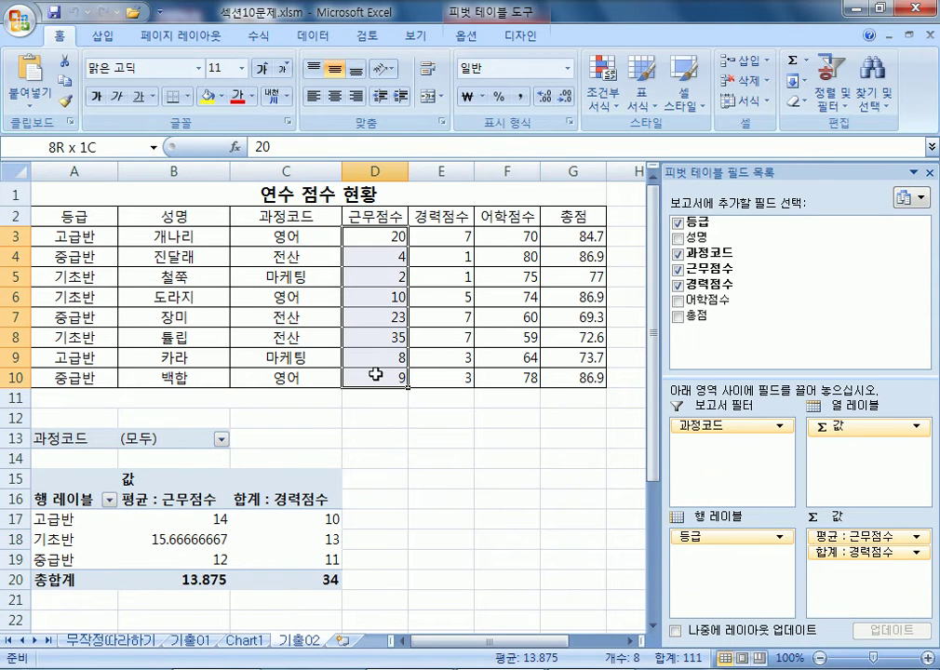
left_click(377, 235)
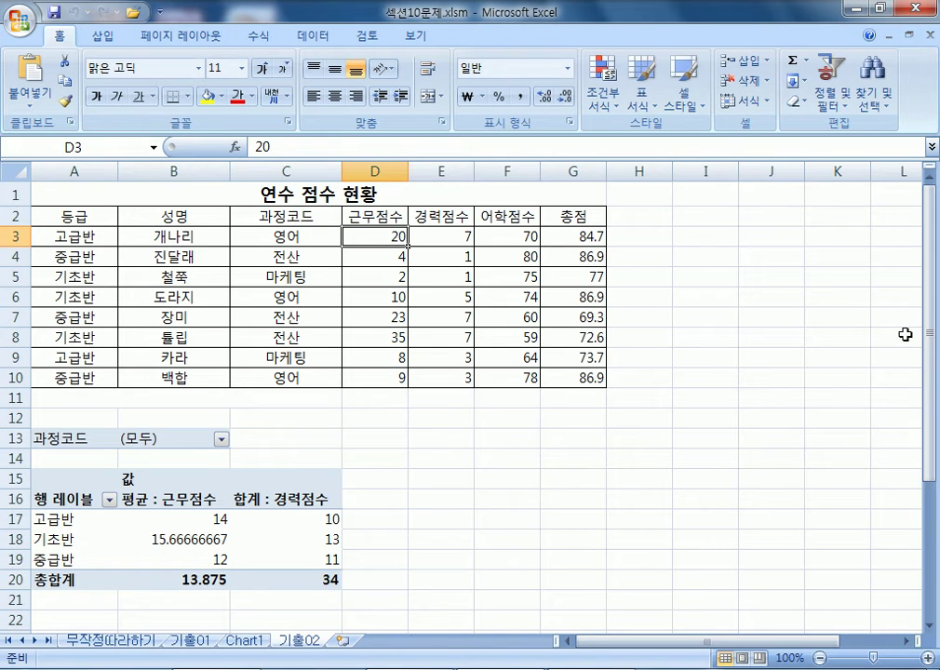
key("F2")
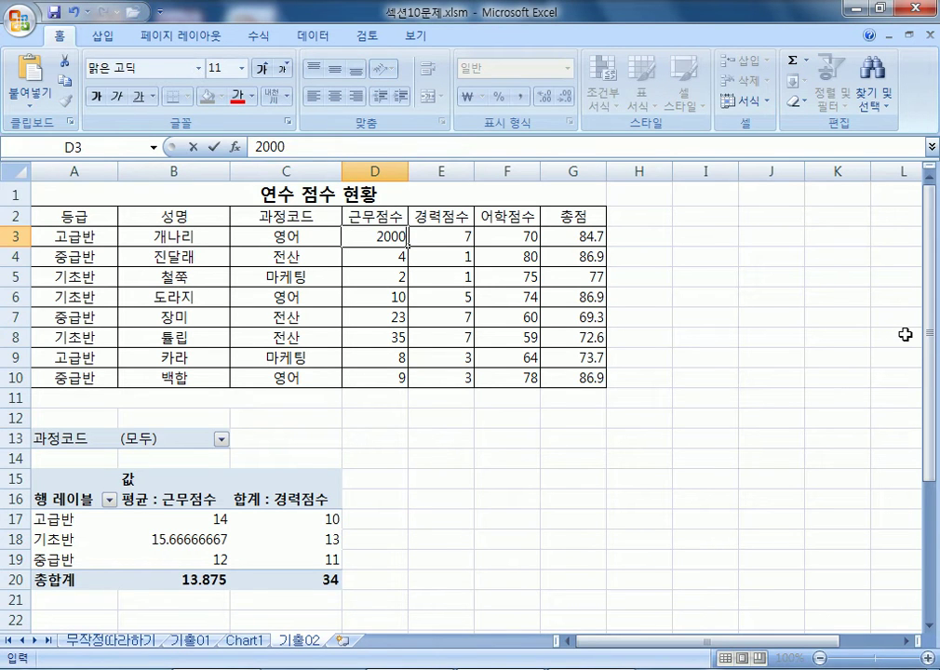
key("Return")
left_click(371, 238)
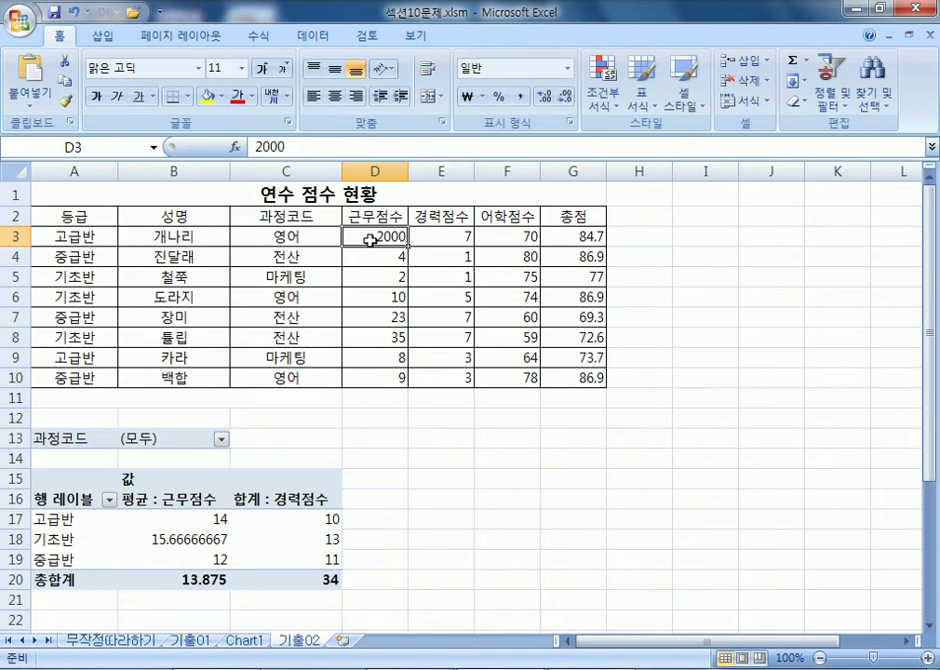
Step: Refresh the pivot table on 기출02 from its source data and check the pivot chart on Chart1
left_click(223, 521)
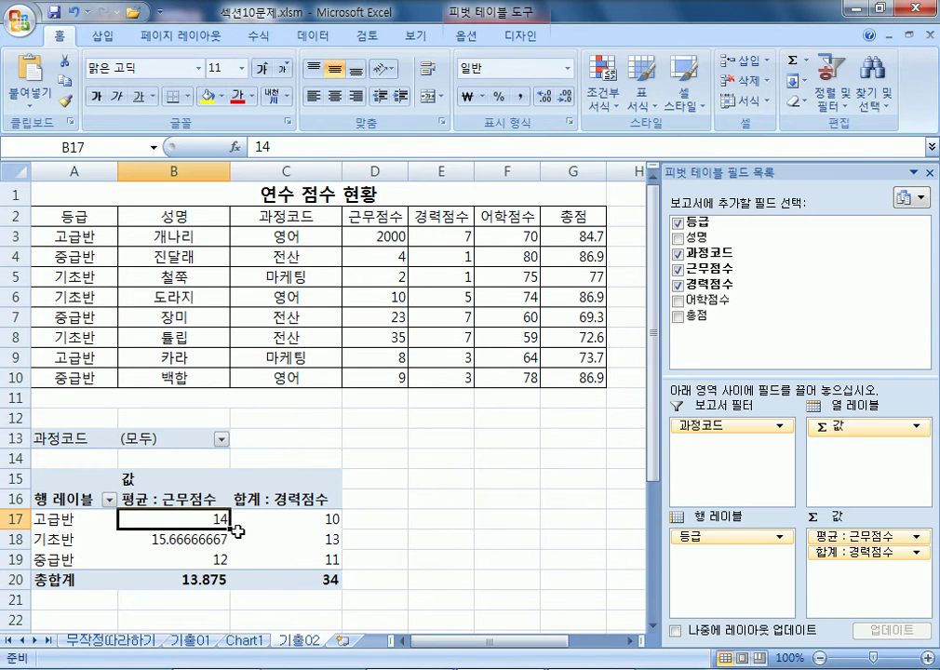
left_click(462, 40)
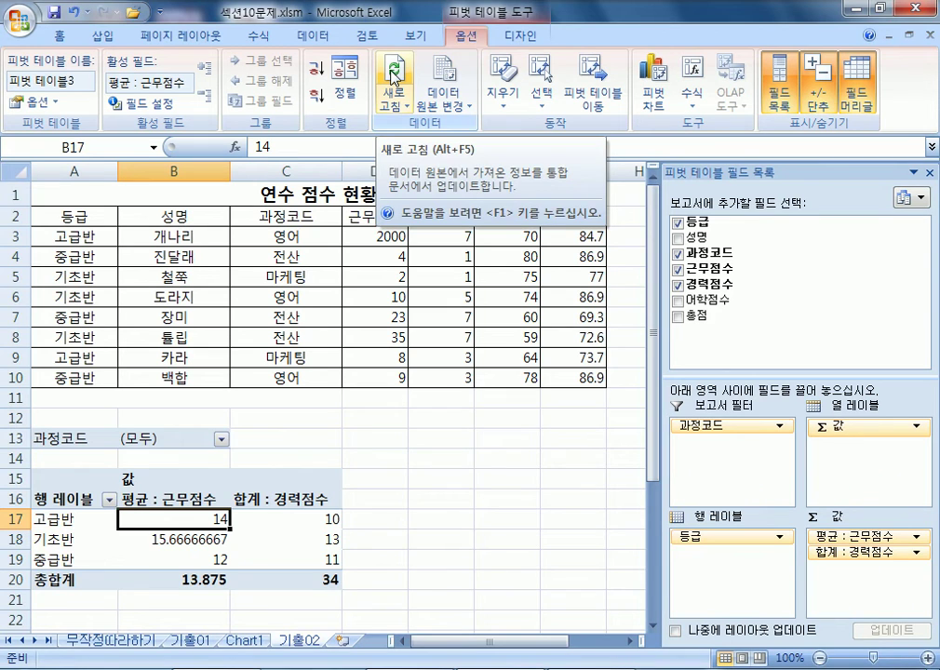
left_click(244, 640)
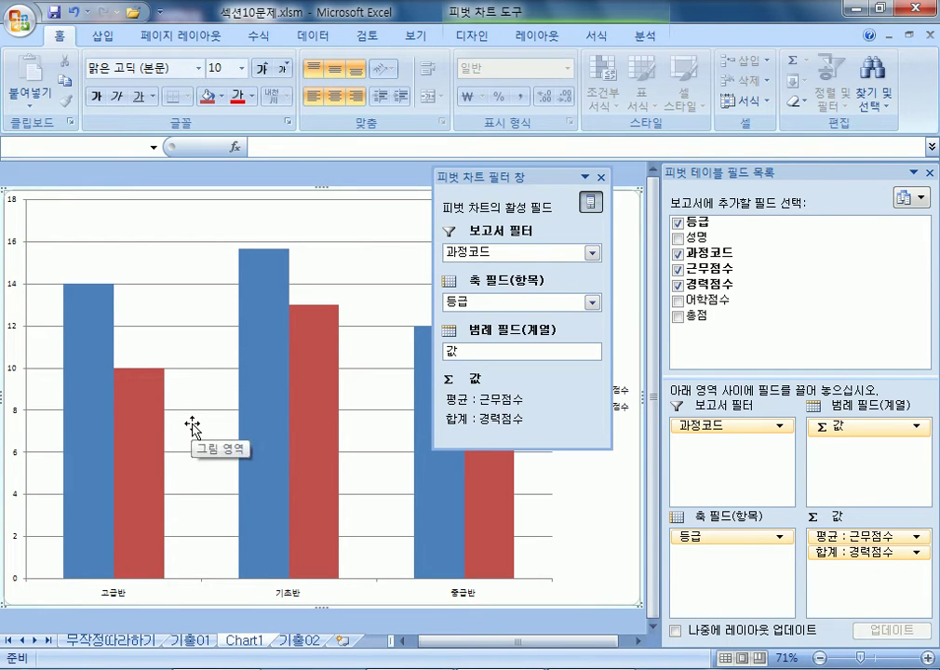
left_click(298, 640)
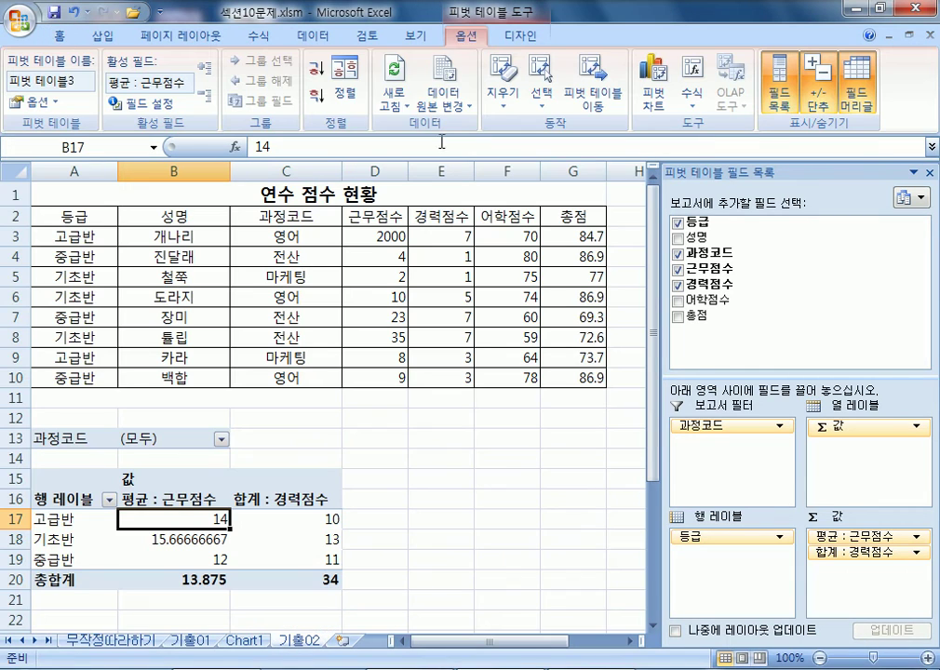
left_click(397, 96)
scroll(205, 465, "down", 2)
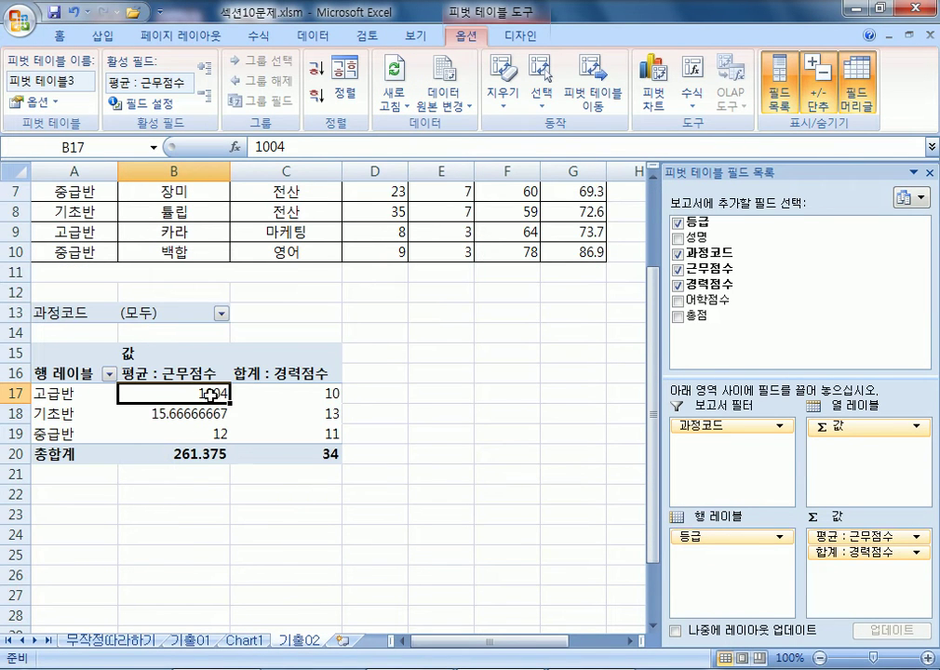
left_click(244, 641)
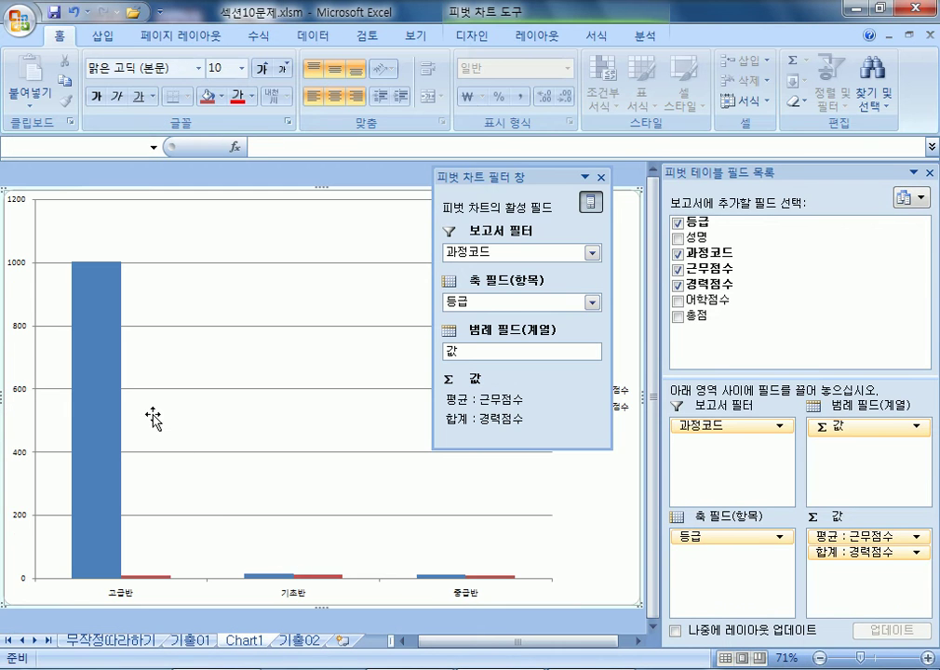
Step: On 기출02, restore the 근무점수 source value in cell D3 to 20
left_click(299, 640)
scroll(340, 393, "up", 2)
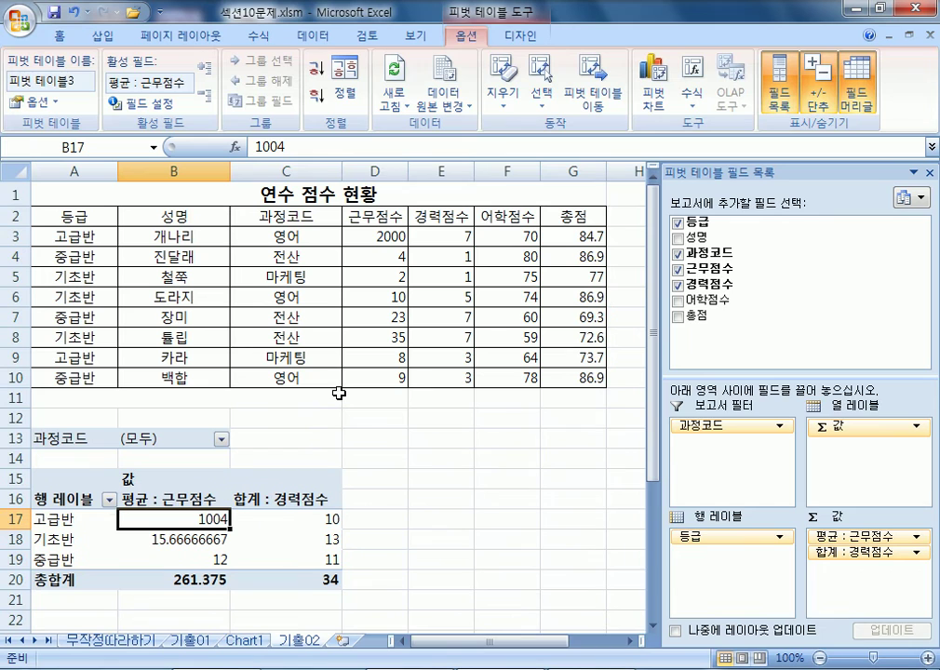
left_click(381, 236)
key("F2")
key("BackSpace")
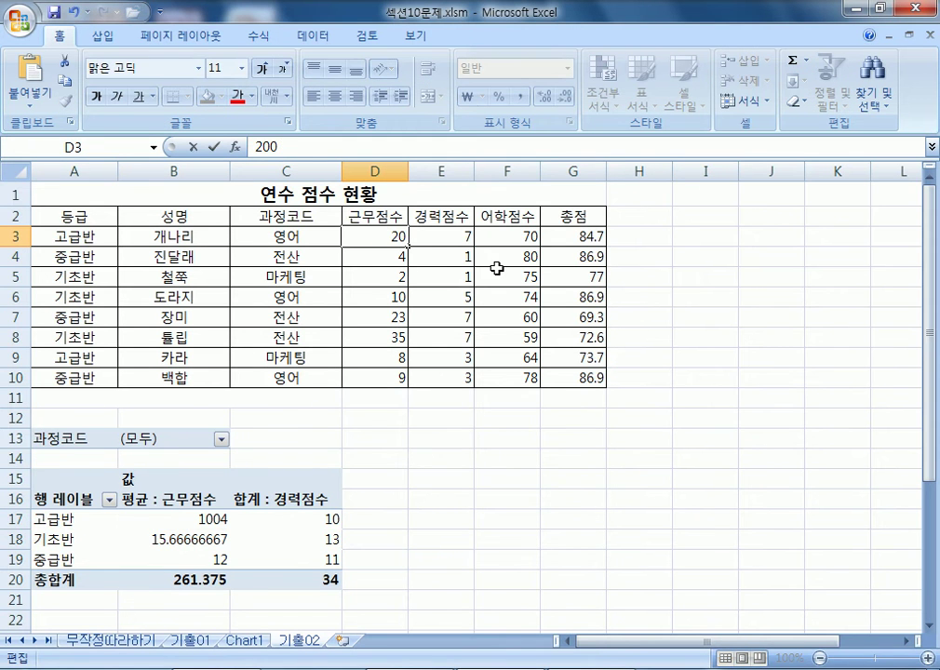
Step: Set the 근무점수 value in D3 to 20 and refresh the pivot table
key("Return")
left_click(201, 495)
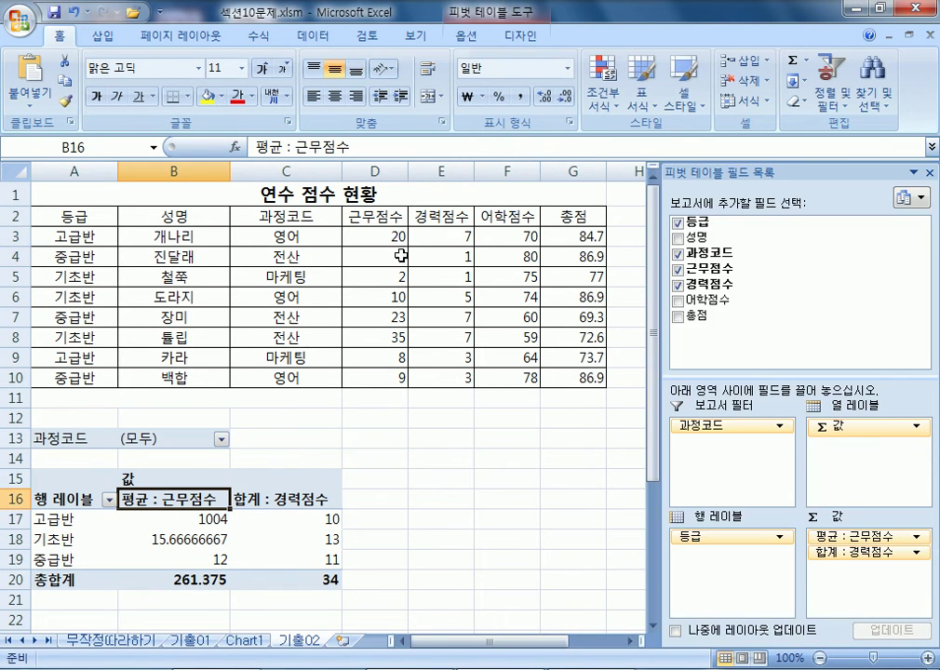
left_click(466, 37)
left_click(396, 82)
Step: Delete rows 13 to 25 containing the pivot table and check the effect on the Chart1 sheet
scroll(186, 475, "down", 3)
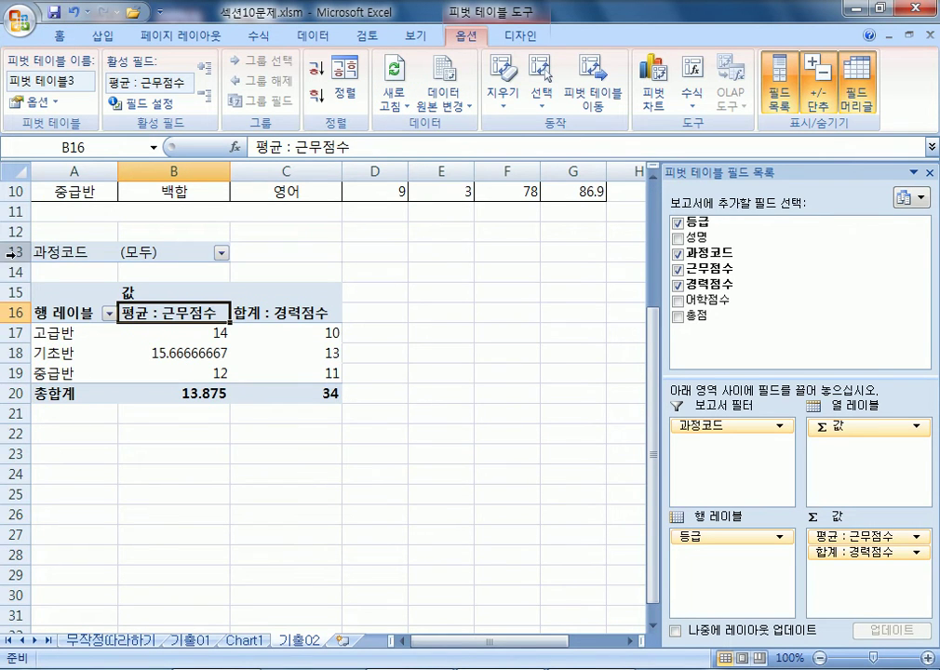
left_click_drag(14, 252, 3, 489)
right_click(281, 349)
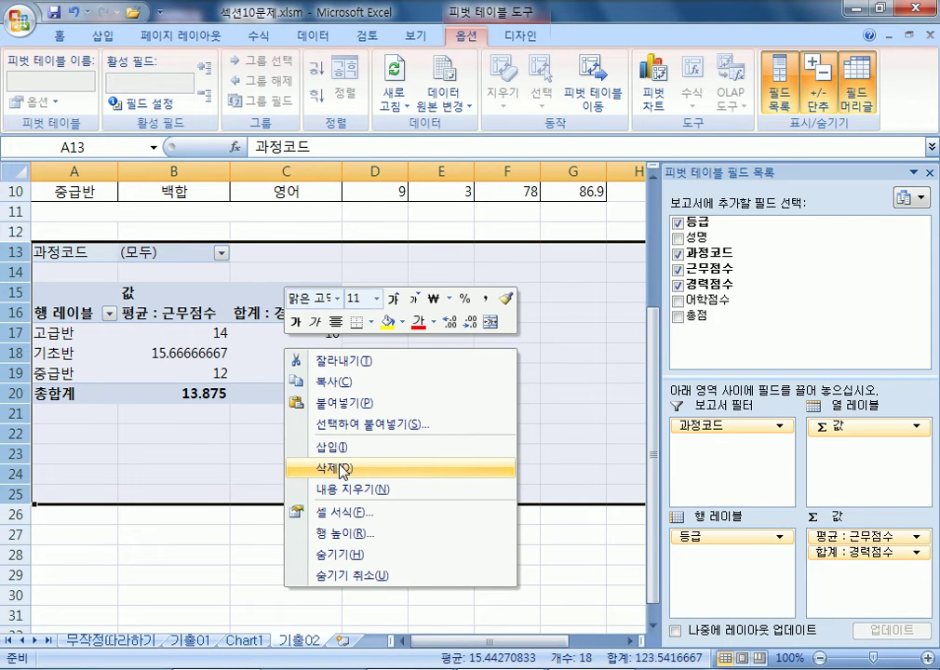
left_click(342, 470)
left_click(244, 640)
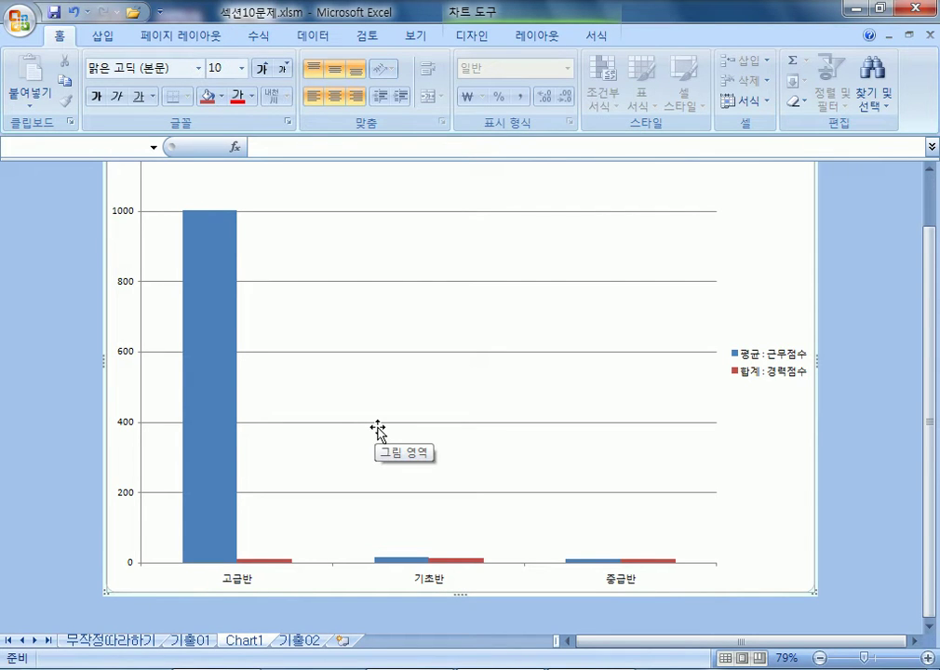
left_click(299, 640)
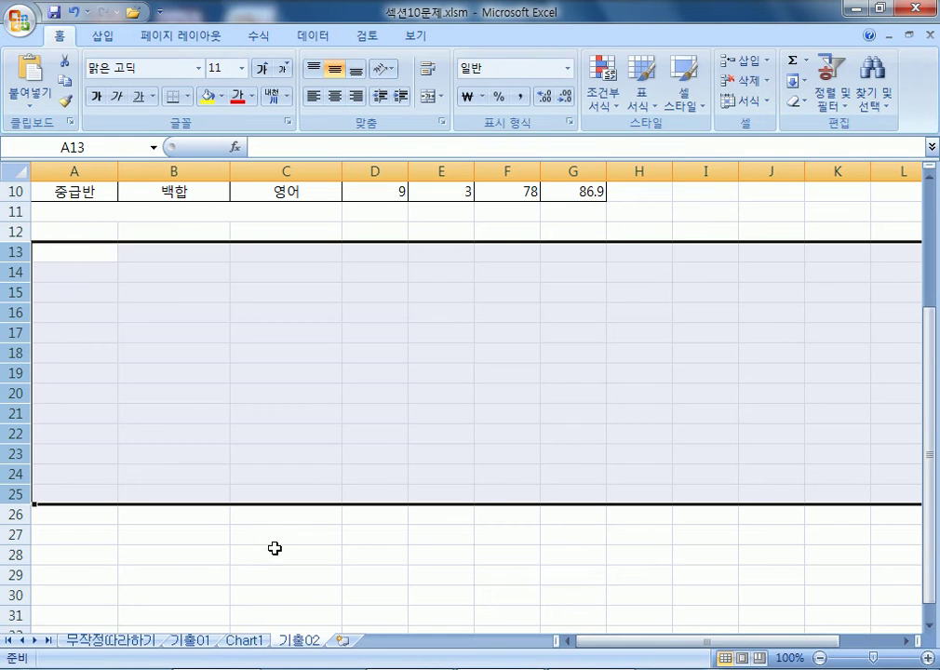
Step: Undo the row deletion and check the pivot chart on the Chart1 sheet again
left_click(75, 13)
left_click(187, 292)
left_click(186, 332)
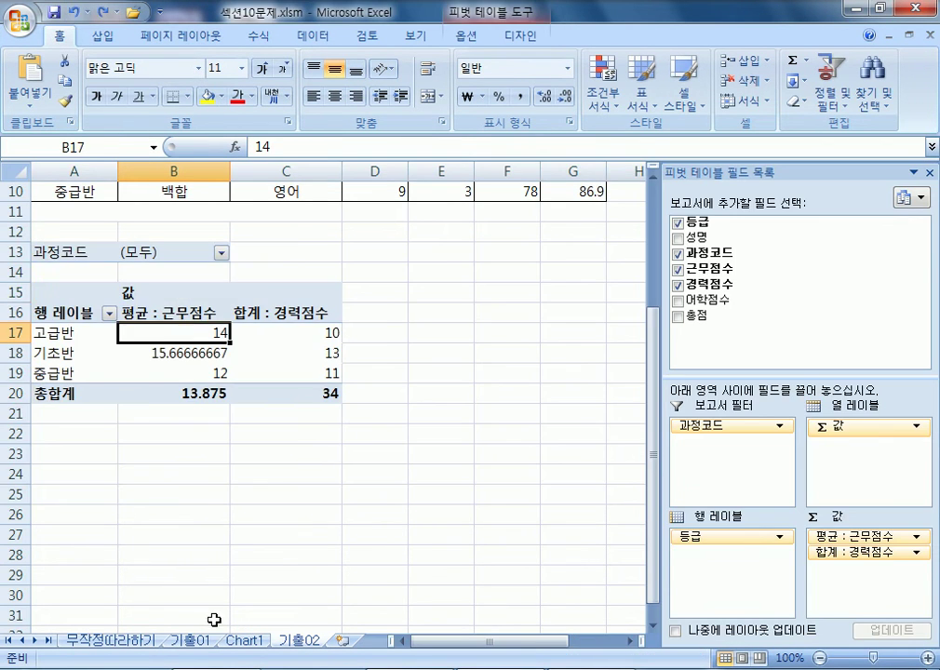
left_click(244, 641)
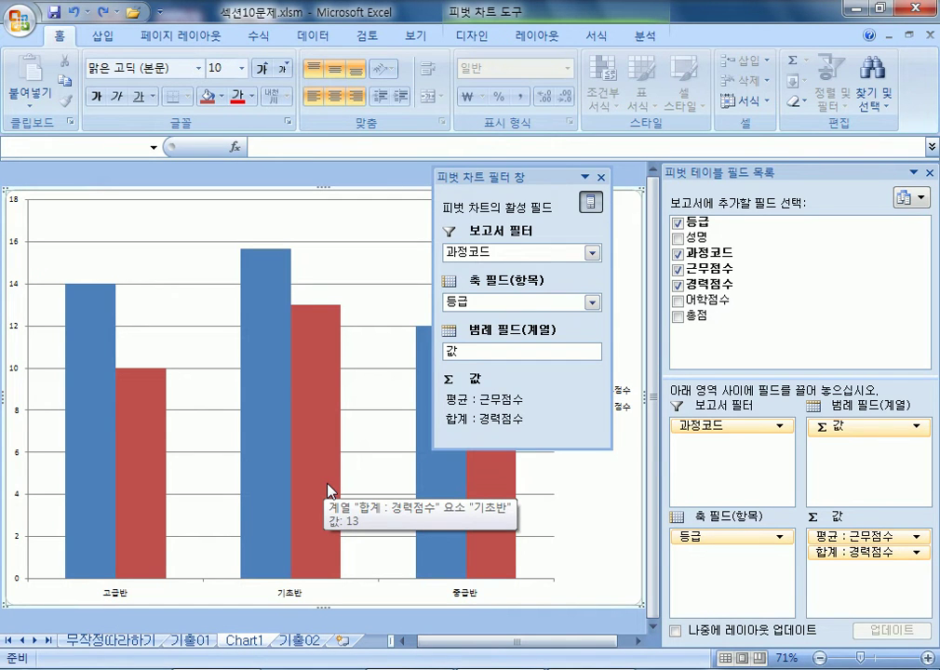
left_click(299, 640)
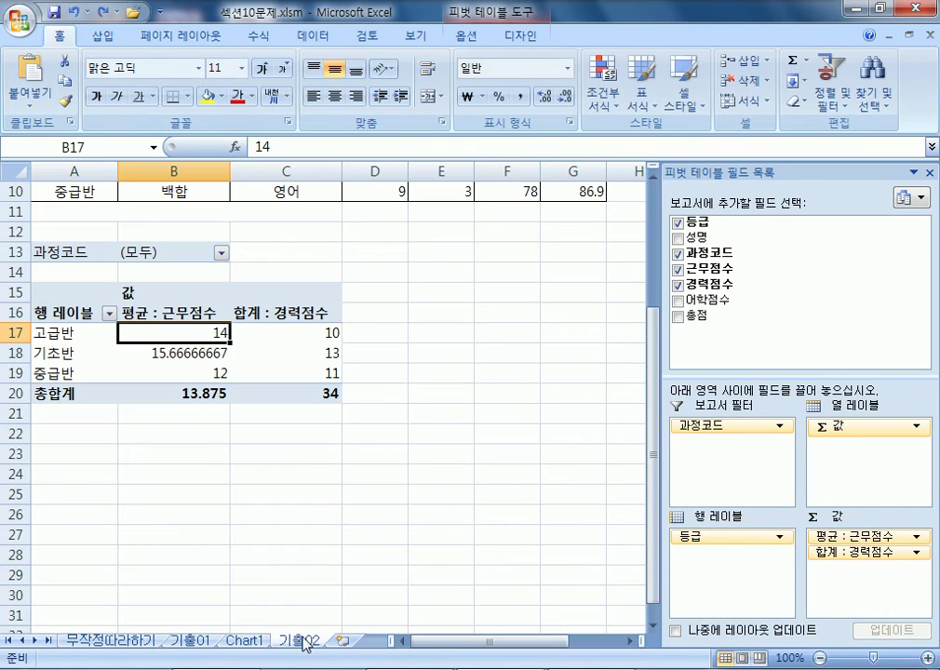
mouse_move(321, 388)
left_click(23, 28)
left_click(54, 101)
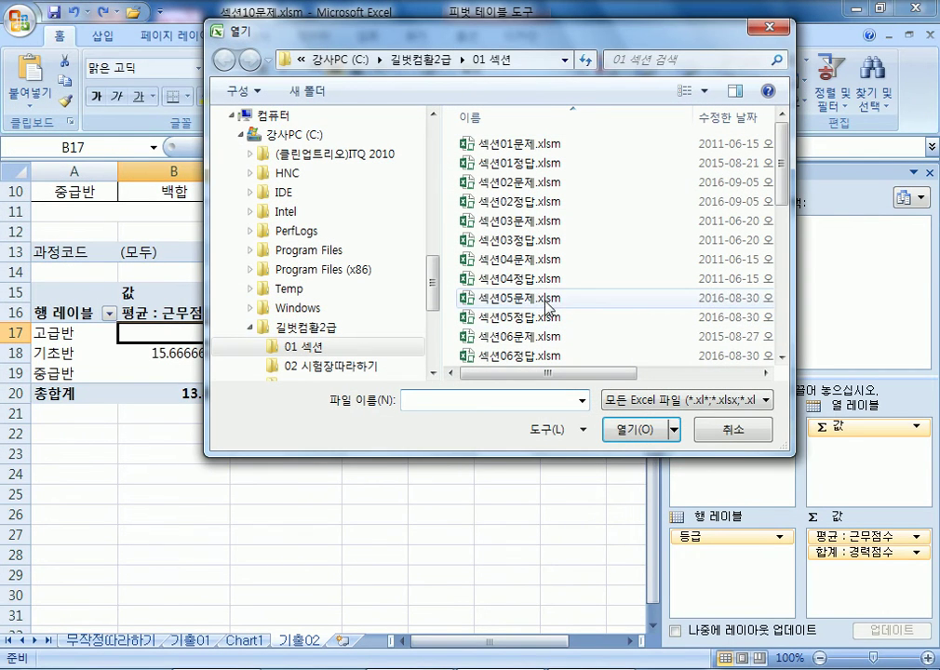
left_click(545, 302)
scroll(549, 300, "down", 4)
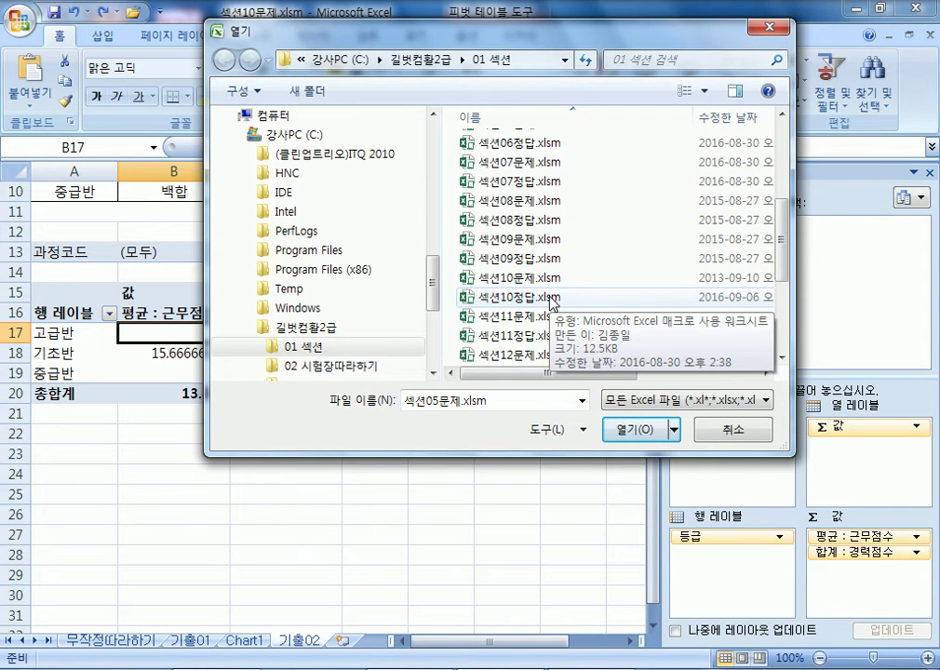
left_click(734, 430)
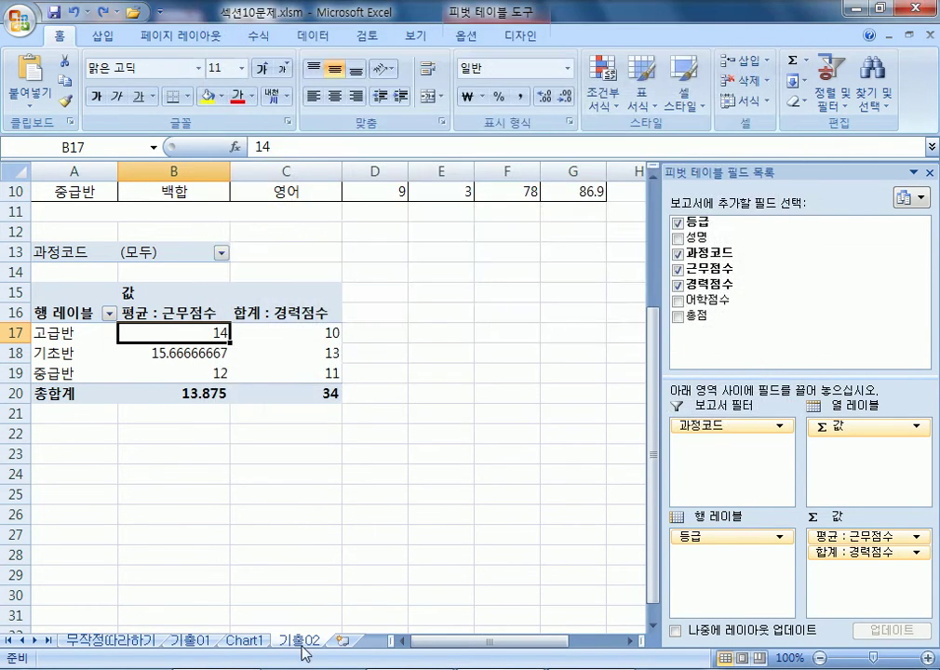
Step: On the 기출01 sheet, examine the pivot table's value cells by selecting the numeric blocks separately and the whole range C23:D33
left_click(203, 644)
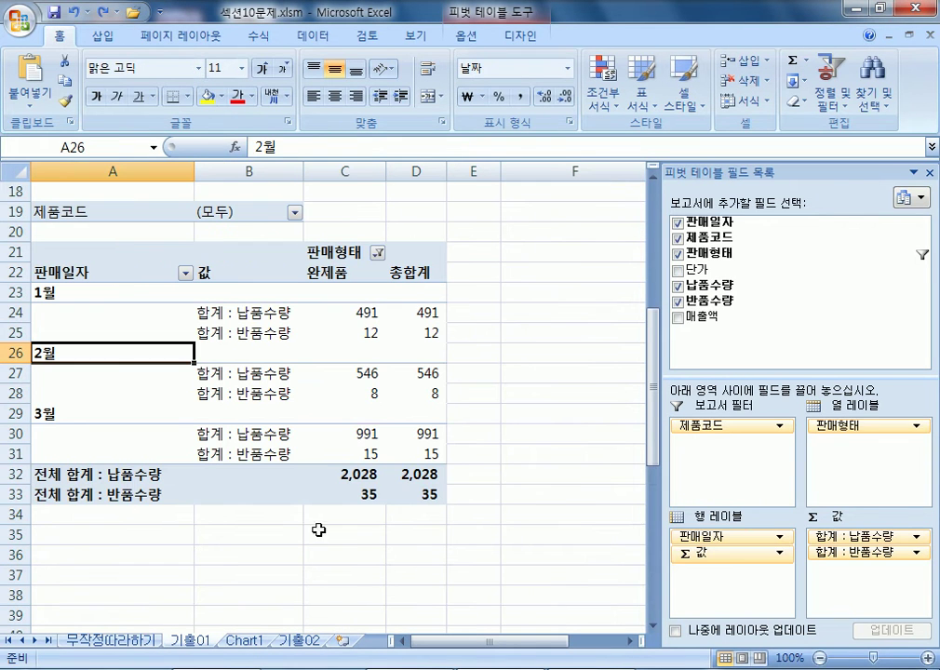
left_click(350, 312)
left_click_drag(350, 313, 420, 496)
left_click_drag(340, 292, 409, 331)
left_click_drag(356, 373, 435, 398)
left_click_drag(352, 441, 426, 496)
left_click_drag(345, 413, 421, 408)
left_click_drag(348, 309, 415, 349)
left_click_drag(353, 370, 428, 392)
left_click_drag(357, 430, 423, 456)
left_click_drag(354, 474, 424, 496)
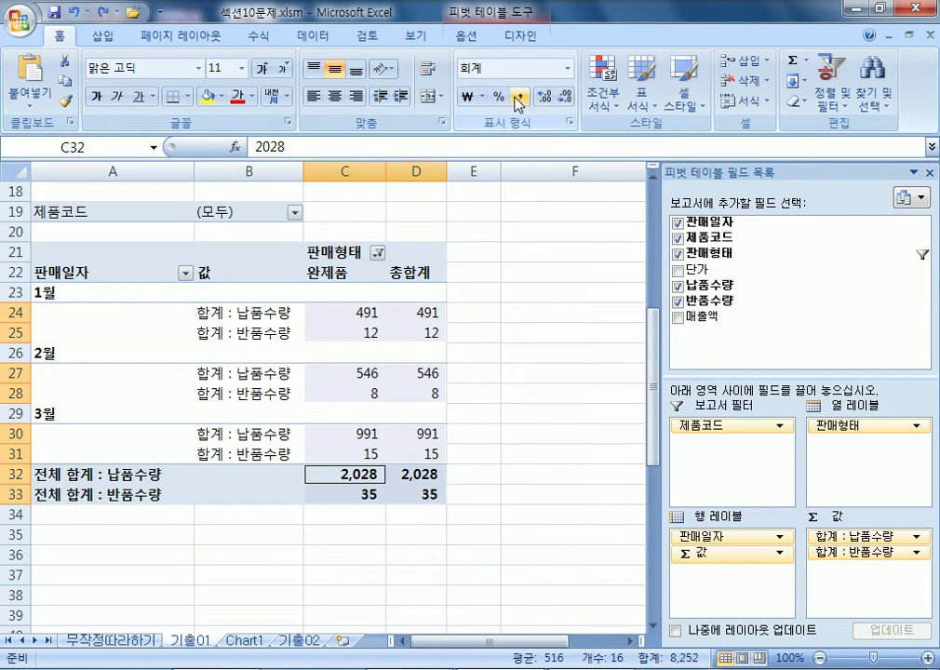
left_click_drag(333, 295, 424, 496)
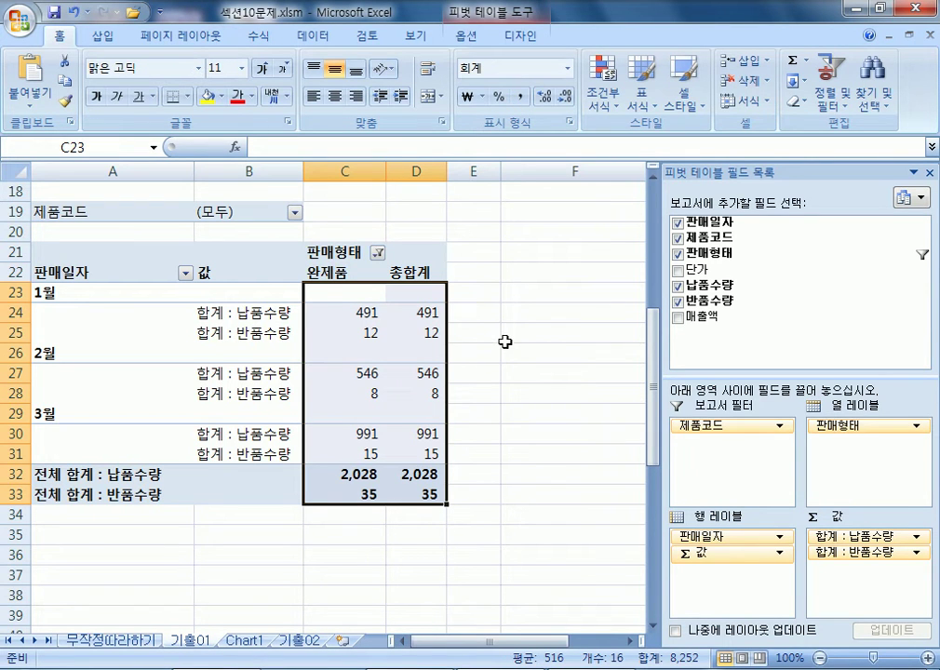
left_click(621, 472)
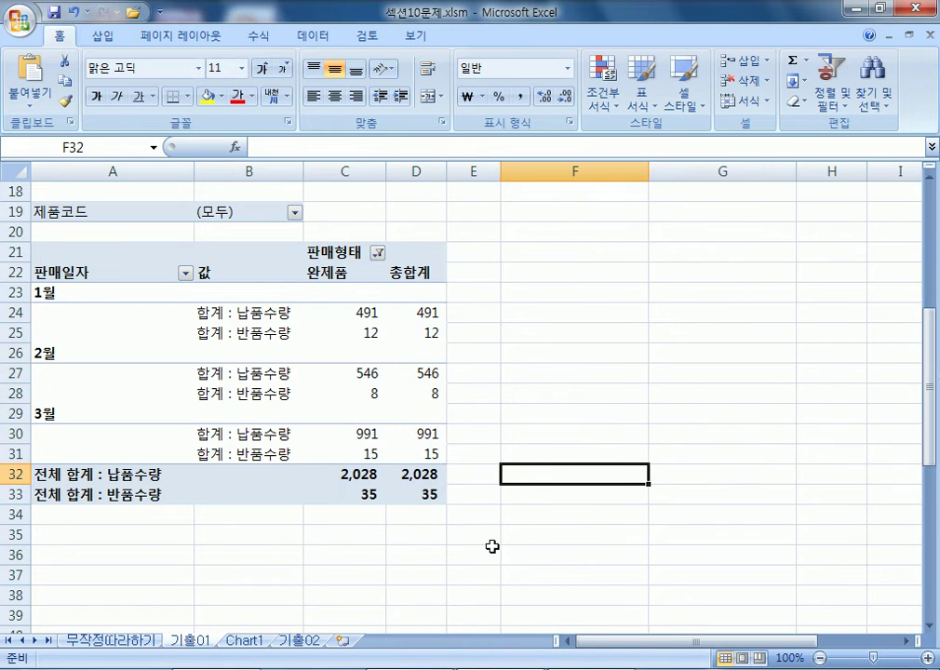
Step: Open the workbook 섹션11문제.xlsm from the 01 섹션 folder
left_click(21, 17)
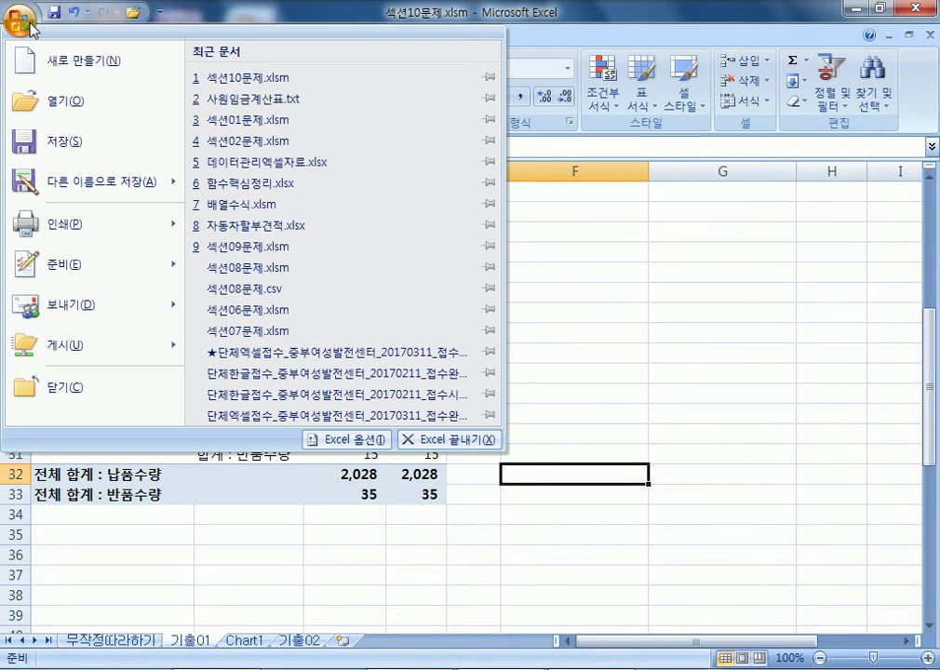
left_click(86, 104)
left_click(546, 357)
scroll(544, 356, "down", 4)
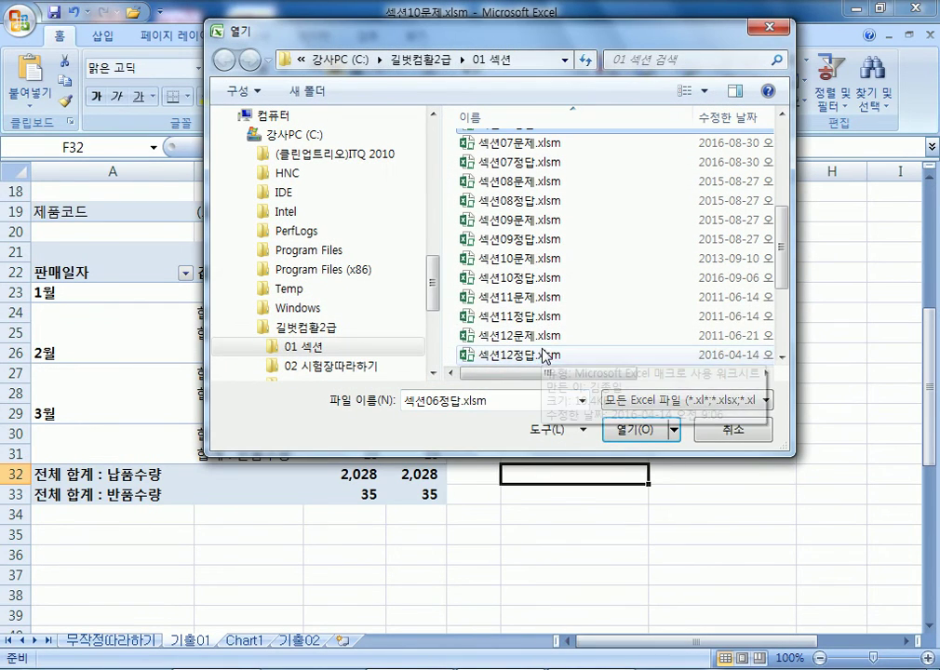
left_click(538, 298)
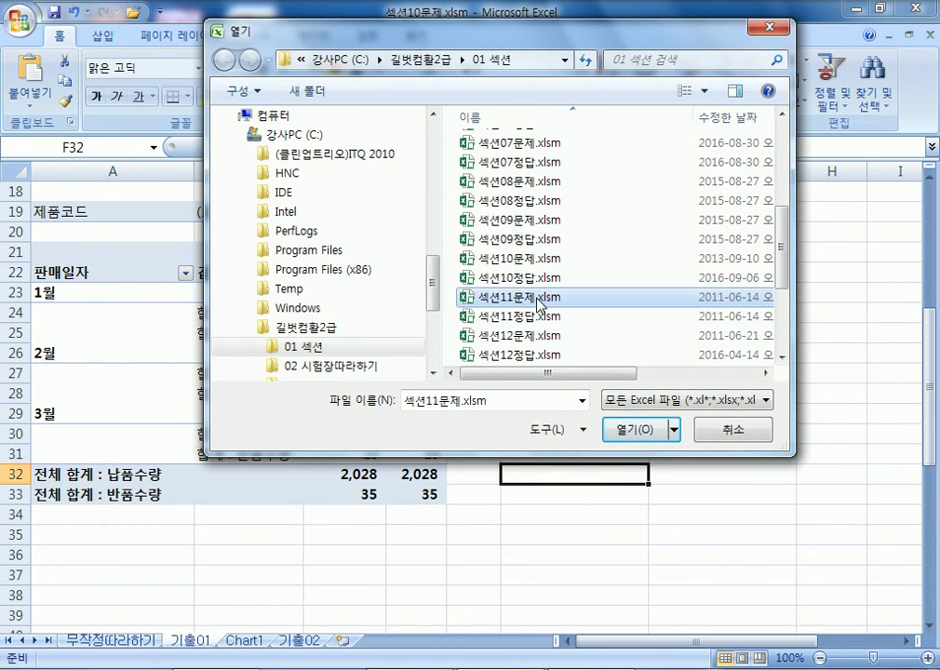
double_click(538, 299)
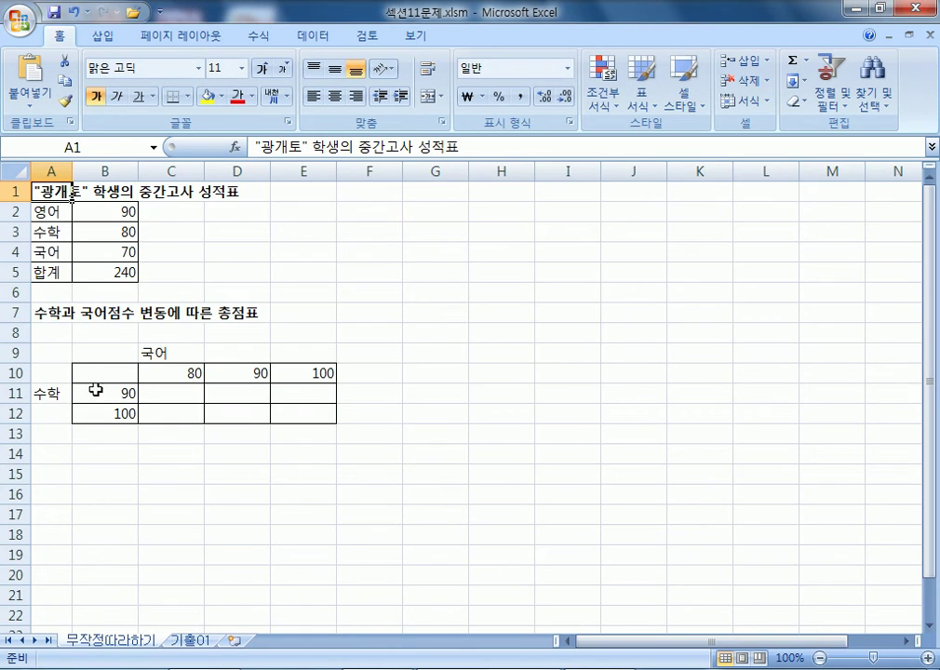
Step: Examine the English, math and Korean scores in B2:B4 and their total in B5
scroll(59, 315, "up", 3, "ctrl")
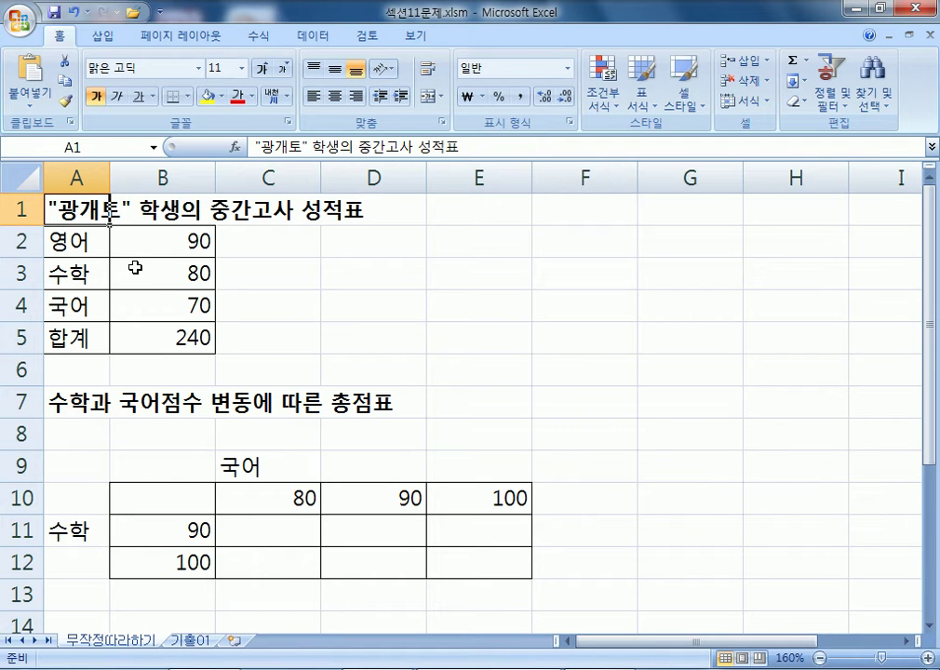
left_click(496, 279)
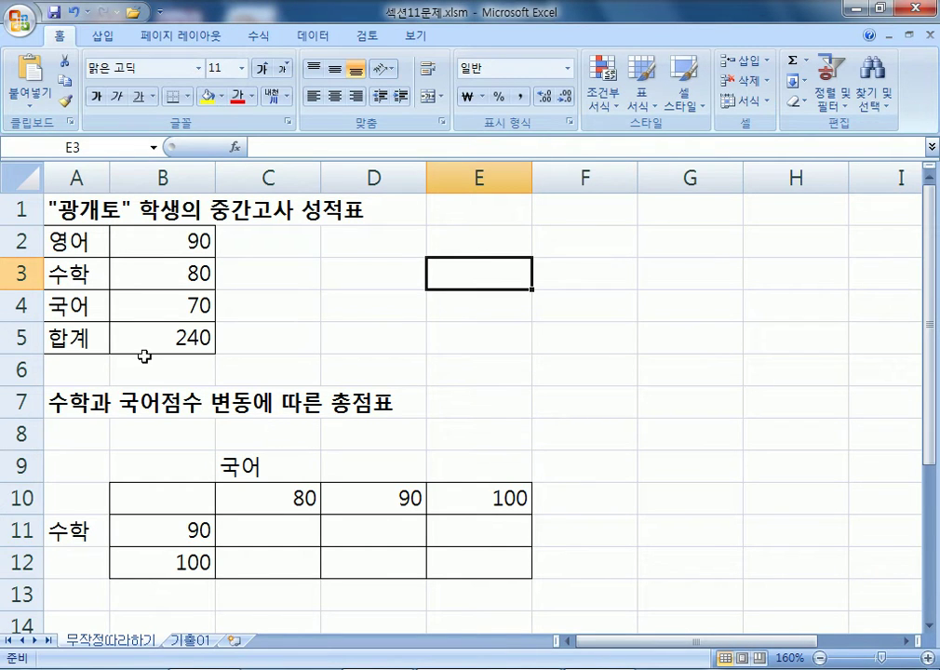
left_click_drag(135, 238, 145, 304)
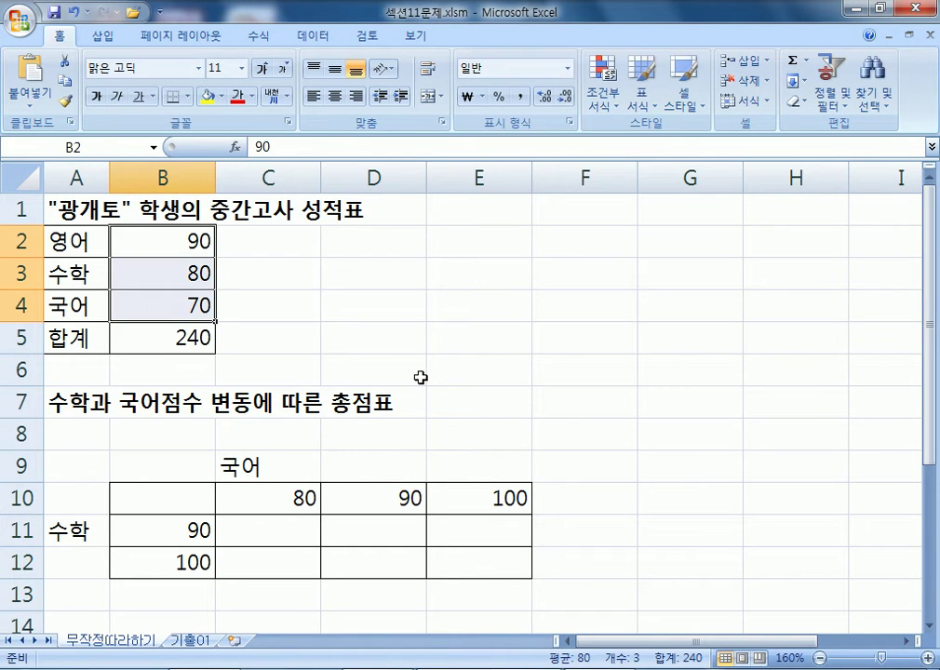
left_click(129, 273)
left_click(179, 303)
left_click(176, 333)
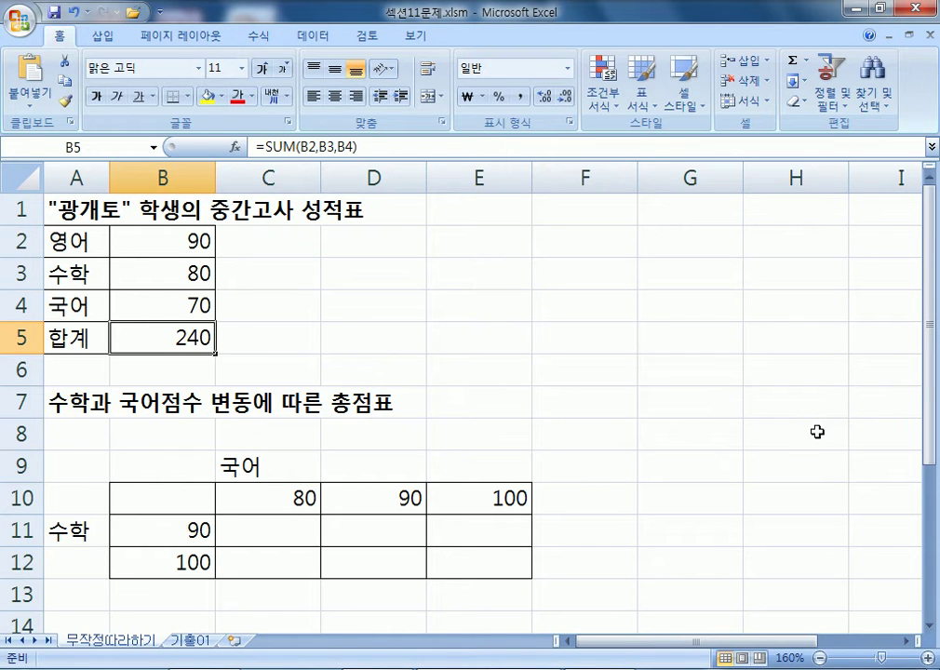
Step: Try 240 as a fixed total in B5, cancel the entry, and inspect the cell's SUM formula
type("240")
key("Escape")
double_click(126, 335)
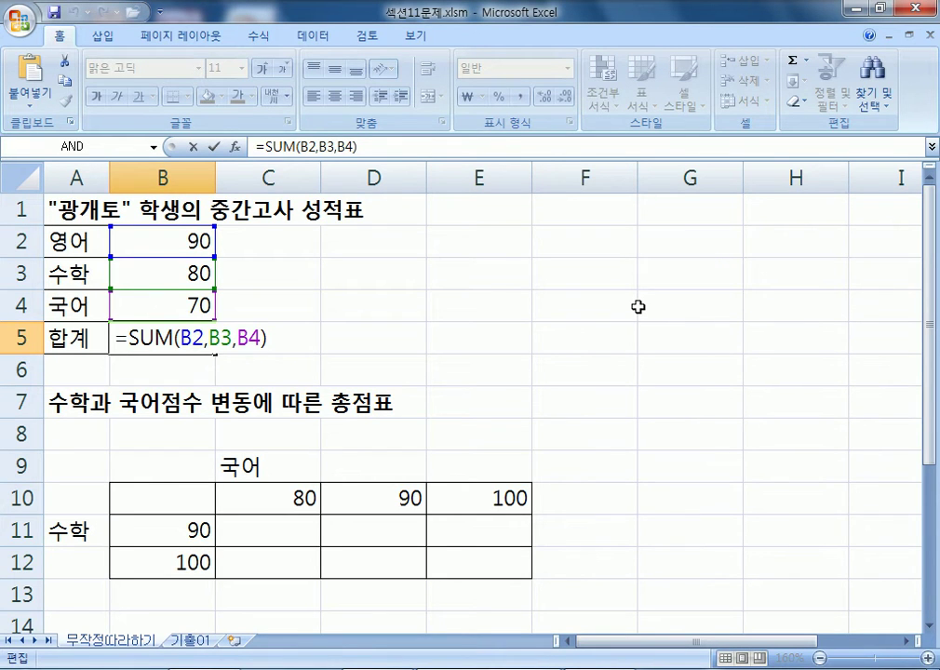
key("Return")
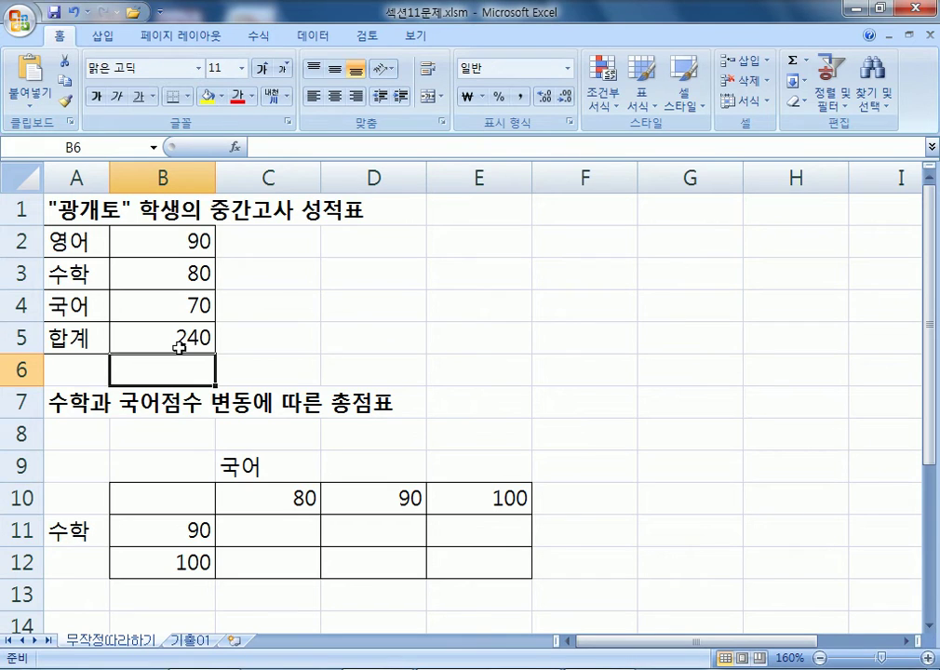
Step: Compare the original scores in B2:B4 with the varying math scores in B11:B12 and Korean scores in C10:E10
left_click(173, 248)
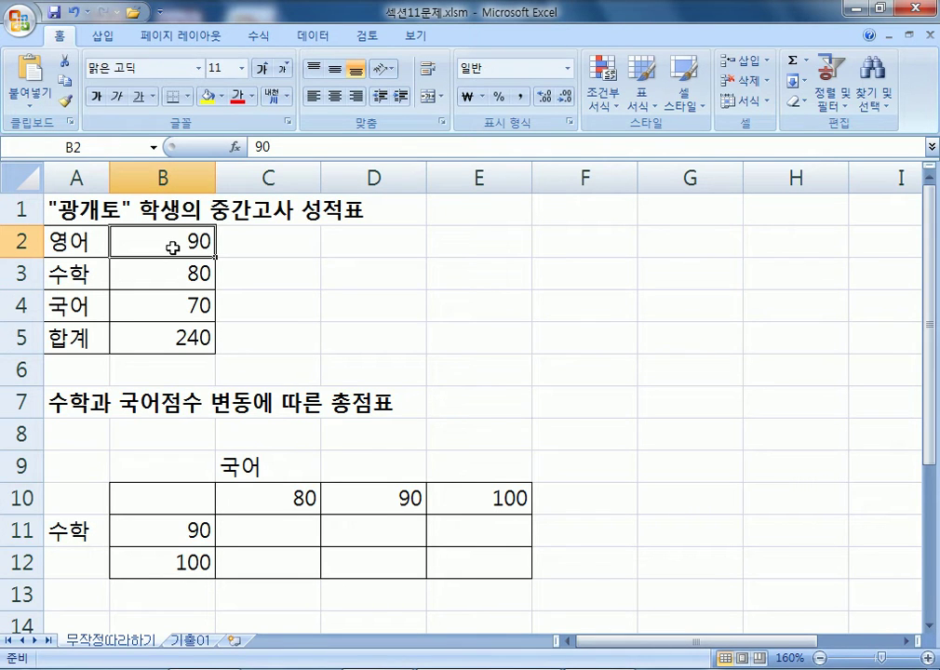
left_click_drag(174, 279, 171, 305)
scroll(213, 391, "down", 1)
left_click_drag(184, 435, 176, 465)
left_click_drag(294, 405, 491, 399)
left_click_drag(184, 421, 176, 466)
left_click_drag(279, 408, 488, 409)
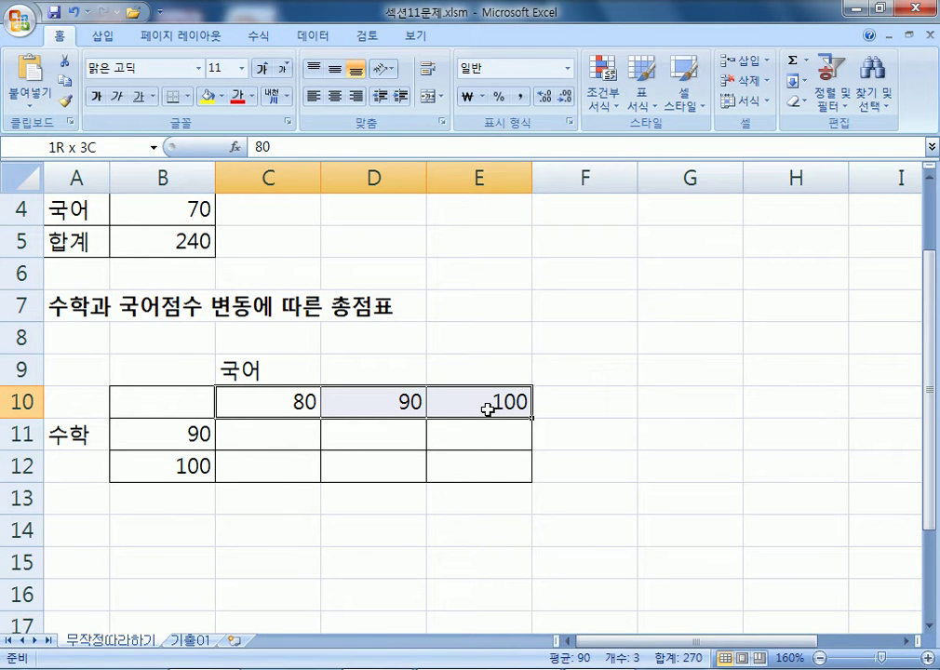
left_click_drag(488, 409, 487, 409)
scroll(486, 407, "up", 1)
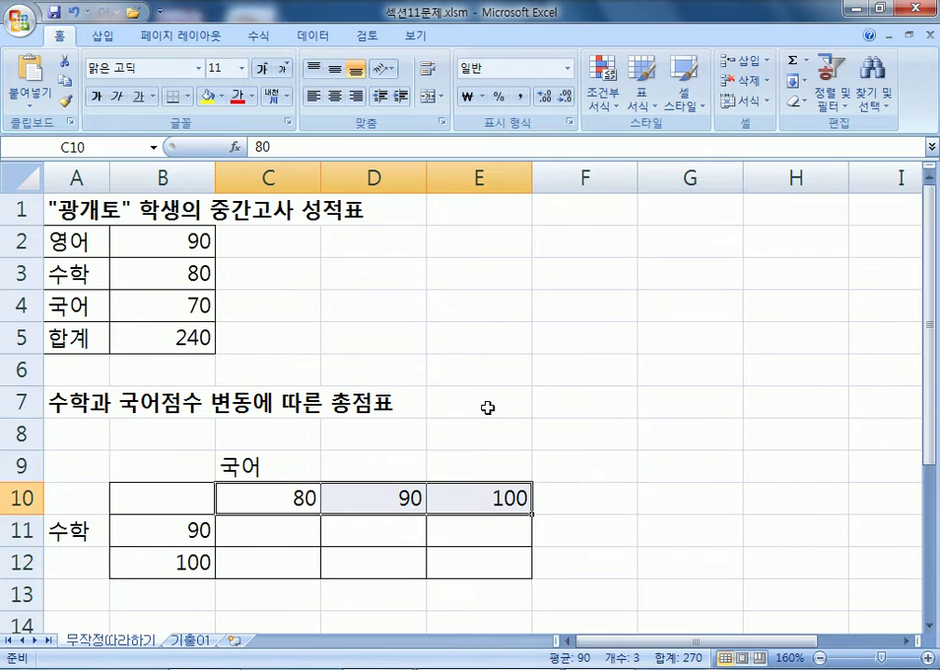
Step: Review which score combinations feed the result cells C11:E12, checking the total in B5, the English score and each row and column value
left_click(239, 528)
left_click(166, 337)
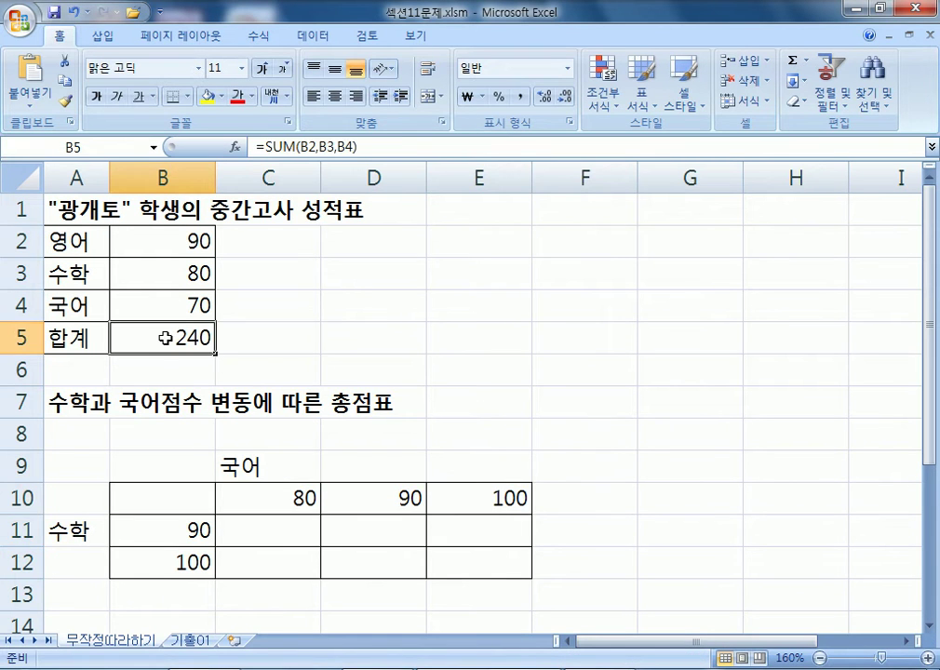
left_click(162, 248)
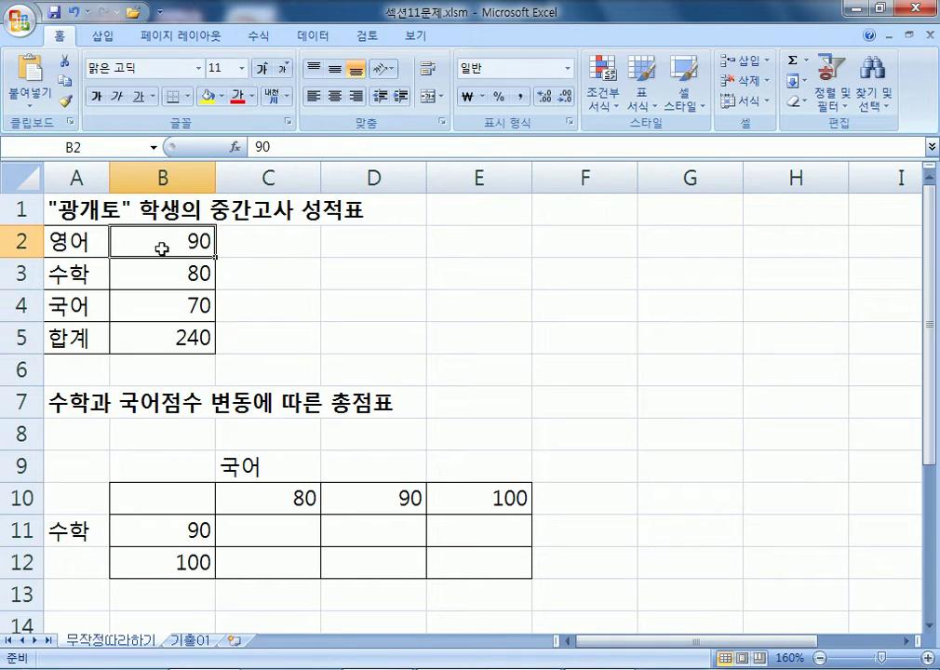
left_click(151, 533)
left_click(160, 560)
left_click(298, 493)
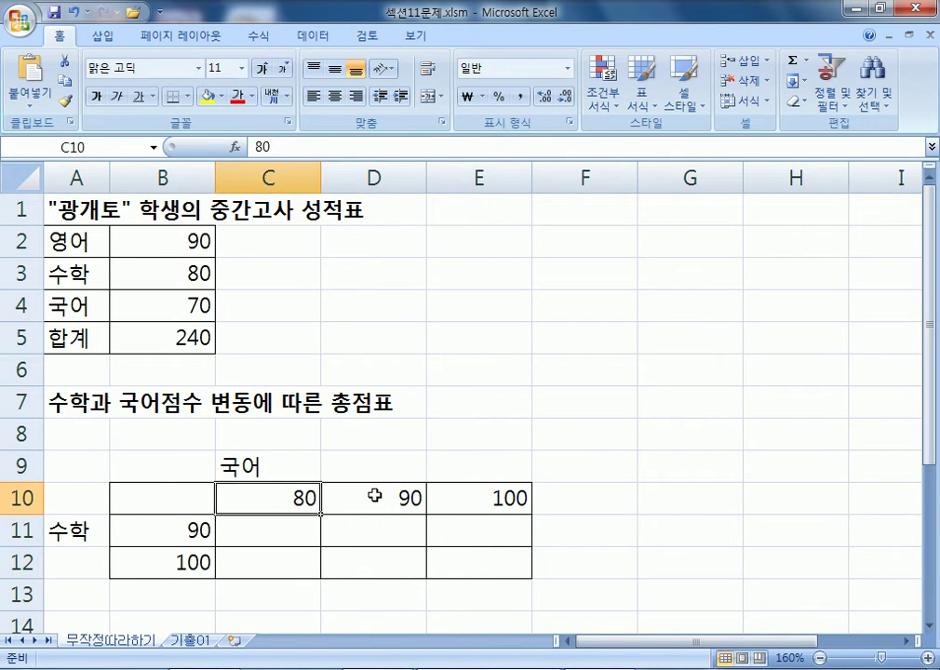
left_click(374, 495)
left_click(487, 496)
left_click_drag(297, 527, 478, 558)
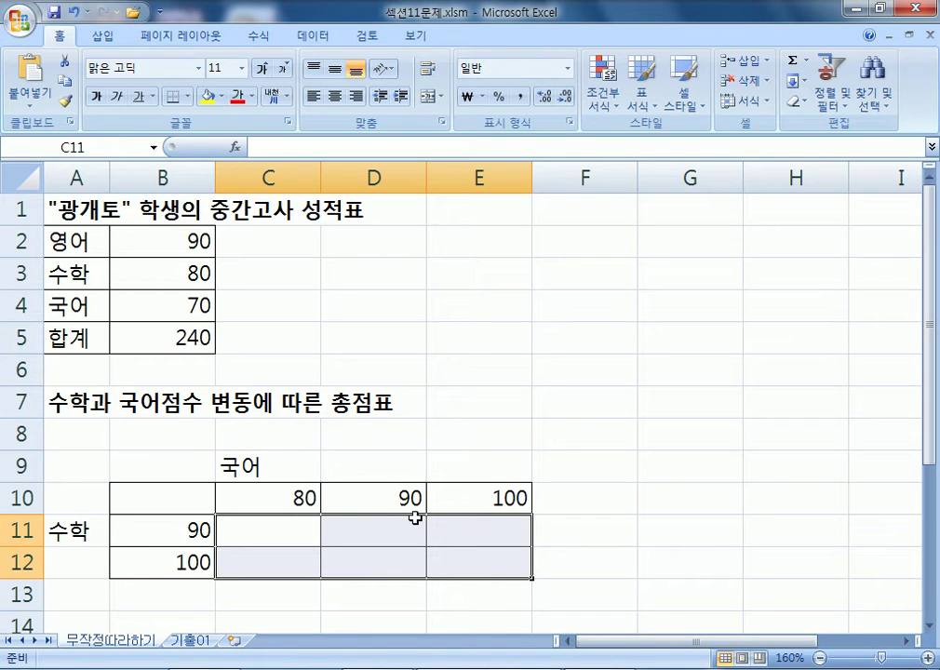
Step: Inspect the empty corner cell B10 of the score table and the SUM formula behind the total in B5
left_click(156, 498)
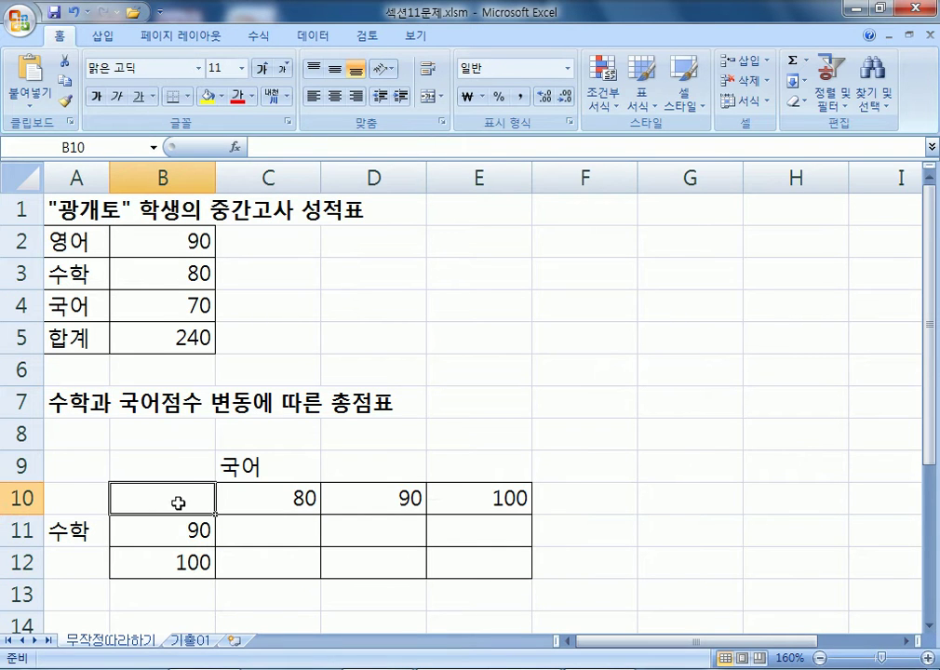
left_click(159, 341)
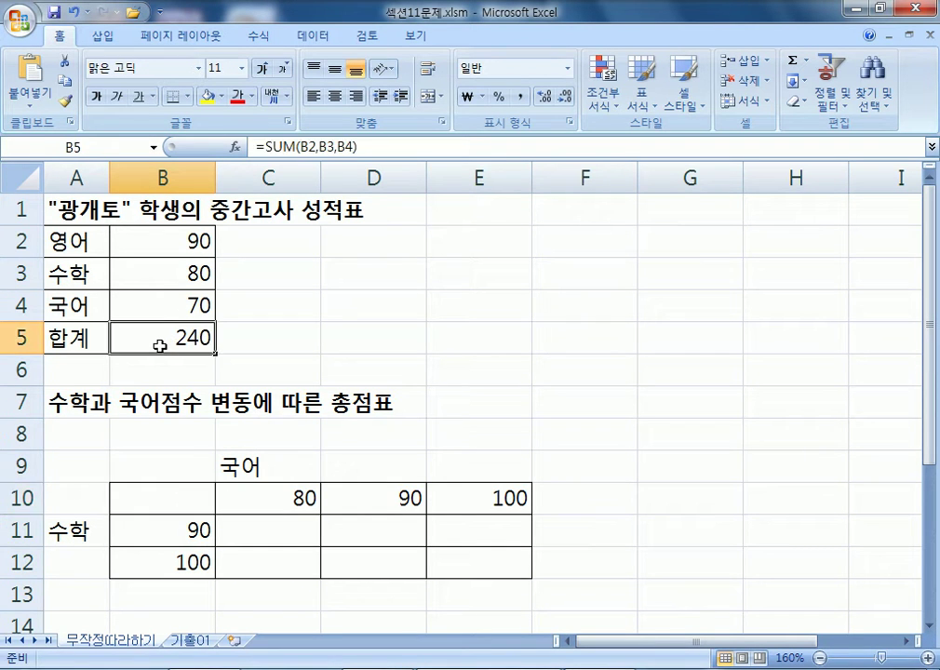
left_click_drag(377, 147, 257, 147)
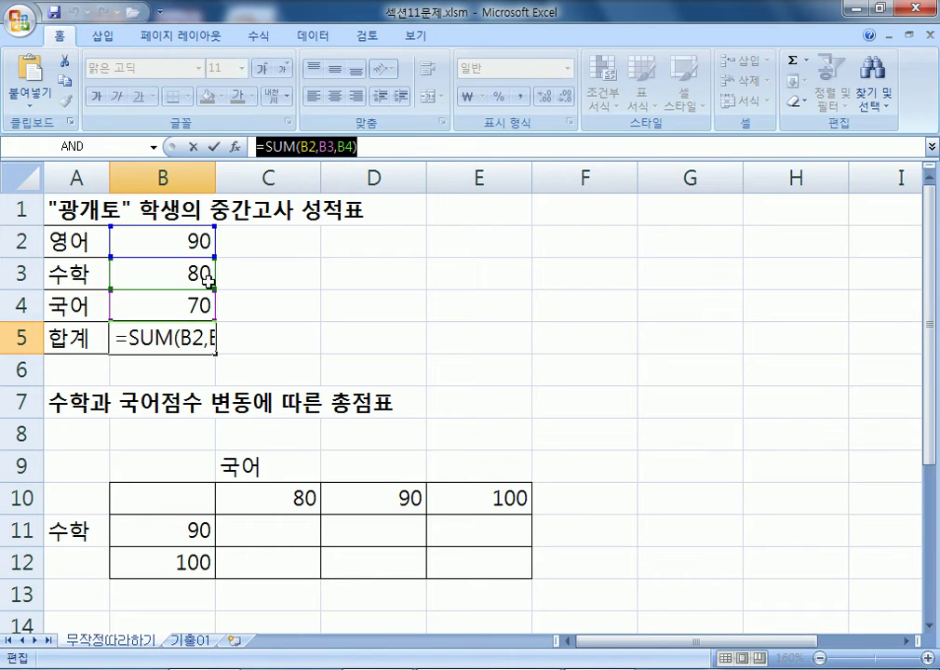
left_click(192, 331)
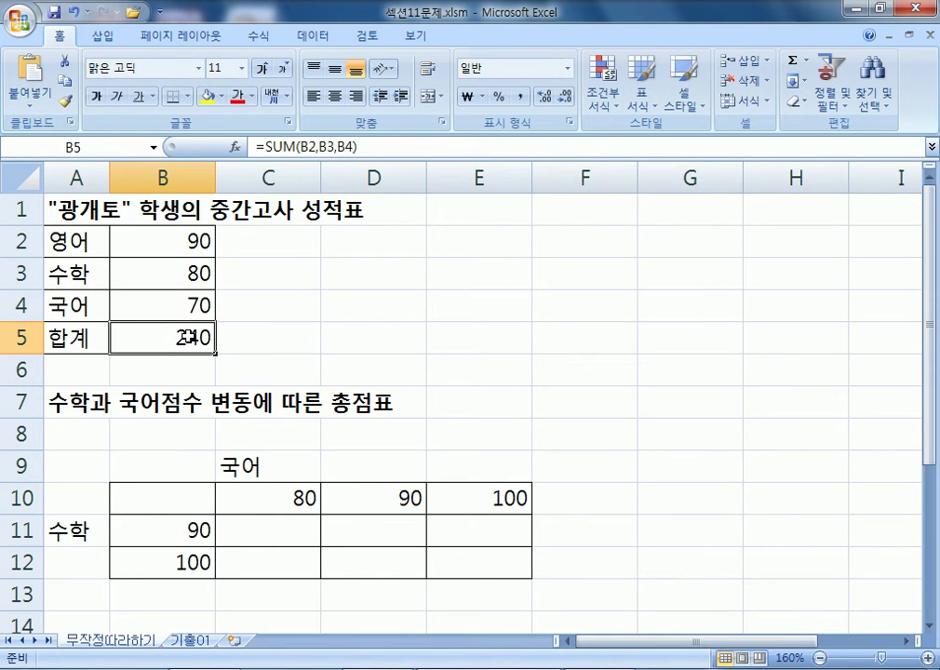
Step: Try filling B10 with the formula text =SUM(B2,B3,B4) copied from B5, and clear the cell again
double_click(191, 339)
left_click_drag(446, 147, 282, 149)
right_click(279, 149)
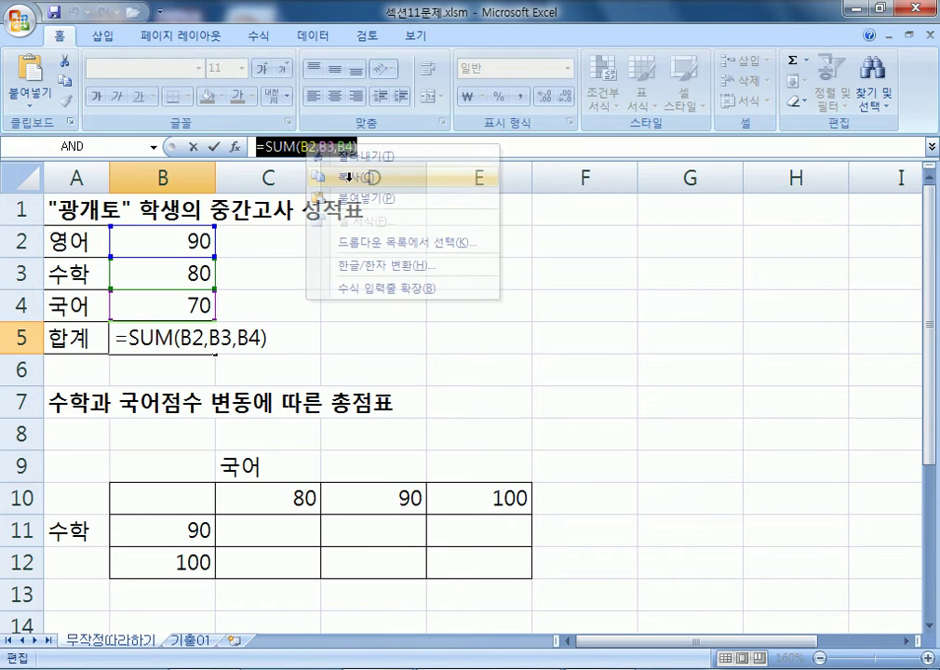
left_click(336, 178)
key("Escape")
left_click(172, 499)
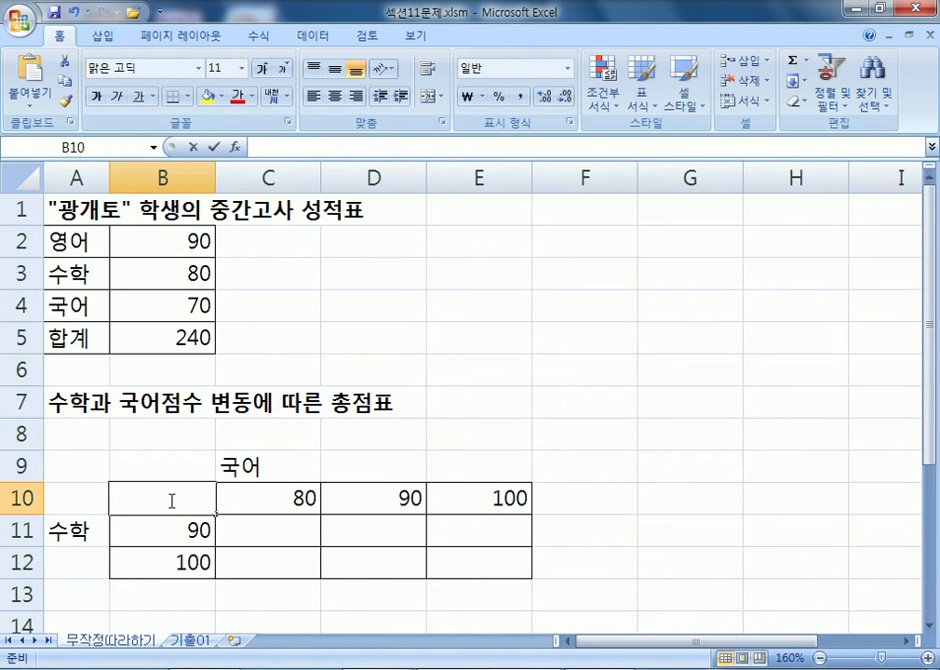
right_click(173, 503)
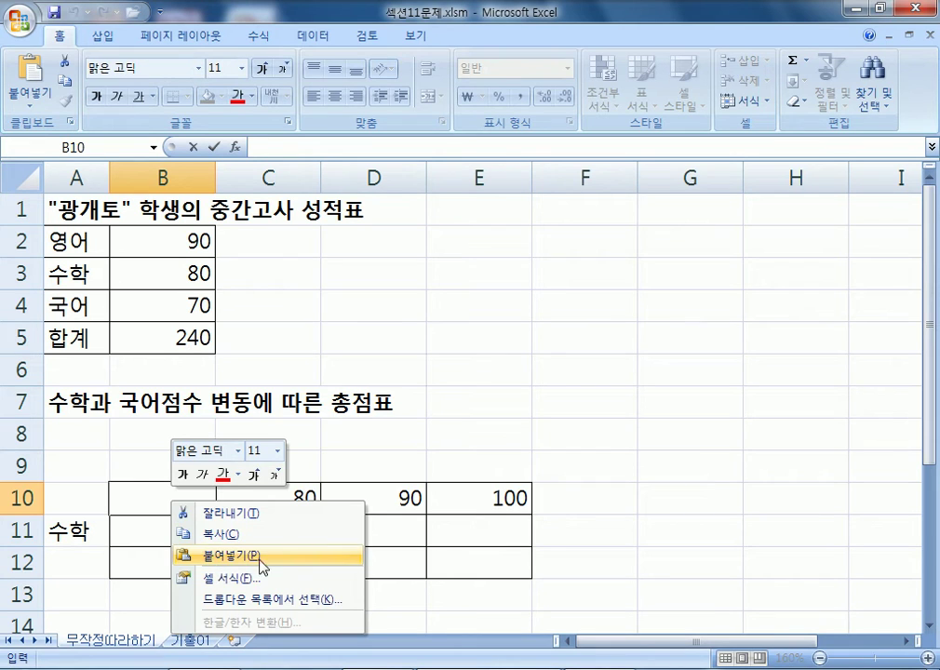
left_click(341, 559)
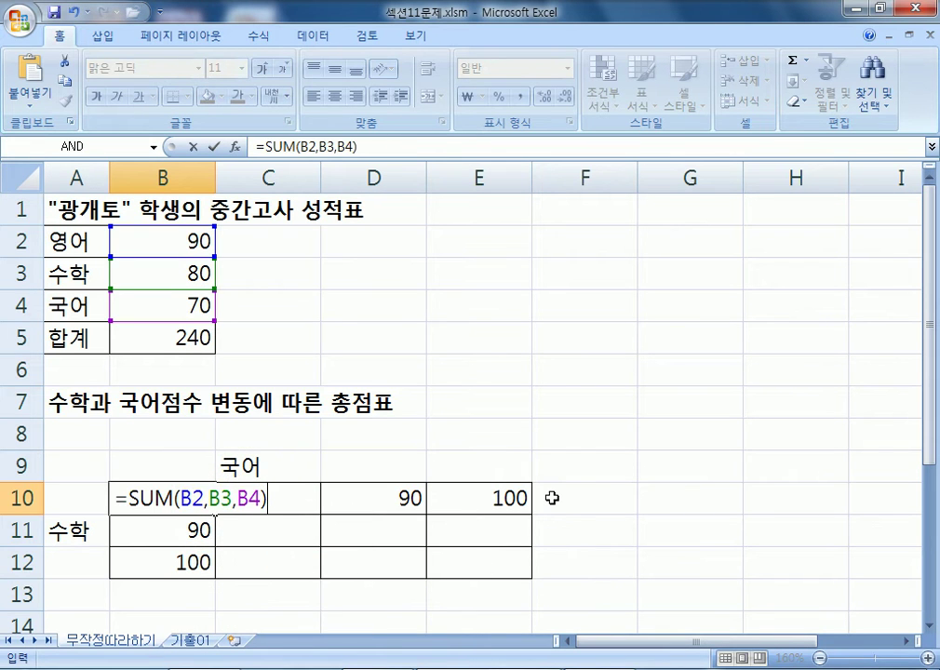
key("Return")
key("Up")
key("Delete")
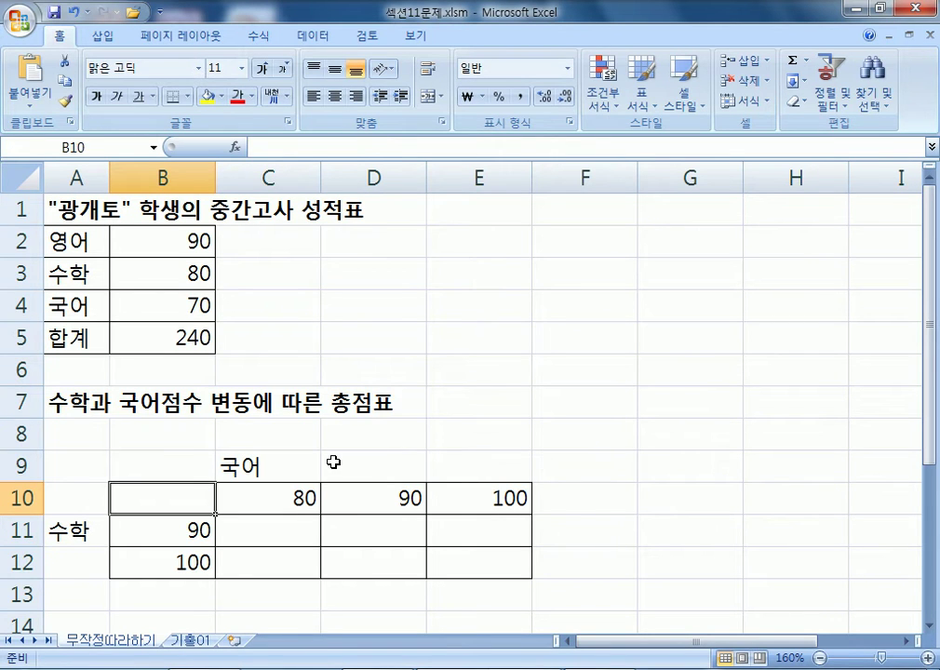
Step: Try a reference to the total in B10 with =B5 and cancel the entry
type("=")
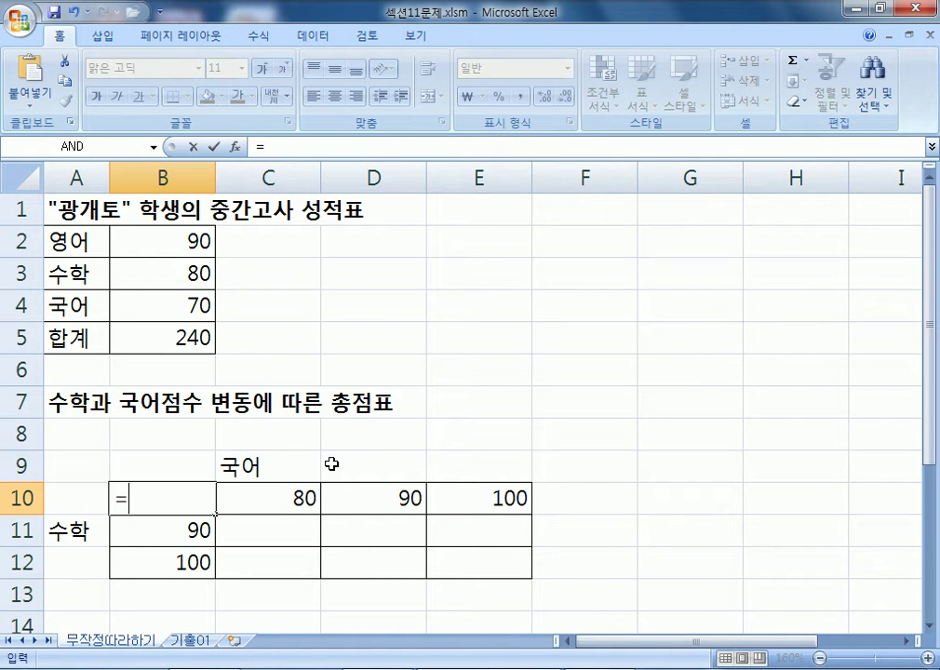
left_click(177, 342)
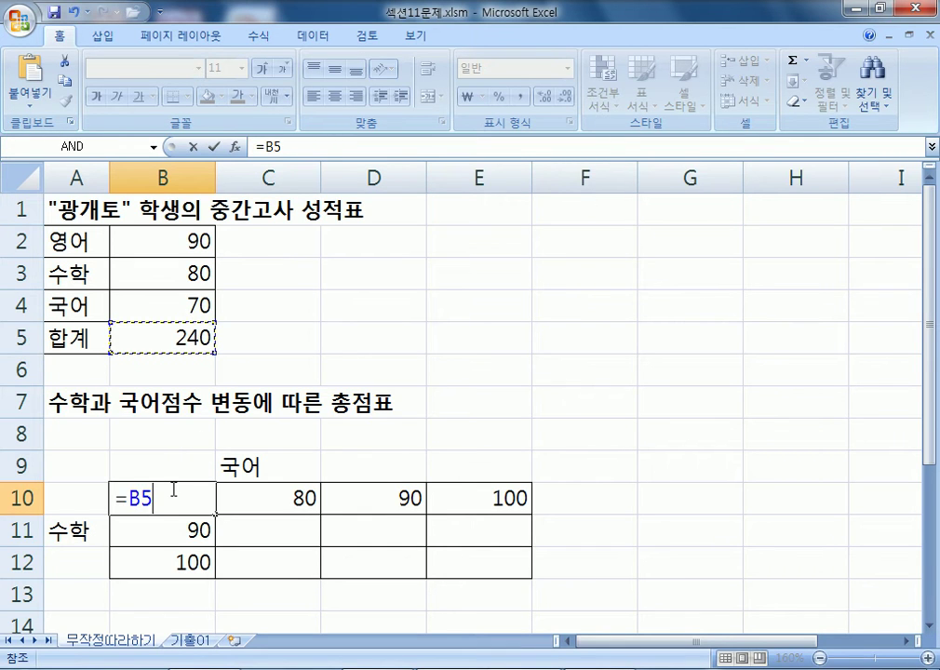
key("Escape")
left_click(197, 343)
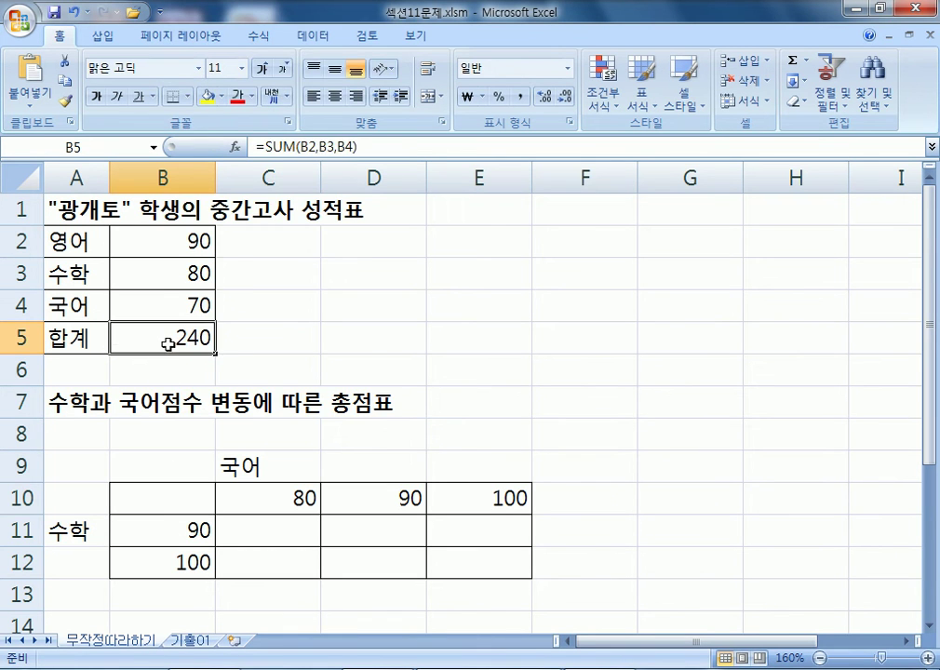
right_click(192, 345)
left_click(220, 51)
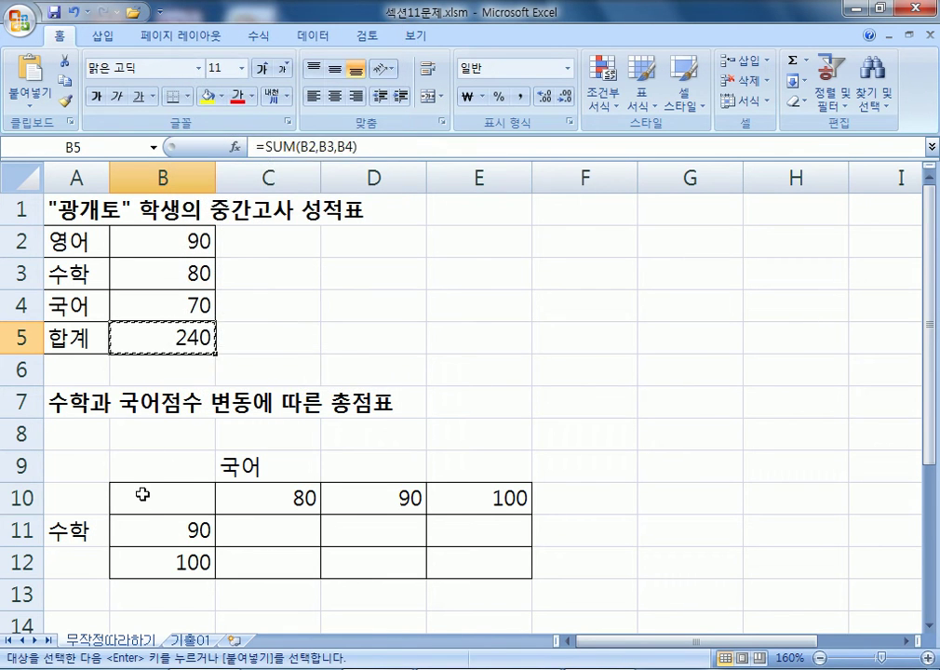
left_click(144, 494)
key("Escape")
Step: Examine the complete SUM formula inside the total cell B5 without changing it
double_click(158, 342)
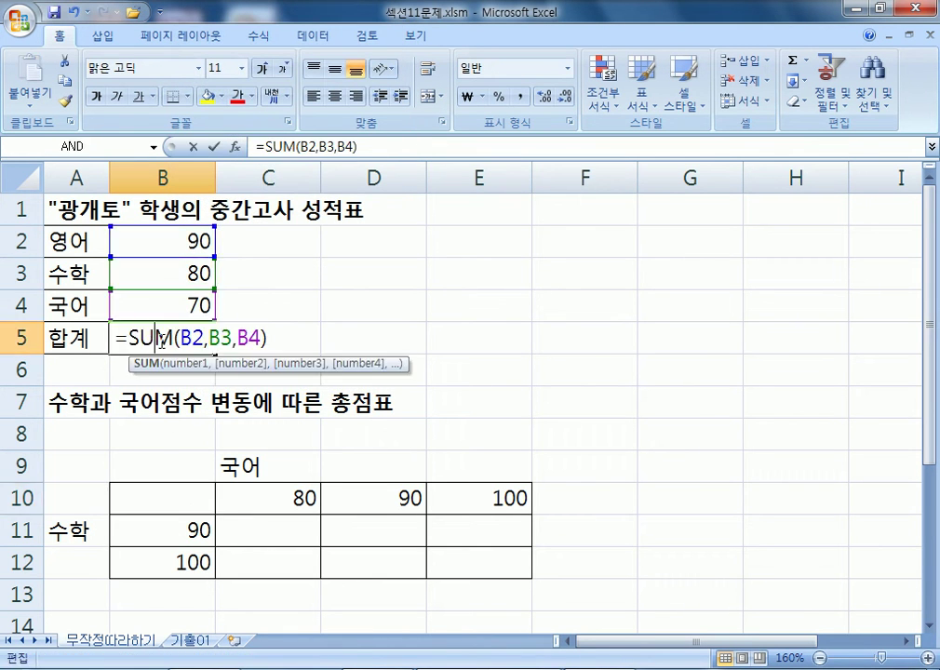
left_click_drag(112, 341, 276, 343)
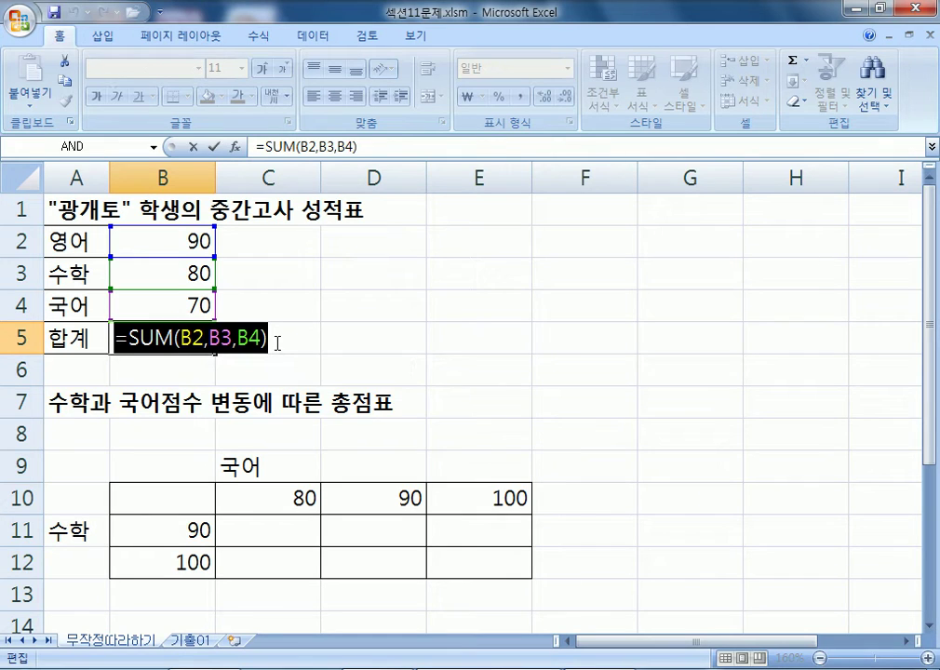
key("ctrl+Return")
Step: Link the corner cell B10 of the score table to the total with the formula =B5
left_click(175, 490)
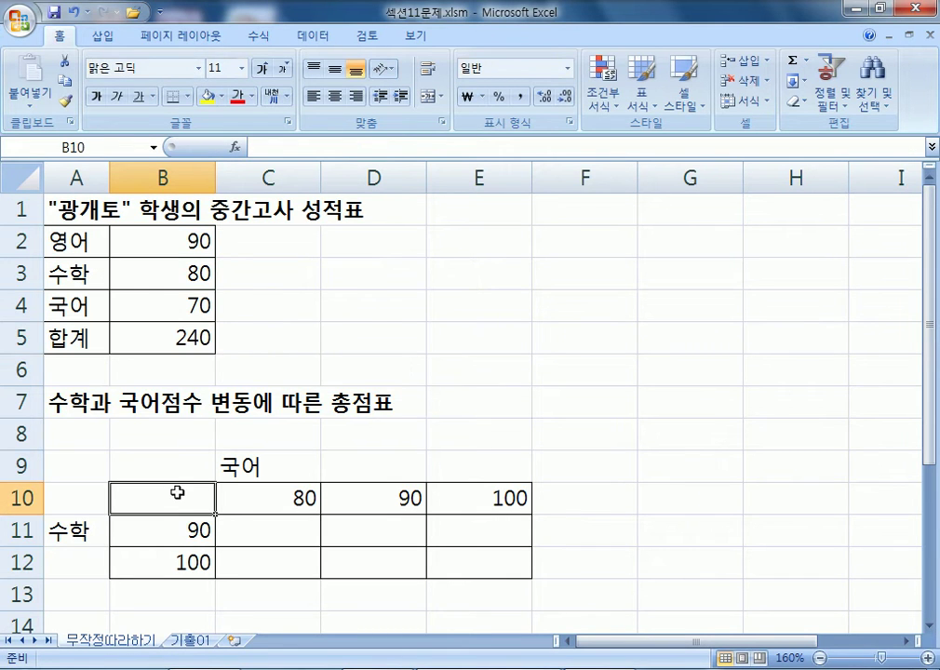
scroll(213, 478, "down", 1)
type("=")
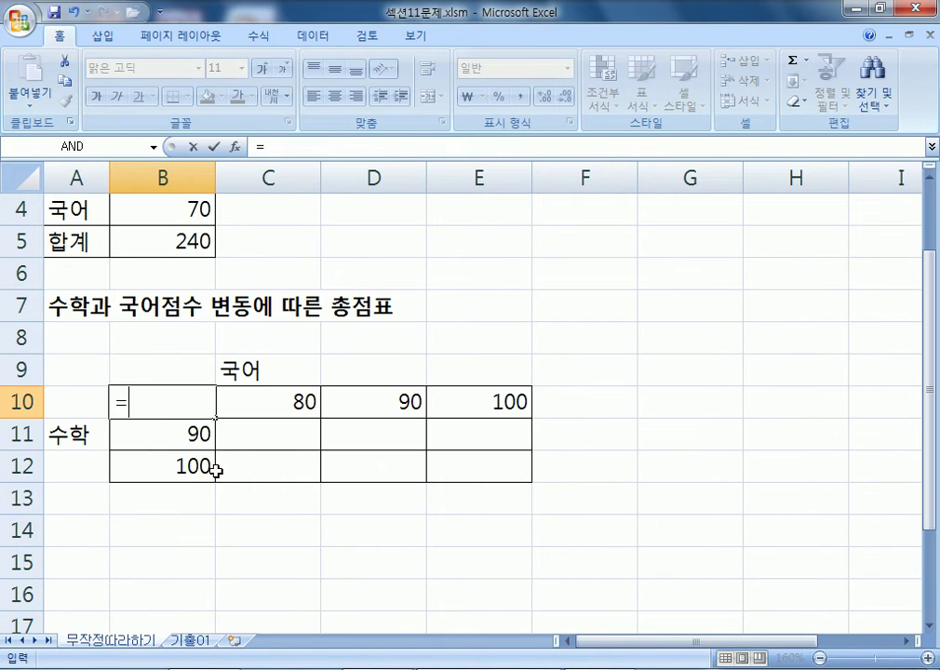
left_click(147, 242)
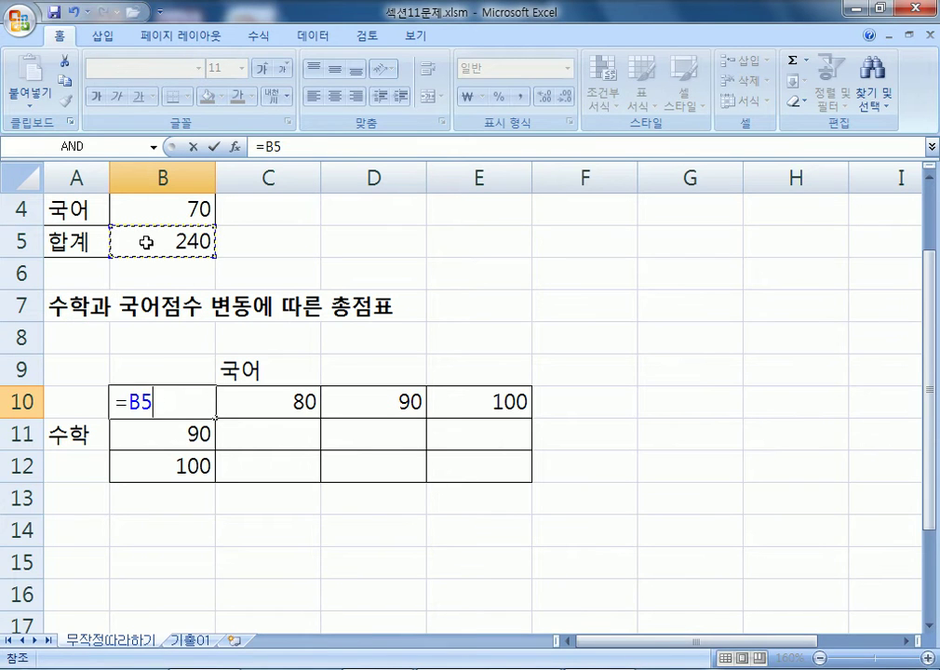
key("Return")
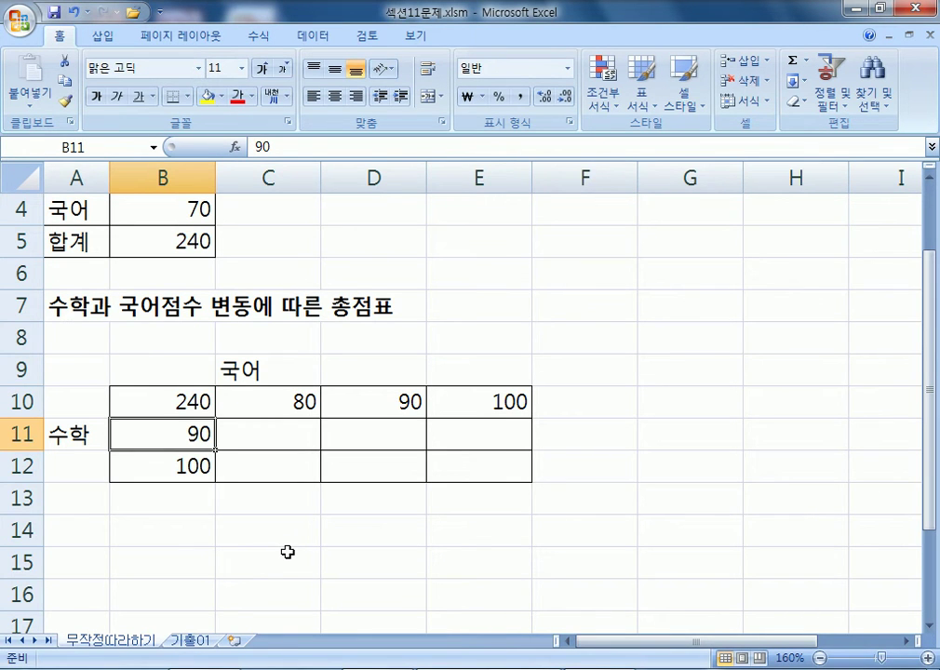
Step: Select the range B10:E12 and open the What-If Analysis Data Table dialog for it
scroll(287, 552, "down", 2, "ctrl")
left_click_drag(130, 431, 405, 490)
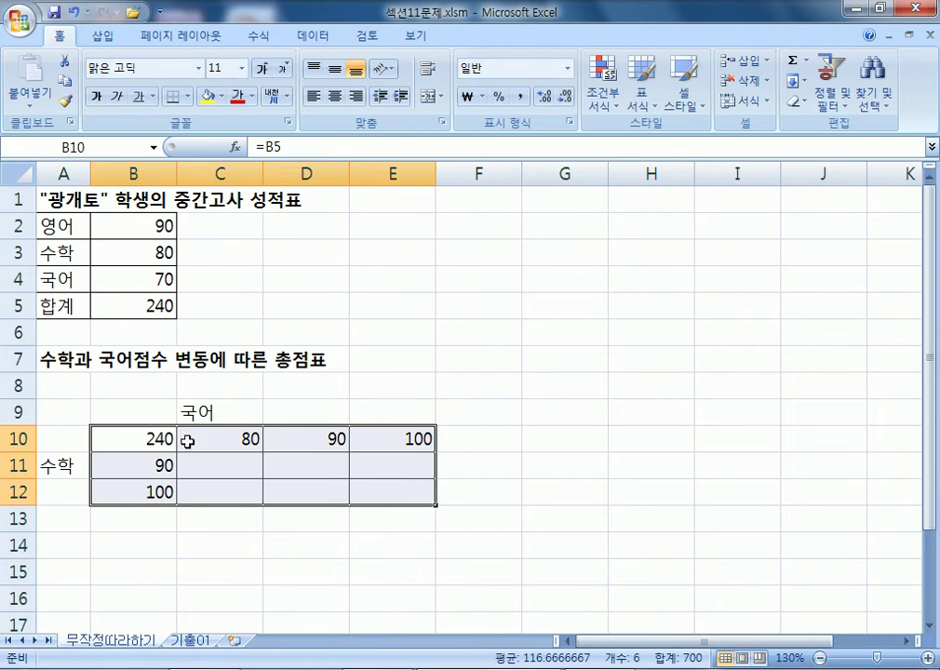
left_click_drag(136, 439, 394, 499)
left_click(322, 37)
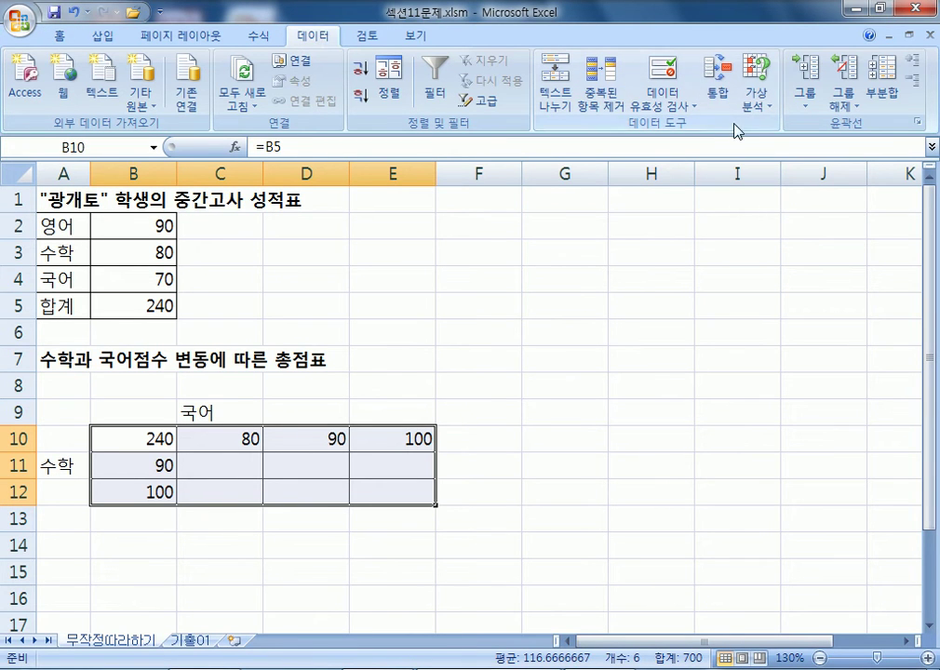
left_click(761, 110)
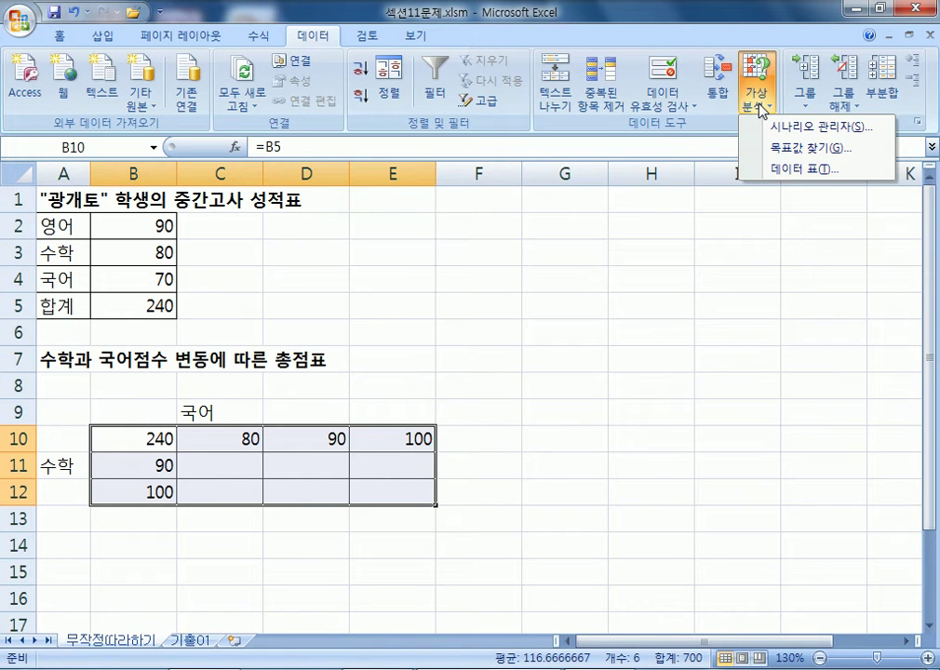
left_click(802, 170)
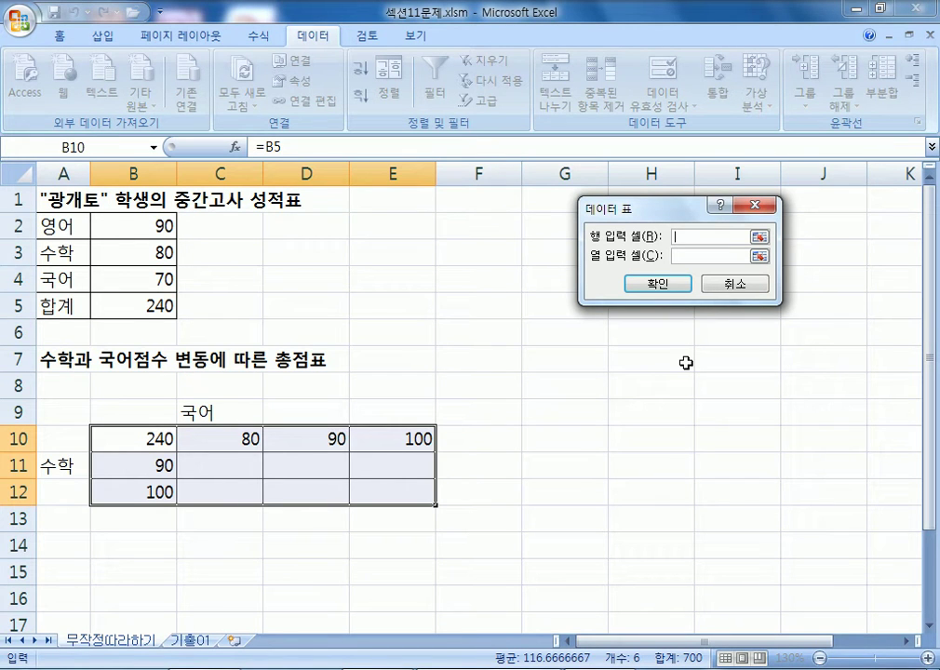
Step: Set the data table's row input cell to the original Korean score in B4
left_click_drag(708, 207, 300, 459)
scroll(262, 388, "down", 2)
scroll(248, 361, "up", 2)
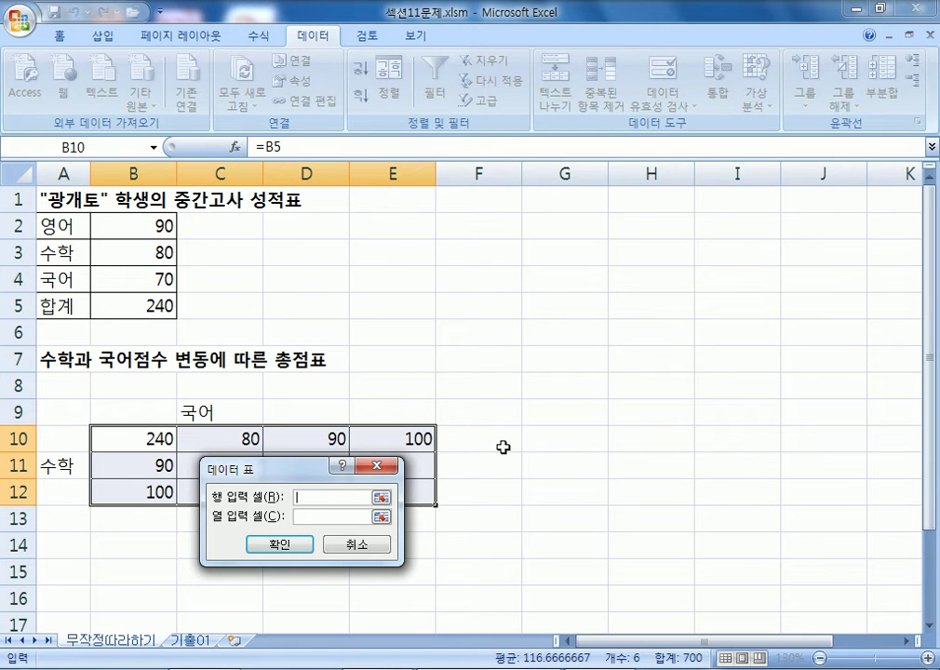
left_click_drag(319, 473, 654, 274)
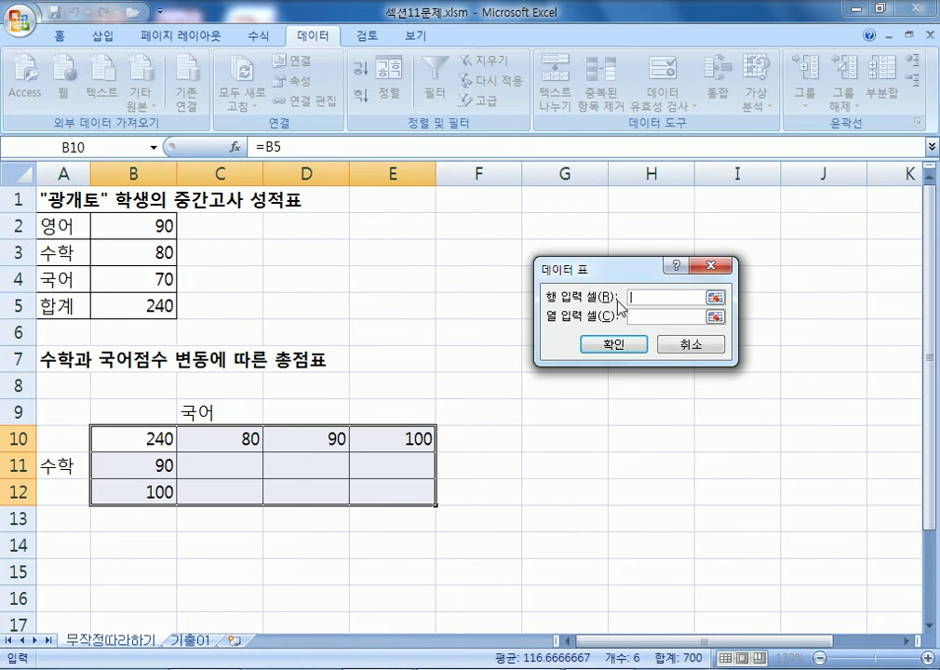
left_click_drag(589, 275, 271, 472)
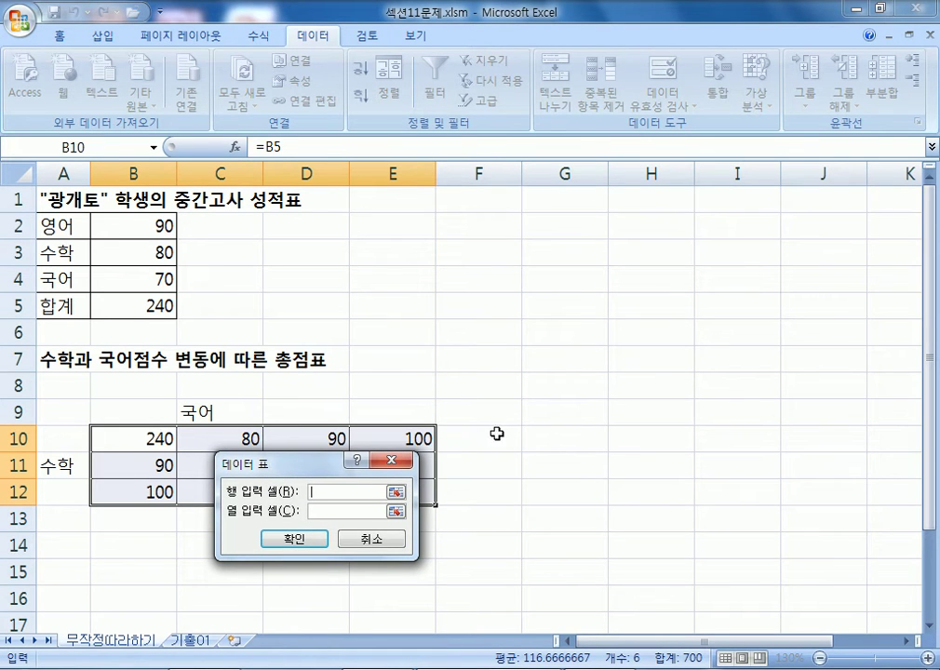
left_click(143, 278)
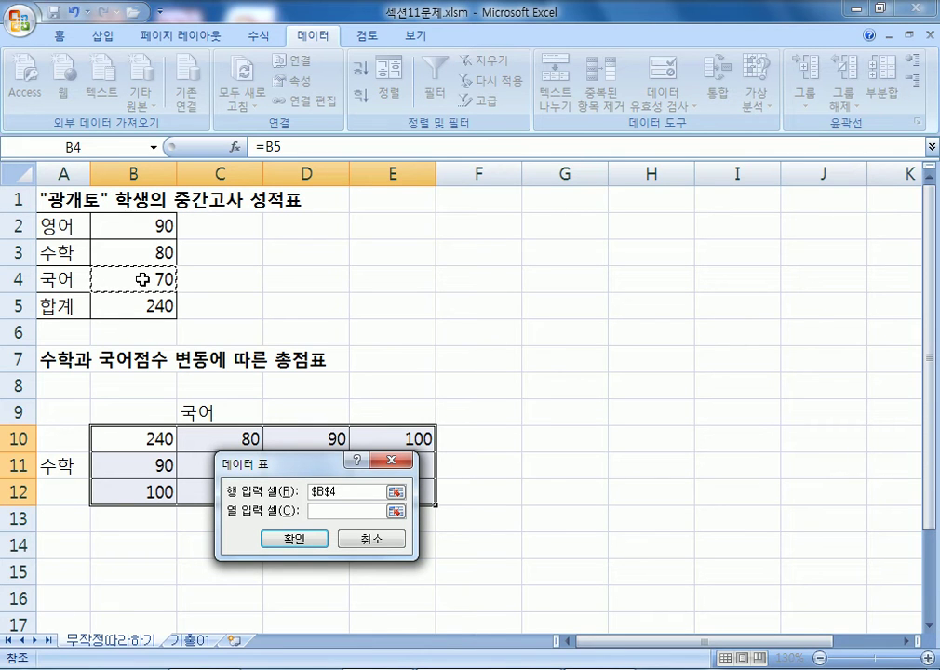
Step: Set the data table's column input cell to the original math score in B3
left_click_drag(303, 471, 334, 316)
left_click(358, 353)
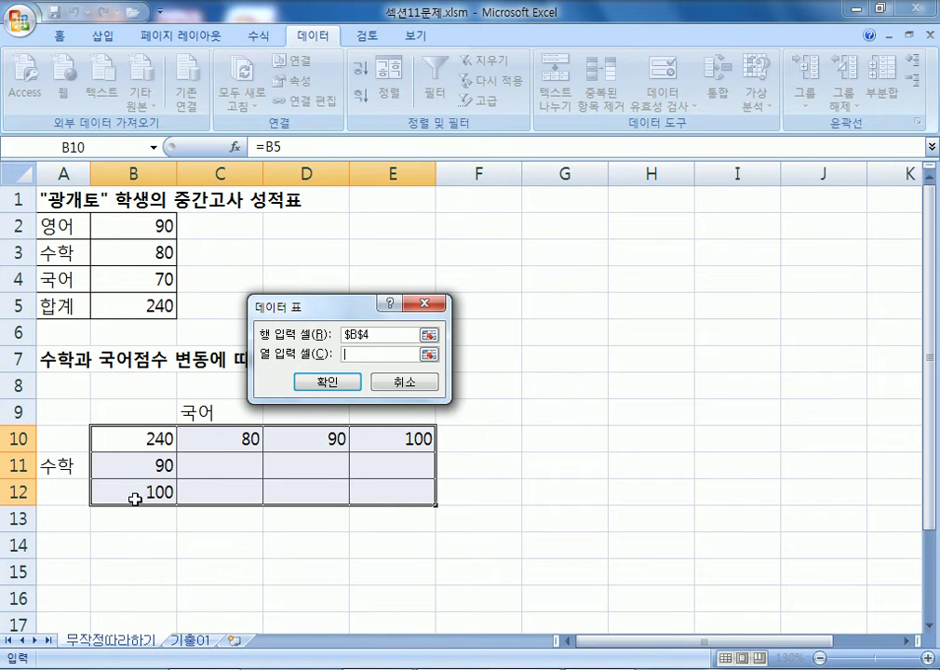
left_click_drag(324, 319, 191, 436)
left_click(148, 252)
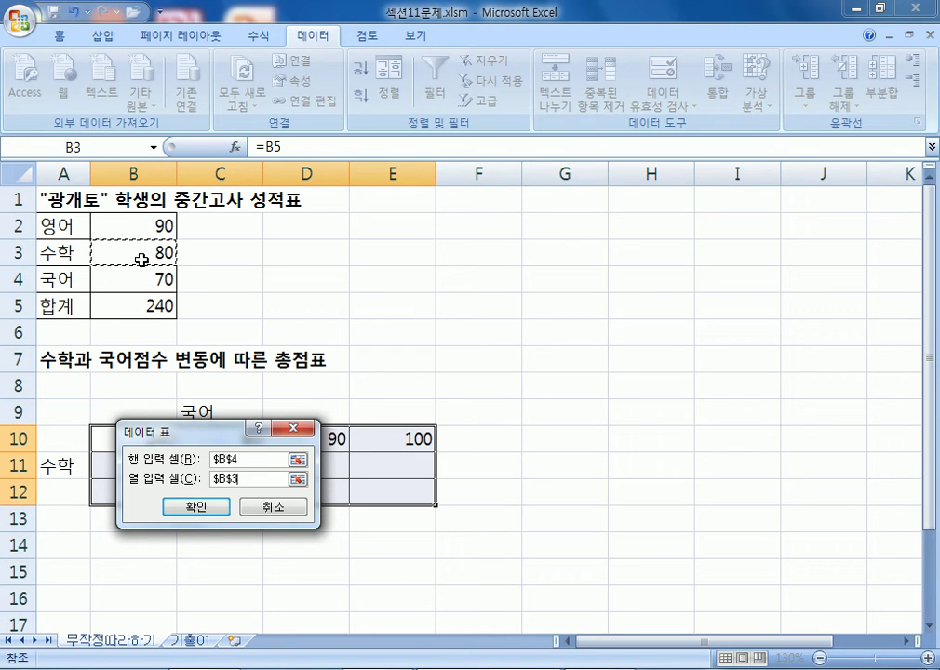
Step: Recheck the row input cell $B$4, pick $B$3 again as the column input cell, and create the data table
left_click_drag(212, 432, 422, 223)
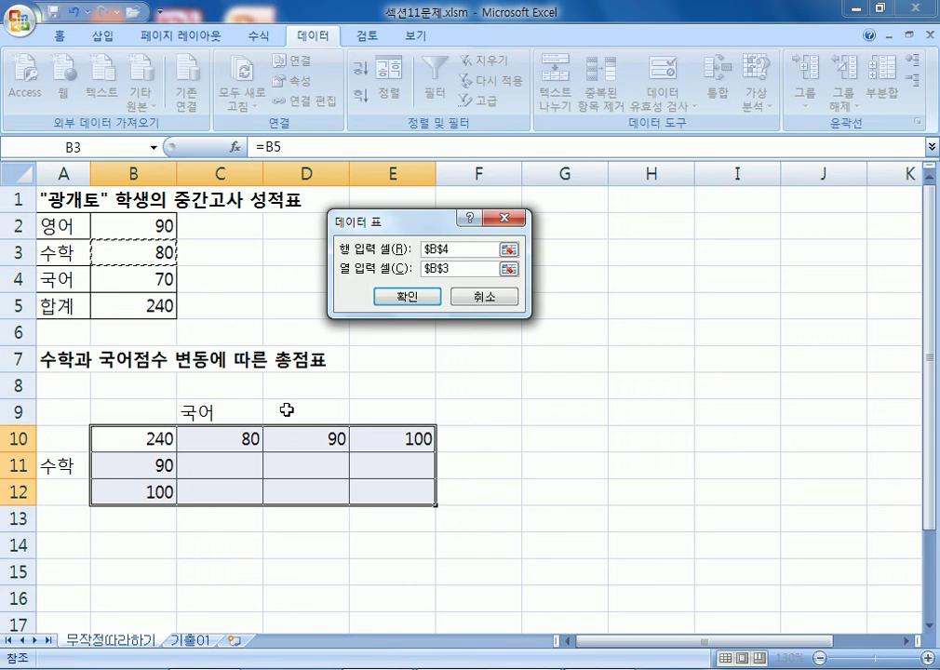
left_click_drag(461, 251, 430, 249)
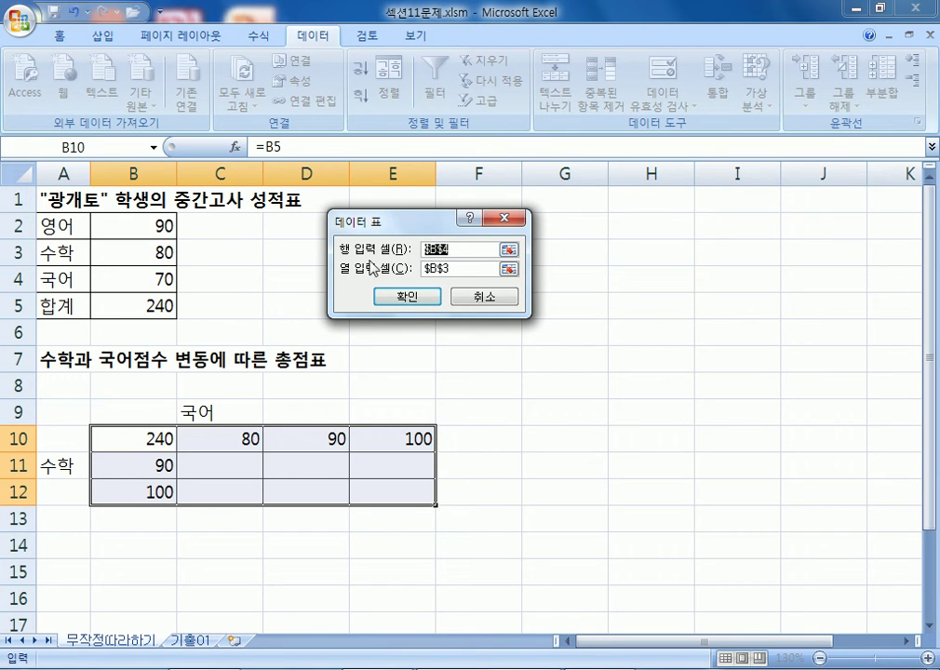
left_click_drag(465, 269, 424, 269)
left_click(154, 257)
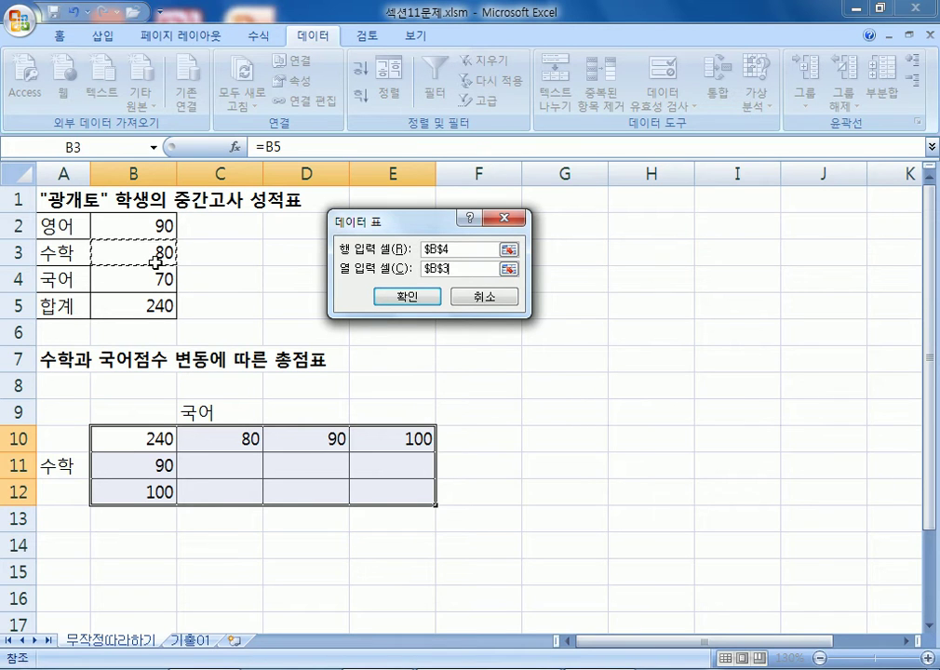
left_click(427, 298)
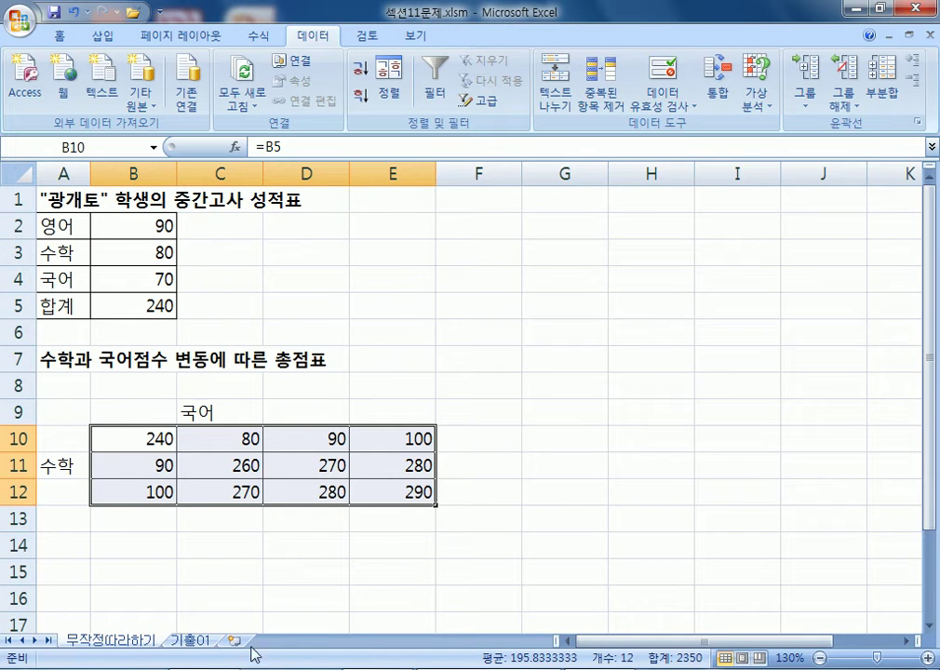
Step: Open sheet 기출01 and review the loan amount, annual rate, repayment period and monthly payment formula in B2:B5
left_click(192, 641)
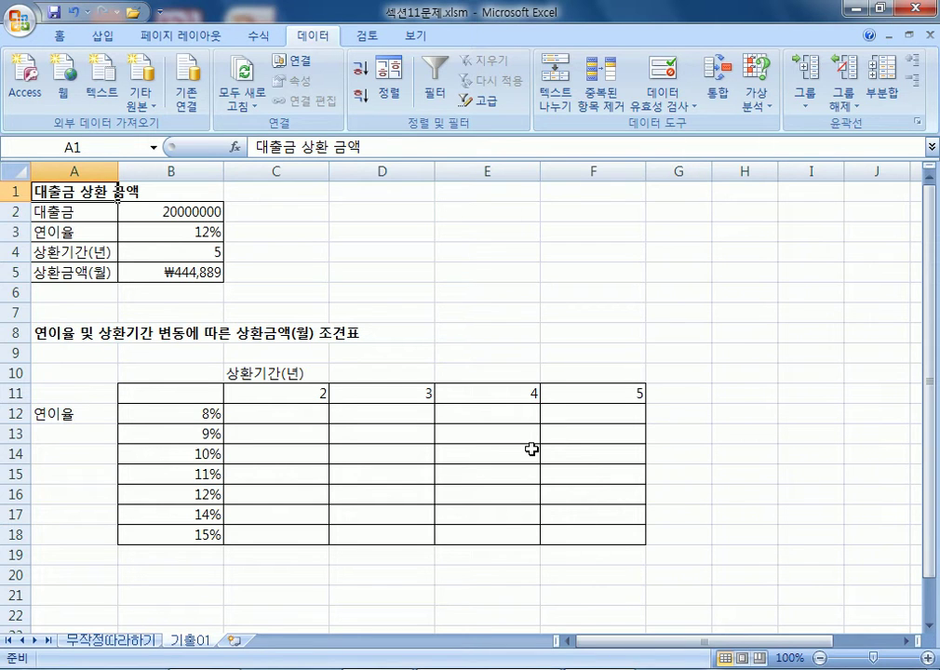
left_click(156, 210)
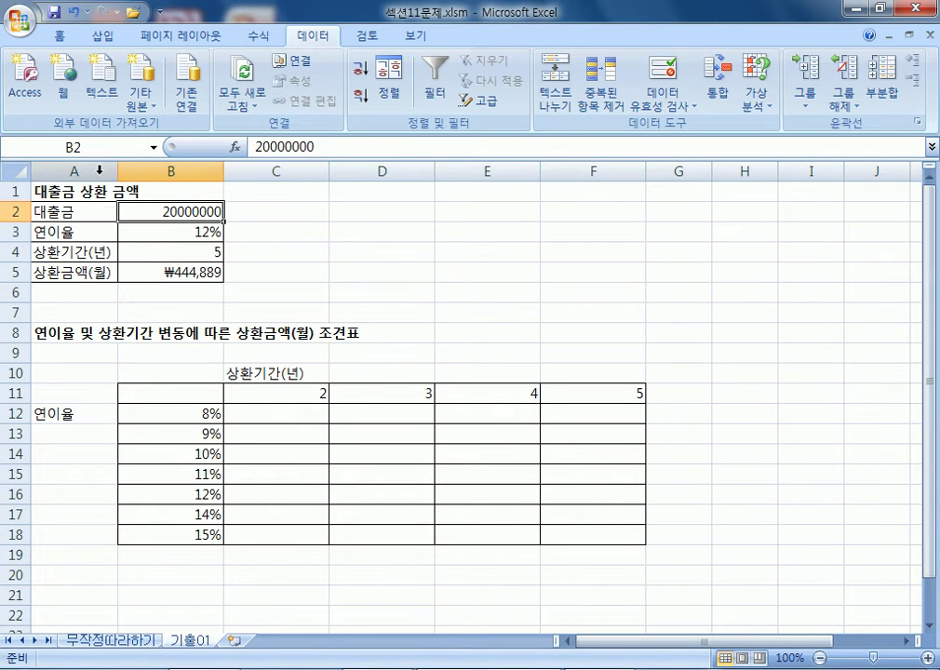
left_click(176, 232)
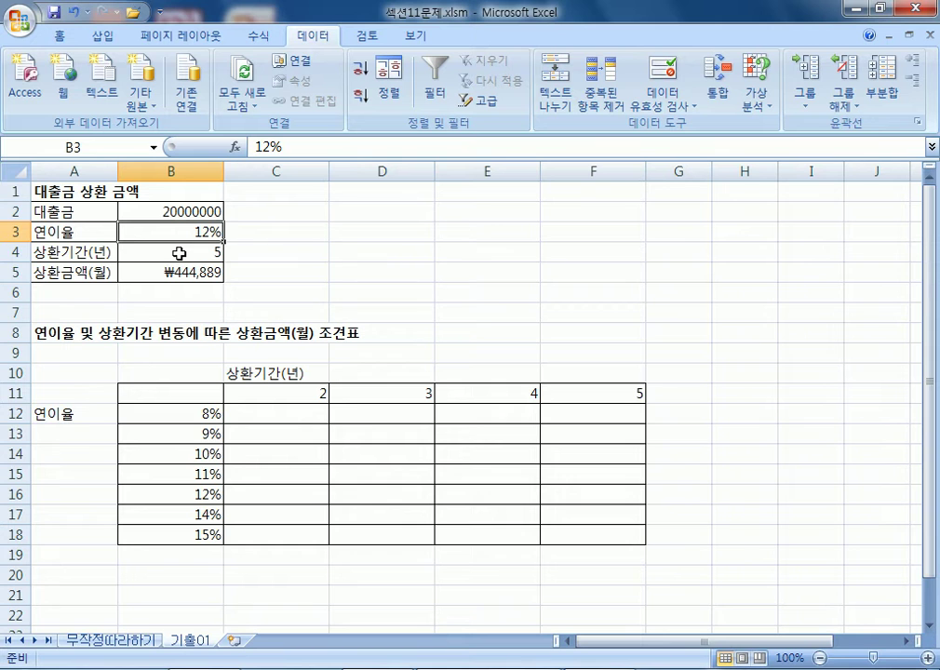
left_click(178, 252)
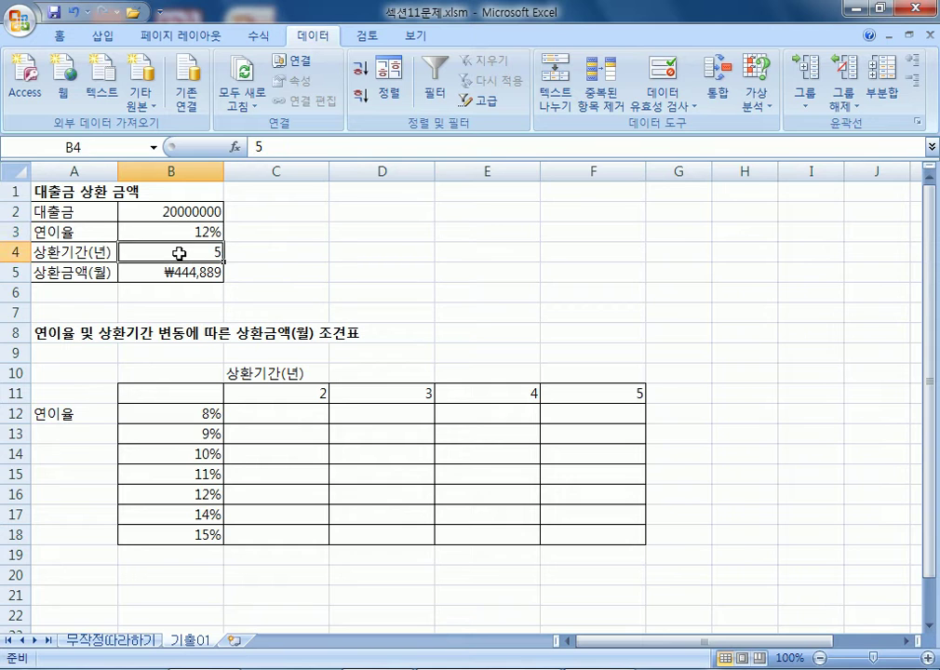
left_click(136, 273)
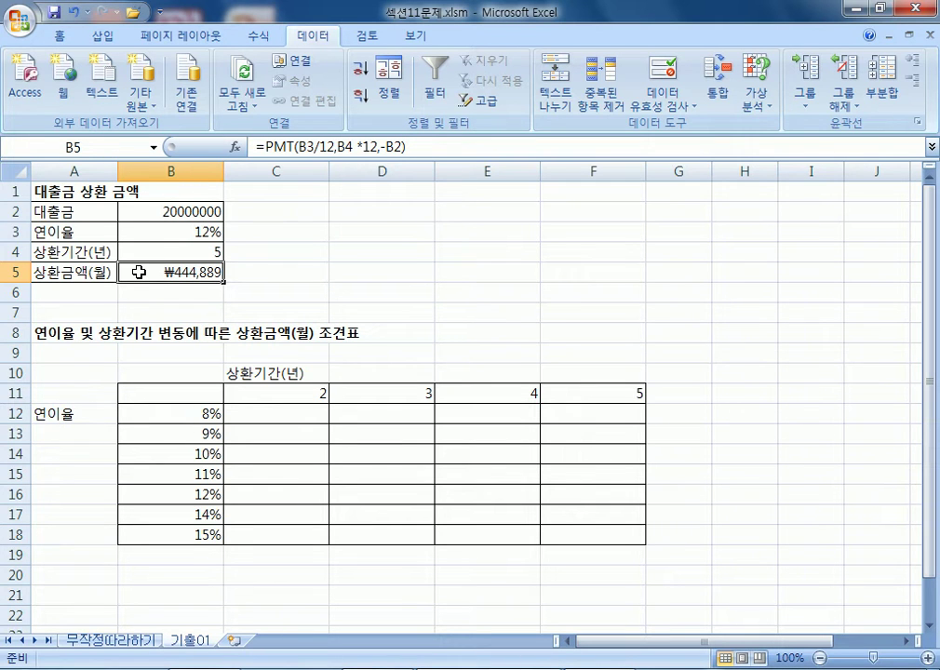
Step: Examine the condition table's repayment periods in C11:F11, annual rates in B12:B18 and result range C12:F18
left_click_drag(283, 389, 577, 388)
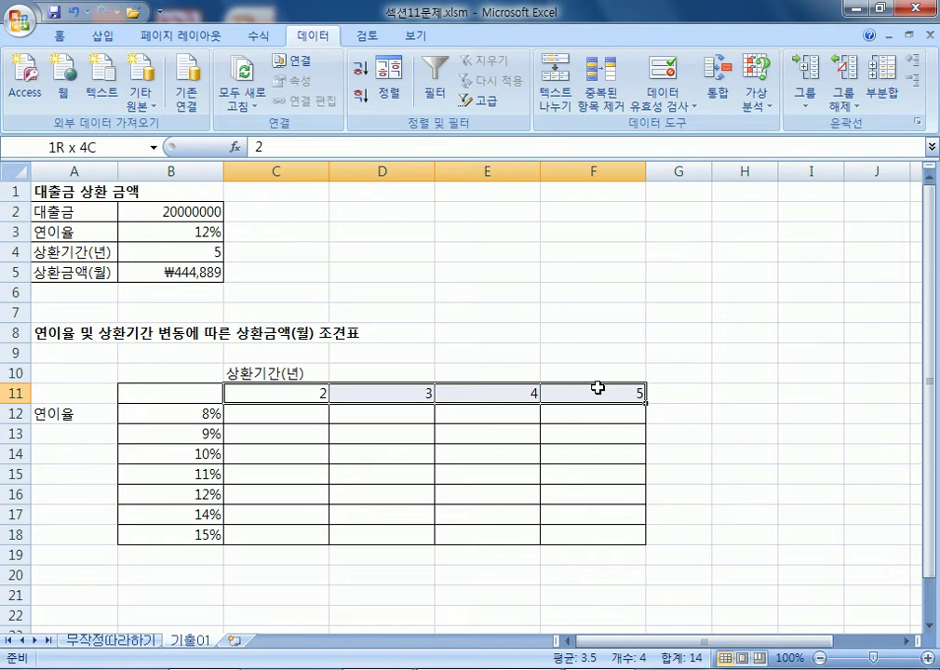
left_click_drag(209, 411, 197, 534)
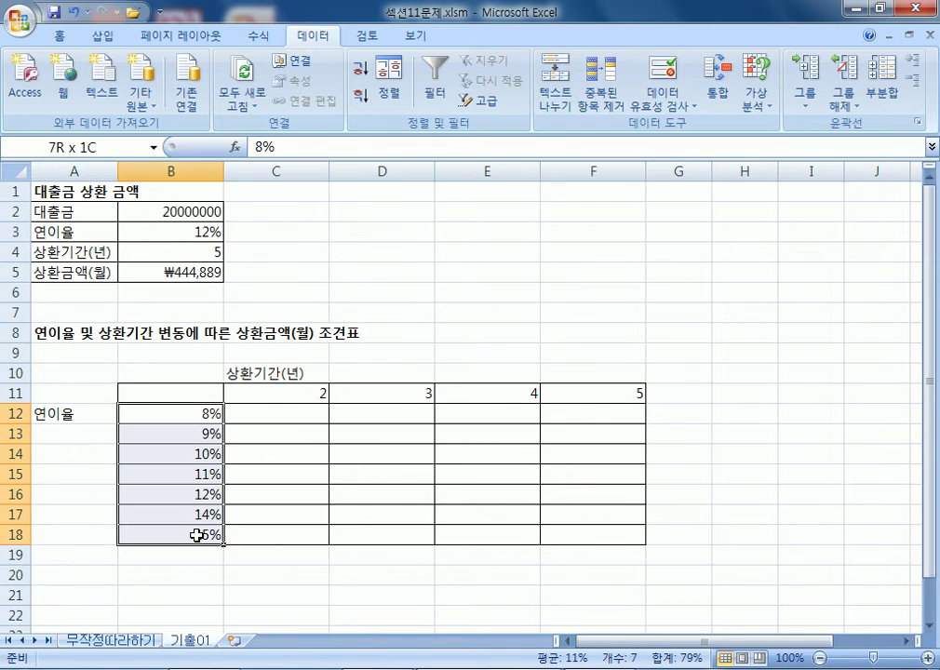
left_click(167, 211)
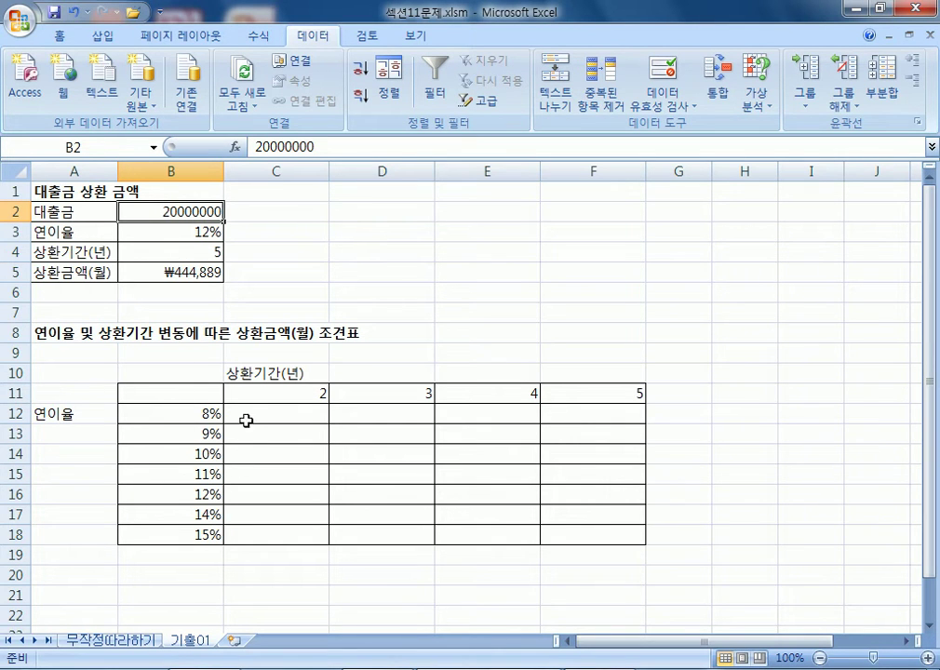
left_click_drag(247, 412, 622, 529)
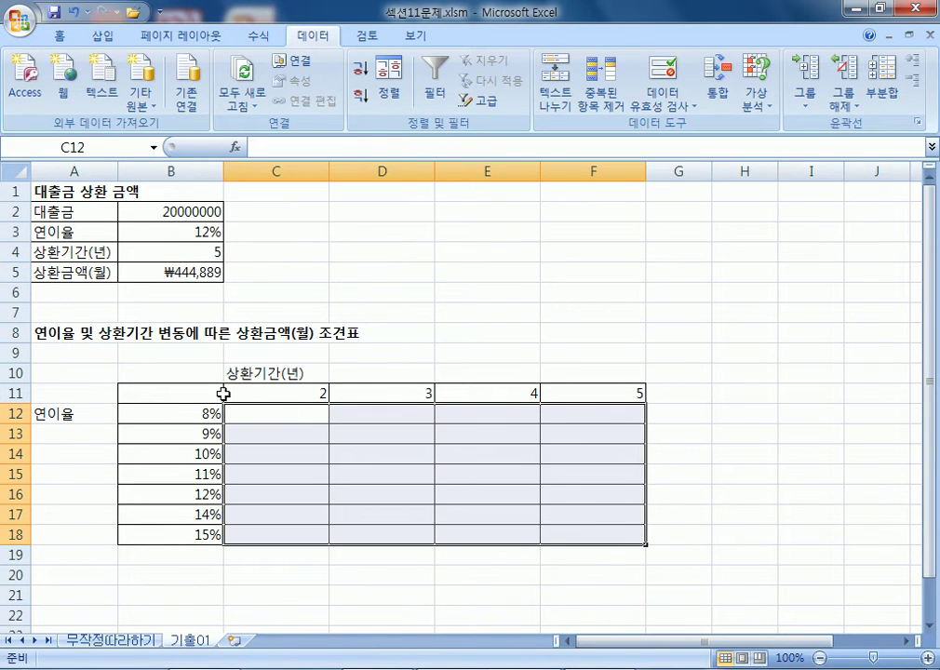
Step: Compare the empty corner cell B11 with the constants in B2:B4 and the PMT formula in B5
left_click(193, 388)
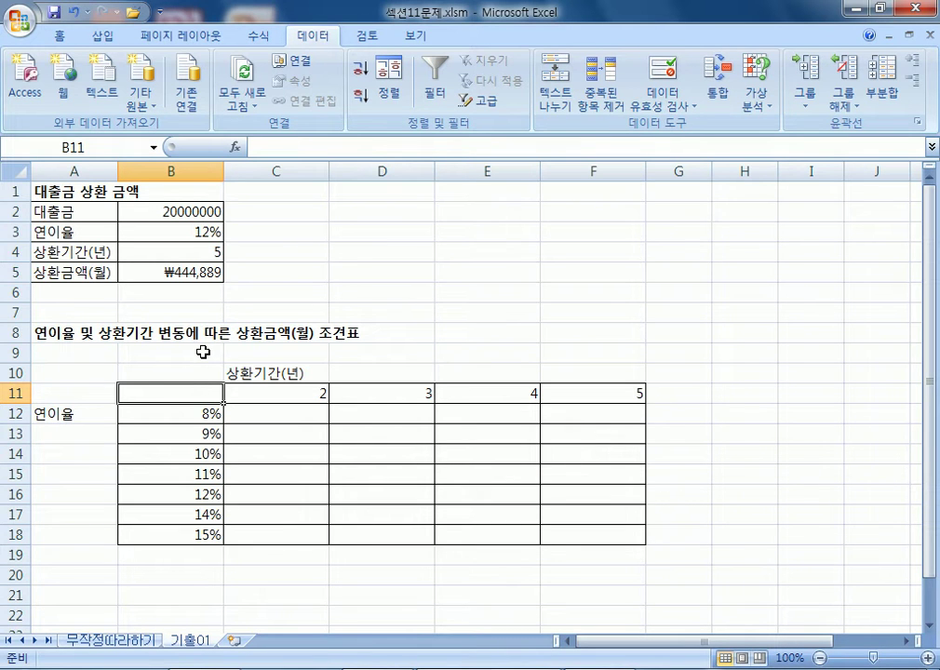
left_click(141, 211)
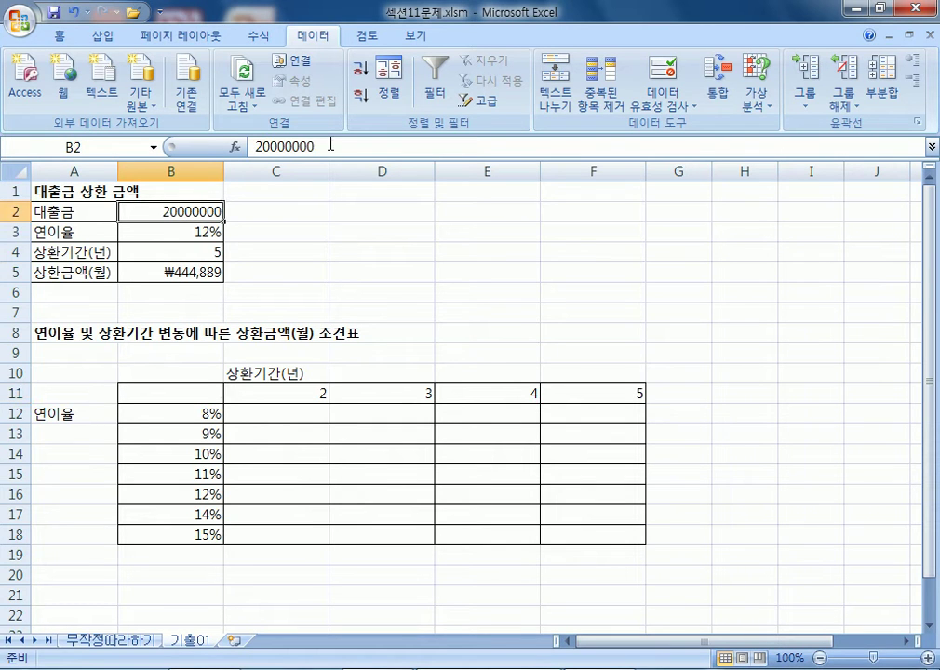
left_click(200, 232)
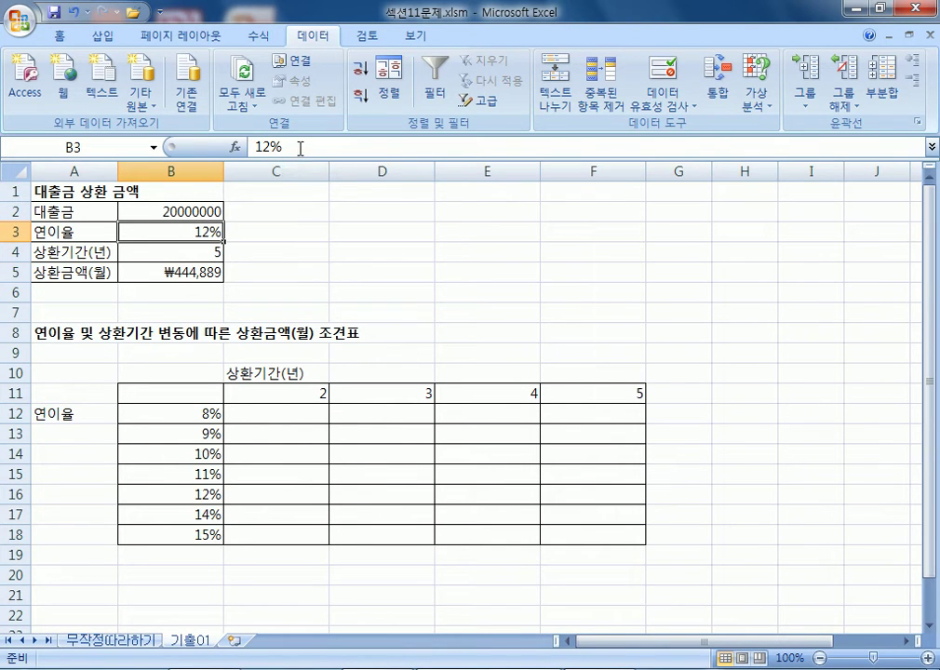
left_click(177, 252)
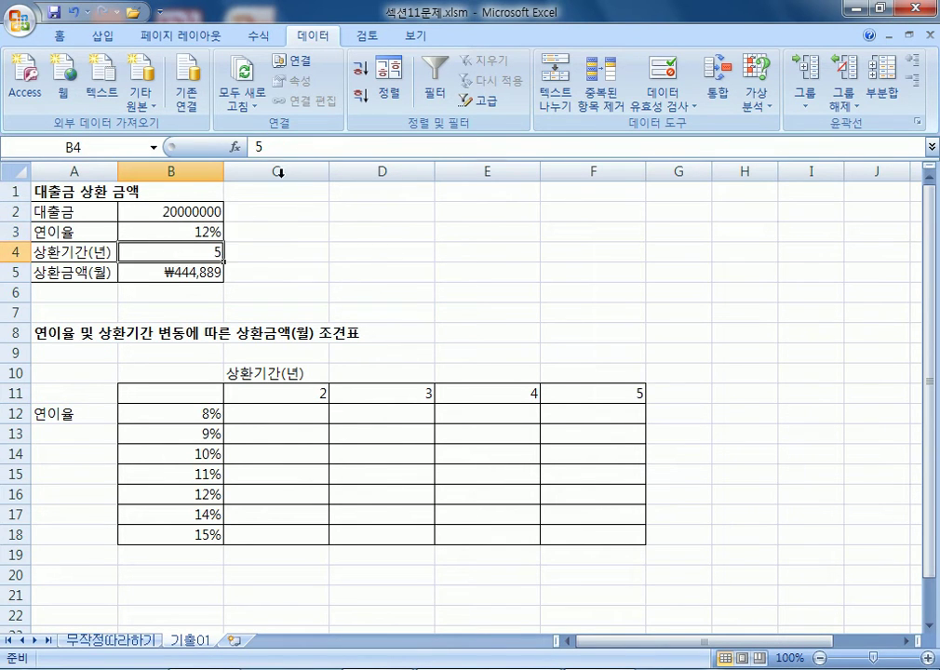
left_click(167, 274)
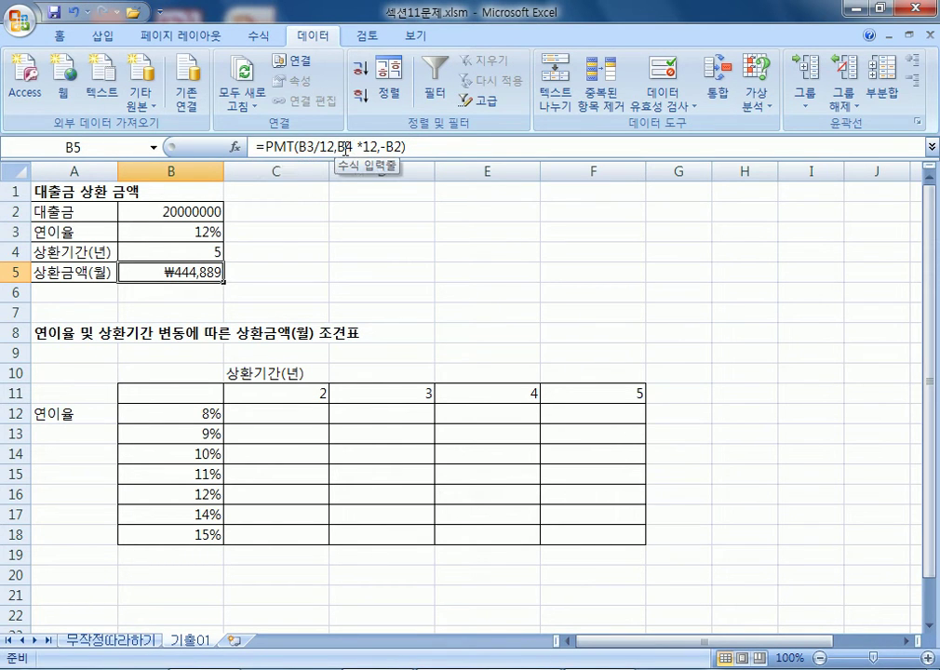
left_click(196, 393)
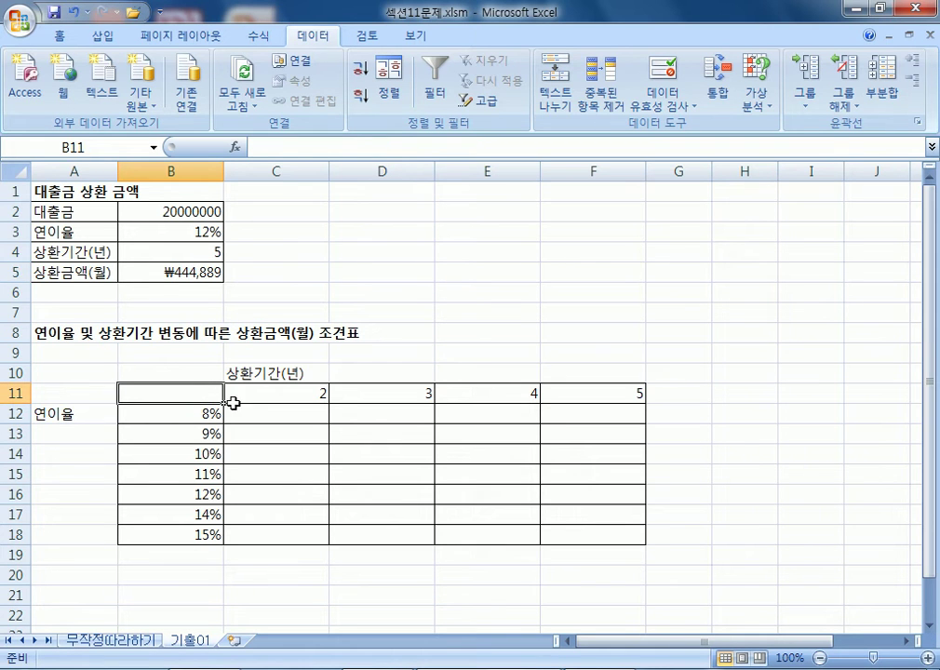
type("=")
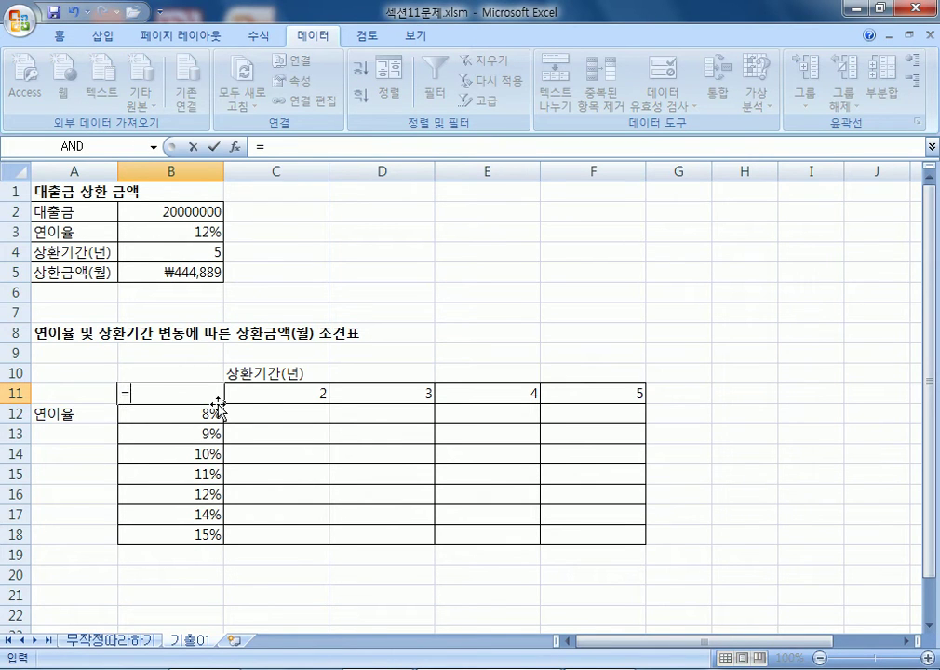
left_click(155, 275)
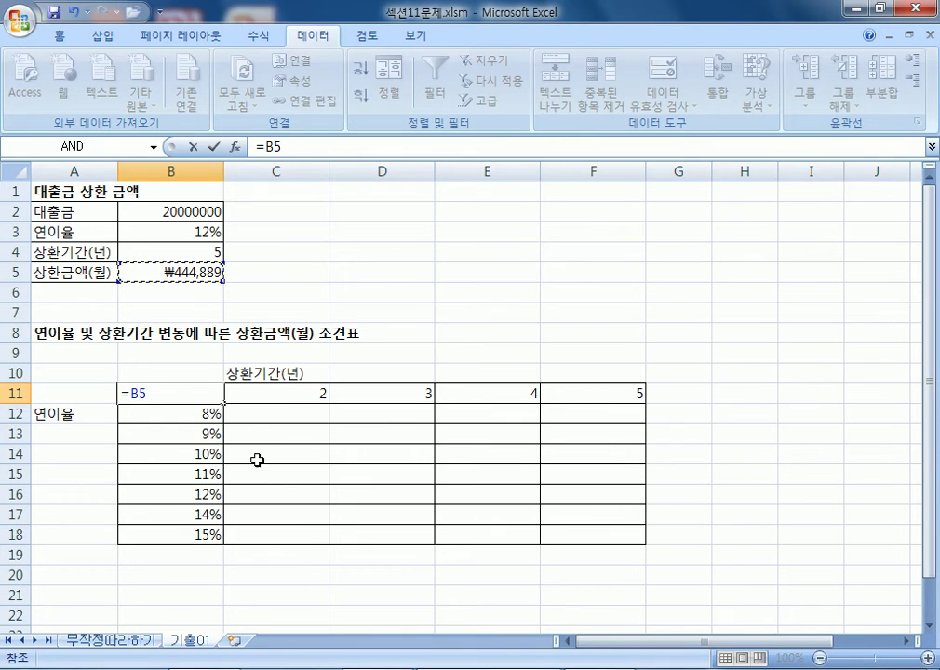
key("Escape")
left_click(175, 275)
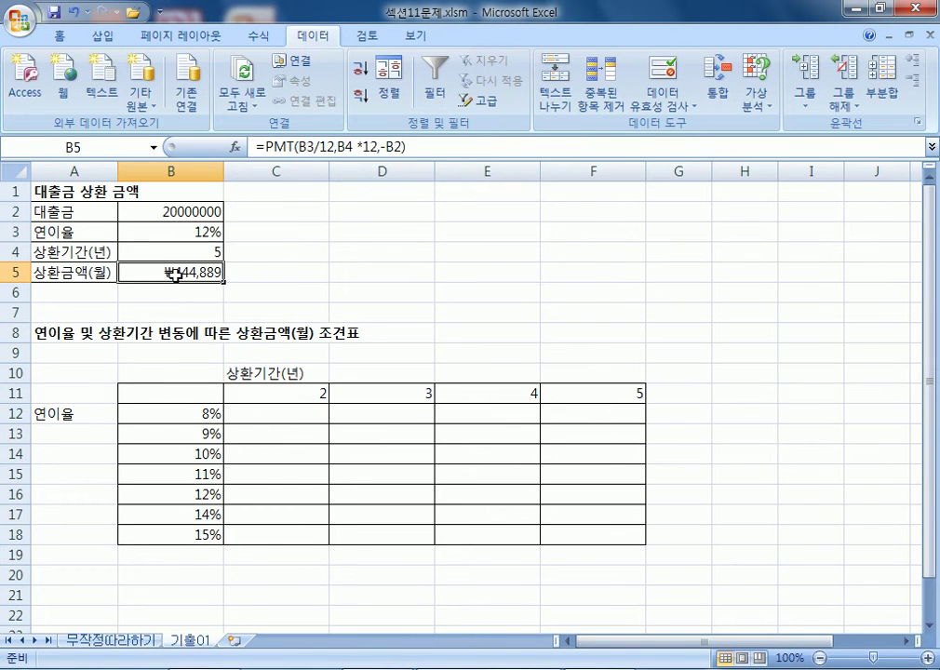
left_click(175, 395)
type("=")
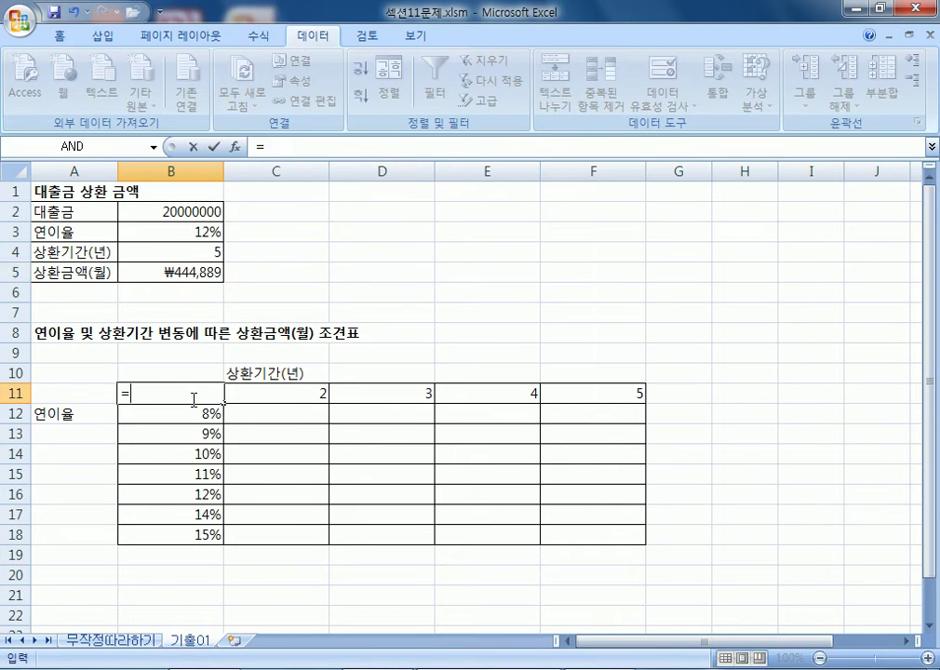
left_click(170, 272)
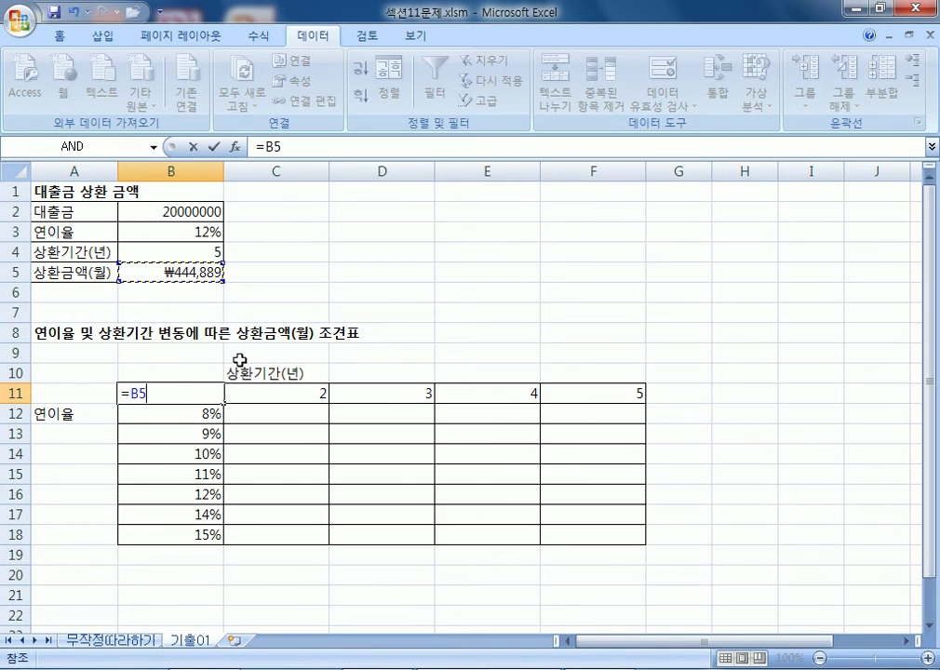
key("Escape")
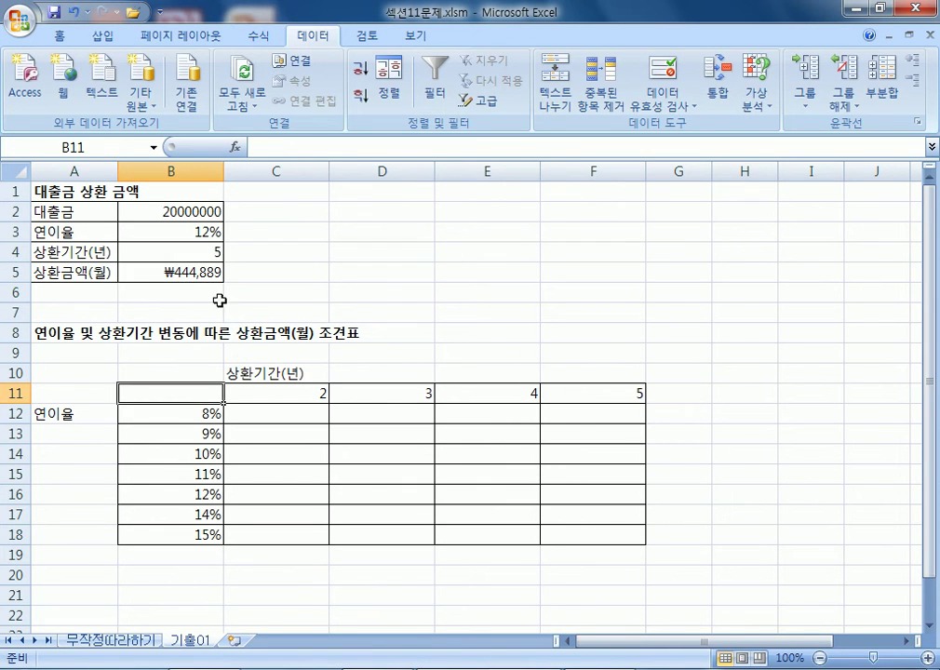
Step: Try to copy the PMT formula text from B5 into the table's corner cell B11
left_click(203, 271)
left_click_drag(419, 148, 257, 148)
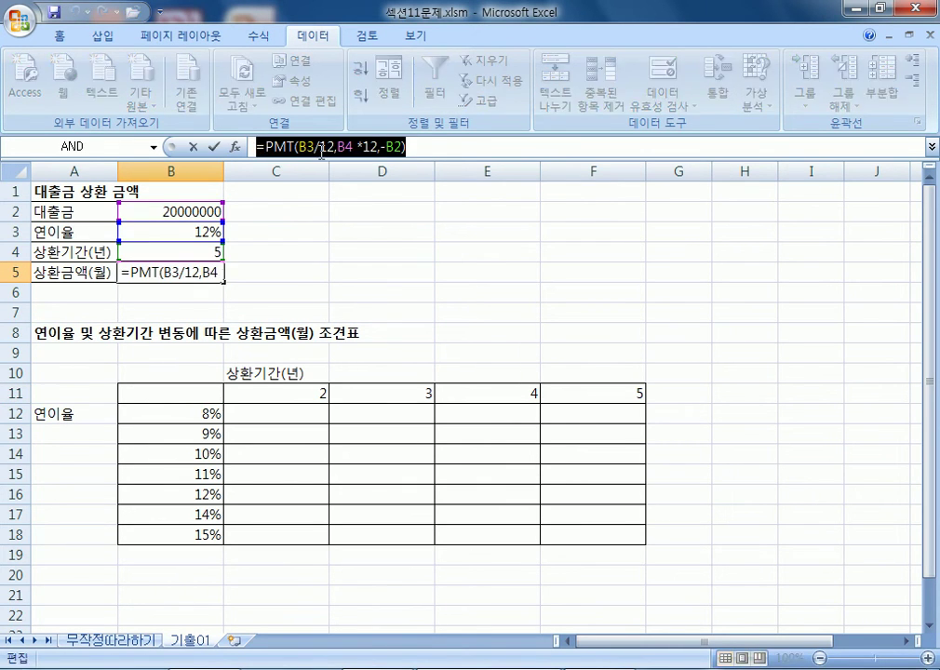
right_click(324, 148)
left_click(353, 193)
key("Escape")
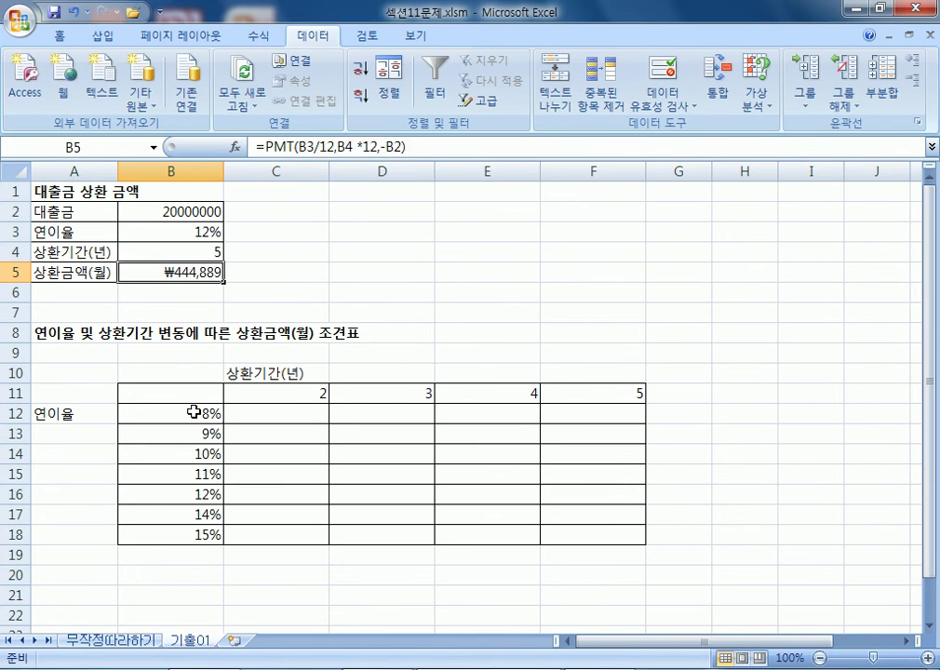
left_click(176, 392)
double_click(176, 392)
right_click(176, 393)
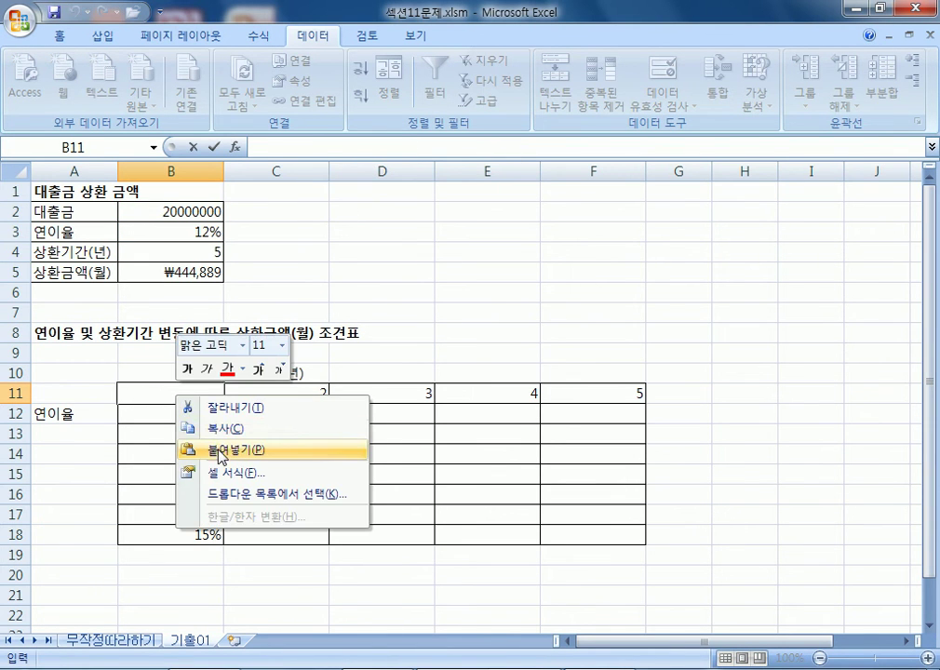
left_click(228, 449)
key("Escape")
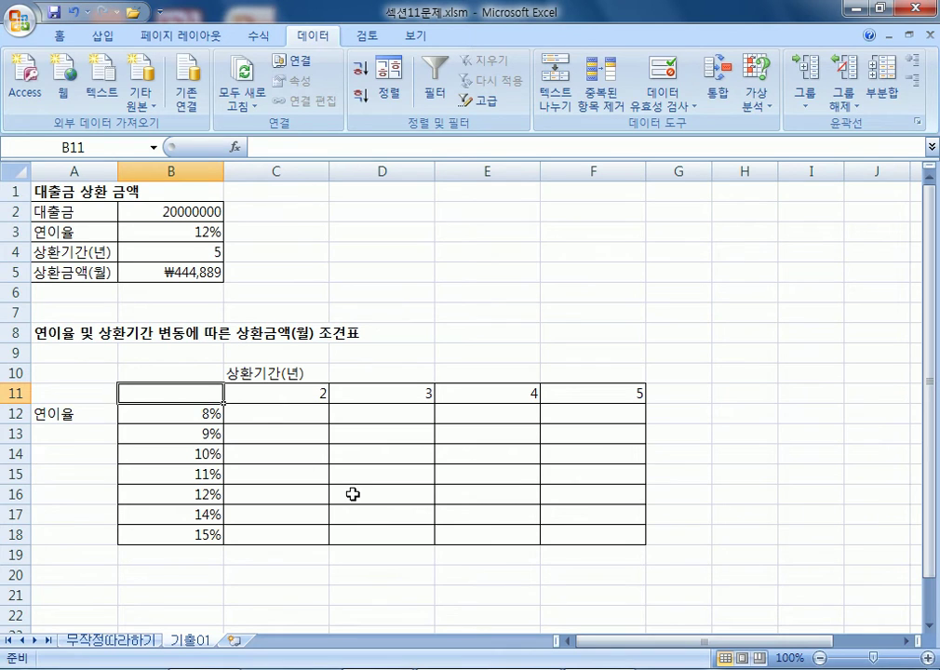
Step: Link the condition table's corner cell B11 to the monthly payment with the formula =B5
type("=")
left_click(184, 269)
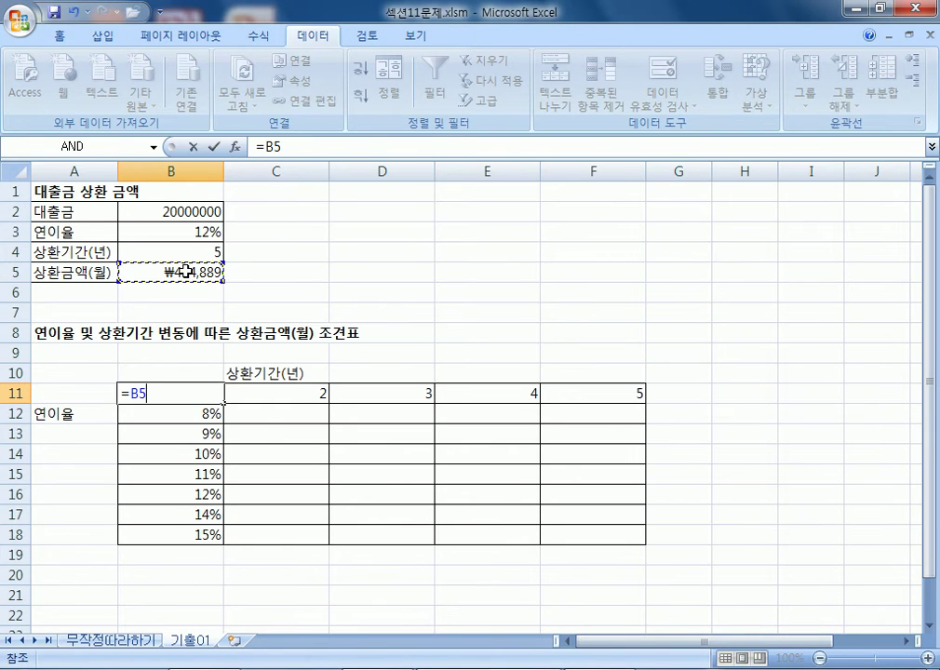
key("Return")
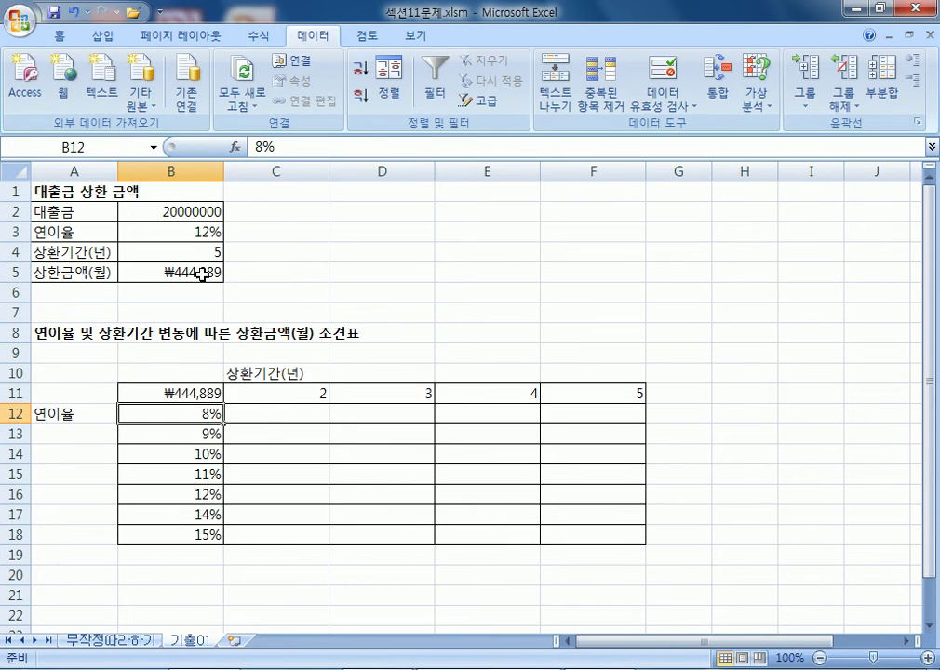
Step: Select the range B11:F18 and open the What-If Analysis Data Table dialog for it
left_click_drag(170, 390, 565, 534)
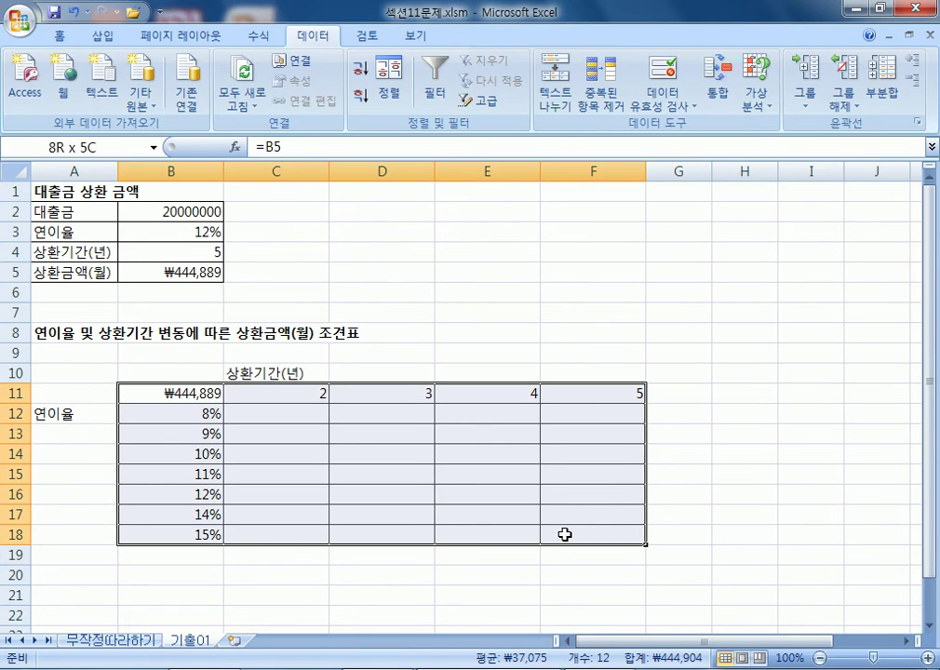
scroll(570, 530, "down", 1)
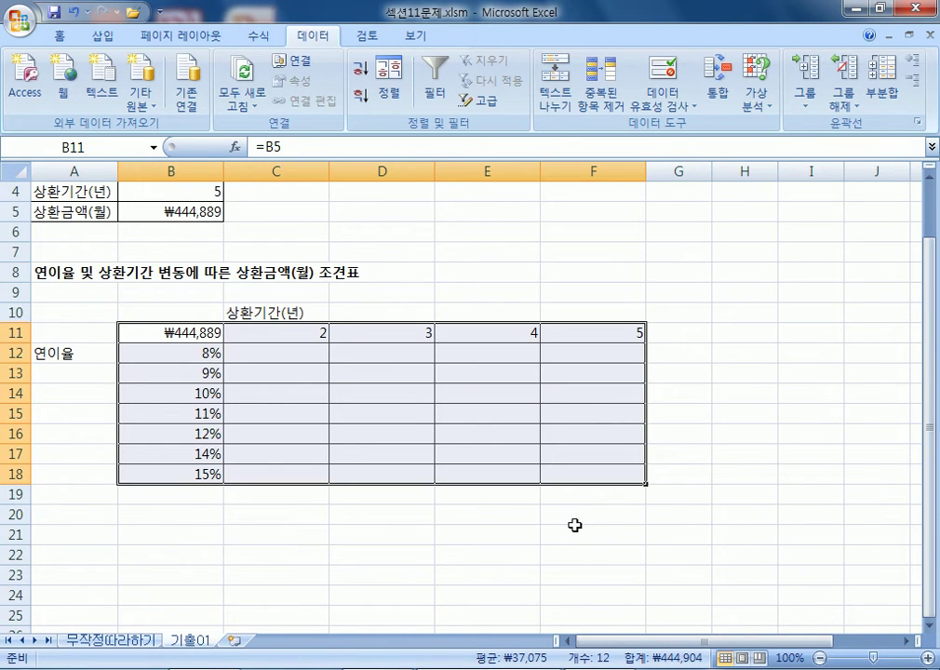
scroll(576, 526, "up", 1)
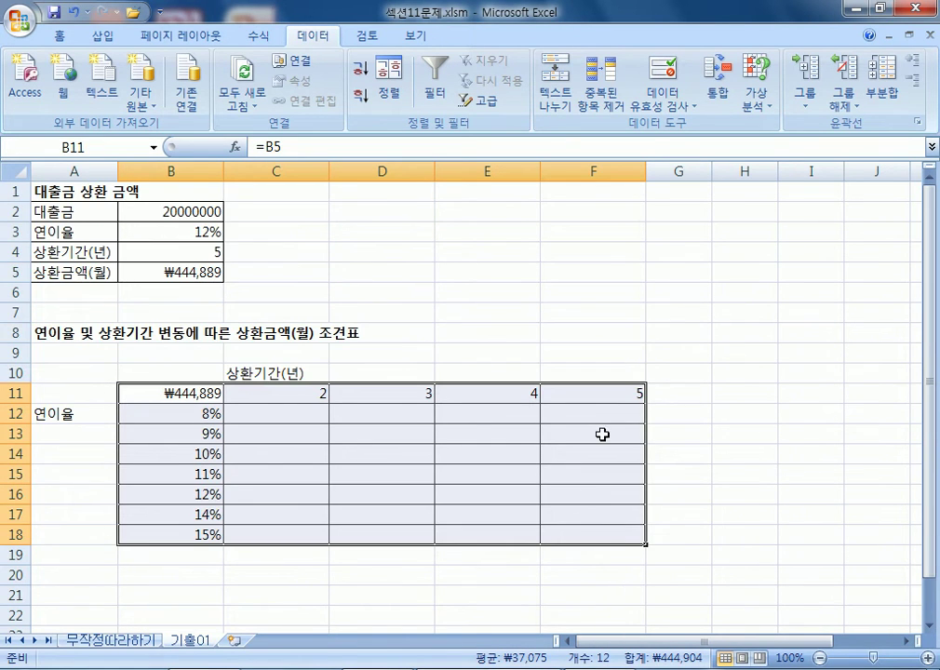
left_click(759, 114)
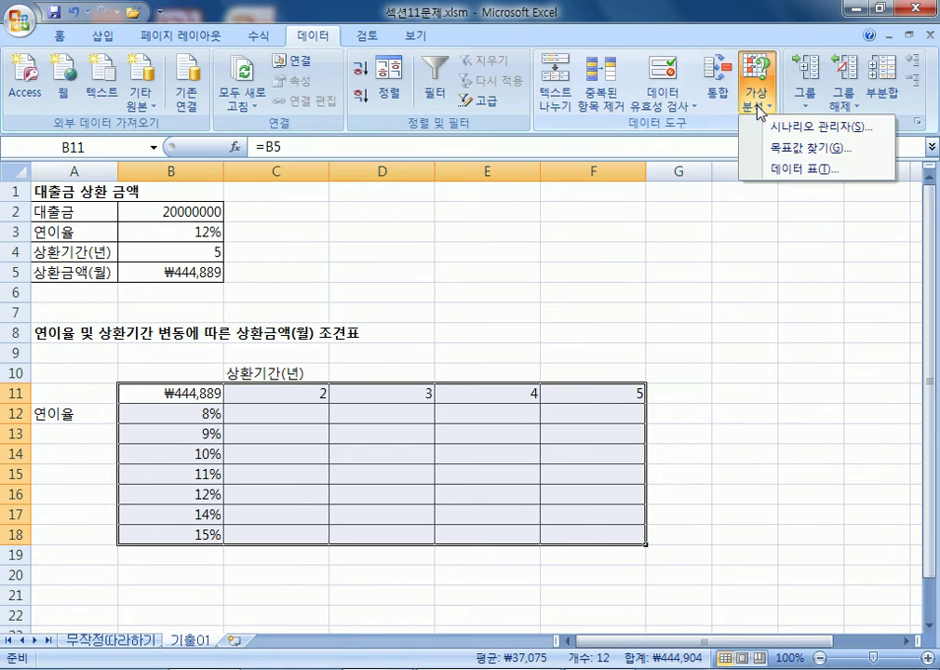
left_click(796, 171)
mouse_move(418, 228)
left_mouse_down()
mouse_move(394, 258)
mouse_move(426, 234)
left_mouse_up()
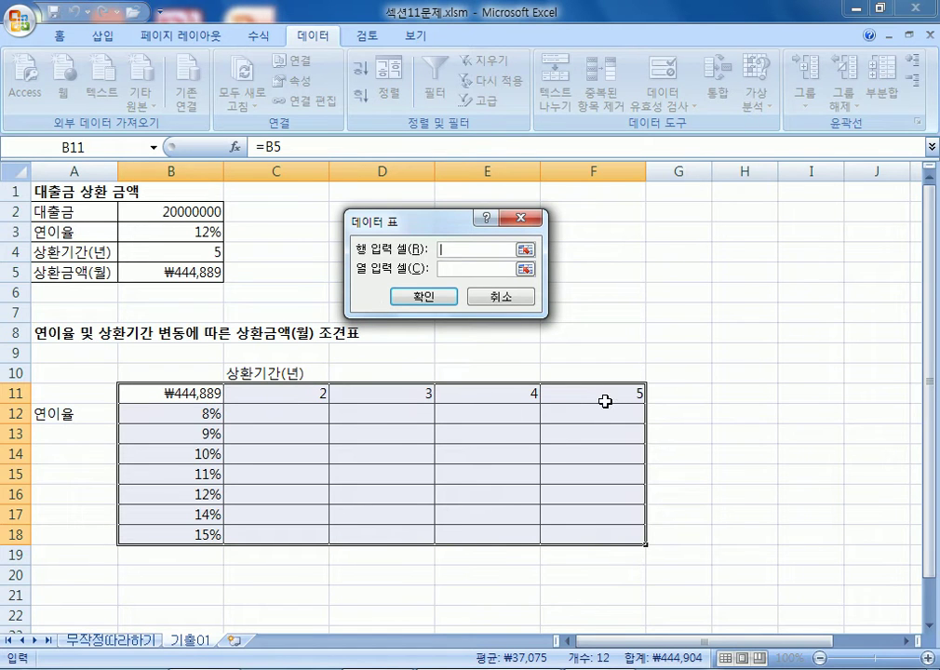
Step: Set the row input cell to the repayment period $B$4 and the column input cell to the annual rate $B$3
left_click(201, 257)
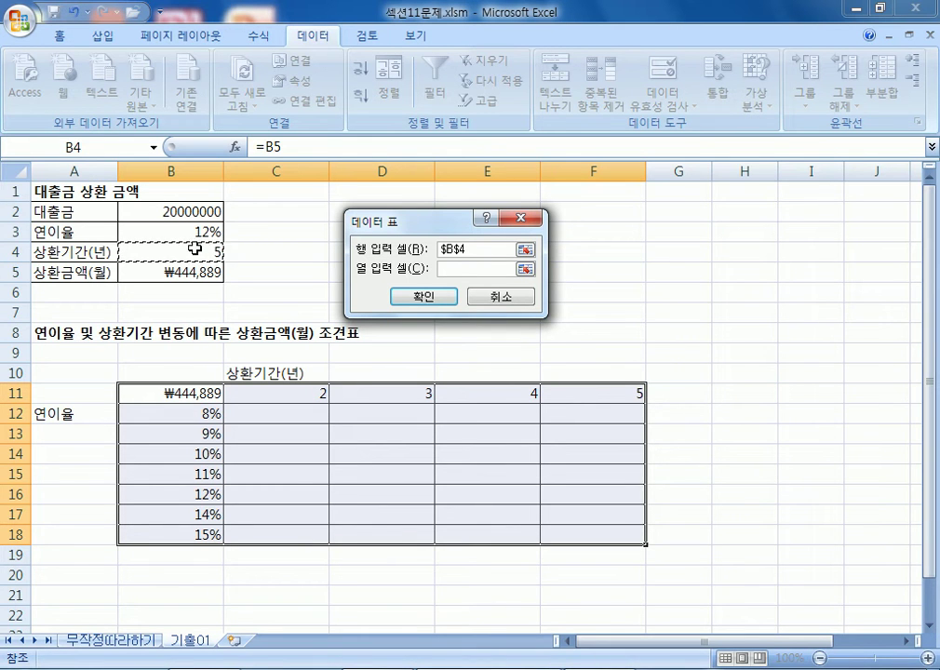
left_click(457, 269)
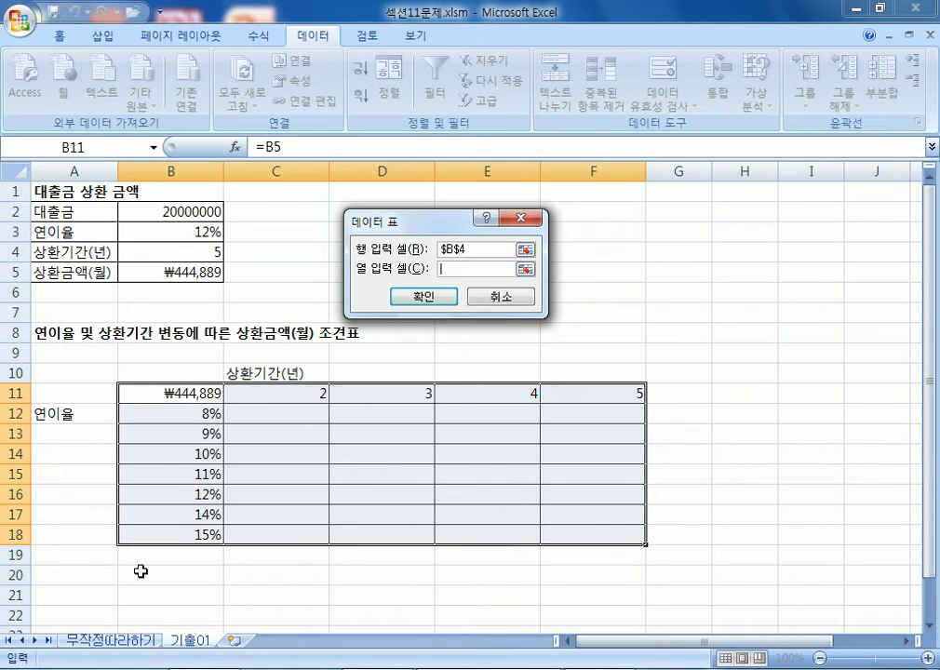
left_click(175, 233)
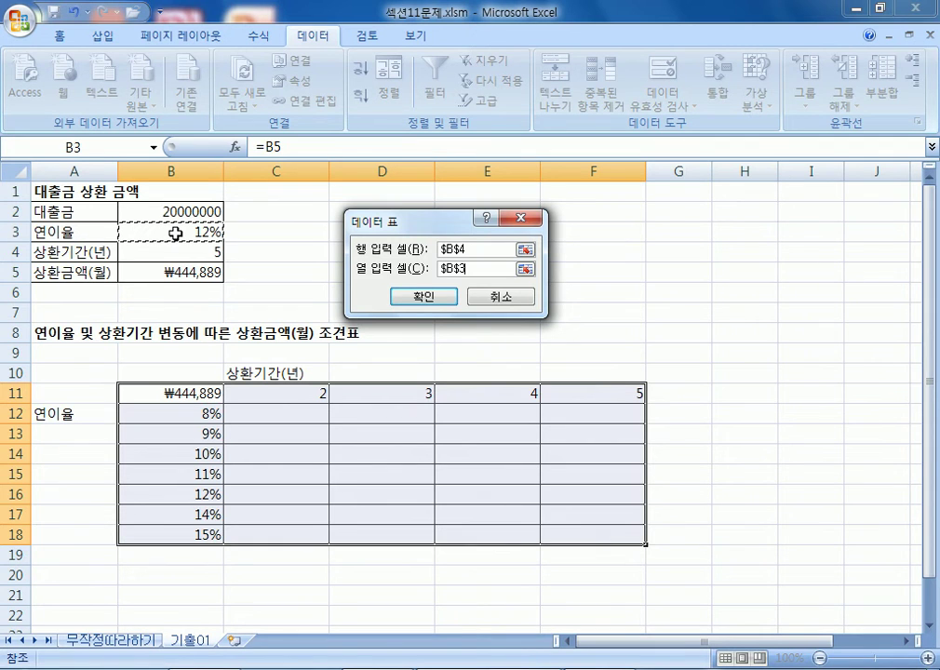
Step: Generate the two-variable data table of monthly payments and inspect the TABLE formula in its first result cell, C12
left_click(416, 298)
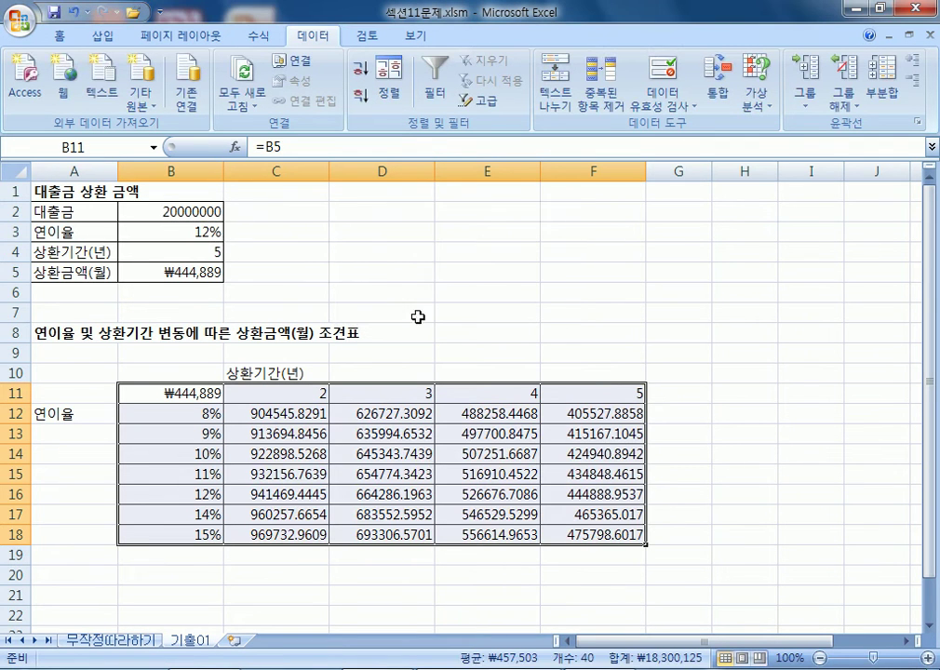
left_click(761, 475)
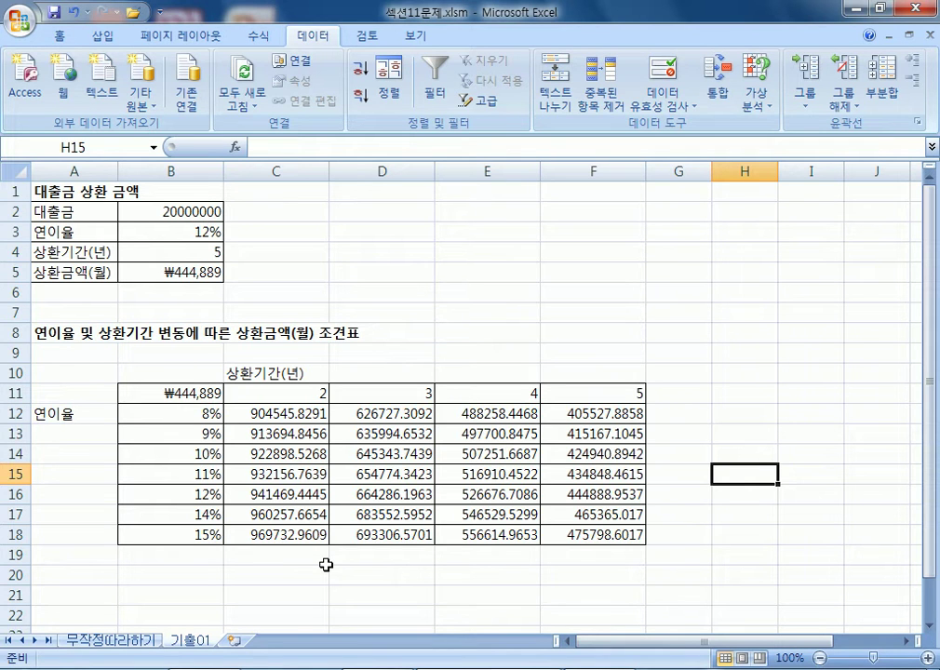
left_click(274, 419)
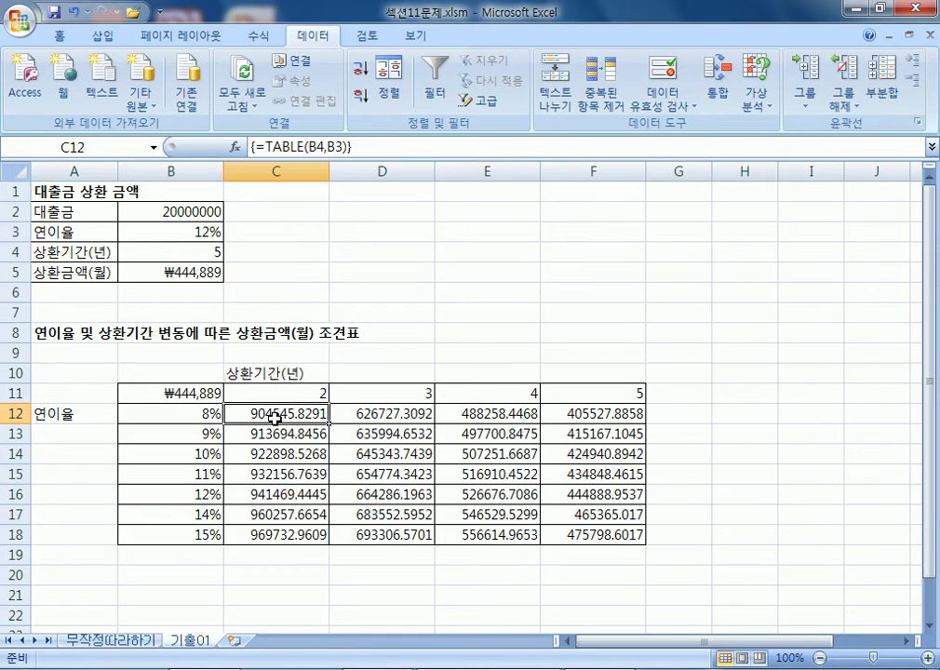
left_click_drag(212, 395, 614, 535)
left_click(757, 93)
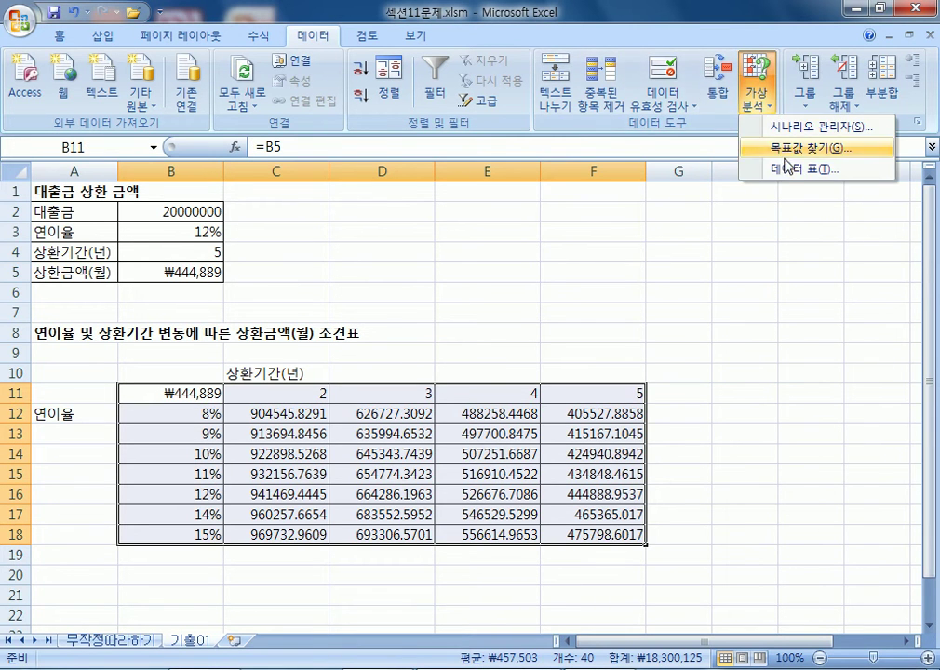
left_click(789, 171)
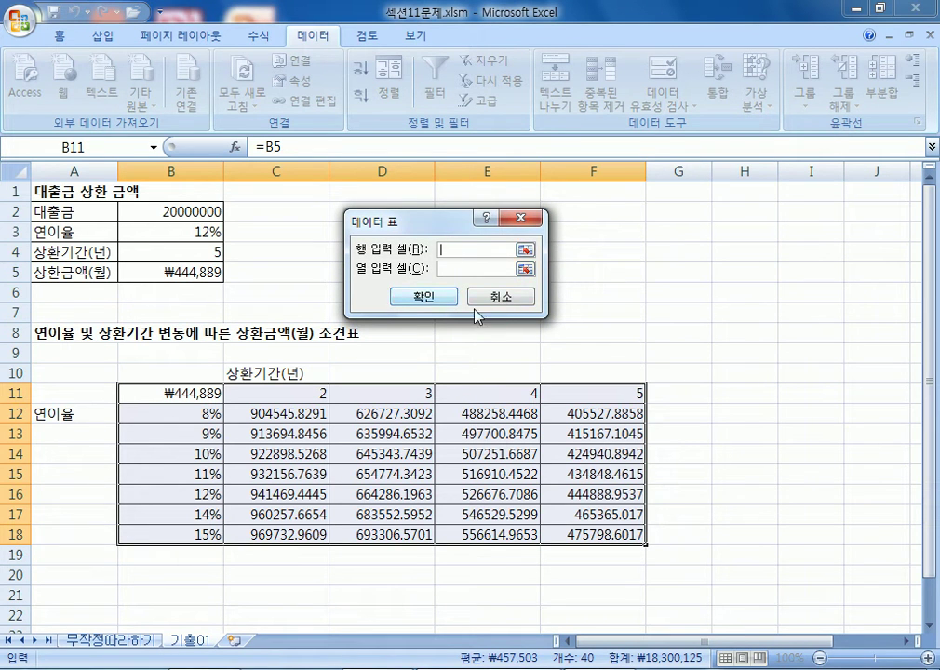
left_click(486, 300)
Step: Review how the periods in C11:F11 relate to B4, the rates in B12:B18 to B3, and the loan inputs in B2:B5
left_click_drag(314, 391, 600, 385)
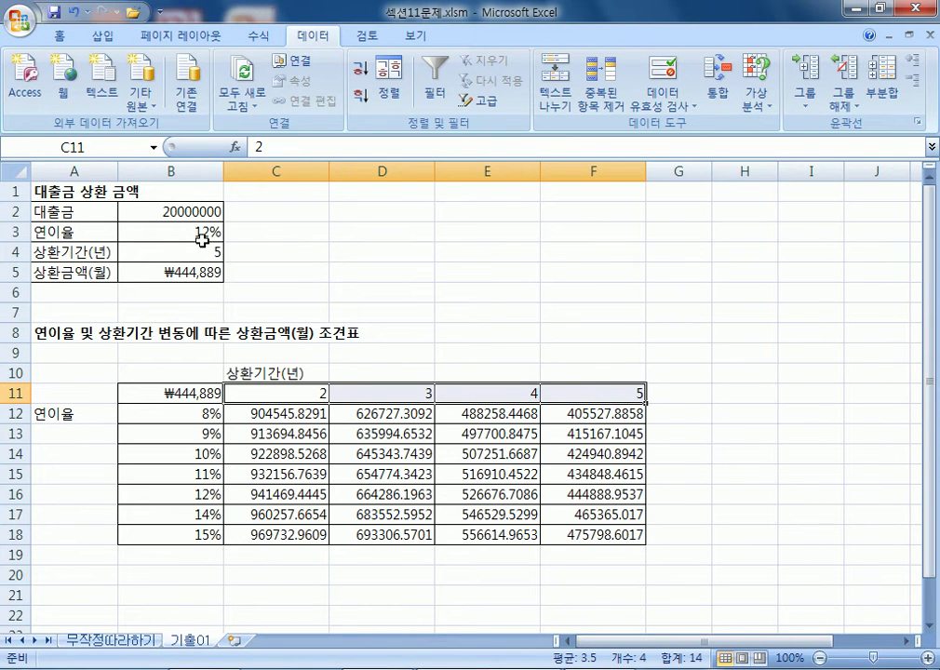
left_click(200, 247)
left_click_drag(166, 413, 171, 533)
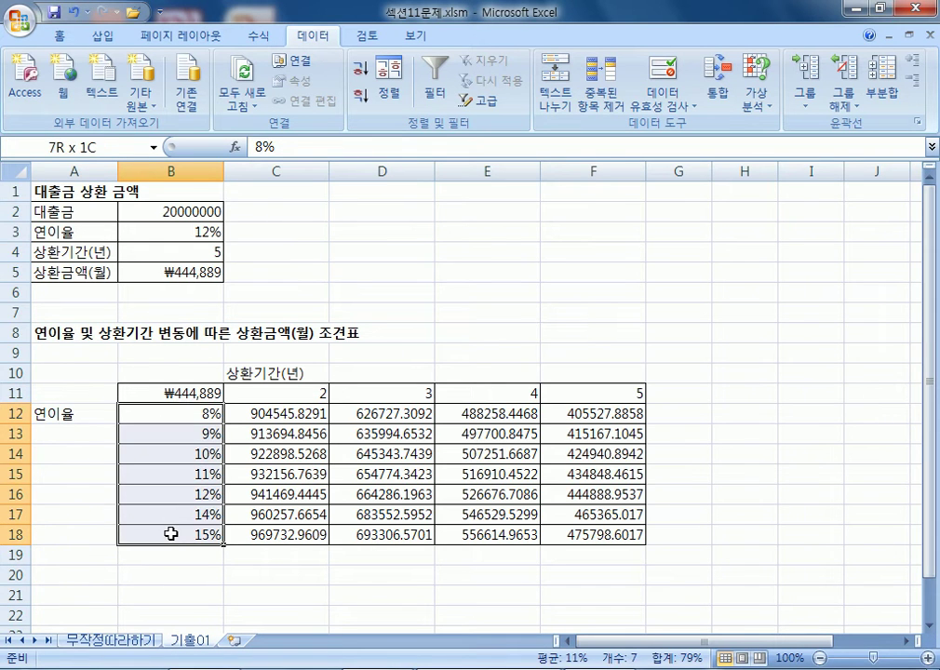
left_click(186, 234)
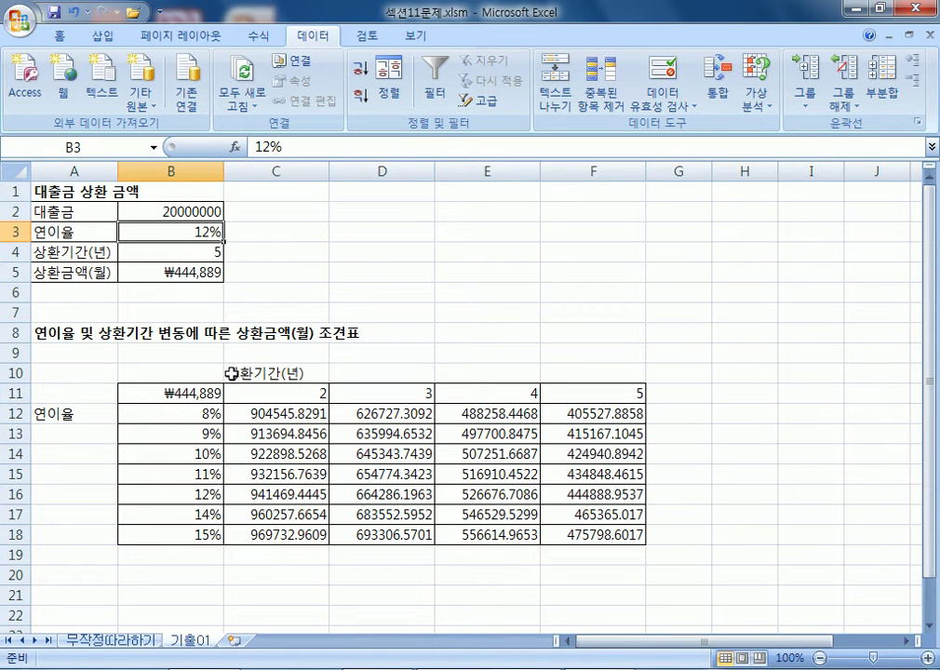
left_click_drag(139, 211, 214, 271)
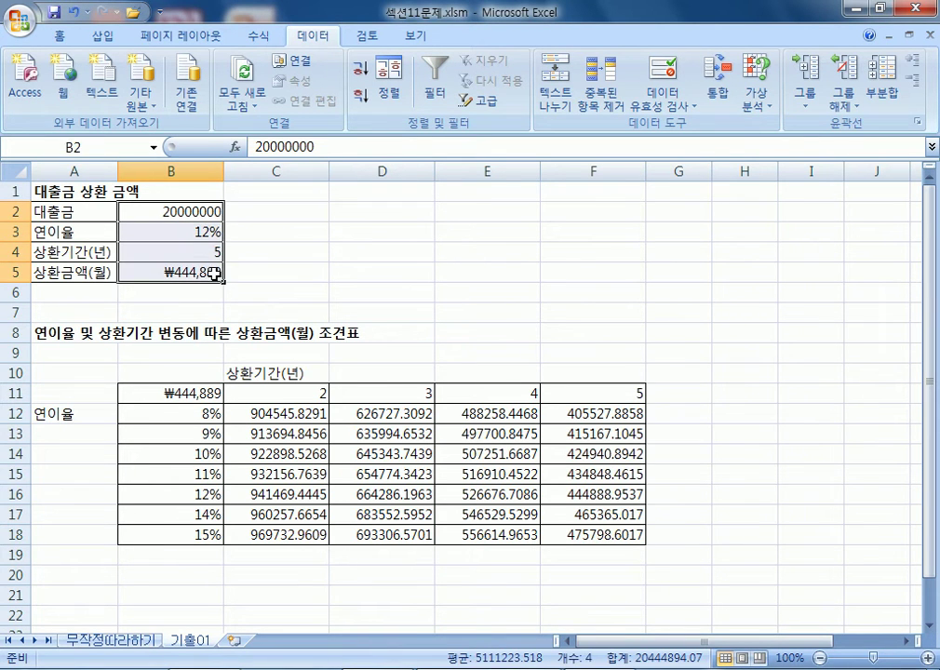
Step: Try replacing the PMT formula in B5 with the fixed value 444500, and undo the change
left_click(160, 272)
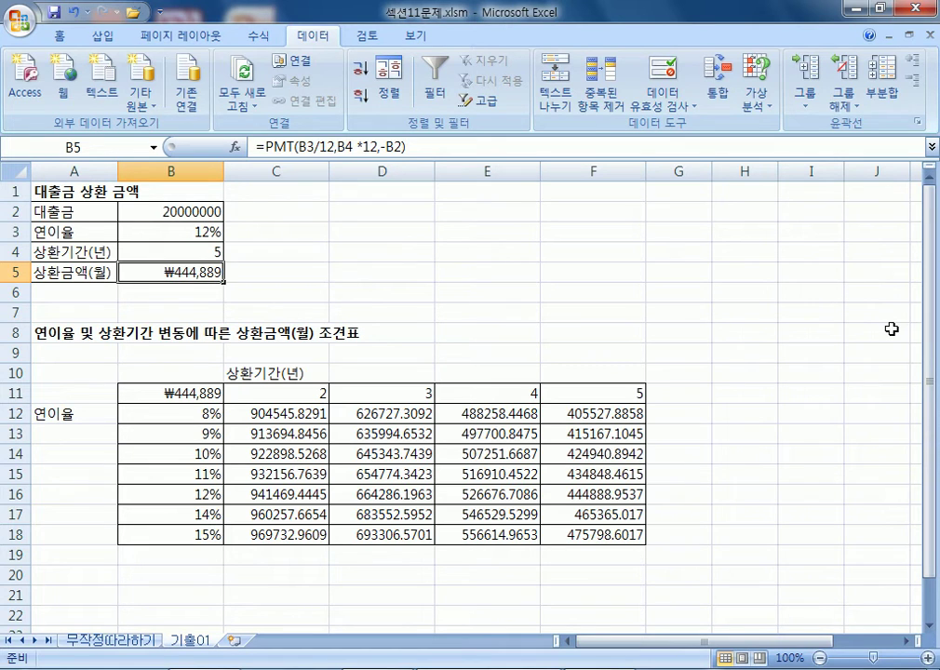
type("4445000")
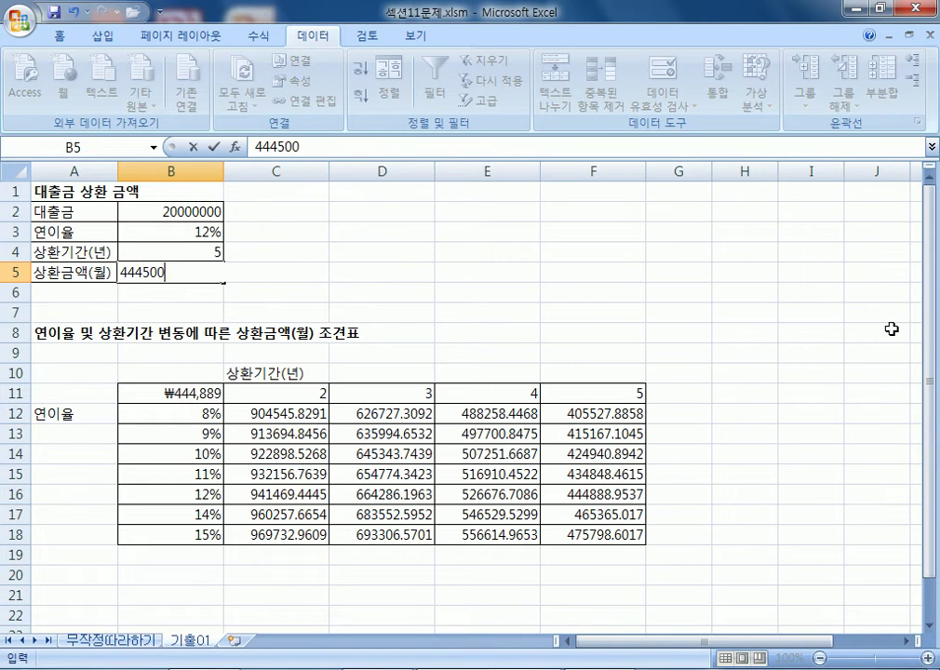
key("BackSpace")
key("ctrl+Return")
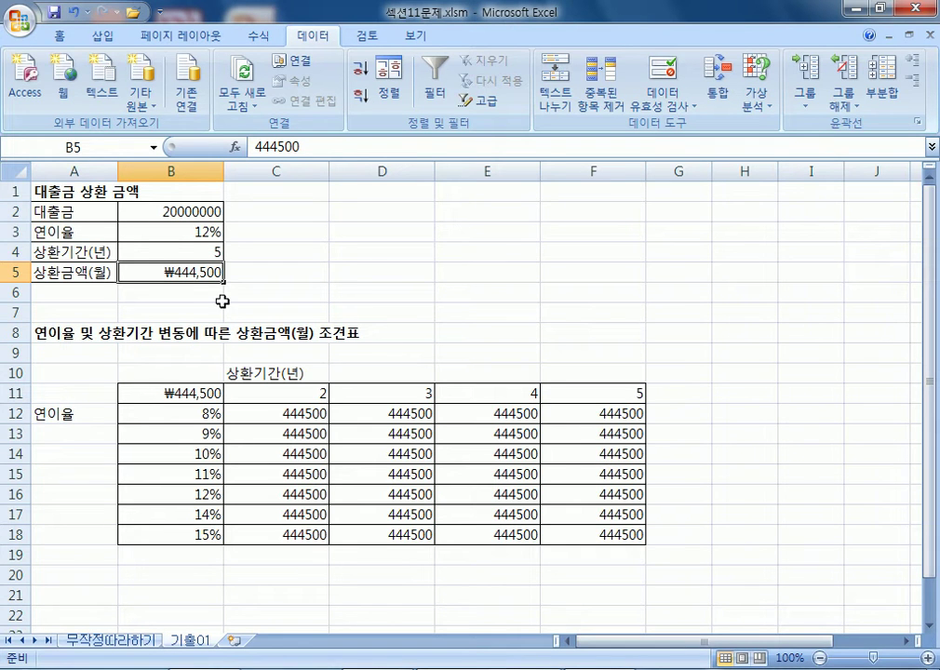
key("ctrl+z")
Step: Inspect the cell references in B5's PMT formula and review the data table's results in C12:F18
double_click(186, 273)
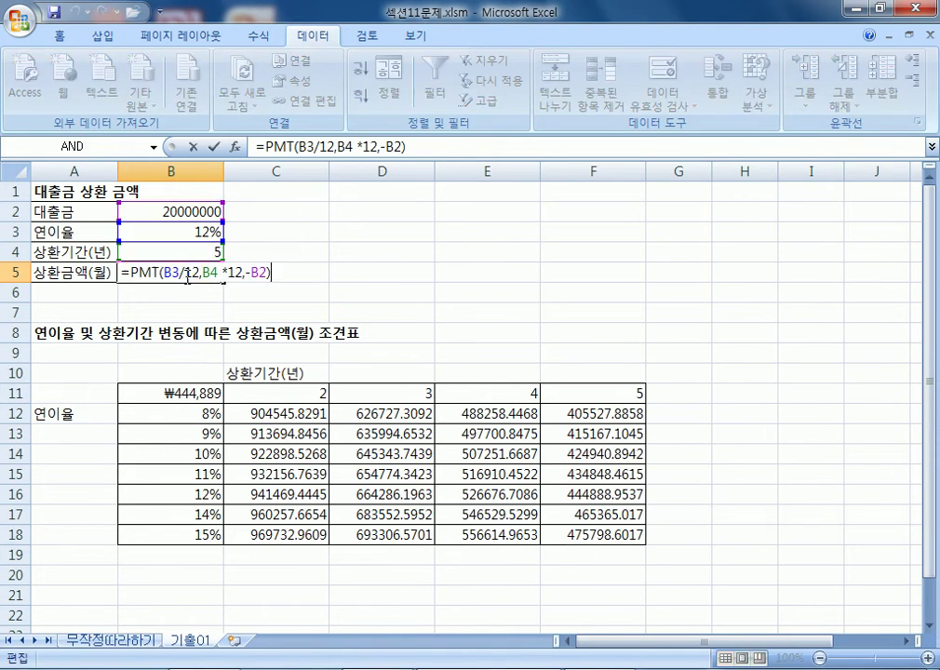
key("Escape")
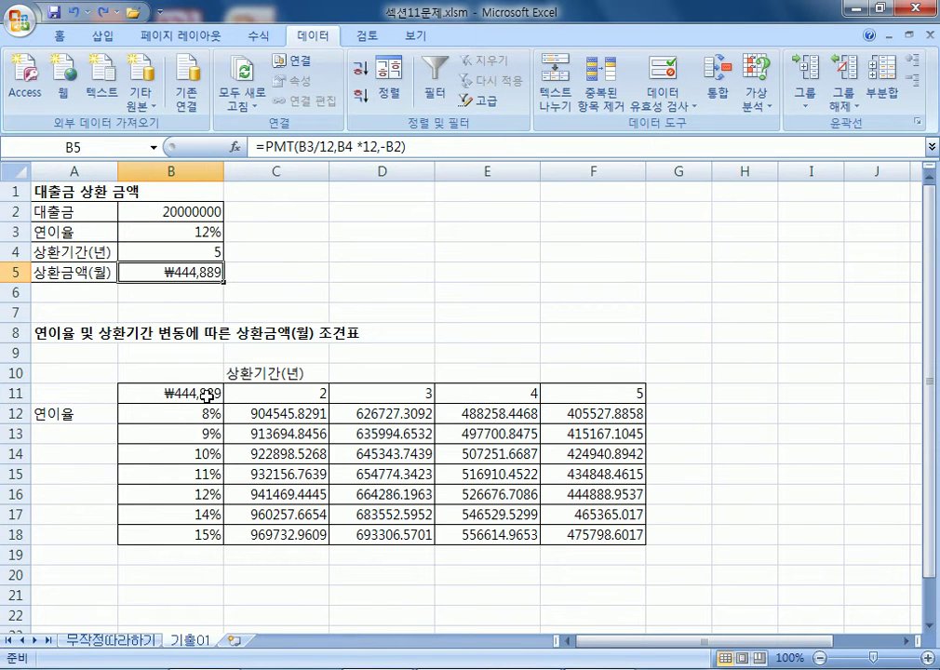
left_click_drag(209, 391, 603, 527)
left_click_drag(323, 418, 593, 533)
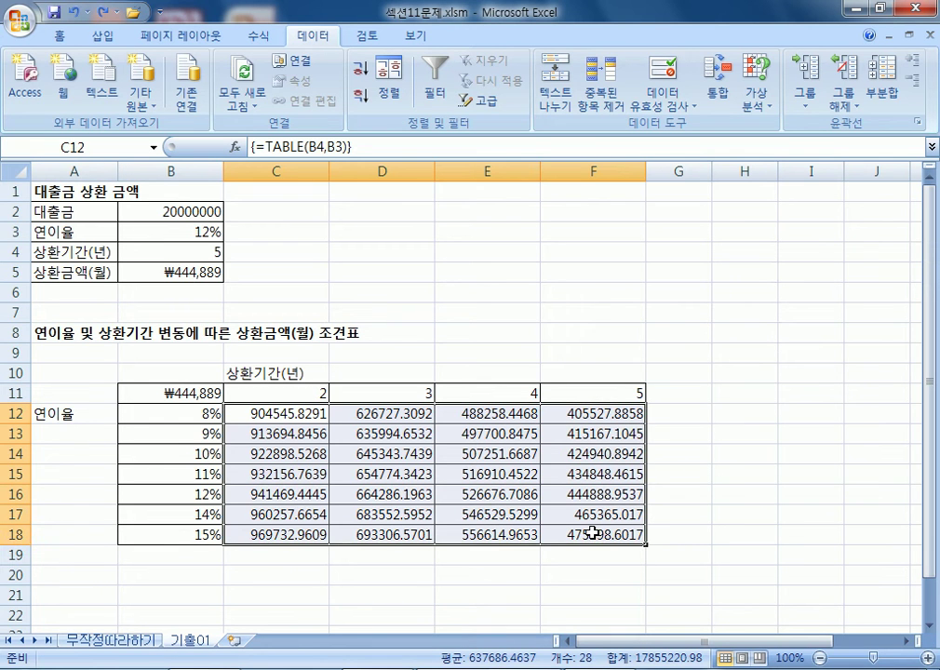
left_click(575, 313)
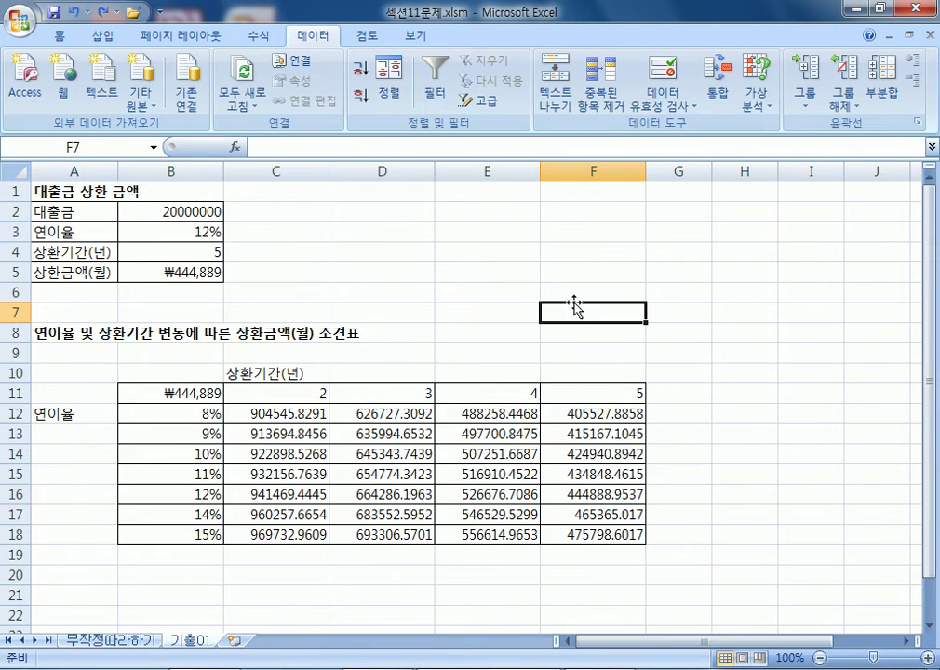
Step: Open the workbook 섹션12문제.xlsm from the 01 섹션 folder
left_click(20, 21)
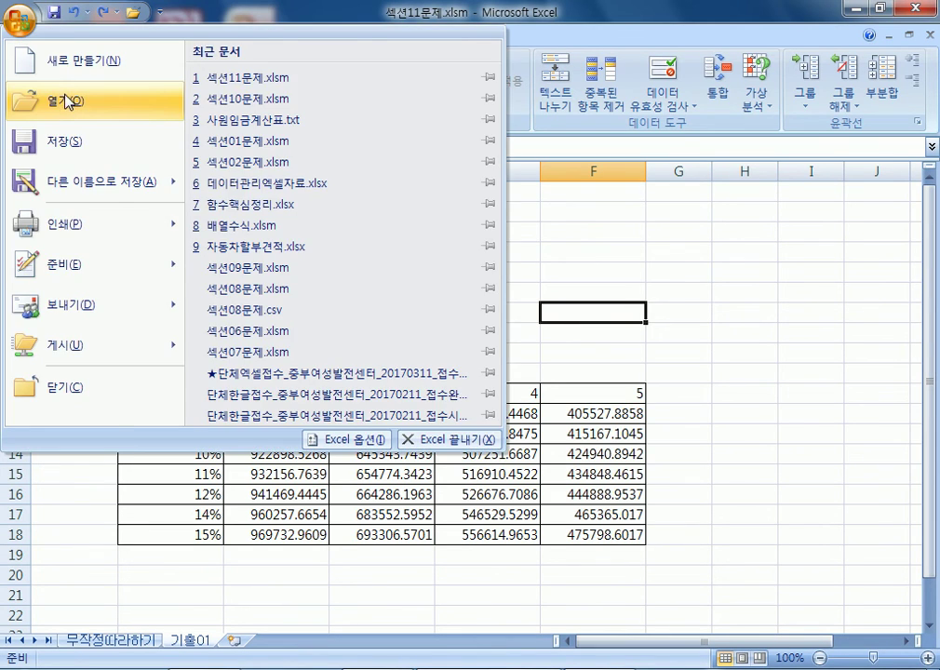
key("Escape")
key("ctrl+o")
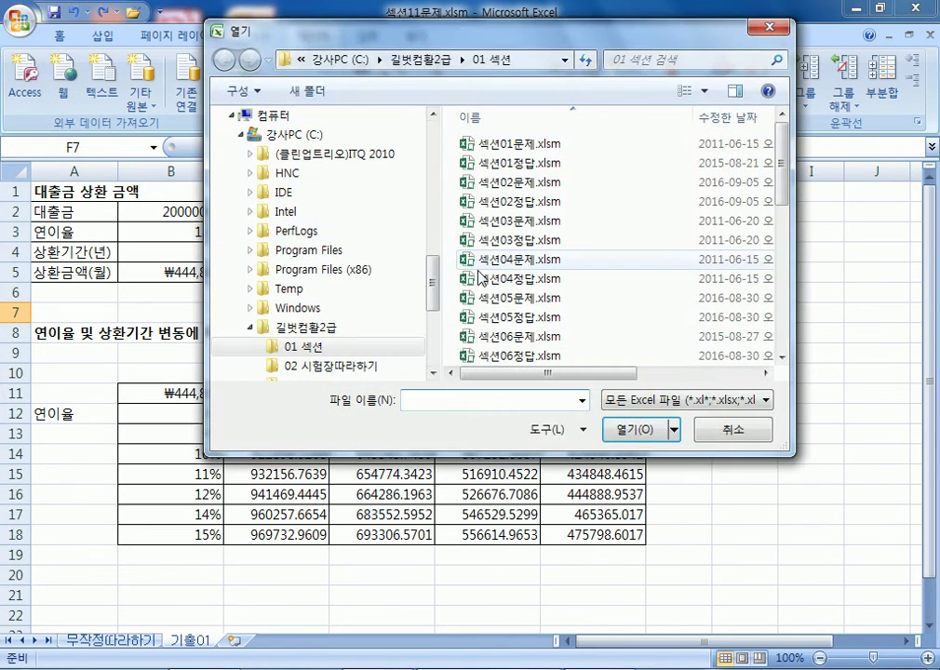
left_click(549, 352)
scroll(555, 352, "down", 5)
scroll(554, 351, "down", 2)
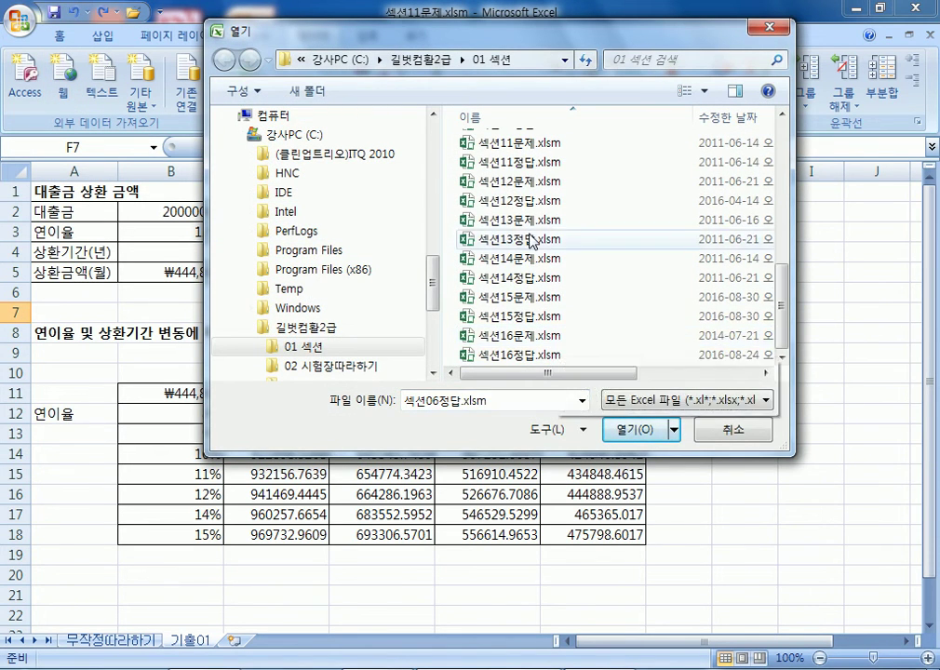
double_click(517, 182)
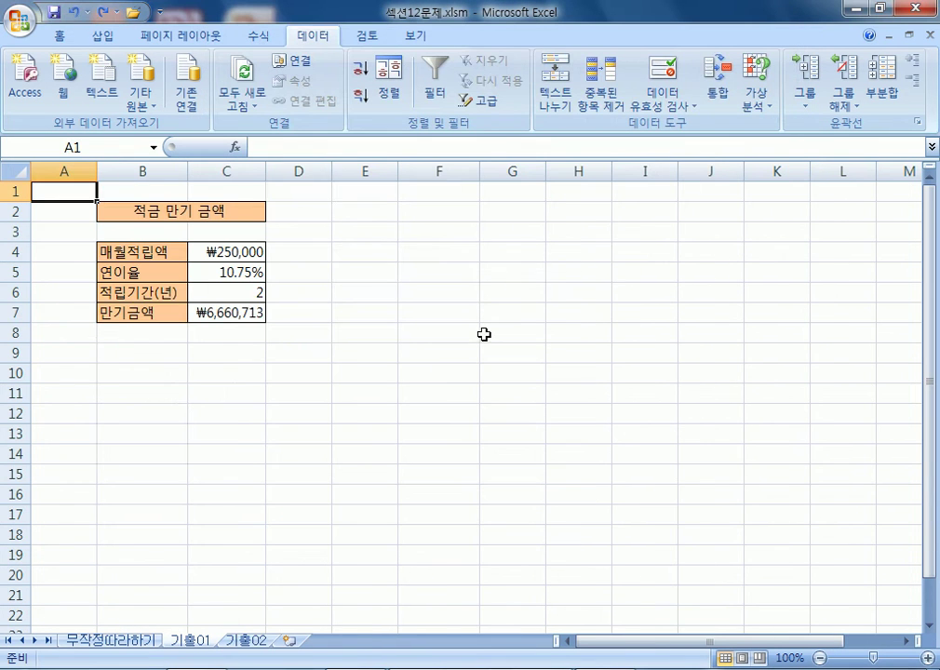
Step: Switch to the sheet 무작정따라하기 and look over the available What-If Analysis commands
left_click(129, 647)
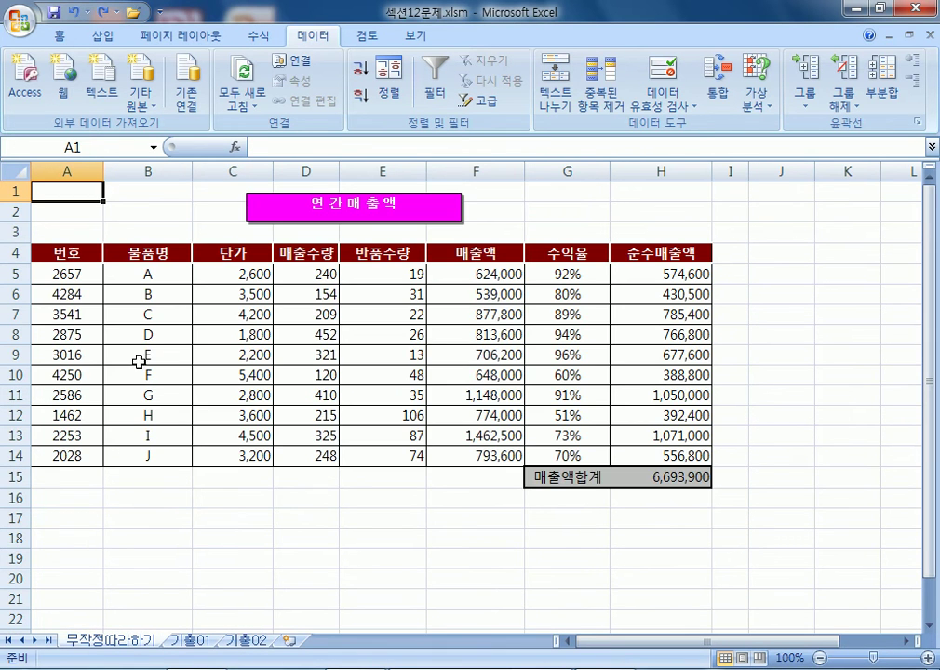
left_click(189, 644)
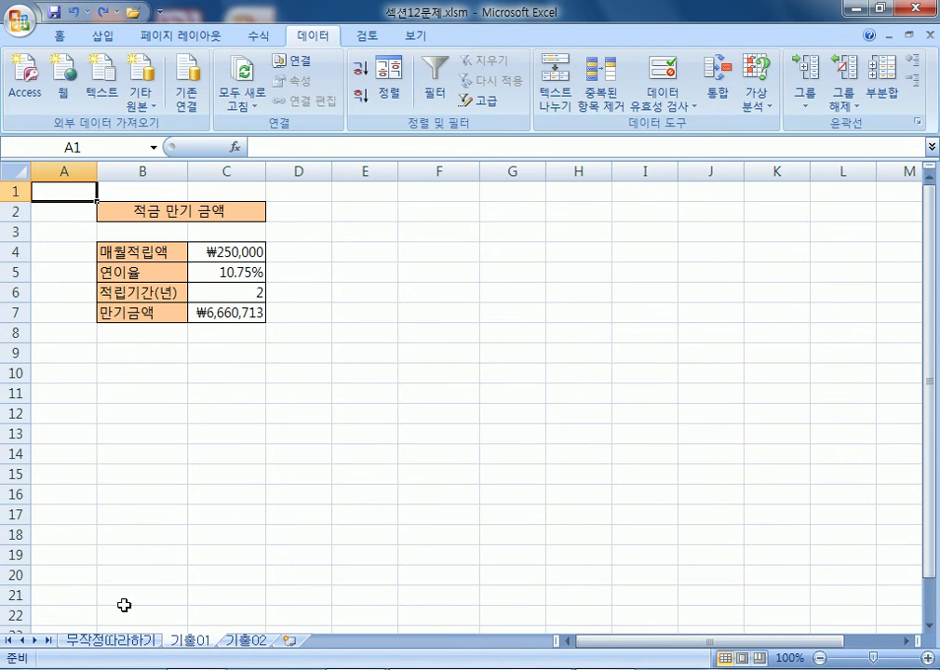
left_click(124, 640)
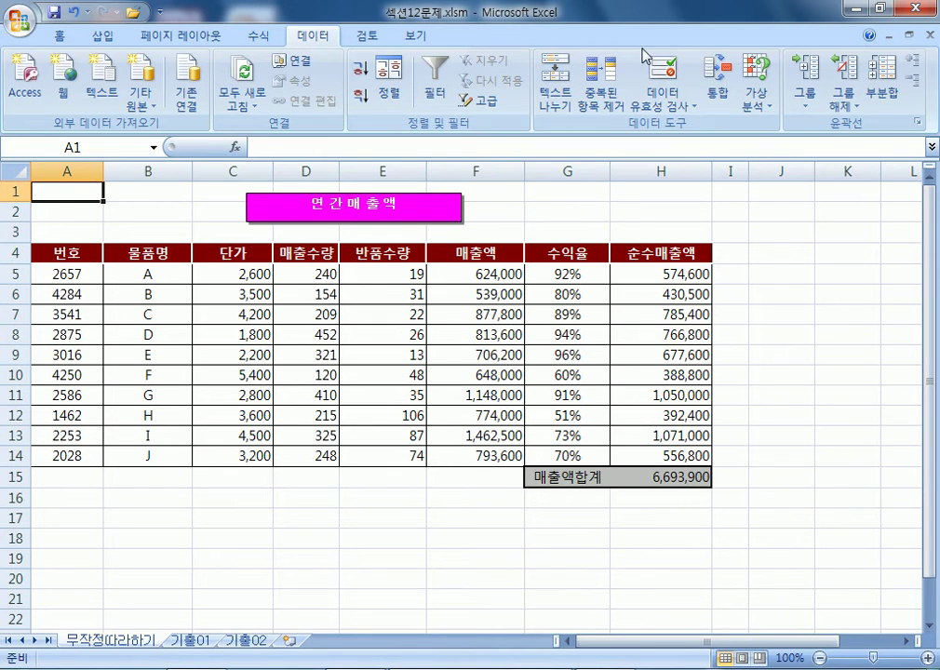
left_click(761, 97)
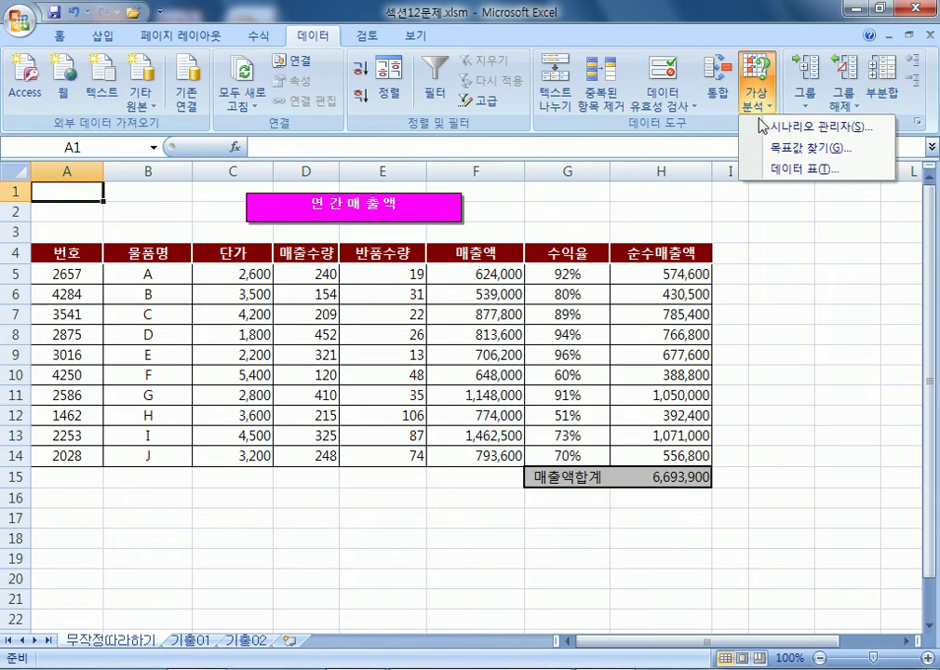
left_click(503, 299)
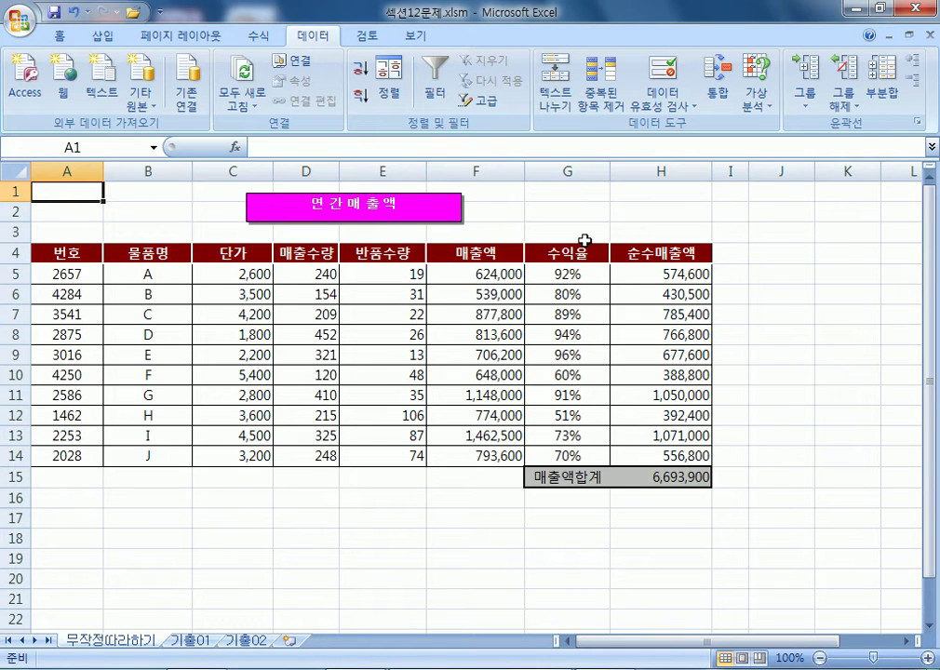
Step: Highlight the return quantities of items A and B in E5:E6 with a yellow fill
left_click(140, 274)
left_click_drag(141, 274, 139, 291)
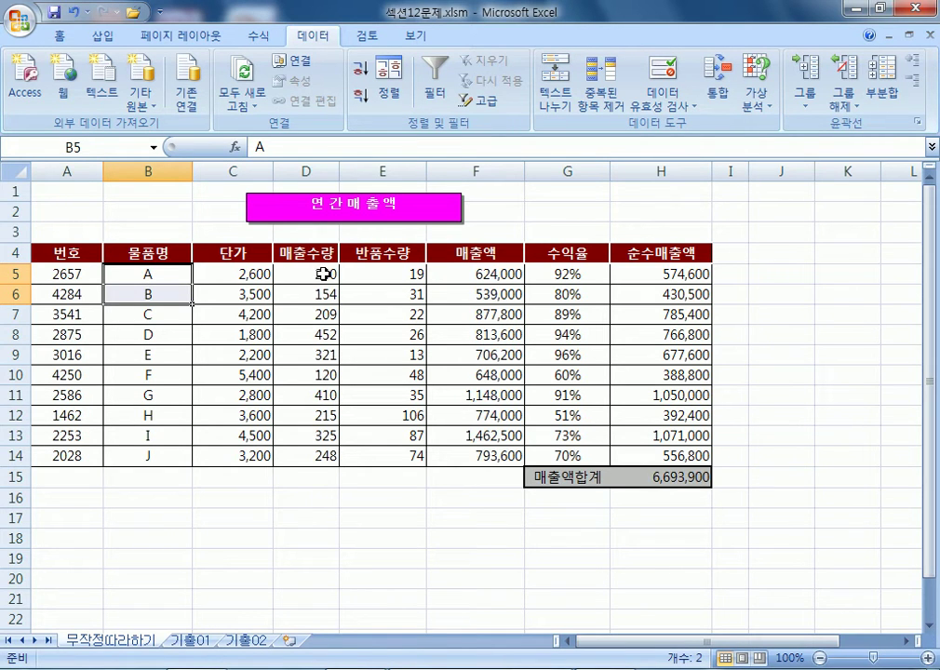
left_click_drag(380, 272, 381, 292)
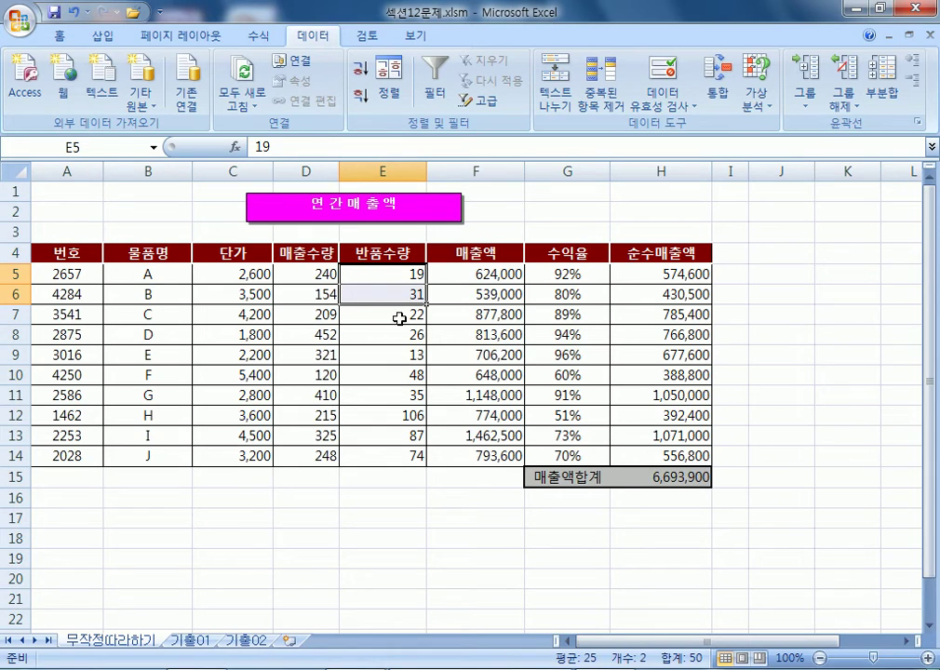
left_click(72, 35)
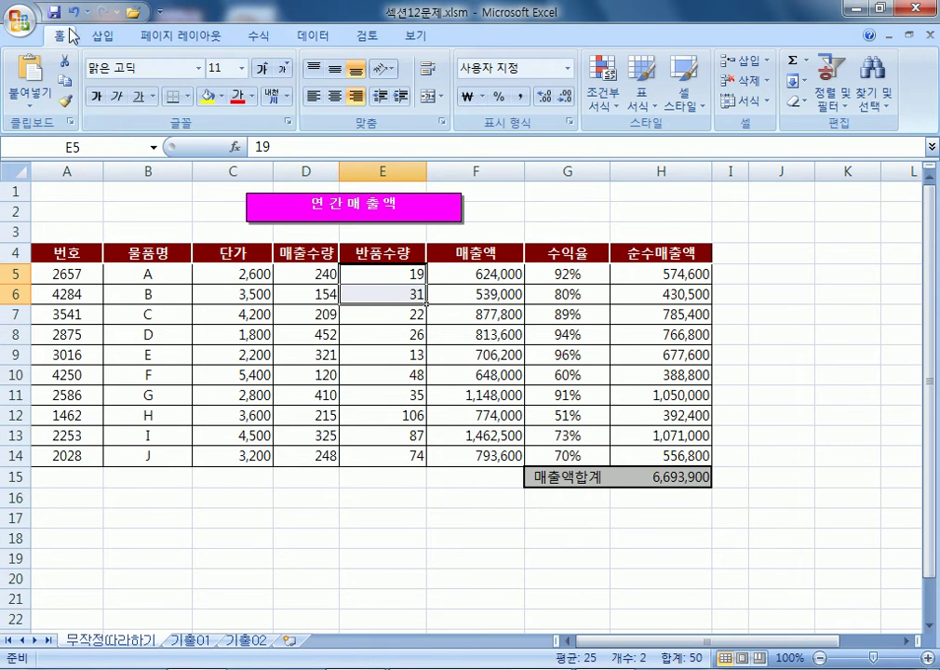
left_click(206, 96)
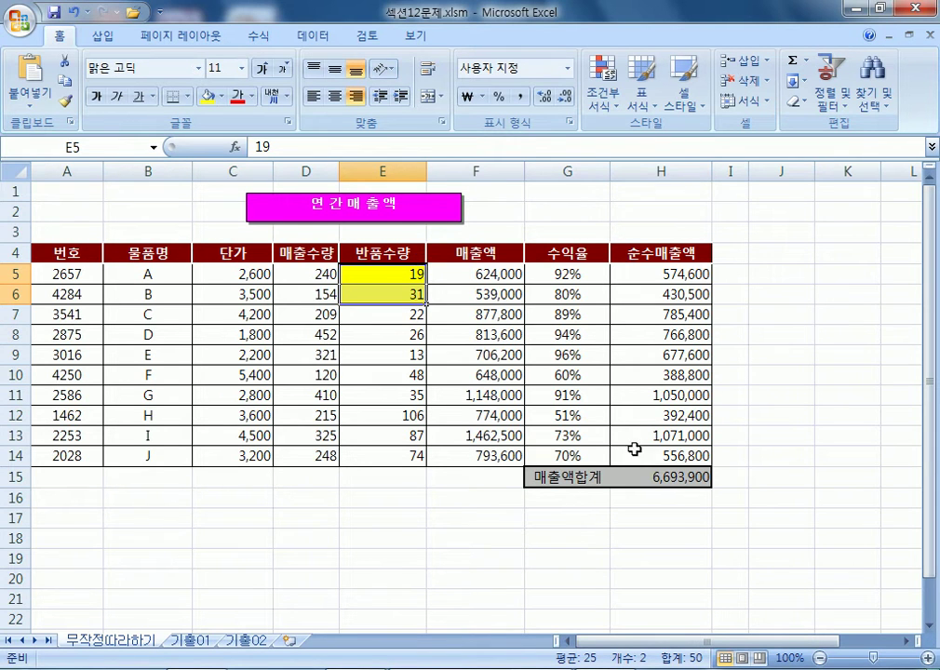
Step: Set item A's return quantity in E5 to 29 and check its effect on the sales total in H15
left_click(666, 480)
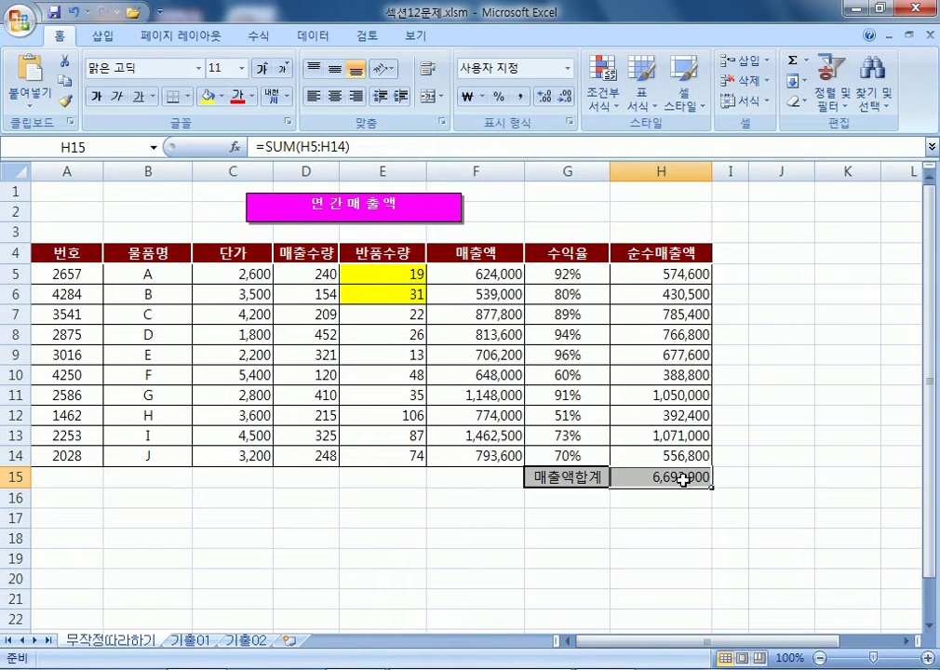
left_click(381, 273)
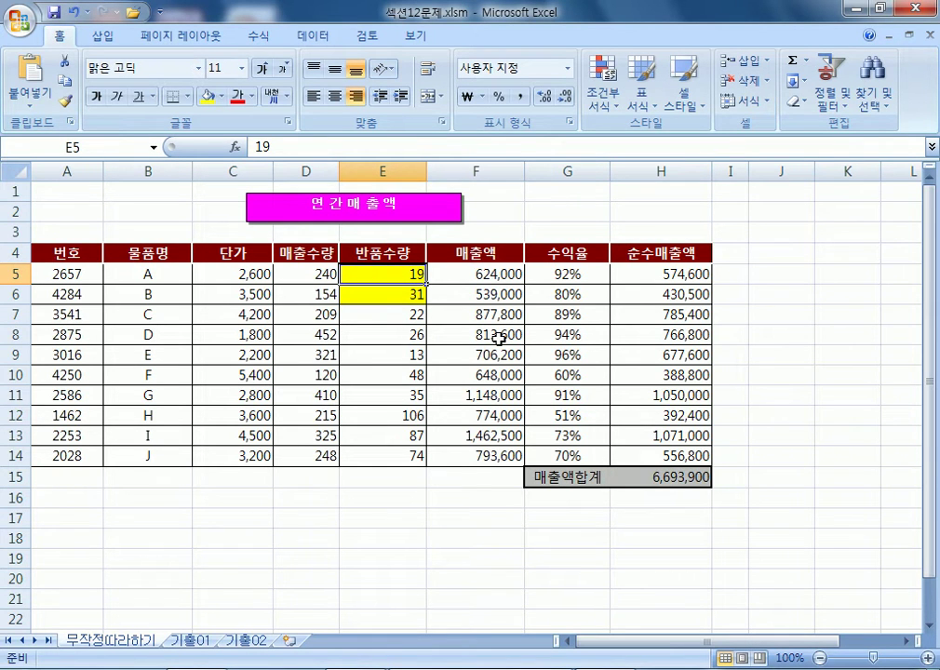
type("29")
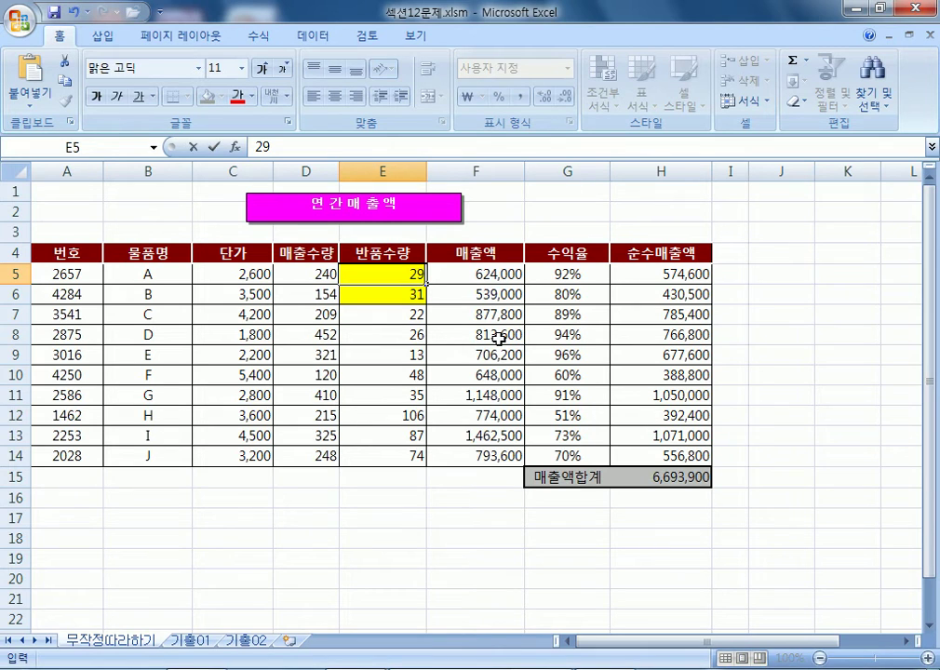
key("Return")
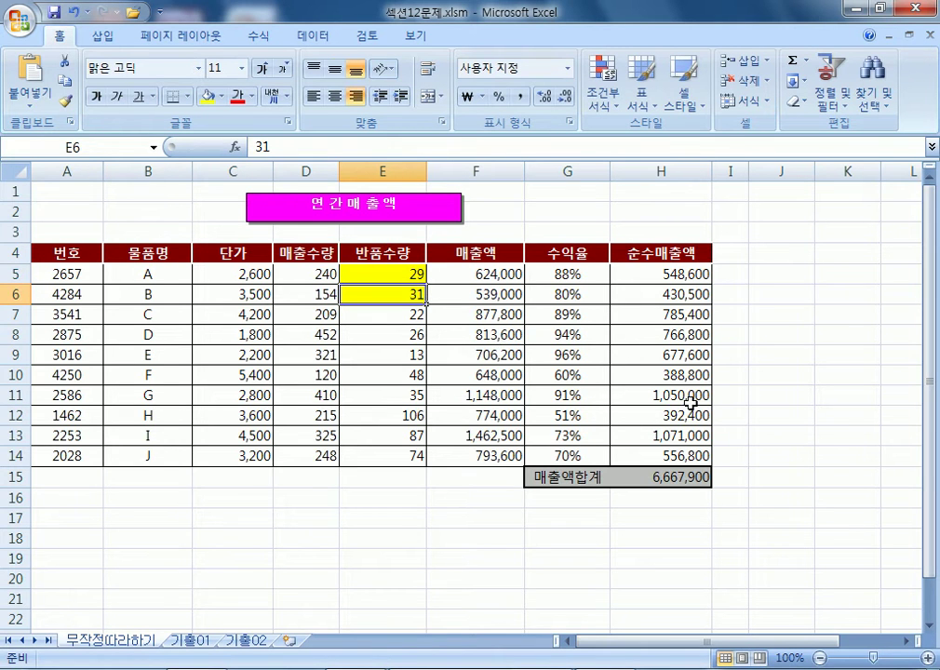
left_click(689, 481)
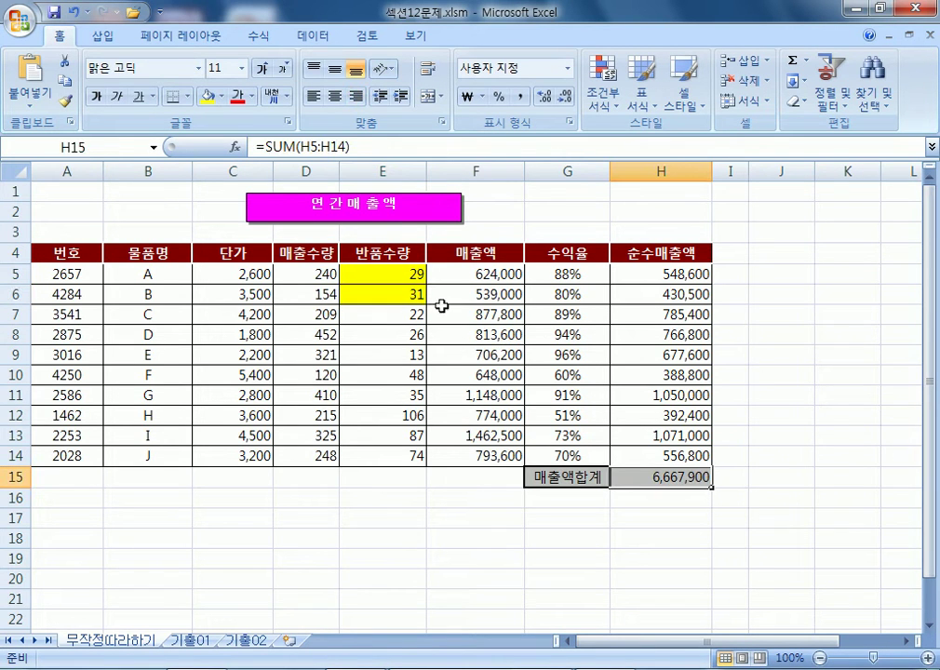
Step: Try a return quantity of 41 for item B in E6, check the sales total, and undo both quantity changes
left_click(404, 294)
type("41")
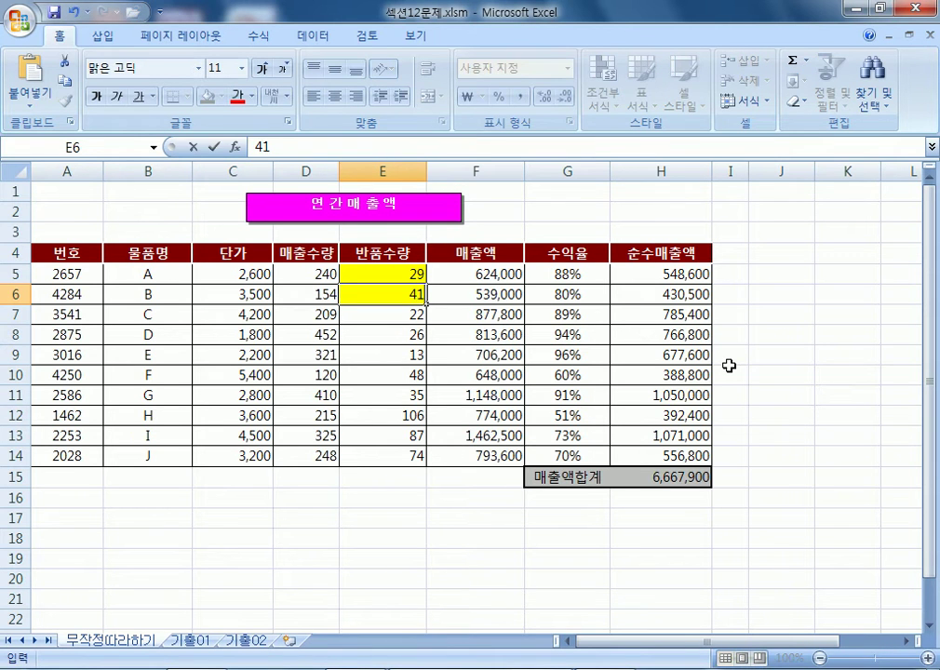
key("Return")
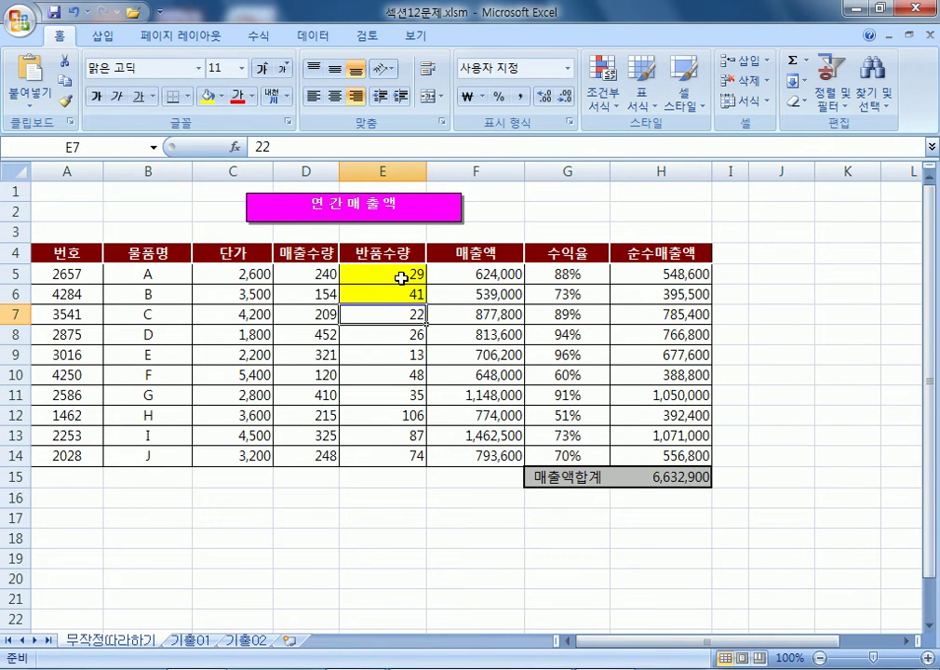
left_click_drag(398, 272, 398, 294)
left_click(647, 473)
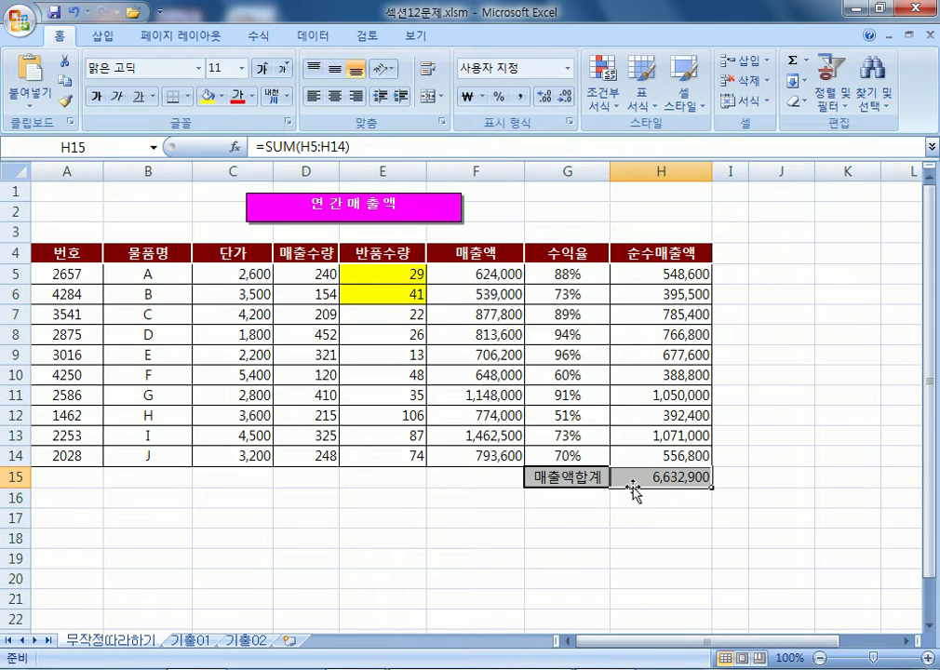
key("ctrl+z")
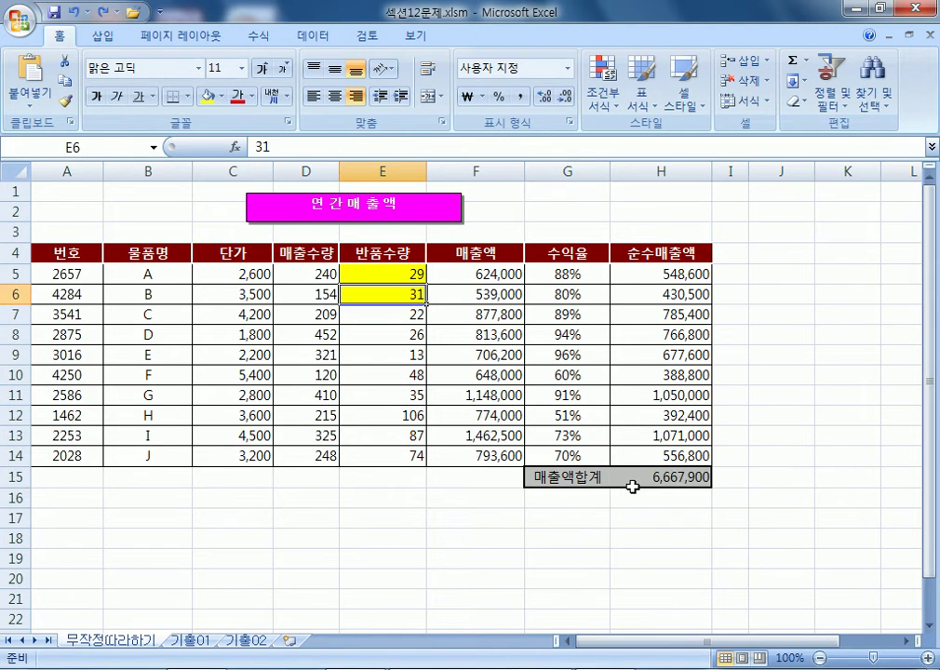
key("ctrl+z")
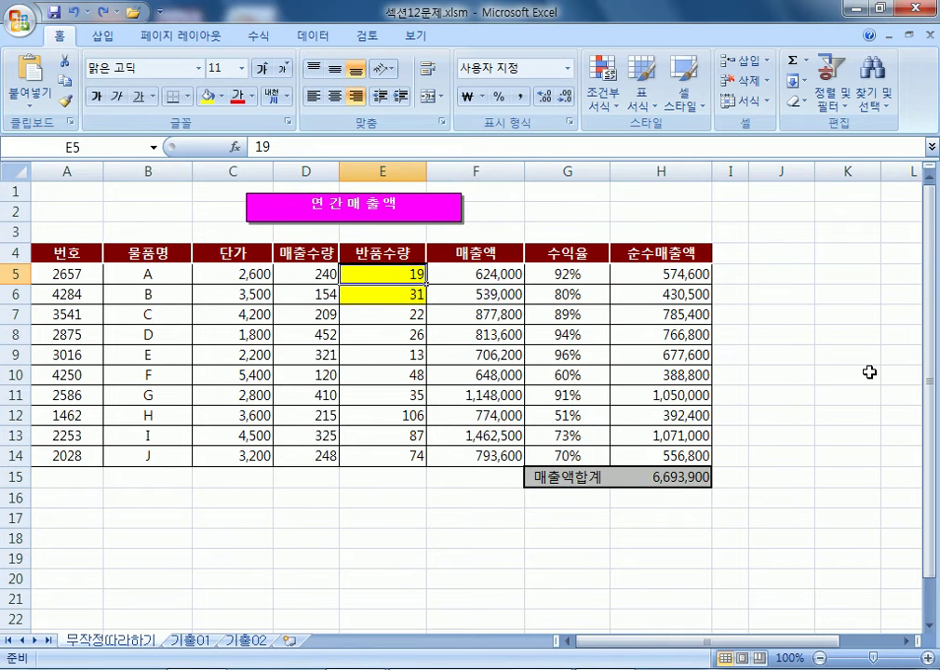
Step: Try return quantities of 9 in E5 and 21 in E6, check the sales total in H15, and undo both changes
type("9")
key("Return")
type("21")
key("Return")
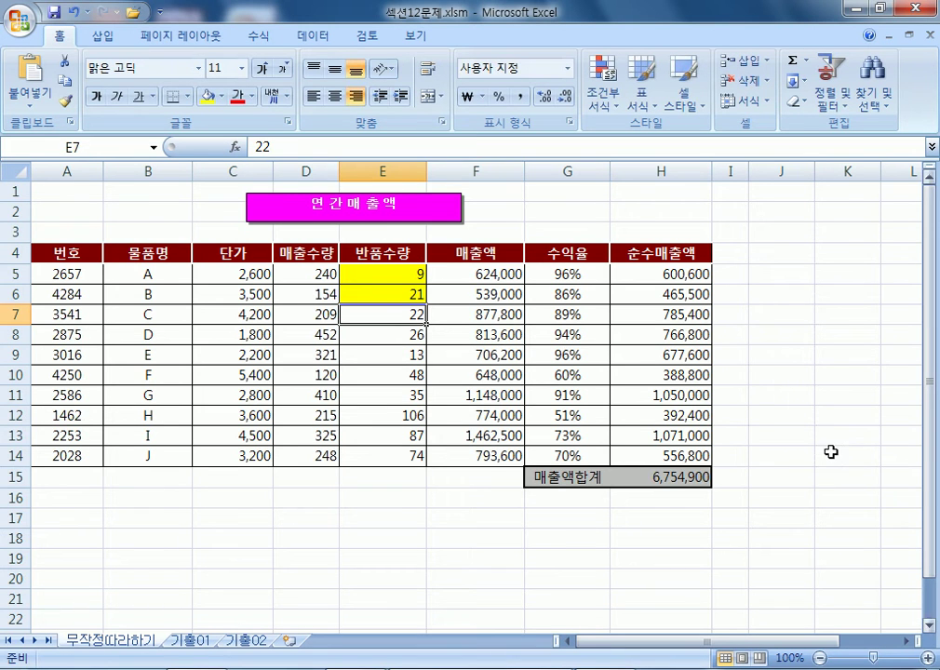
left_click(682, 478)
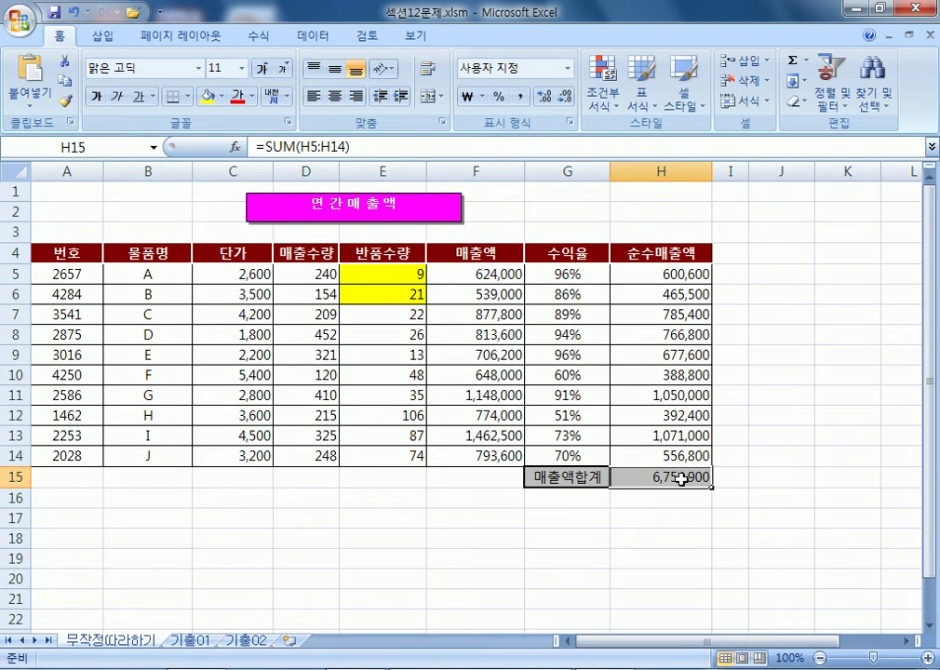
key("ctrl+z")
key("ctrl+z")
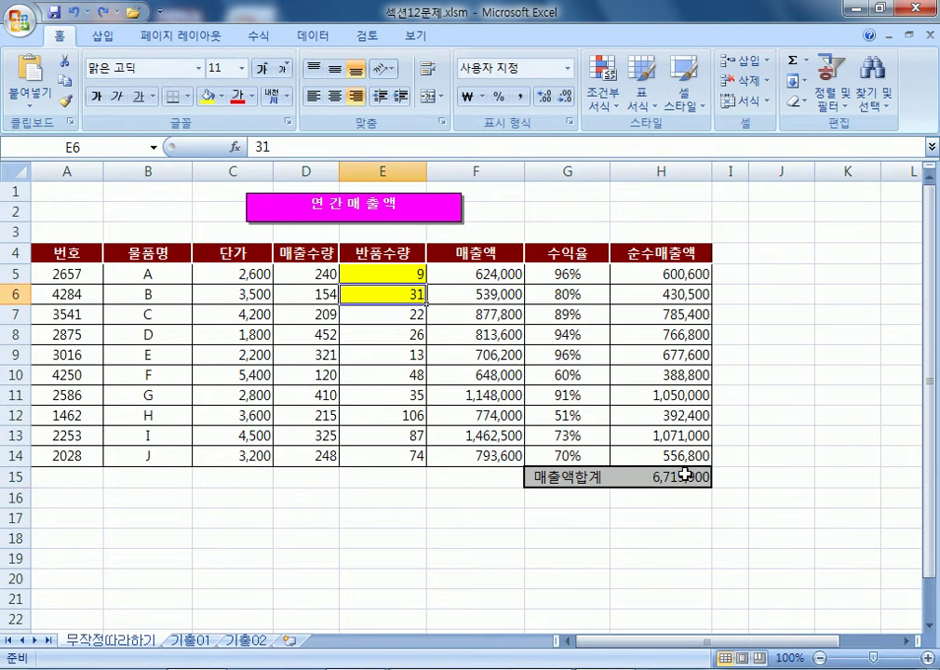
Step: Review the return quantities in E5:E6 alongside the sales total formula in H15
left_click_drag(388, 275, 383, 294)
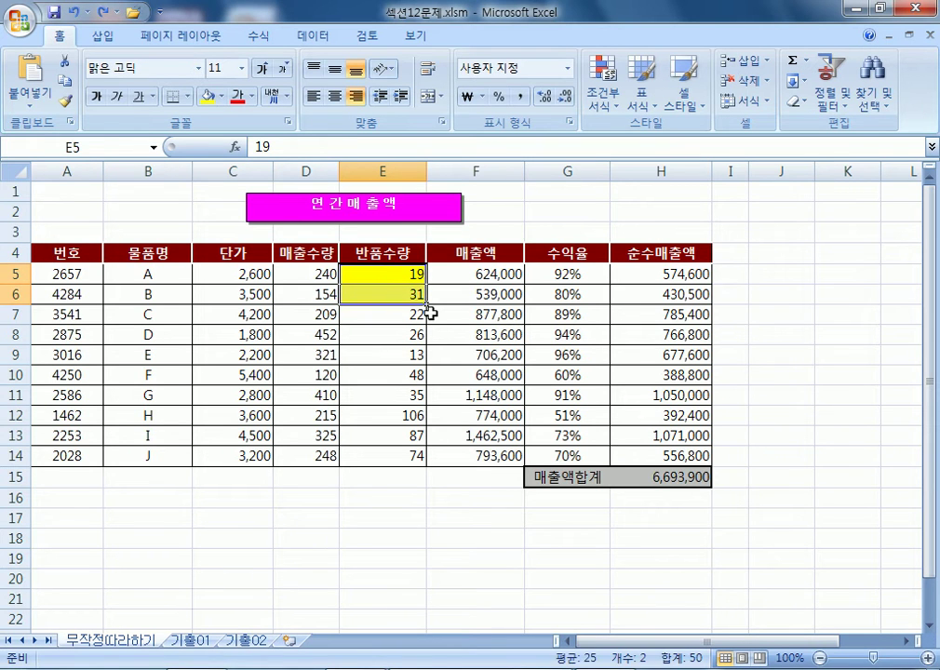
left_click(694, 477)
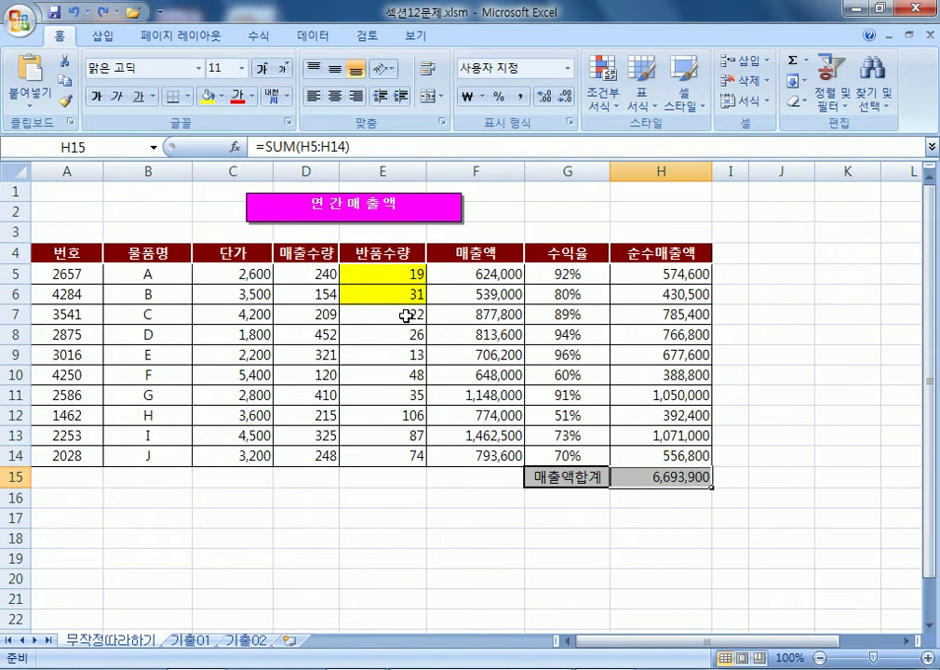
left_click_drag(384, 272, 411, 296)
left_click(684, 474)
left_click(657, 477)
Step: Switch to the blank Notepad document, write 현재값 and set the font size to 22
left_click(461, 669)
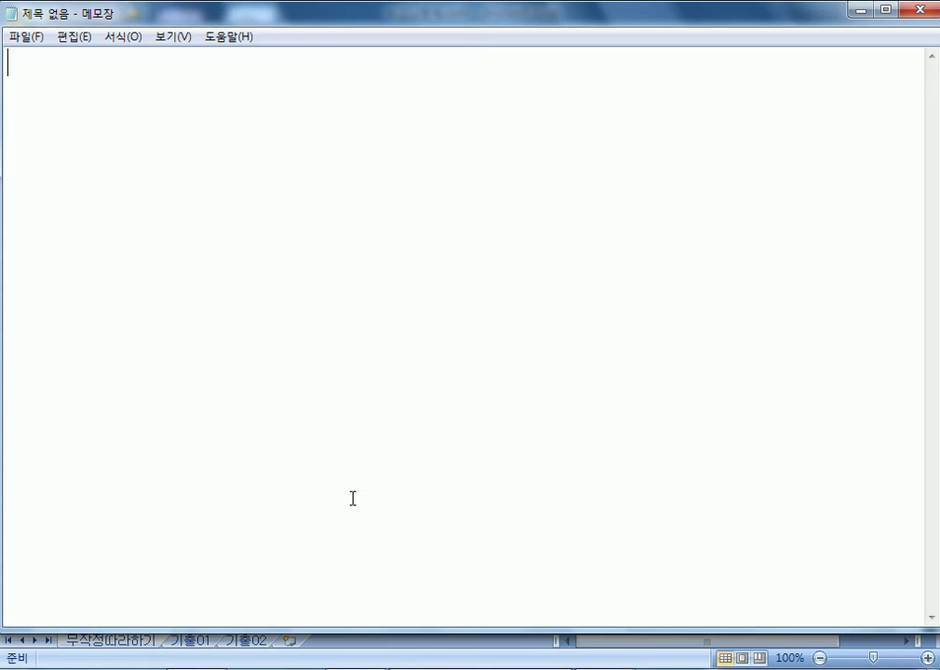
type("현재가ㅂㅅ")
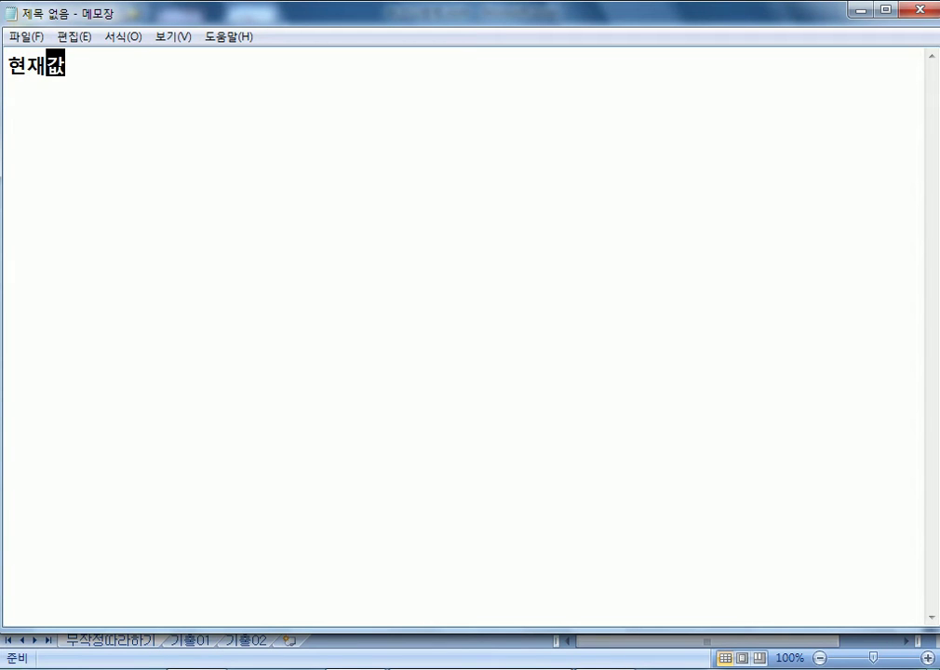
left_click(123, 36)
left_click(141, 77)
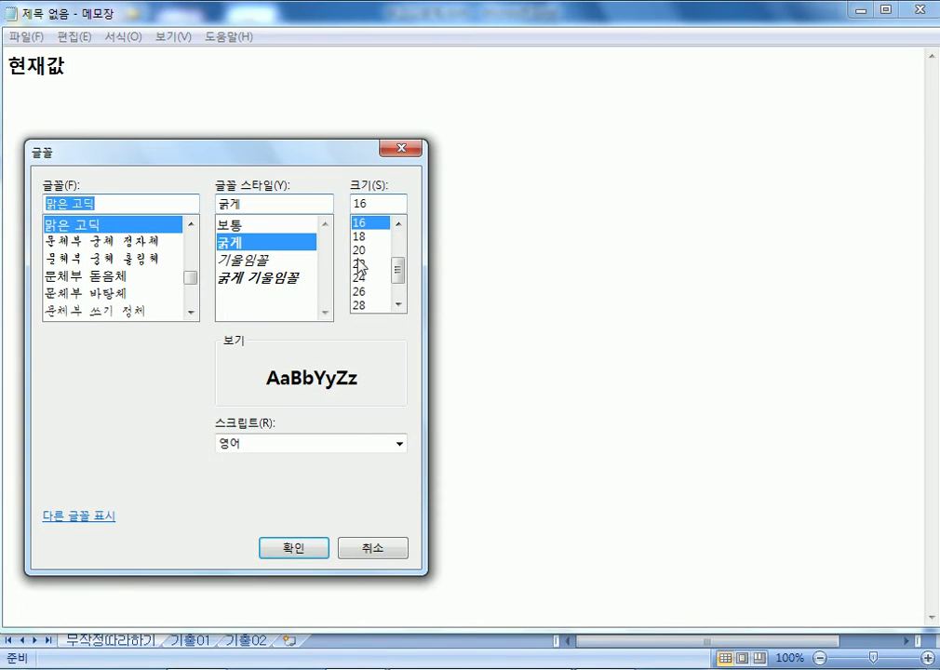
left_click(361, 264)
left_click(300, 548)
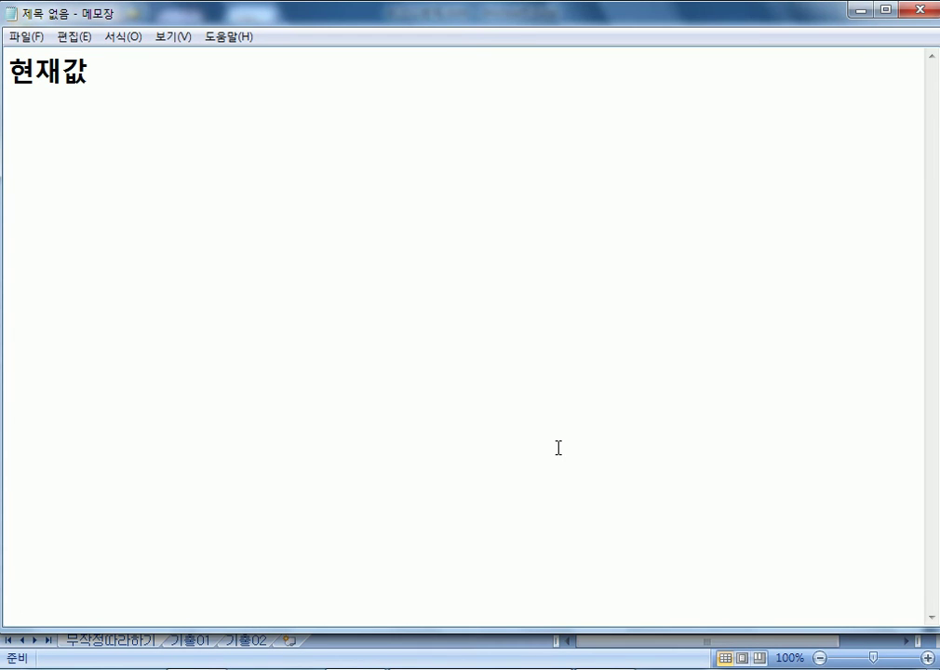
Step: Complete the 현재값 line with OOOOO and add a second line reading 시나리오 상황1 OOOOO
type("OOOOO")
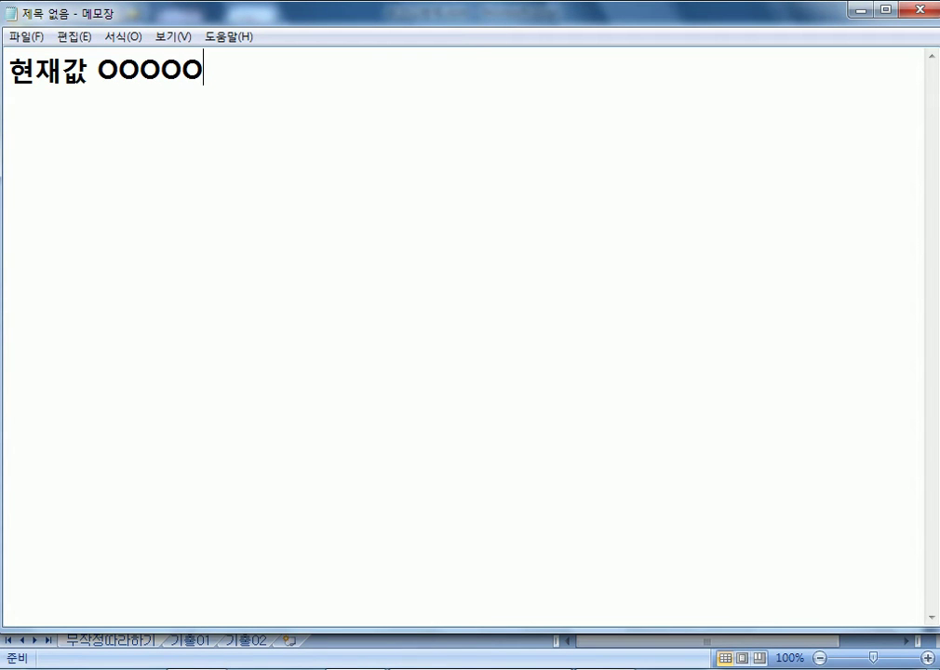
key("Return")
type("시나리")
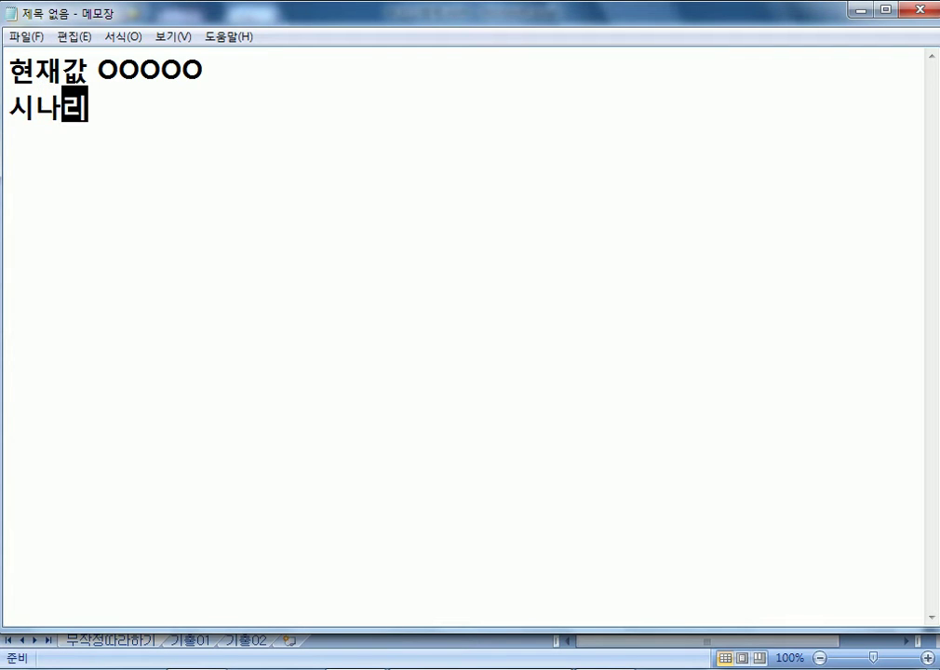
type("오 상태")
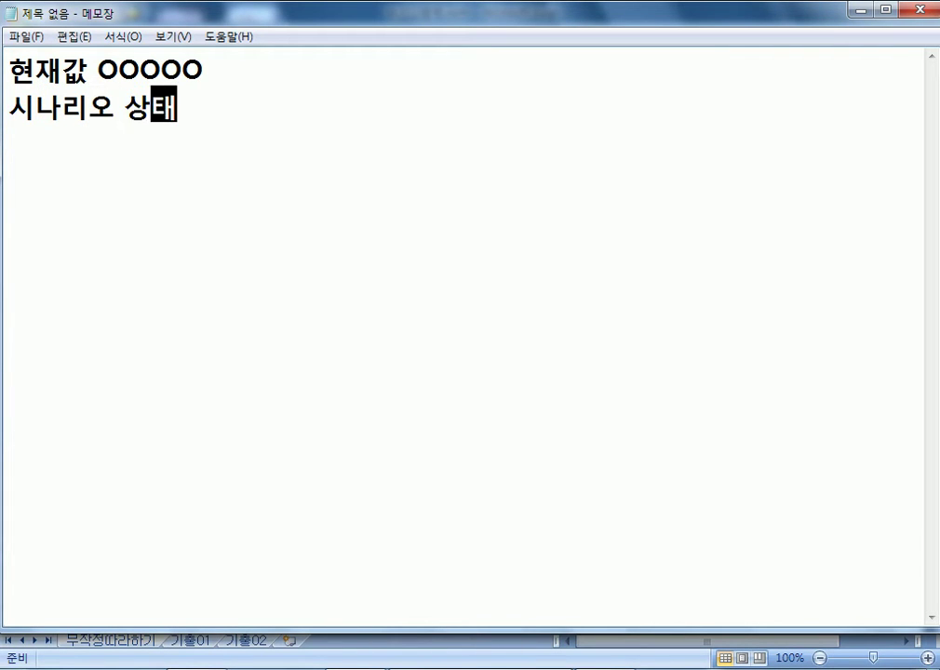
key("BackSpace")
key("BackSpace")
type("황1 ")
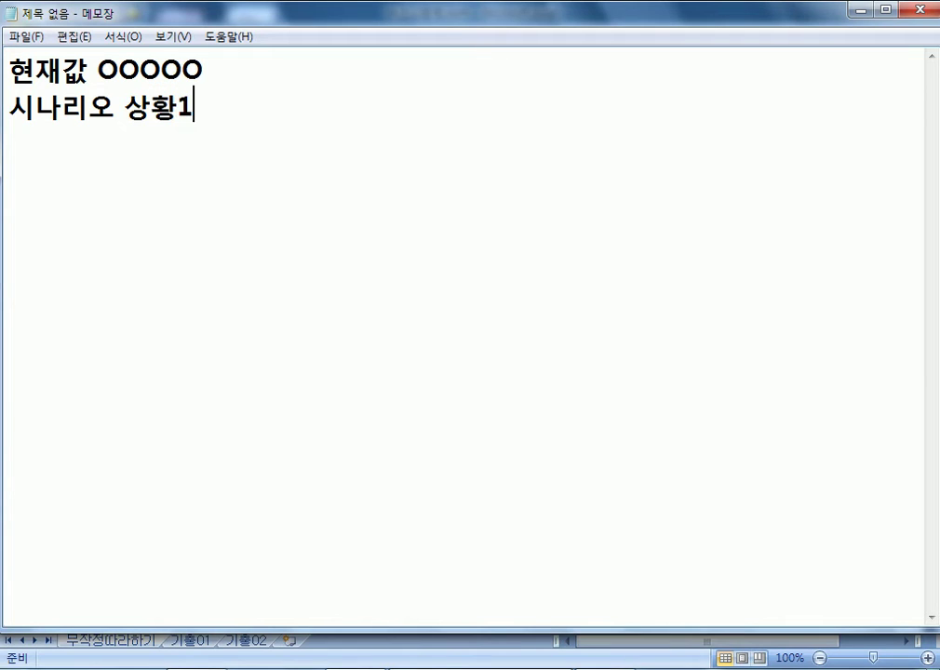
type("ㅒㅒㅒ")
key("BackSpace")
key("BackSpace")
key("BackSpace")
key("Hangul")
type("OOOOO")
Step: Add a third line reading 시나리오 상황2 OOOOO to the note
key("Return")
key("Hangul")
type("시나리오 상")
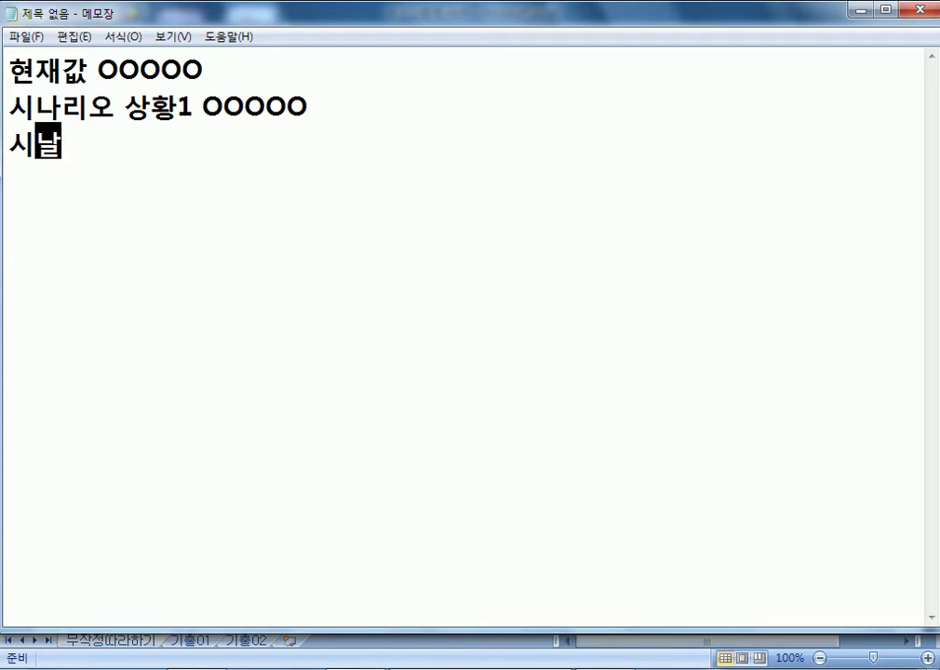
type("황")
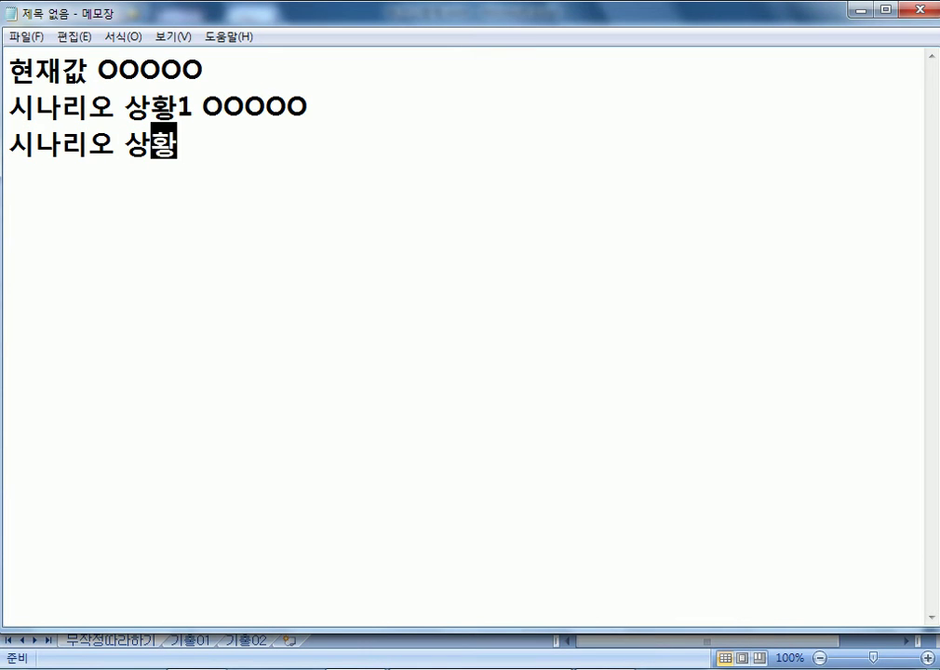
type("2 OOOOO")
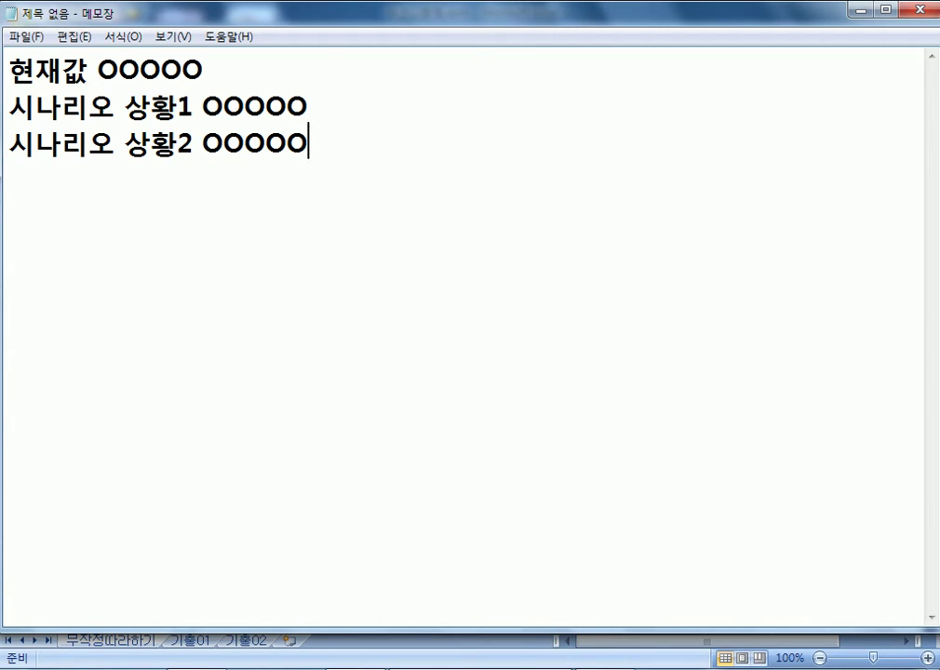
key("Return")
Step: Switch back to the Excel workbook and look over the Scenario Manager and its Add Scenario dialog without creating a scenario
key("alt+Tab")
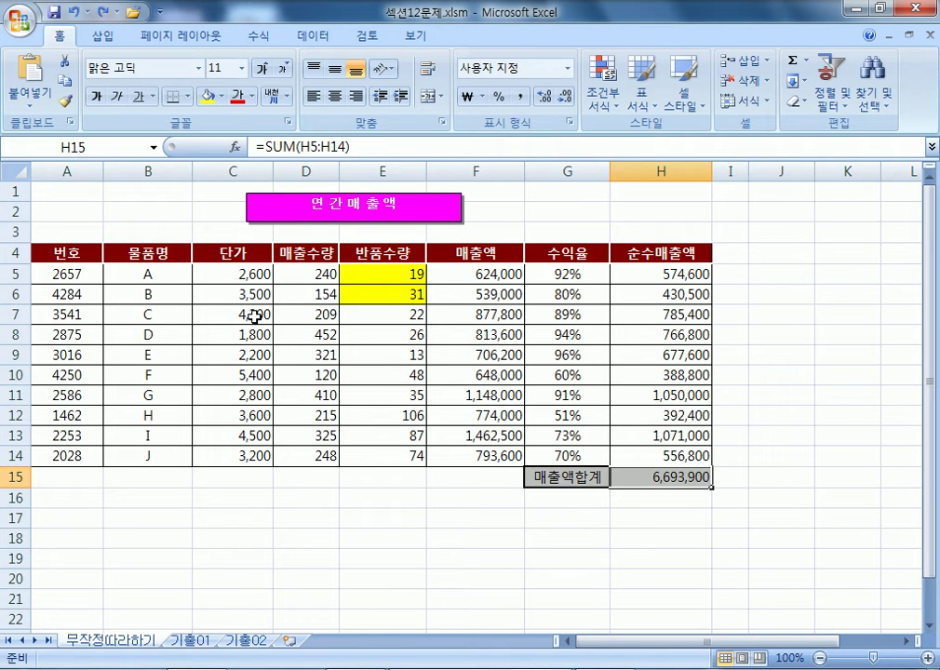
left_click(313, 36)
left_click(756, 93)
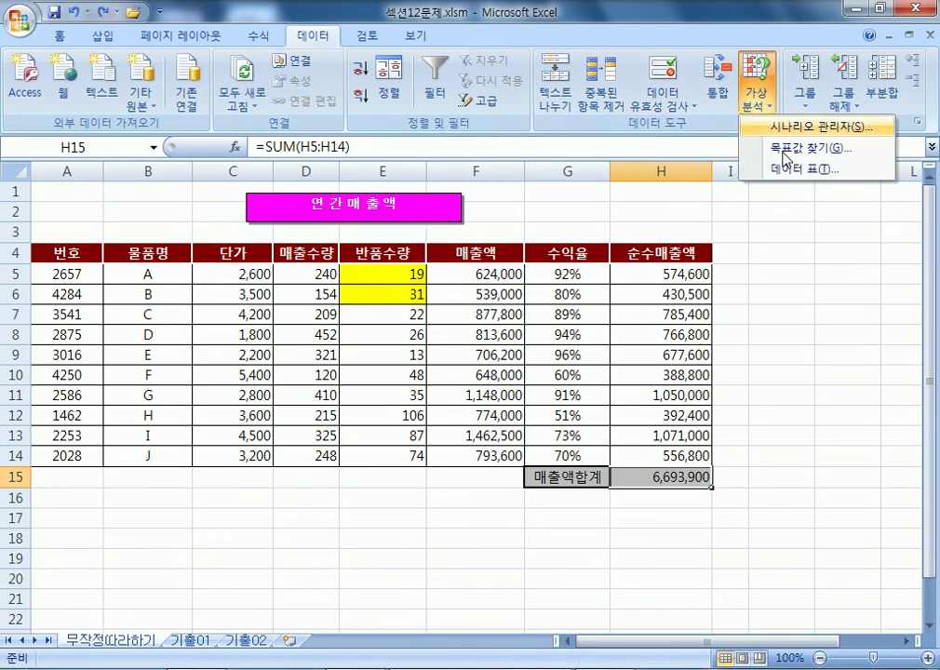
left_click(800, 127)
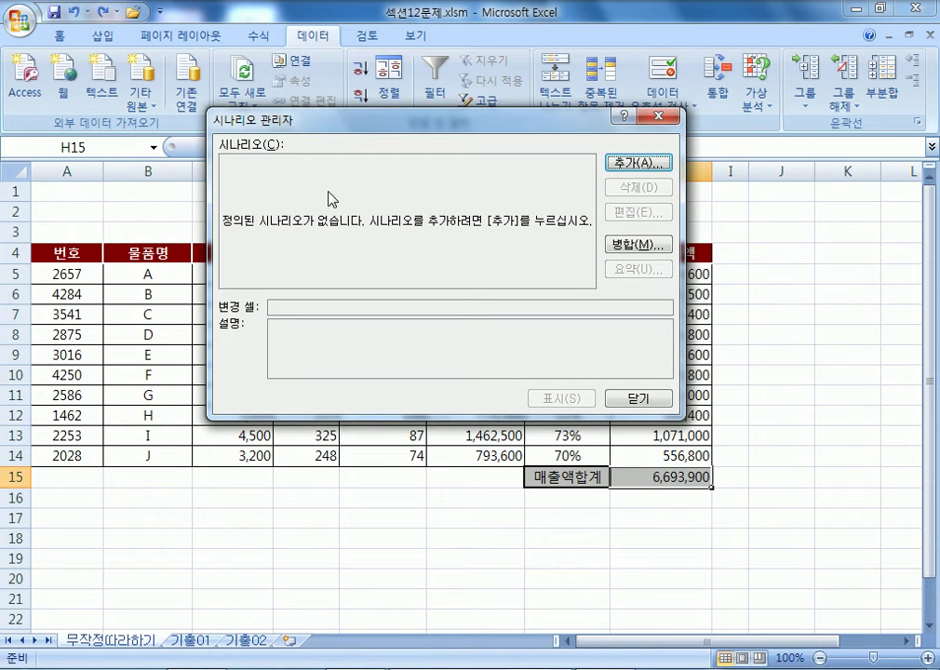
left_click(638, 166)
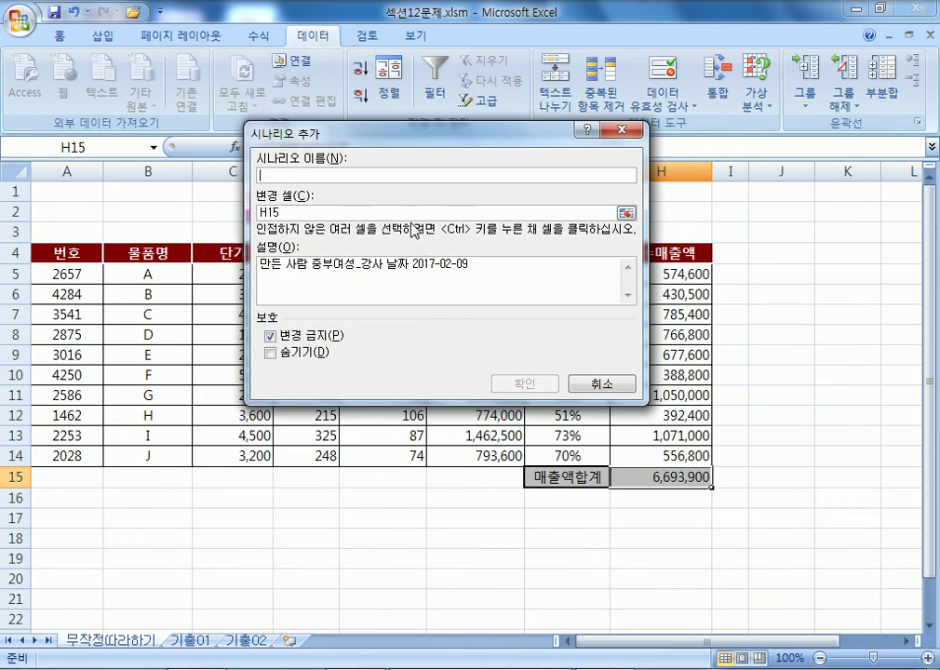
left_click(604, 384)
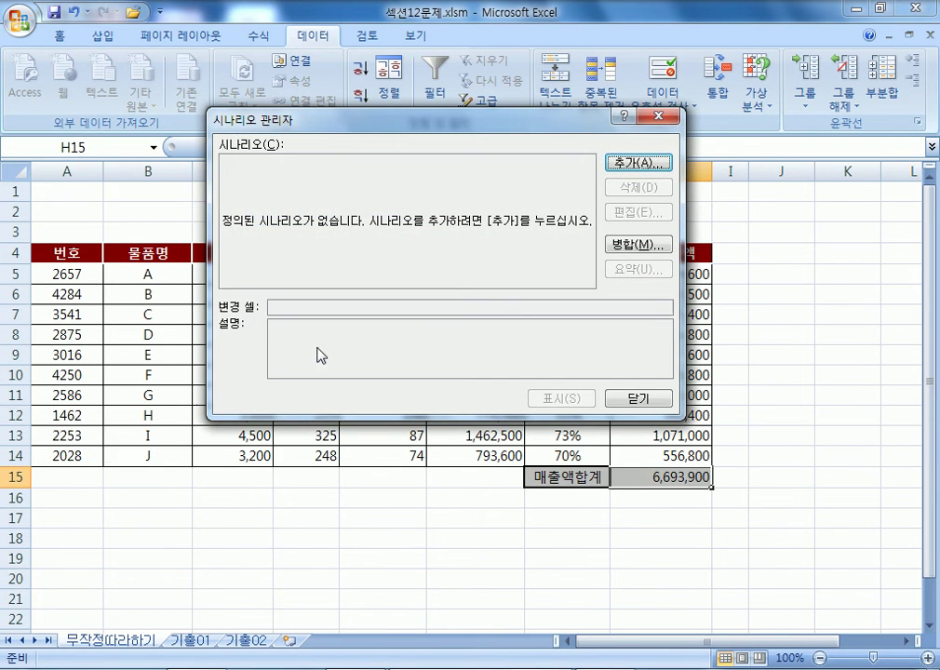
left_click(638, 397)
Step: Look at the empty Scenario Manager again, close it, and select item A's return quantity in E5
left_click(212, 330)
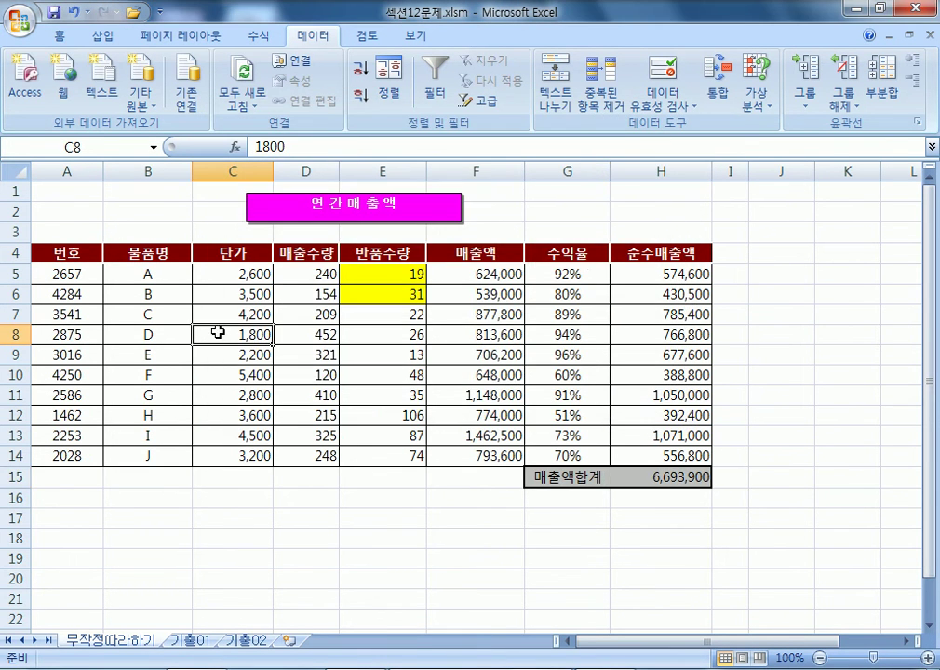
left_click(754, 99)
left_click(758, 127)
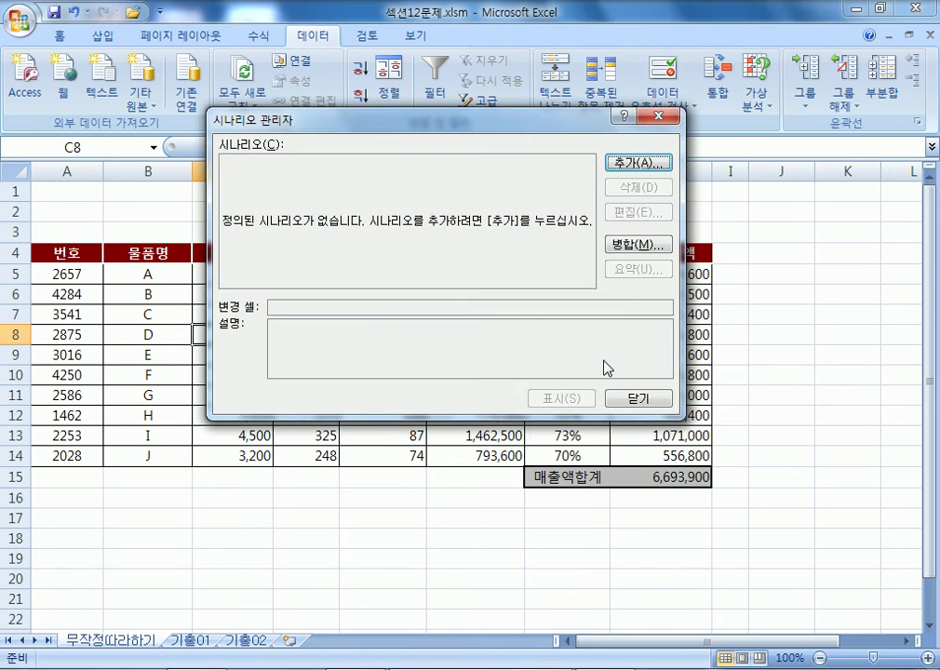
left_click(615, 397)
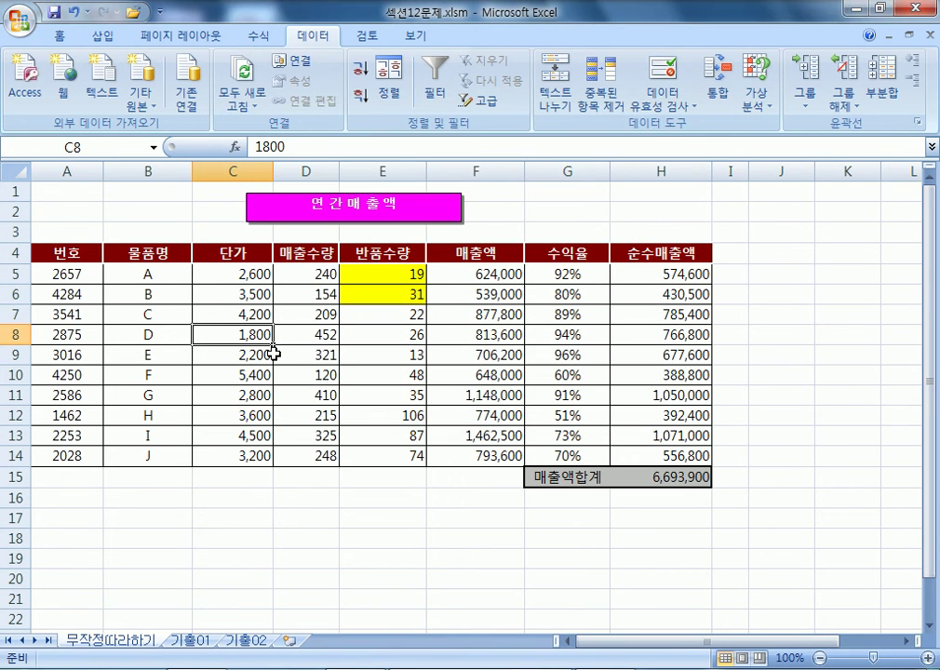
left_click(388, 273)
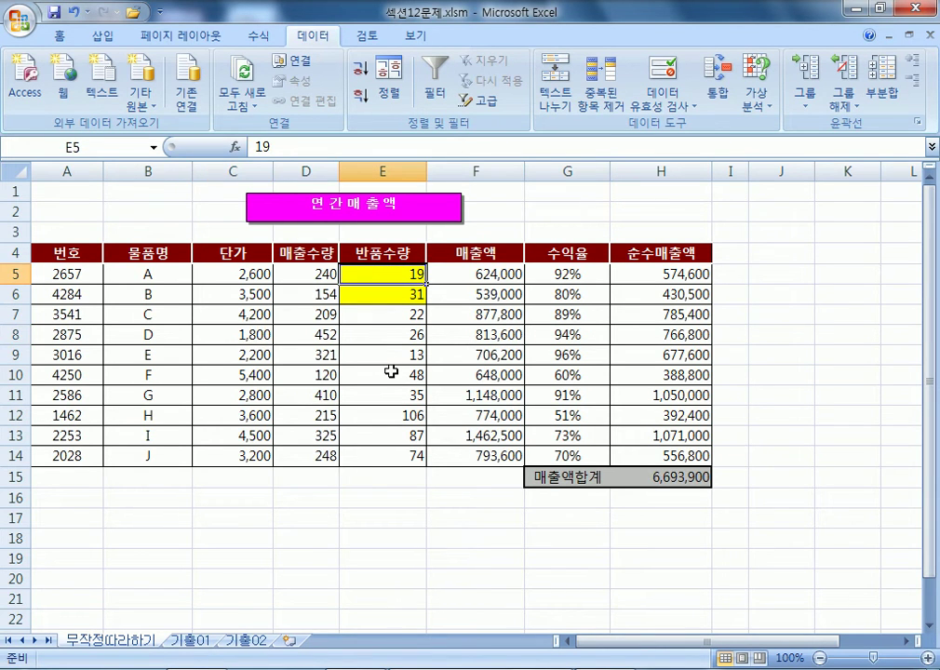
Step: Define the name A반품수량 for item A's return quantity in E5
left_click(108, 147)
type("A반품수량")
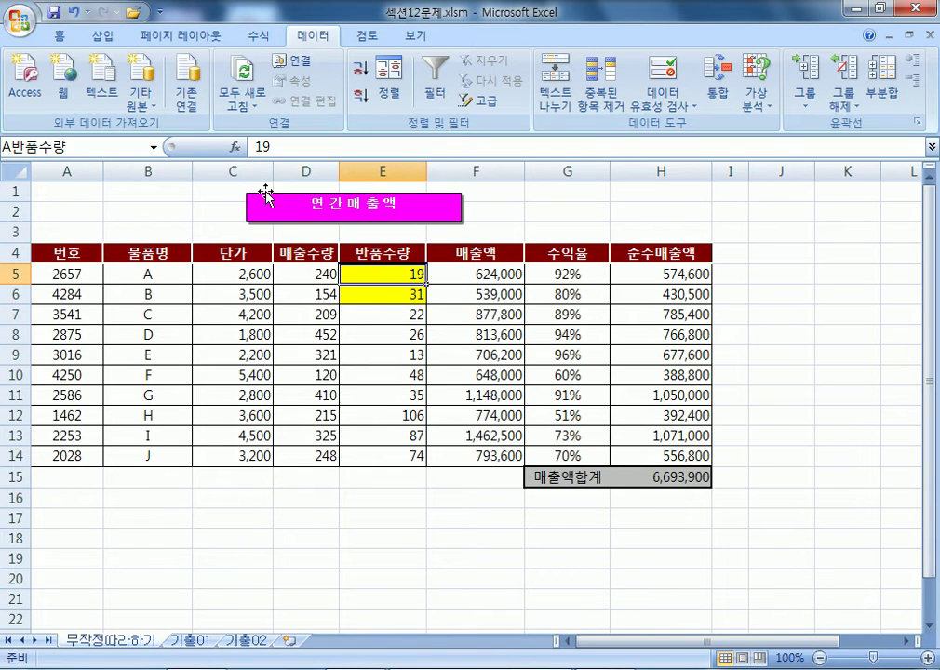
left_click(90, 145)
key("Return")
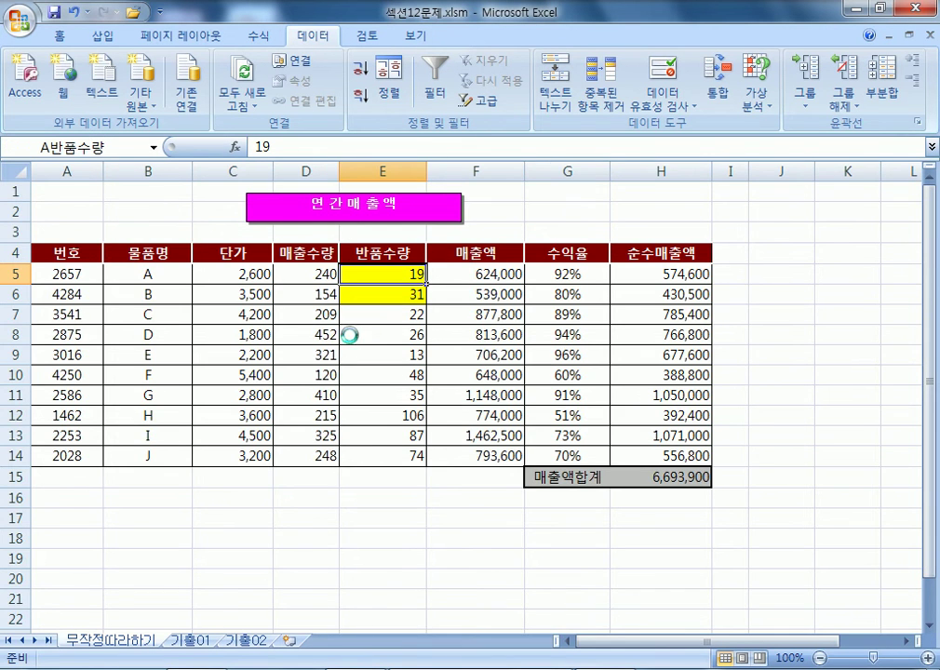
Step: Define the name B반품수량 for item B's return quantity in E6
scroll(350, 332, "up", 2)
left_click(532, 337)
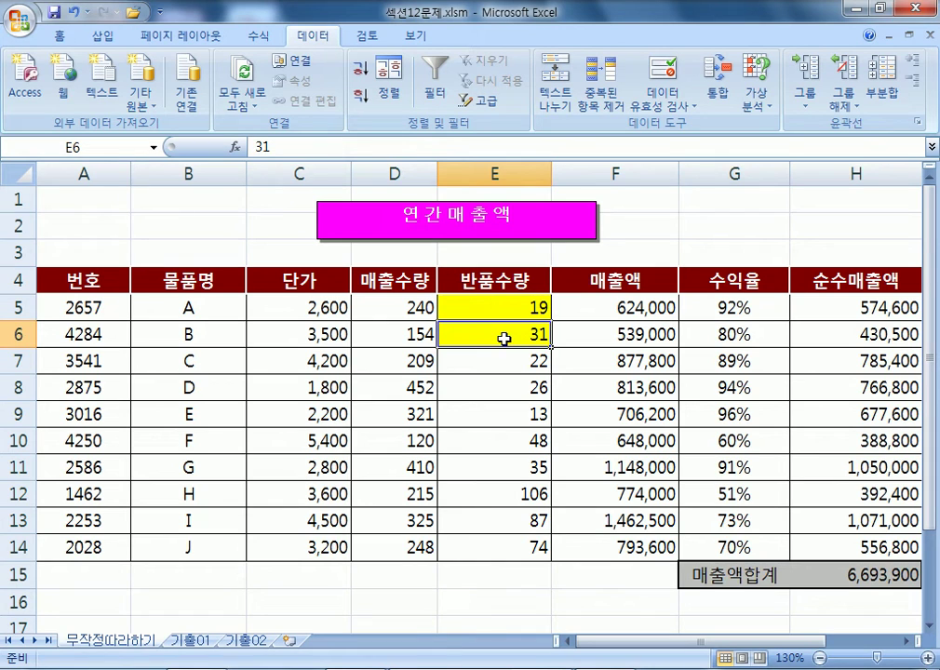
left_click(108, 146)
type("B반품ㅅㅜ량")
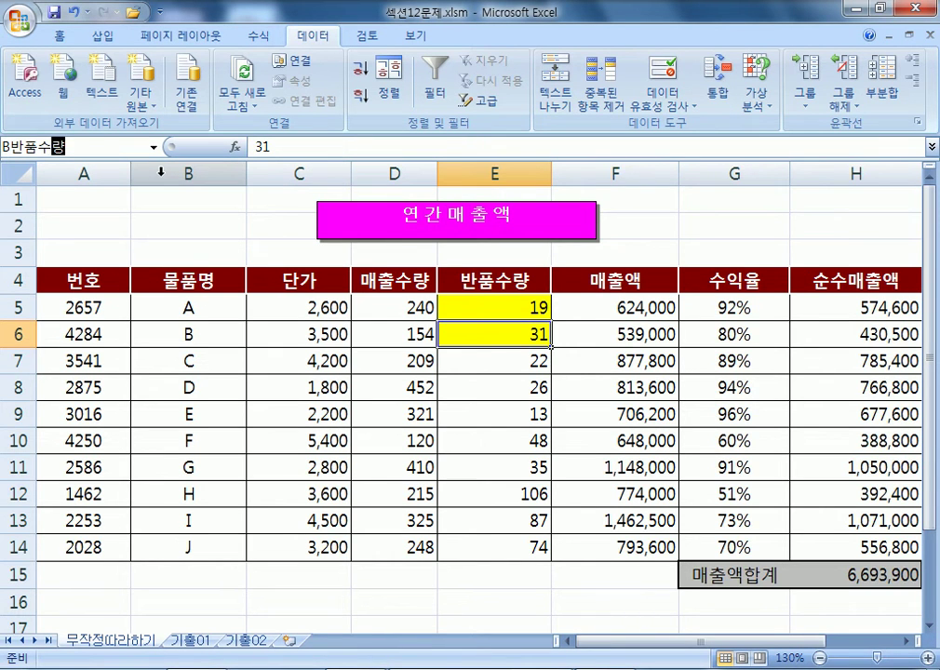
Step: Define the name 매출액합계 for the sales total cell H15
scroll(581, 466, "down", 1)
left_click_drag(735, 641, 777, 640)
left_click(763, 494)
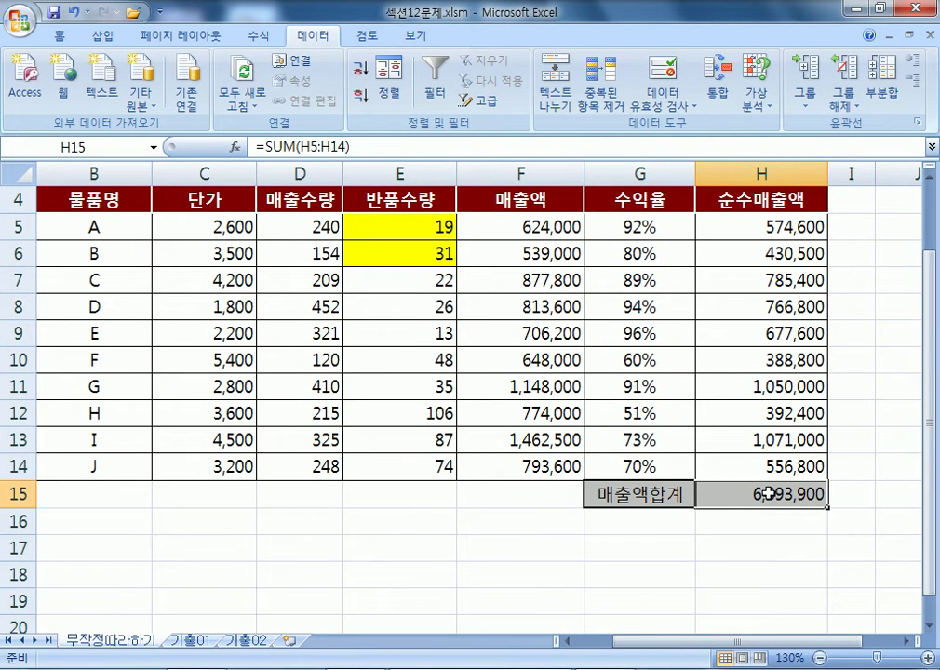
left_click(106, 144)
type("매")
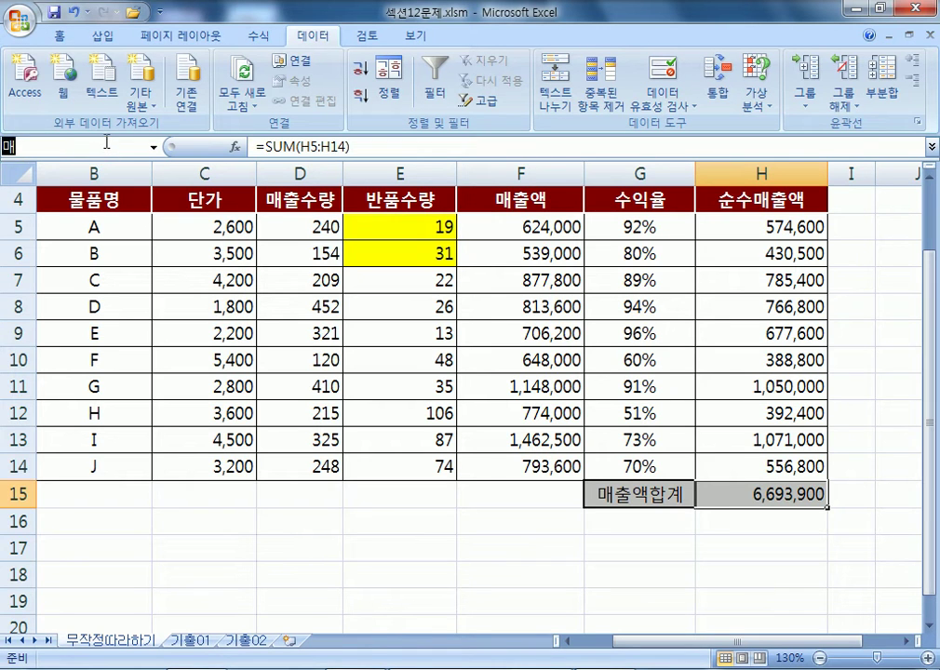
type("출액합ㄱ")
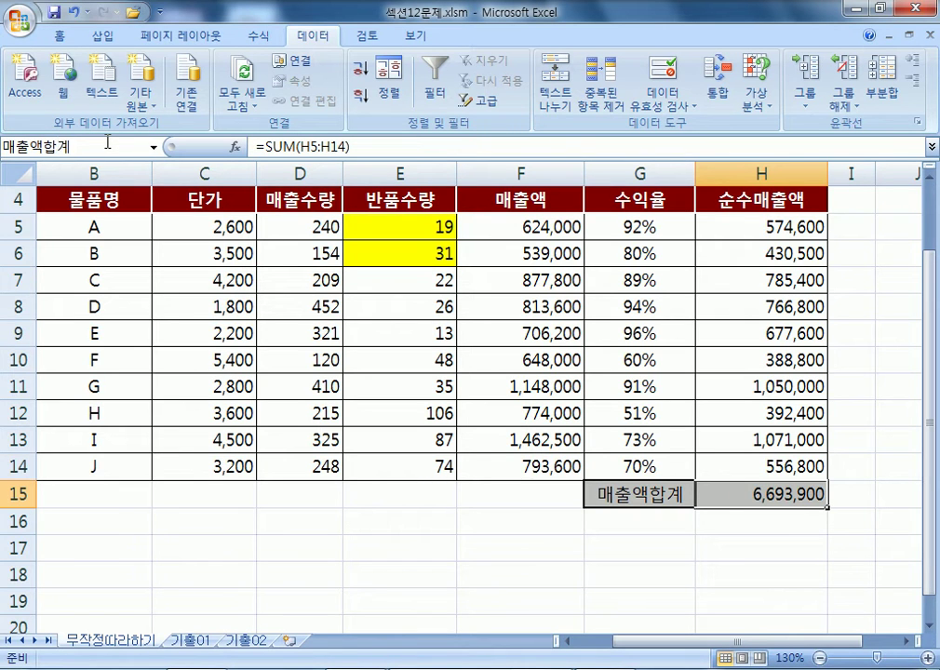
key("Return")
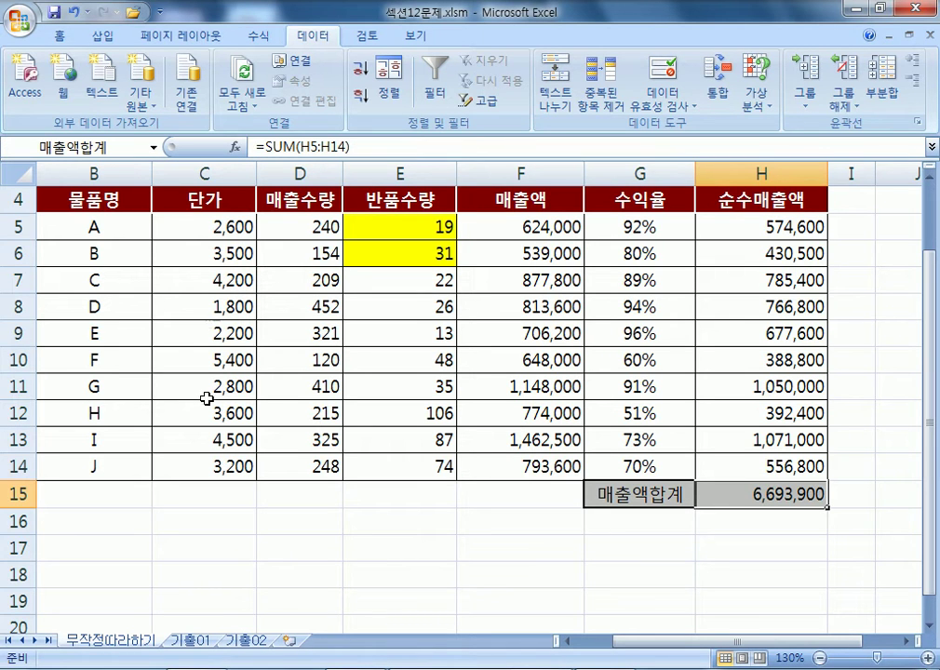
Step: Check the names defined for both return quantity cells E5 and E6 and for the sales total H15
left_click(419, 222)
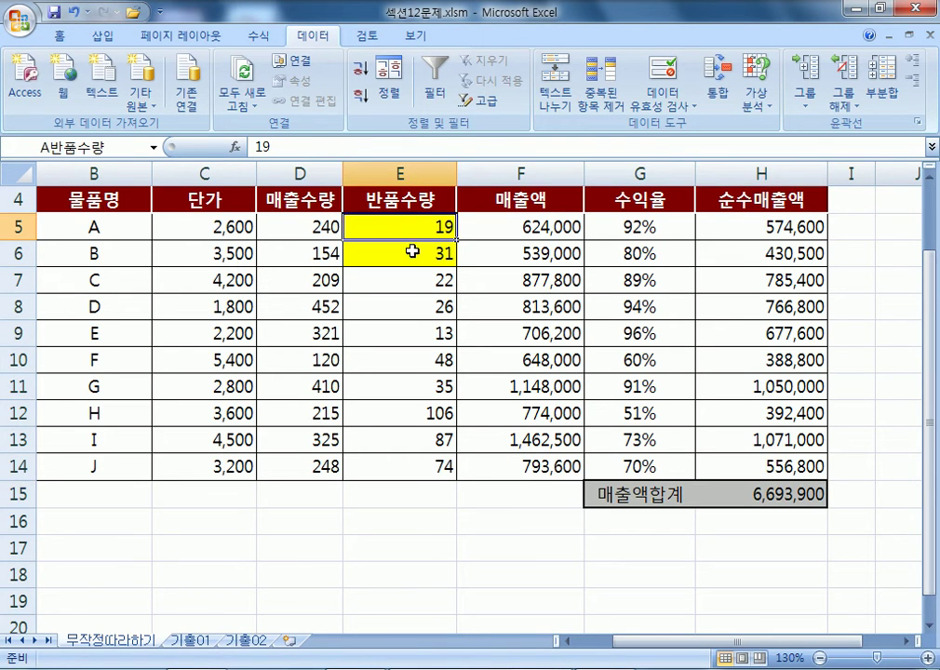
left_click(413, 250)
left_click(761, 490)
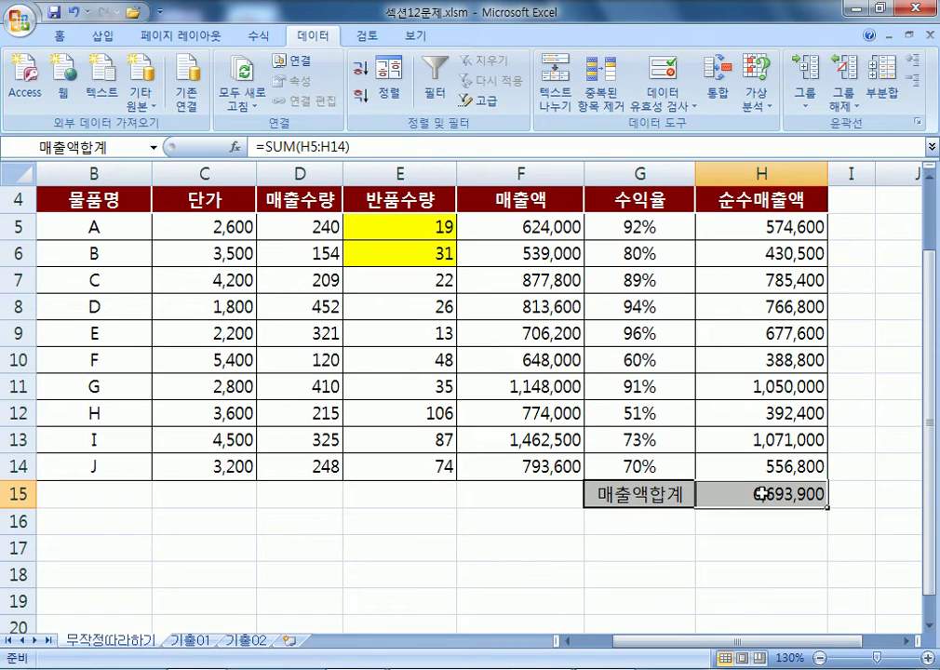
left_click_drag(400, 229, 400, 249)
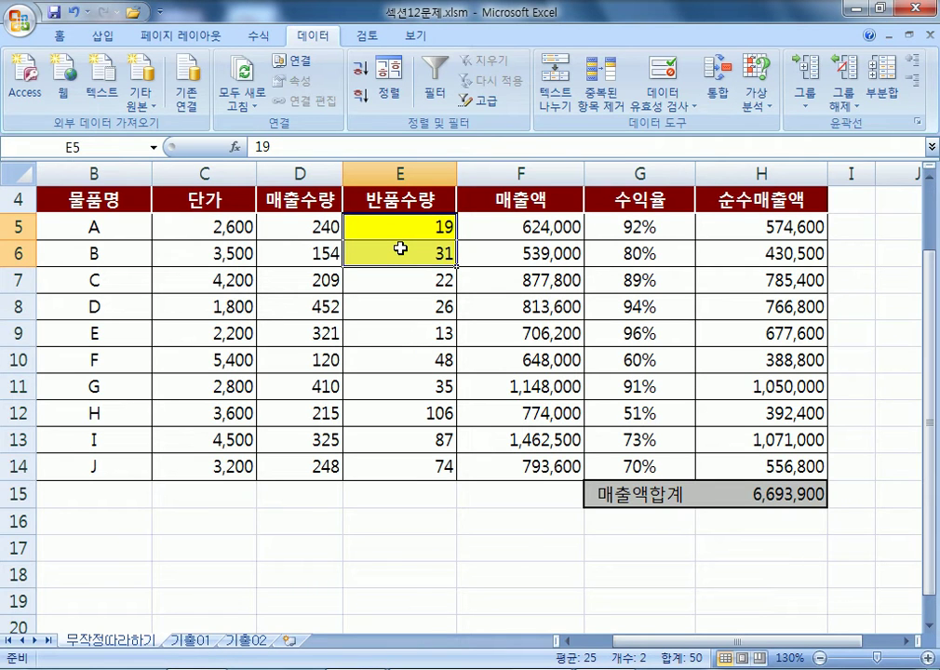
left_click(395, 228)
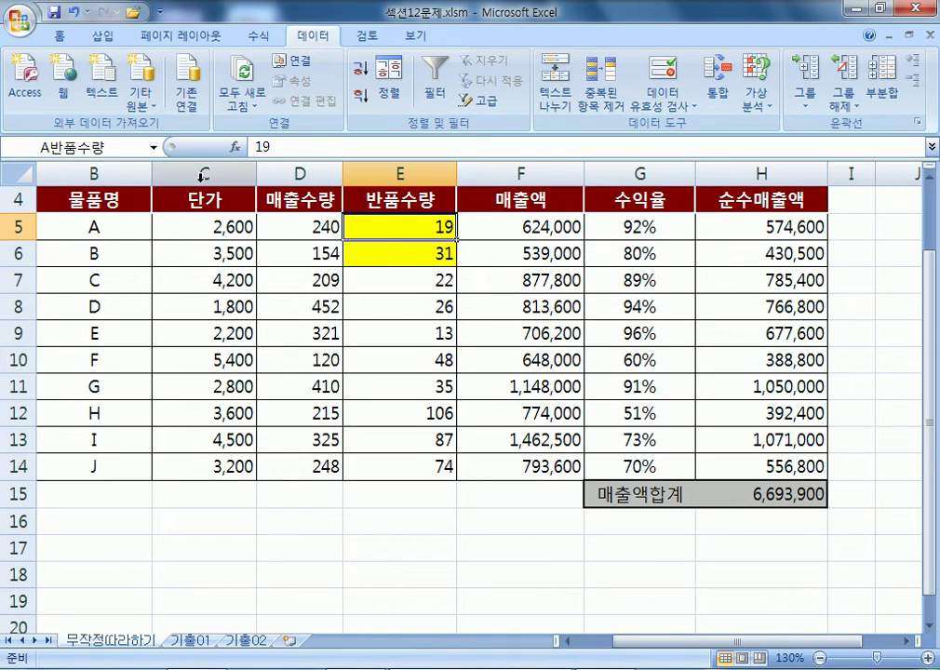
left_click(384, 251)
left_click(749, 495)
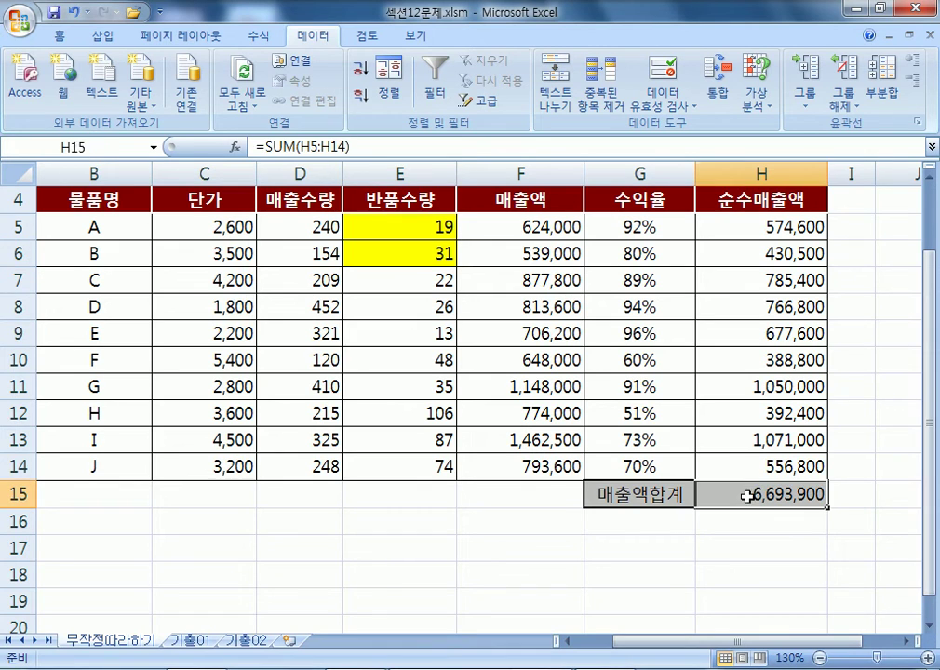
left_click(250, 335)
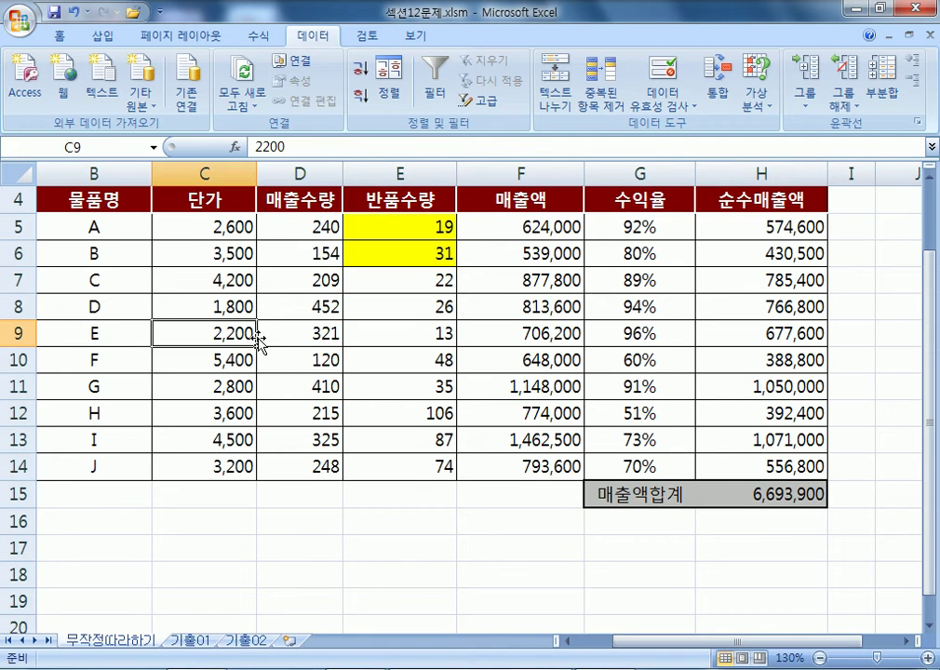
scroll(270, 314, "down", 2, "ctrl")
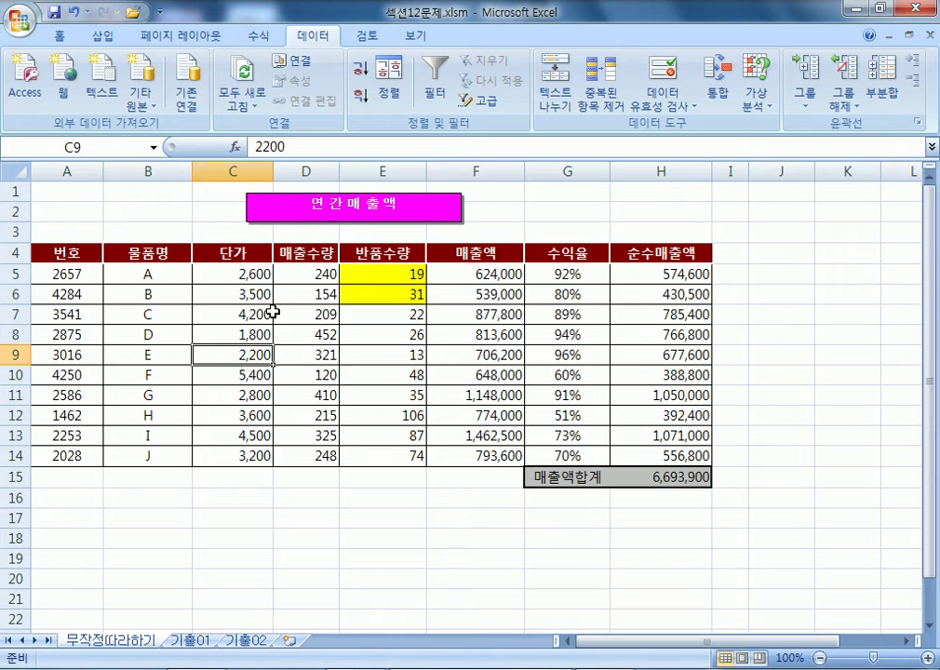
left_click(388, 273)
left_click_drag(387, 273, 384, 294)
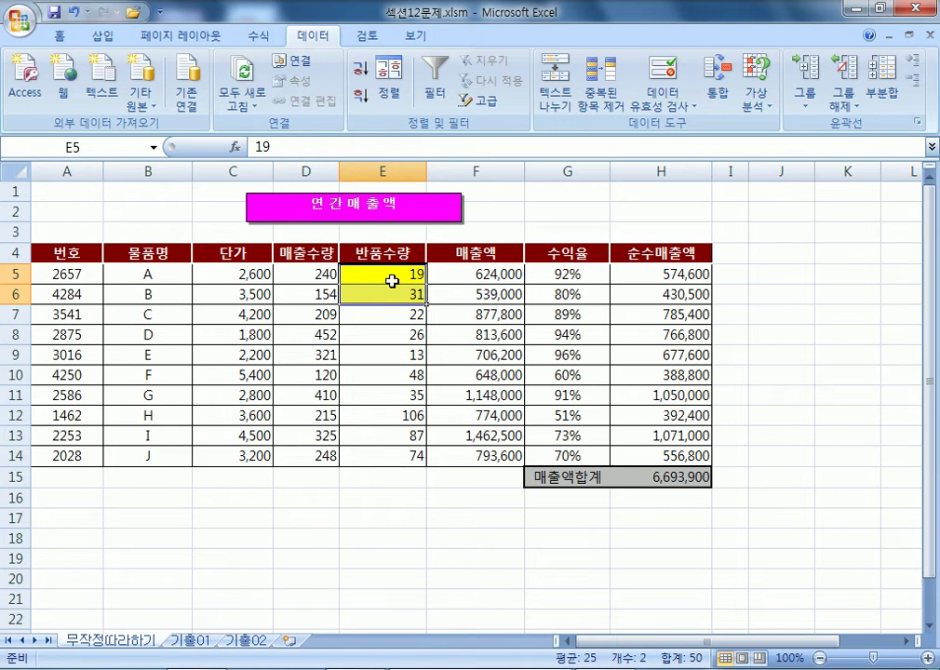
left_click(391, 311)
left_click_drag(390, 271, 386, 295)
left_click(860, 283)
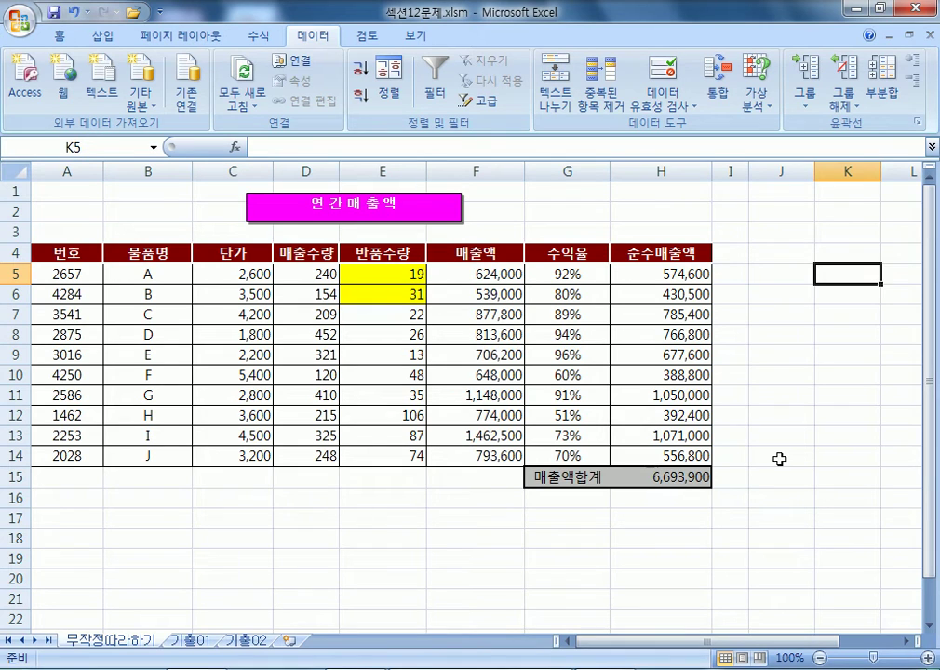
left_click_drag(409, 272, 403, 296)
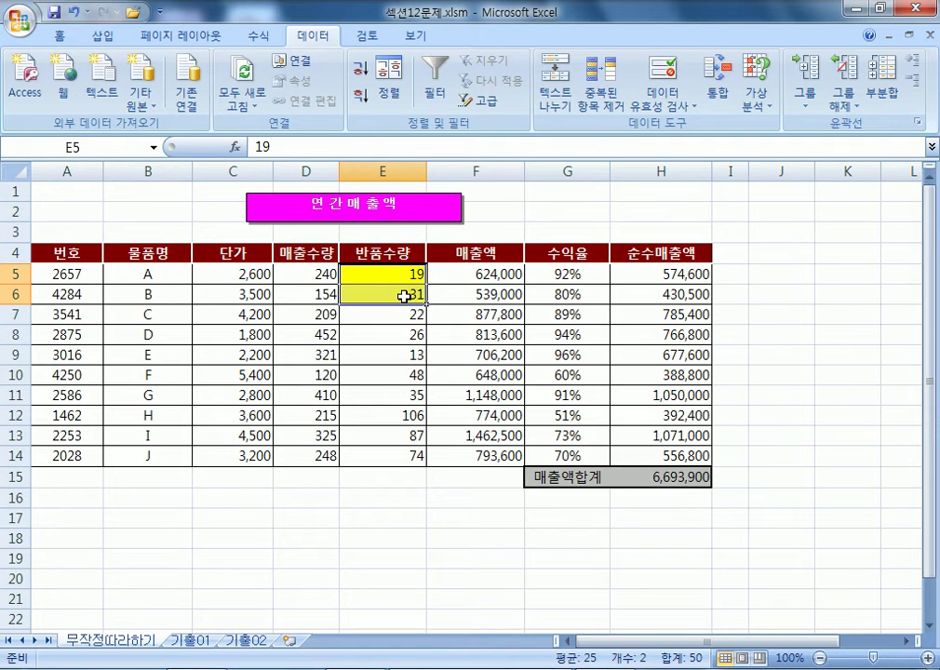
left_click(647, 213)
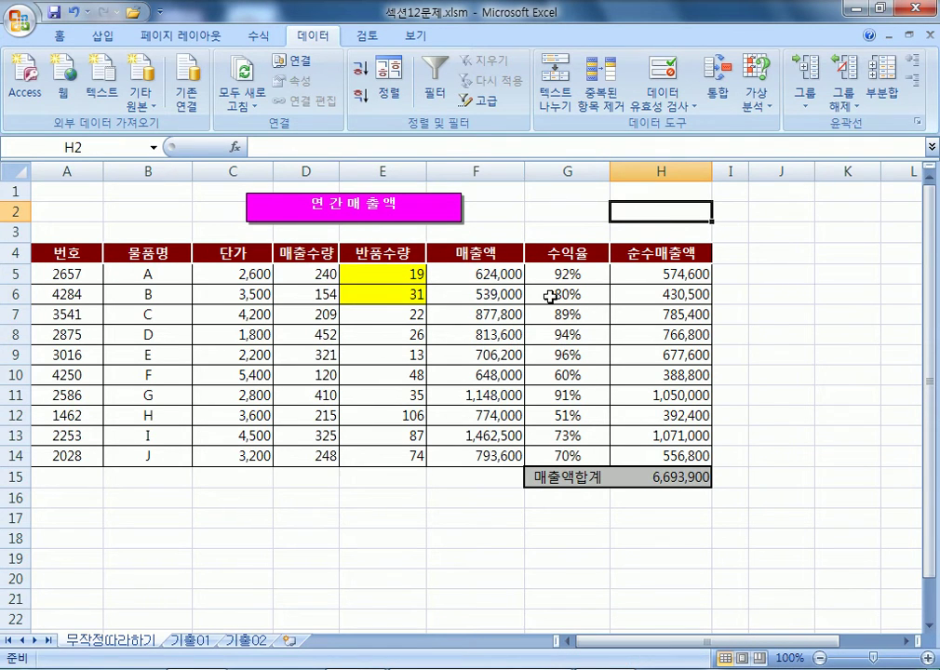
left_click(755, 93)
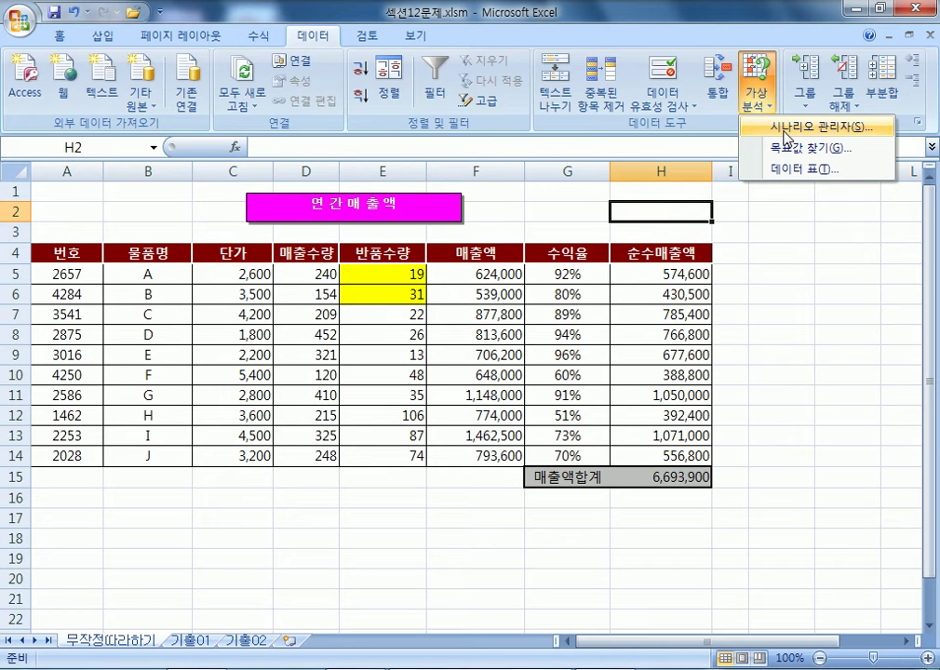
left_click(785, 138)
left_click_drag(520, 130, 603, 180)
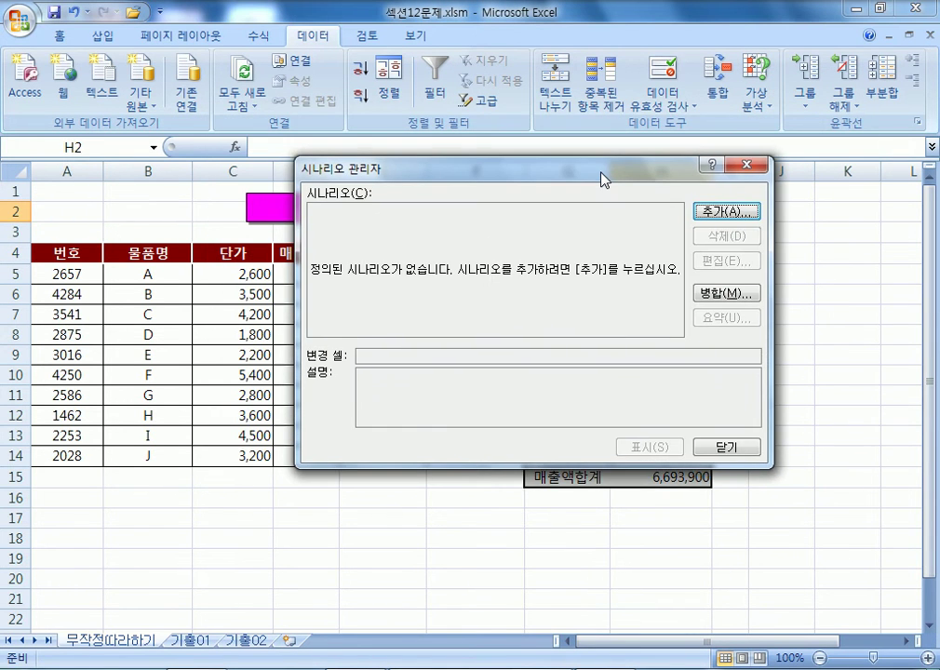
left_click(727, 212)
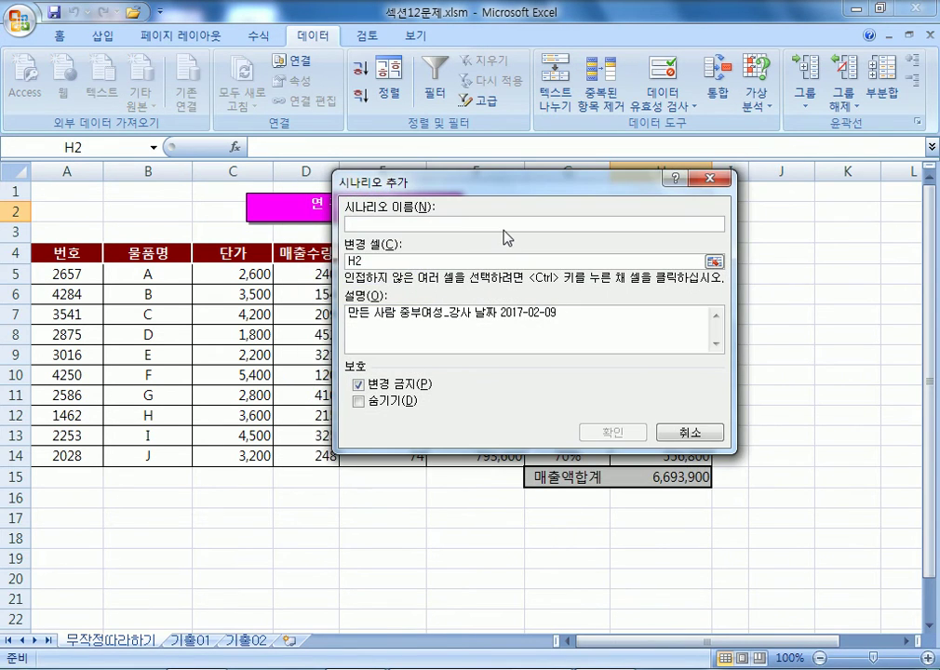
type("수")
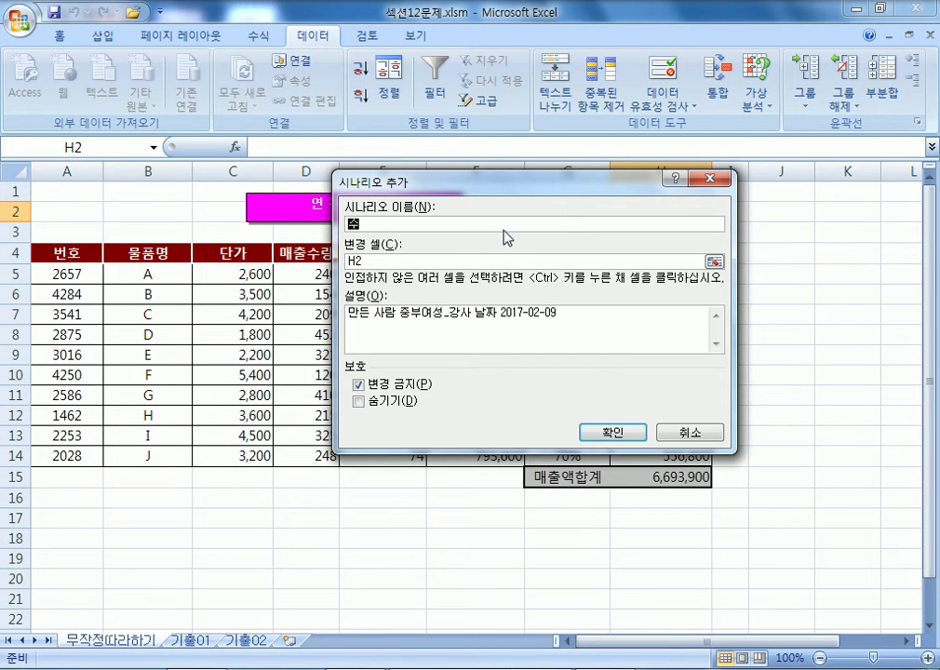
type("익률ㅇ의 증가")
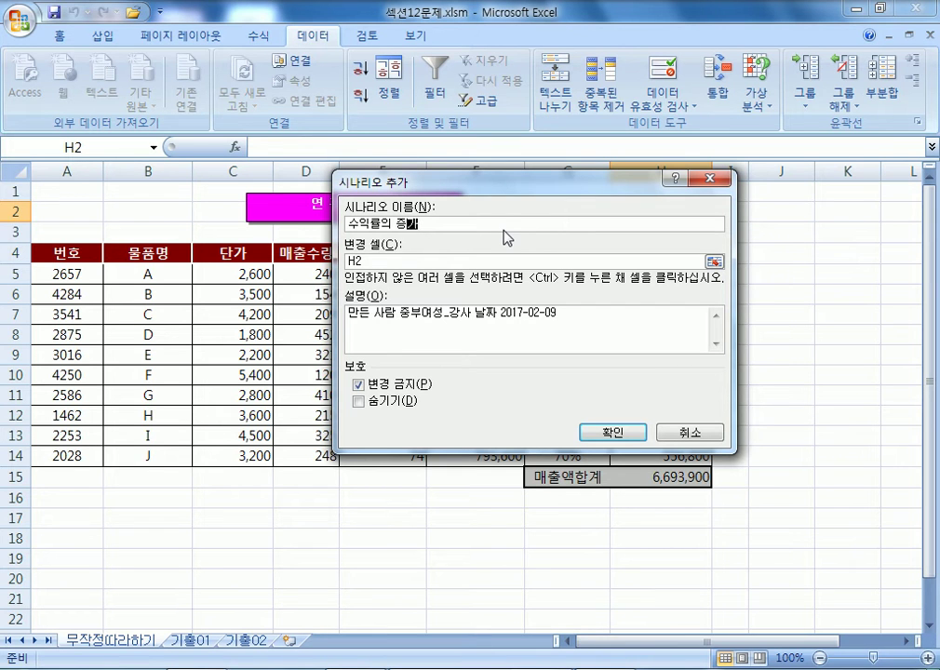
left_click_drag(403, 183, 463, 301)
key("BackSpace")
key("BackSpace")
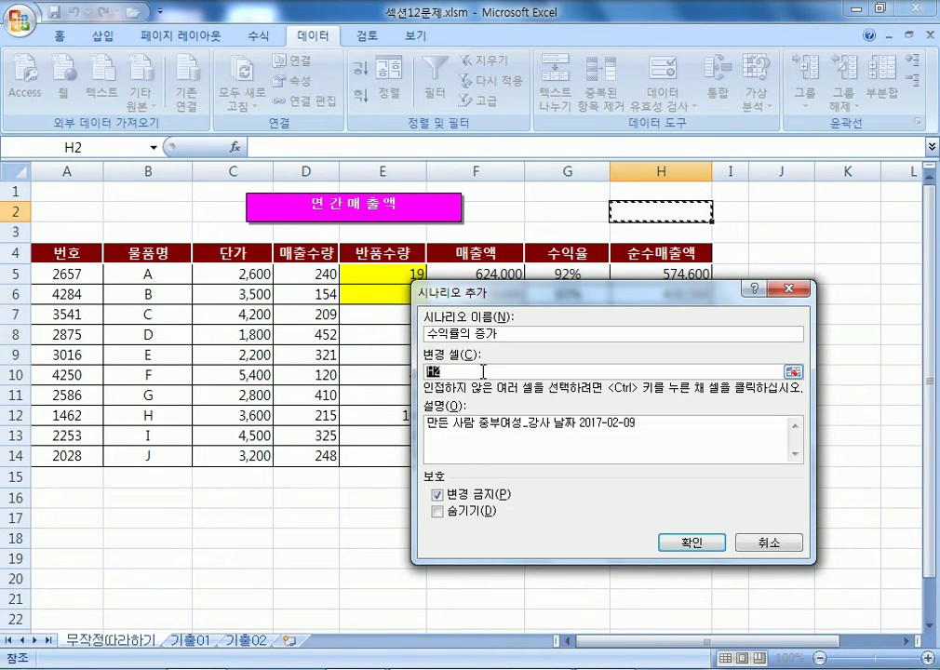
left_click(663, 203)
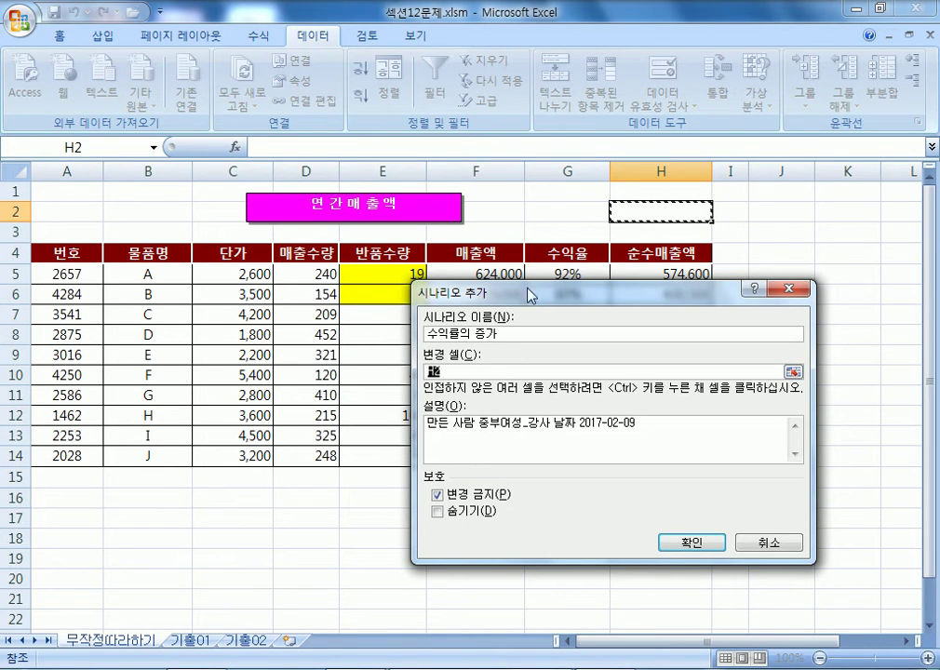
left_click_drag(530, 289, 566, 280)
left_click_drag(378, 275, 379, 294)
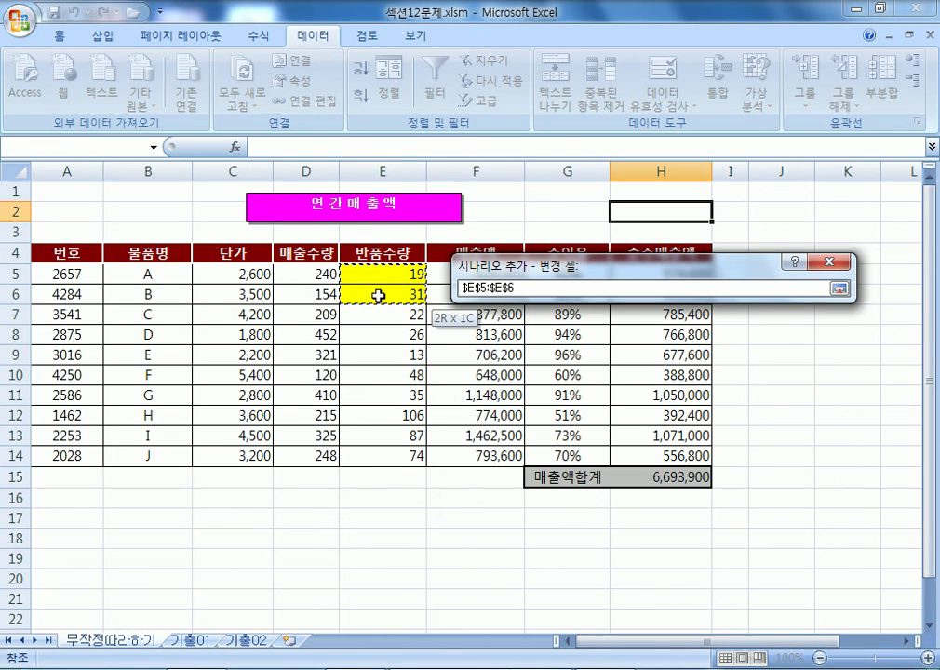
key("Return")
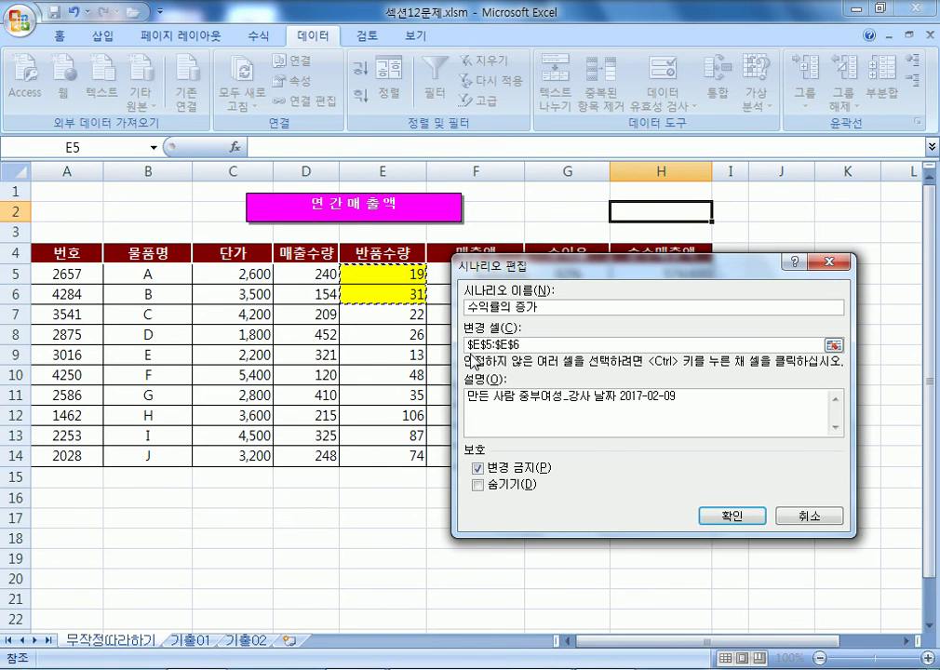
left_click(813, 516)
left_click(861, 528)
left_click(848, 259)
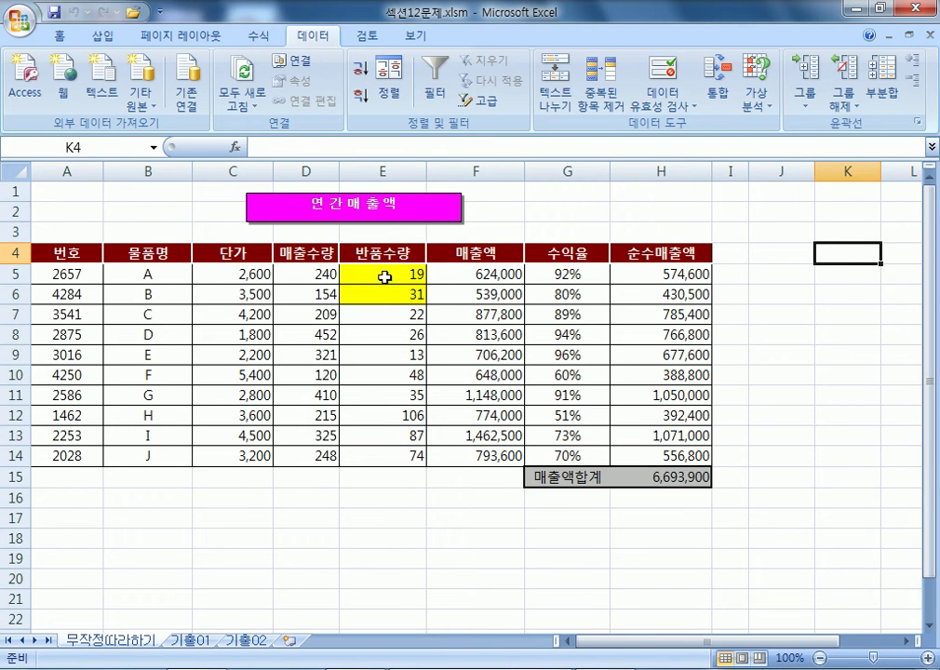
Step: With E5:E6 preselected, examine the changing cells in the Add Scenario dialog, then cancel it and select empty cell G2
left_click_drag(380, 273, 385, 296)
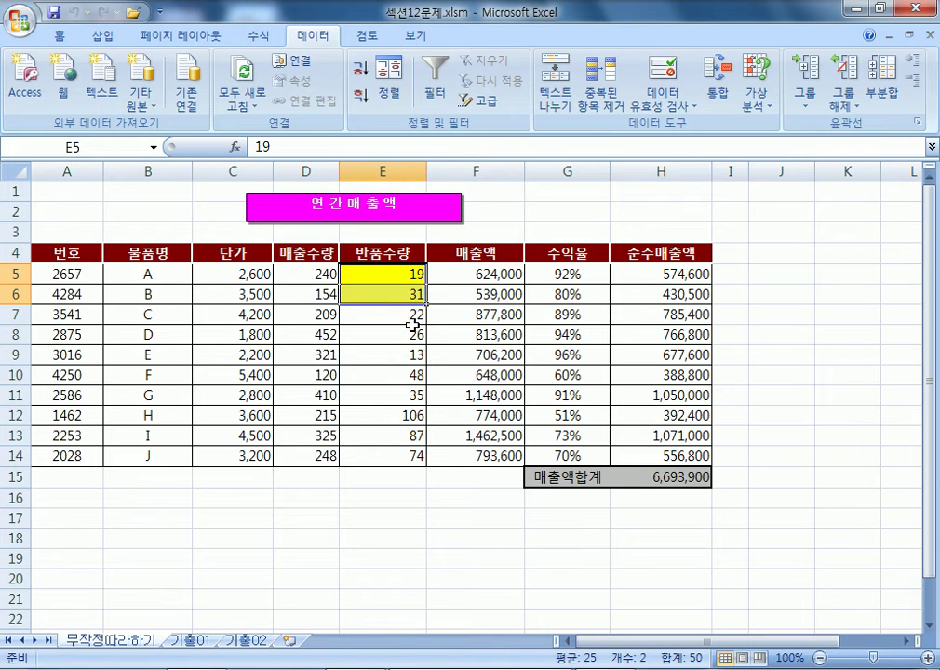
left_click(754, 94)
left_click(769, 129)
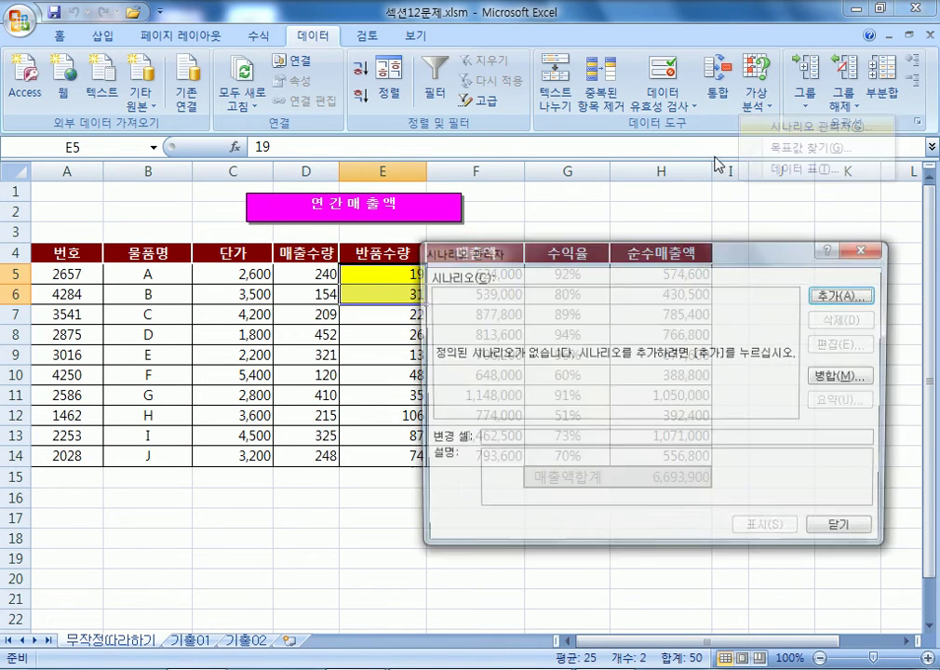
left_click(836, 296)
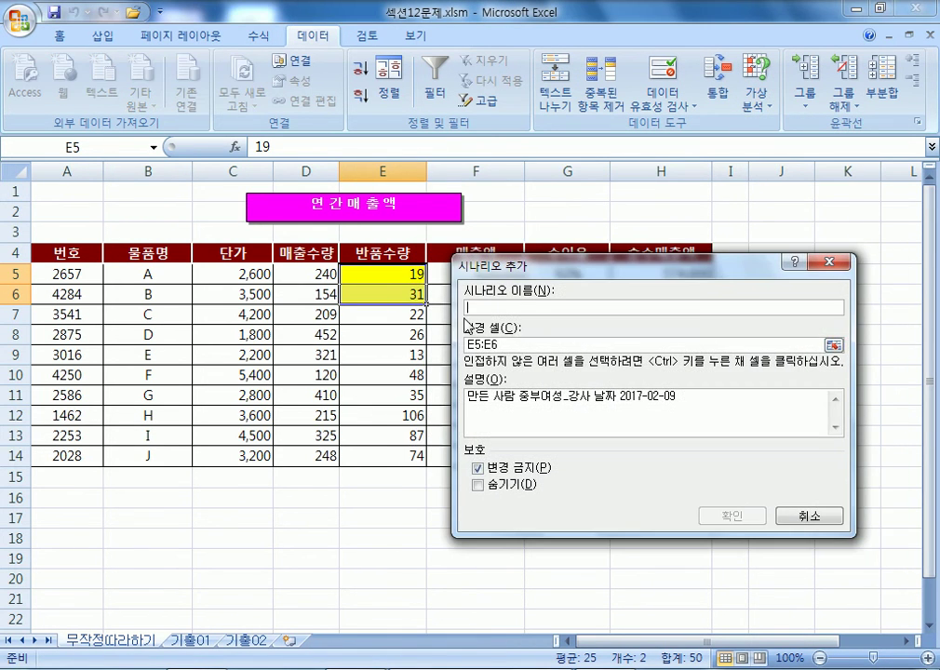
left_click(518, 346)
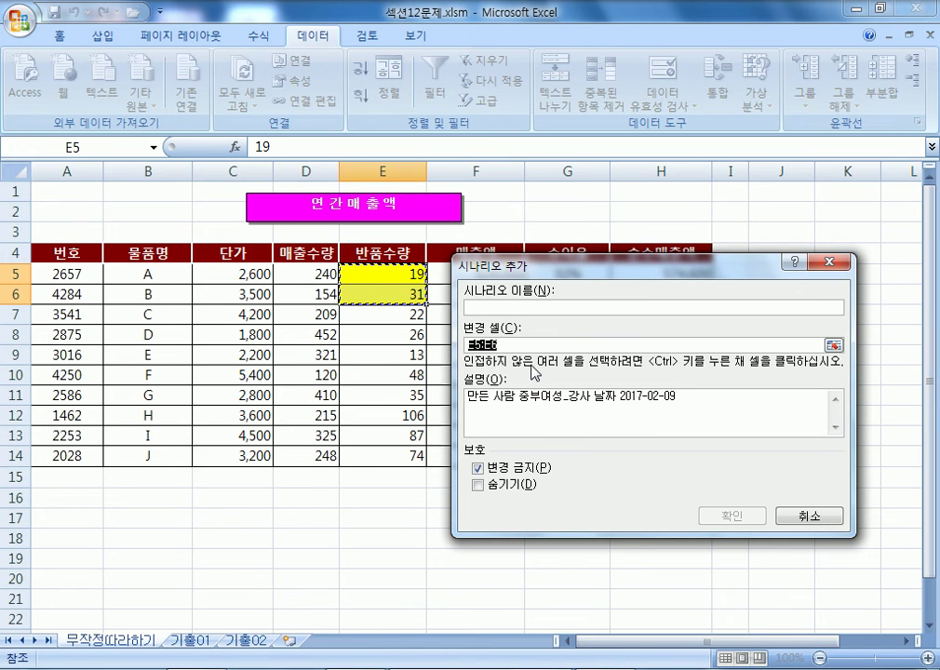
key("Escape")
key("Escape")
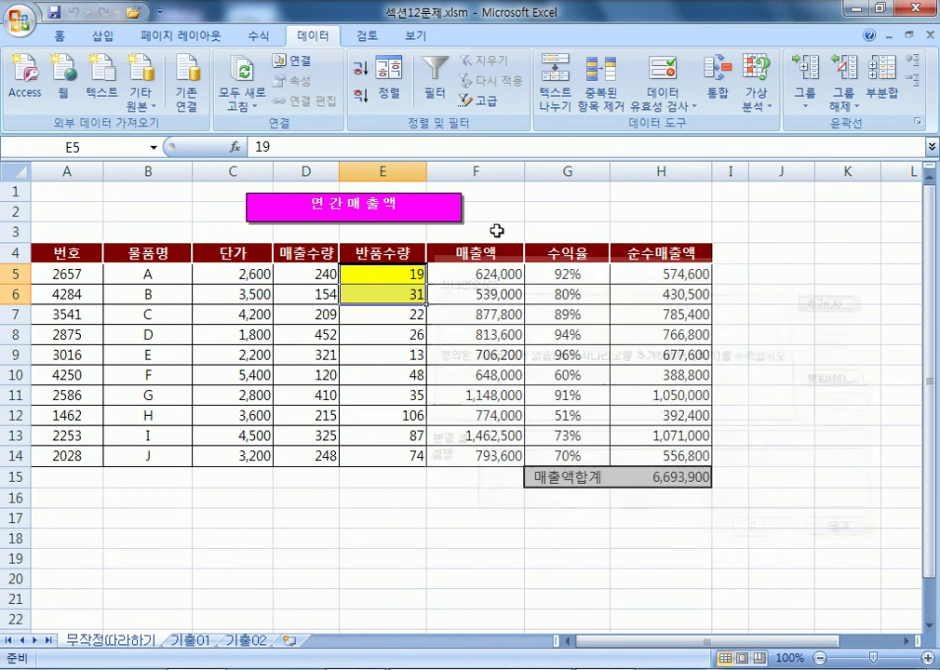
left_click(562, 229)
left_click(575, 210)
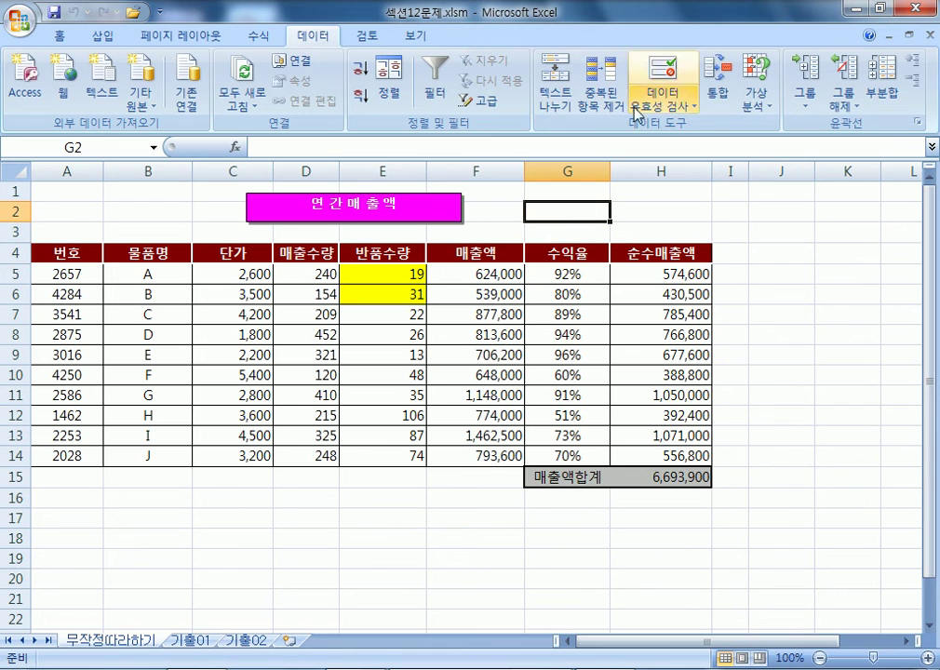
Step: Add a scenario named 수익률의 증가 in Scenario Manager with E5:E6 as its changing cells
left_click(756, 98)
left_click(777, 126)
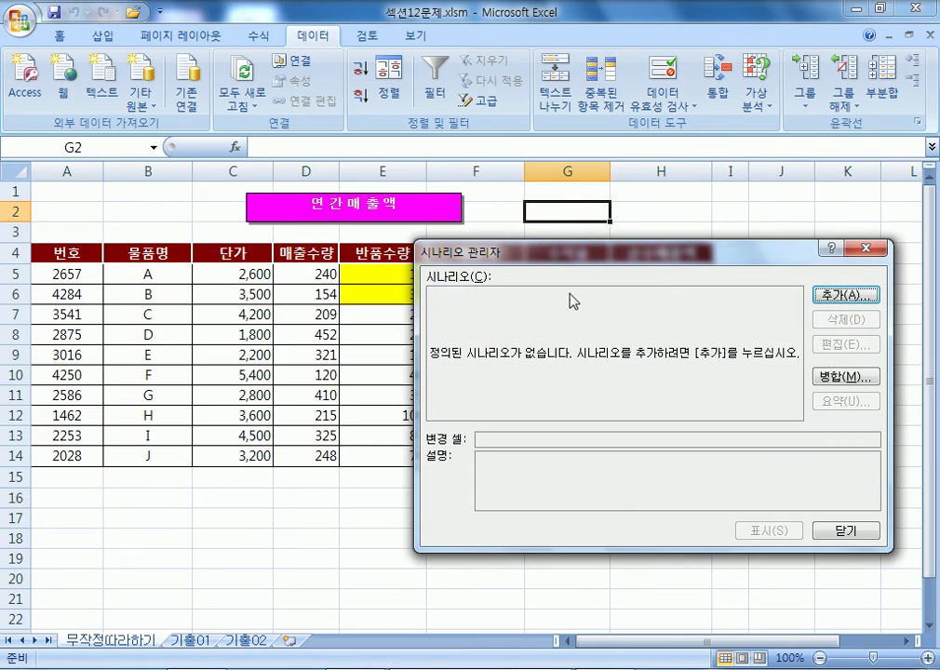
key("alt+a")
type("수")
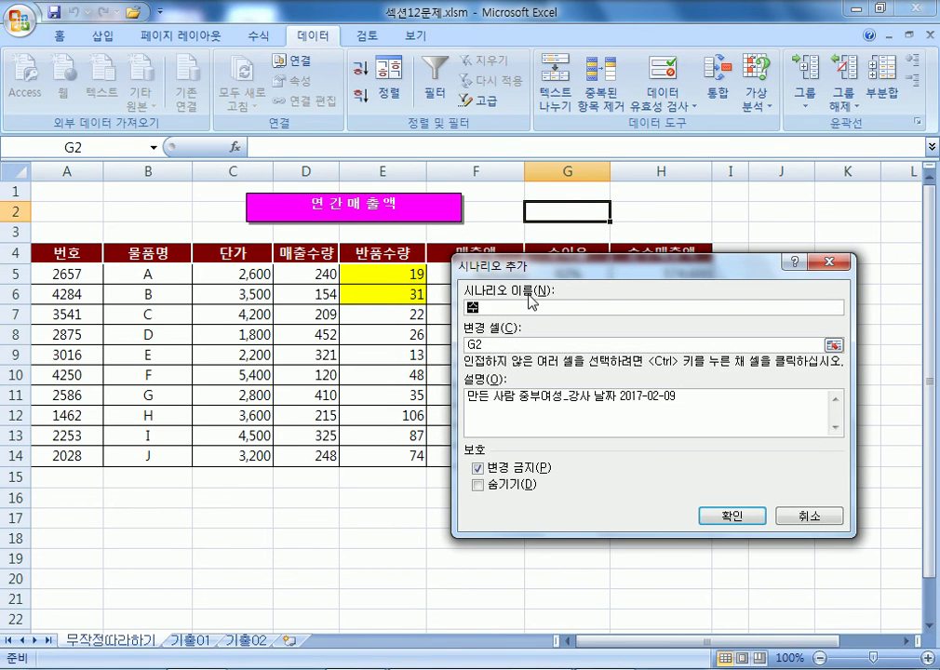
type("익률의 증")
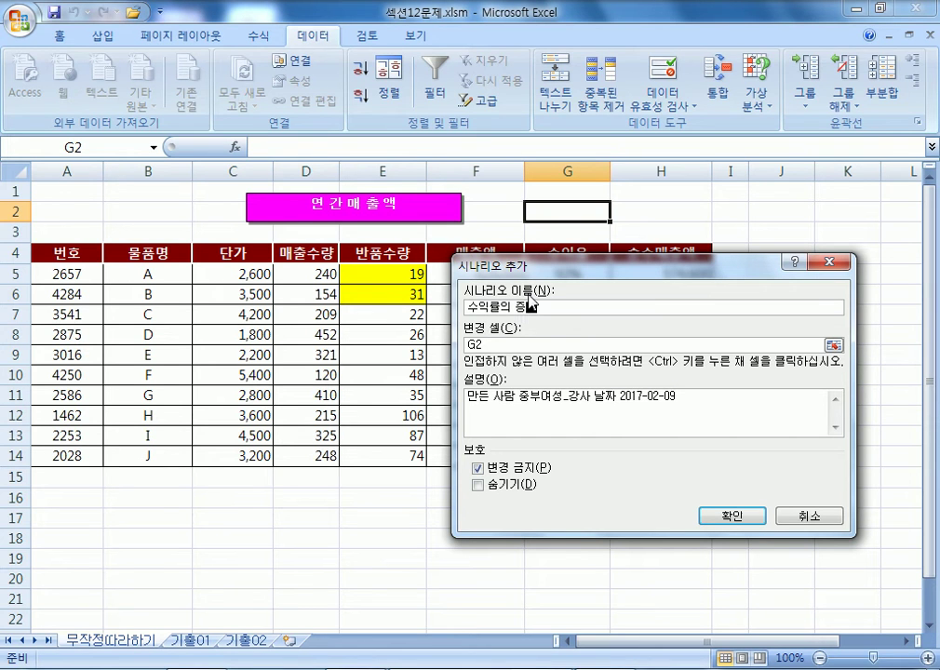
type("가")
key("Tab")
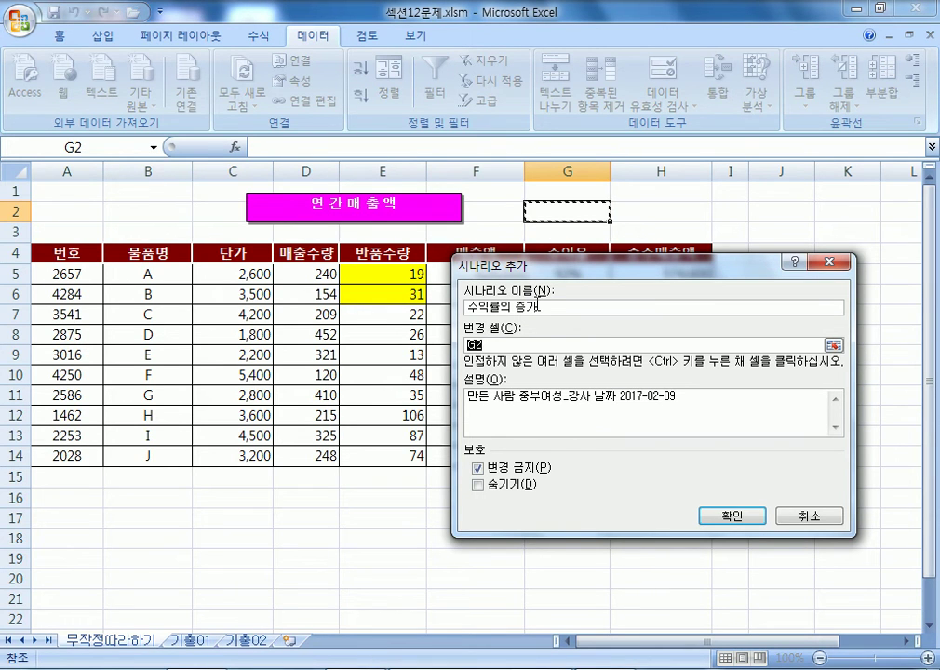
left_click_drag(382, 275, 406, 291)
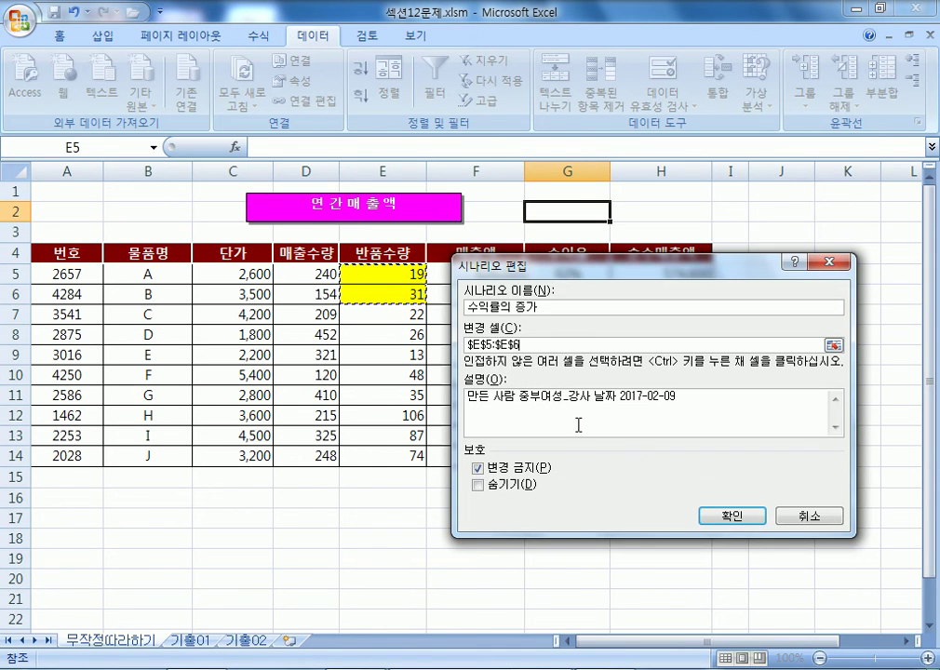
left_click(749, 519)
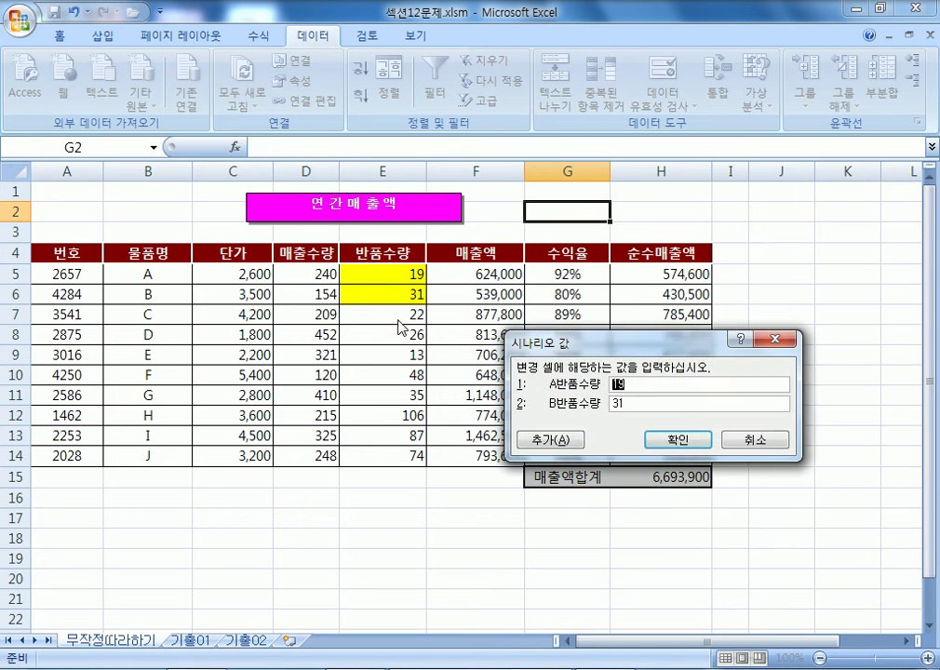
Step: Set the 수익률의 증가 scenario values to 9 for A반품수량 and 21 for B반품수량
left_click_drag(757, 343, 463, 246)
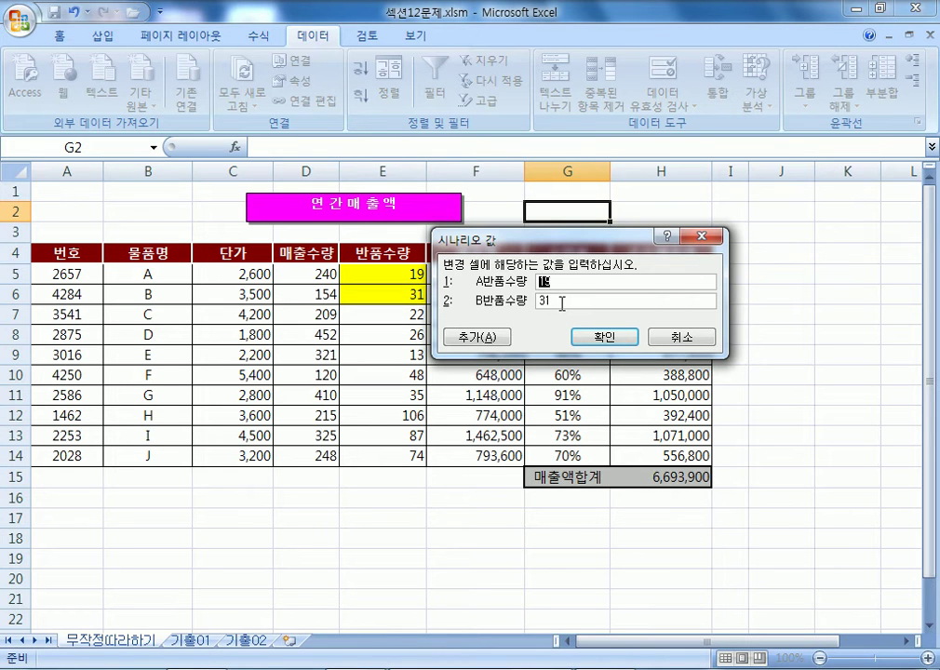
type("9")
left_click_drag(683, 299, 513, 309)
type("21")
left_click(616, 340)
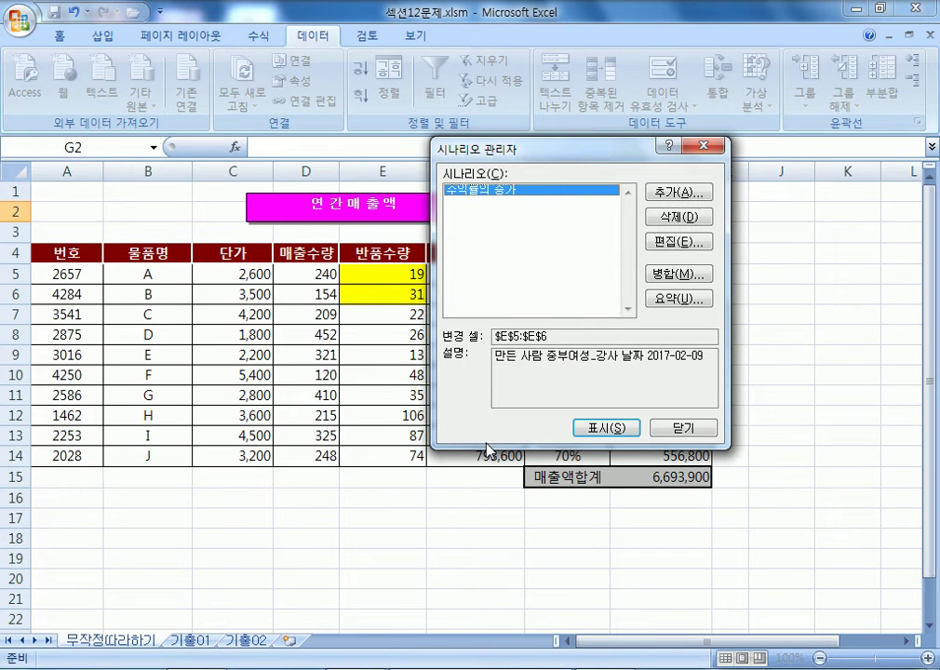
Step: Add a second scenario named 수익률의 감소, keeping E5:E6 as its changing cells
left_click(679, 193)
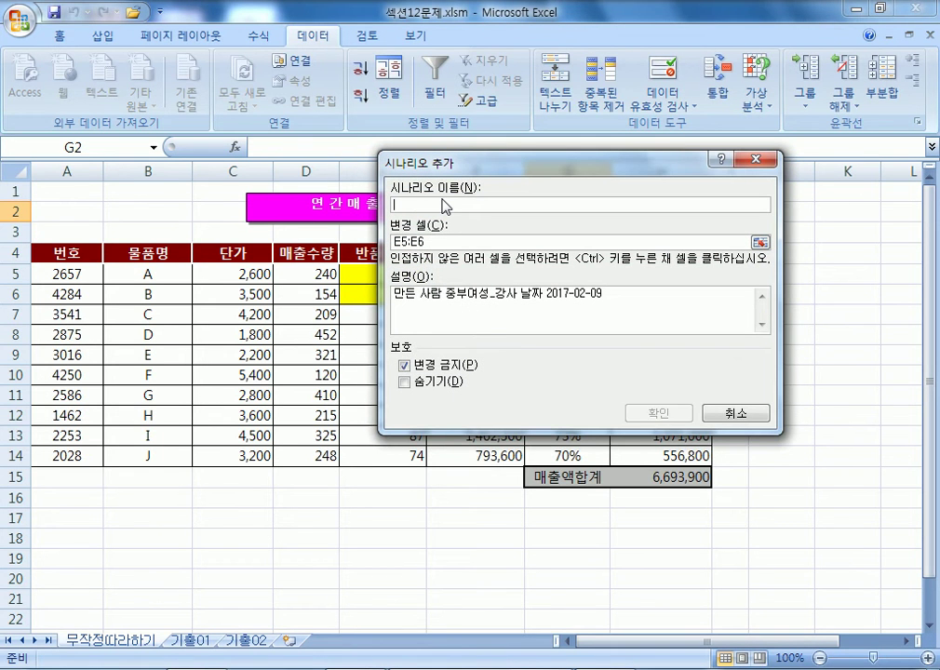
type("수익률의")
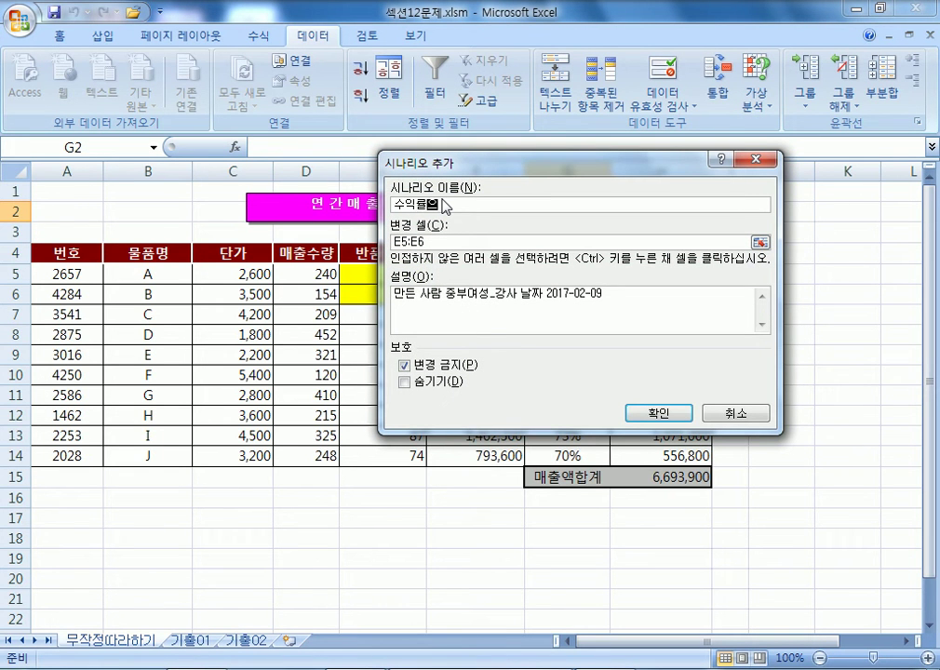
type(" 감소")
key("Tab")
left_click_drag(466, 166, 543, 178)
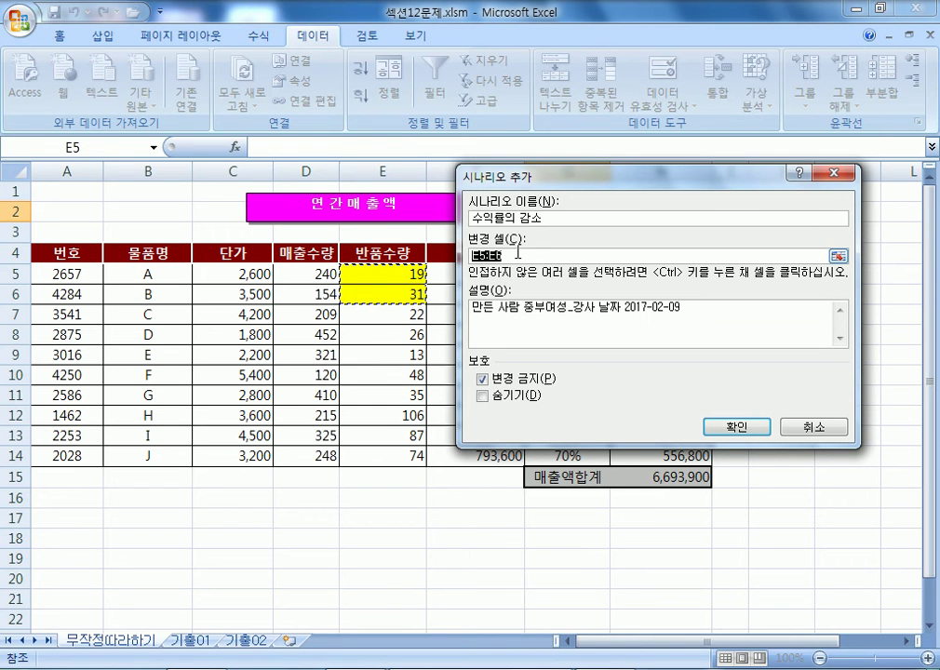
left_click(724, 427)
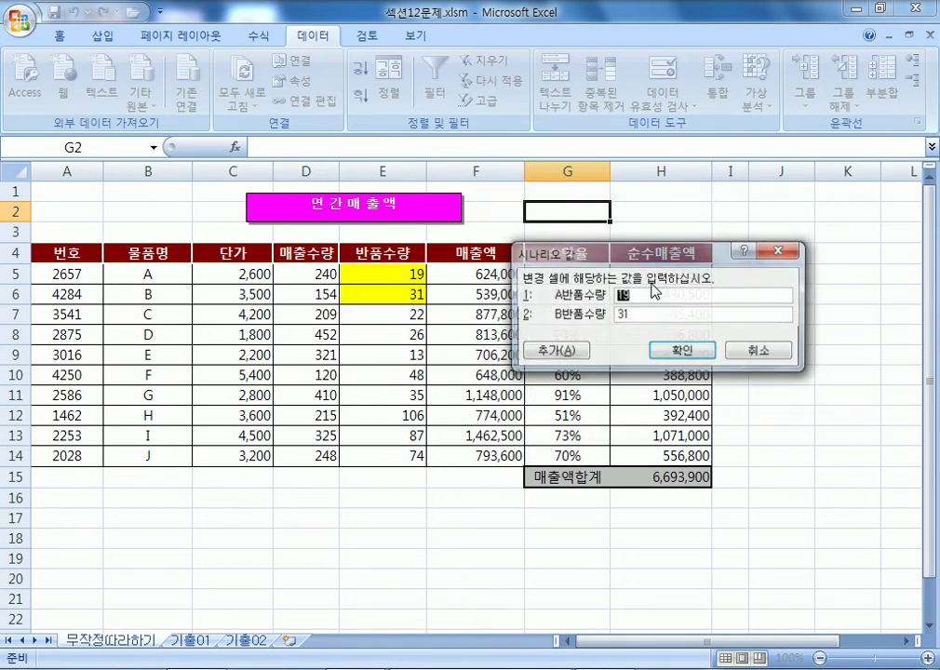
Step: Set the 수익률의 감소 scenario values to 29 for A반품수량 and 41 for B반품수량
left_click_drag(612, 258, 537, 247)
type("29")
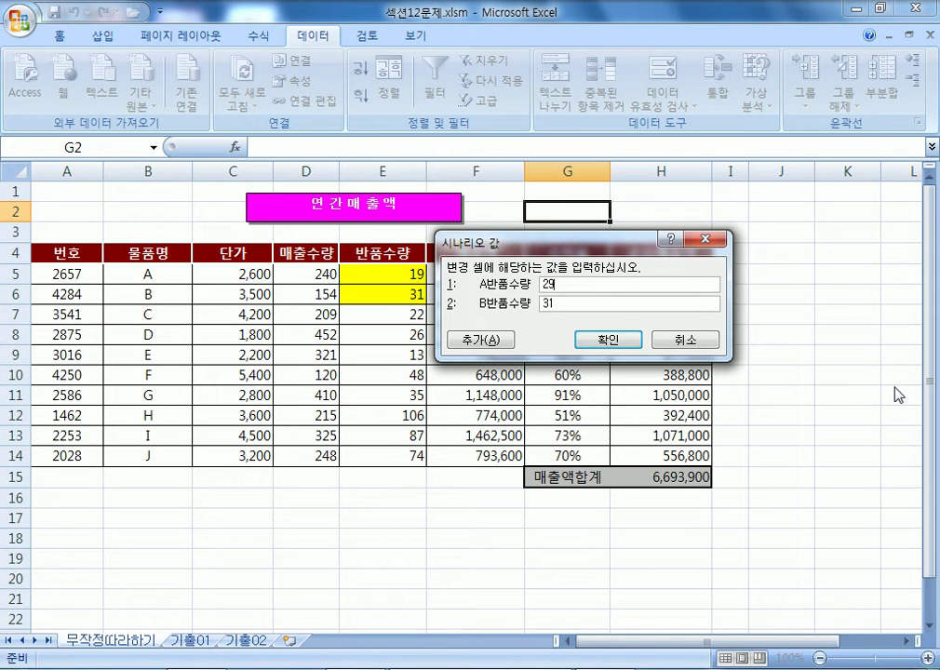
left_click_drag(703, 305, 520, 304)
type("41")
left_click(610, 339)
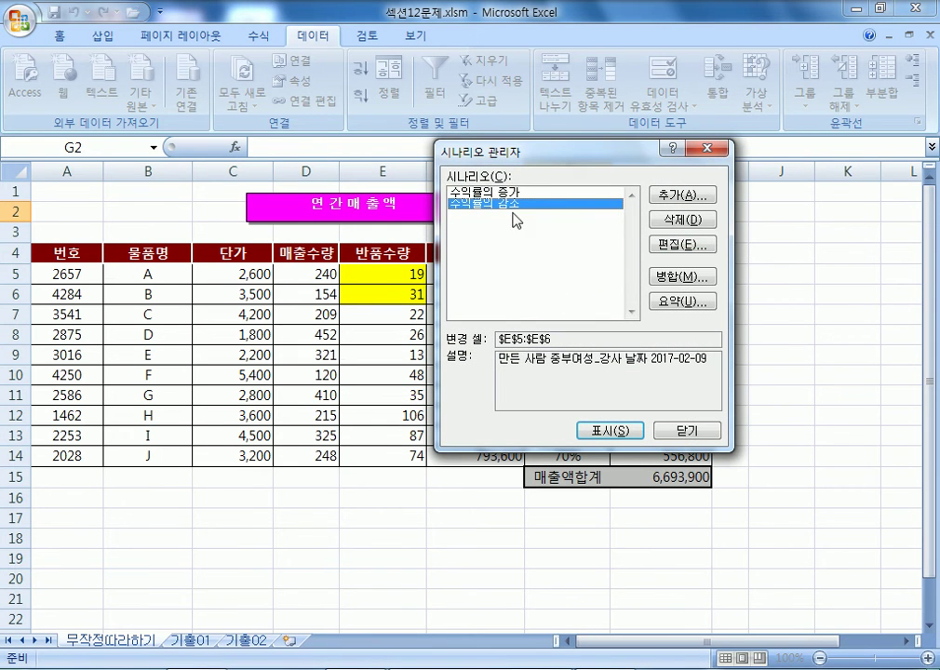
Step: Review the 수익률의 증가 and 수익률의 감소 entries in the scenario list, then close Scenario Manager
left_click(513, 194)
left_click(515, 204)
left_click(532, 193)
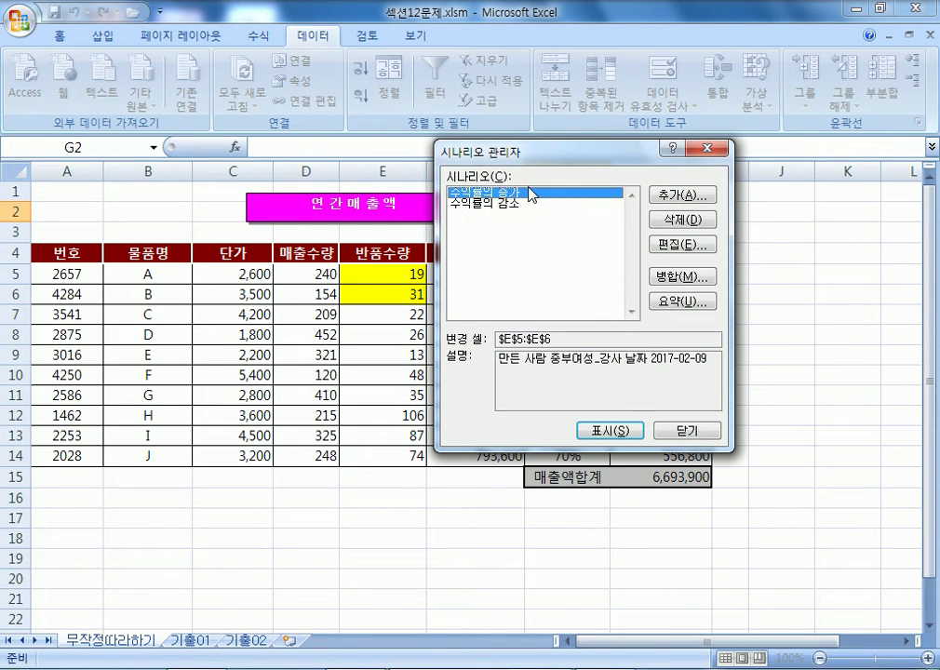
left_click(524, 210)
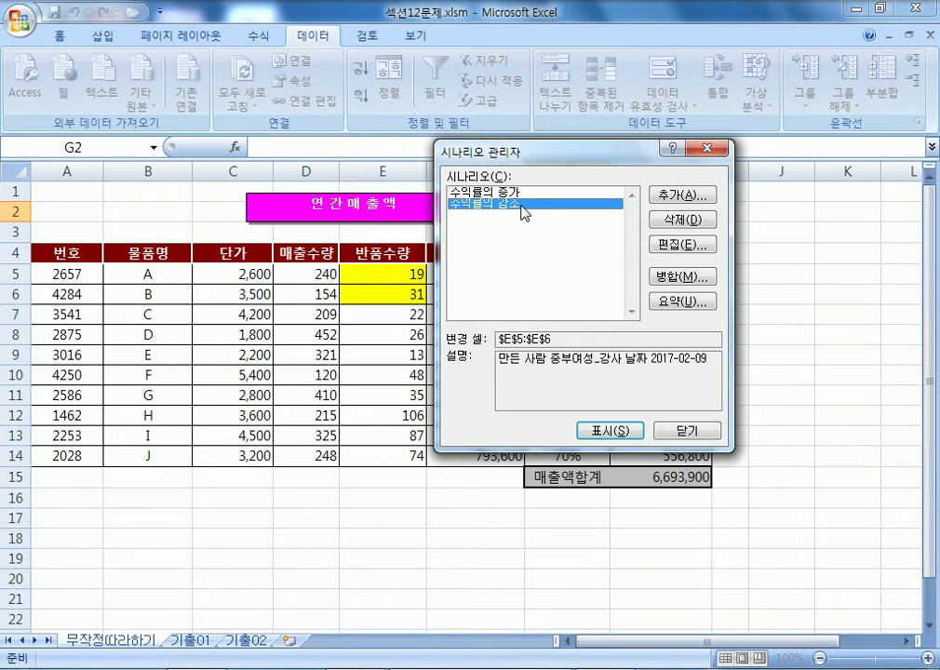
left_click(531, 194)
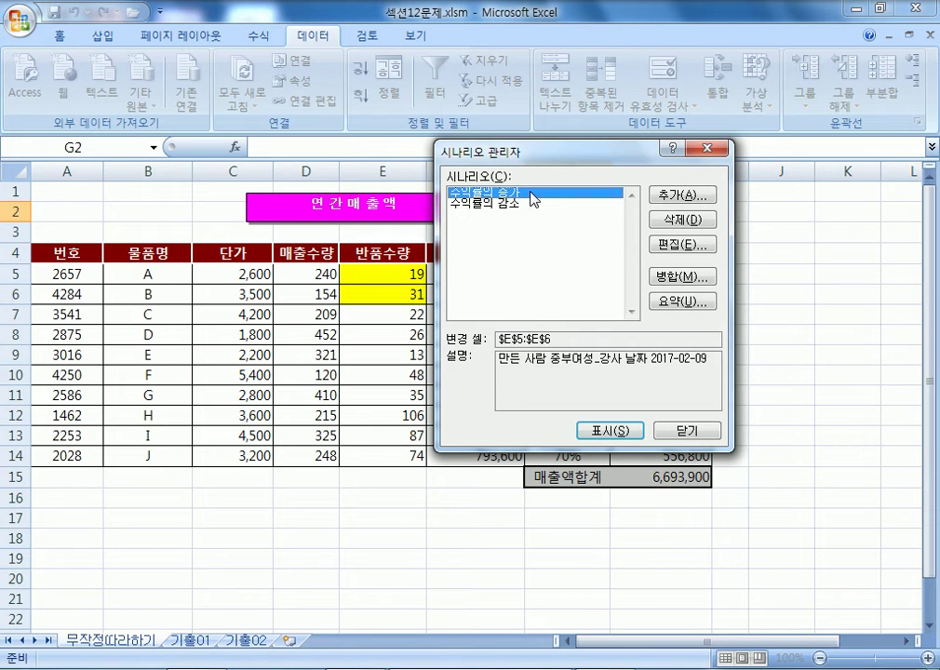
left_click(511, 204)
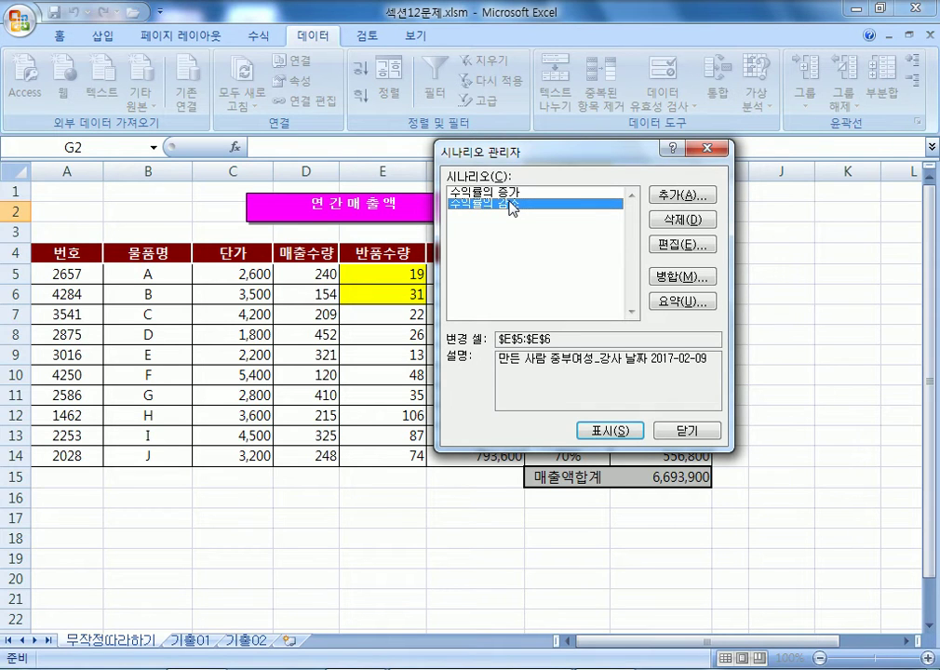
left_click(517, 192)
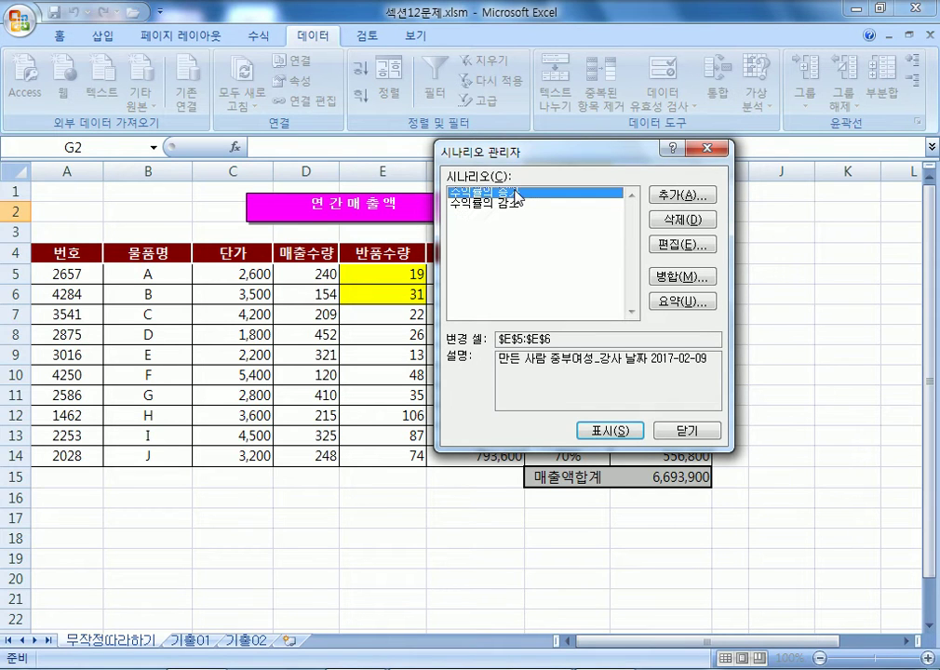
left_click(517, 205)
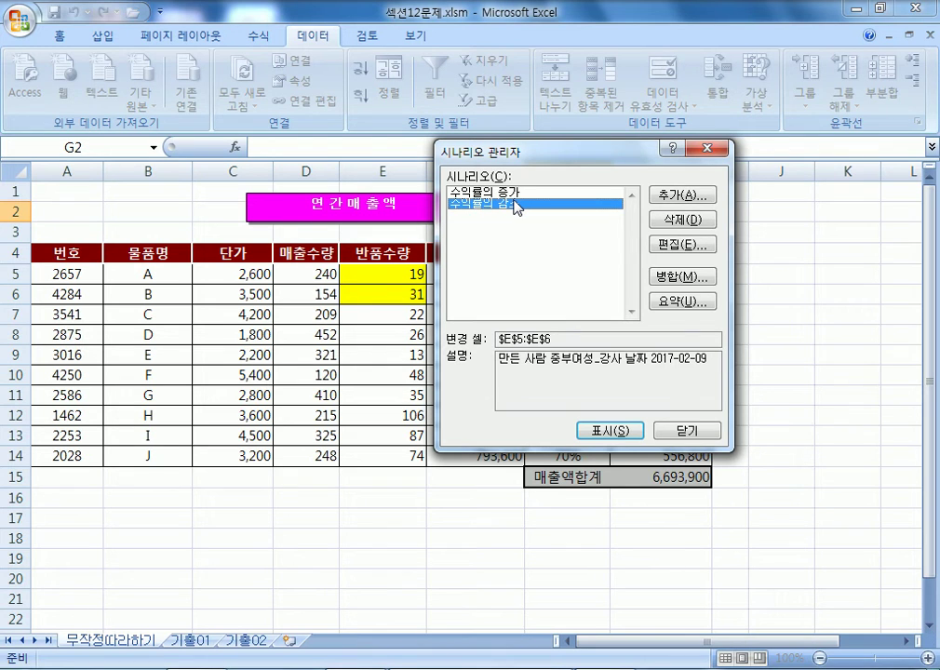
left_click(684, 429)
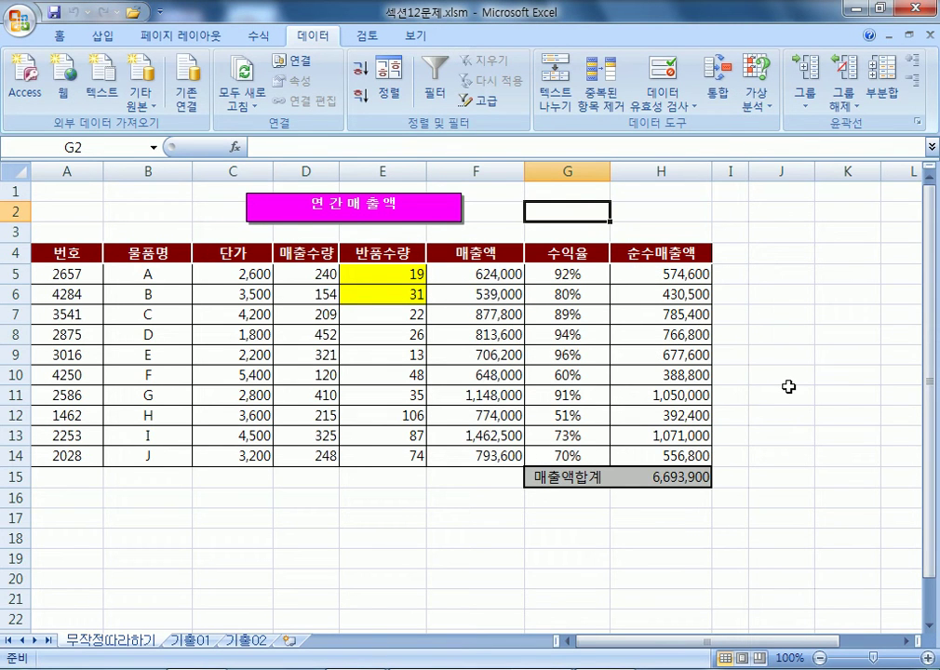
Step: Select the return quantities in E5:E6 and go to the cell named A반품수량
left_click_drag(419, 272, 384, 292)
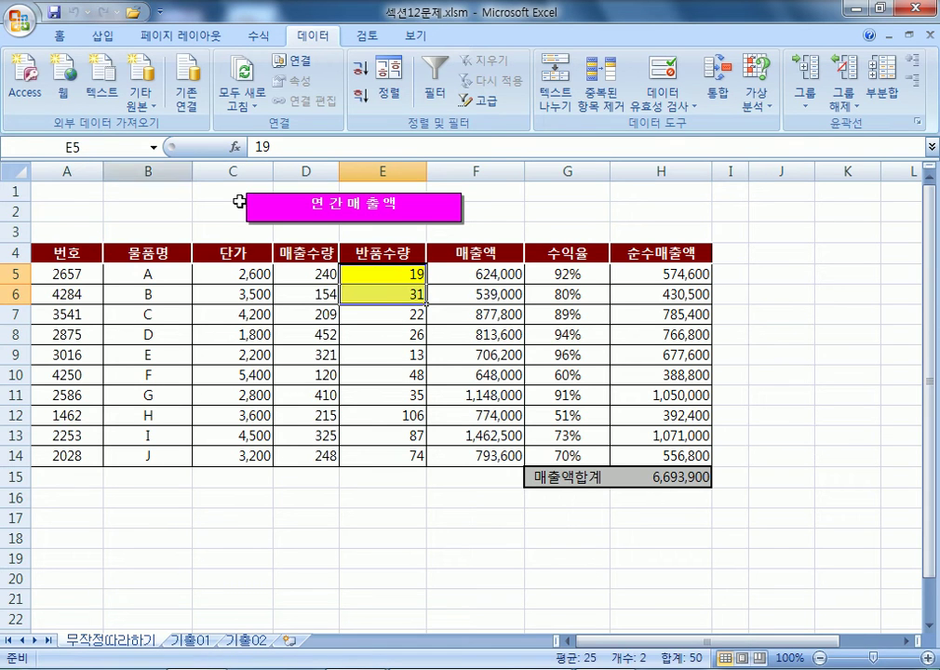
left_click(117, 147)
type("A반품수량")
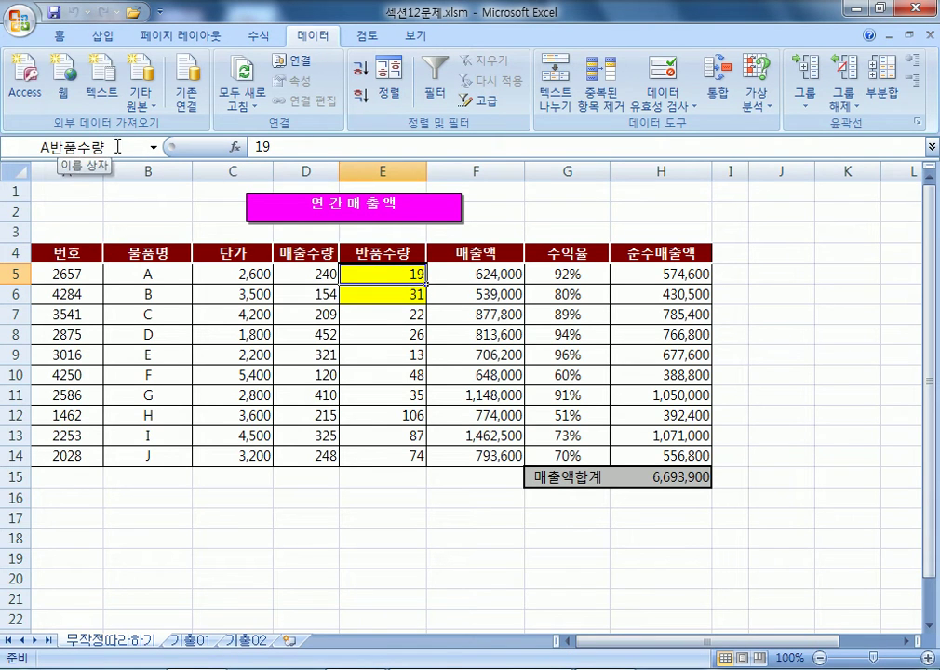
key("Return")
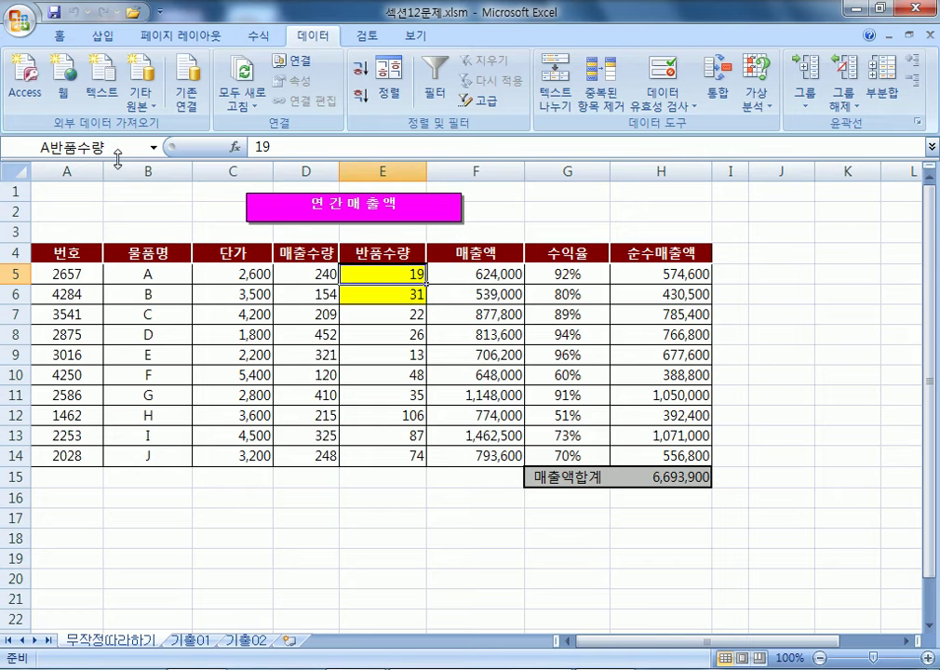
Step: Reopen Scenario Manager to view the scenario list, close it, and check the name of cell E5
left_click(755, 95)
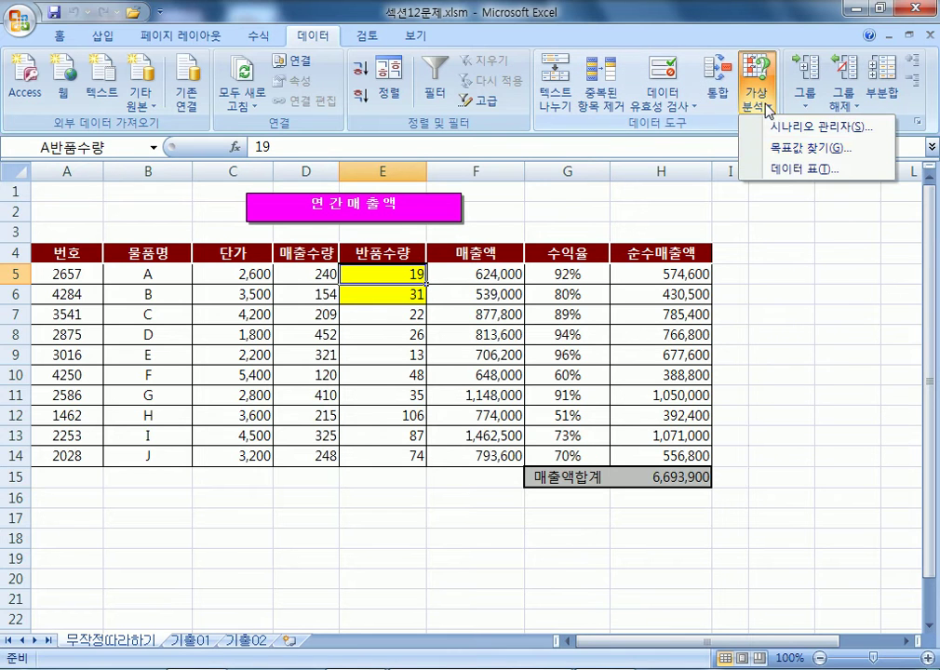
left_click(808, 126)
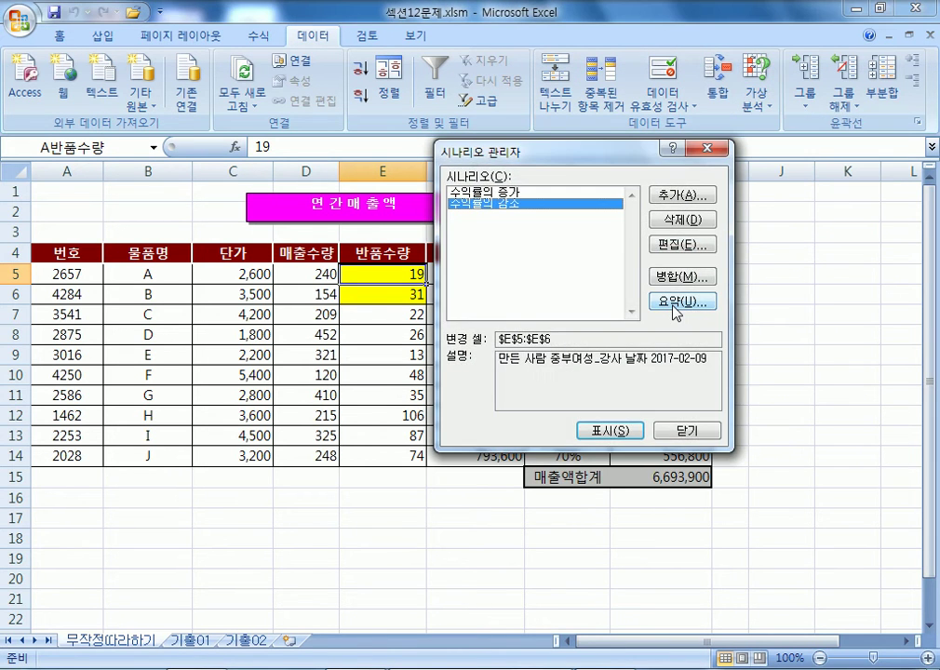
left_click_drag(534, 156, 650, 141)
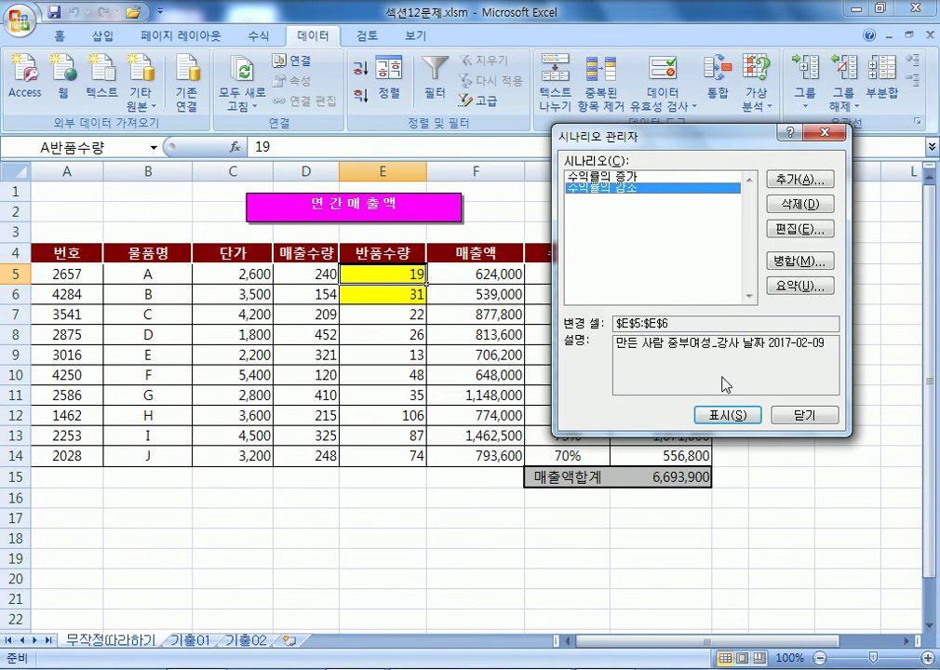
left_click(806, 414)
left_click(112, 148)
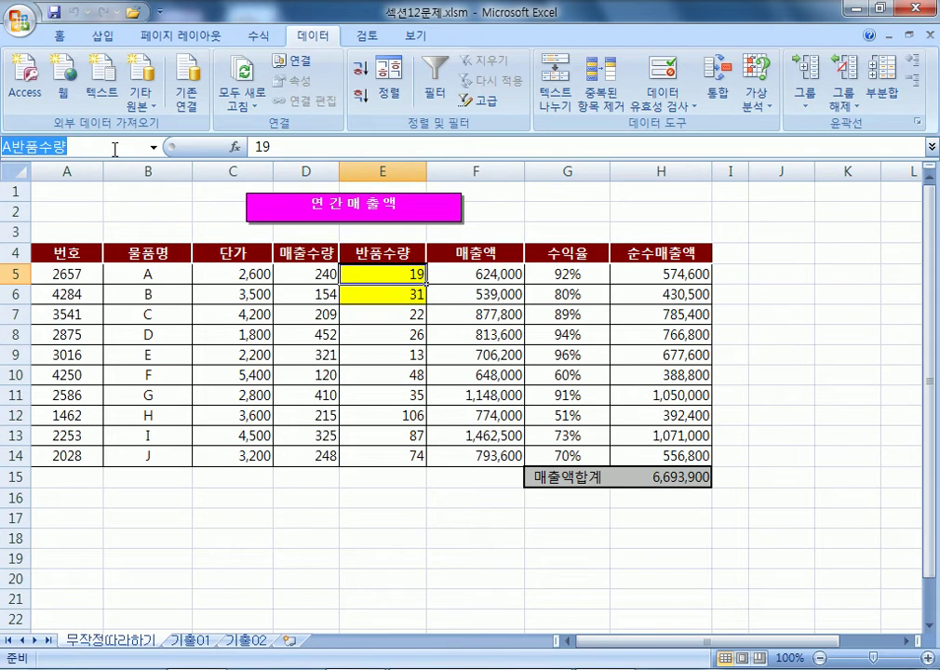
key("Escape")
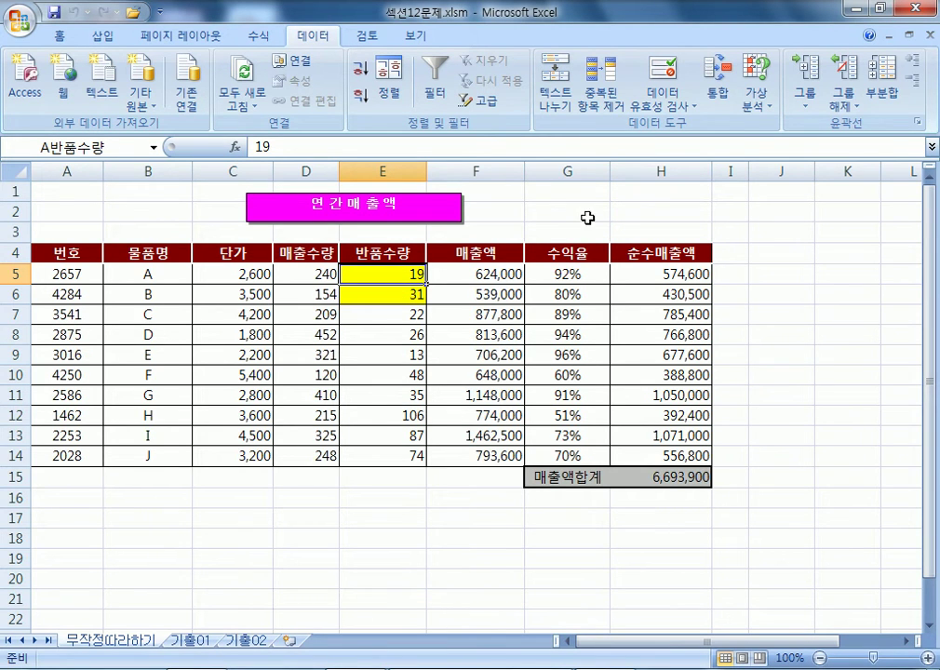
Step: Start a scenario summary from Scenario Manager and pick H15 together with G5 as the result cells
left_click(755, 96)
left_click(792, 135)
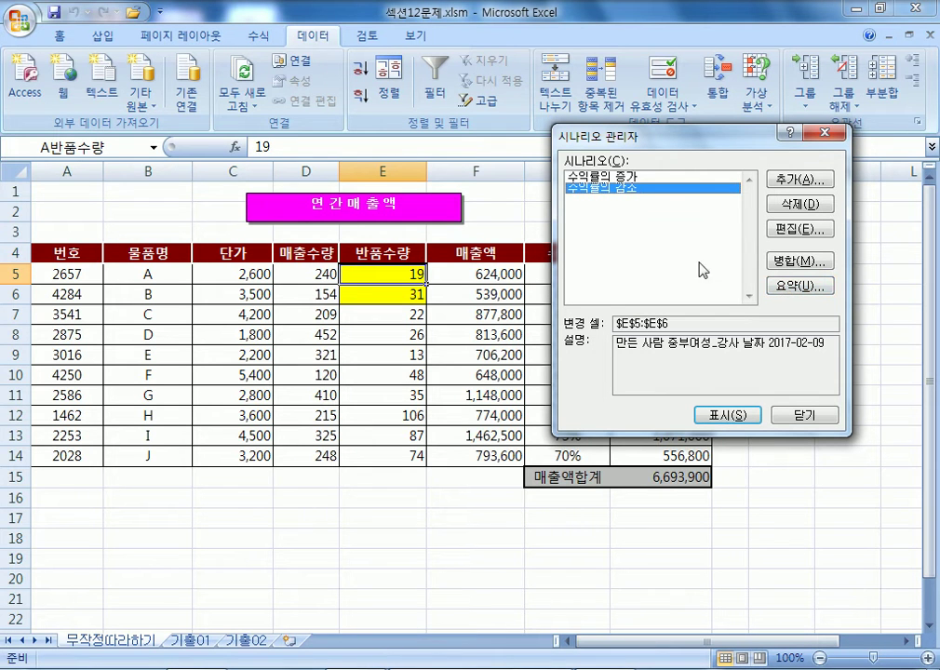
left_click(801, 285)
left_click_drag(695, 216, 445, 42)
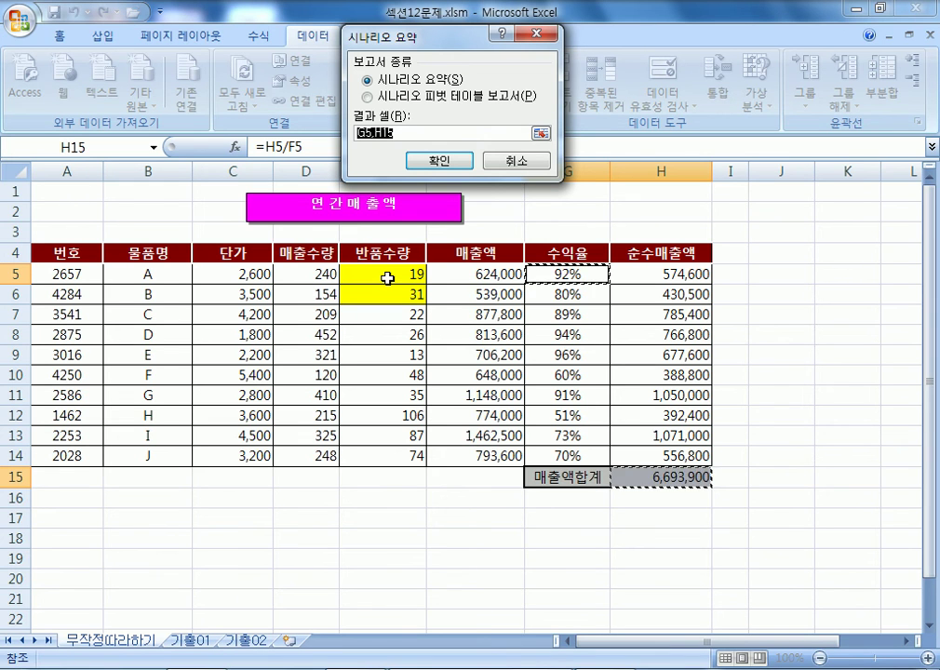
left_click(668, 478)
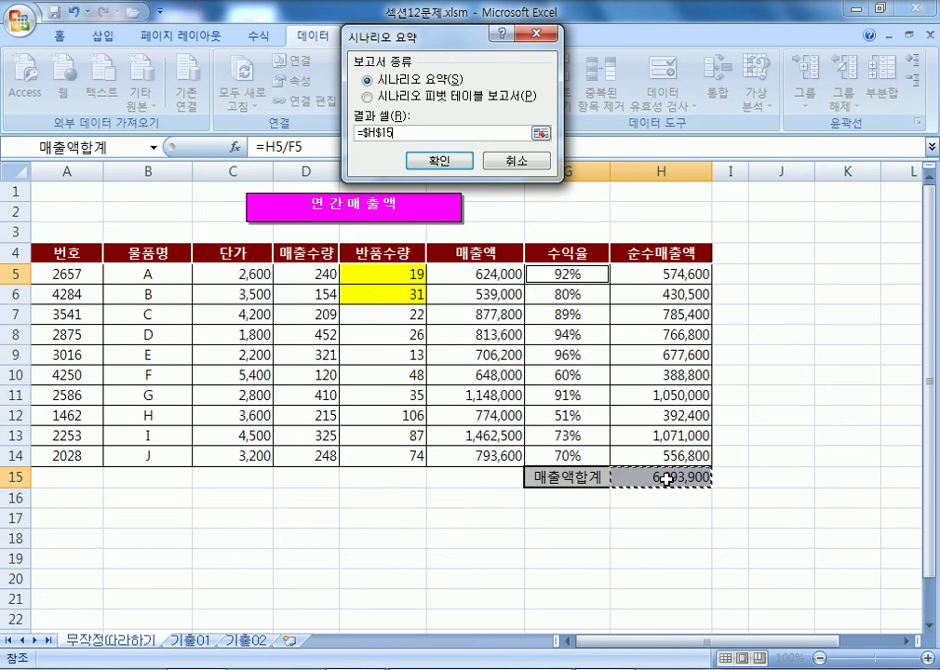
left_click(578, 273)
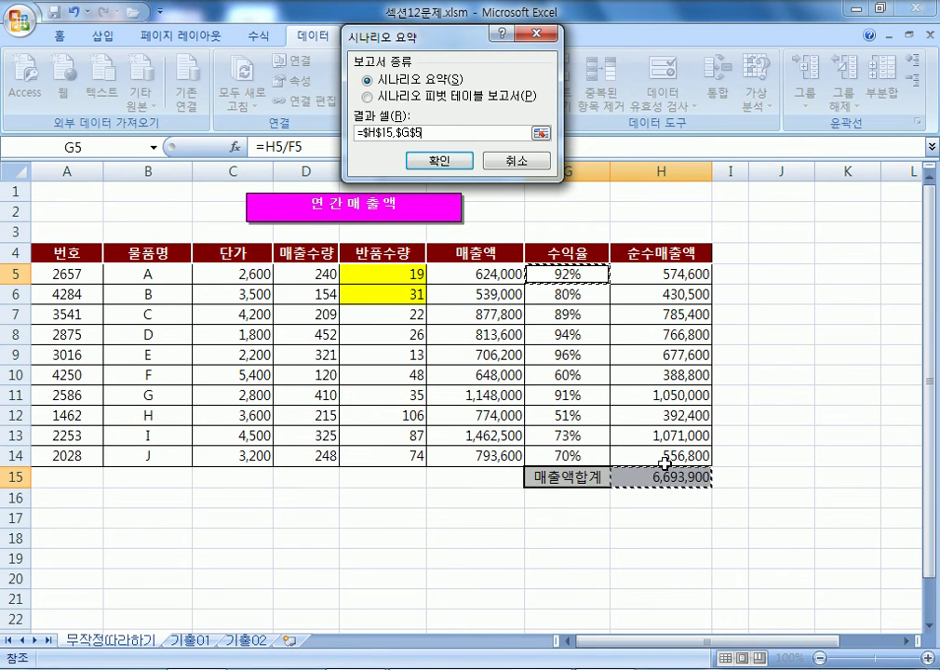
Step: Clear the result cells entry in the scenario summary and set only the sales total H15
left_click(439, 133)
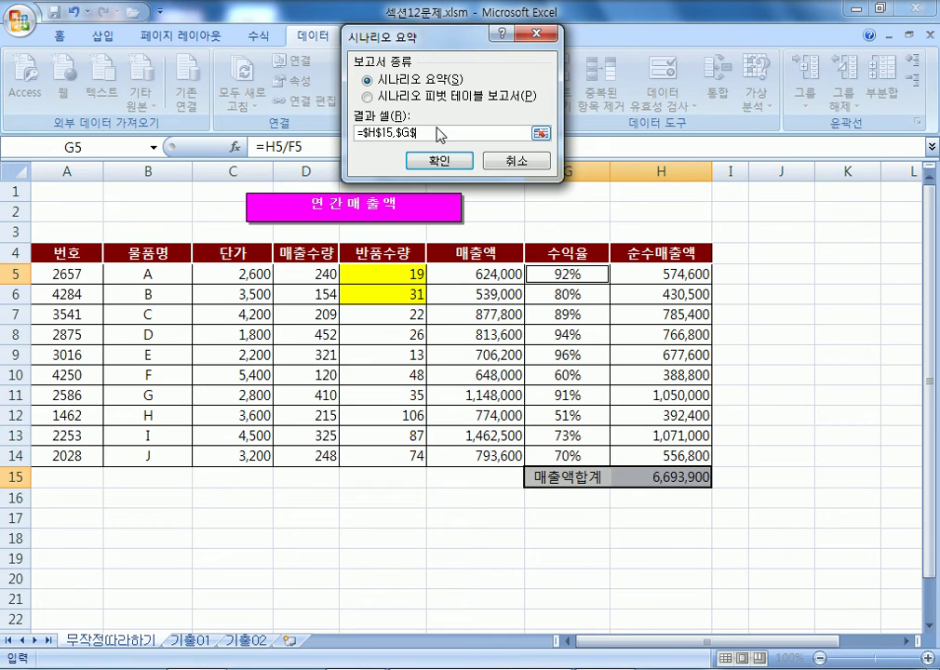
key("BackSpace")
key("BackSpace")
key("BackSpace")
key("BackSpace")
key("BackSpace")
key("BackSpace")
key("BackSpace")
key("BackSpace")
key("BackSpace")
key("BackSpace")
key("BackSpace")
left_click(684, 479)
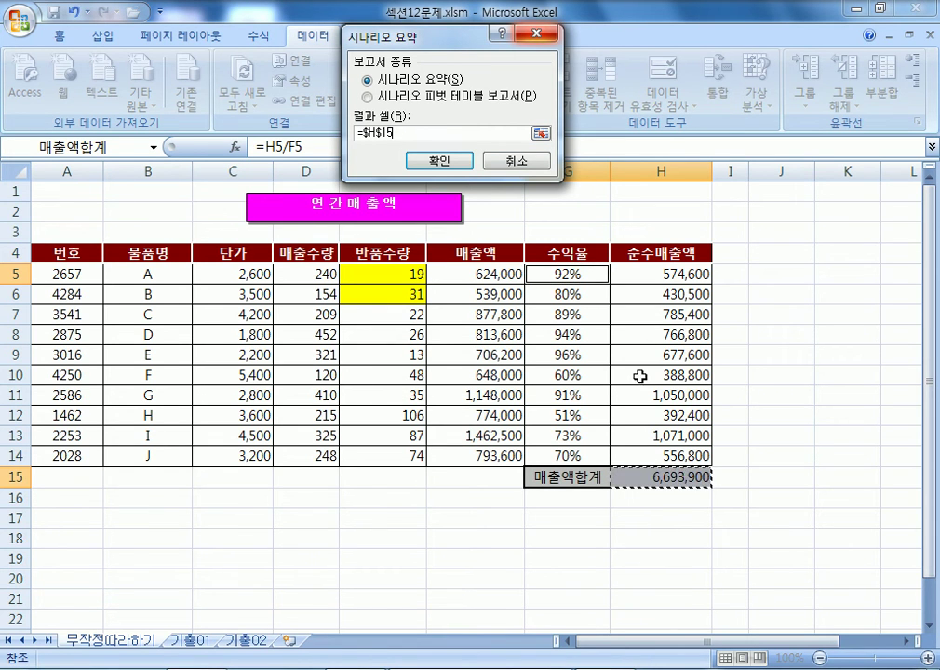
Step: Generate the scenario summary report for H15 and review its current-value column alongside the Notepad notes
left_click(472, 166)
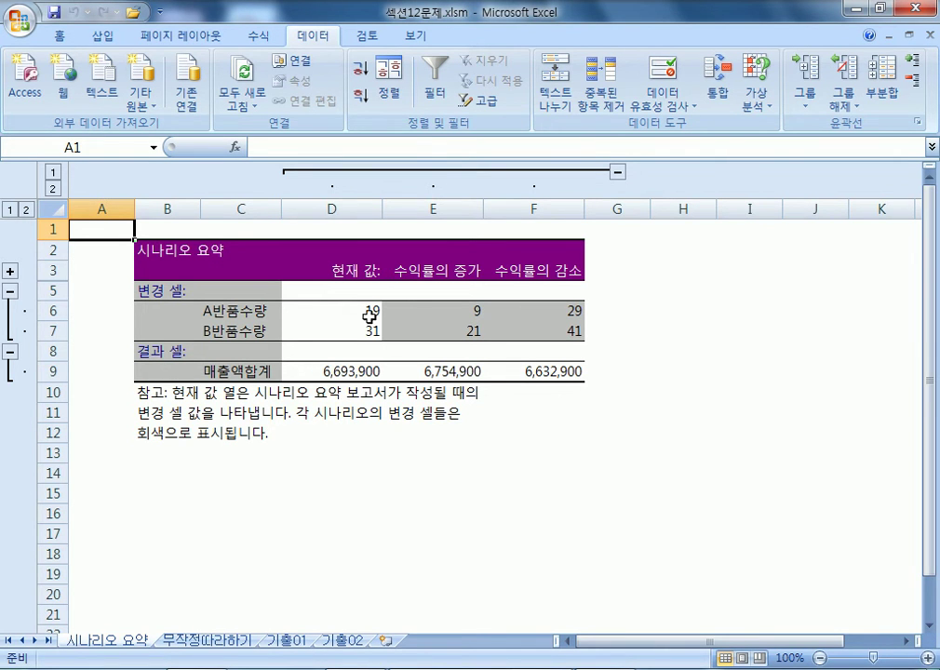
left_click(354, 202)
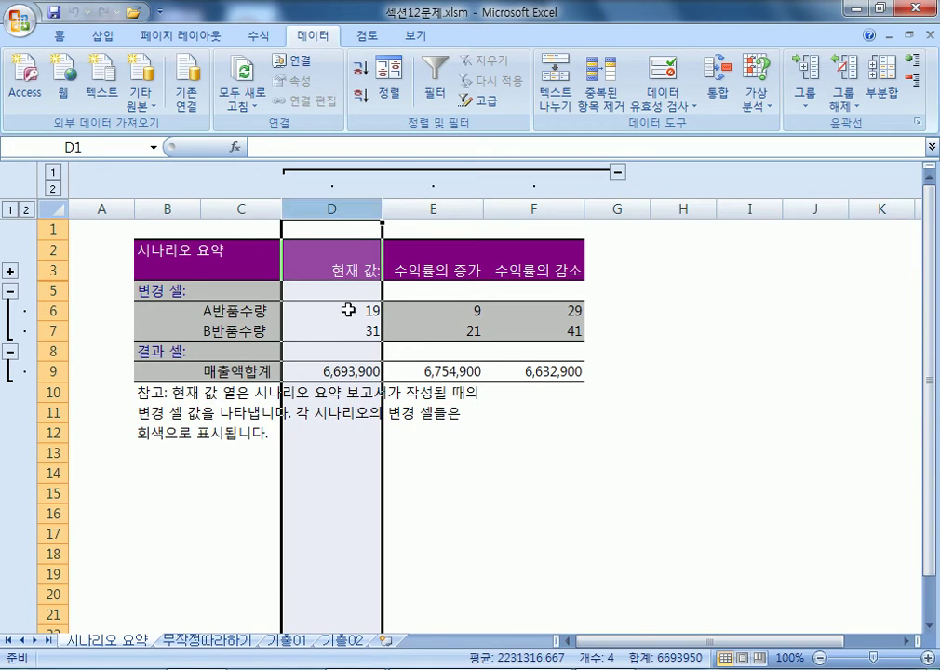
left_click(351, 310)
left_click(354, 333)
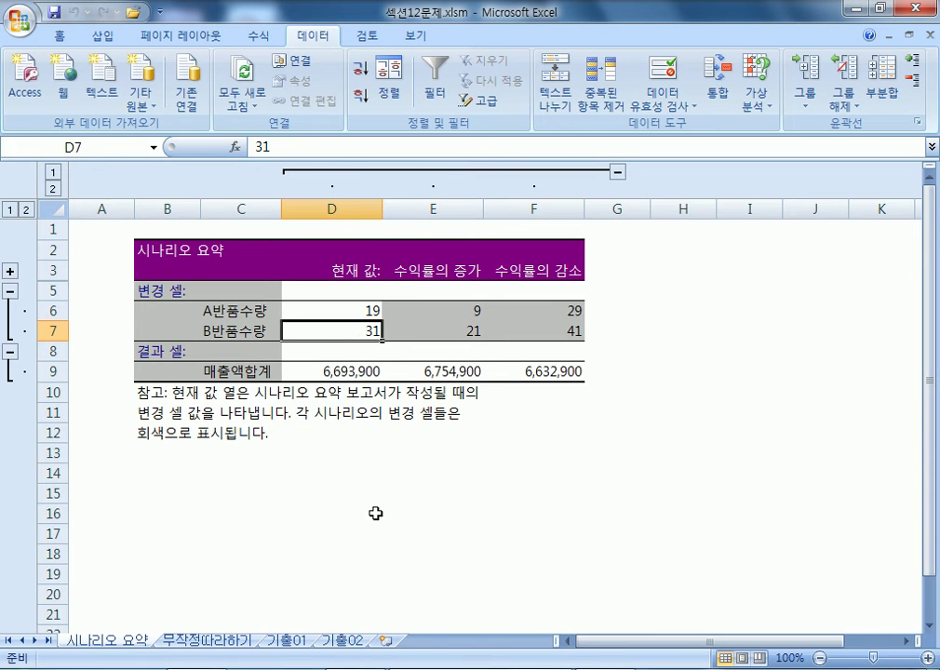
key("alt+Tab")
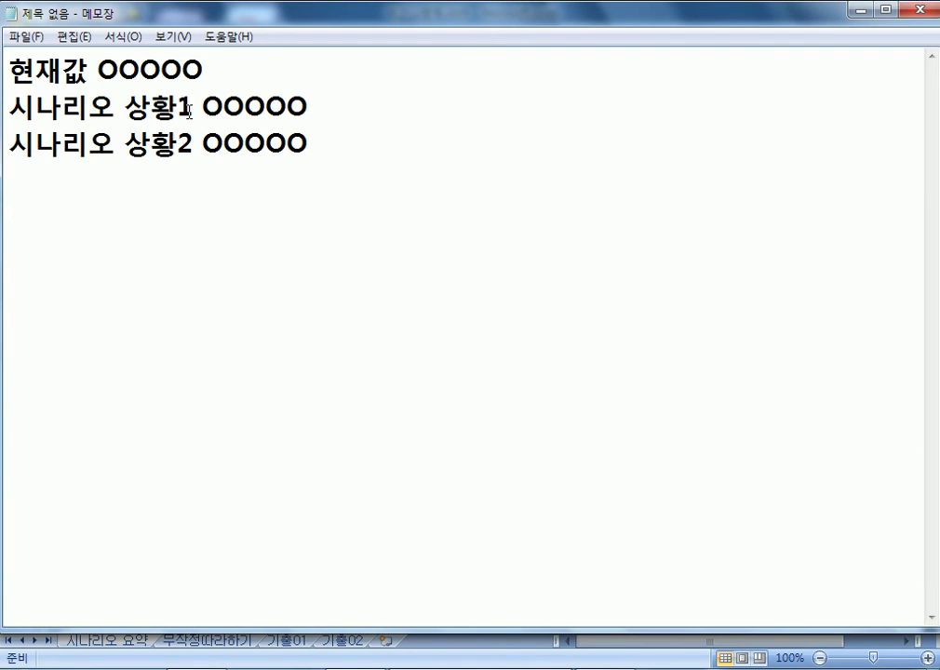
key("alt+Tab")
Step: Review the changing-cell values and sales totals of 수익률의 증가 and 수익률의 감소, checking them against the Notepad notes
left_click(412, 270)
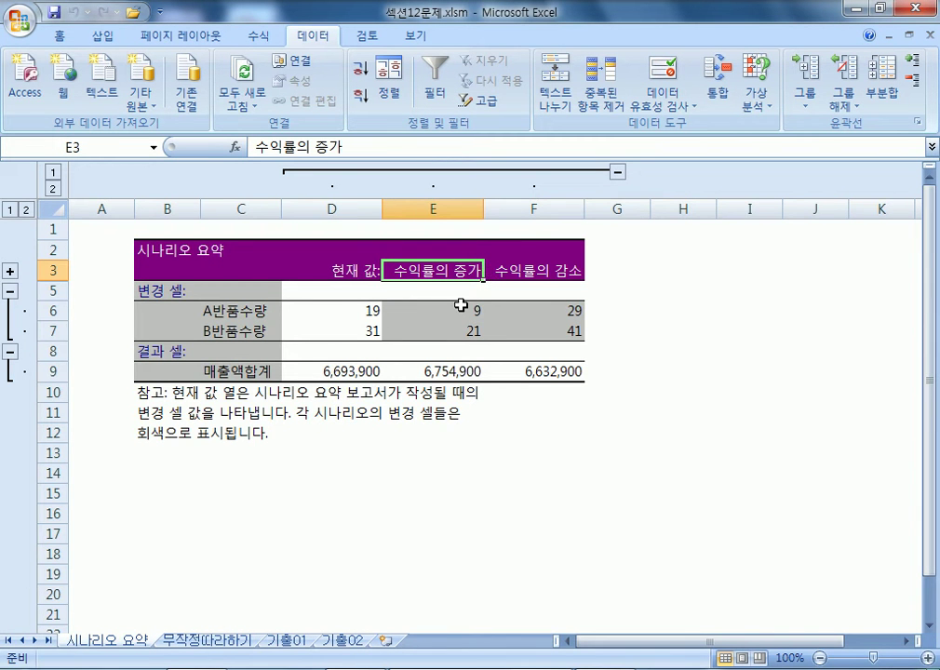
left_click_drag(461, 307, 457, 331)
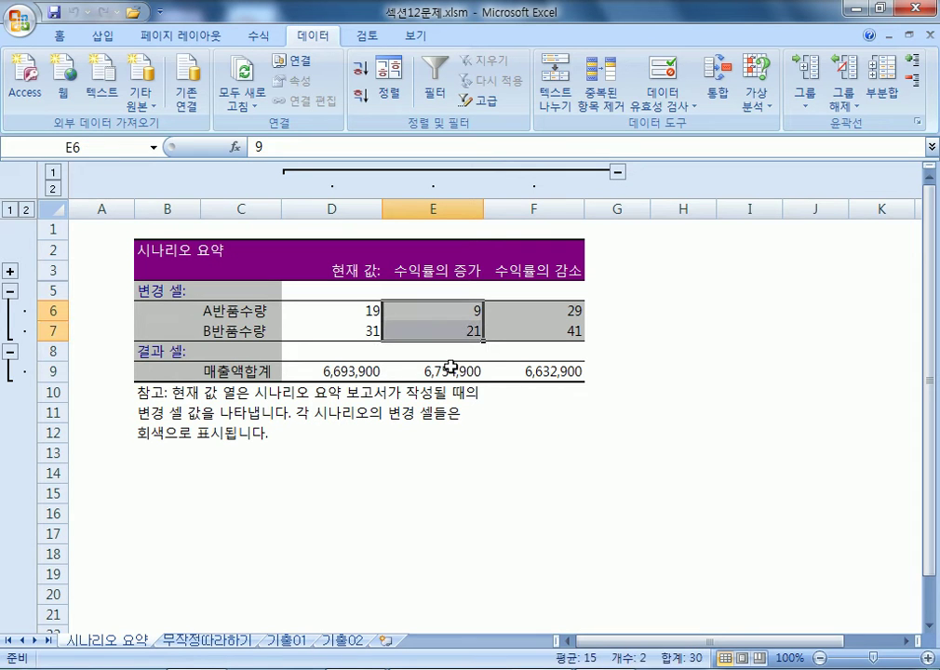
left_click(457, 370)
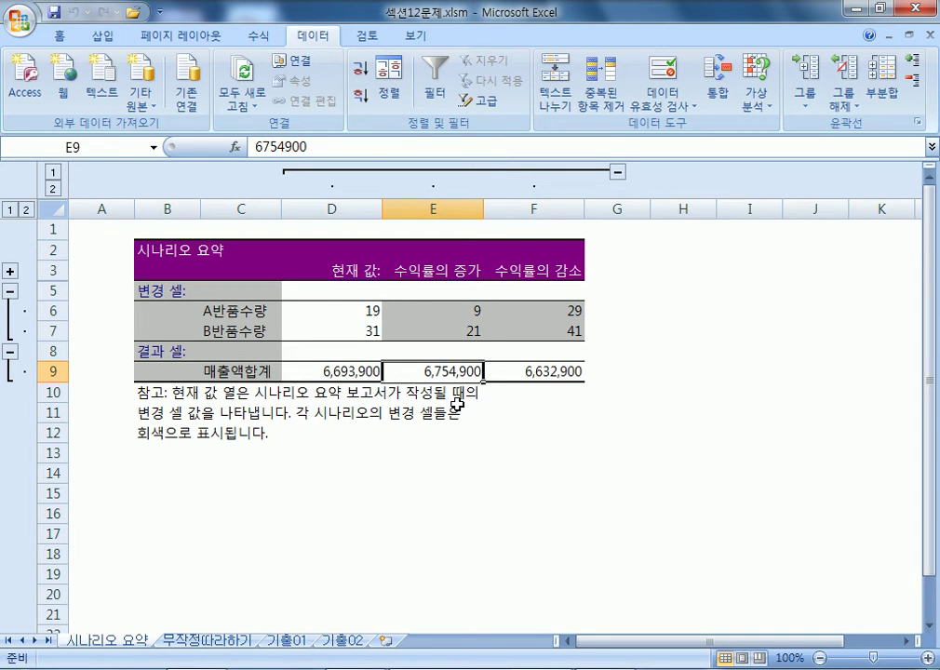
key("alt+Tab")
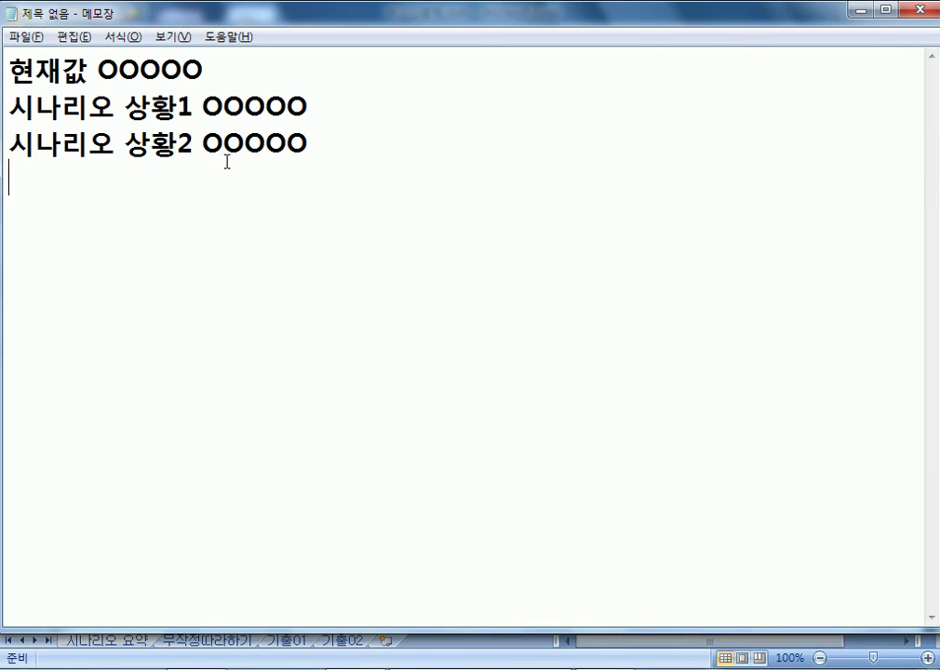
key("alt+Tab")
left_click(548, 274)
left_click_drag(554, 310, 556, 332)
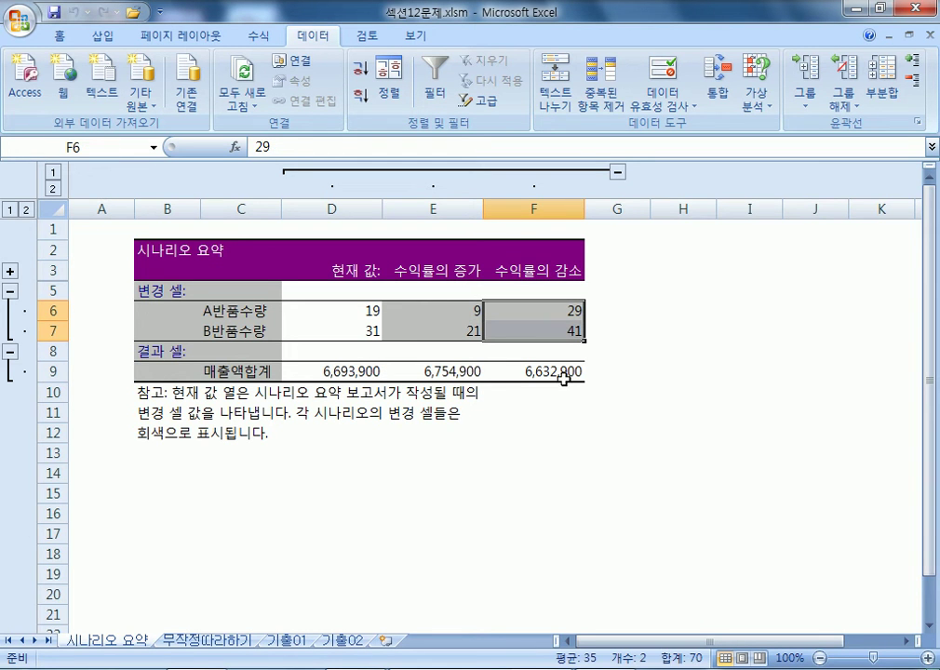
left_click(561, 373)
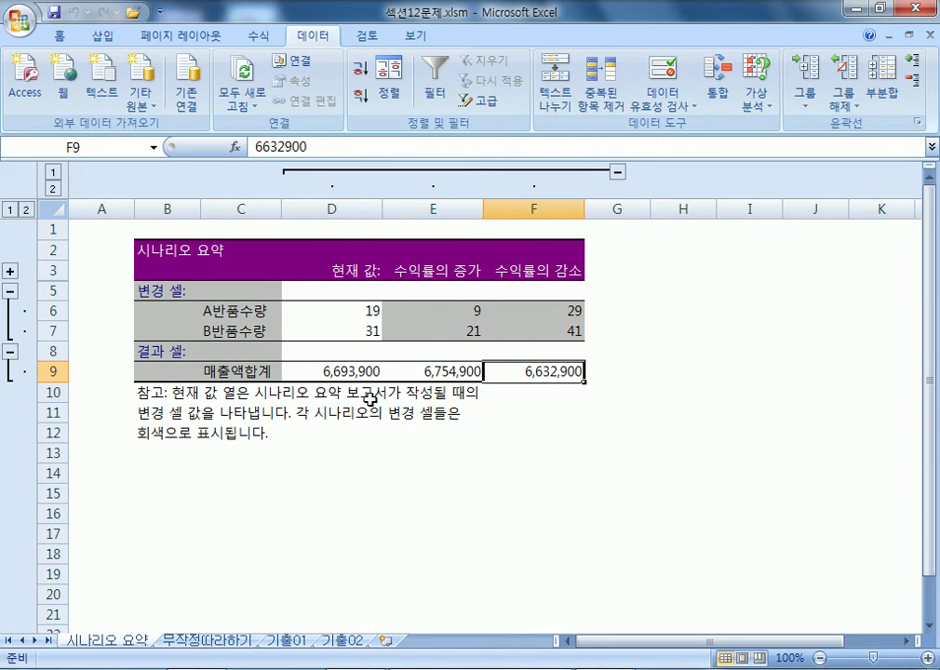
Step: Compare the current values in column D of the summary with the scenario values in columns E and F
left_click_drag(331, 270, 562, 324)
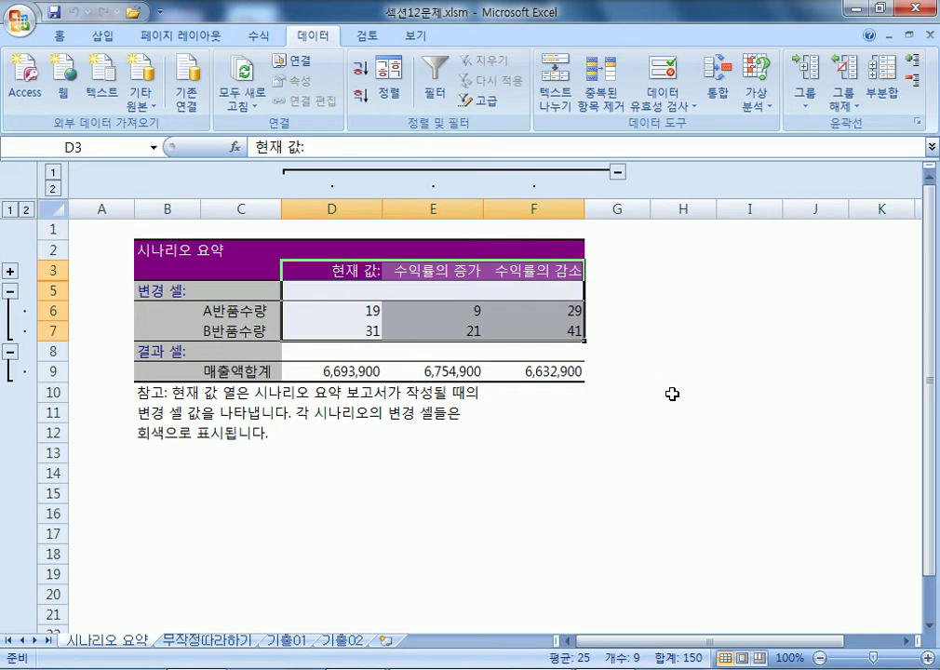
left_click(672, 394)
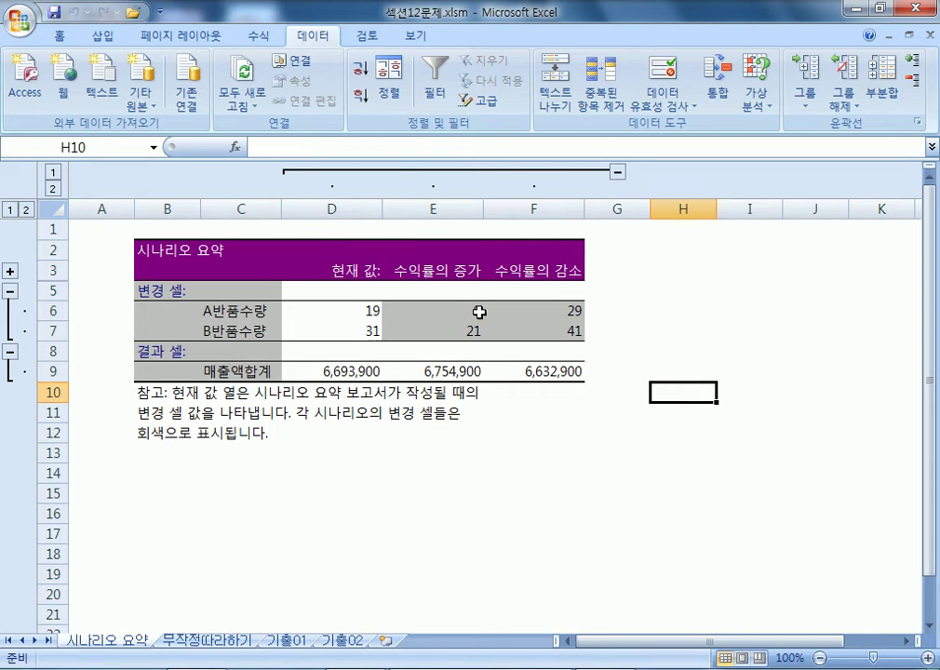
left_click(345, 205)
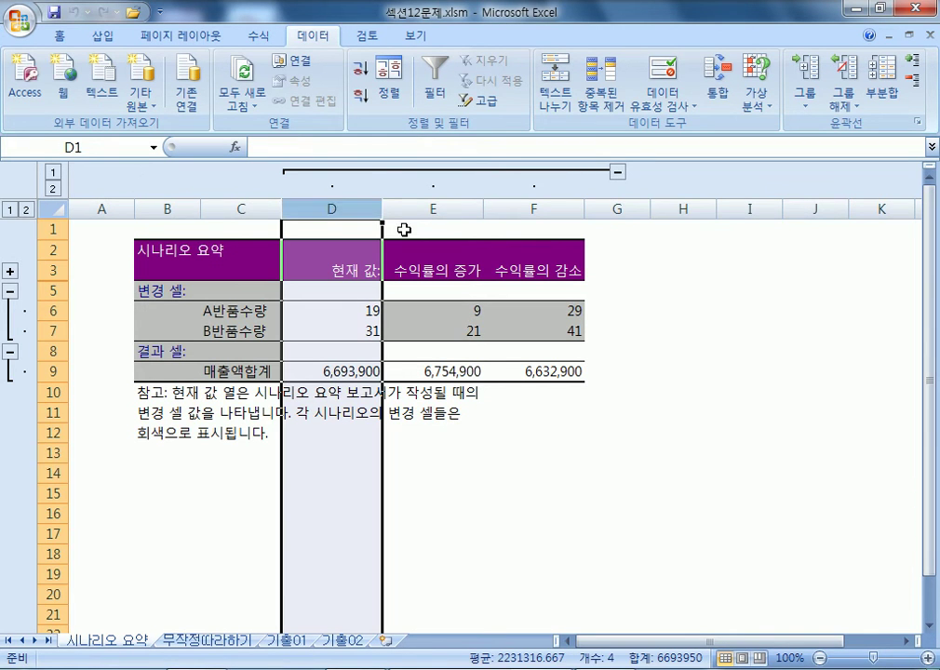
left_click_drag(435, 207, 536, 208)
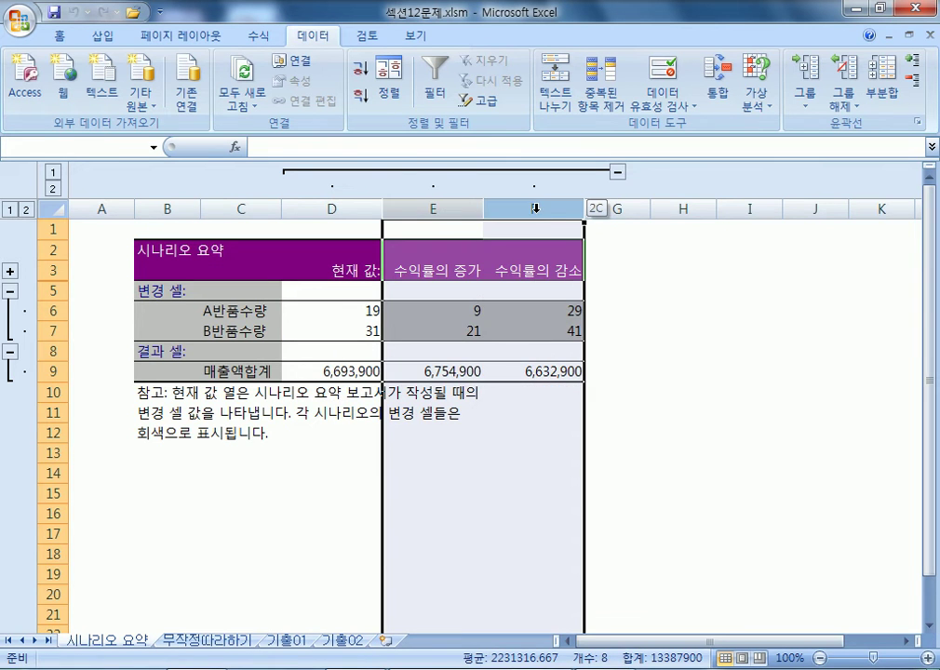
left_click(682, 430)
left_click_drag(475, 311, 551, 329)
left_click(345, 312)
left_click_drag(345, 312, 349, 325)
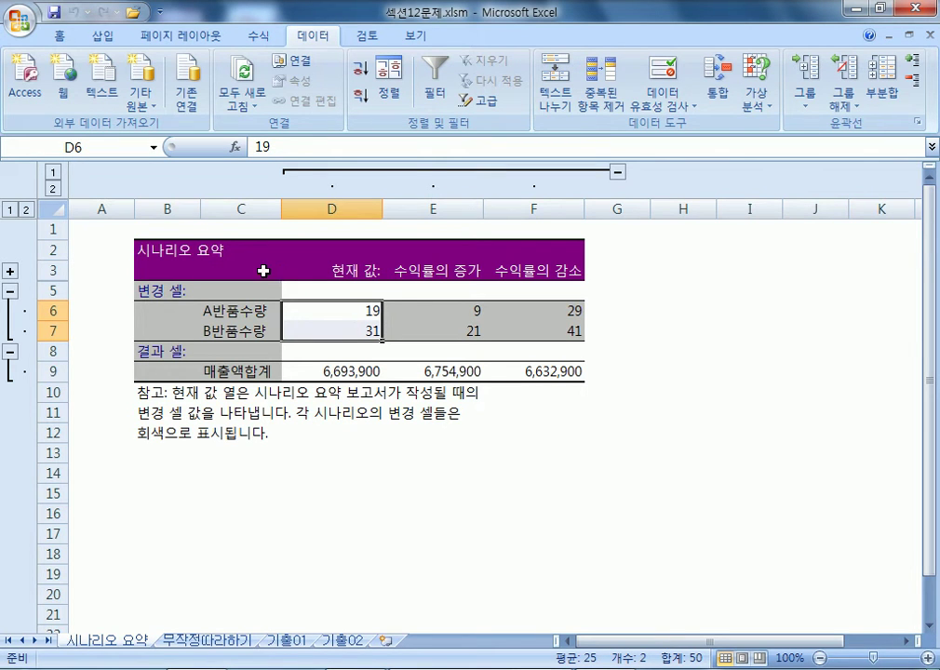
left_click_drag(345, 208, 532, 203)
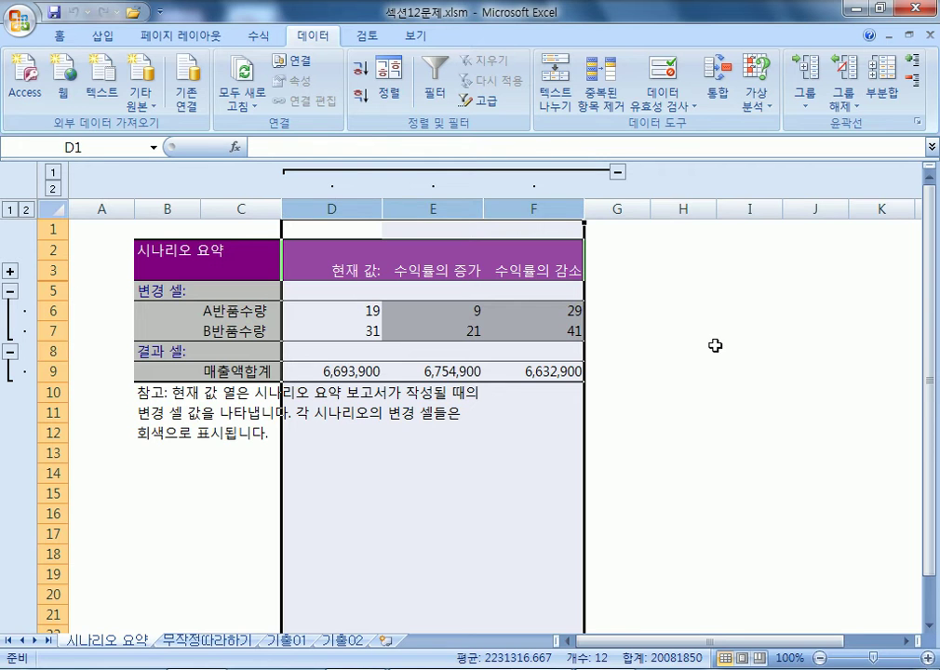
left_click(661, 347)
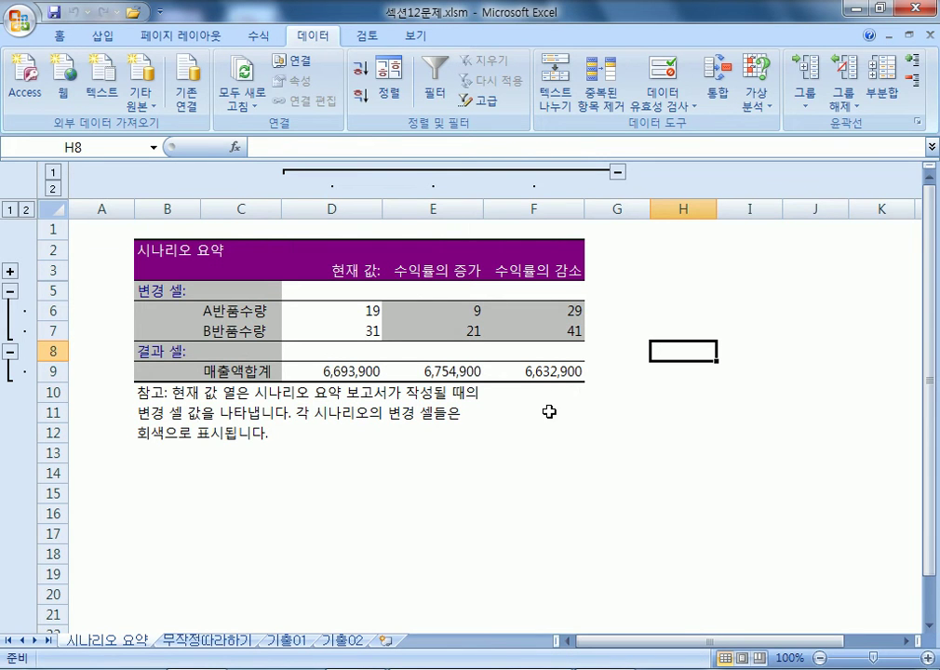
Step: Compare the source sheet 무작정따라하기 with the 시나리오 요약 sheet in a reduced window, then restore the full-size window
left_click(210, 642)
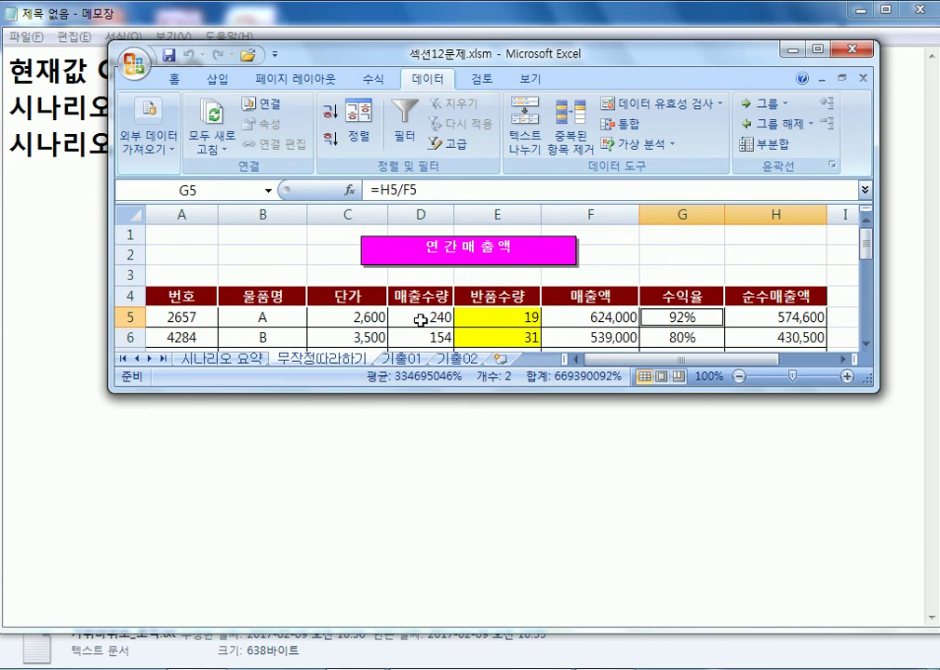
double_click(696, 9)
scroll(391, 321, "down", 3)
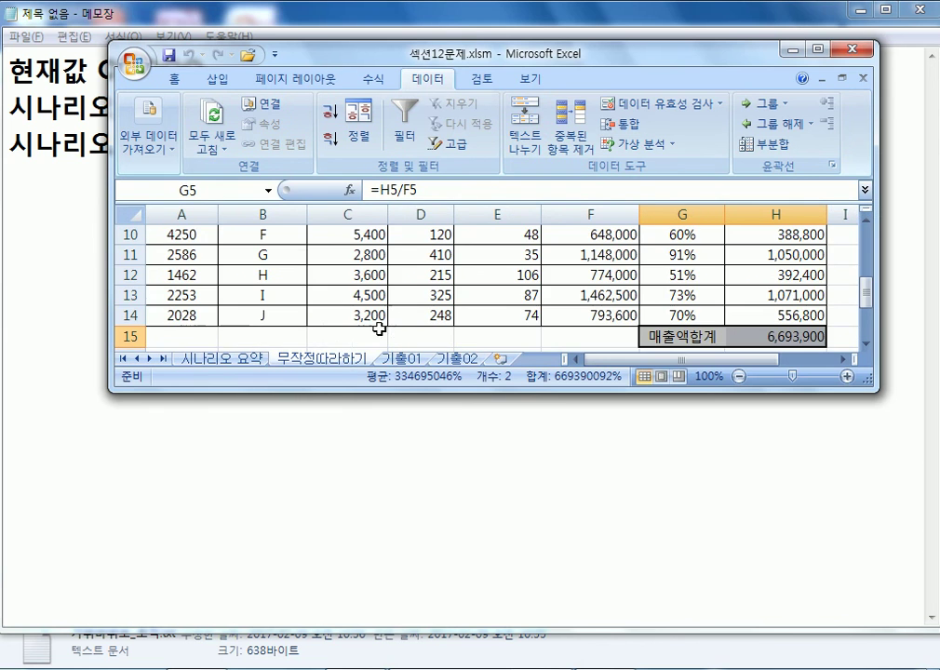
left_click(249, 360)
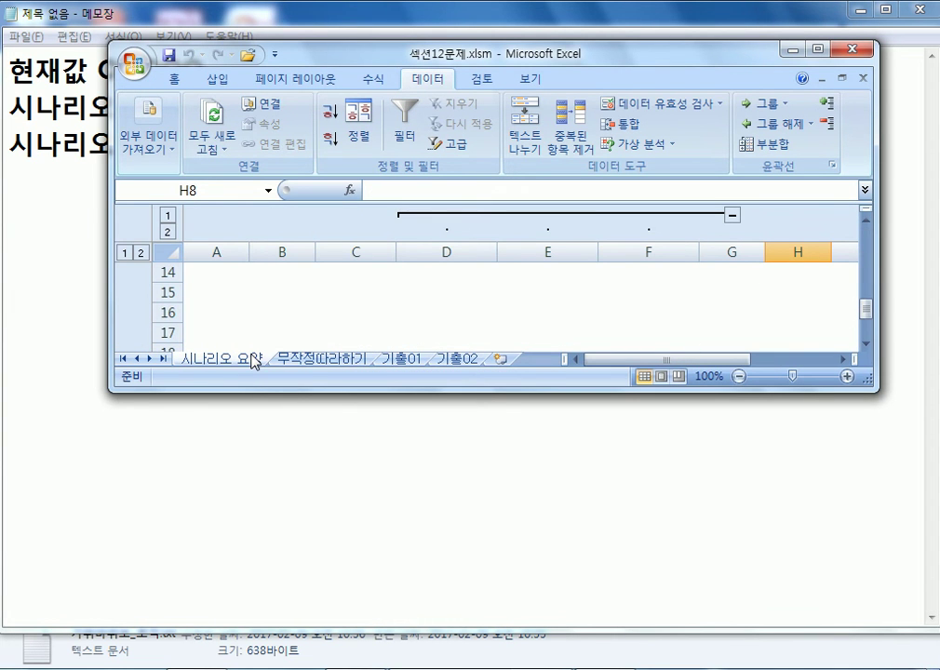
left_click(311, 361)
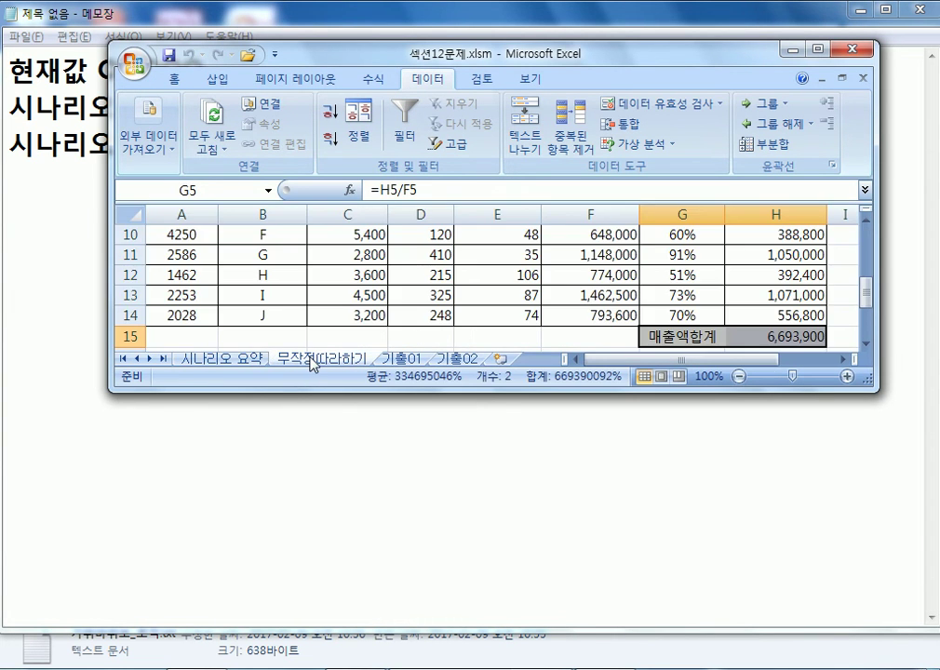
left_click(235, 361)
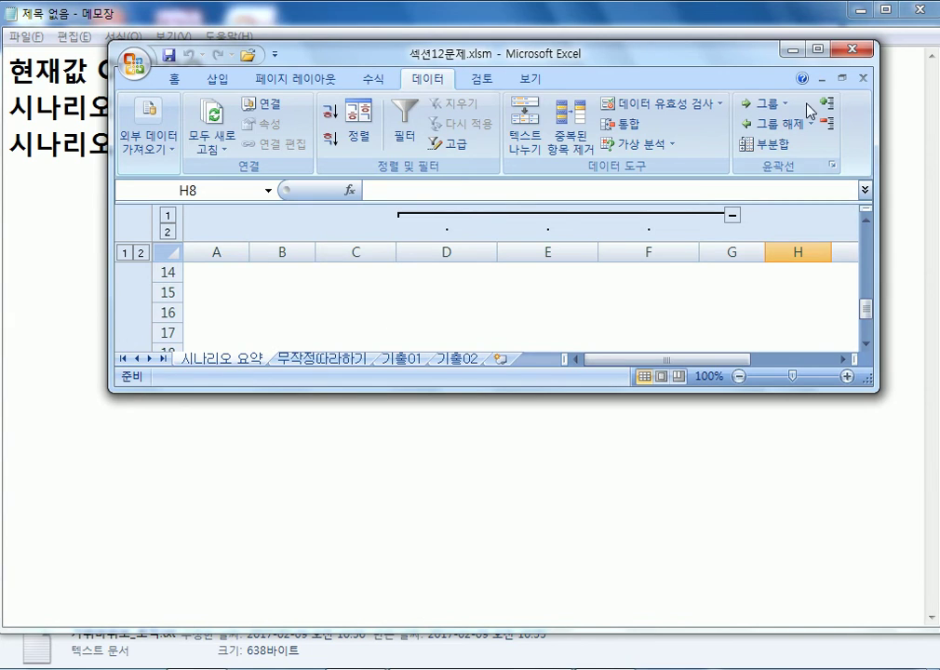
left_click(819, 49)
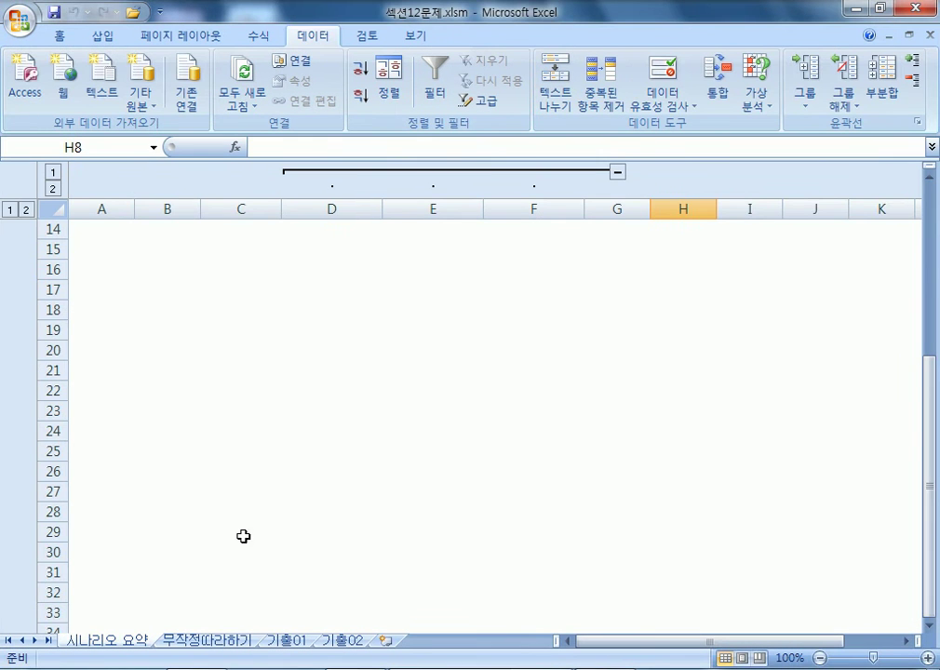
Step: Go to sheet 기출01 and examine the annual interest rate in C5 and the maturity amount formula in C7
left_click(279, 639)
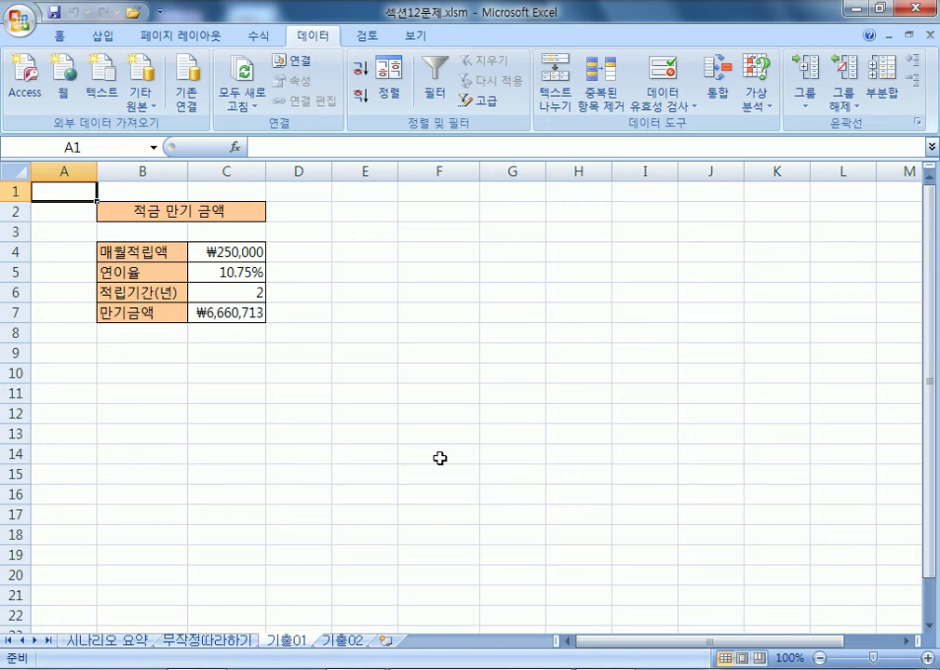
left_click(225, 278)
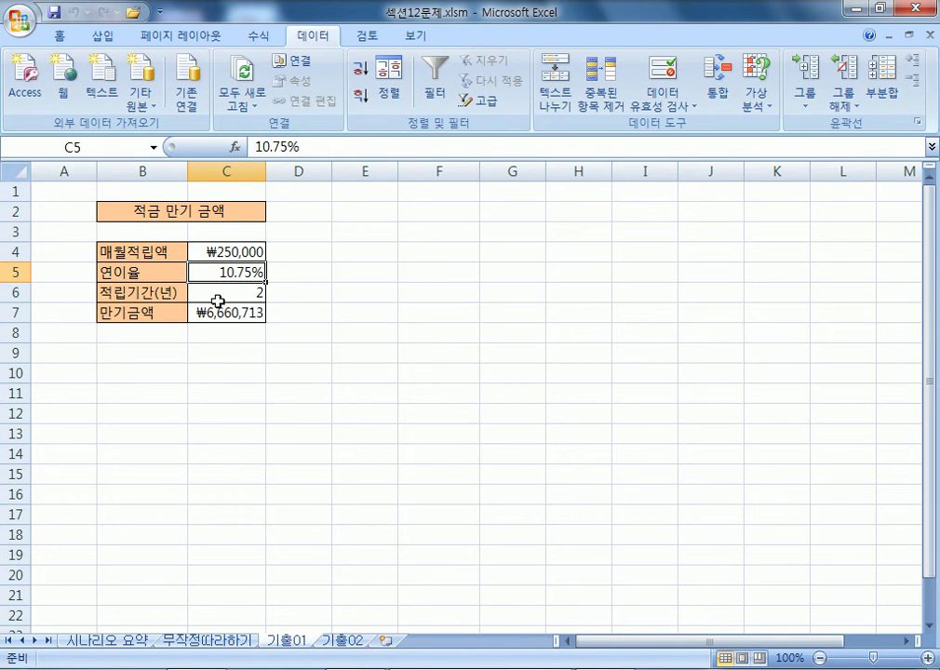
left_click(217, 311)
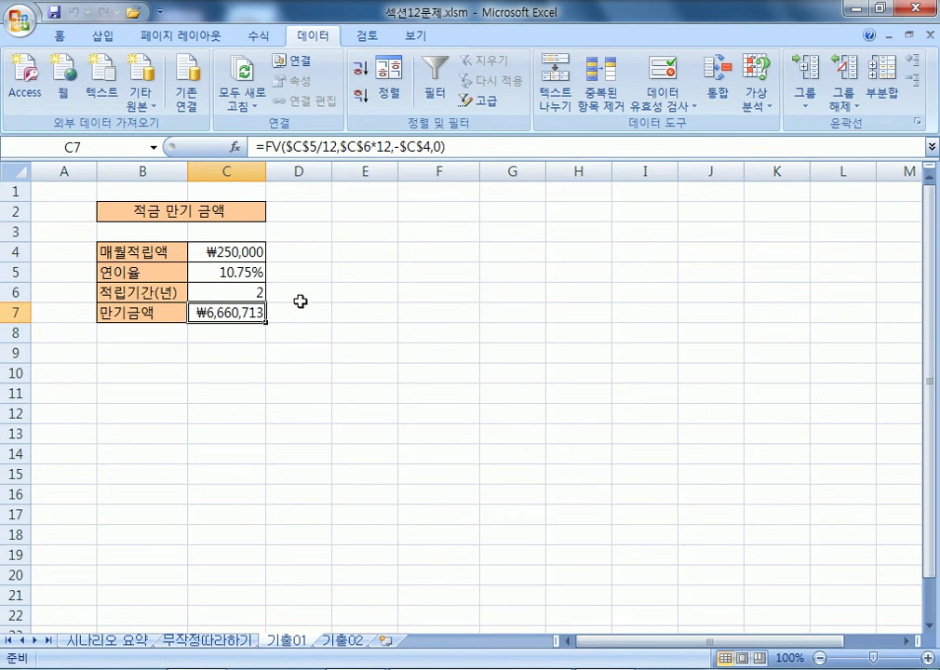
Step: Fill the annual interest rate cell C5 with yellow
left_click(226, 272)
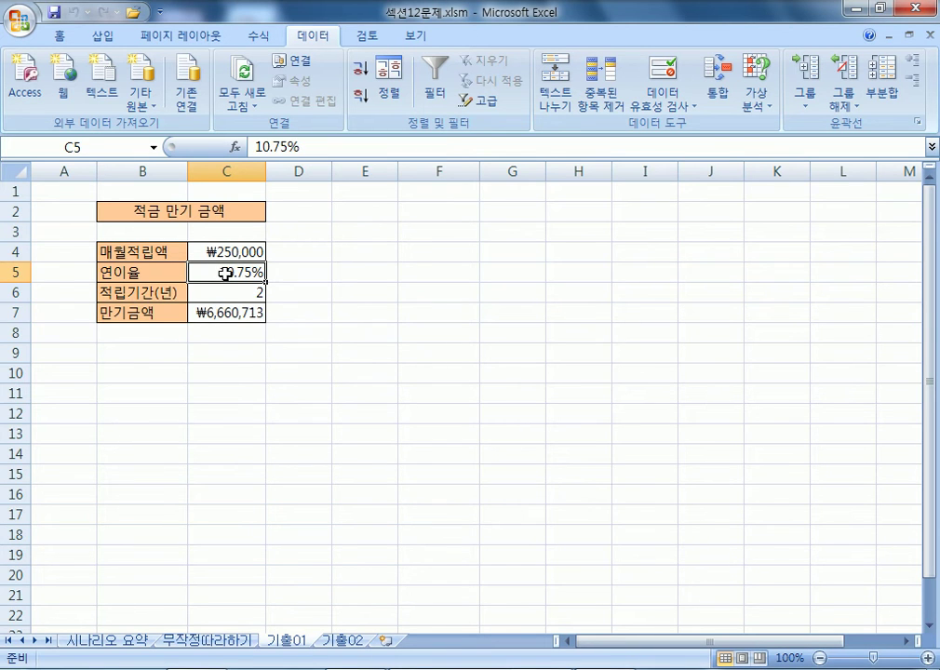
left_click(58, 35)
left_click(209, 96)
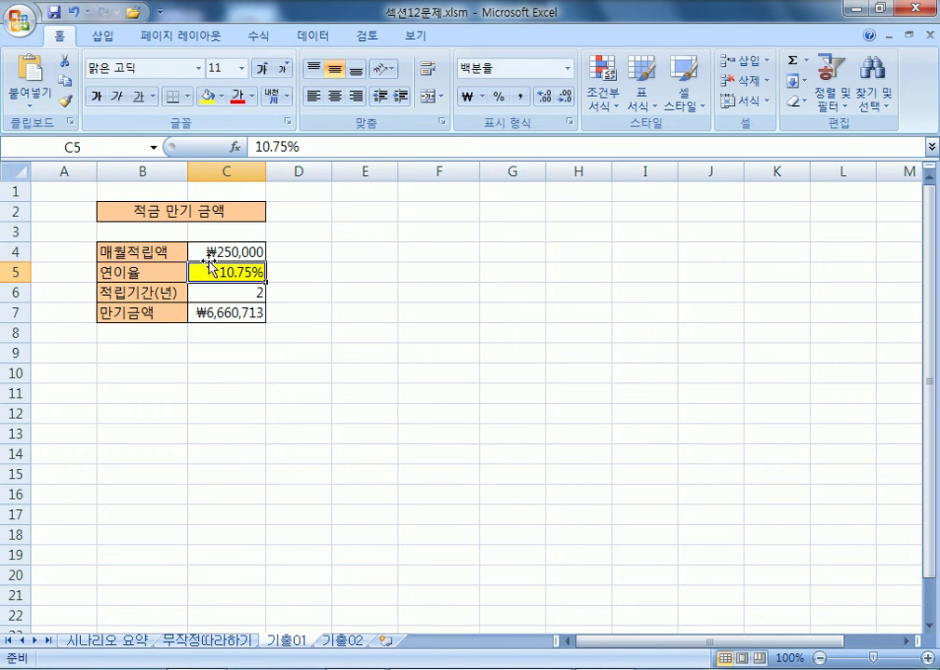
Step: Name the annual interest rate cell C5 이율
left_click(107, 147)
type("ㅇldn")
key("BackSpace")
key("BackSpace")
key("BackSpace")
key("BackSpace")
type("이율")
key("Return")
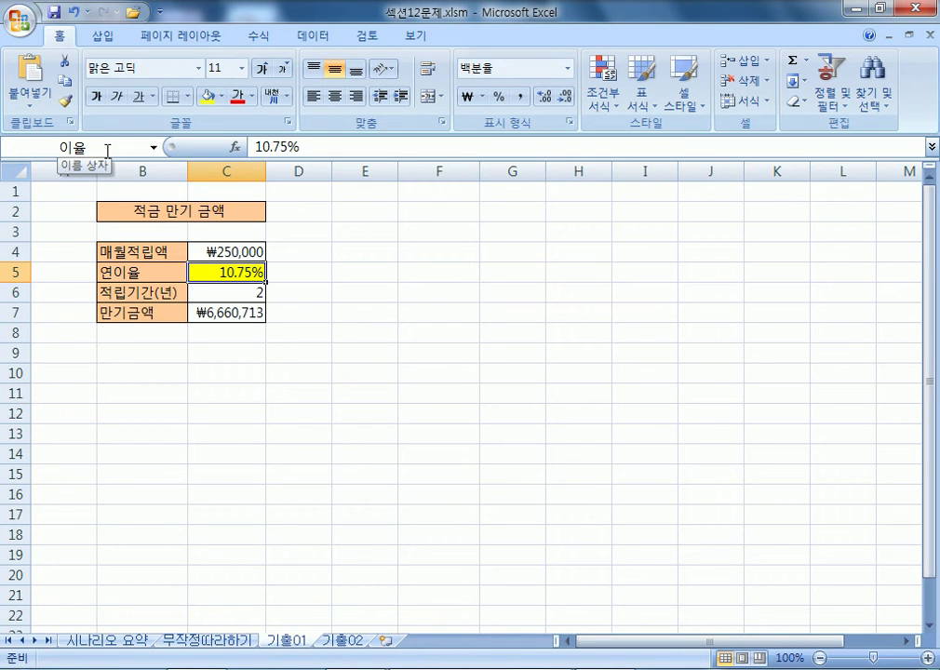
Step: Name the maturity amount cell C7 만기금액
left_click(210, 316)
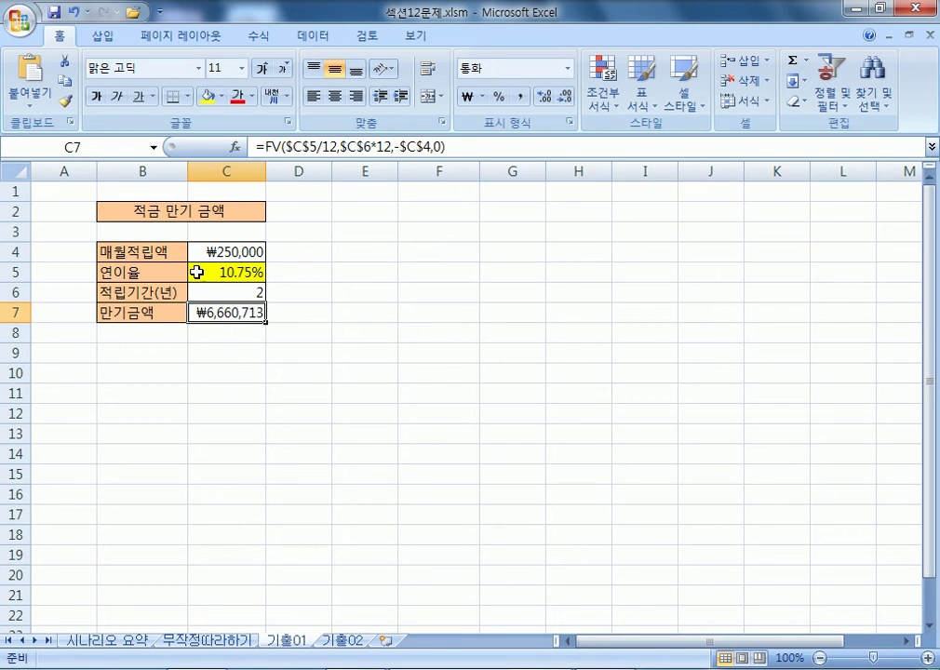
left_click(90, 149)
type("만ㄱ")
type("기금액")
key("Return")
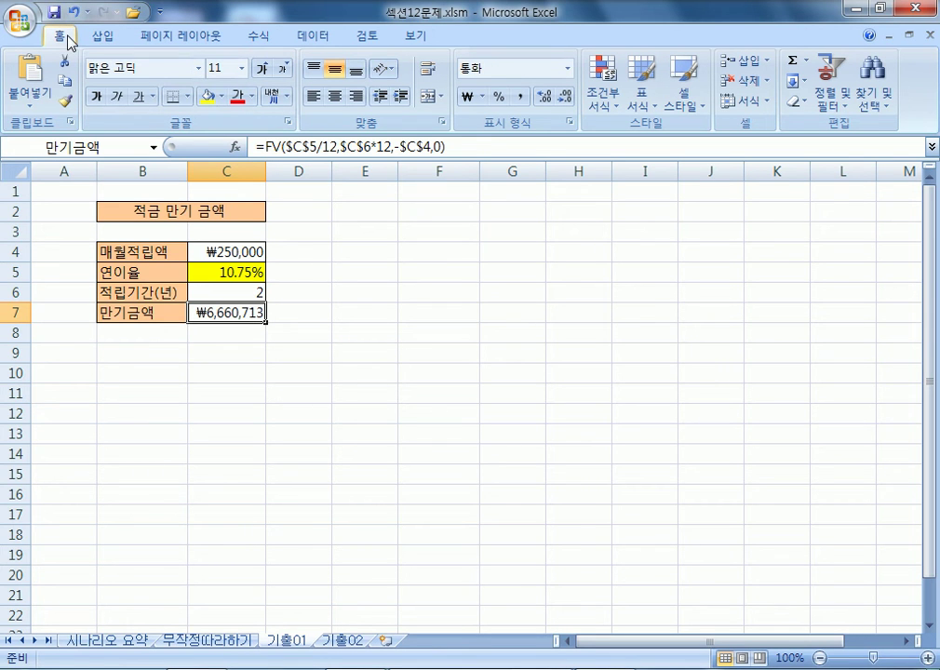
Step: Check the name of C5, and on sheet 무작정따라하기 review the changing cells E5:E6 and the name of E5
left_click(211, 271)
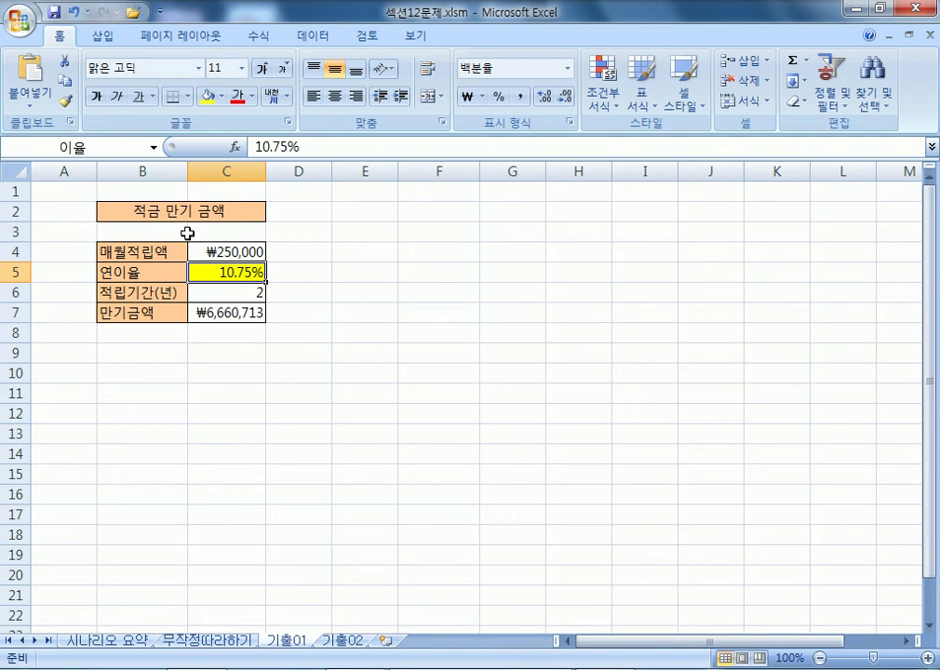
left_click(196, 642)
scroll(332, 323, "up", 3)
left_click_drag(390, 272, 389, 288)
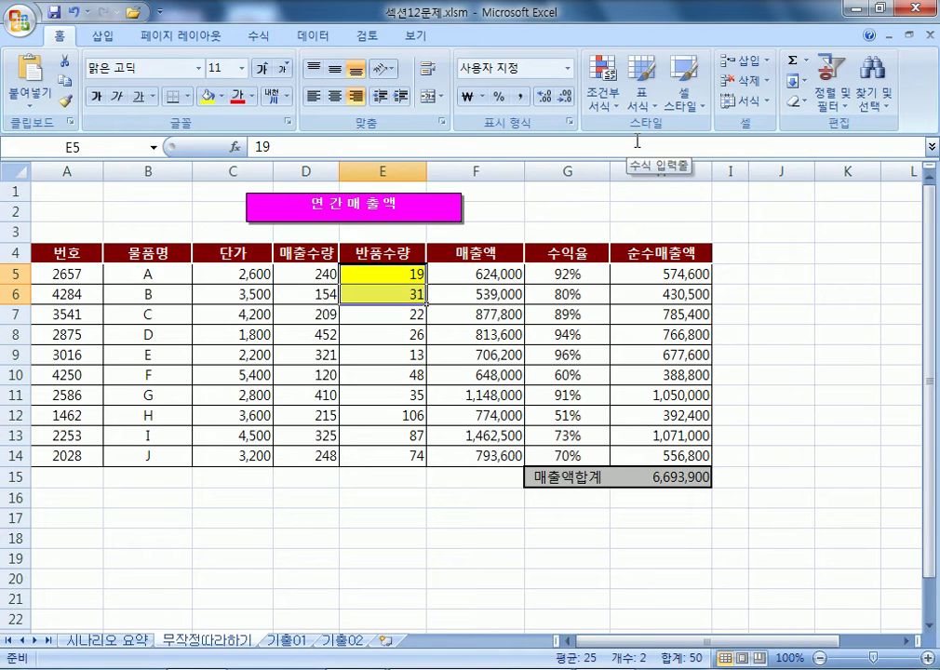
left_click(786, 235)
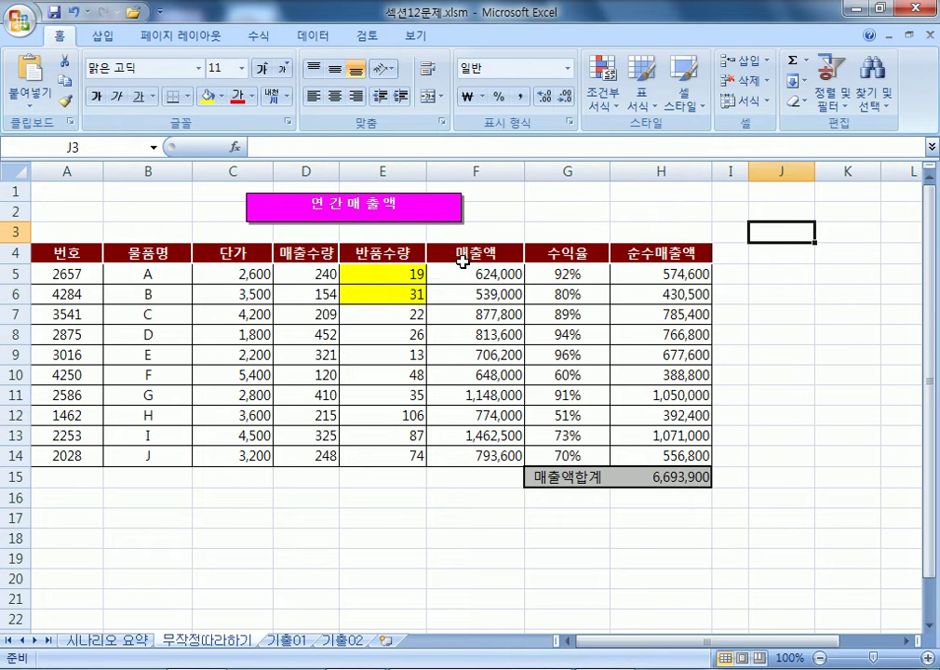
left_click(398, 275)
mouse_move(398, 275)
left_mouse_down()
mouse_move(395, 294)
mouse_move(386, 276)
left_mouse_up()
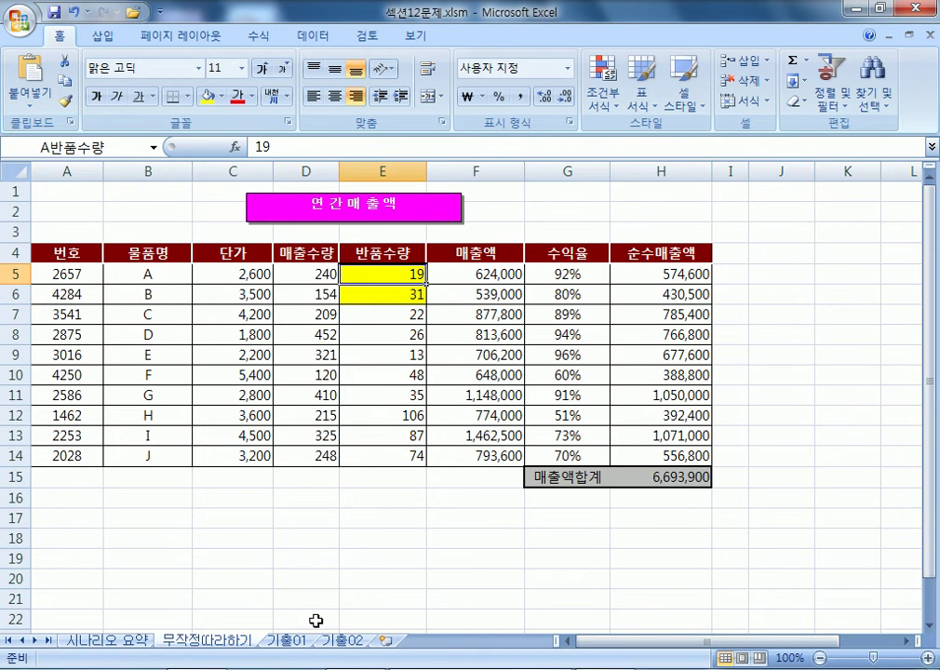
Step: On sheet 기출01, add a scenario named 이율10% in the Scenario Manager
left_click(286, 642)
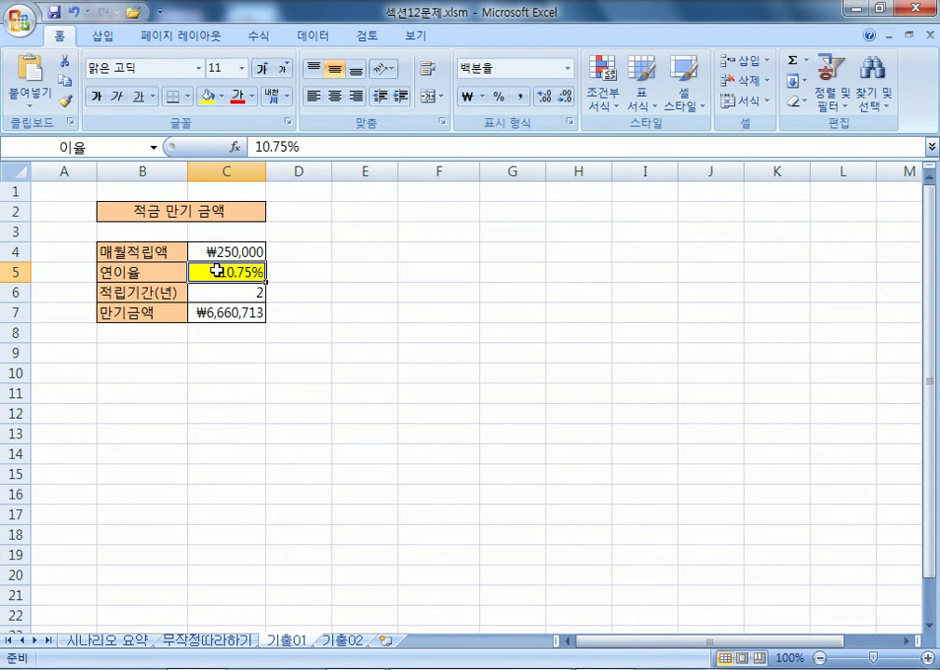
left_click(326, 36)
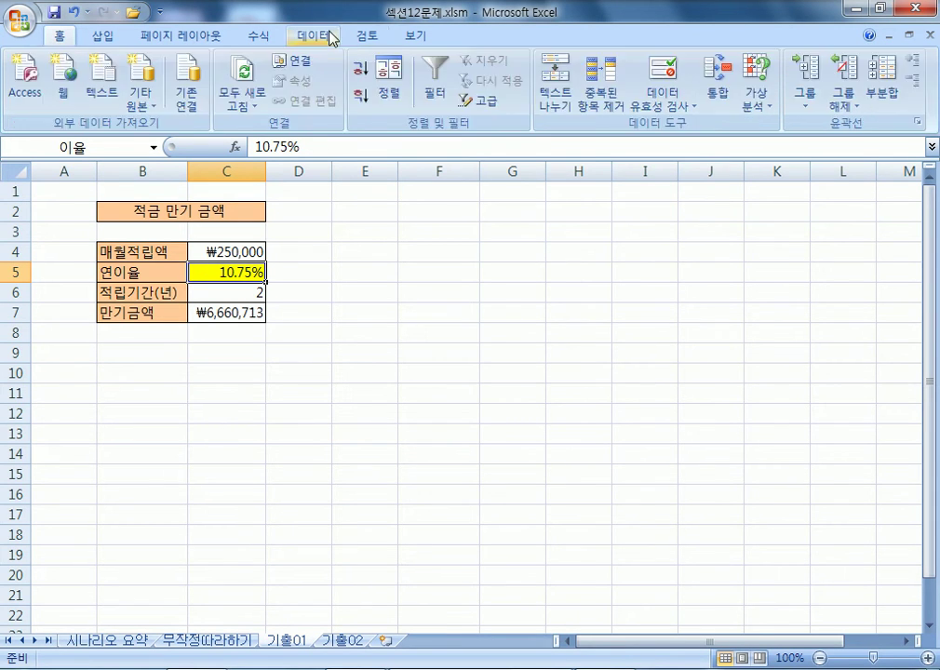
left_click(761, 98)
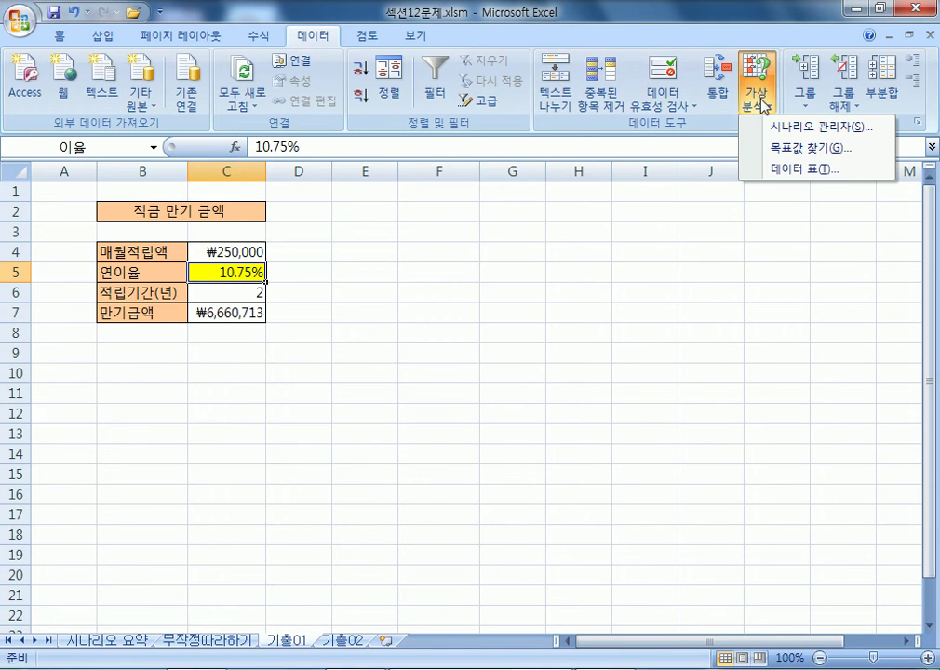
left_click(790, 128)
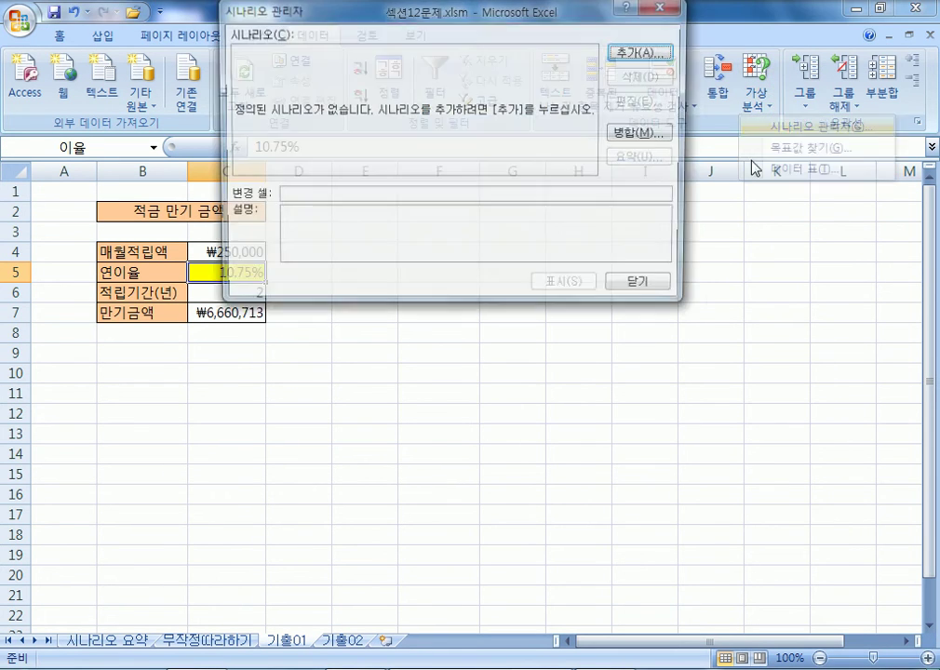
left_click_drag(430, 18, 437, 115)
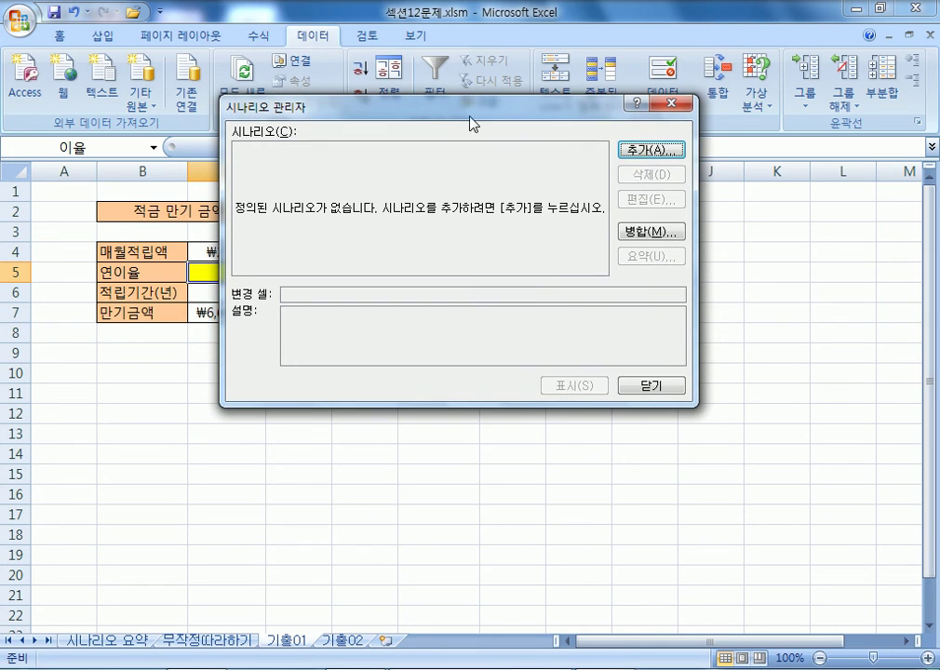
left_click(642, 151)
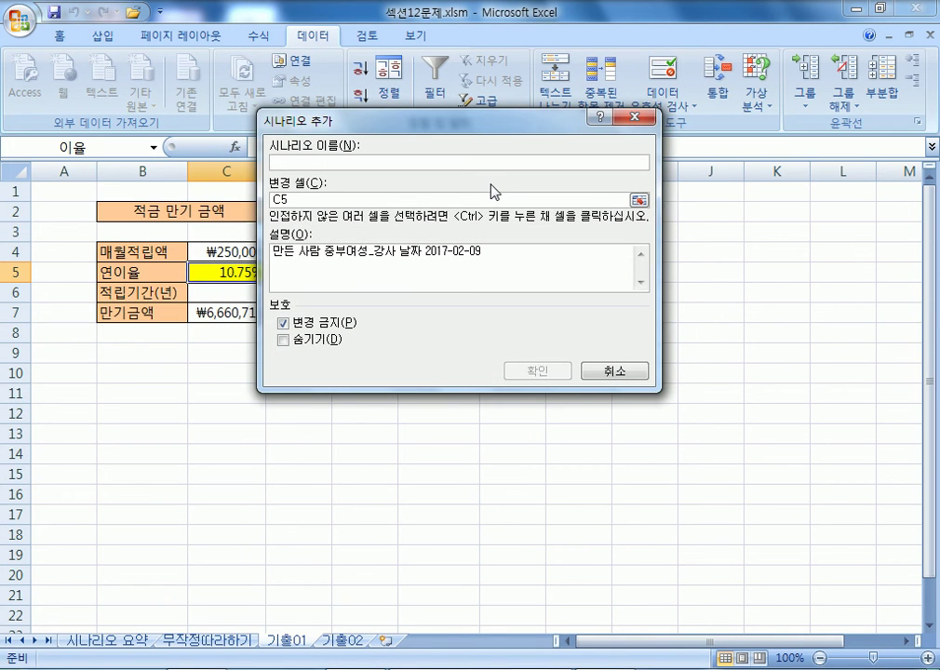
type("이율10%")
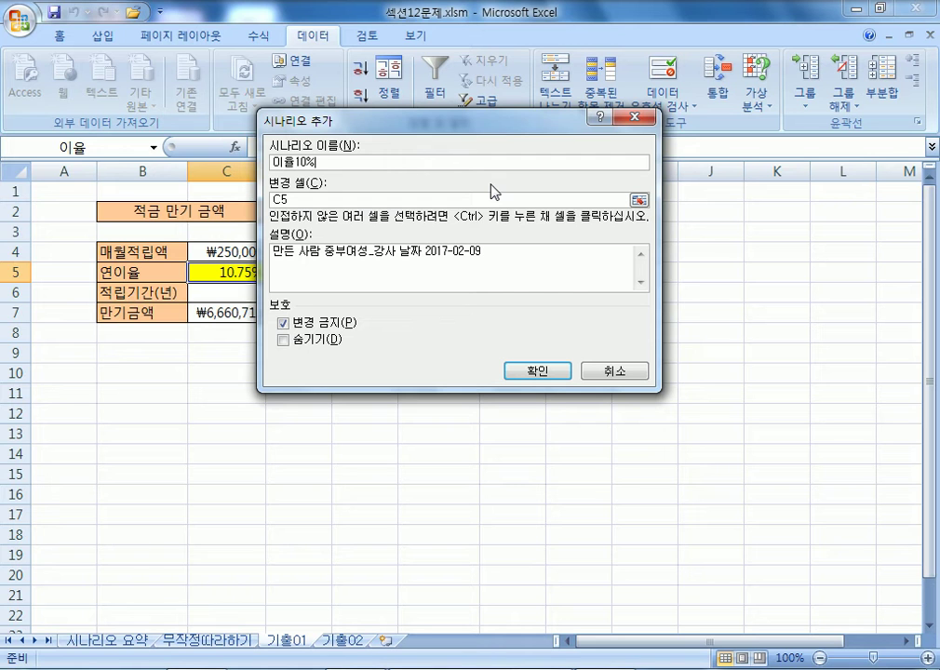
Step: Use C5 as the changing cell of scenario 이율10%, set 이율 to 10%, and continue to another new scenario
left_click_drag(469, 124, 566, 148)
double_click(373, 215)
left_click(265, 275)
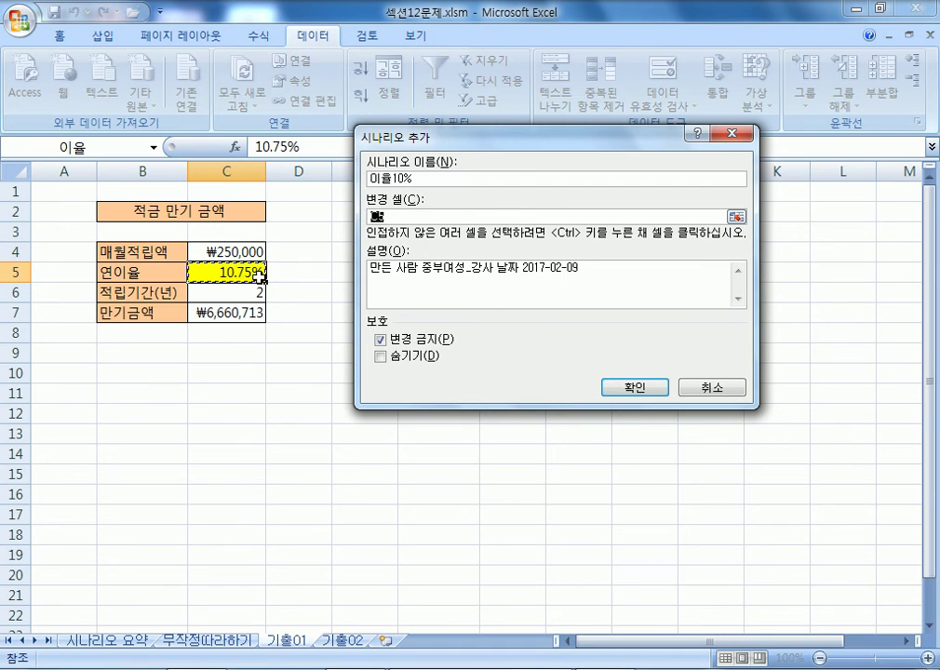
left_click(410, 213)
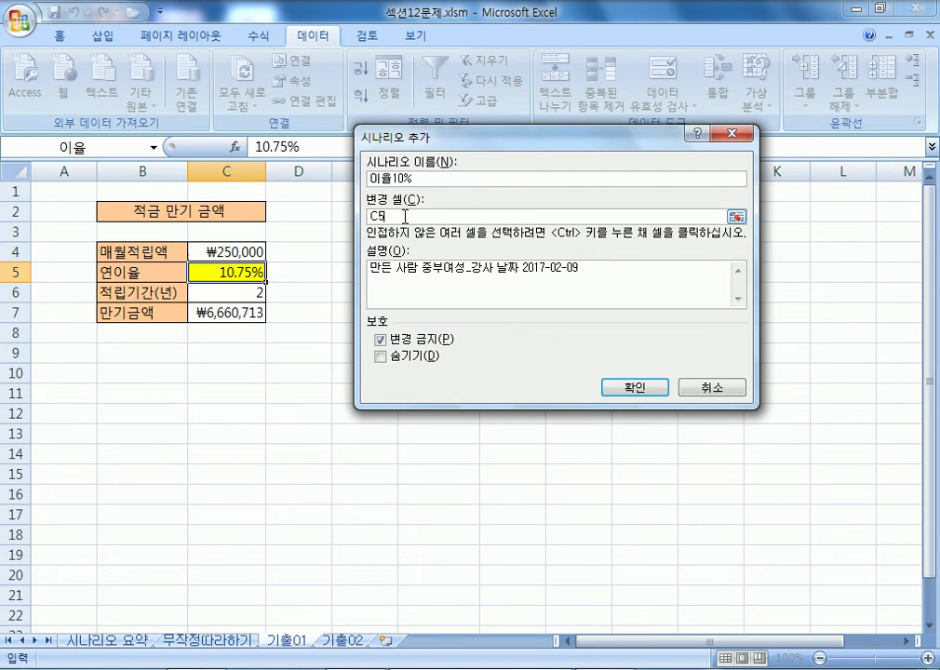
left_click(649, 388)
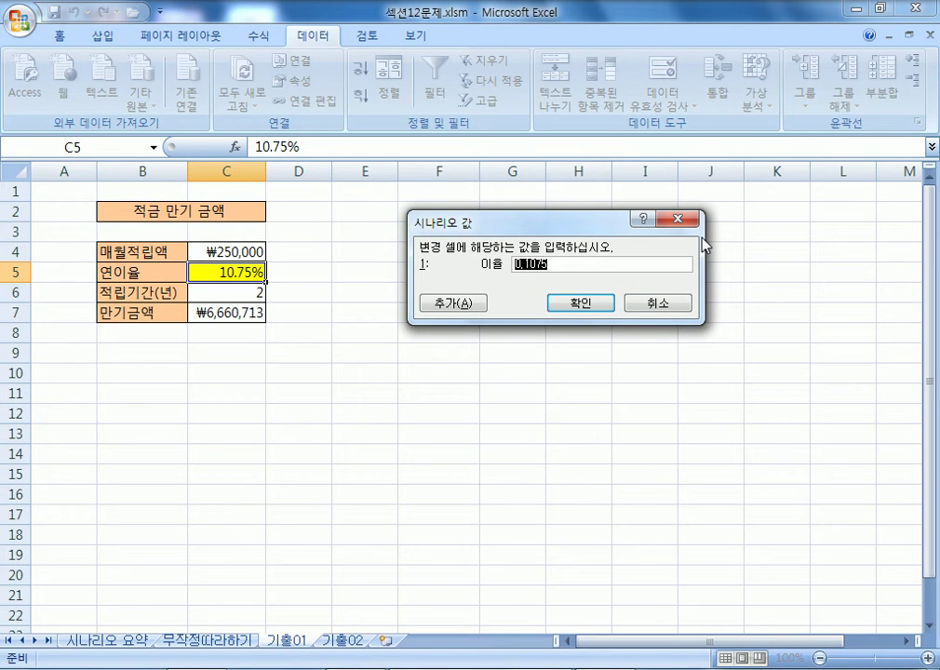
type("10%")
left_click(475, 305)
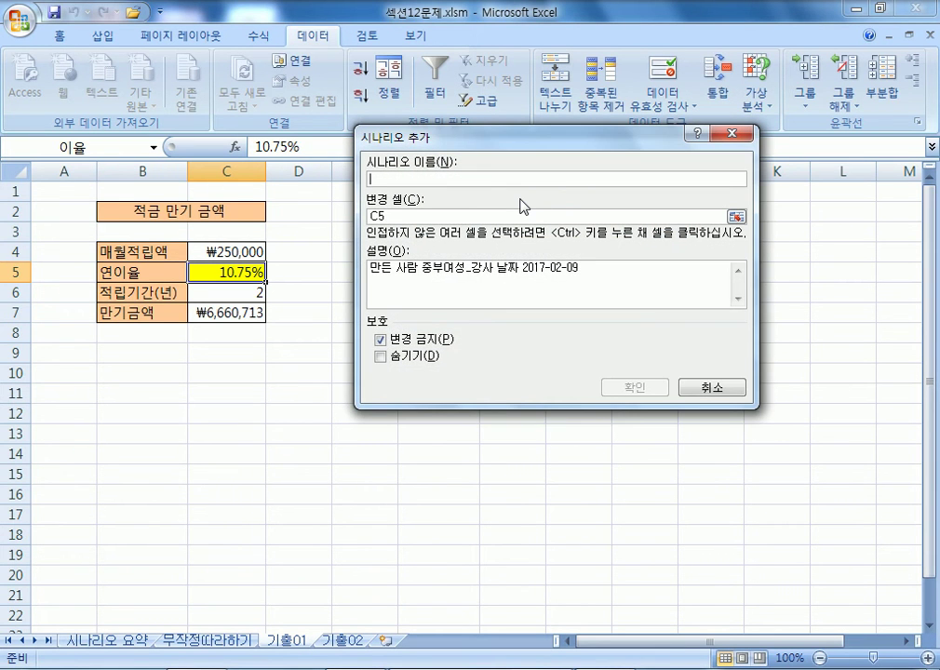
Step: Name the second scenario 이율11.5% and keep C5 as its changing cell
type("이율110")
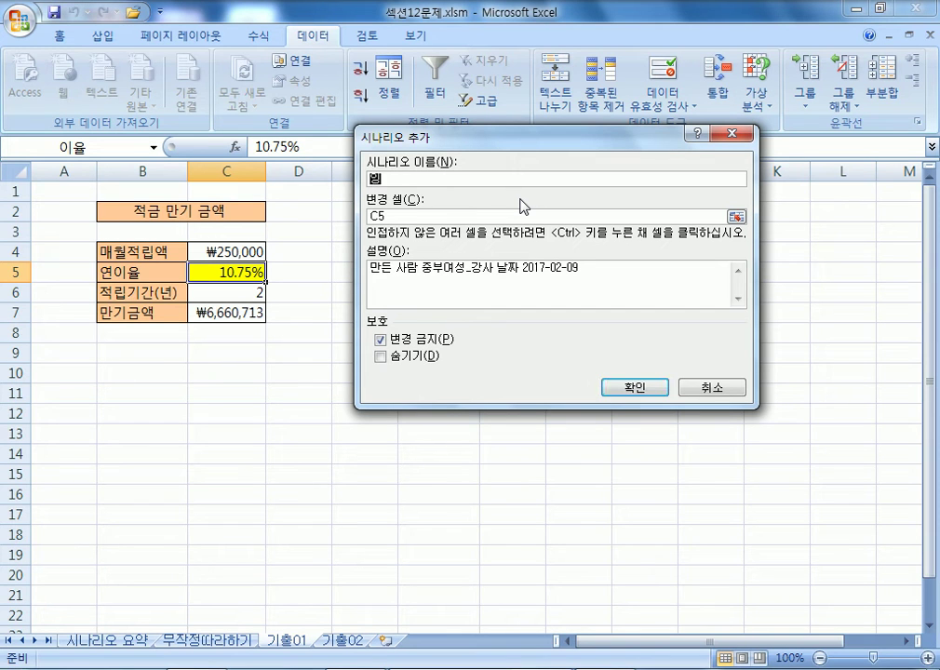
type(".5")
key("BackSpace")
key("BackSpace")
key("BackSpace")
type(".5%")
key("Tab")
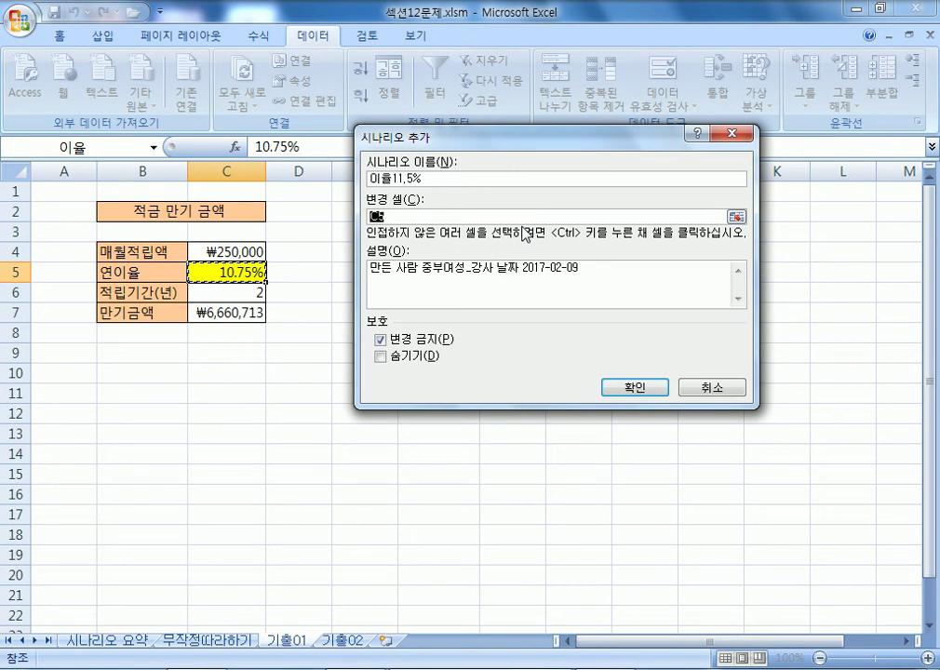
left_click(636, 387)
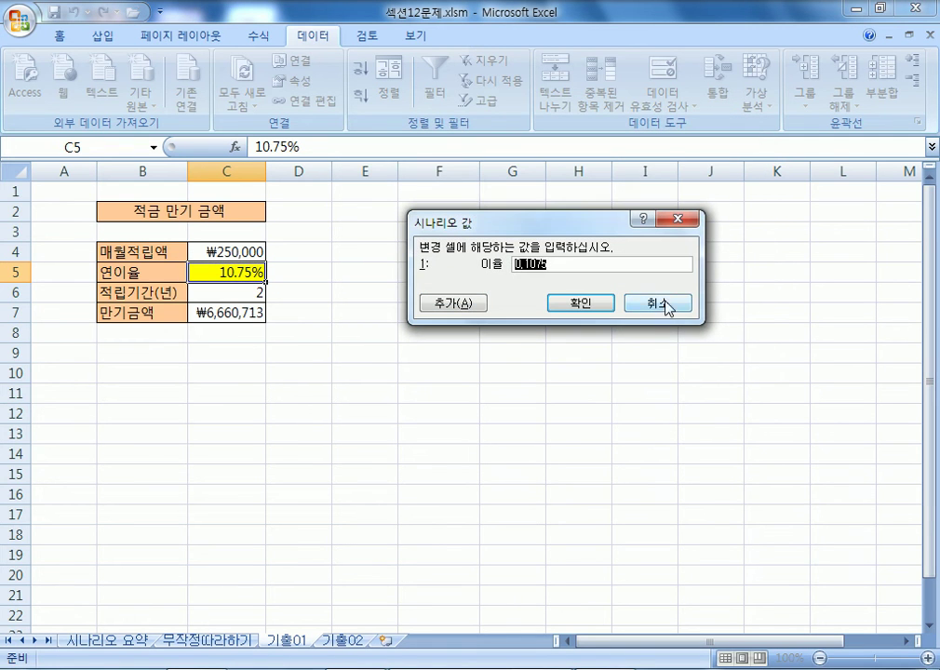
Step: Set 이율 to 11.5% for the second scenario and finish adding scenarios
type("0.115")
key("BackSpace")
key("BackSpace")
key("BackSpace")
key("BackSpace")
key("BackSpace")
type("11.5%")
left_click(596, 305)
Step: Generate a scenario summary report with the maturity amount C7 as the result cell
left_click(496, 164)
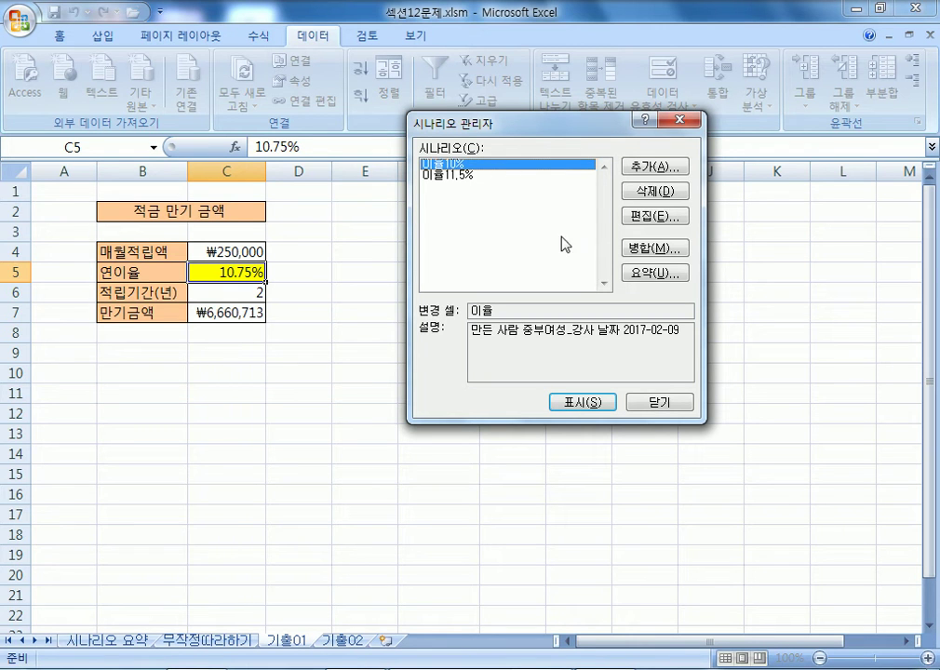
left_click(647, 273)
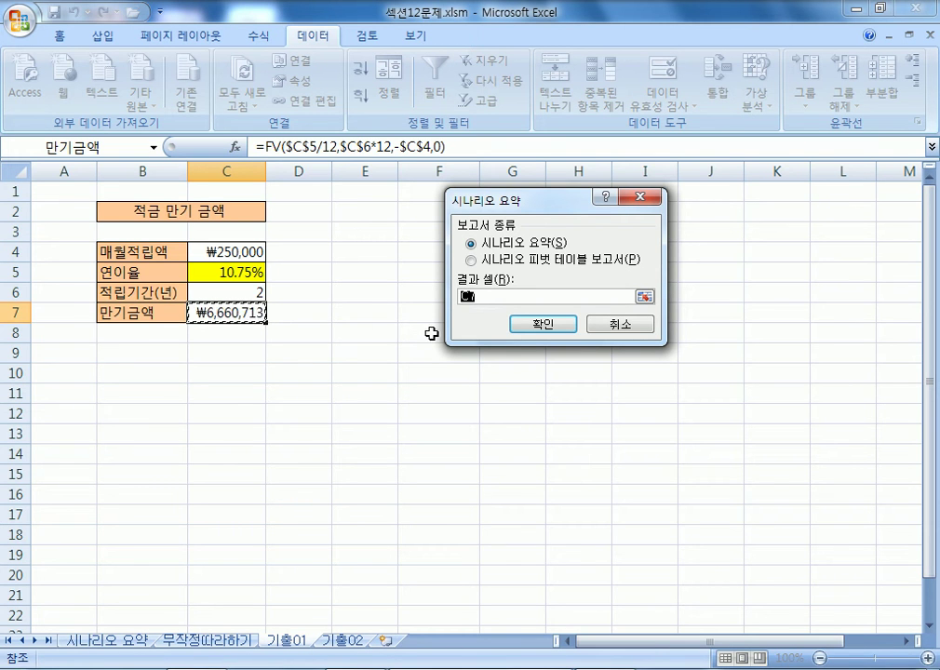
left_click(538, 326)
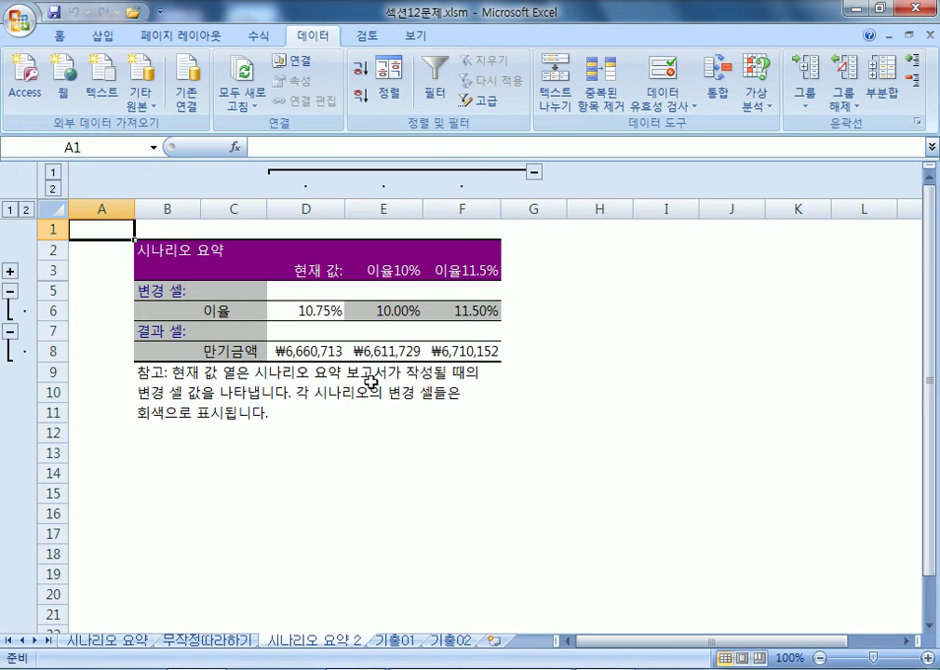
Step: Examine the current value column D, the scenario columns E:F and the current rate in D6 of the summary
left_click(307, 207)
left_click(381, 209)
left_click_drag(381, 207, 458, 205)
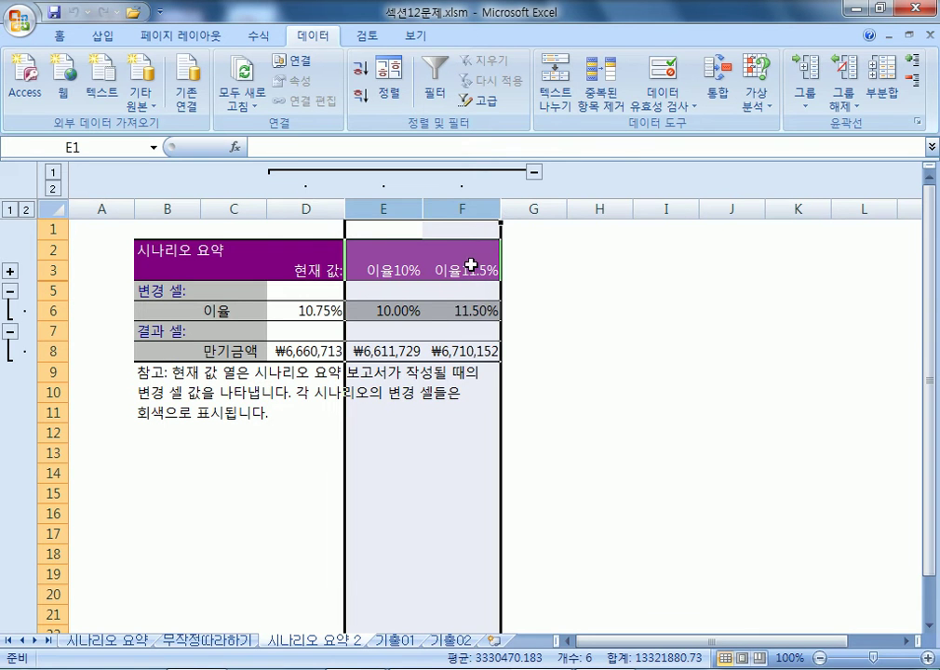
left_click(307, 311)
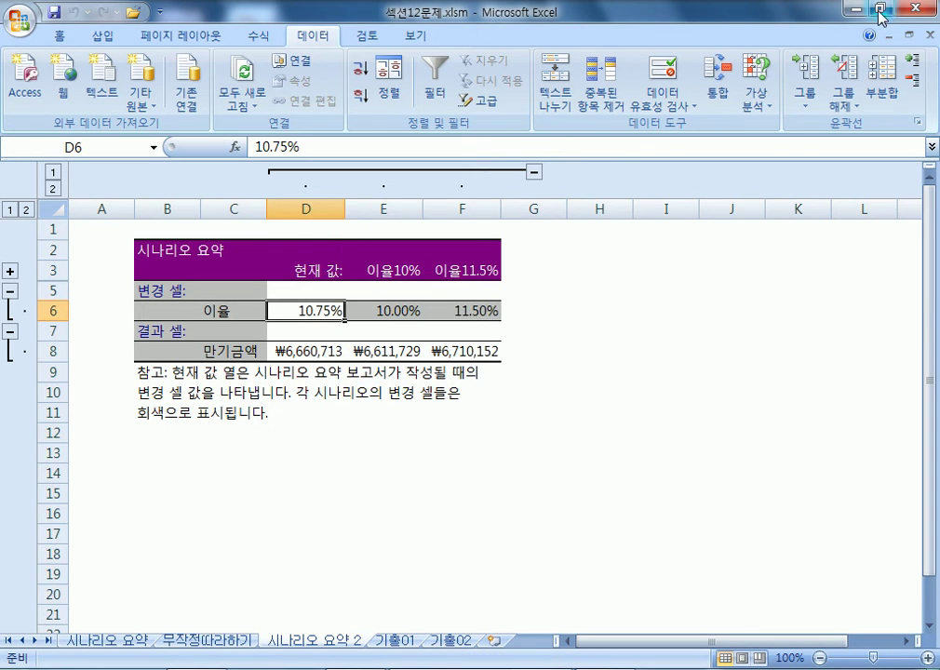
Step: Restore the window to a smaller size and compare the sheet order of 시나리오 요약 2 and 기출01
left_click(876, 11)
scroll(483, 307, "down", 3)
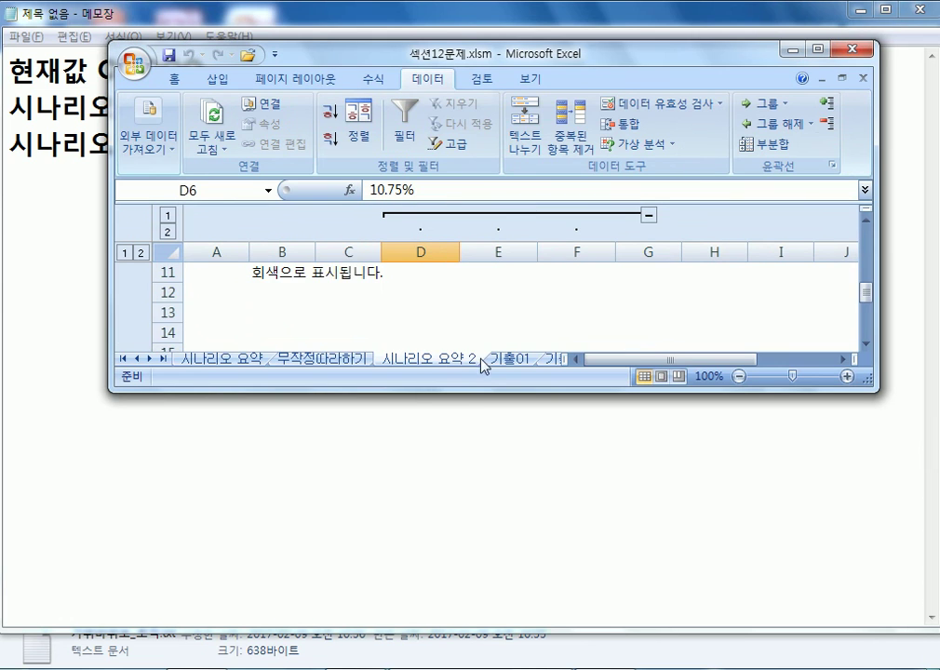
left_click(521, 359)
scroll(434, 303, "down", 1)
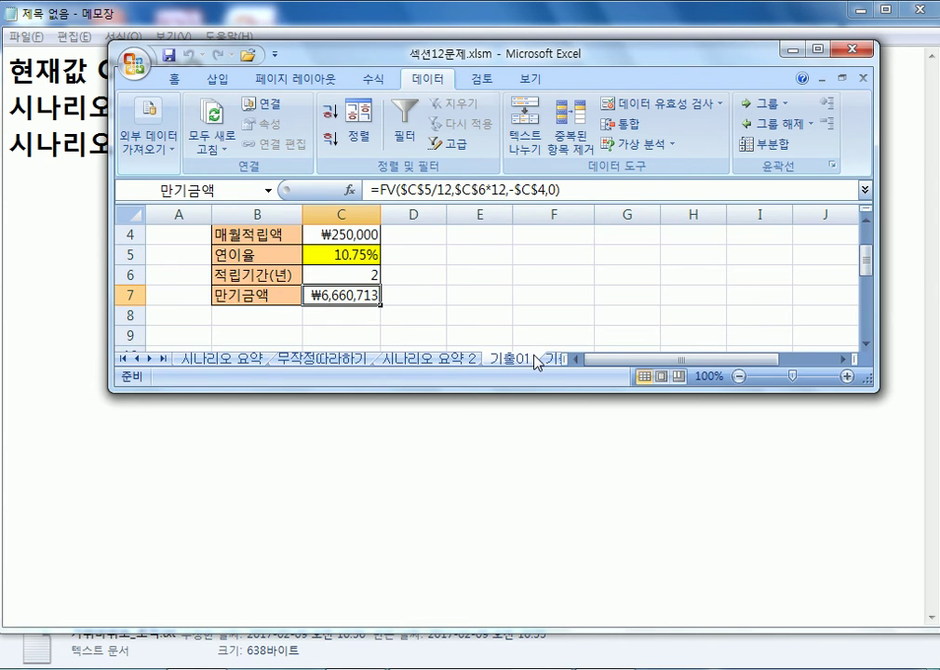
left_click(449, 362)
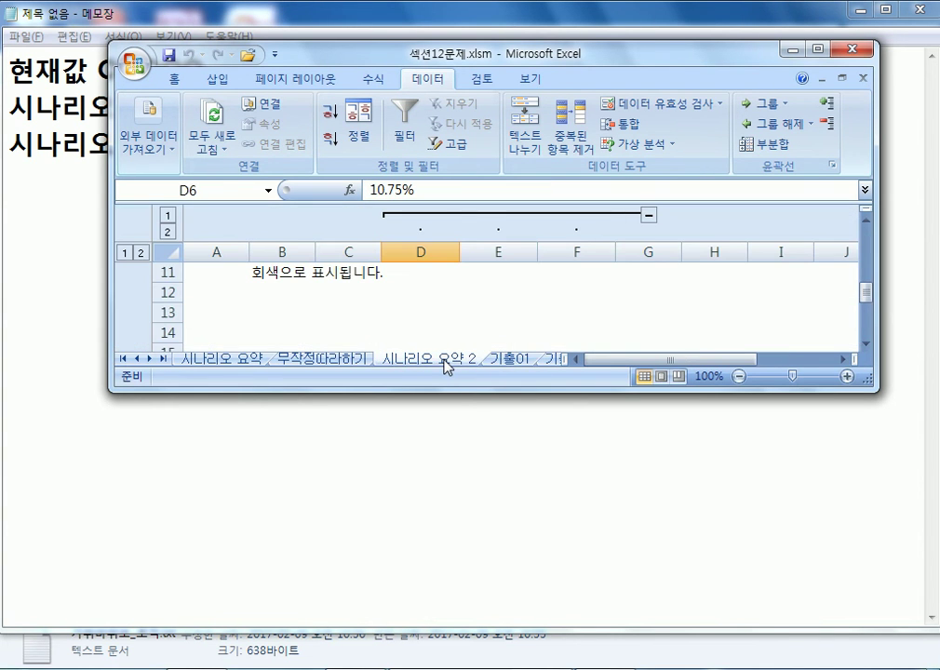
left_click(510, 360)
left_click(455, 363)
left_click(512, 362)
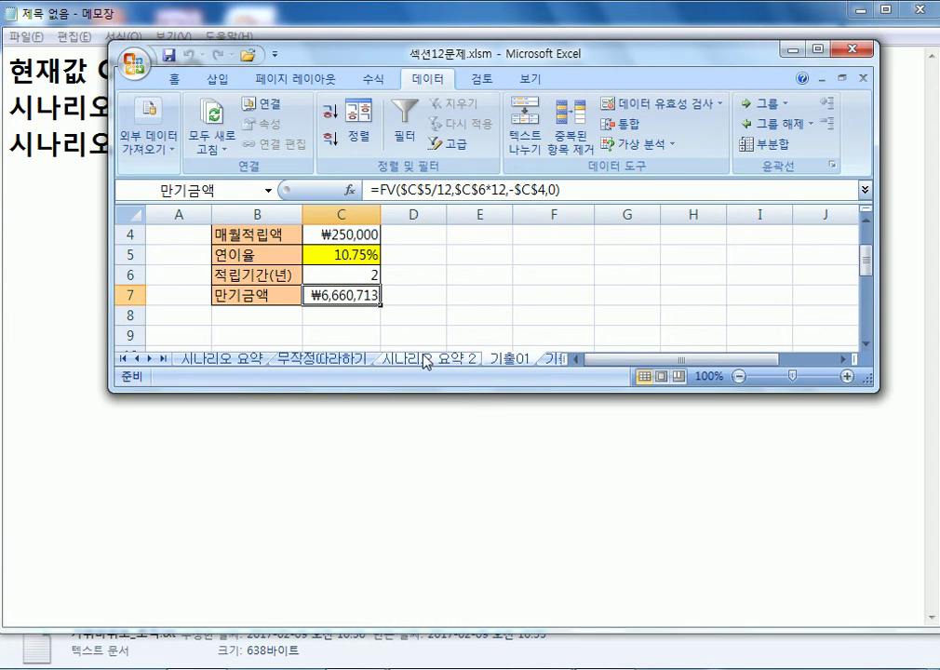
left_click(456, 361)
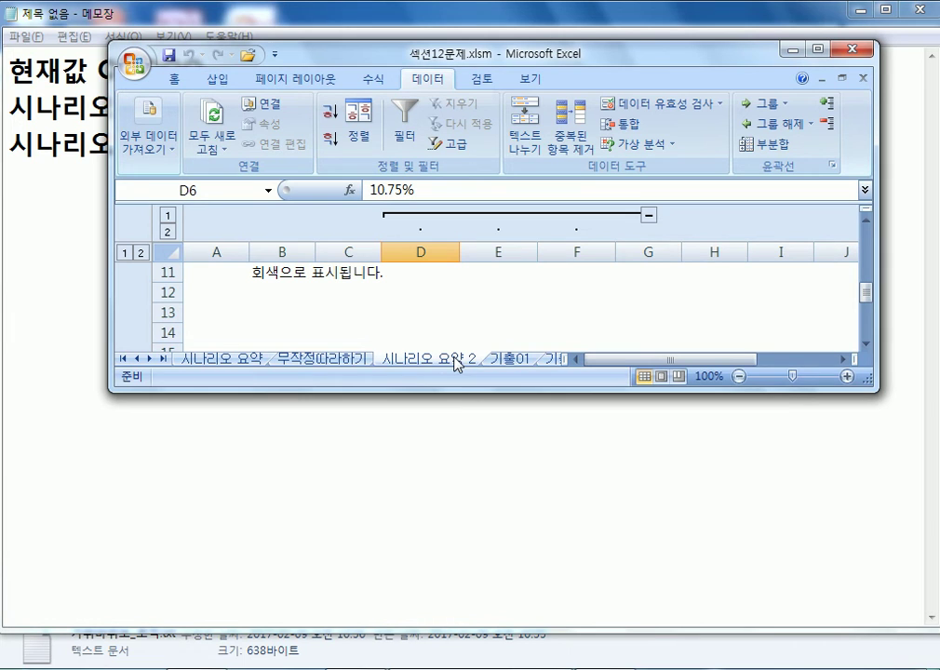
Step: Try placing sheet 시나리오 요약 2 after 기출01, review both sheets, and return it to before 기출01
left_click_drag(426, 363, 550, 361)
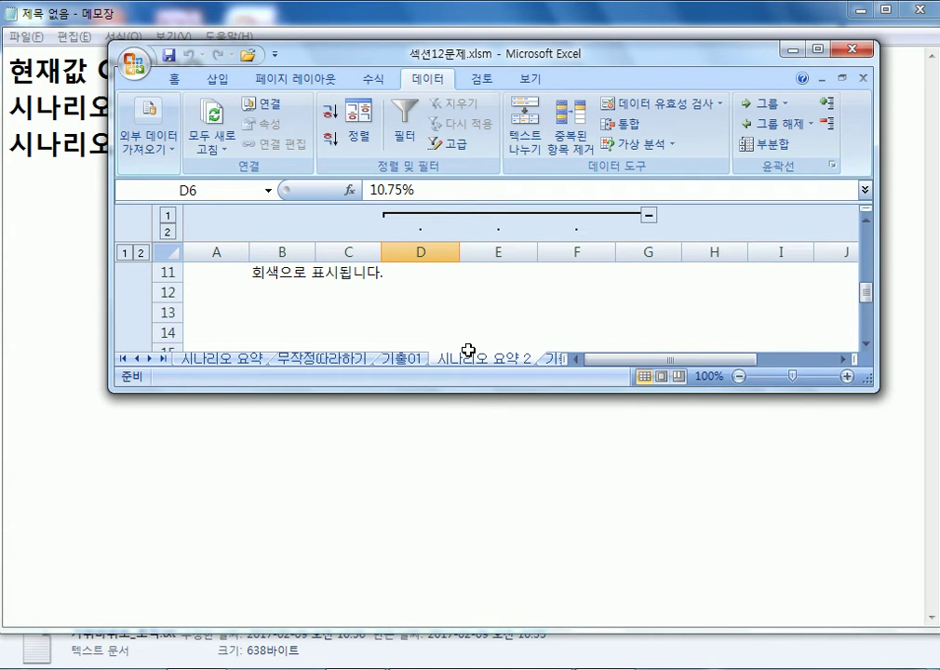
left_click(413, 362)
left_click(480, 359)
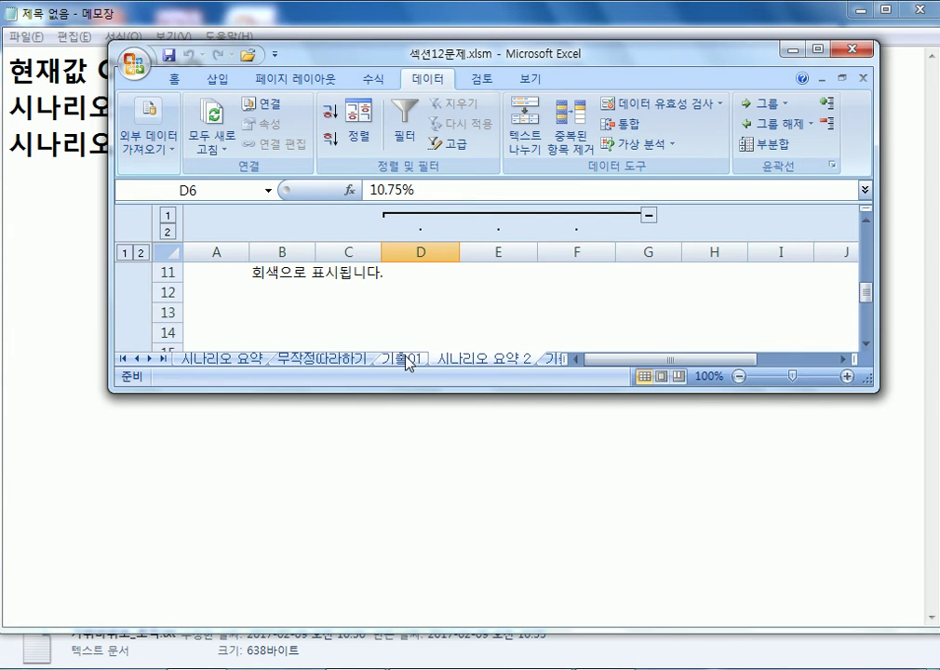
left_click(407, 362)
left_click(447, 361)
left_click(410, 361)
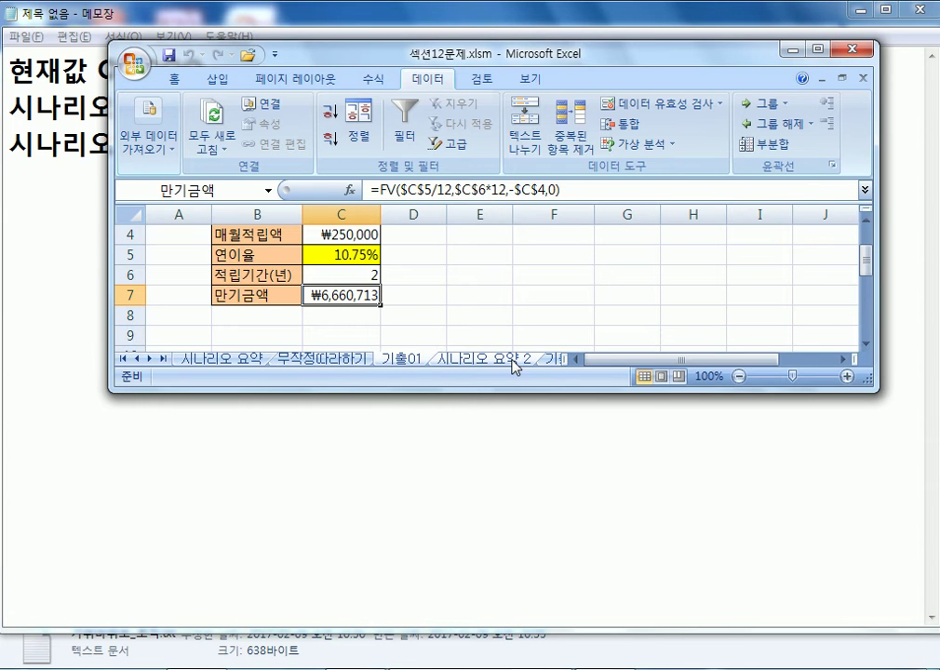
left_click_drag(514, 366, 379, 358)
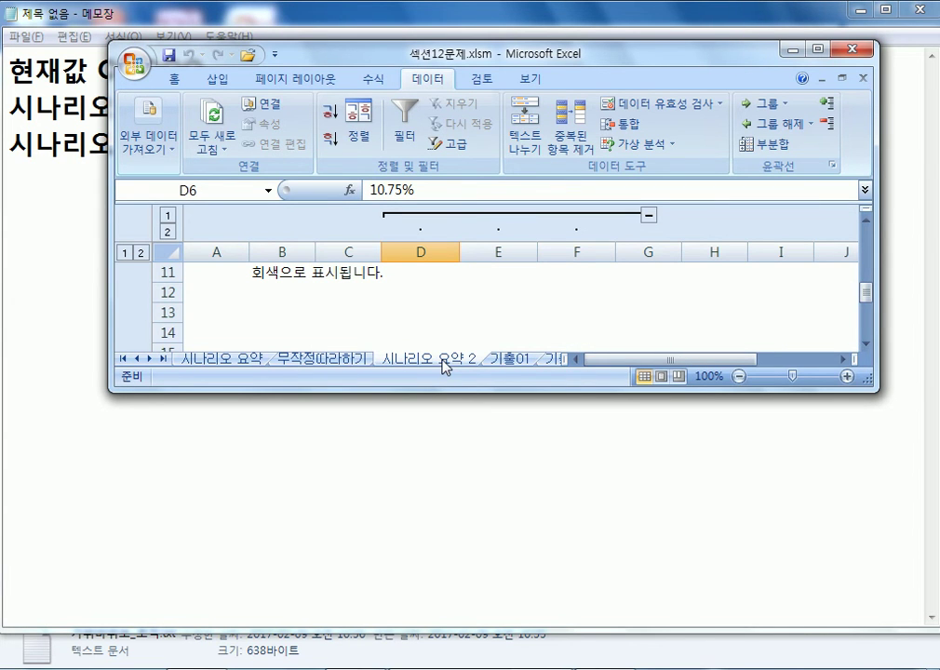
Step: Move sheet 시나리오 요약 2 directly after 기출01 and maximize the window
left_click_drag(443, 367, 554, 365)
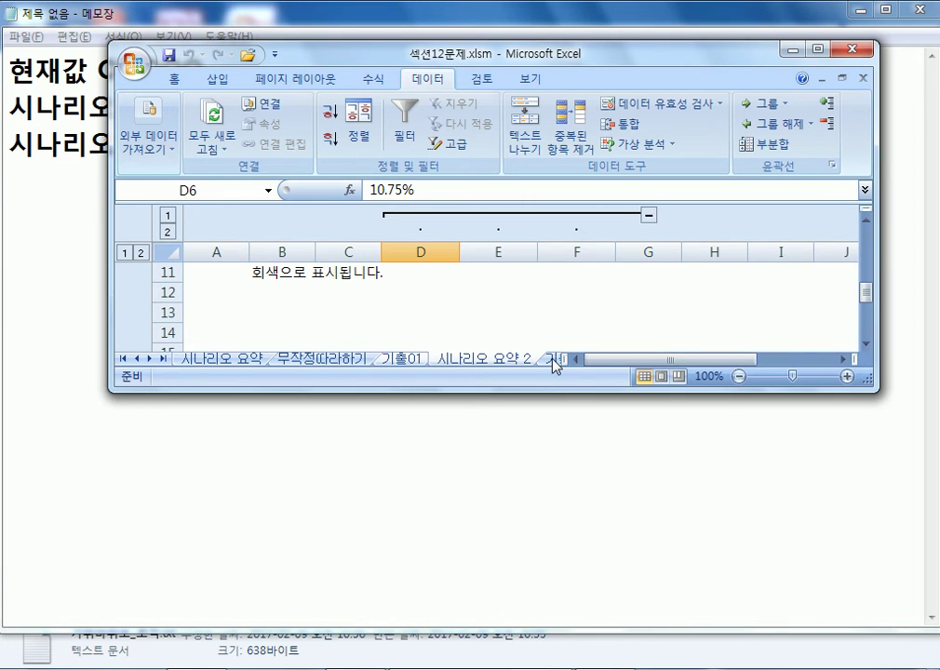
left_click(810, 49)
Step: On sheet 기출02, start a new scenario for the bus fare in B4 and name it 200원인하
left_click(447, 643)
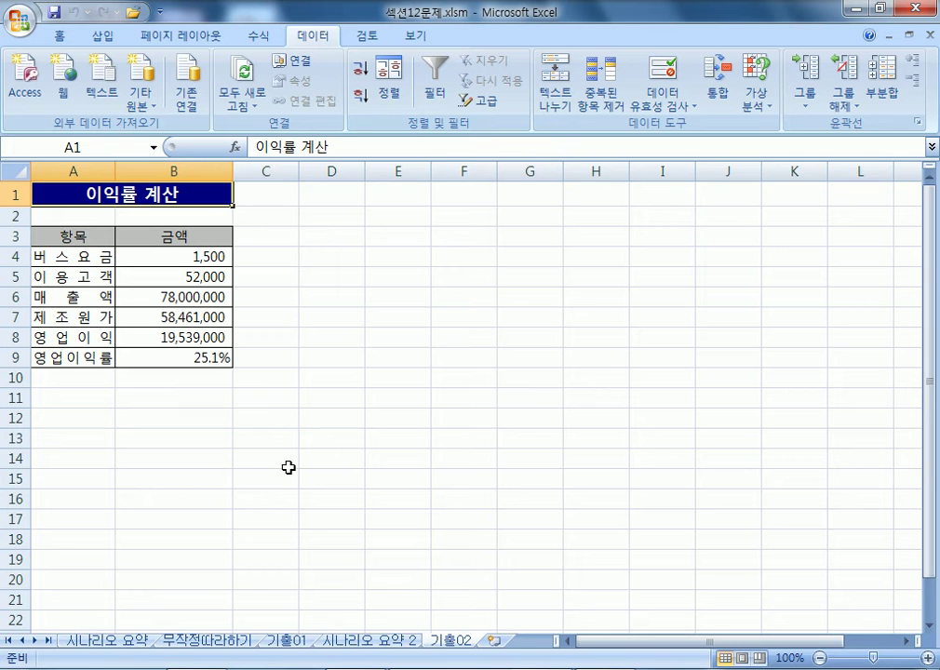
left_click(193, 259)
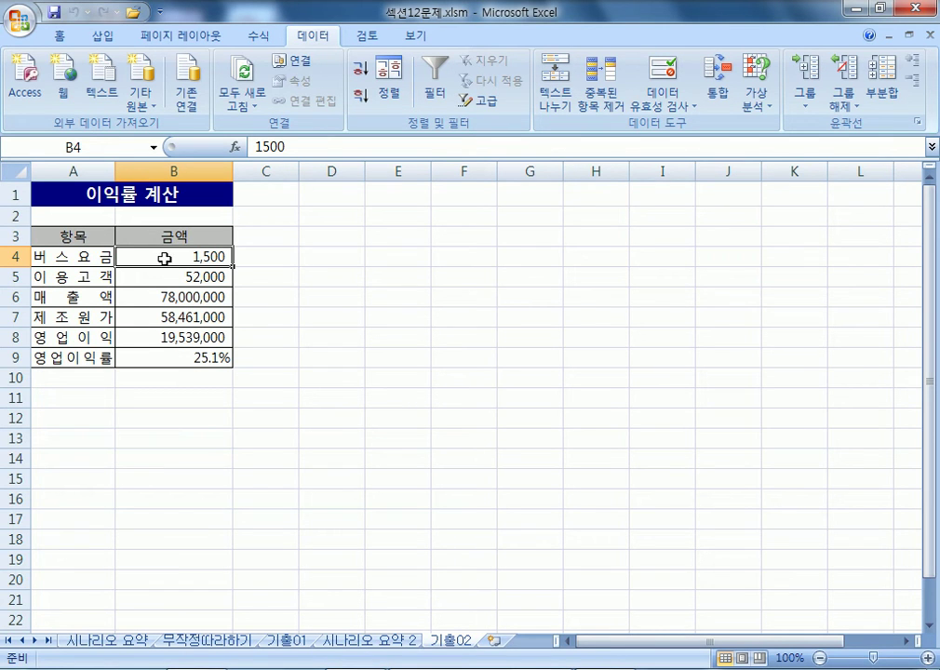
left_click(755, 99)
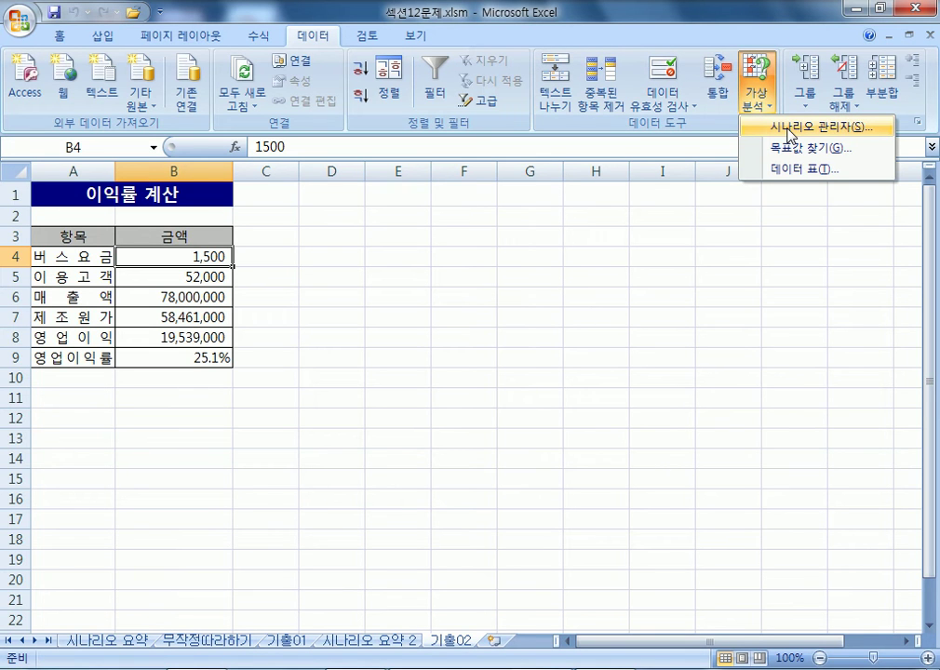
left_click(790, 135)
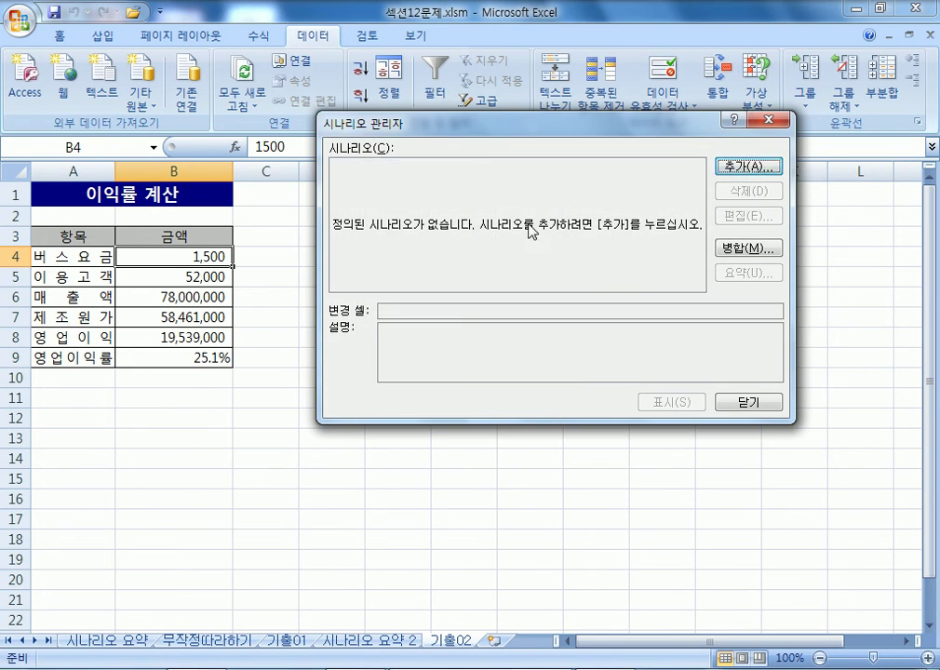
left_click(756, 164)
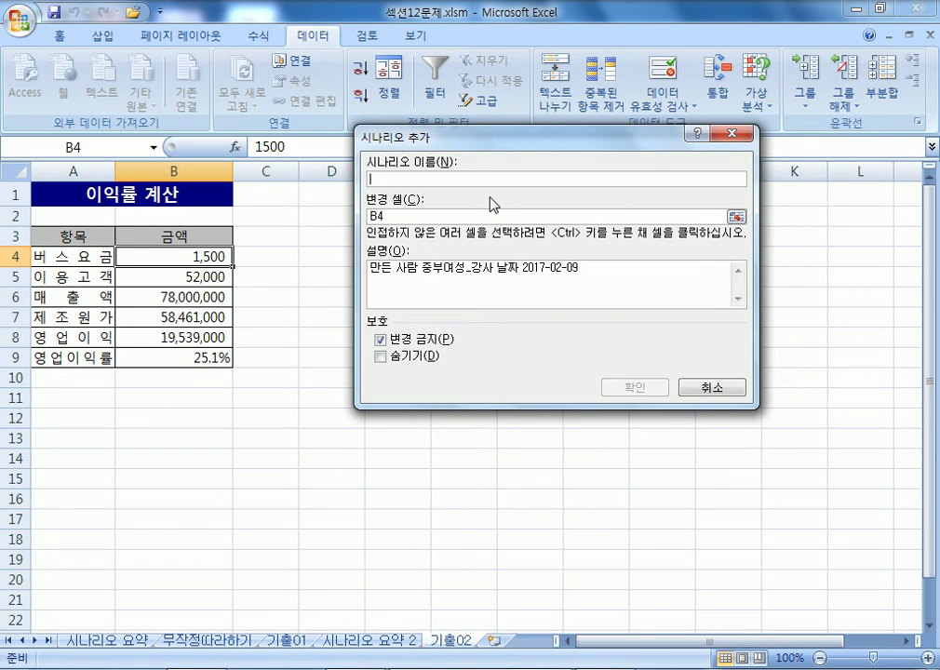
type("200원")
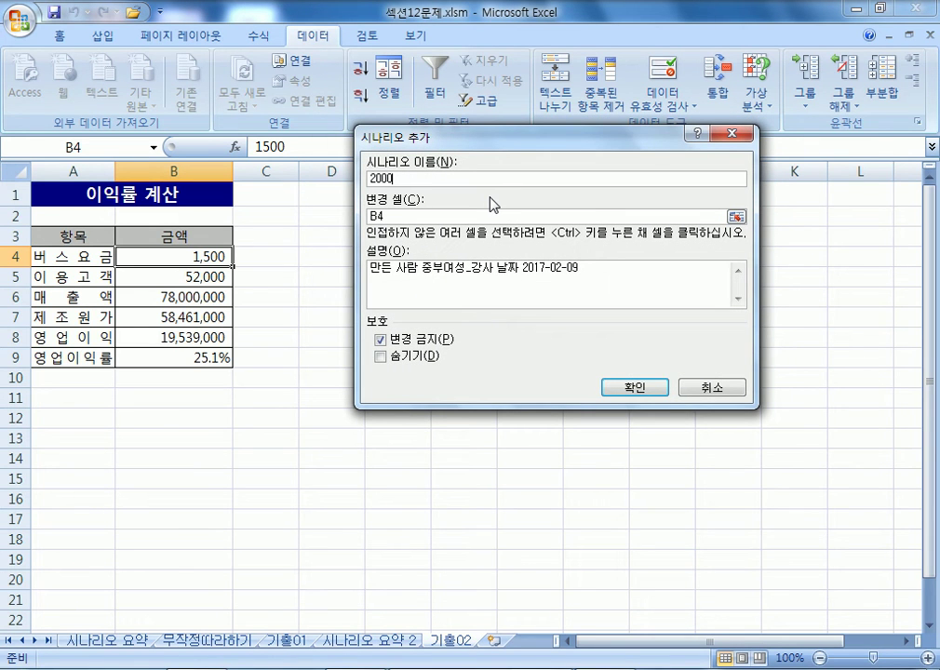
type("인상")
key("BackSpace")
key("BackSpace")
key("BackSpace")
type("하")
Step: Set the scenario's changing cell to B4 with the value 1300, and add it to the scenario list
left_click(388, 216)
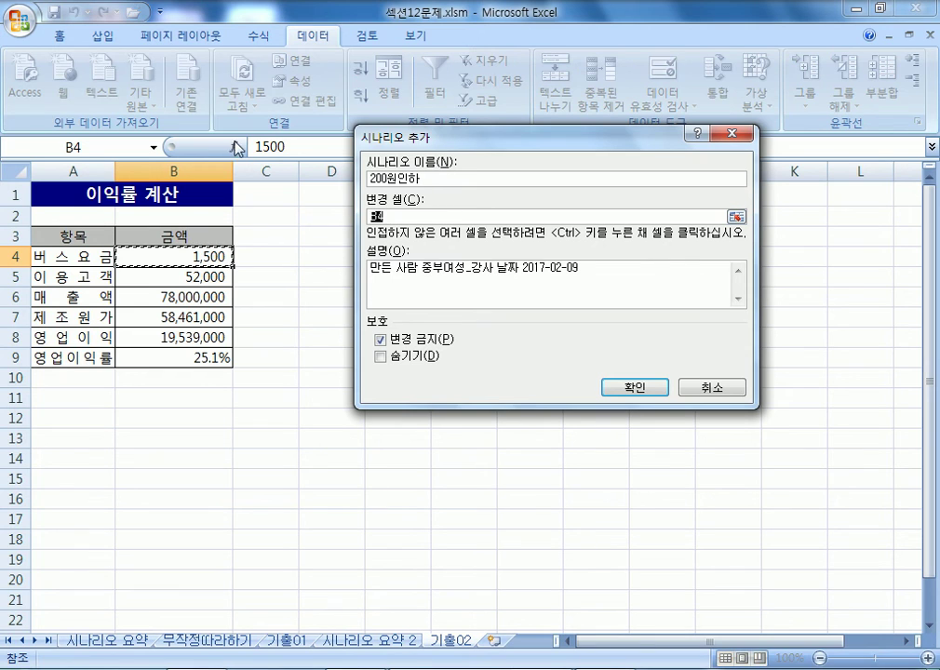
left_click(179, 257)
left_click(640, 393)
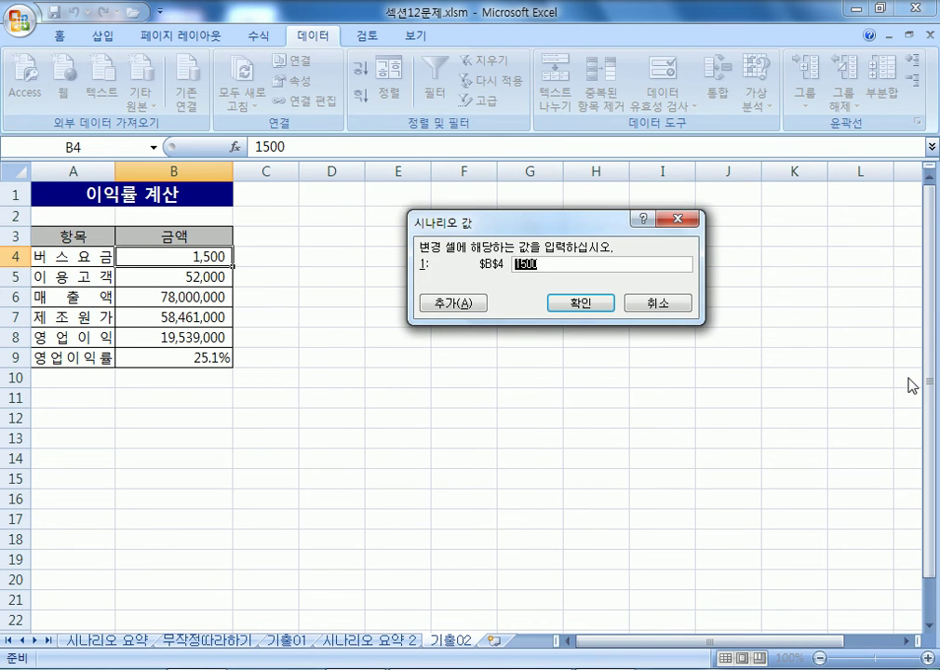
type("1300")
key("alt+a")
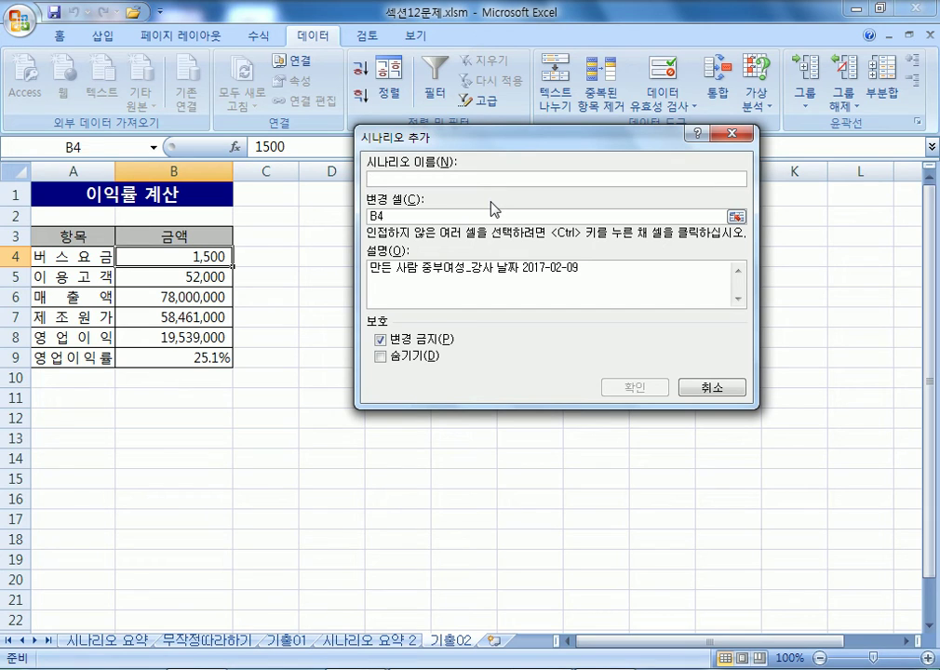
Step: Define the scenario 200원인상 with changing cell B4 and the value 1700
type("230")
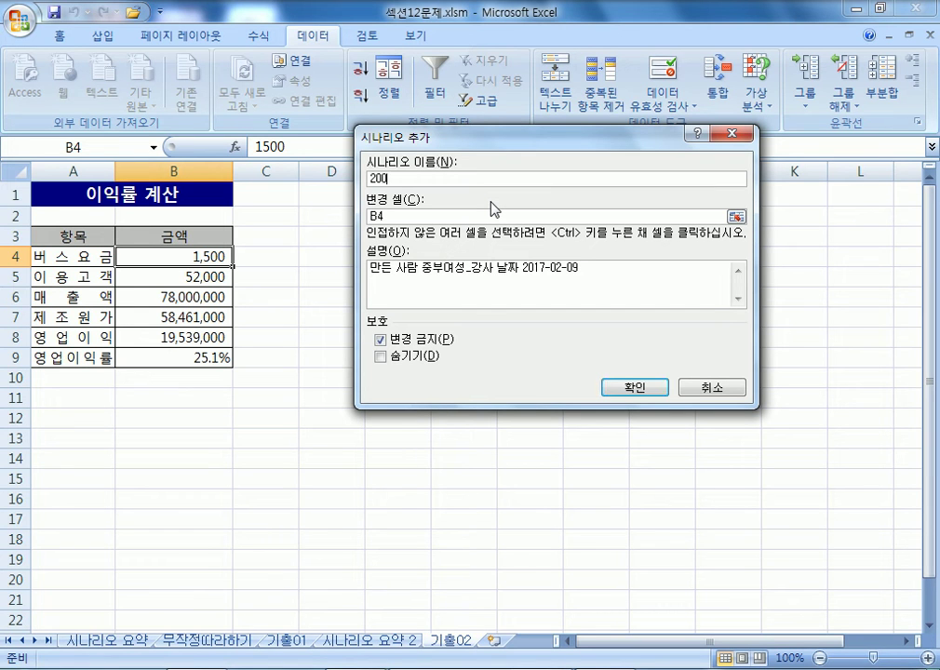
type("원인사ㅇ")
left_click(438, 218)
left_click_drag(438, 217, 325, 214)
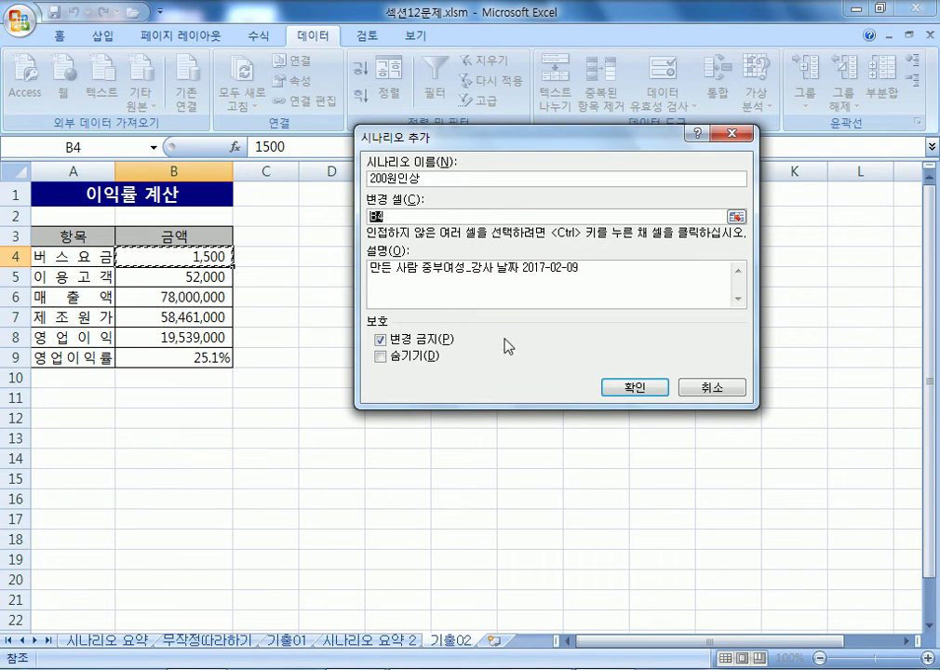
left_click(640, 394)
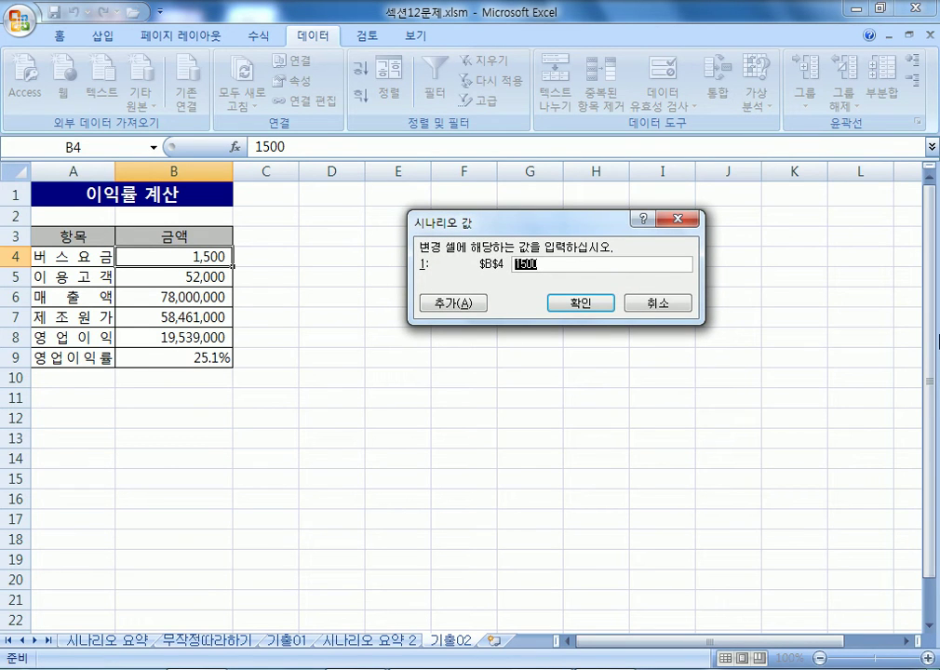
type("1700")
left_click(600, 305)
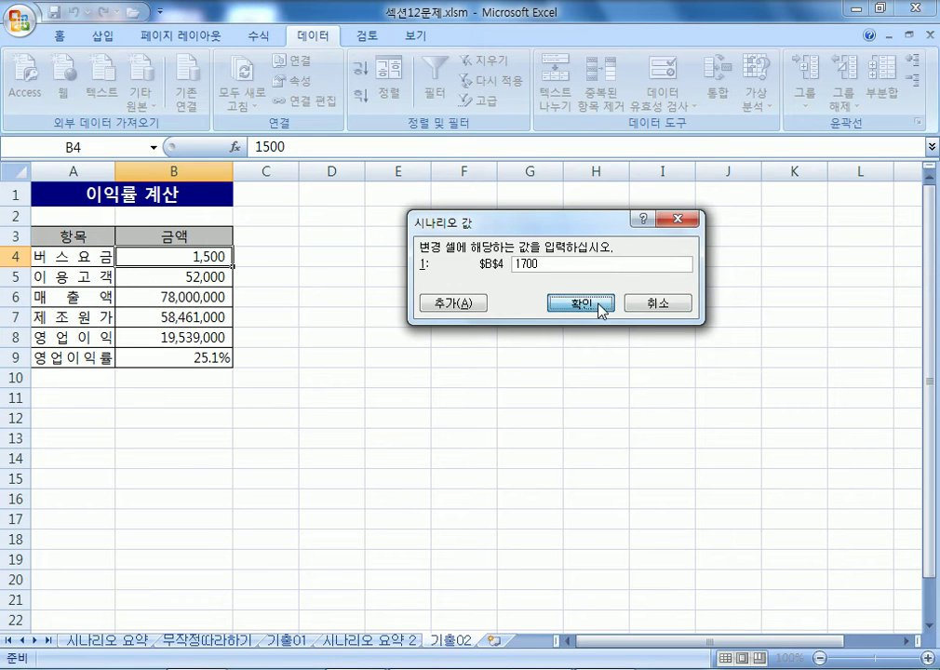
Step: Review both scenarios in the list and generate a scenario summary report with the operating profit in B8 as result cell
left_click(456, 165)
left_click(459, 176)
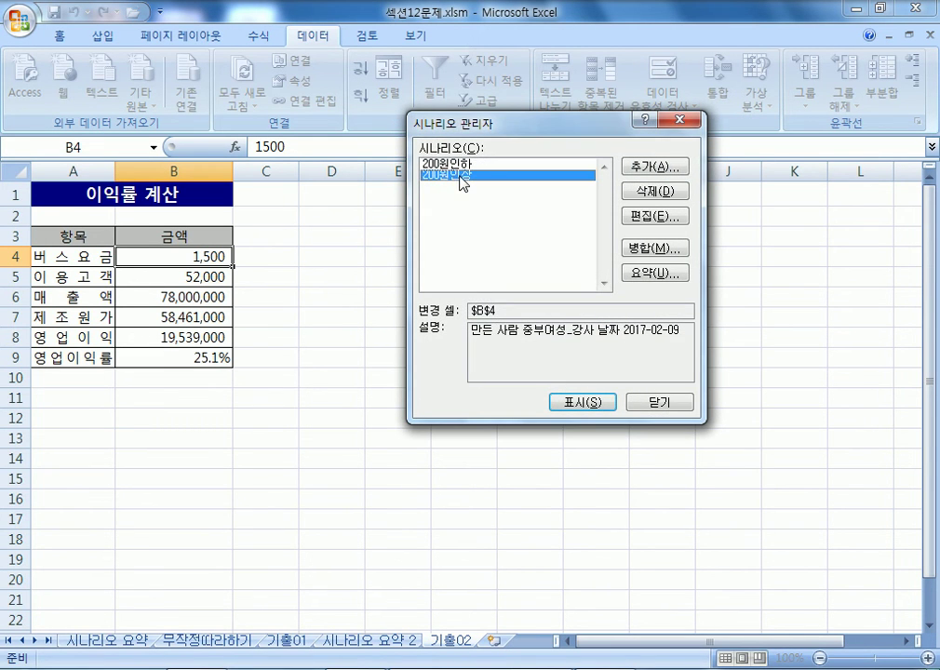
left_click(461, 167)
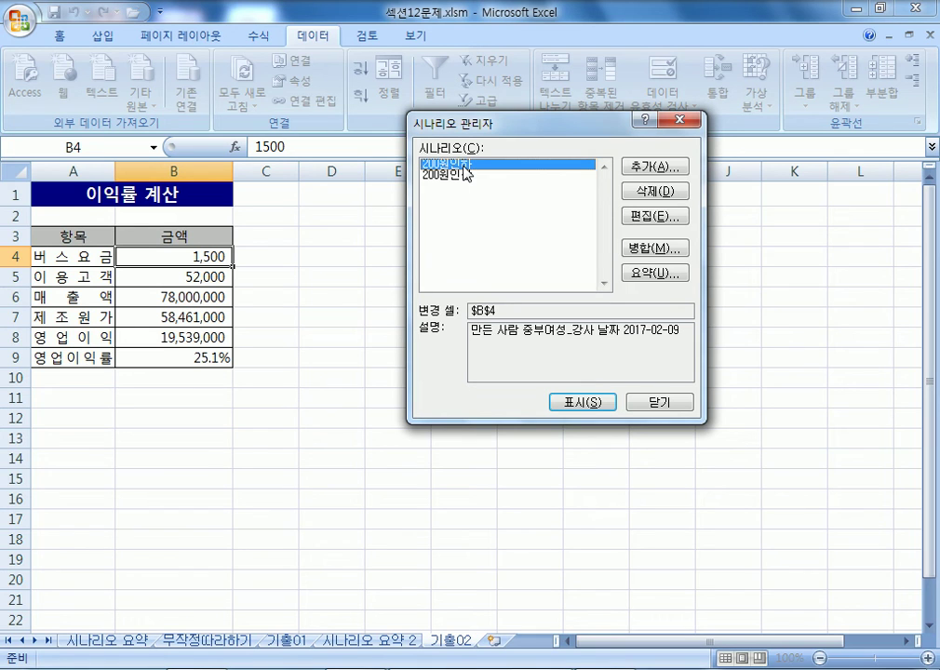
left_click(642, 274)
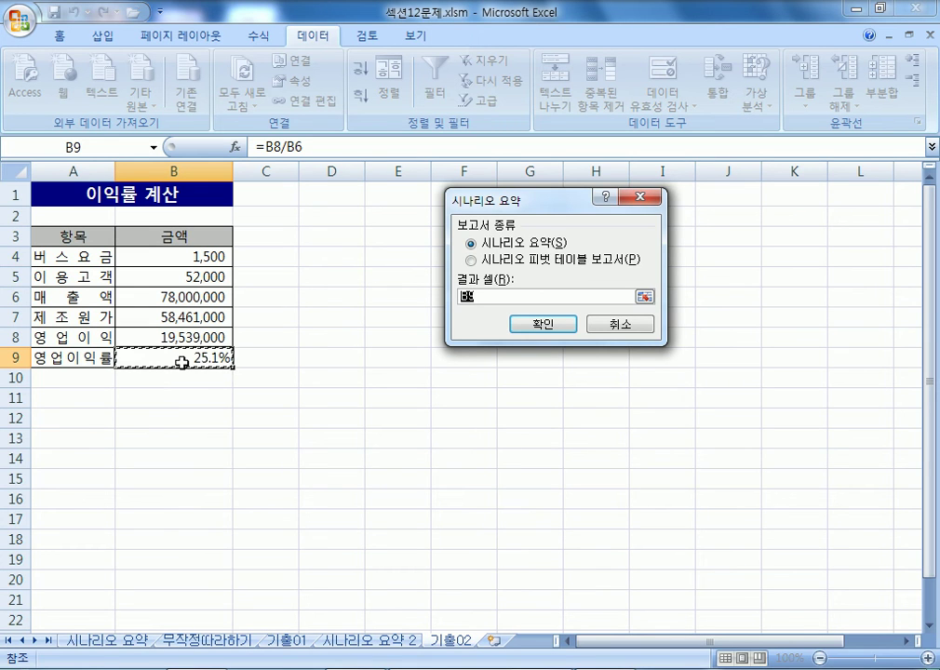
left_click(175, 339)
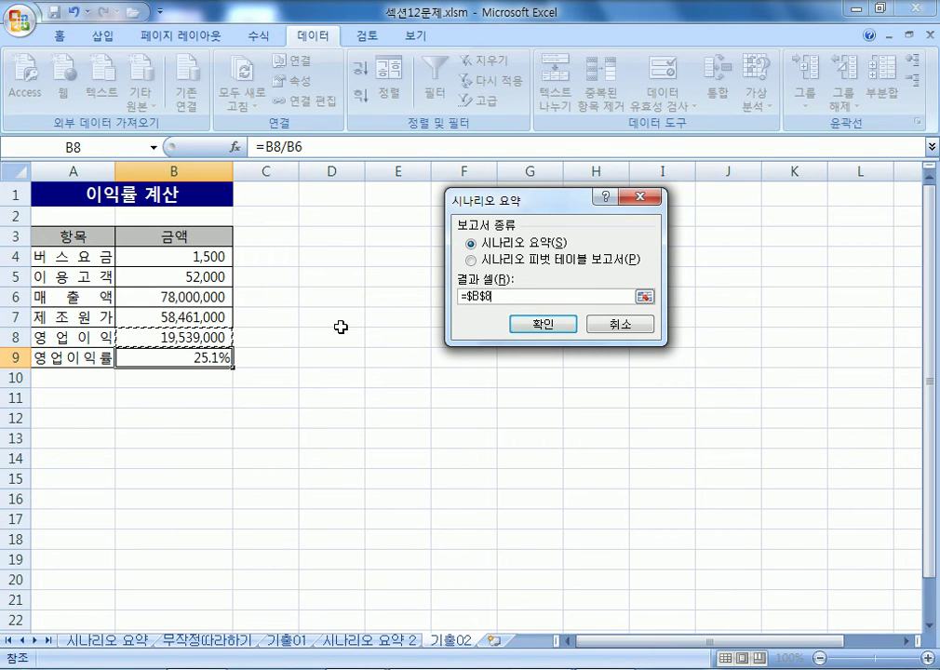
left_click(542, 326)
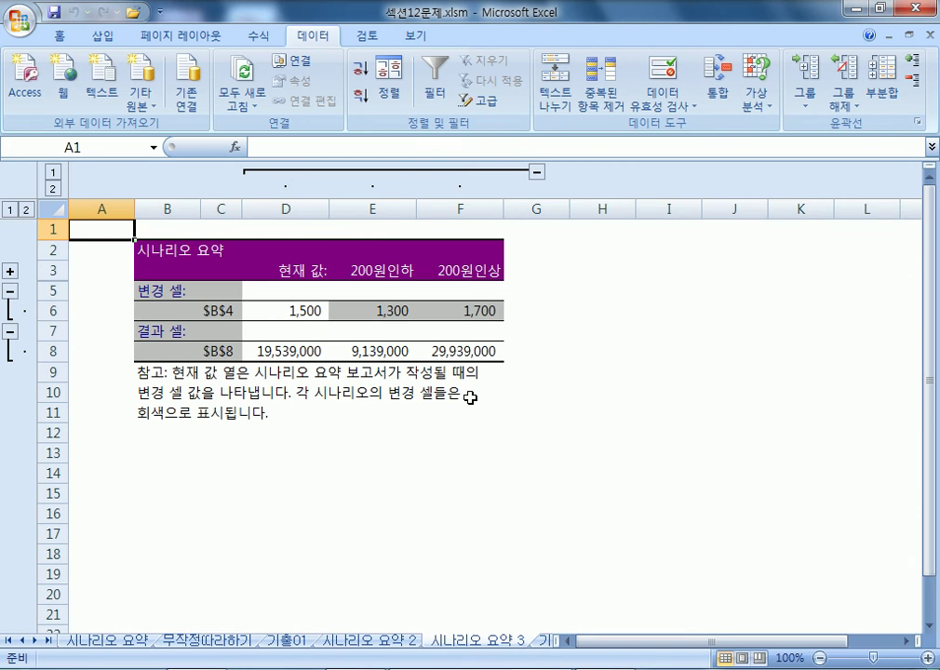
Step: Examine the current value column D and scenario columns E:F of the new summary, and compare it with sheet 기출02
left_click(290, 204)
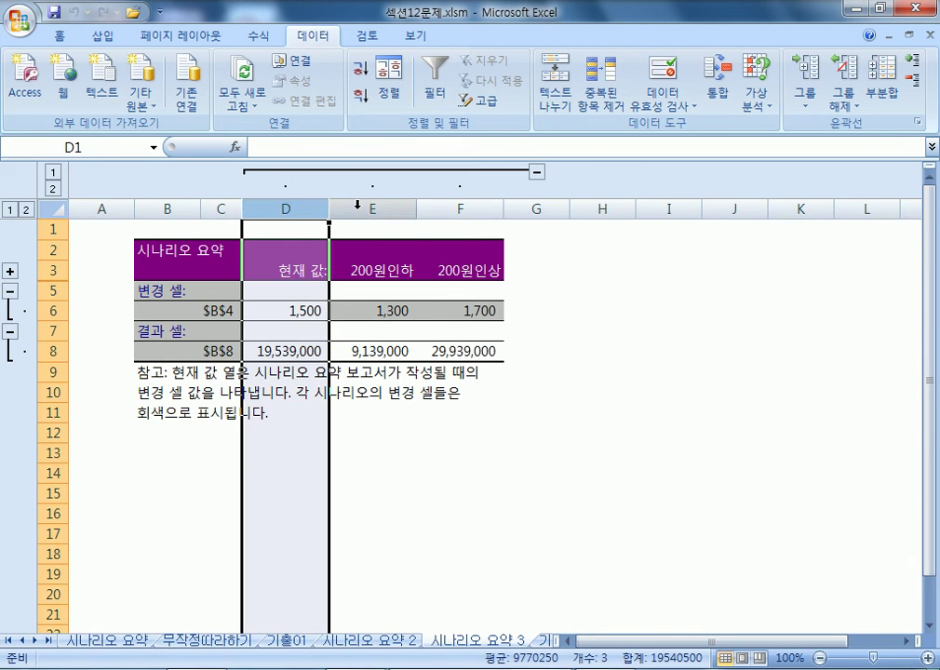
left_click_drag(370, 206, 477, 206)
left_click(428, 291)
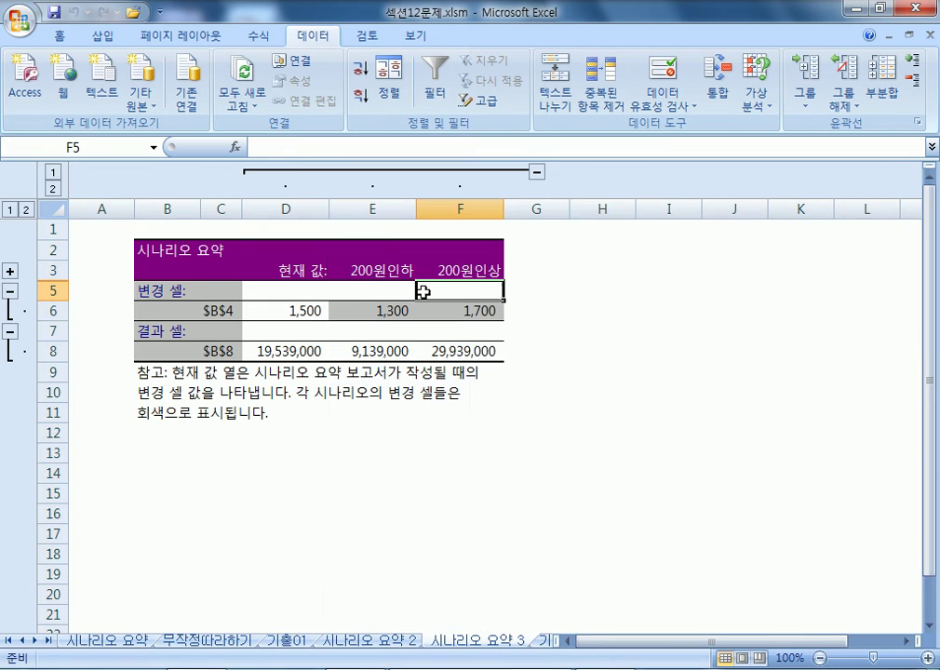
left_click(547, 652)
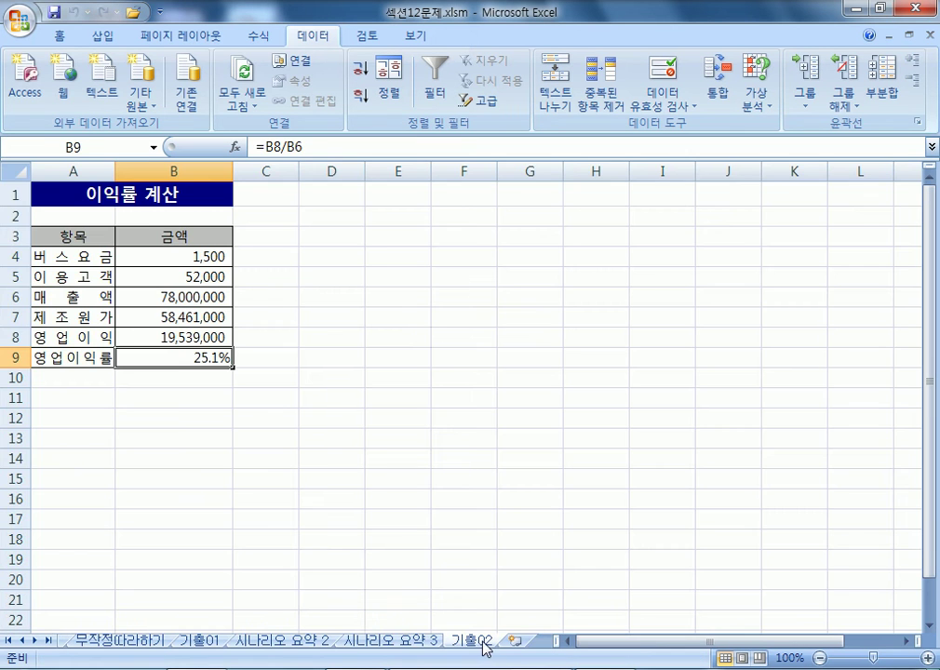
left_click(415, 649)
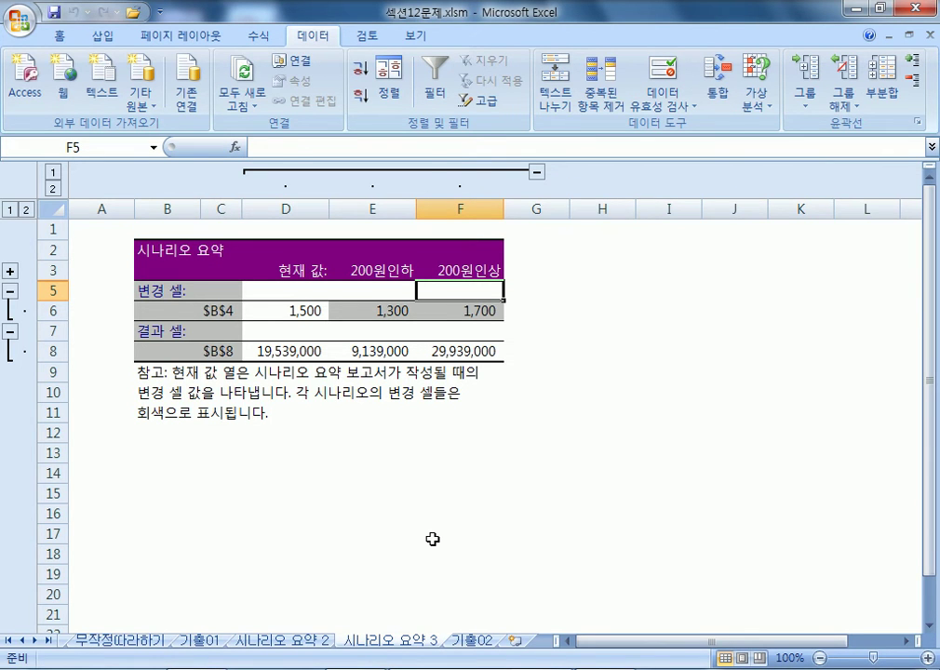
Step: Reopen scenario 200원인하 of sheet 기출02 for editing, check its changing cell B4 and value 1300, and close the Scenario Manager
left_click(482, 641)
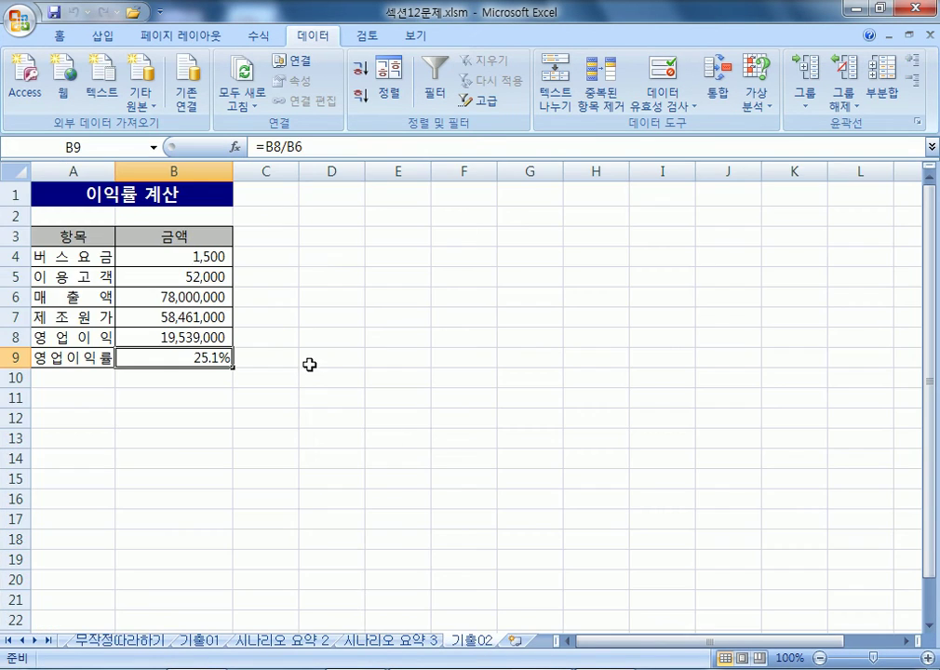
left_click(179, 253)
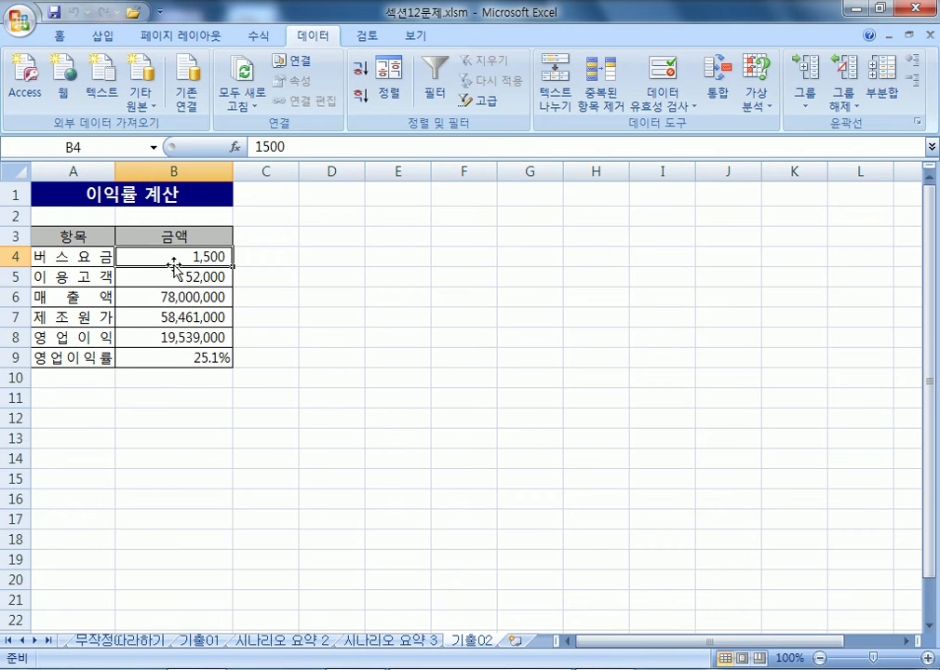
left_click(763, 95)
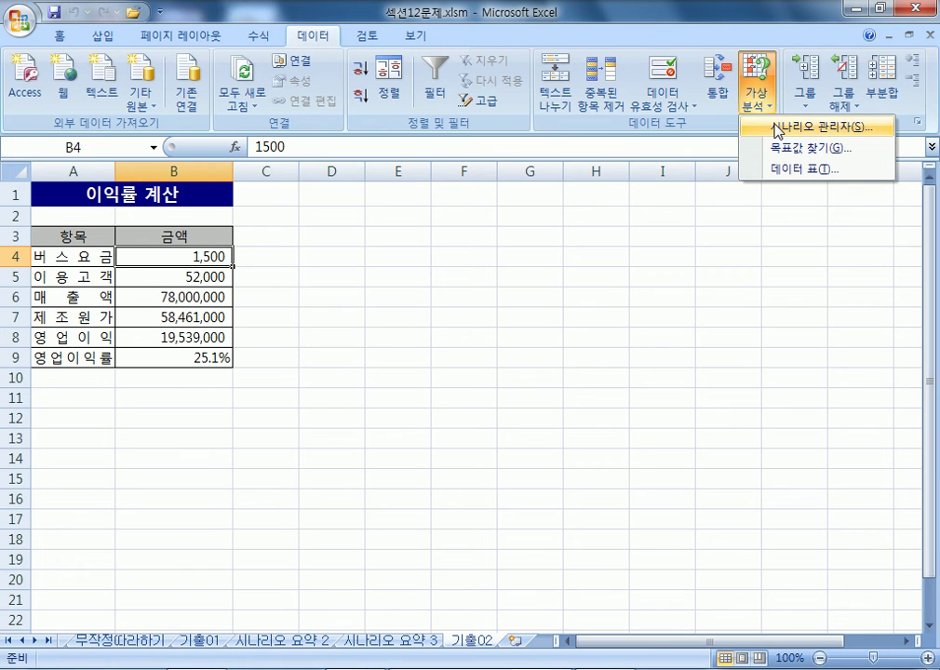
left_click(778, 128)
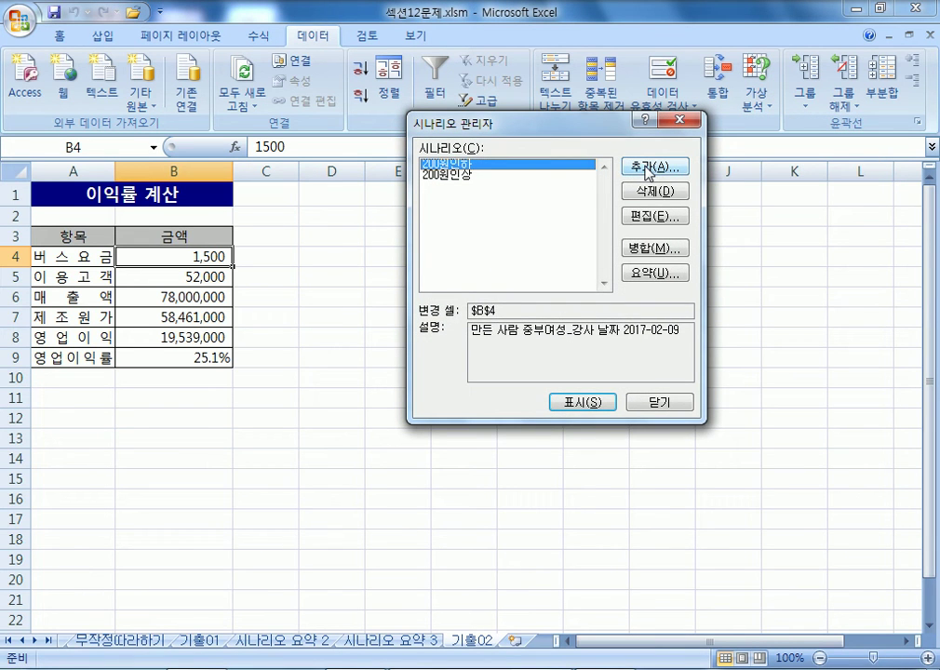
left_click(653, 215)
left_click(459, 213)
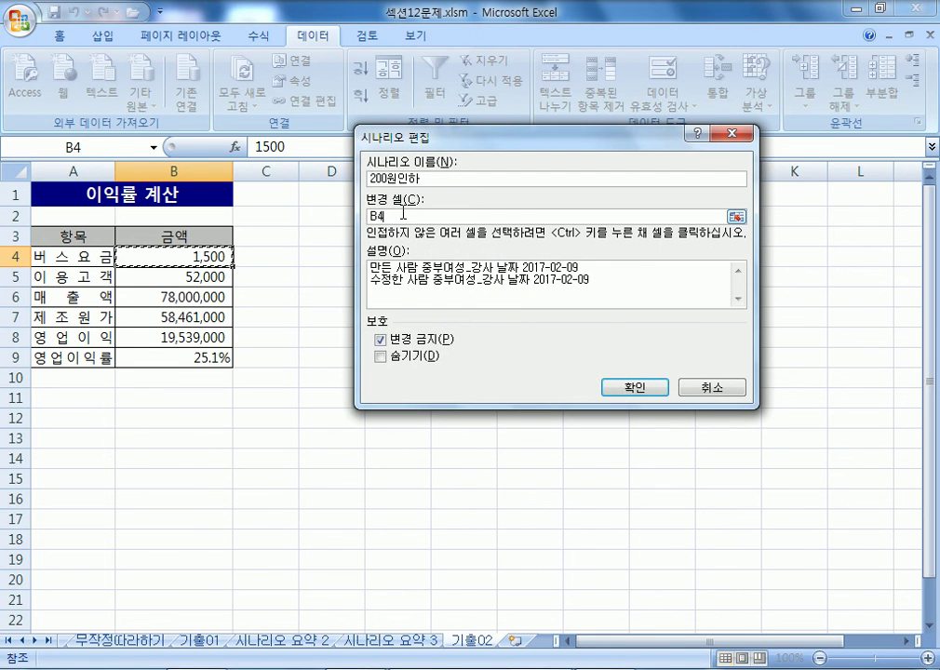
left_click(631, 386)
type("1300")
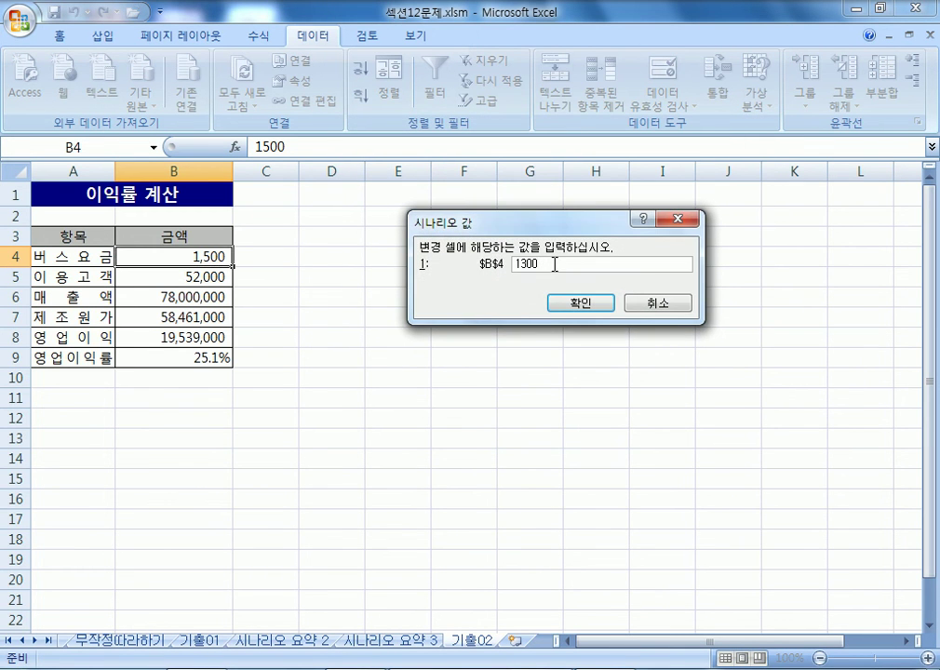
left_click(586, 305)
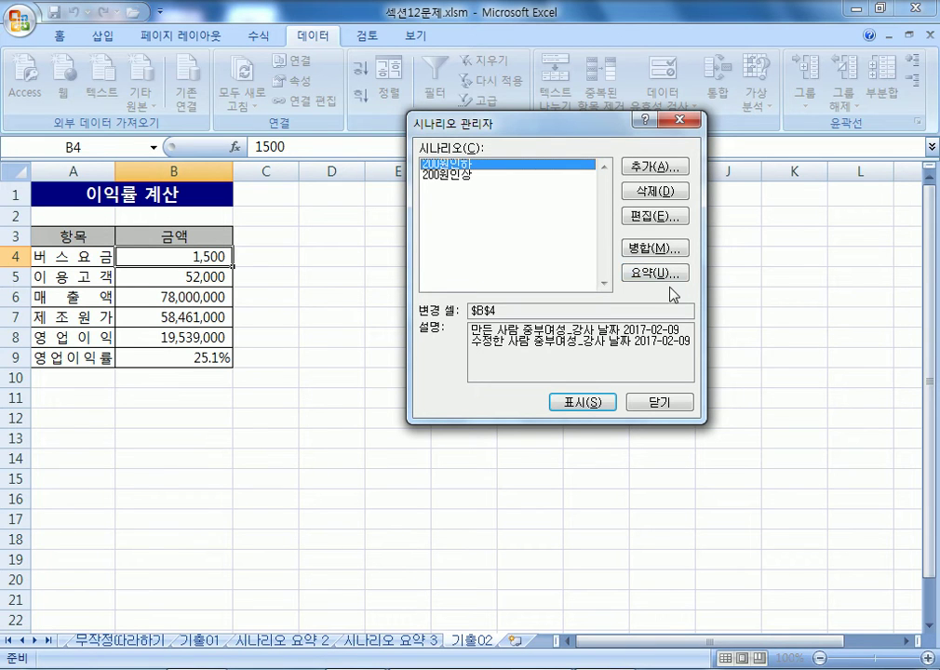
left_click(659, 403)
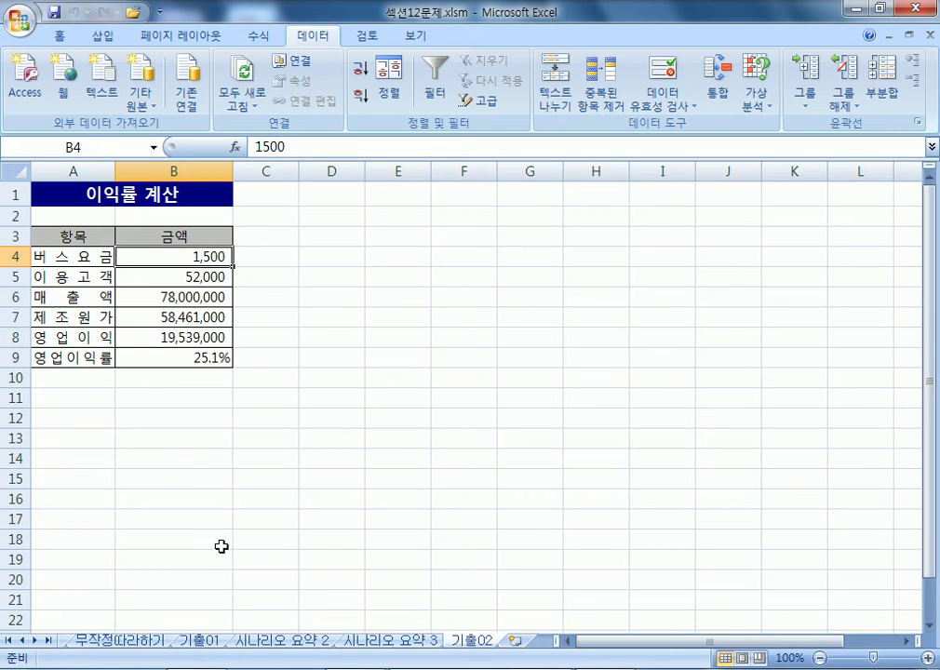
Step: Examine sheet 무작정따라하기 and the named changing cell A반품수량 in C6 of sheet 시나리오 요약
left_click(130, 641)
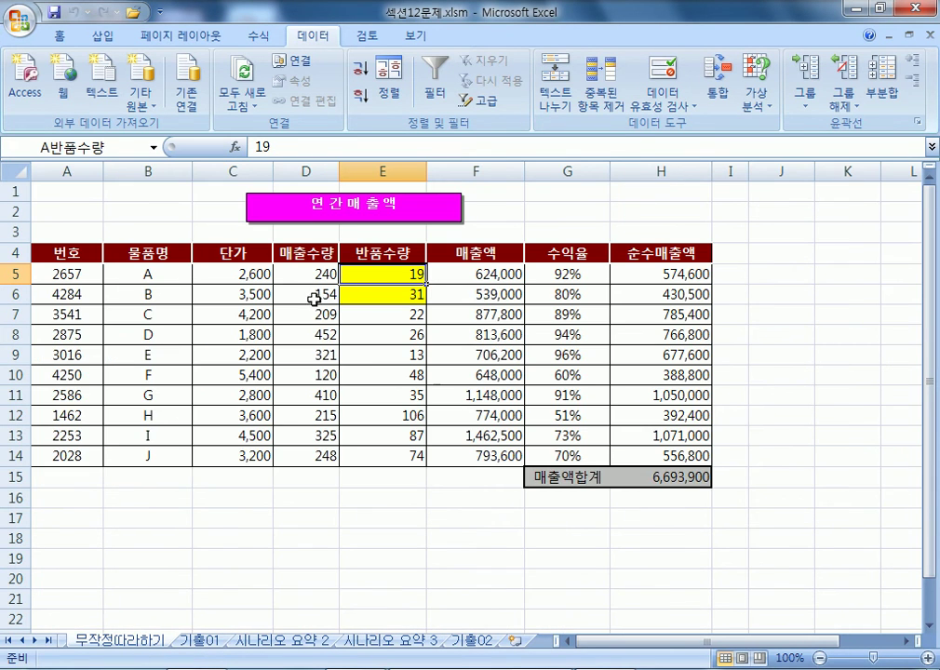
left_click(21, 640)
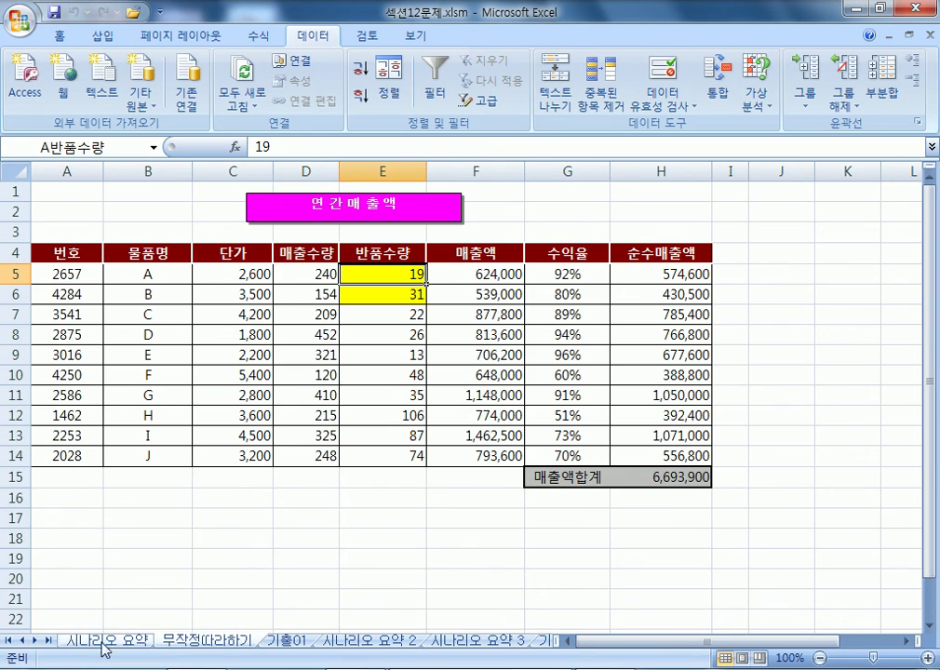
left_click(93, 642)
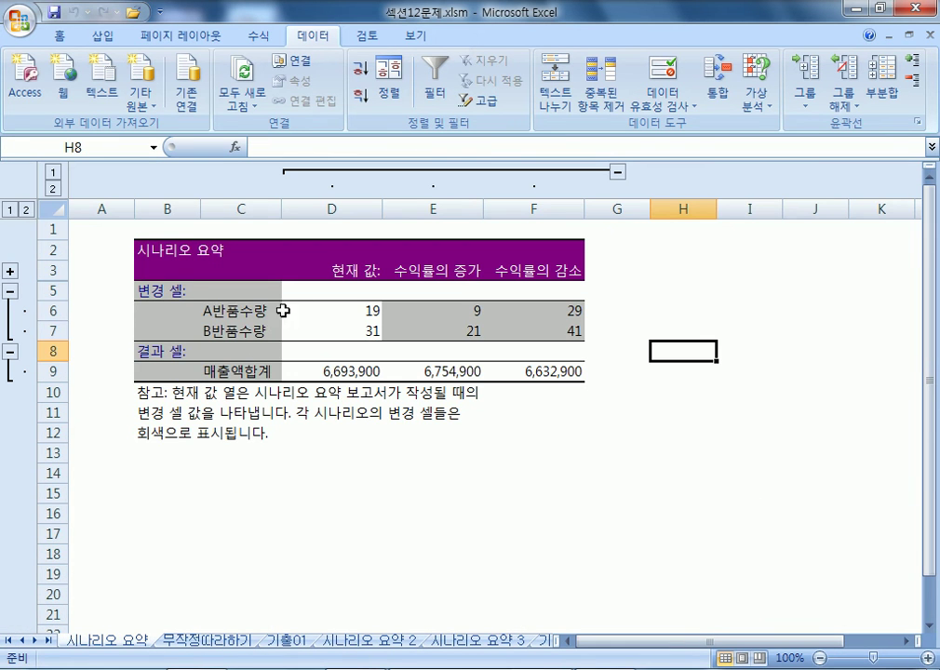
left_click(250, 314)
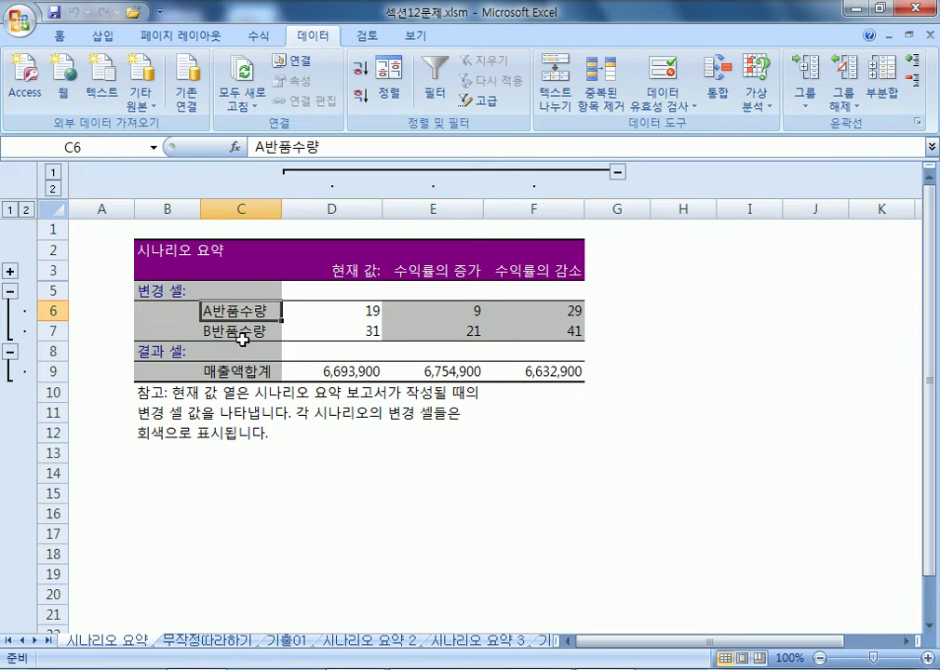
Step: Delete the 시나리오 요약 sheet permanently
left_click(198, 642)
left_click(126, 644)
right_click(126, 644)
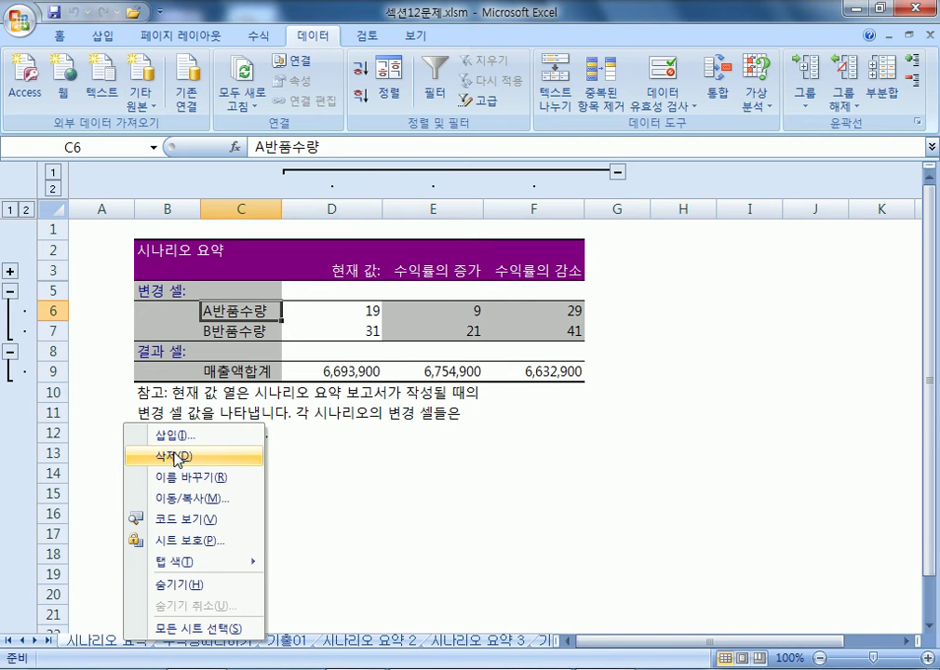
left_click(175, 457)
left_click(411, 387)
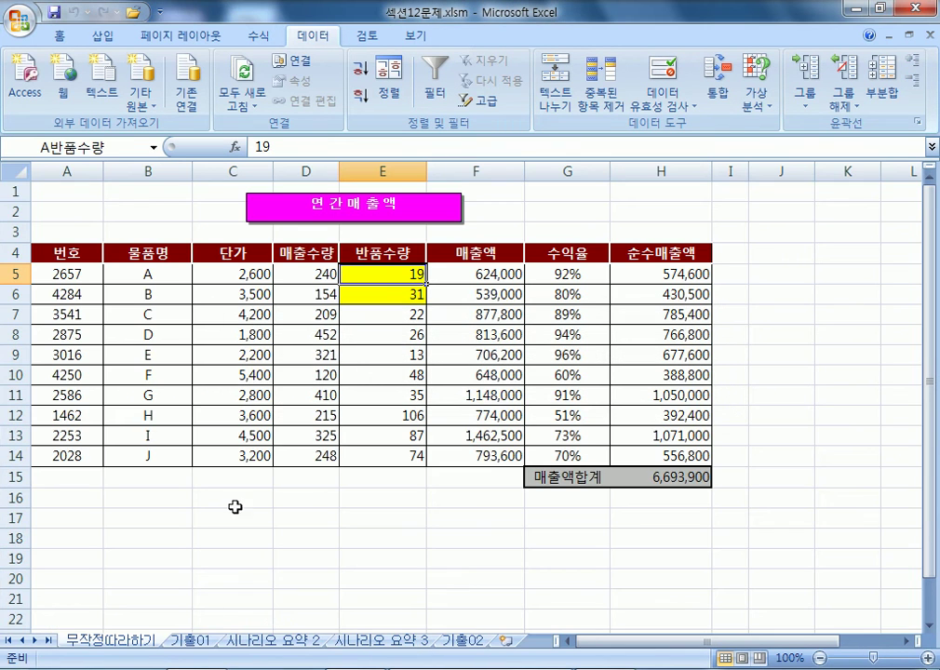
Step: Check the defined names of changing cells E5 and E6 and result cell H15 on sheet 무작정따라하기
left_click(98, 148)
left_click(373, 291)
left_click(125, 150)
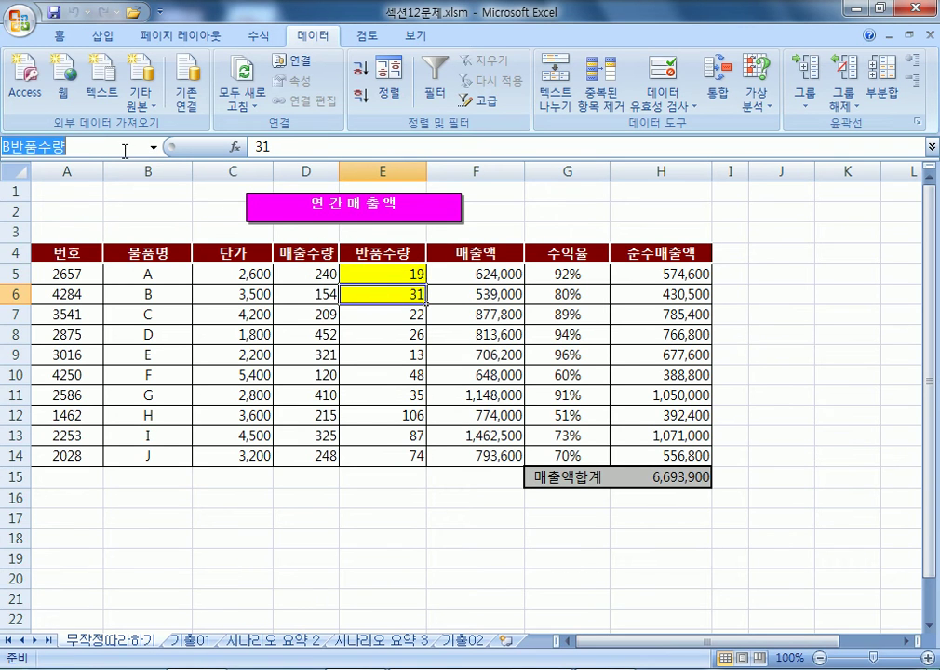
left_click(601, 478)
left_click(125, 151)
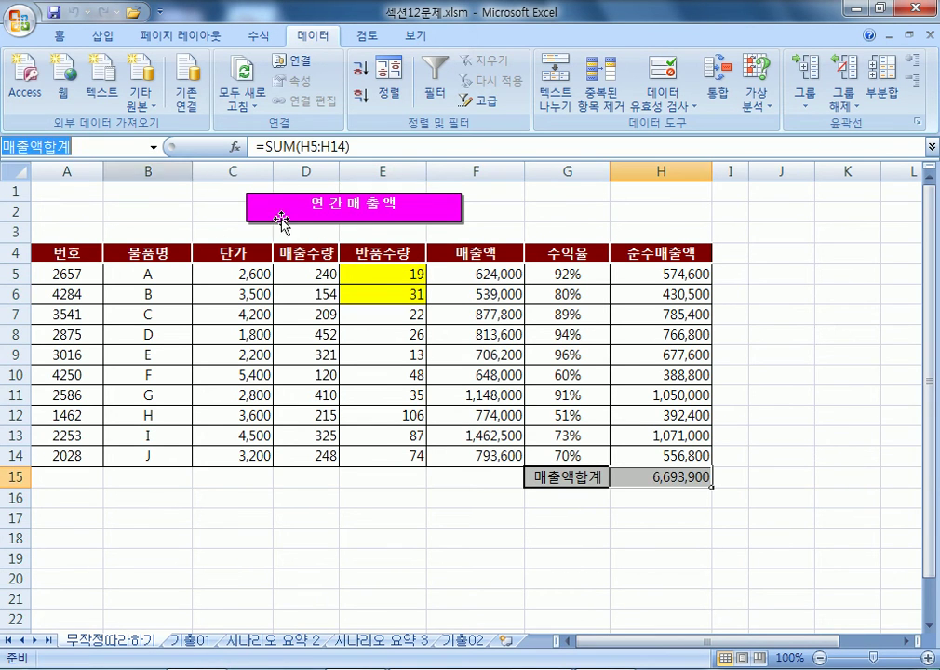
Step: Generate a new scenario summary report for sheet 무작정따라하기 with H15 as the result cell
left_click(409, 291)
left_click(756, 103)
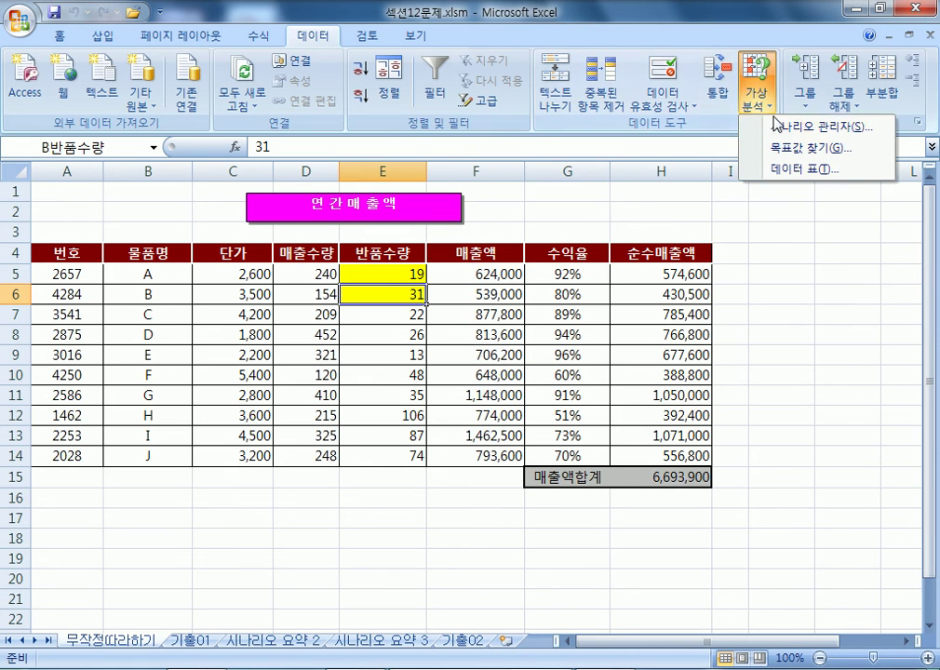
left_click(778, 126)
left_click(677, 214)
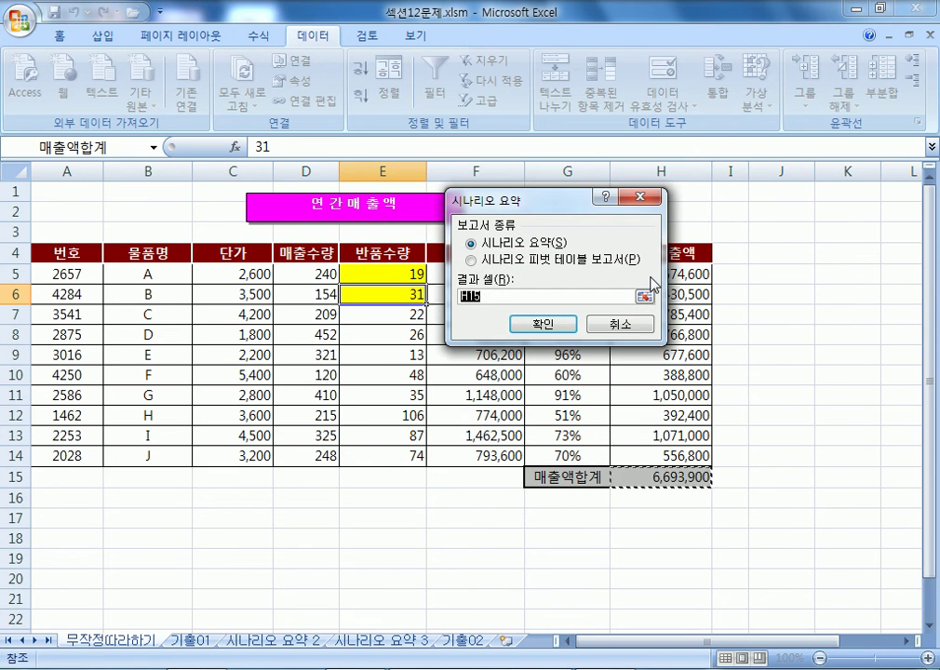
left_click(542, 326)
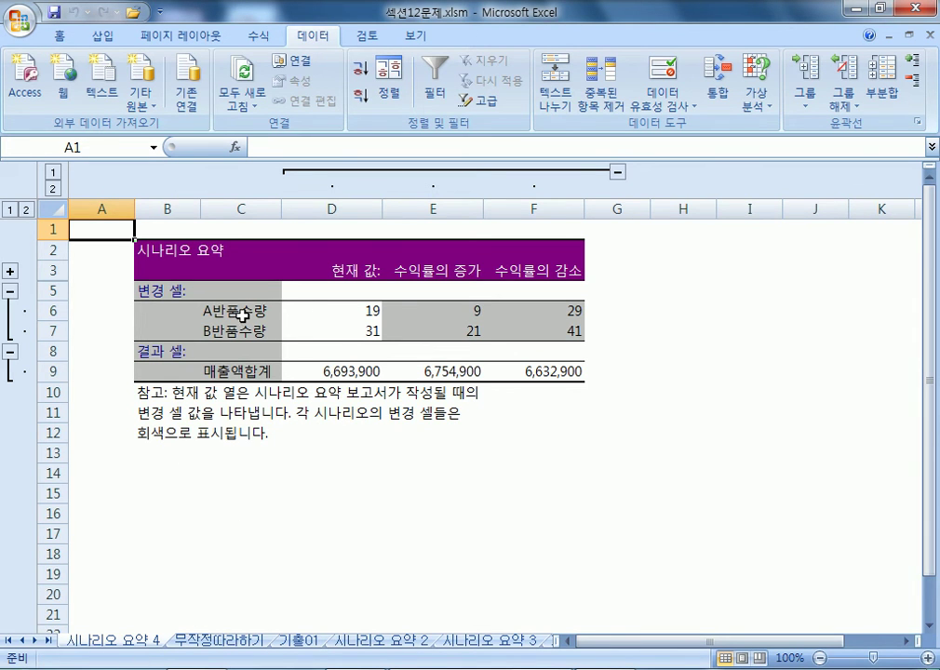
scroll(244, 321, "down", 2)
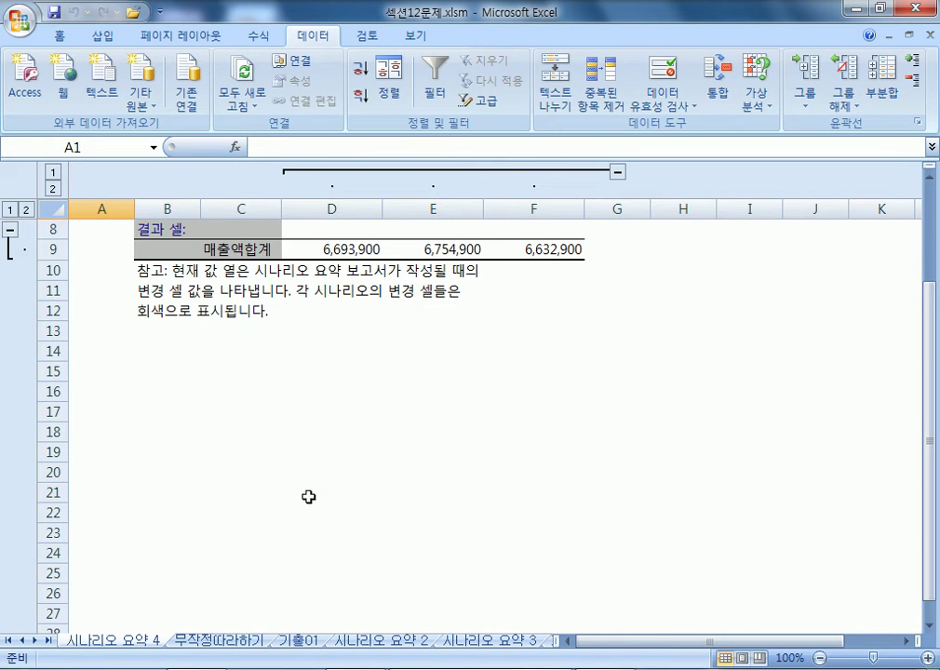
left_click(758, 100)
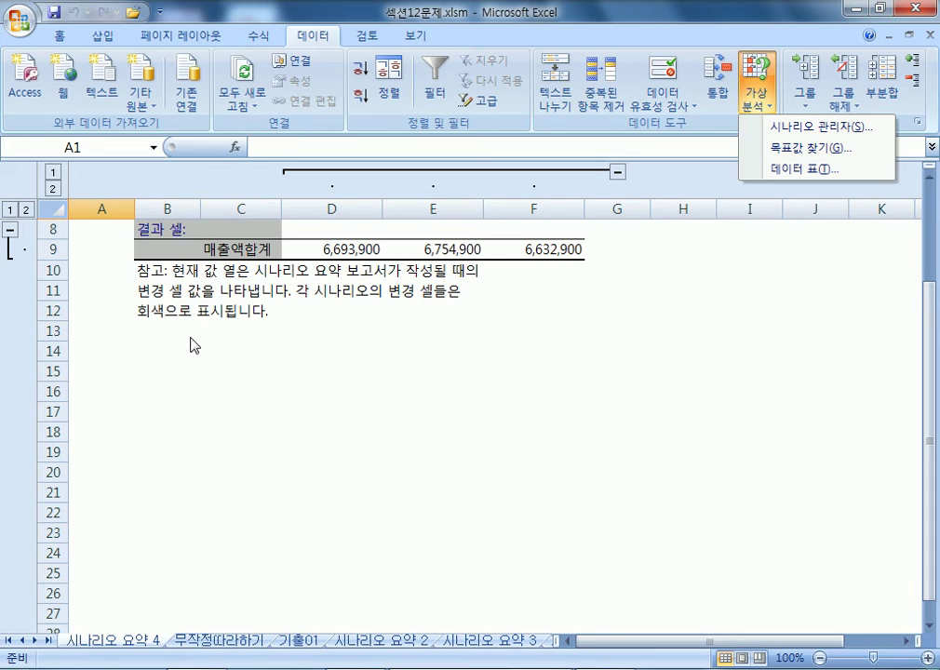
right_click(116, 640)
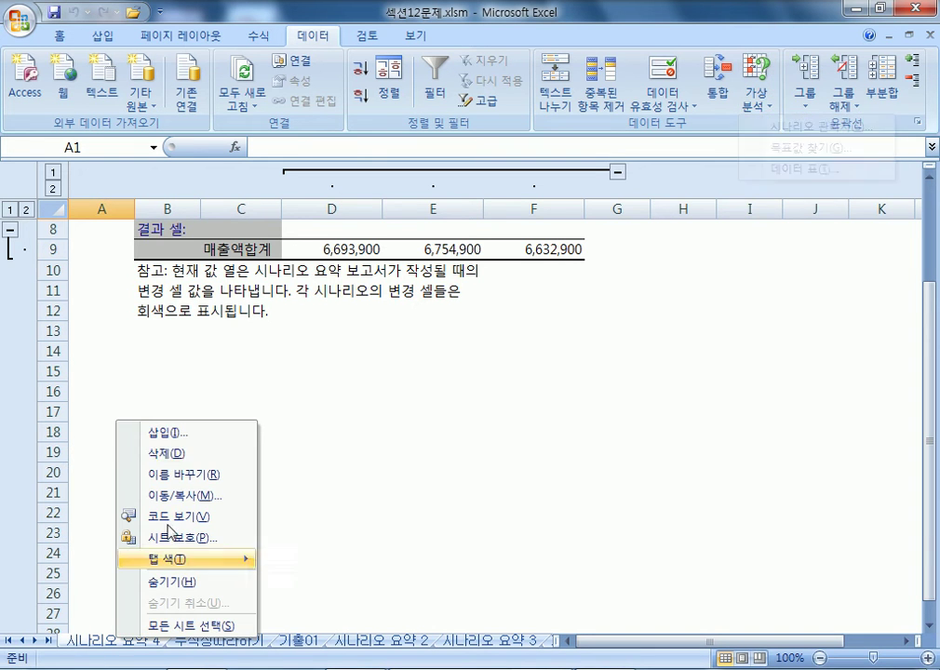
left_click(173, 455)
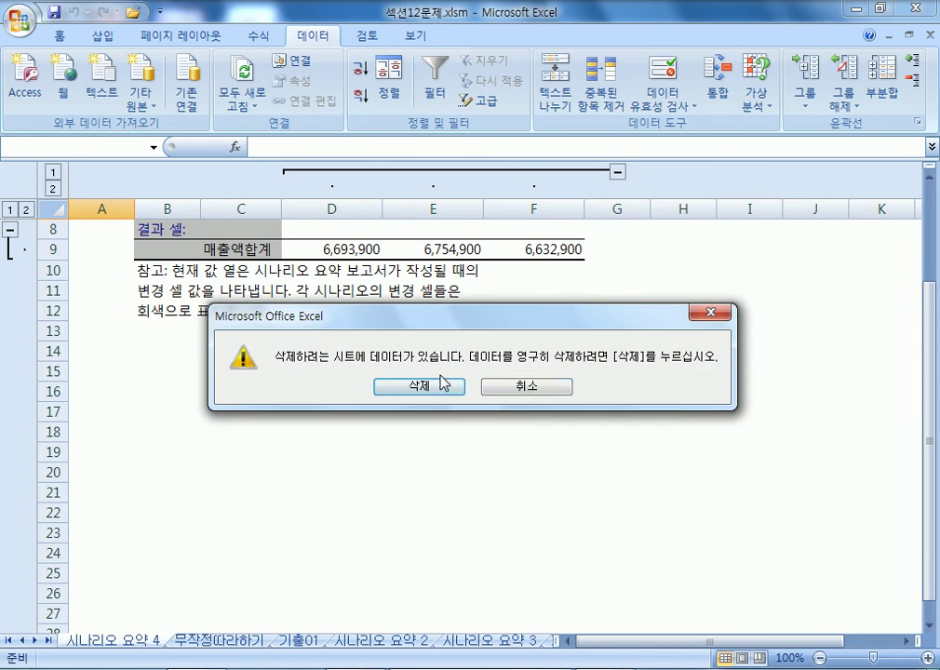
left_click(529, 387)
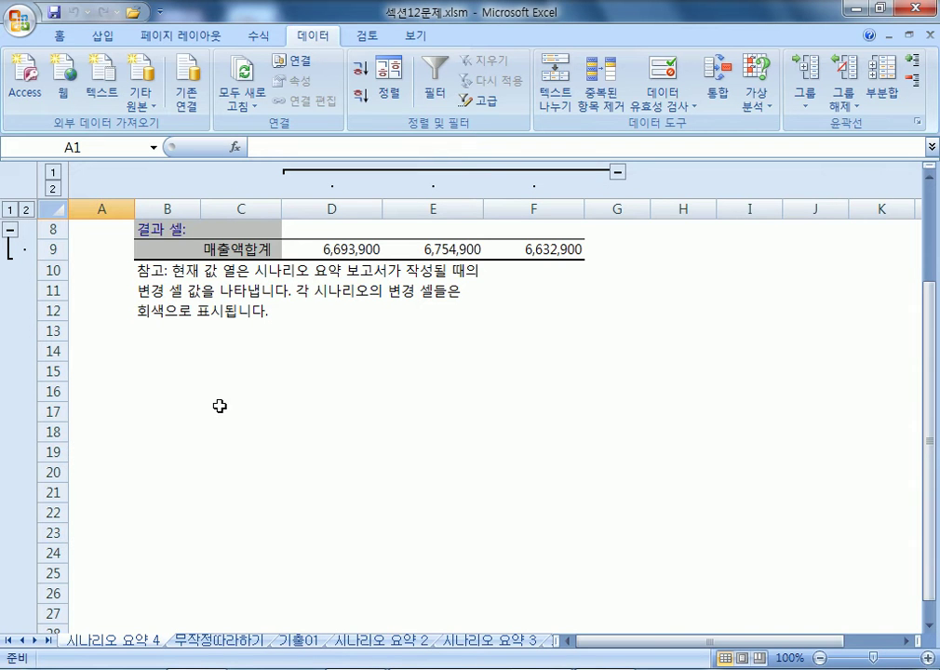
Step: Open the workbook 섹션13문제.xlsm from the 01 섹션 folder
left_click(20, 18)
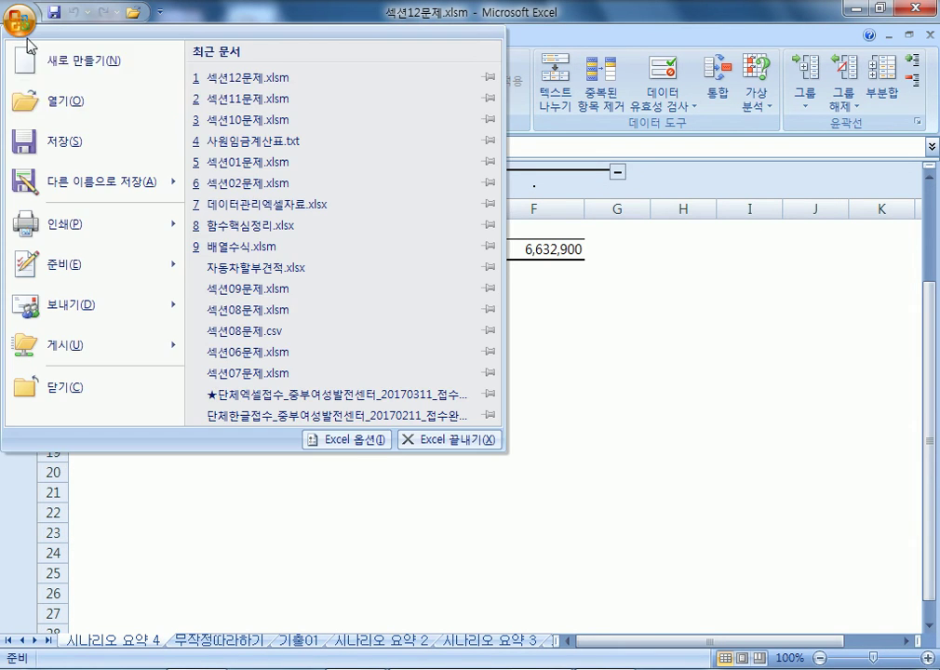
left_click(42, 99)
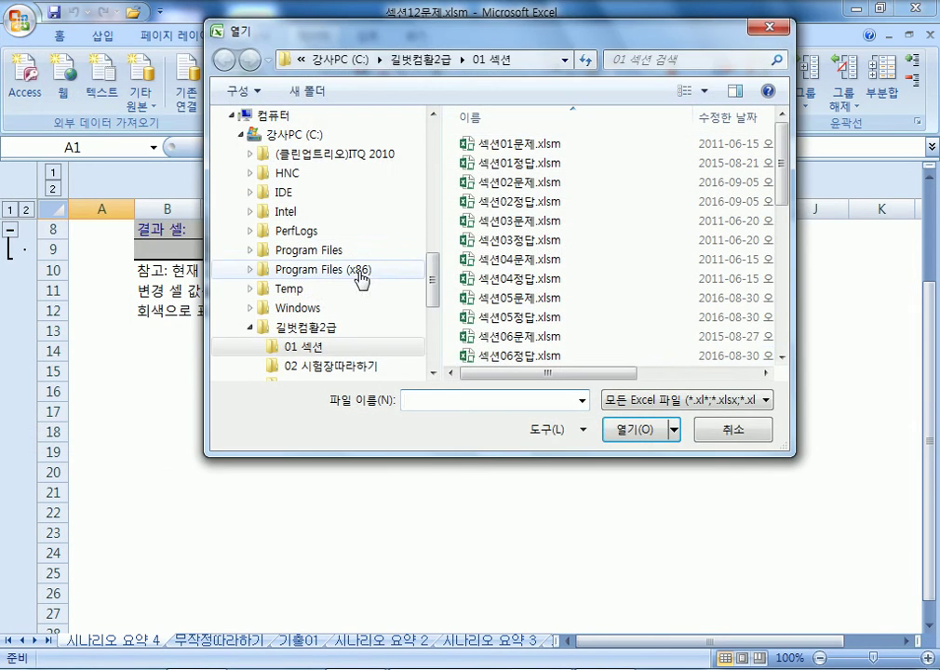
left_click(513, 354)
scroll(526, 352, "down", 4)
scroll(527, 352, "down", 2)
double_click(513, 261)
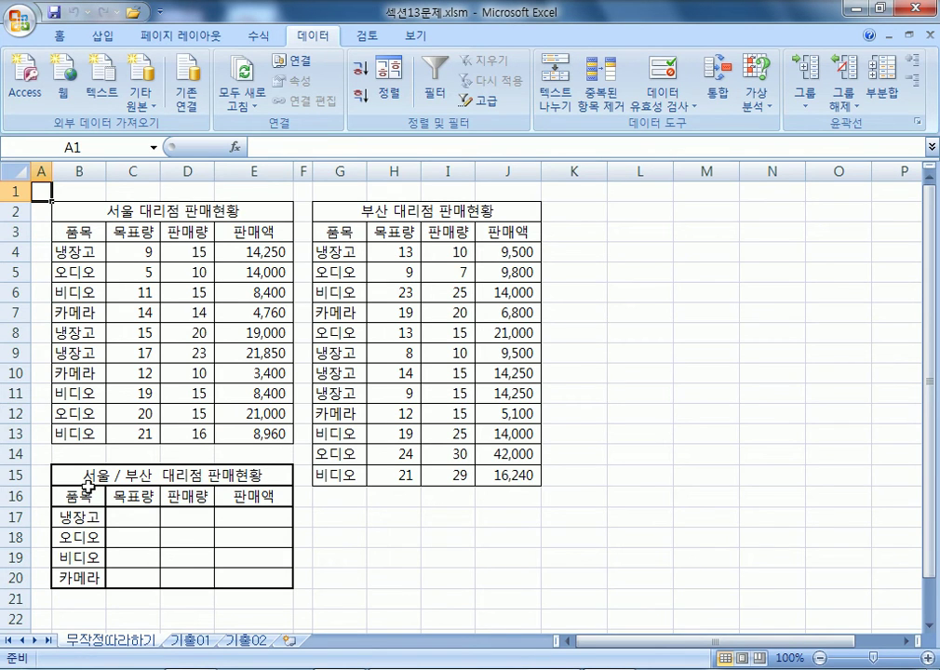
Step: Move the 서울 / 부산 대리점 판매현황 table from B15:E20 to L2:O7 and narrow column K
left_click_drag(72, 474, 792, 325)
left_click(704, 377)
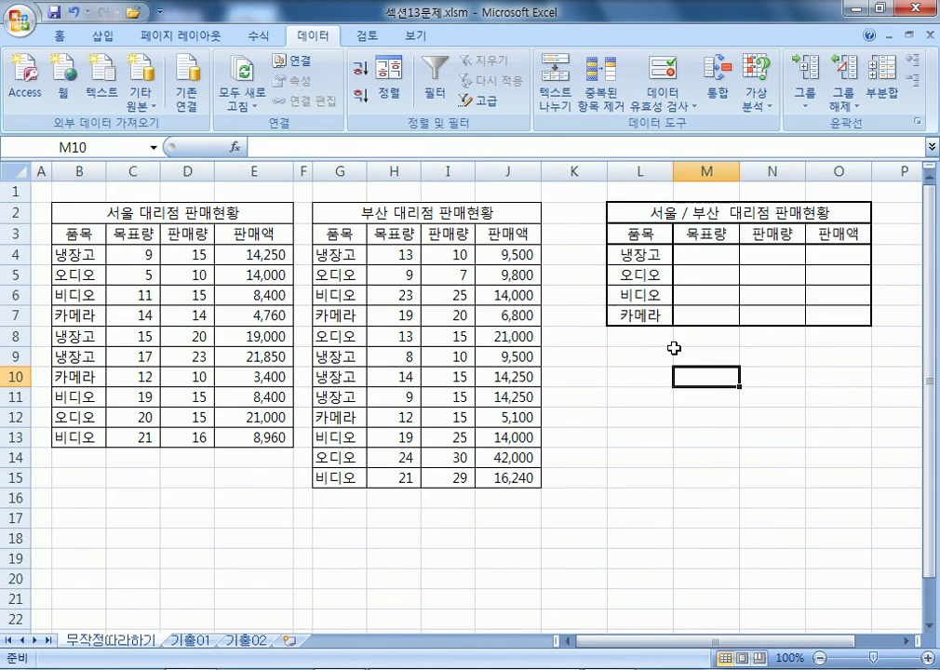
left_click_drag(607, 171, 565, 169)
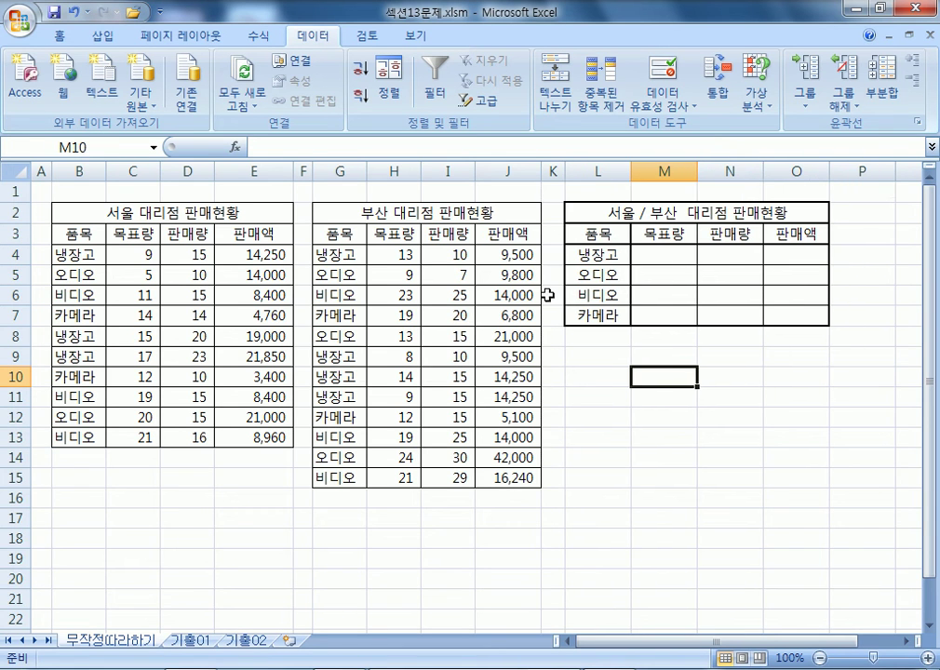
Step: Examine the Seoul data in B4:E13, the Busan data in G4:J15 and the combined table in L3:O7
left_click_drag(73, 499, 224, 580)
left_click(597, 232)
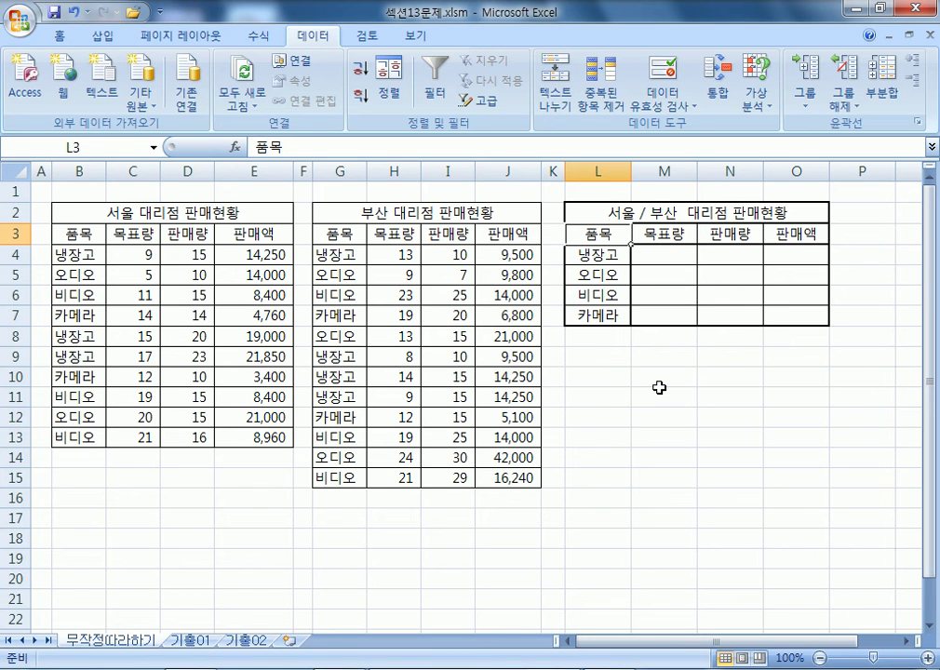
left_click_drag(90, 251, 250, 417)
left_click(362, 271)
left_click_drag(362, 271, 491, 465)
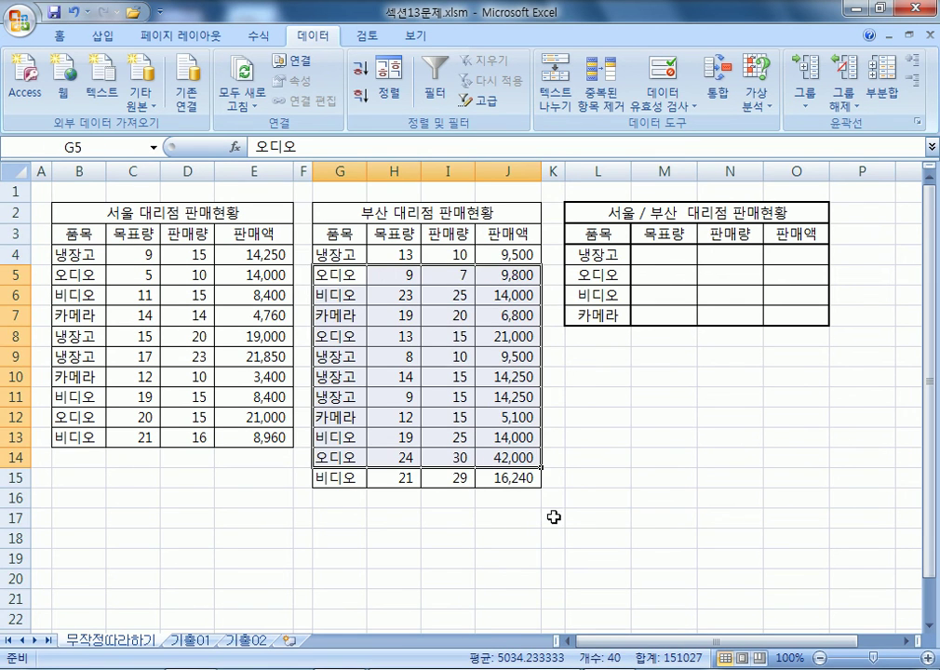
left_click(668, 519)
left_click_drag(615, 234, 796, 313)
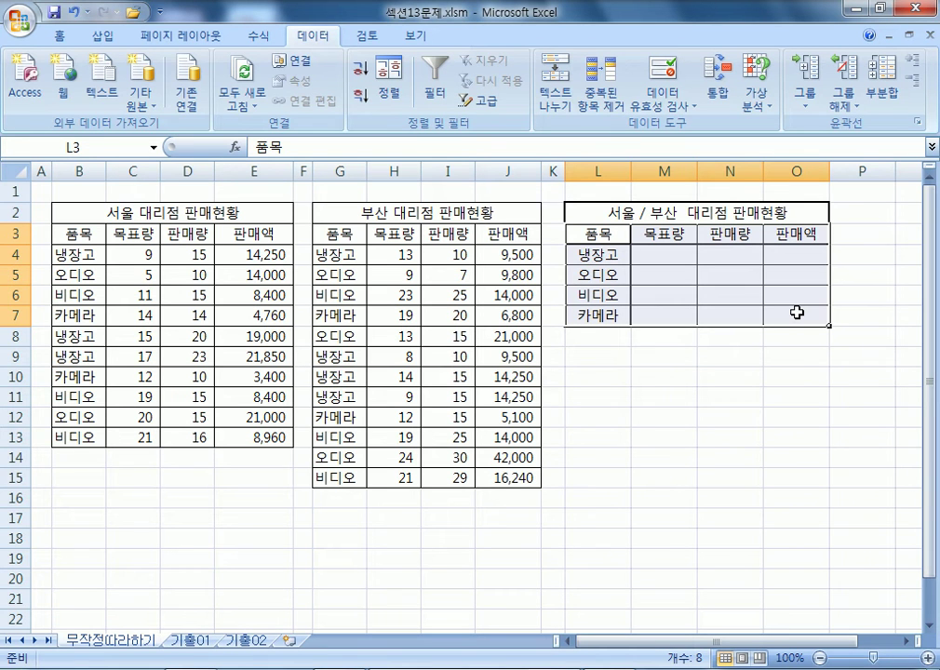
left_click(107, 212)
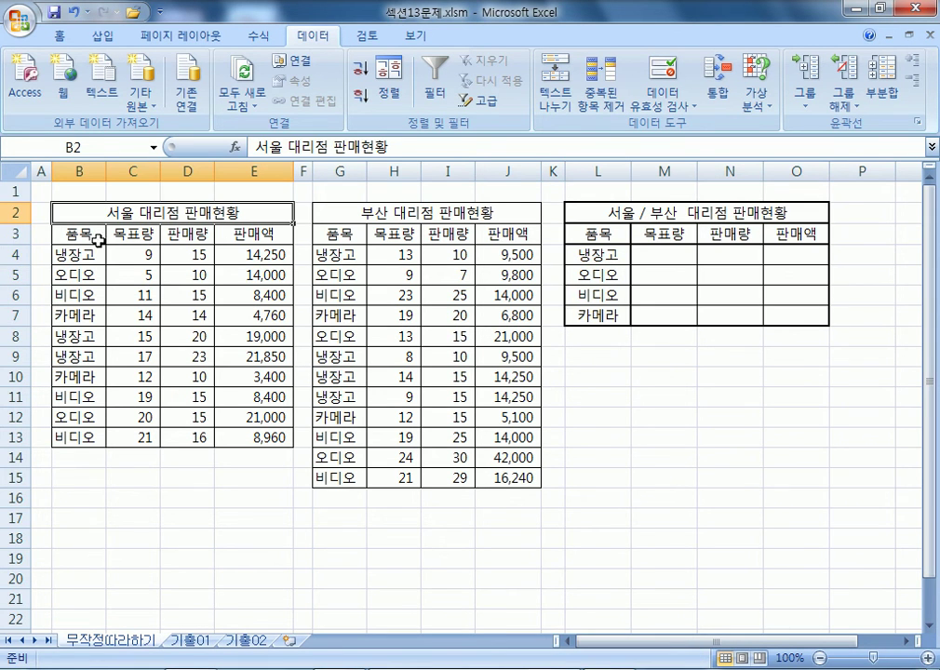
left_click_drag(63, 254, 251, 438)
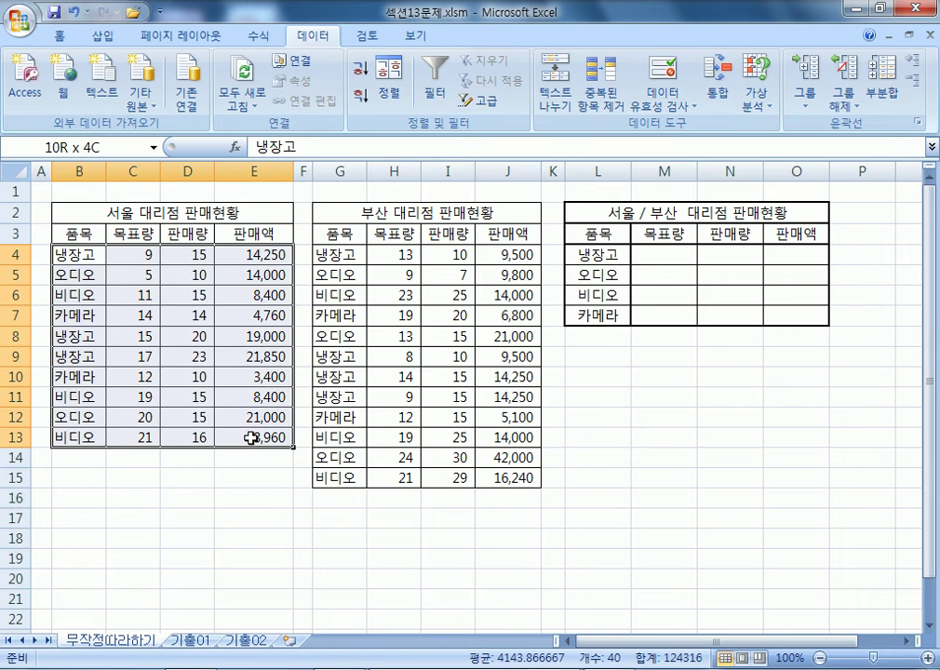
left_click(361, 212)
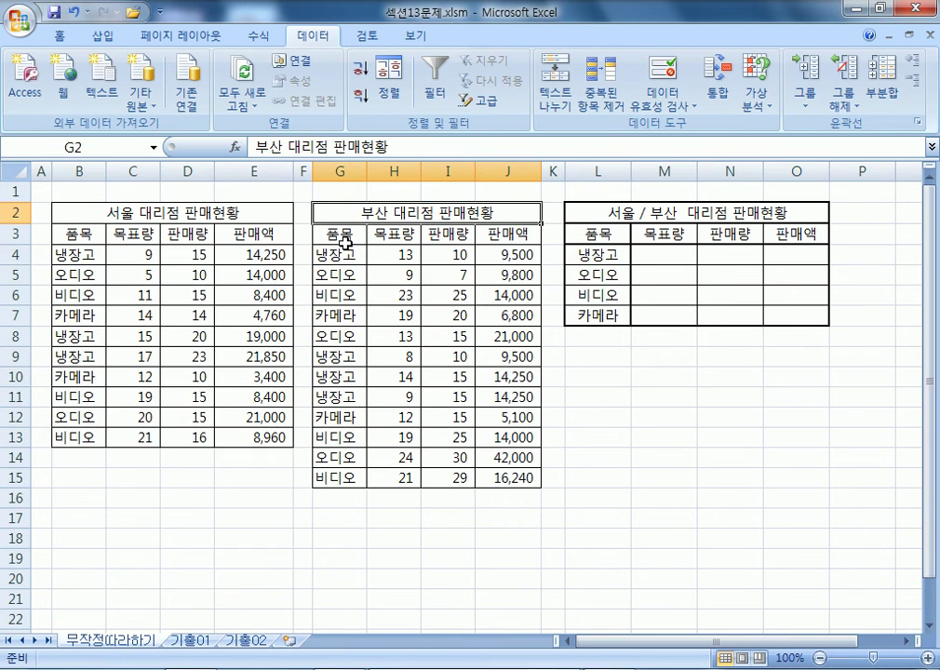
left_click_drag(335, 259, 492, 474)
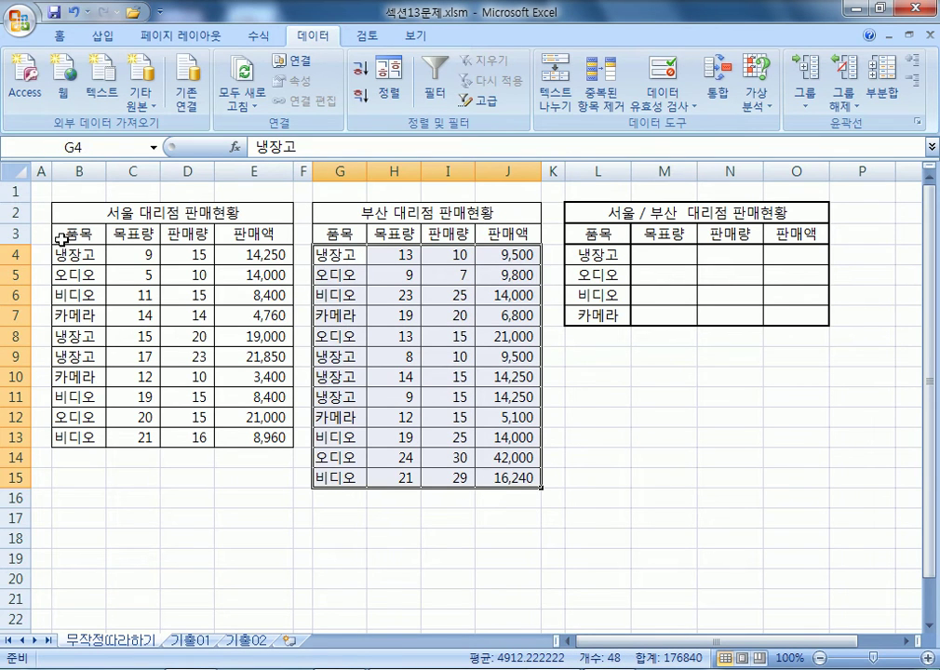
left_click_drag(61, 254, 247, 426)
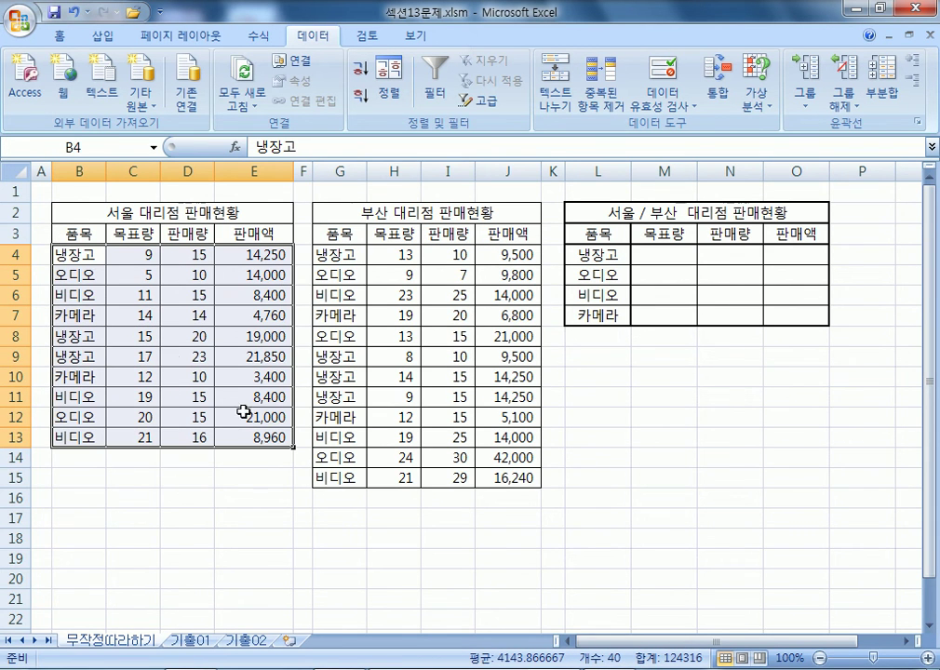
Step: Compare the item names and column headings of the branch tables with those of the 서울 / 부산 table
left_click(78, 255)
left_click(74, 296)
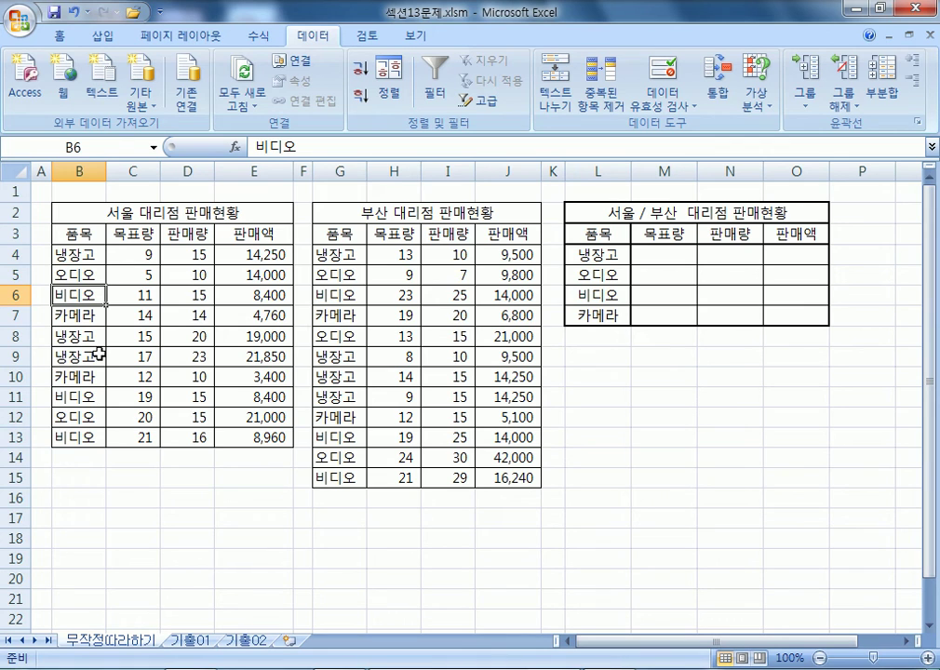
left_click(594, 255)
left_click(594, 274)
left_click(595, 295)
left_click(599, 315)
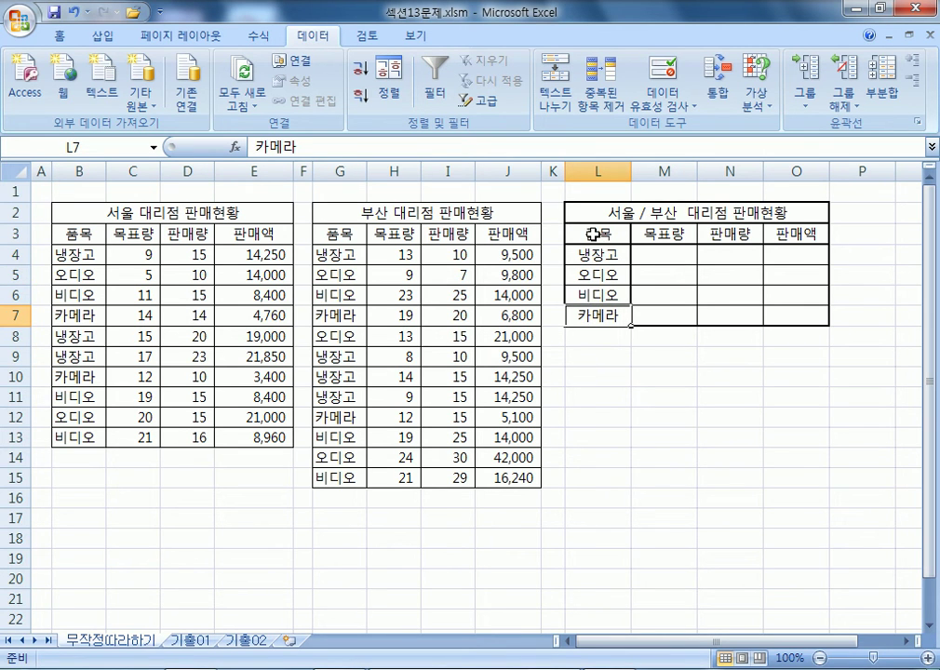
left_click(384, 234)
left_click(669, 237)
left_click(745, 236)
left_click(662, 236)
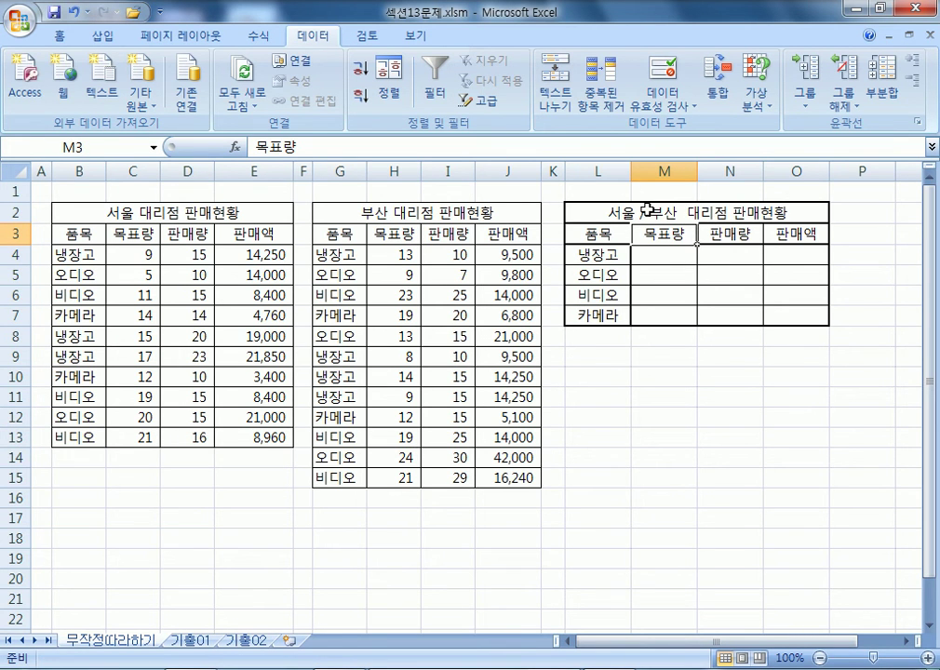
Step: Examine the combined table's range L3:O7 and its empty value cells M4:O7 against the Seoul figures in columns C:E
left_click_drag(597, 235, 808, 320)
left_click_drag(663, 254, 793, 317)
left_click_drag(133, 254, 270, 396)
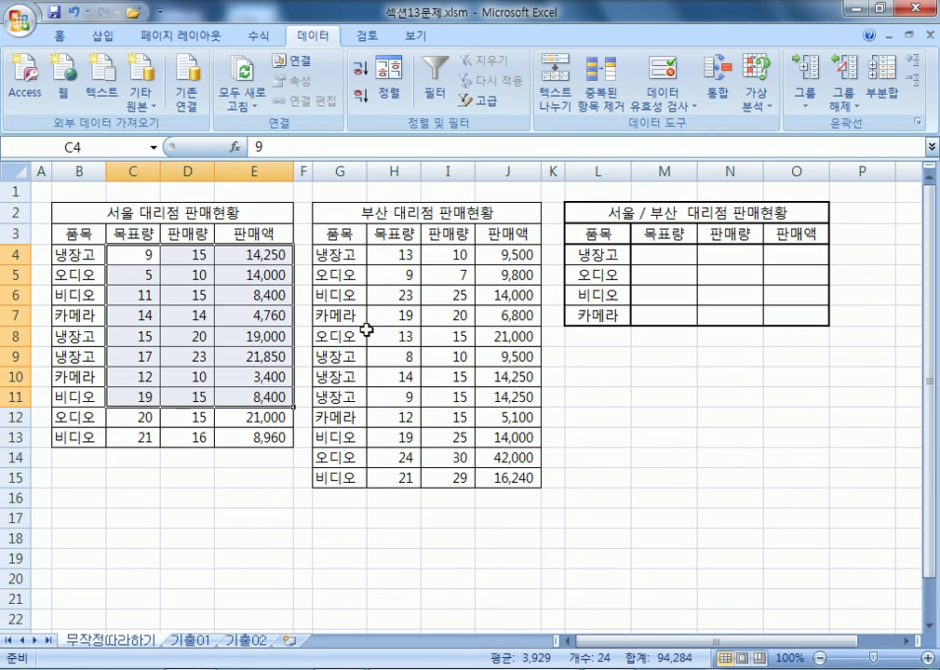
left_click(601, 233)
left_click_drag(601, 233, 804, 311)
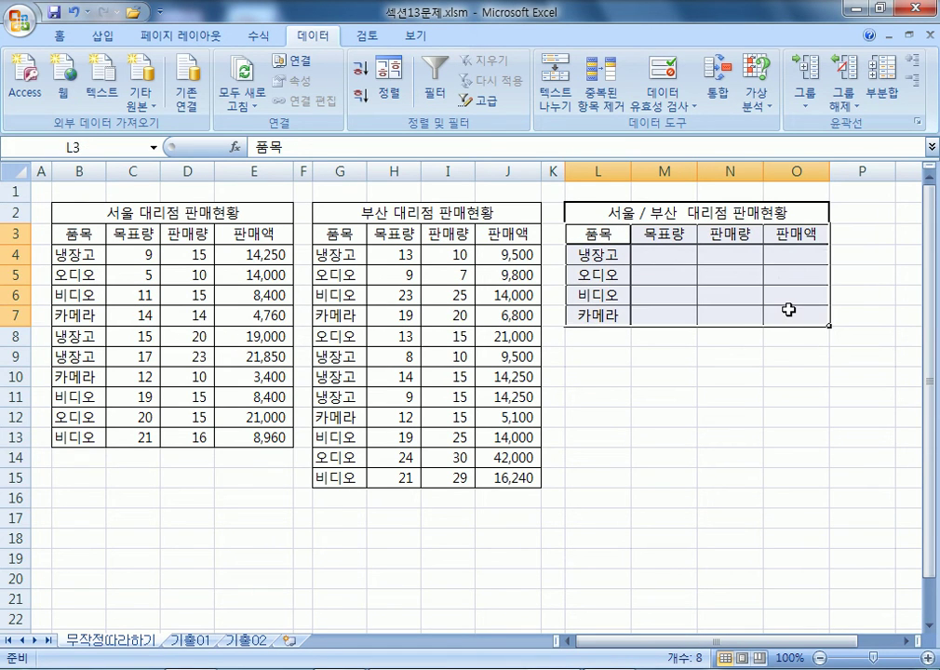
left_click(585, 205)
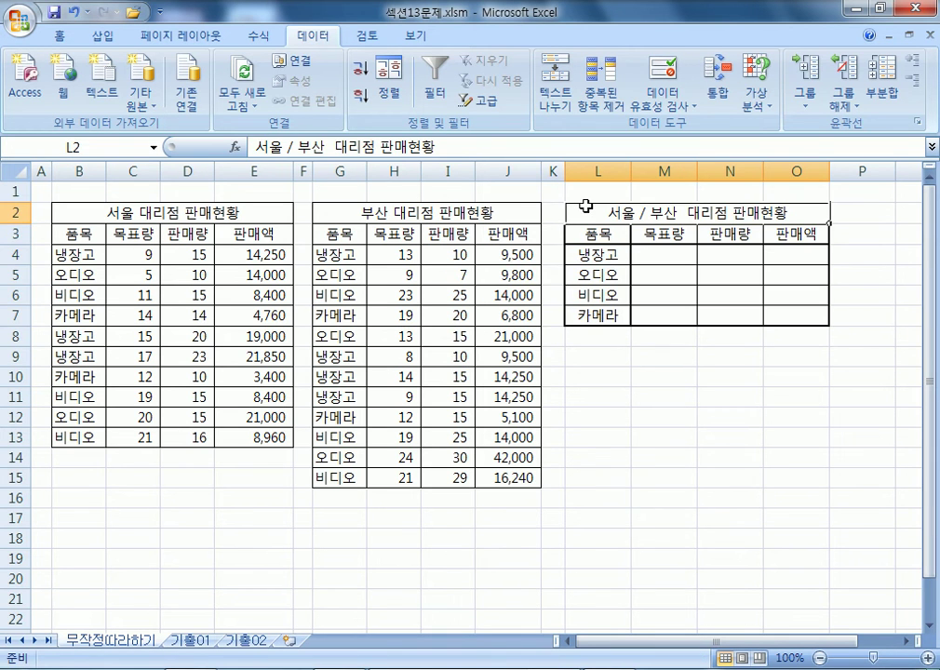
Step: Fill the combined Seoul/Busan table's range L3:O7 with yellow
left_click_drag(582, 227, 786, 324)
left_click(62, 35)
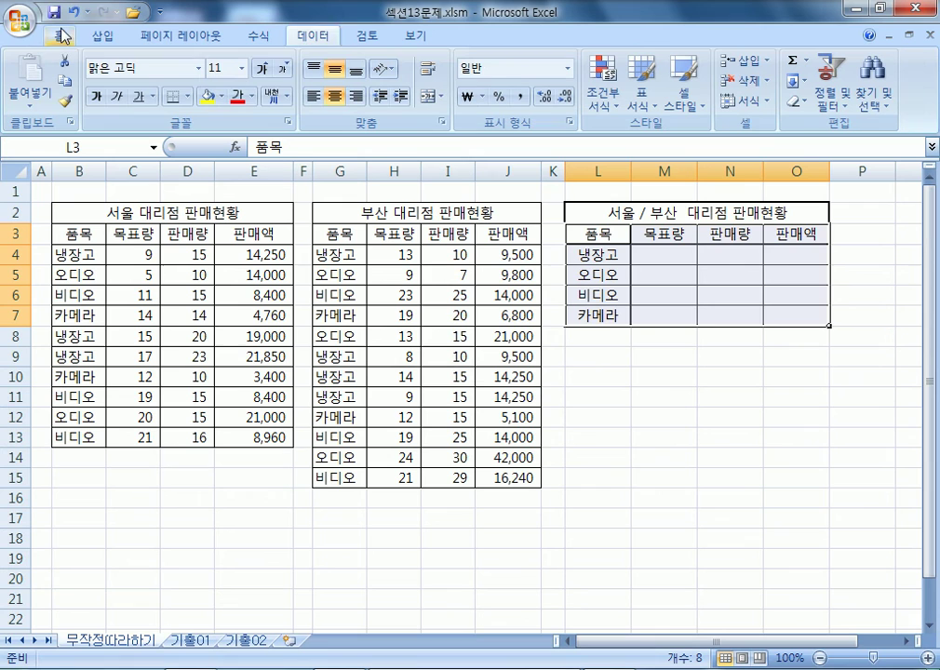
left_click(209, 97)
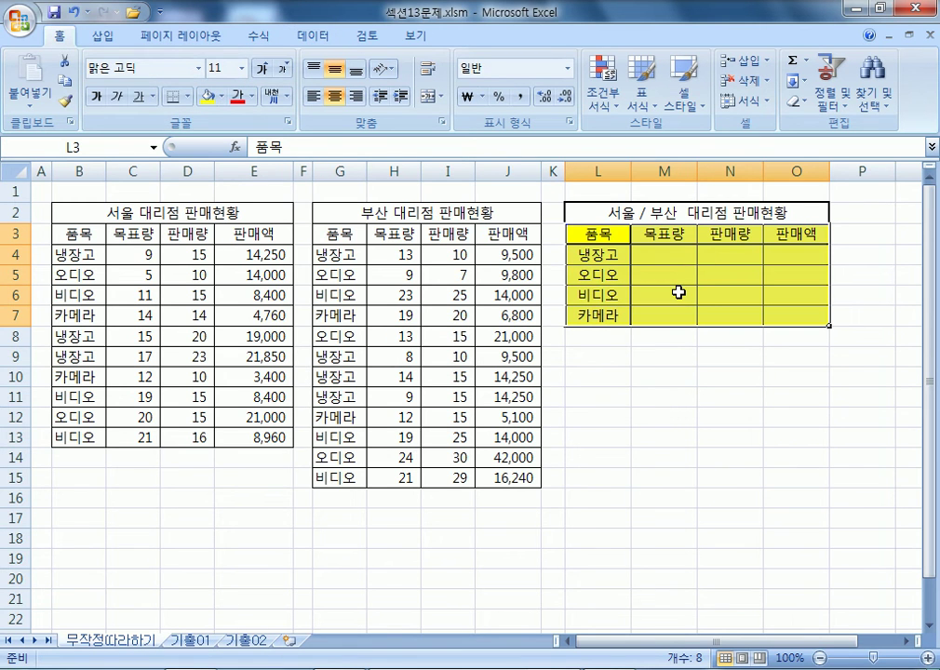
left_click(606, 215)
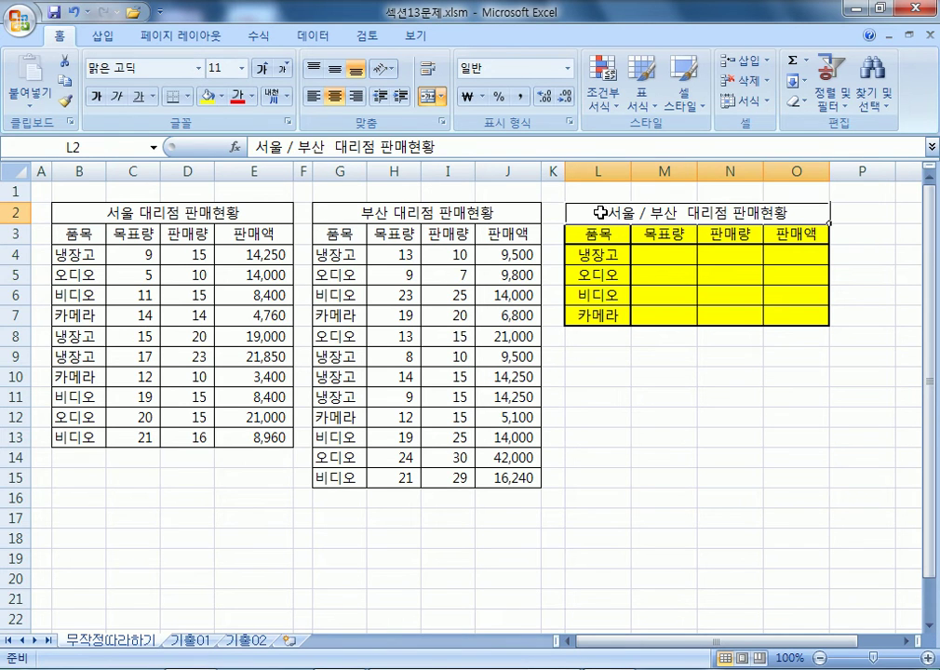
Step: Set up a consolidation into L3:O7, adding the Seoul range B3:E13 and the Busan range G3:J15 as references
left_click_drag(570, 233, 820, 319)
left_click(325, 37)
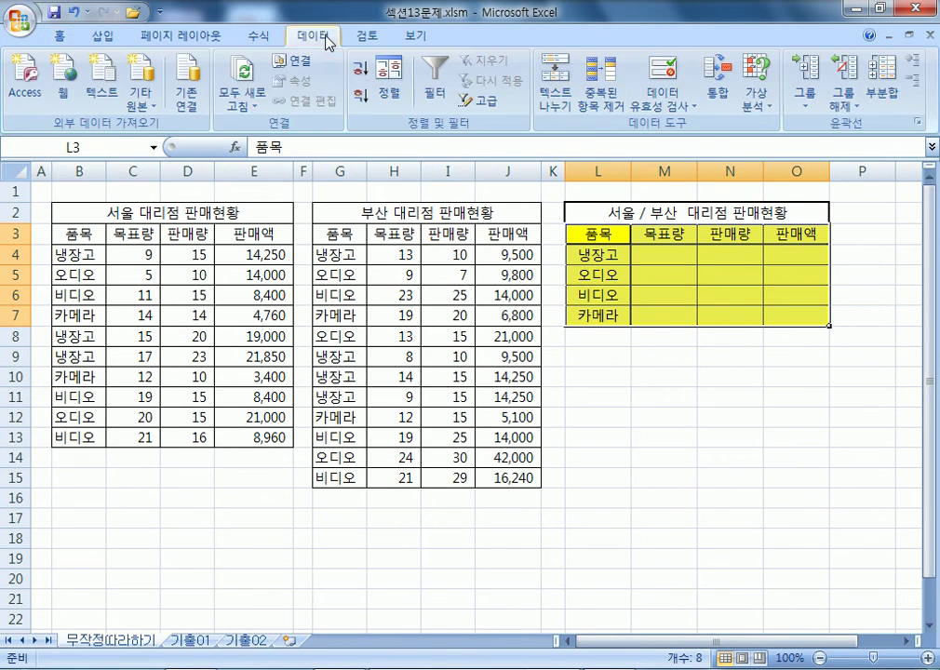
left_click(720, 93)
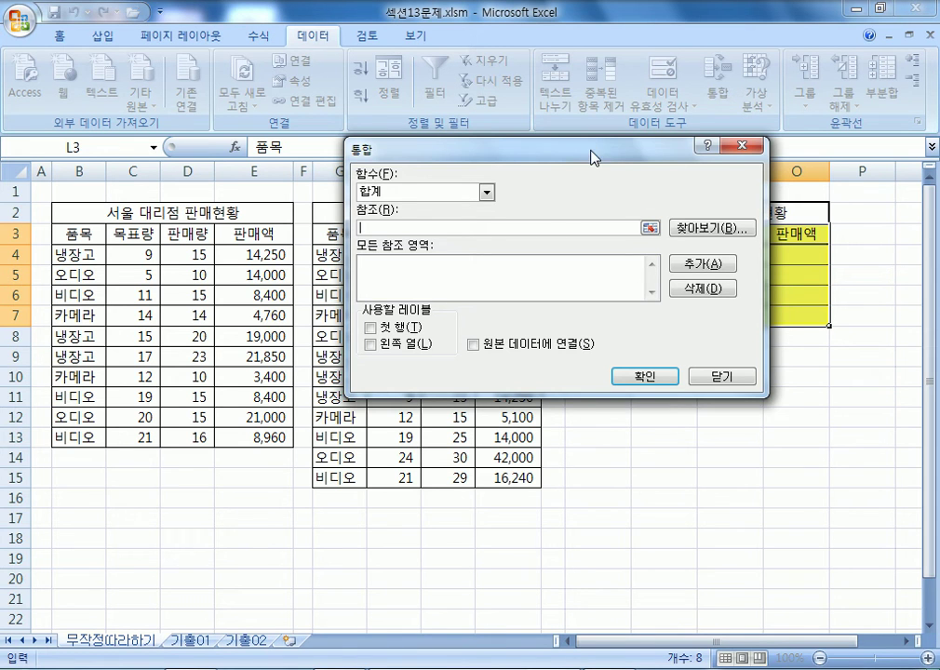
left_click_drag(590, 155, 622, 310)
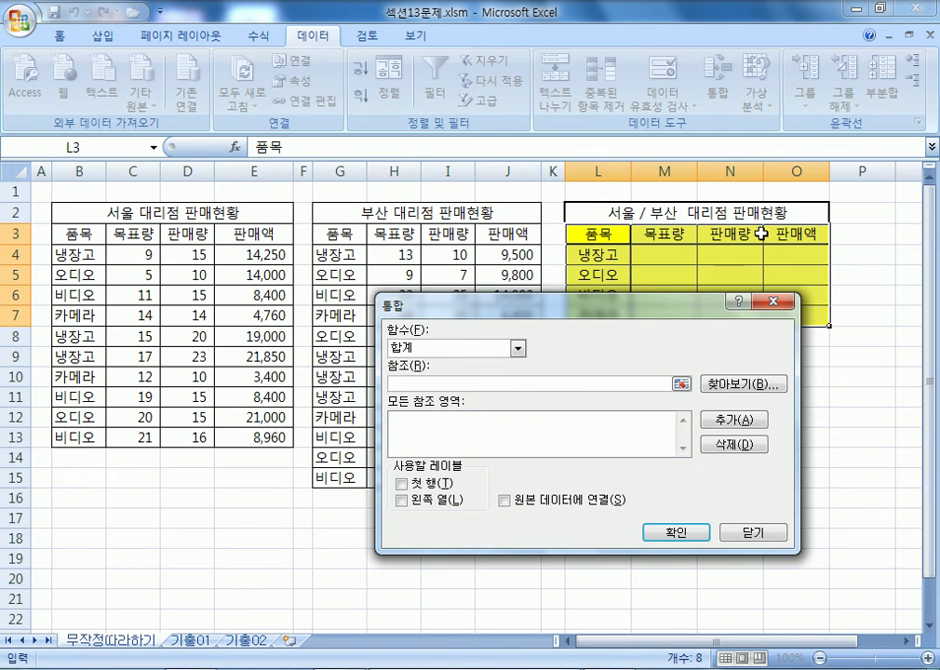
left_click_drag(650, 316, 751, 133)
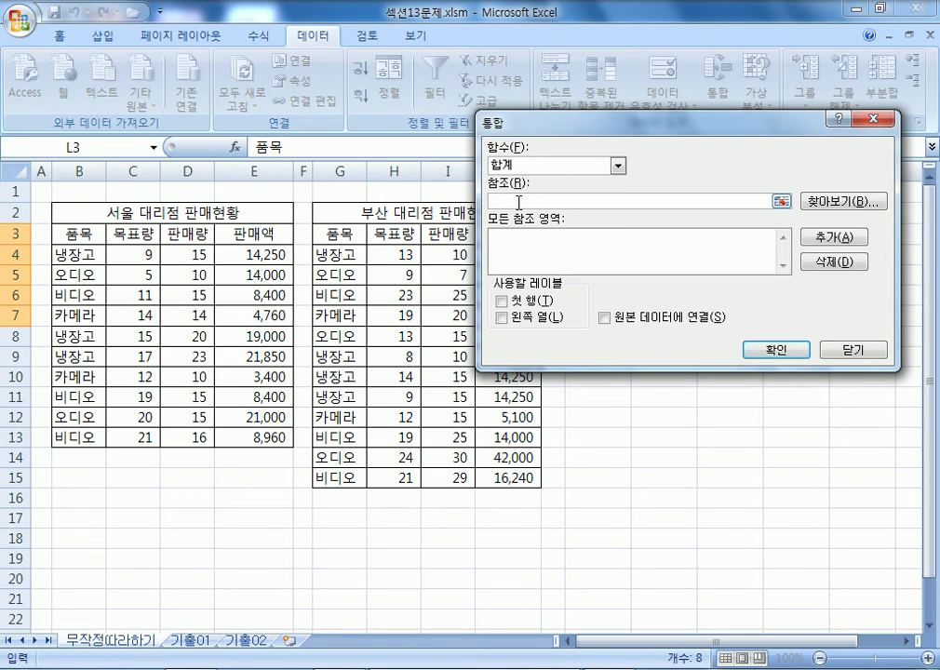
left_click(77, 216)
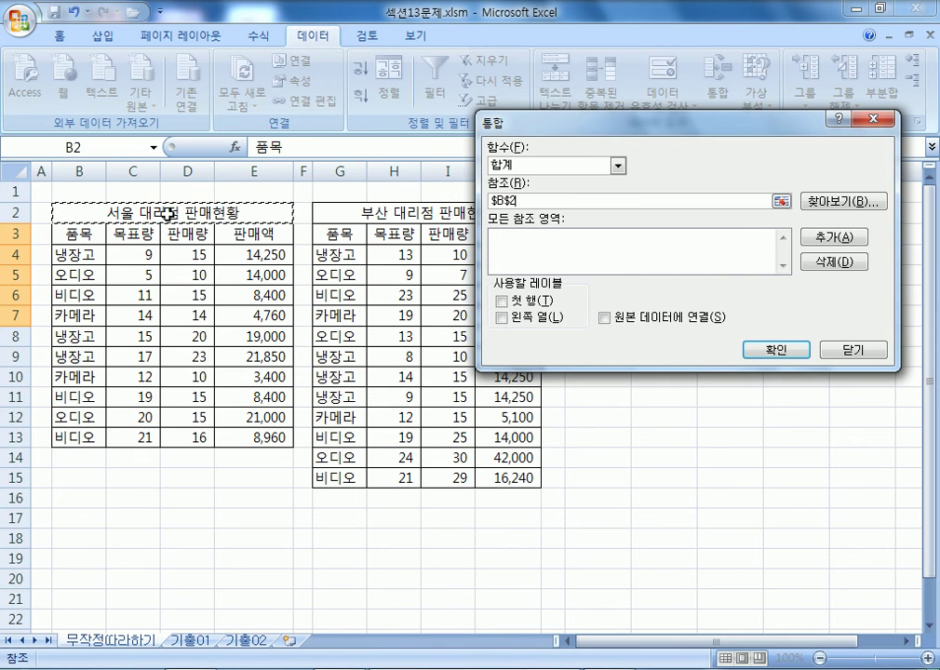
left_click_drag(84, 235, 253, 434)
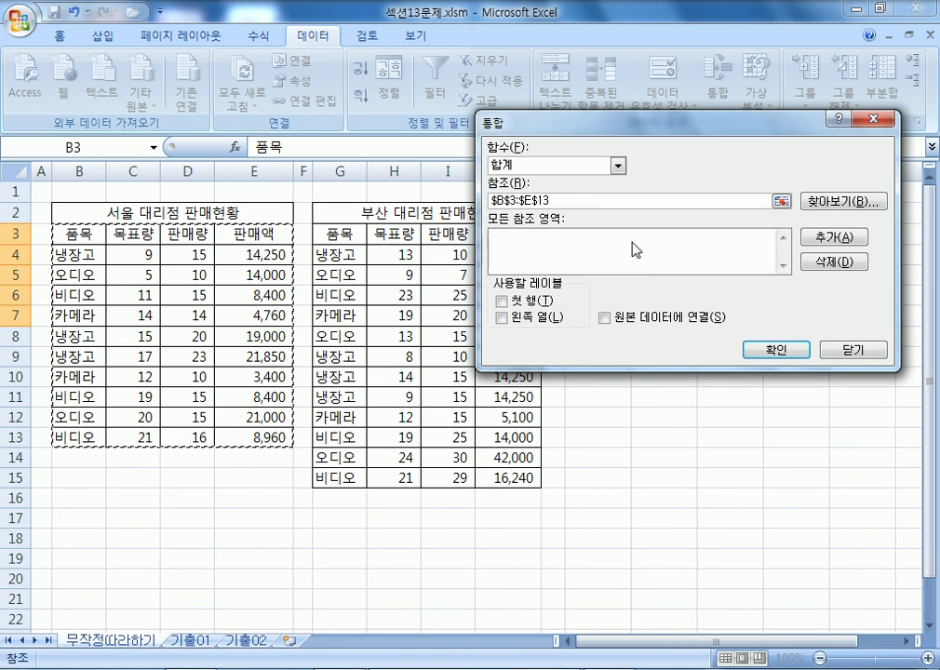
left_click(837, 241)
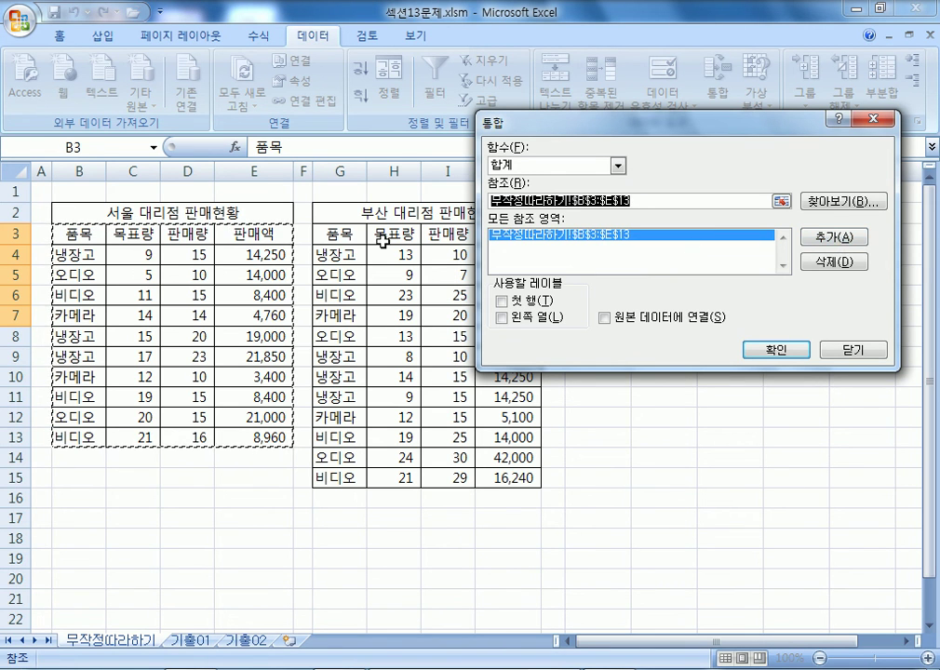
left_click_drag(337, 238, 504, 475)
left_click(837, 238)
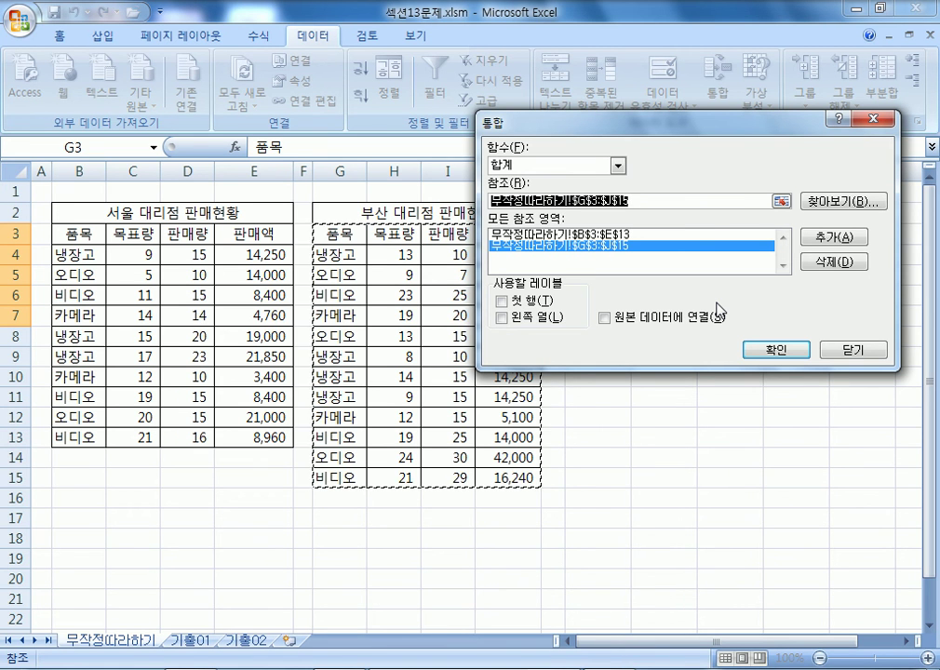
Step: Use both the top row (첫 행) and left column (왼쪽 열) as labels and run the consolidation
left_click_drag(657, 121, 725, 254)
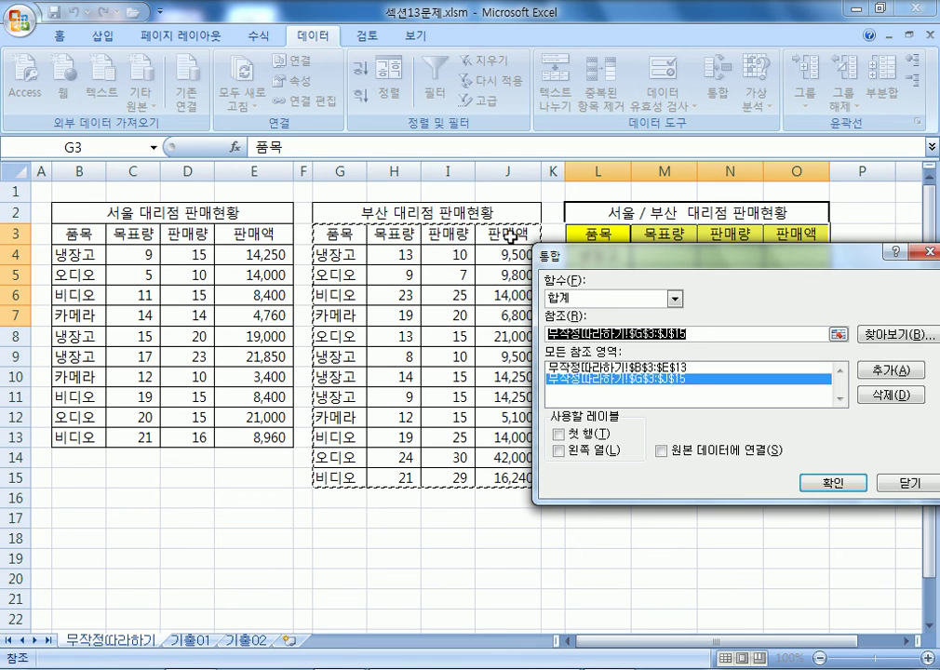
left_click(571, 436)
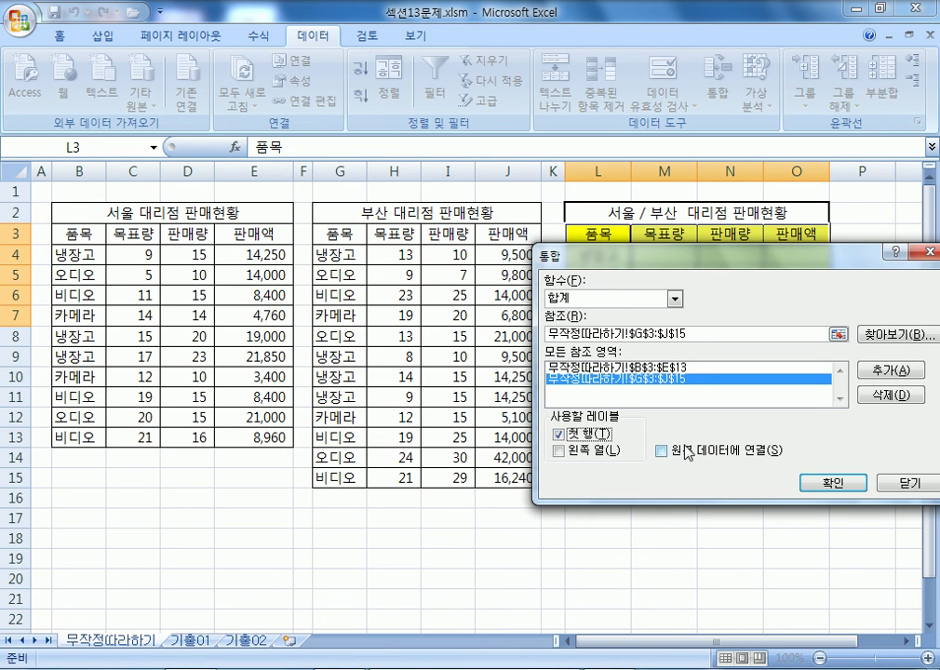
left_click_drag(558, 252, 686, 211)
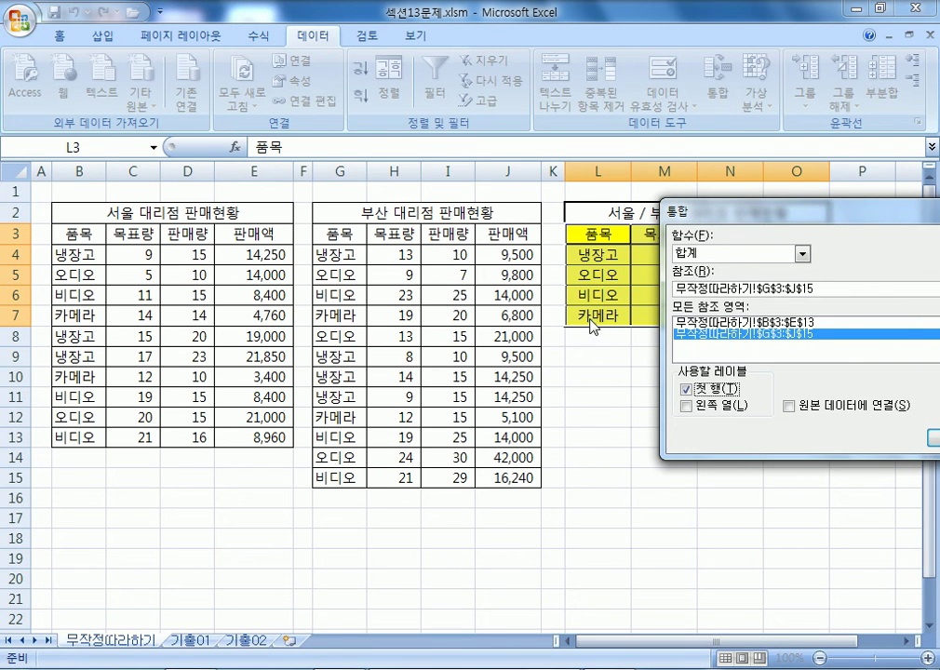
left_click(690, 407)
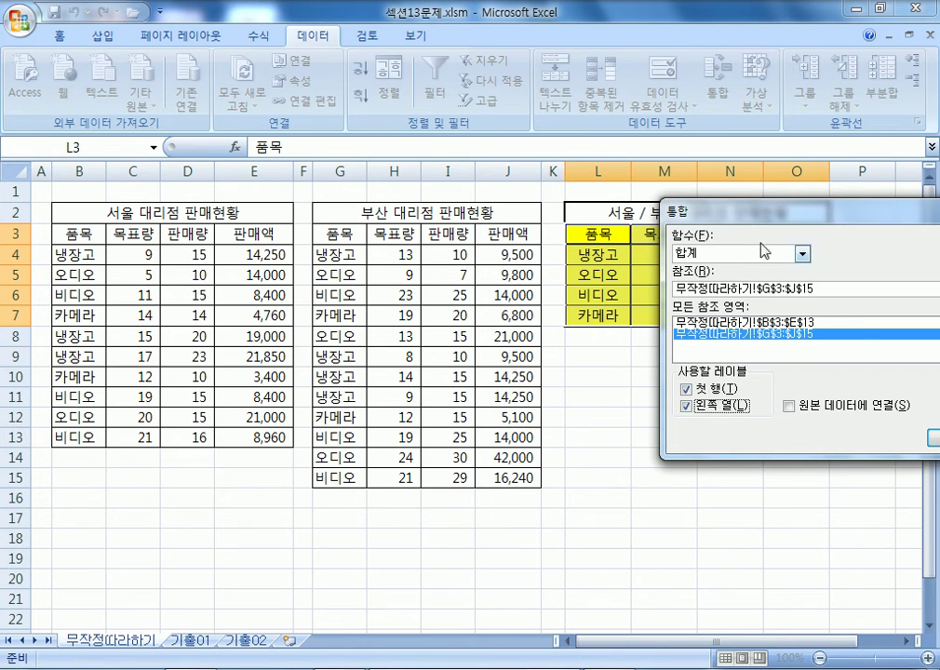
left_click_drag(775, 209, 525, 127)
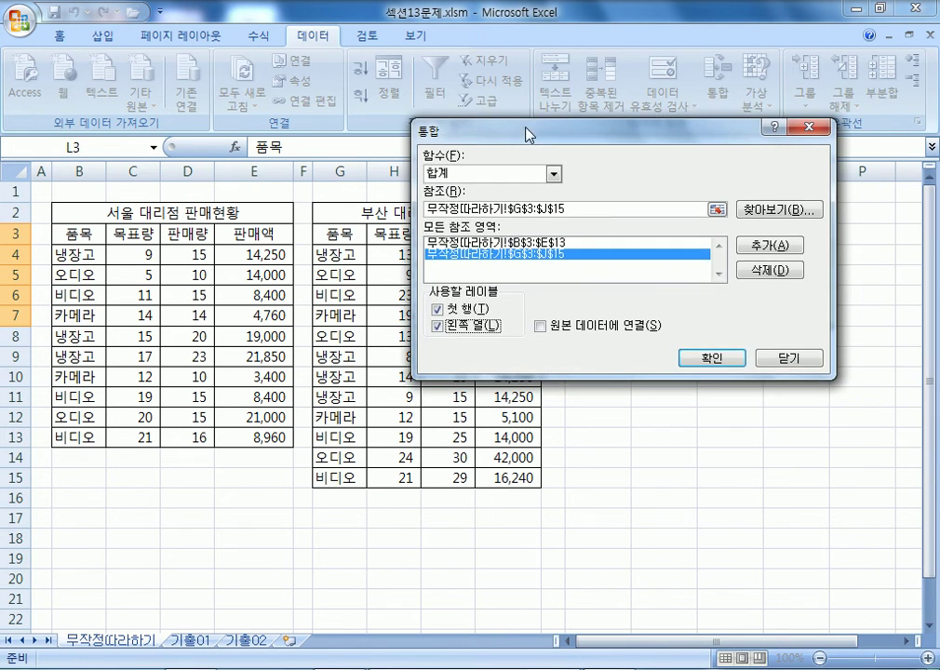
left_click(698, 361)
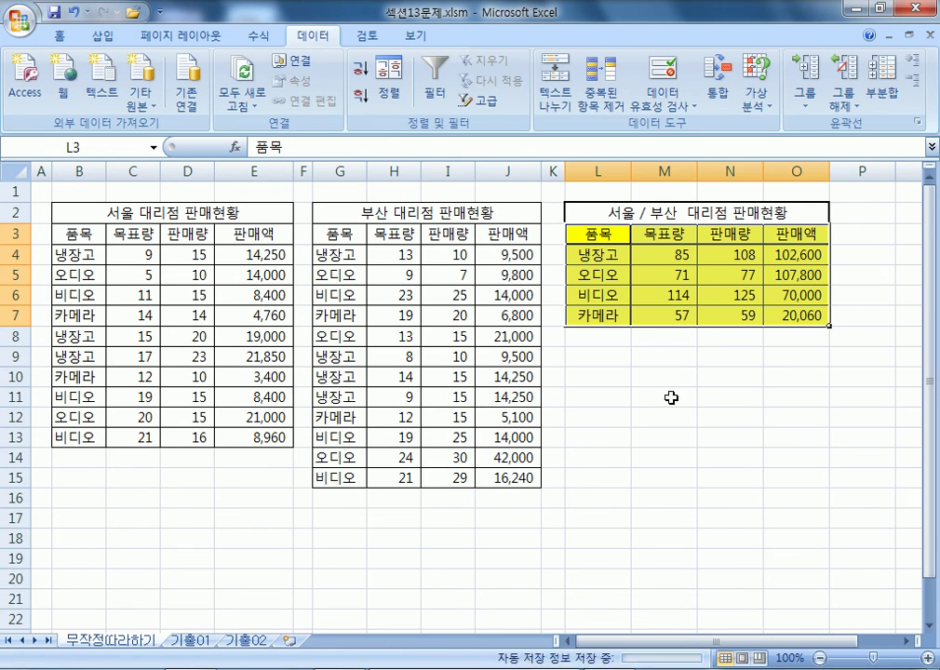
Step: Compare the 냉장고 rows in the Seoul and Busan tables with the 냉장고 row of the consolidated table
left_click(600, 363)
left_click_drag(75, 235, 261, 254)
left_click(147, 252)
left_click_drag(134, 335, 265, 336, "ctrl")
left_click_drag(130, 356, 263, 357, "ctrl")
left_click_drag(377, 254, 507, 255, "ctrl")
left_click_drag(386, 356, 488, 376, "ctrl")
left_click_drag(379, 417, 508, 414, "ctrl")
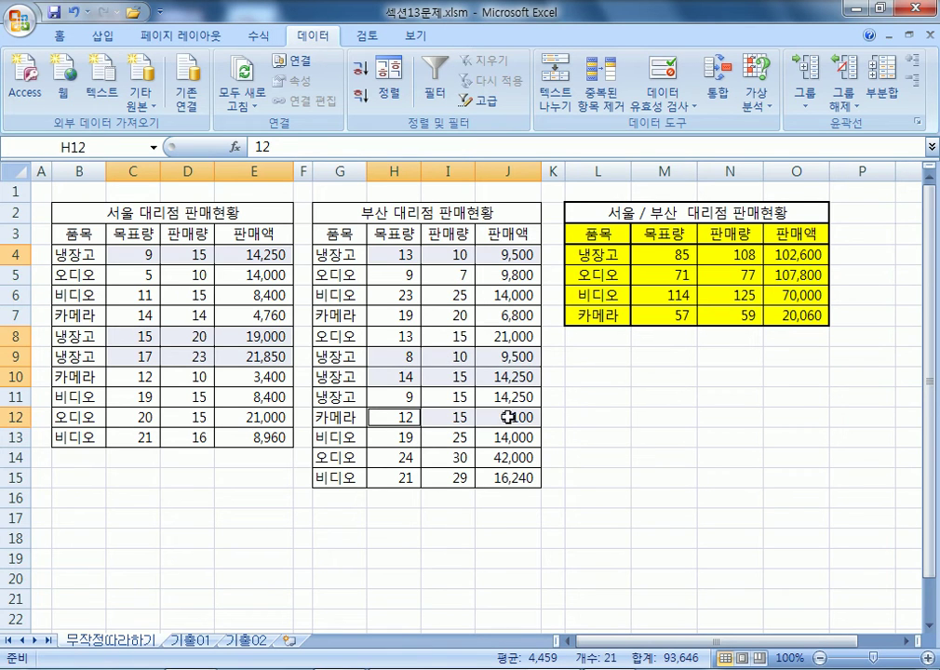
left_click_drag(656, 265, 789, 254)
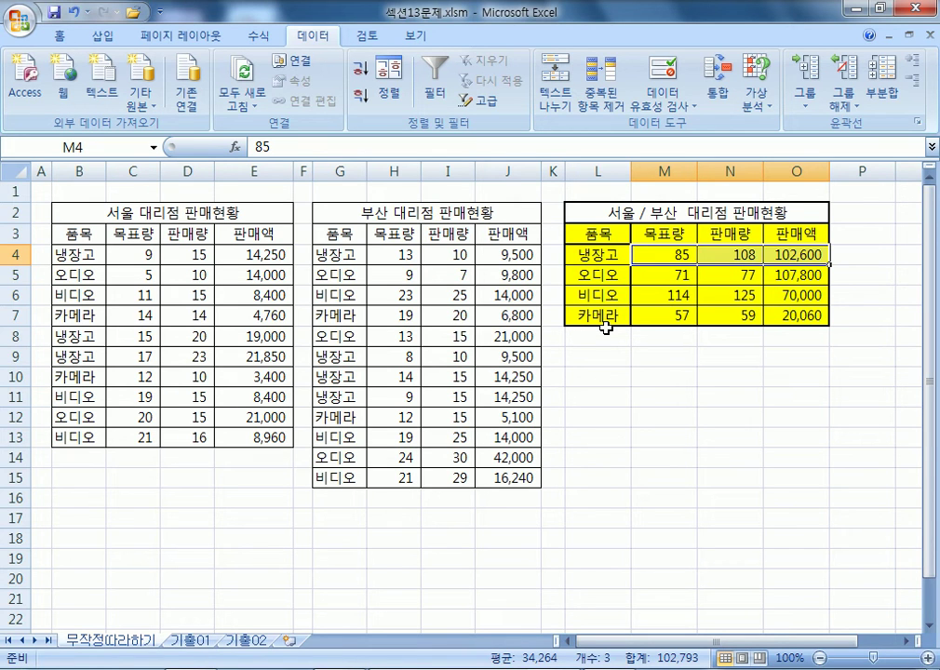
left_click(670, 340)
Step: Clear M4:O7 and consolidate the same references into L3:O7 again using the average (평균) function
left_click_drag(674, 260, 816, 313)
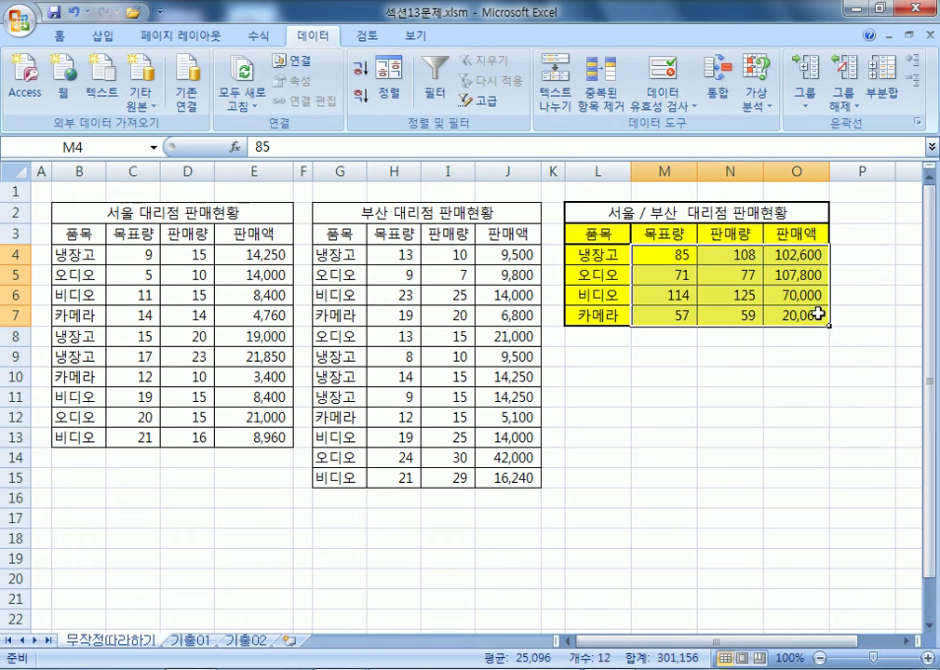
key("Delete")
left_click_drag(603, 233, 795, 315)
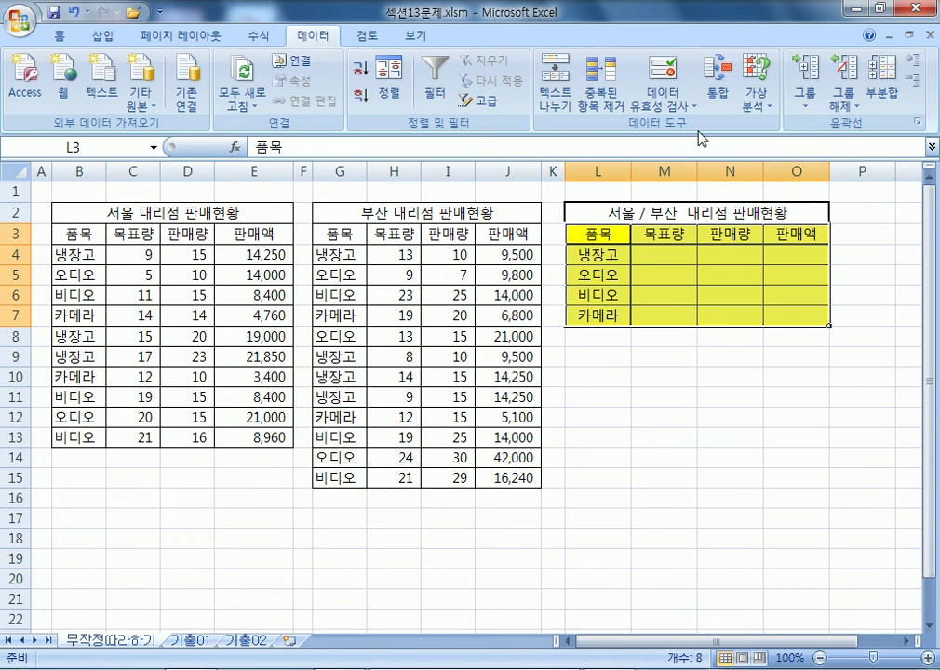
left_click(723, 91)
left_click(554, 174)
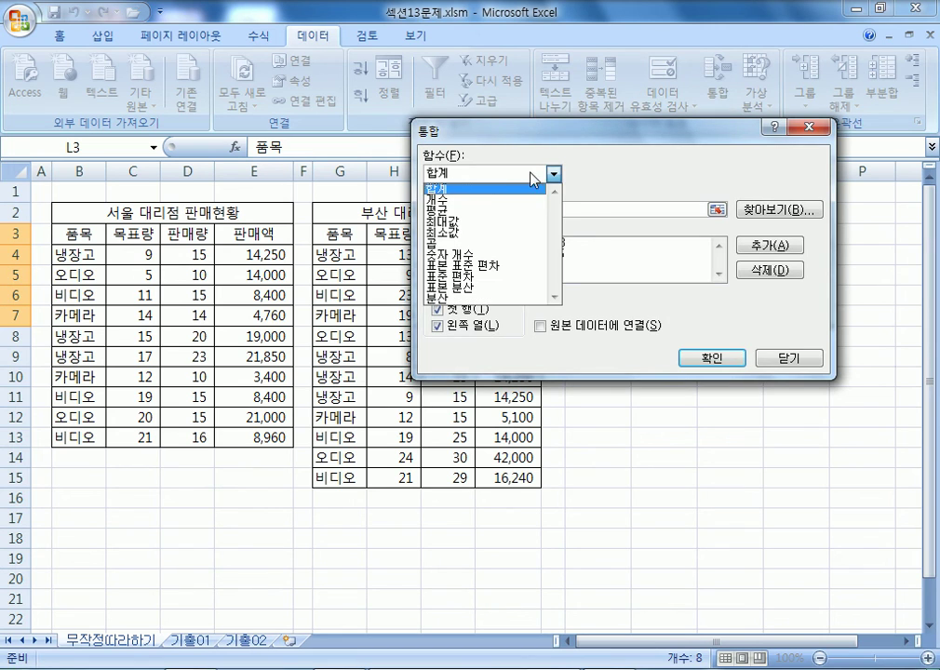
left_click(459, 211)
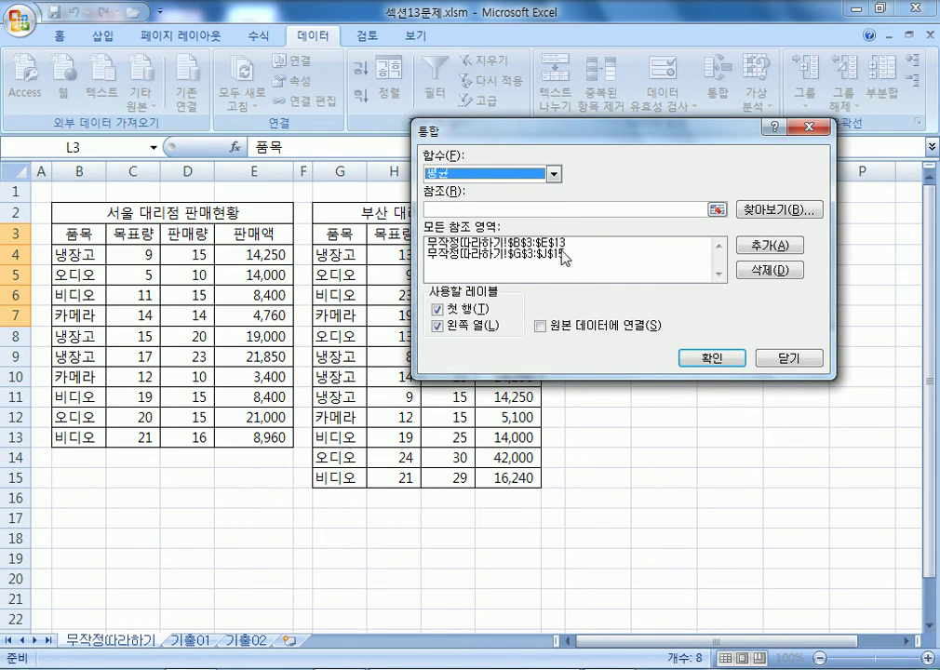
left_click(714, 359)
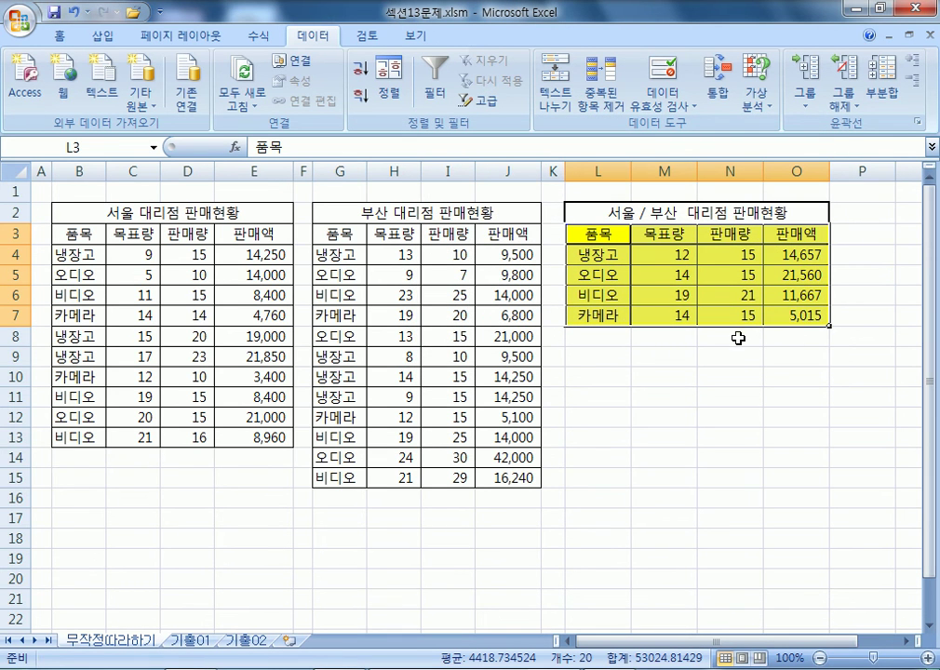
Step: Clear M4:O7 and consolidate both source ranges into L3:O7 using the sum (합계) function
left_click_drag(653, 252, 784, 315)
key("Delete")
left_click_drag(618, 235, 787, 315)
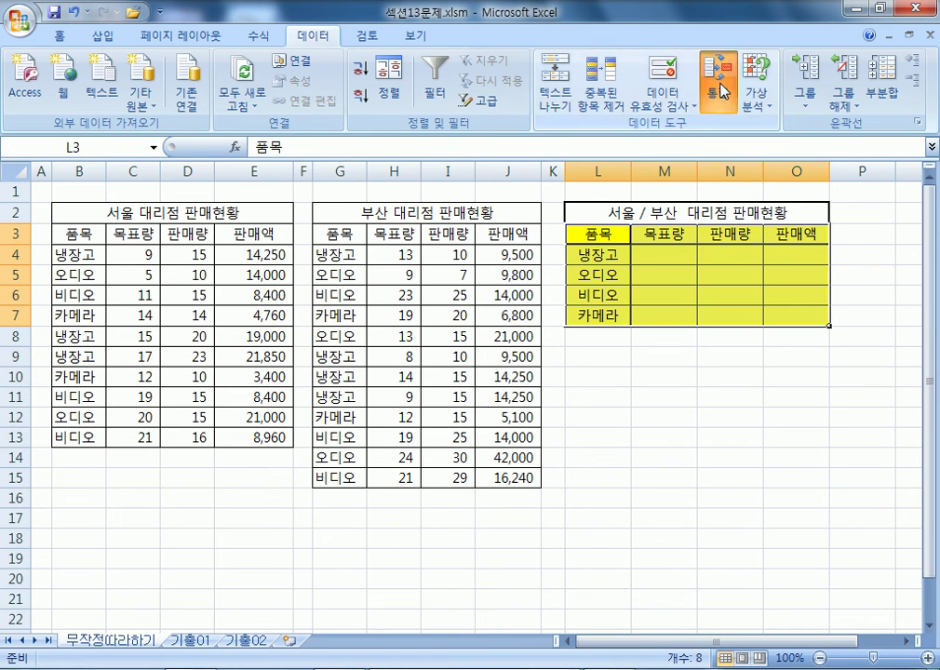
left_click(716, 88)
left_click(493, 174)
left_click(488, 198)
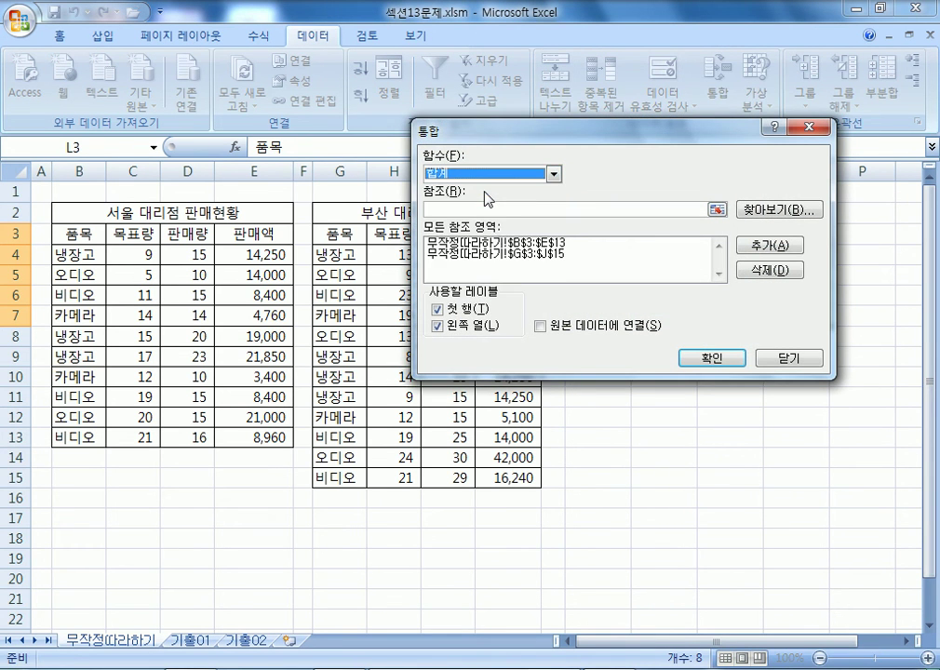
left_click(500, 243)
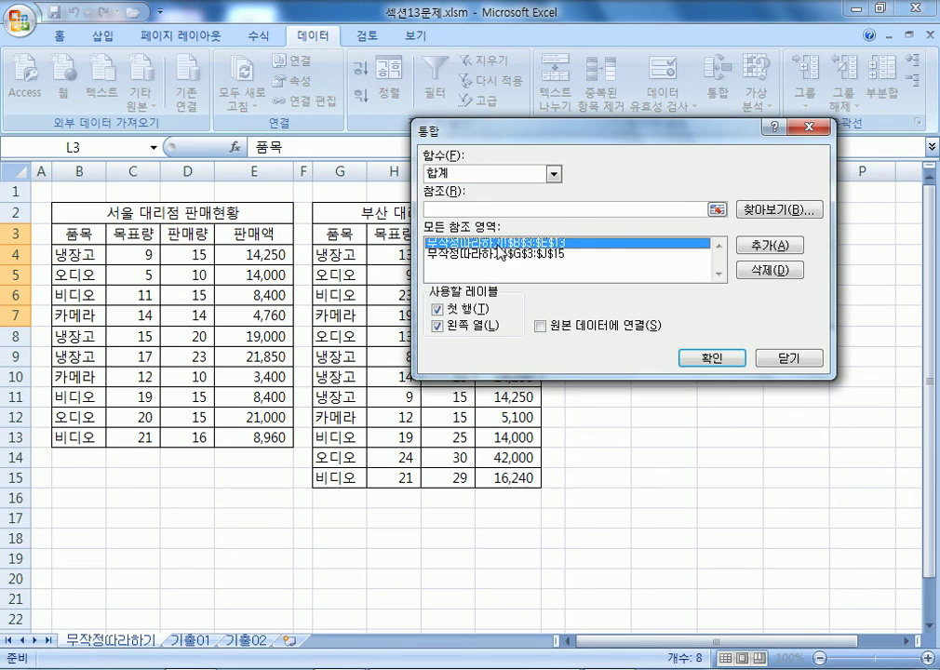
left_click(510, 253)
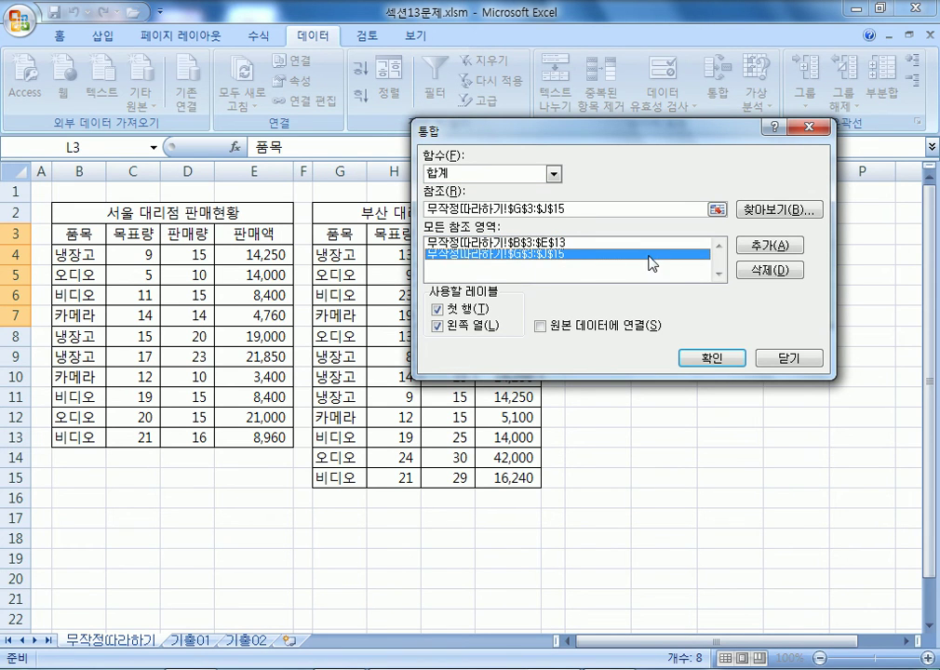
left_click(710, 358)
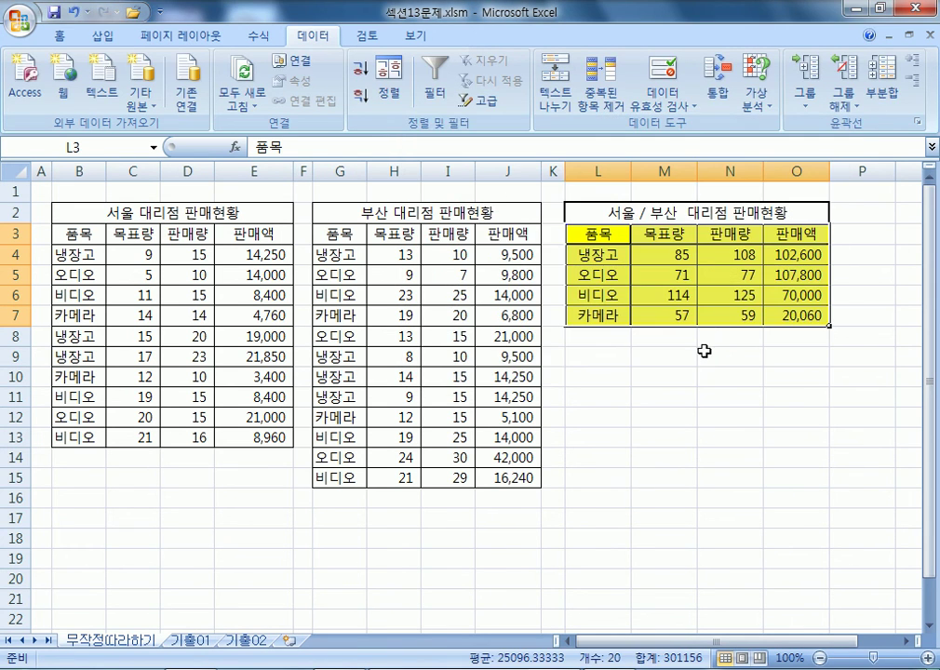
left_click(696, 366)
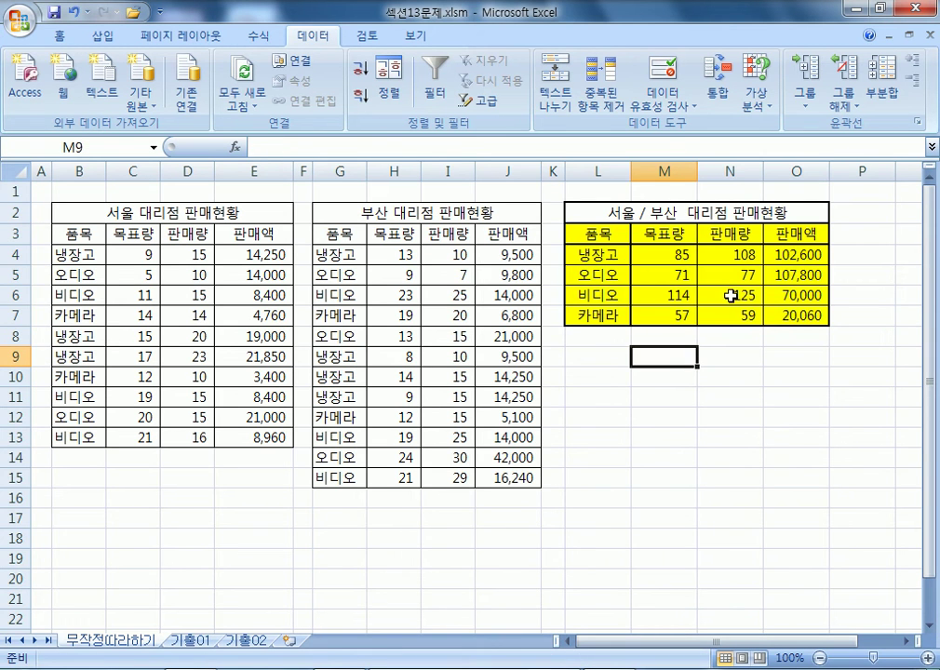
Step: On the 기출01 sheet, select the destination range I4:J9, the 국적별 평균 입국자수 table with its headers and labels
left_click(193, 641)
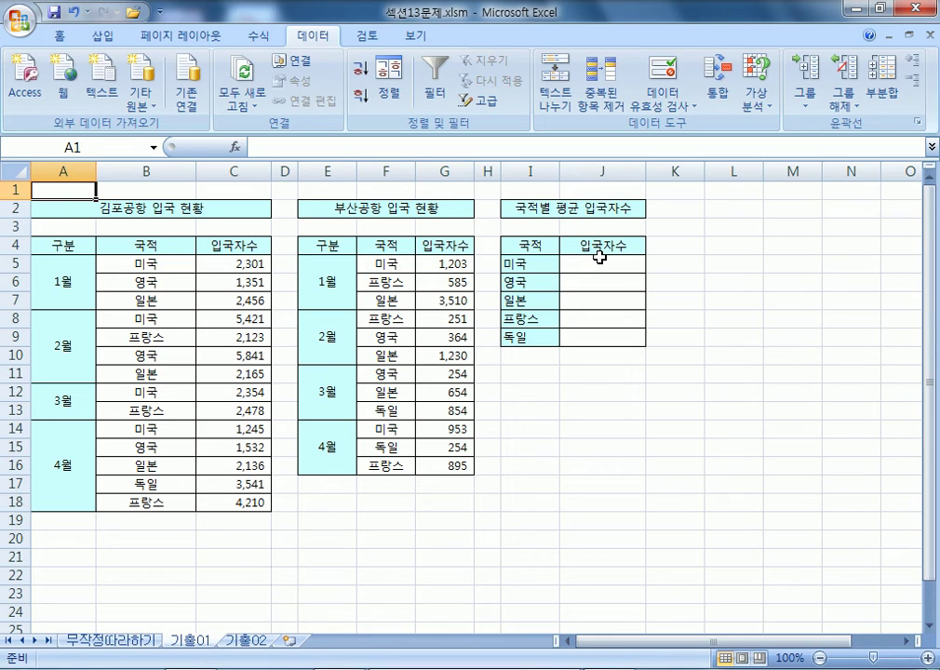
left_click_drag(532, 245, 596, 328)
left_click_drag(542, 247, 607, 337)
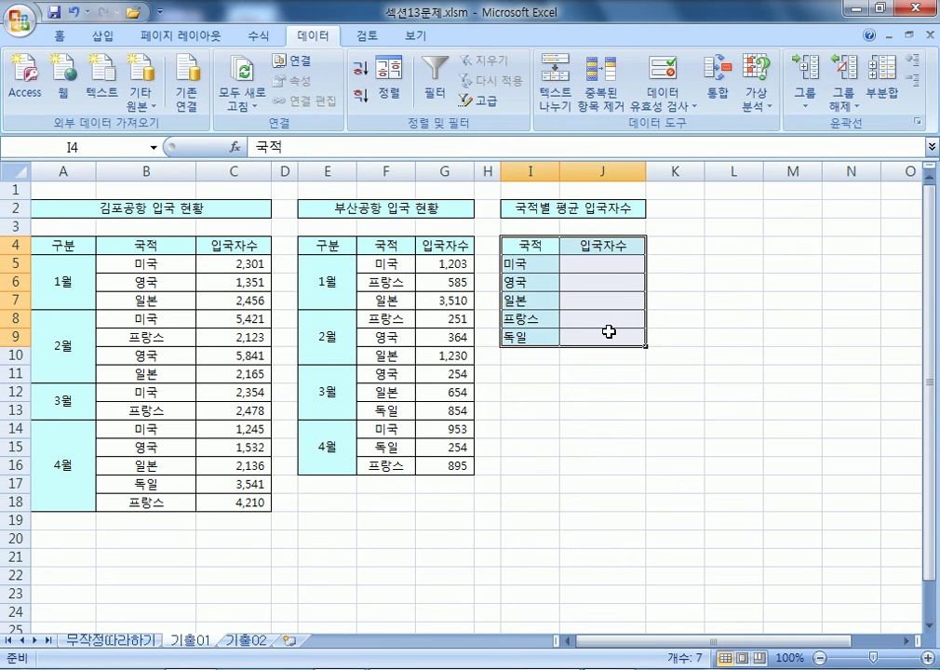
left_click(718, 80)
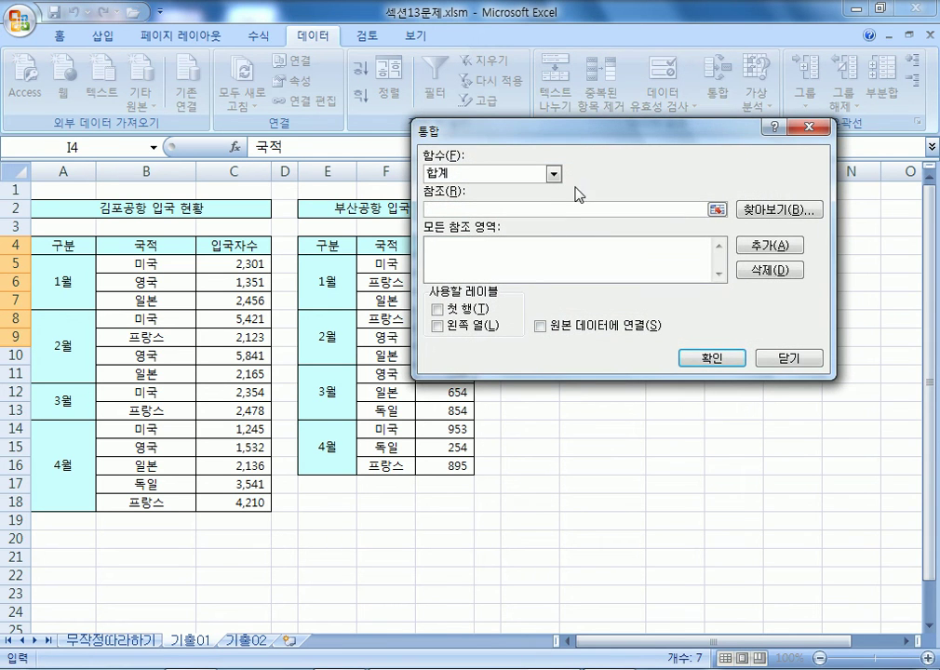
left_click(553, 173)
left_click(496, 214)
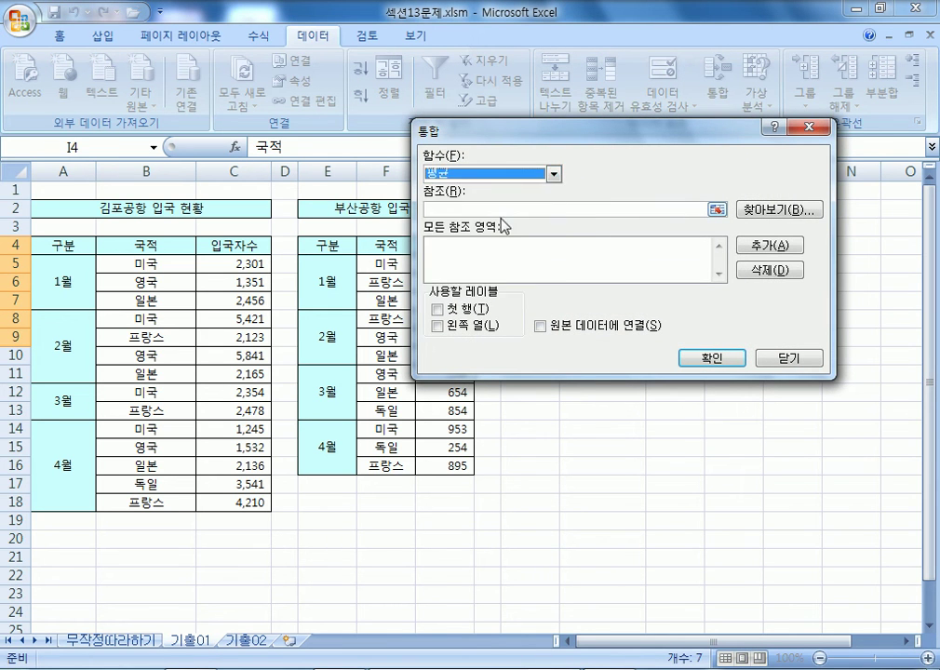
left_click_drag(502, 127, 651, 258)
left_click(632, 333)
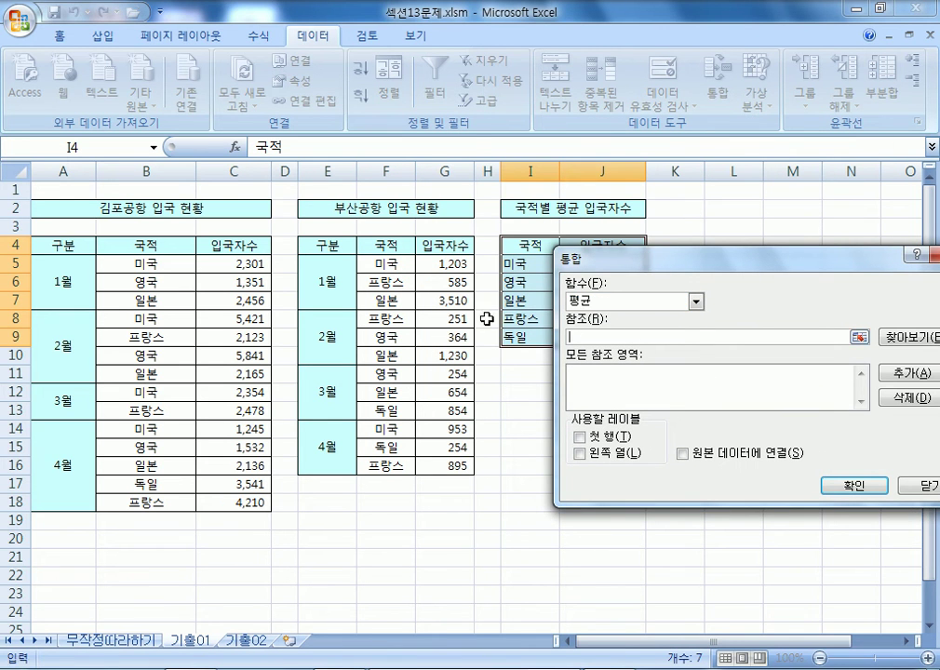
left_click_drag(607, 266, 597, 336)
left_click(769, 463)
left_click(605, 484)
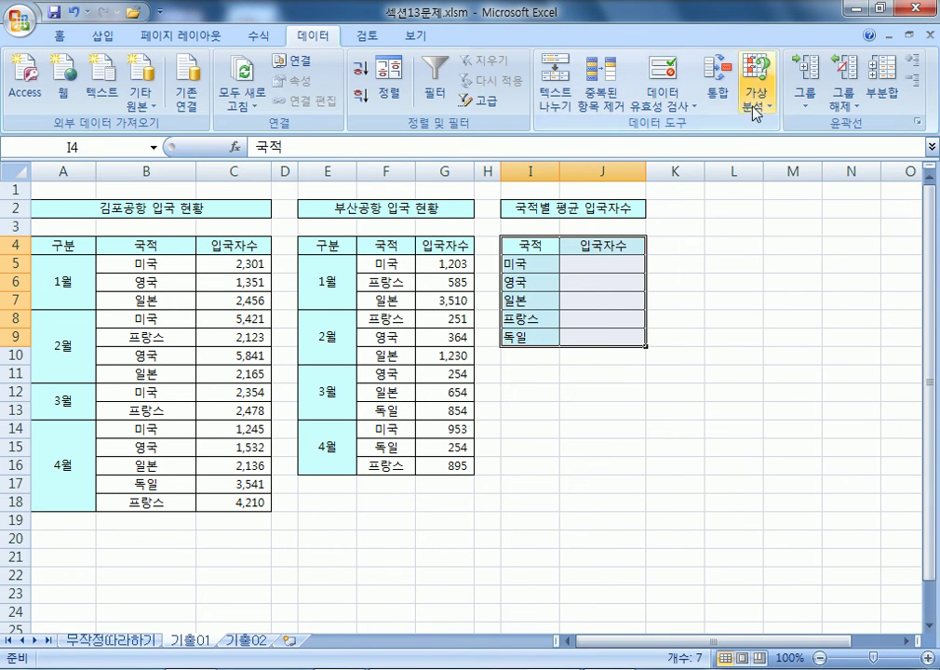
Step: Start a consolidation into I4:J9 using the average (평균) function
left_click(717, 93)
left_click(481, 283)
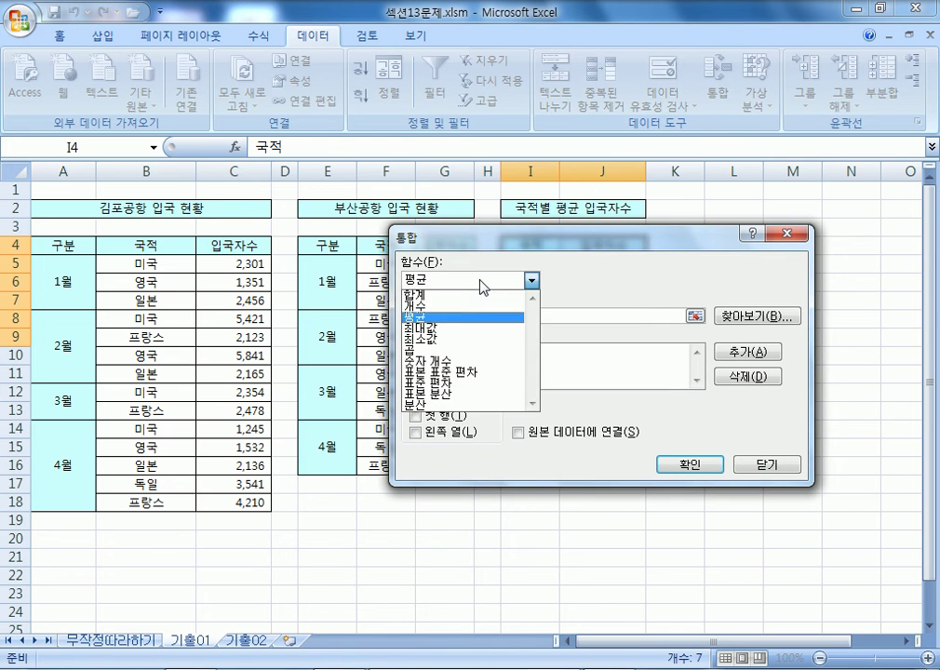
left_click(466, 296)
left_click(466, 284)
left_click(458, 322)
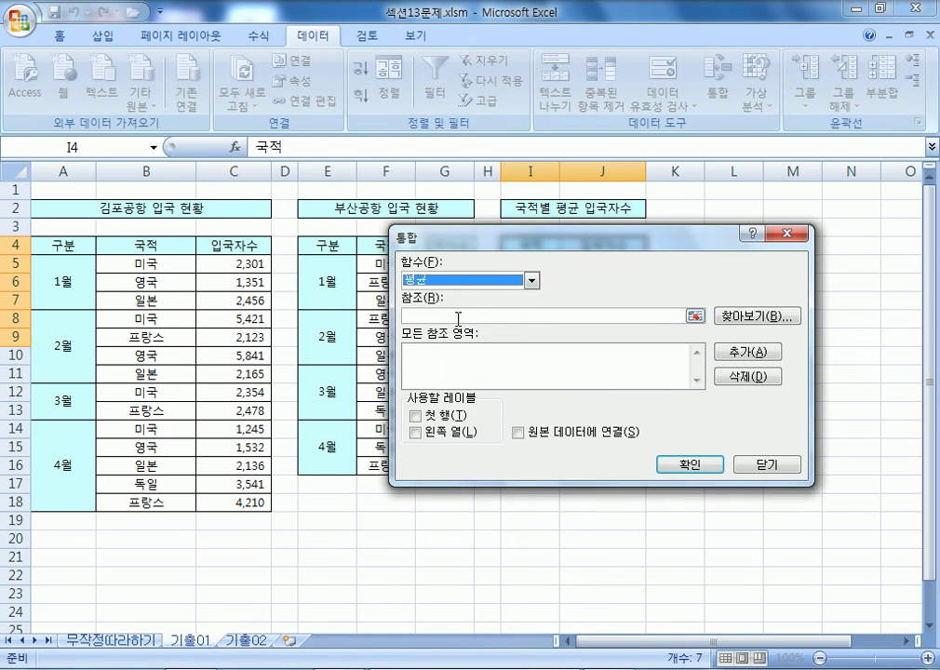
left_click_drag(504, 240, 651, 160)
left_click(571, 236)
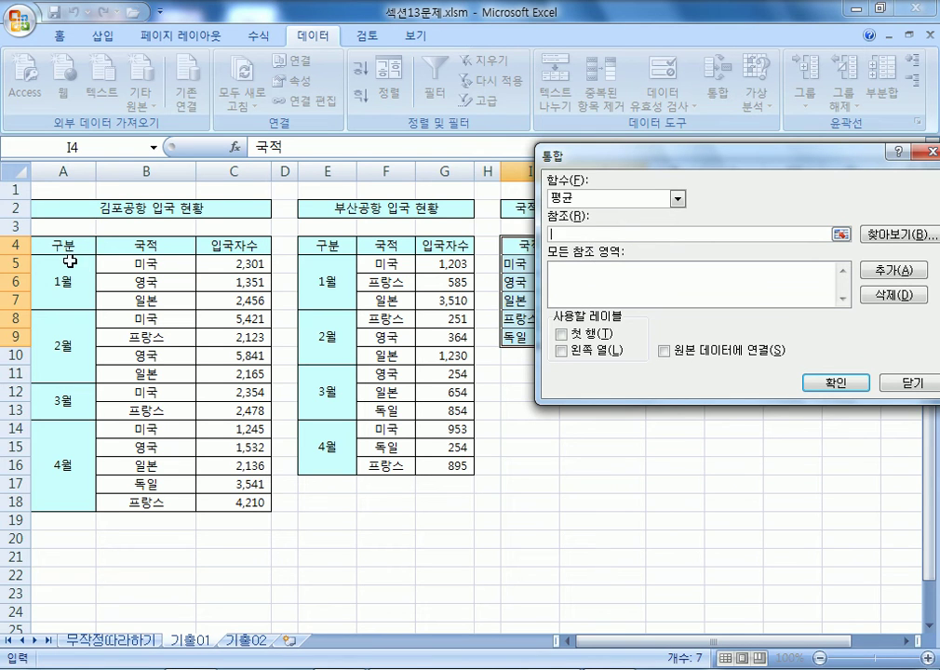
Step: Try the 김포공항 table with and without its 구분 column, A4:C18 and B4:C18, as the consolidation reference
left_click_drag(50, 242, 236, 493)
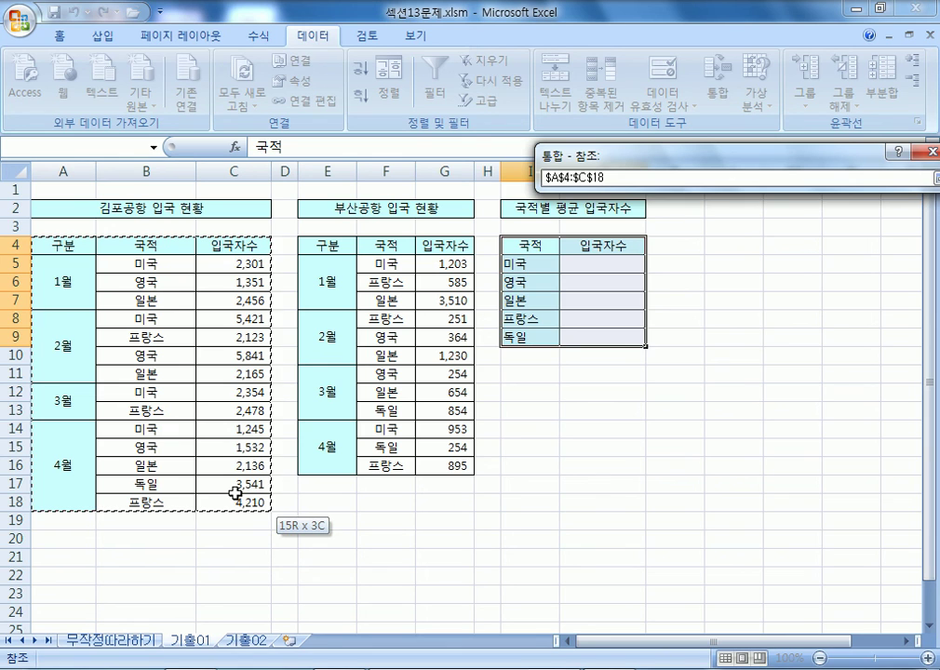
key("Return")
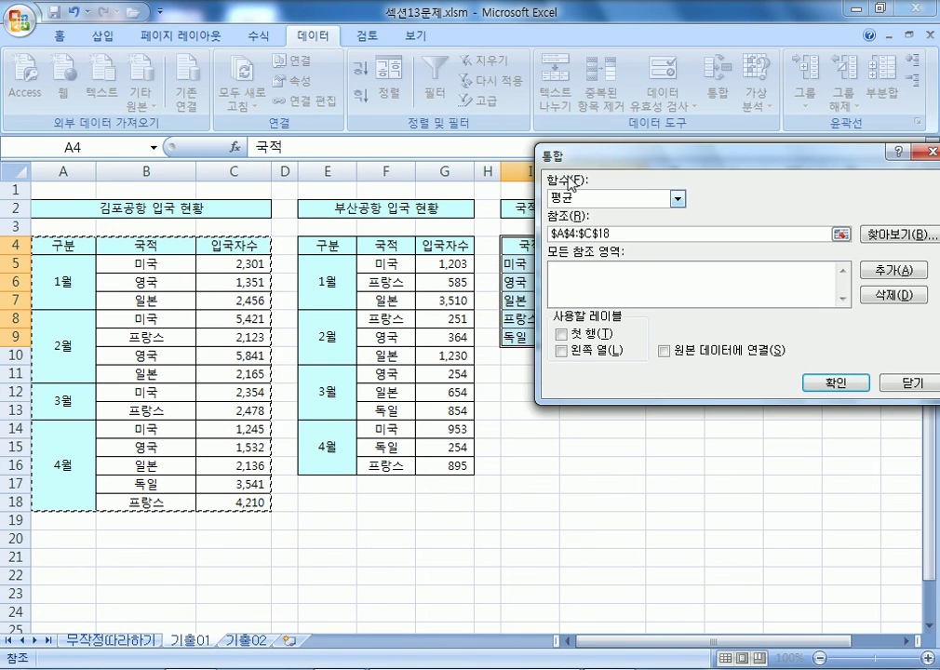
left_click_drag(699, 148, 770, 136)
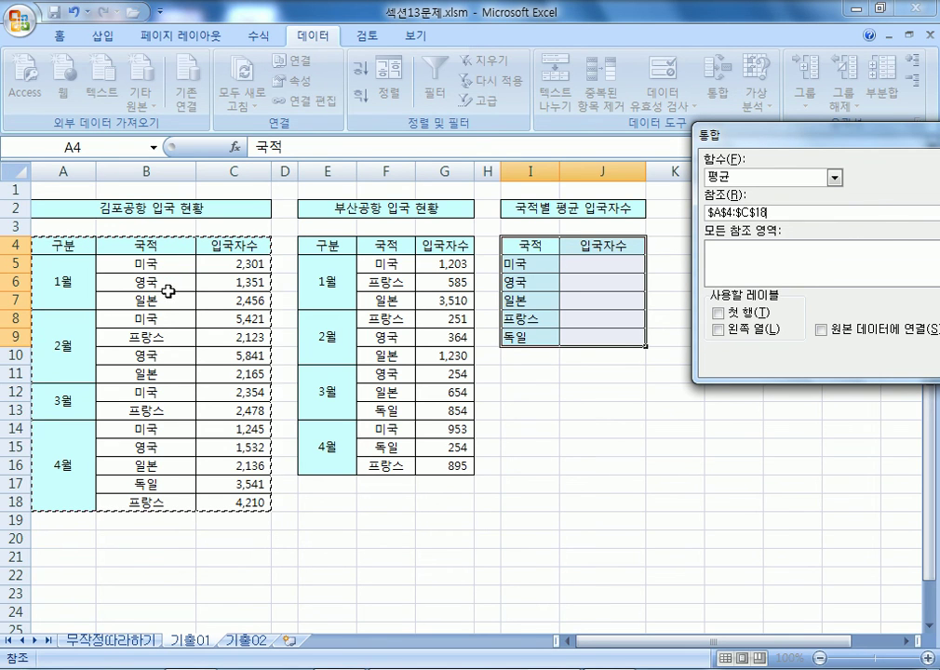
left_click_drag(132, 244, 224, 503)
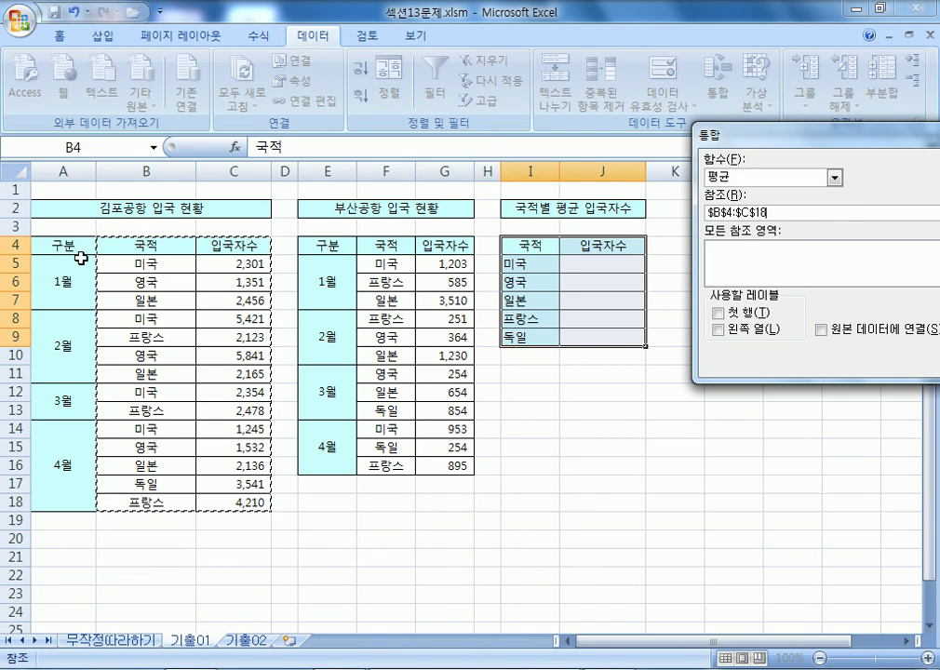
left_click_drag(63, 246, 250, 480)
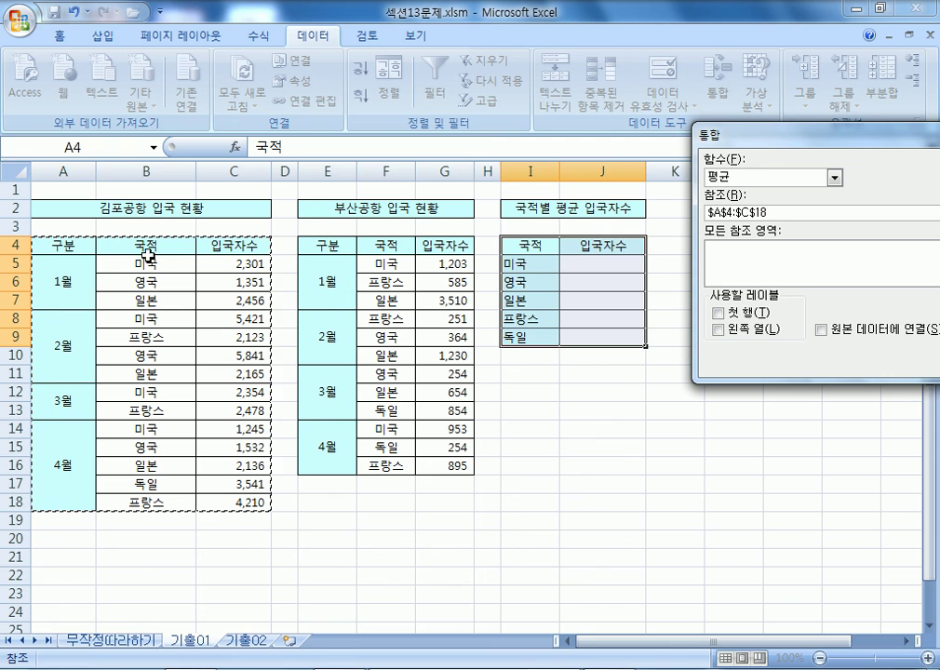
Step: Add the 김포공항 range B4:C18 and the 부산공항 range F4:G16 to the consolidation references
left_click_drag(130, 245, 240, 498)
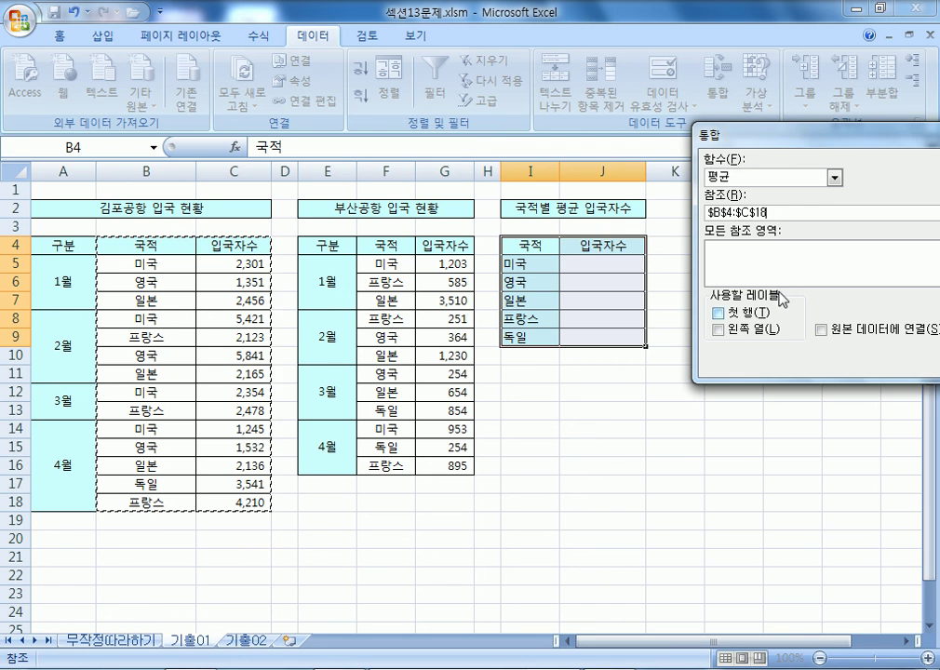
left_click_drag(813, 136, 589, 142)
left_click(817, 251)
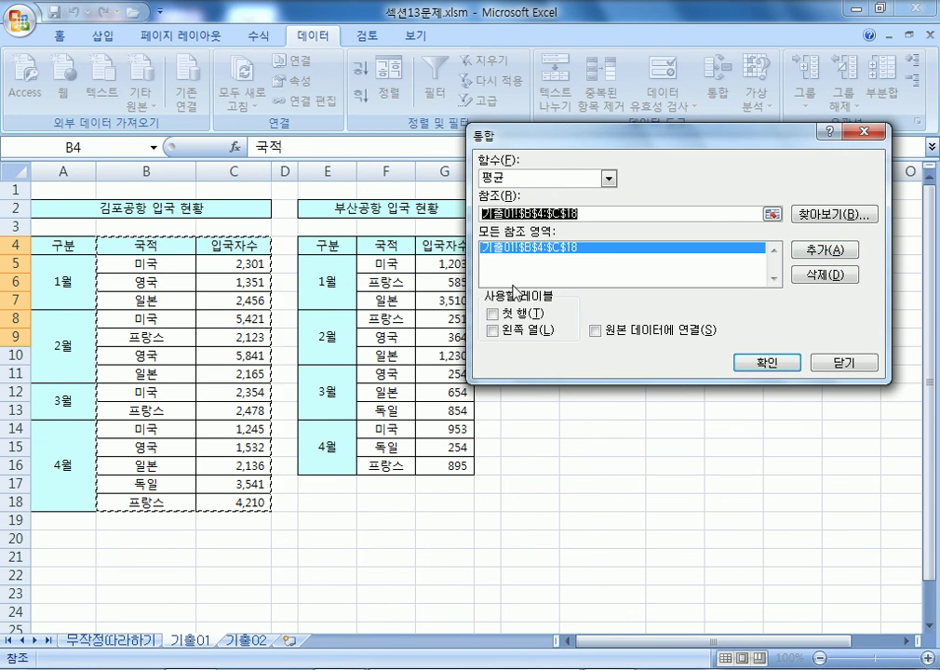
left_click_drag(383, 250, 436, 466)
left_click(817, 251)
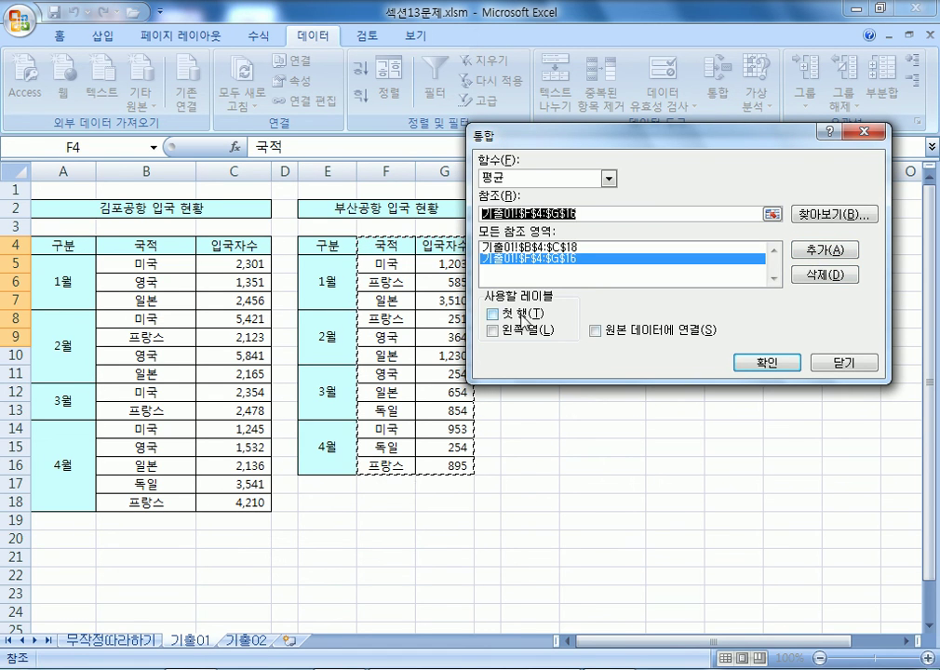
Step: Use both the top row (첫 행) and left column (왼쪽 열) as labels and consolidate the airport averages
left_click(493, 313)
left_click(493, 331)
left_click_drag(628, 142, 718, 273)
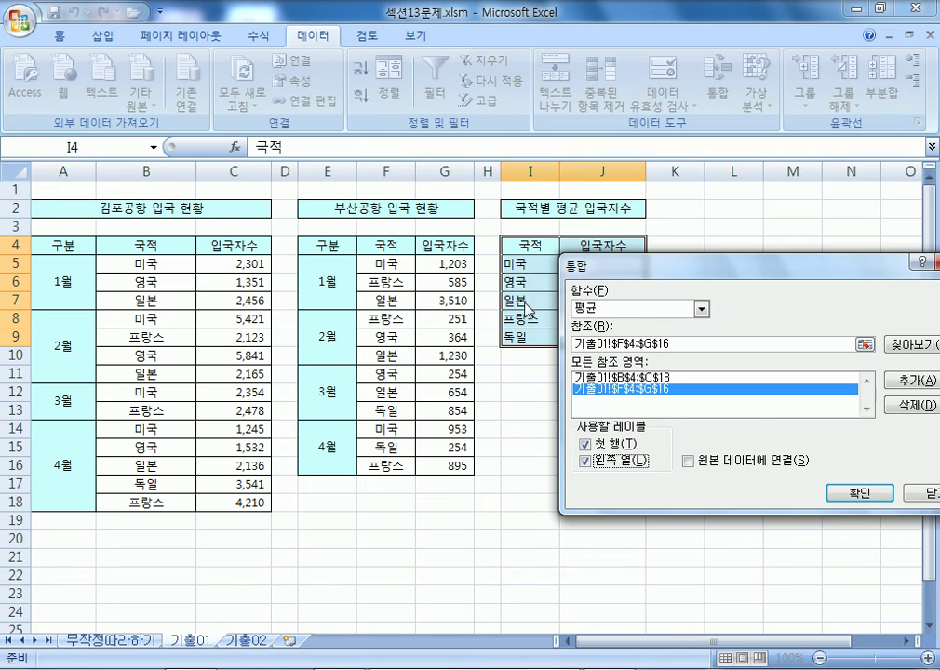
left_click(847, 493)
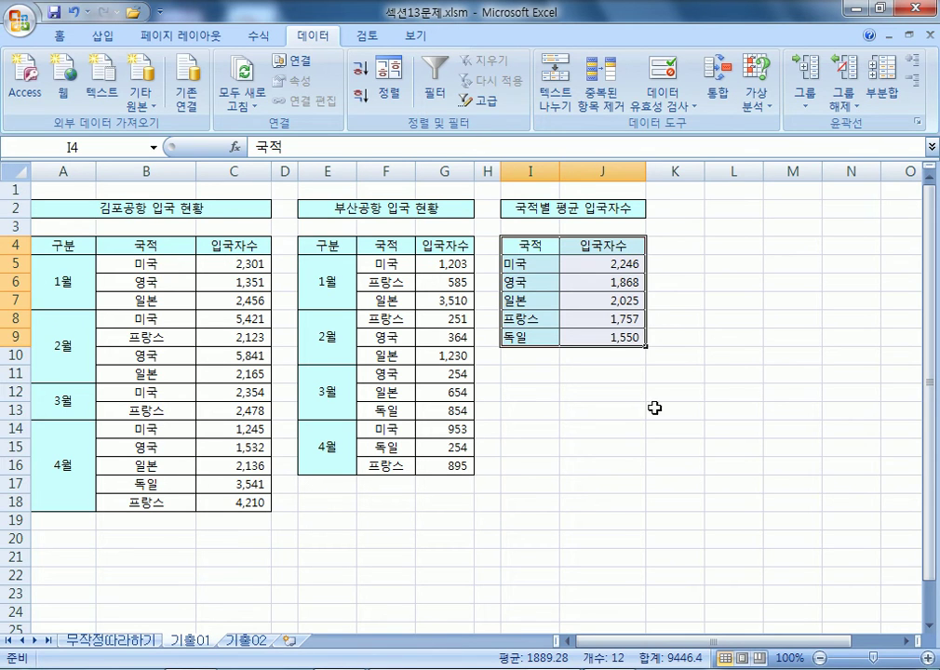
Step: Compare the consolidated table I4:J9 with the 부산공항 source range F4:G16
left_click(603, 374)
left_click(530, 246)
left_click_drag(530, 245, 642, 343)
left_click(642, 428)
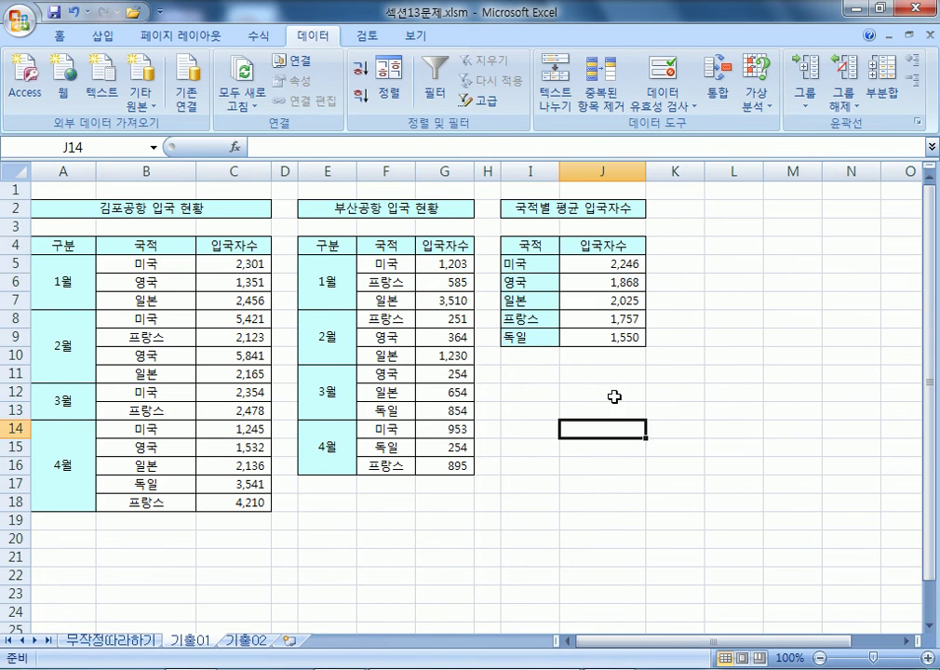
left_click_drag(381, 246, 456, 463)
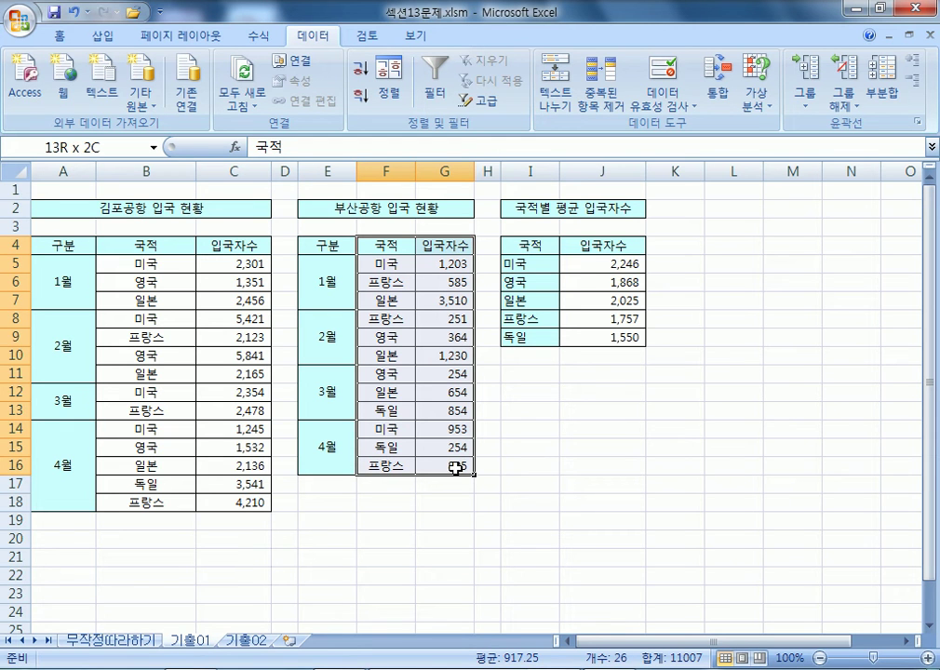
Step: On the 무작정따라하기 sheet, compare the product labels and column headers of the Busan table with those of the consolidated table
left_click(102, 640)
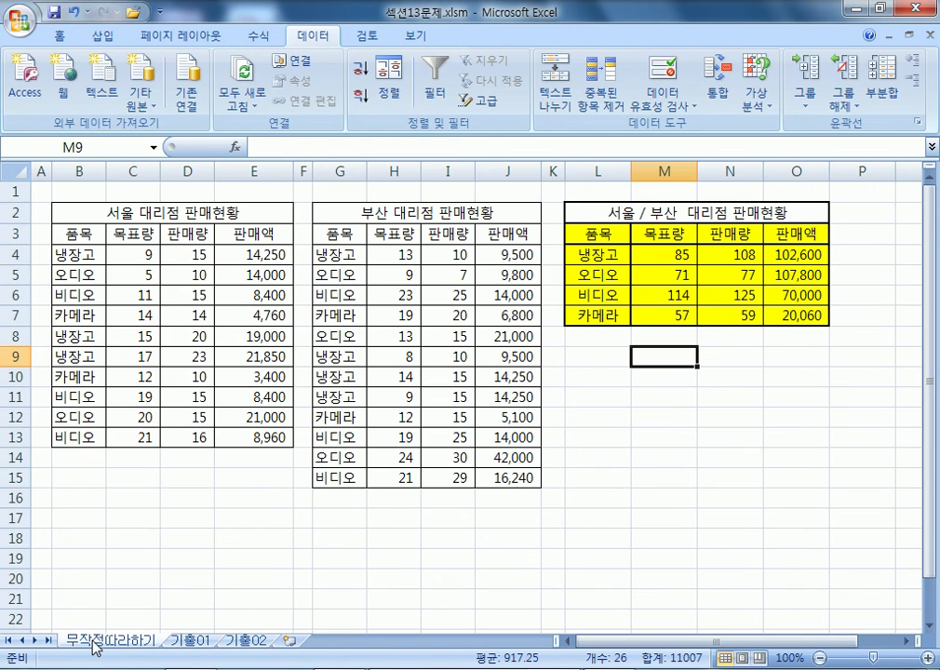
left_click_drag(604, 234, 606, 315)
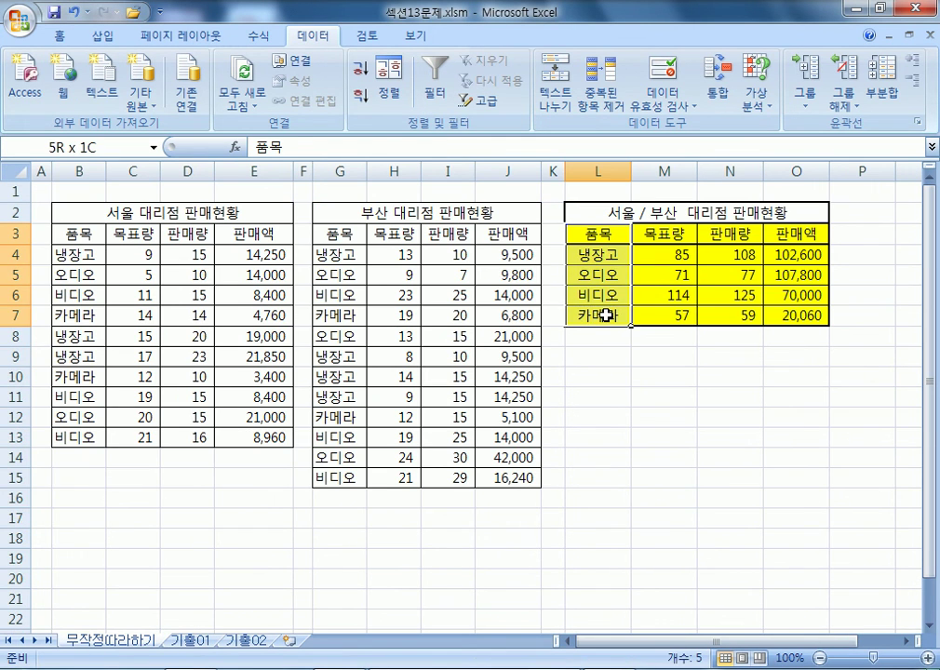
left_click_drag(326, 234, 508, 481)
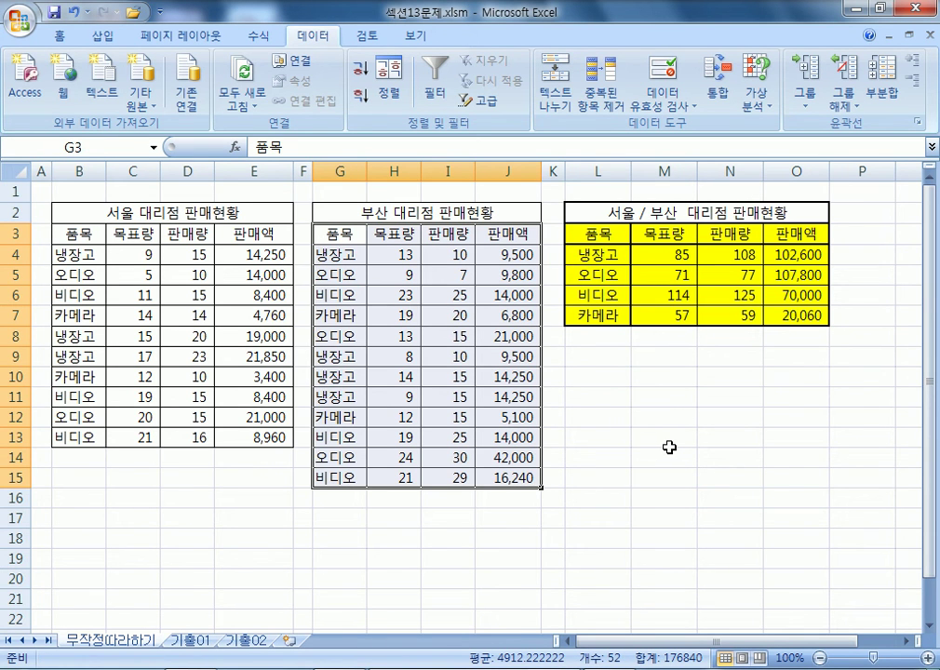
left_click_drag(350, 254, 333, 478)
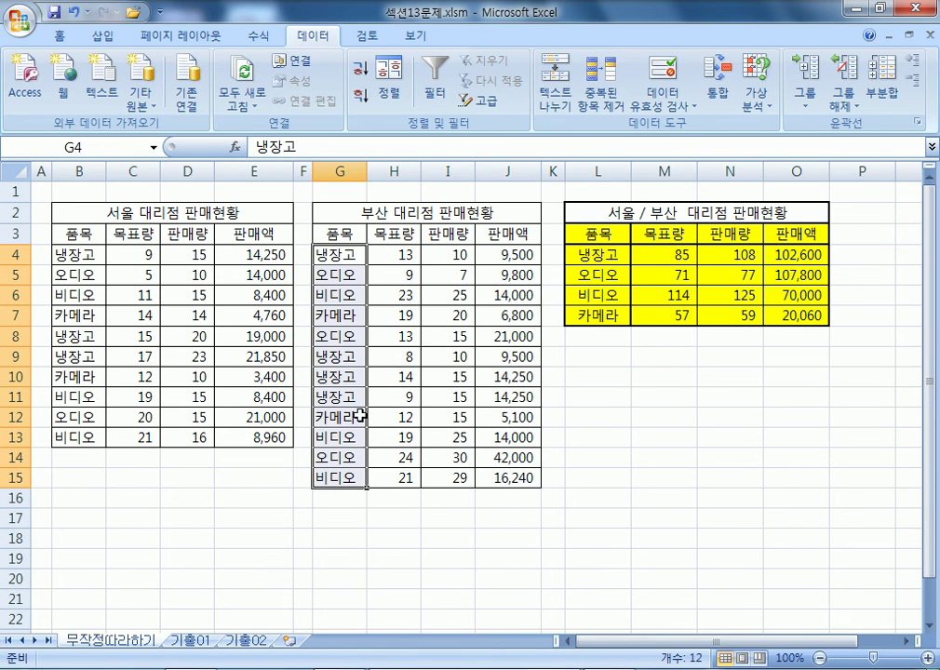
left_click_drag(402, 234, 503, 234)
left_click_drag(664, 233, 787, 232)
left_click_drag(384, 235, 506, 232)
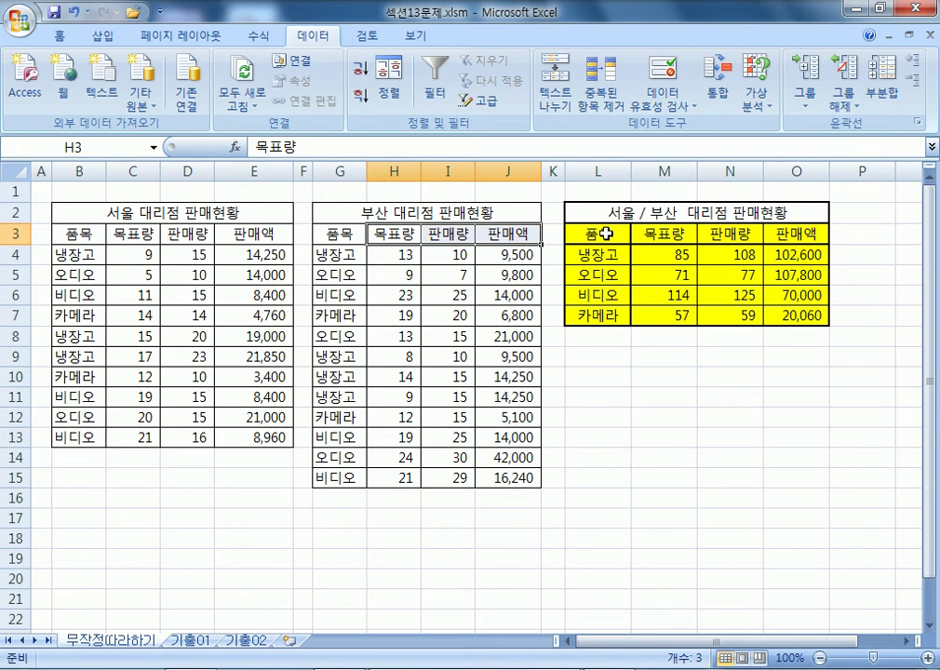
left_click_drag(717, 235, 791, 236)
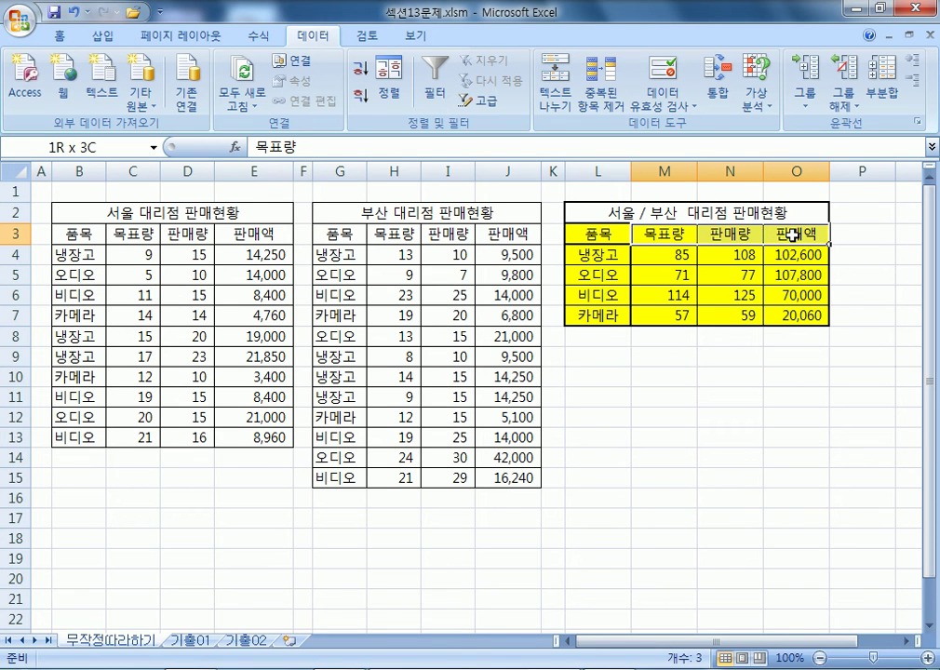
Step: Clear the 판매액 column of the consolidated table including its header in O3, and clear the totals in M4:N7
left_click_drag(791, 235, 785, 348)
key("Delete")
left_click(785, 232)
key("Delete")
left_click_drag(656, 253, 722, 318)
key("Delete")
left_click(712, 382)
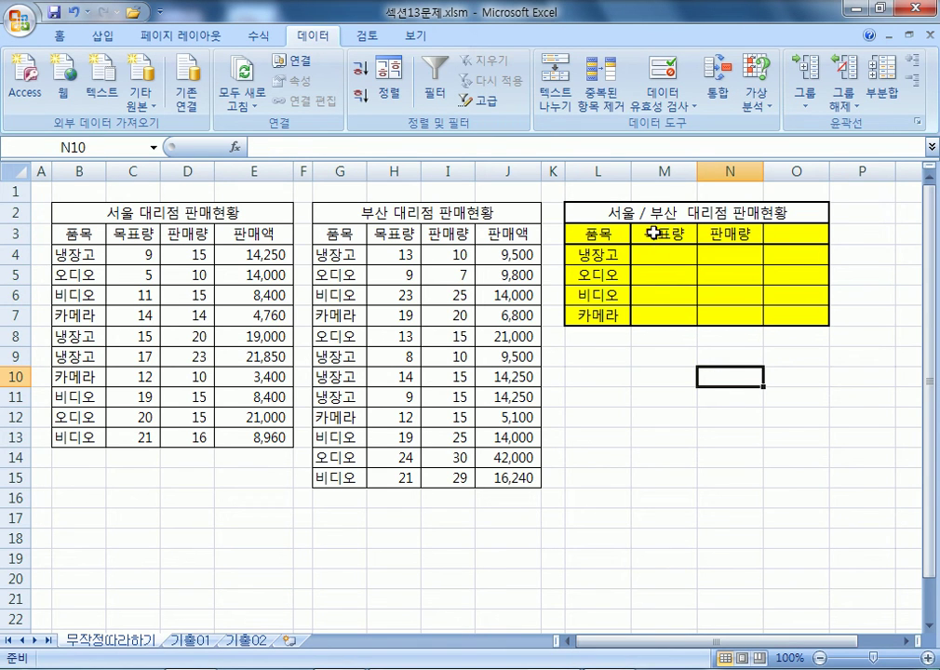
Step: Undo the clearing of M4:N7 and of the 판매액 header in O3, and clear only M4:N7 again
left_click_drag(602, 231, 716, 316)
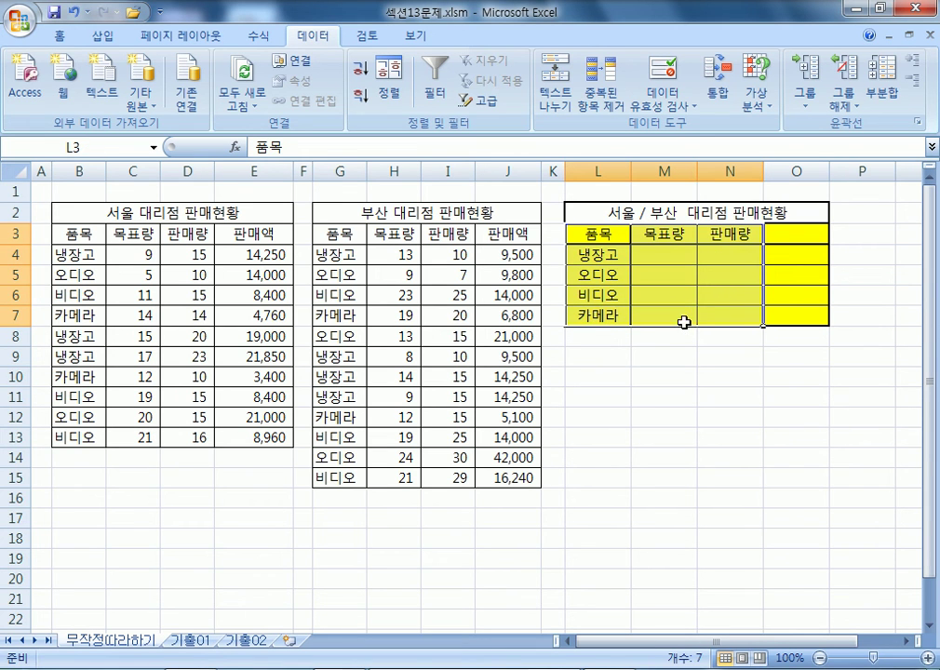
key("ctrl+z")
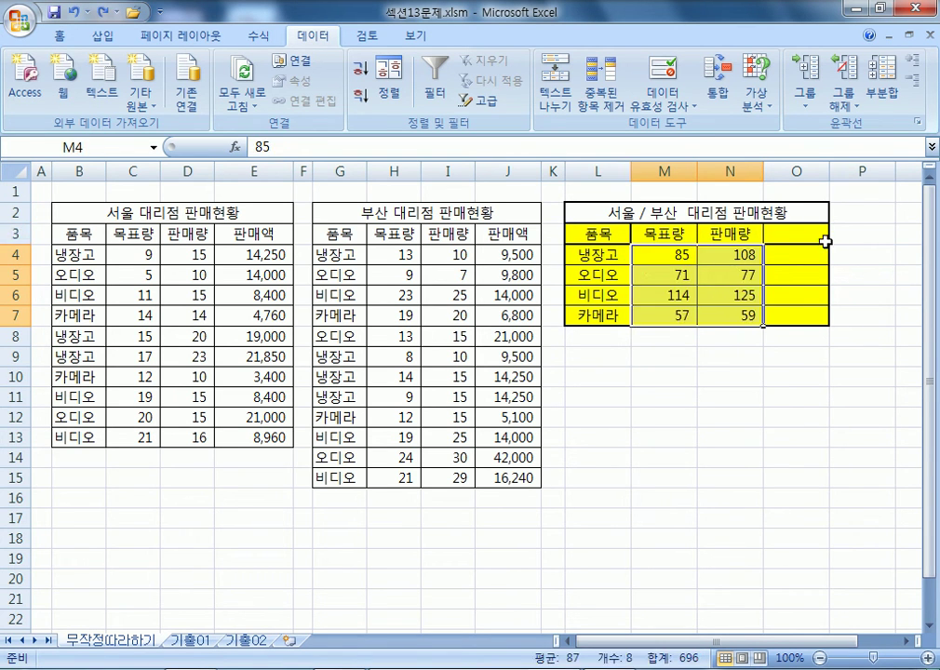
key("ctrl+z")
left_click_drag(682, 252, 750, 310)
key("Delete")
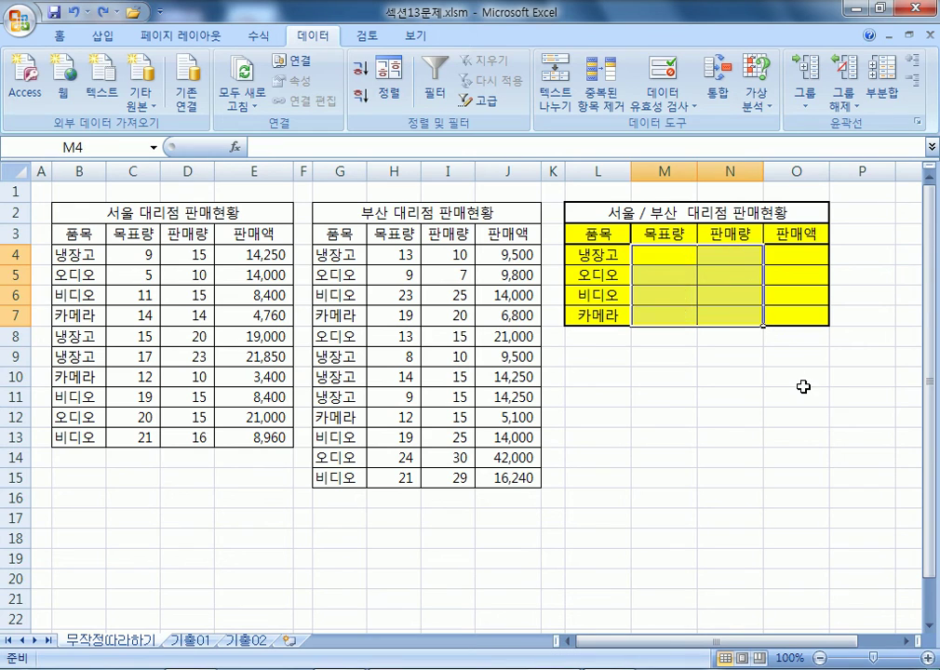
left_click(802, 385)
Step: Try consolidating the same references by sum (합계) into only the partial range L3:N5, and clear the resulting figures
left_click_drag(575, 234, 728, 274)
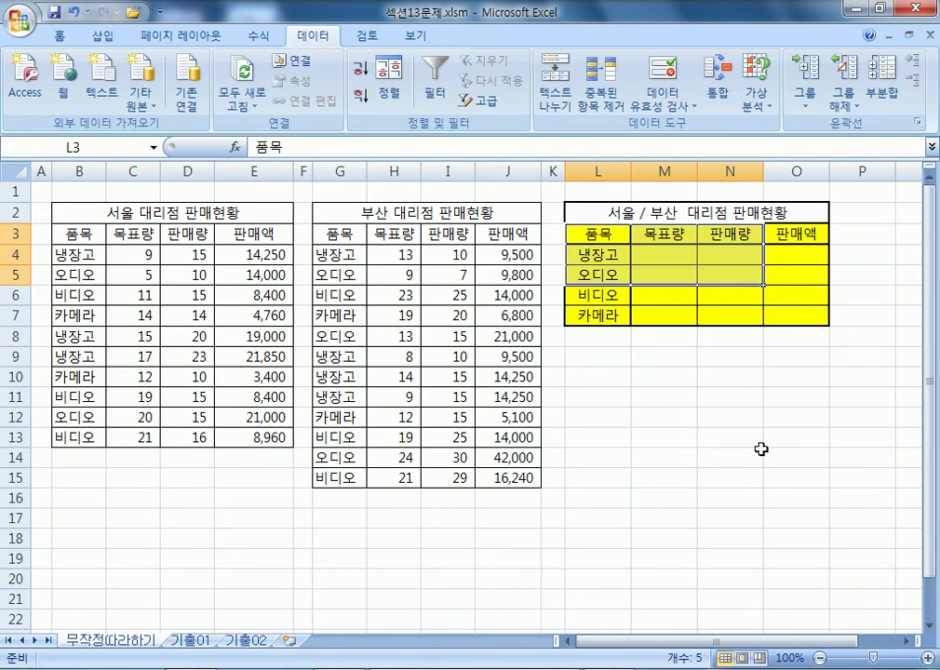
left_click(718, 102)
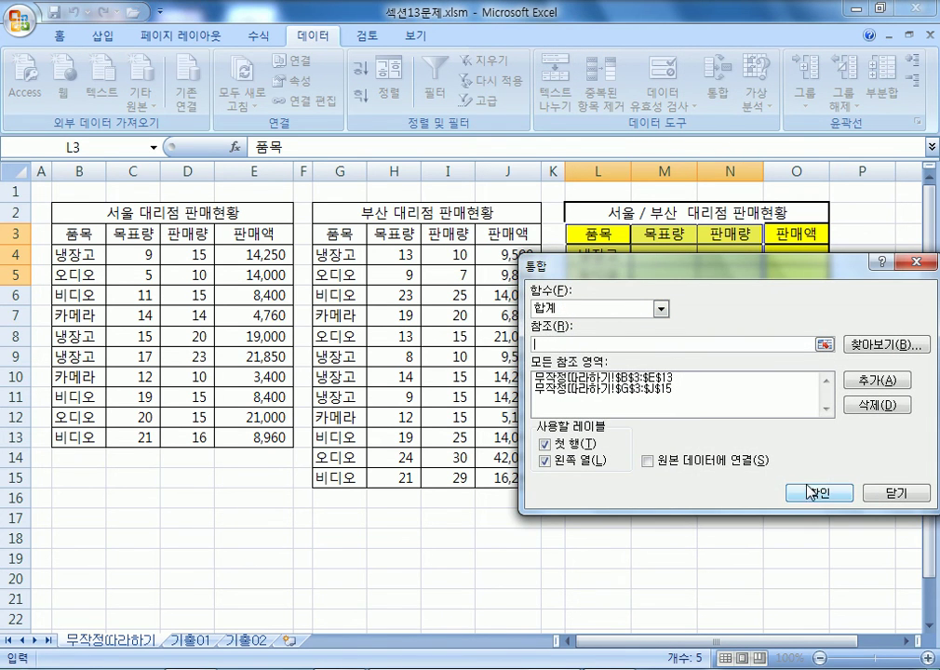
left_click(807, 491)
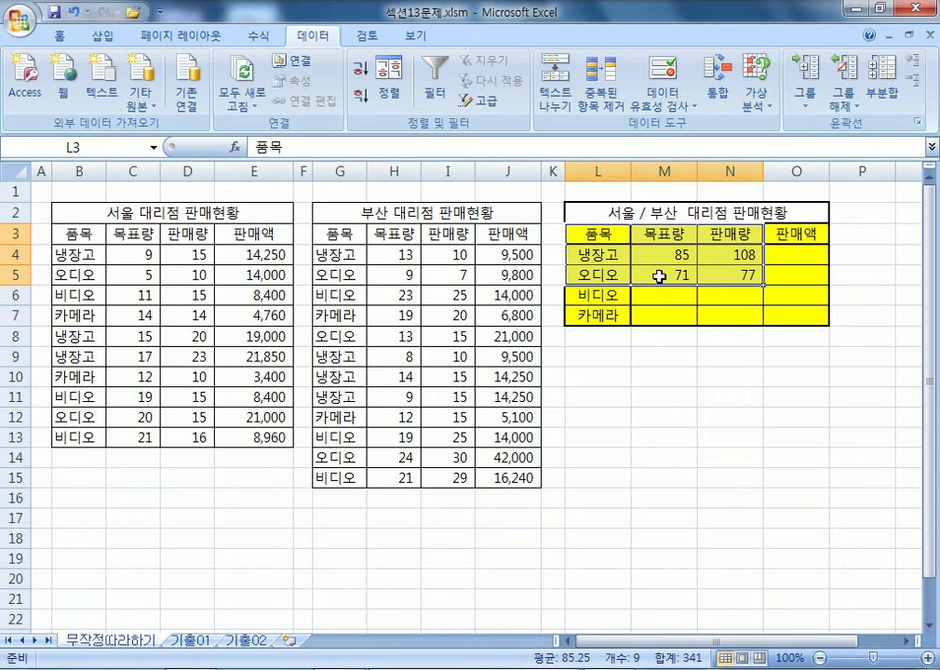
key("Delete")
Step: Consolidate the Seoul and Busan references by sum (합계) into the full range L3:O7, using top-row and left-column labels
left_click_drag(607, 231, 789, 315)
left_click(717, 93)
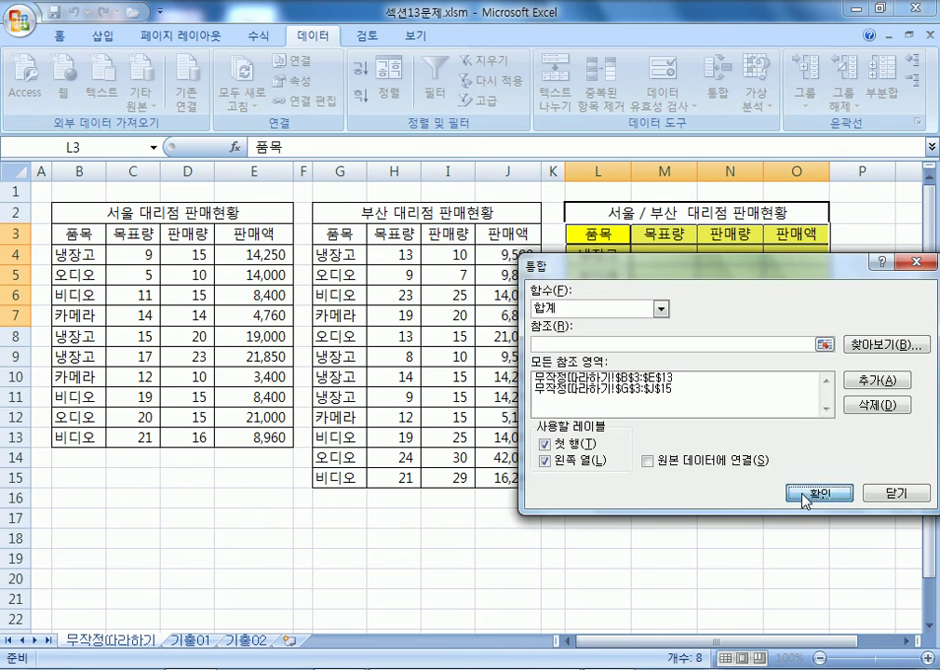
left_click(803, 491)
left_click(703, 382)
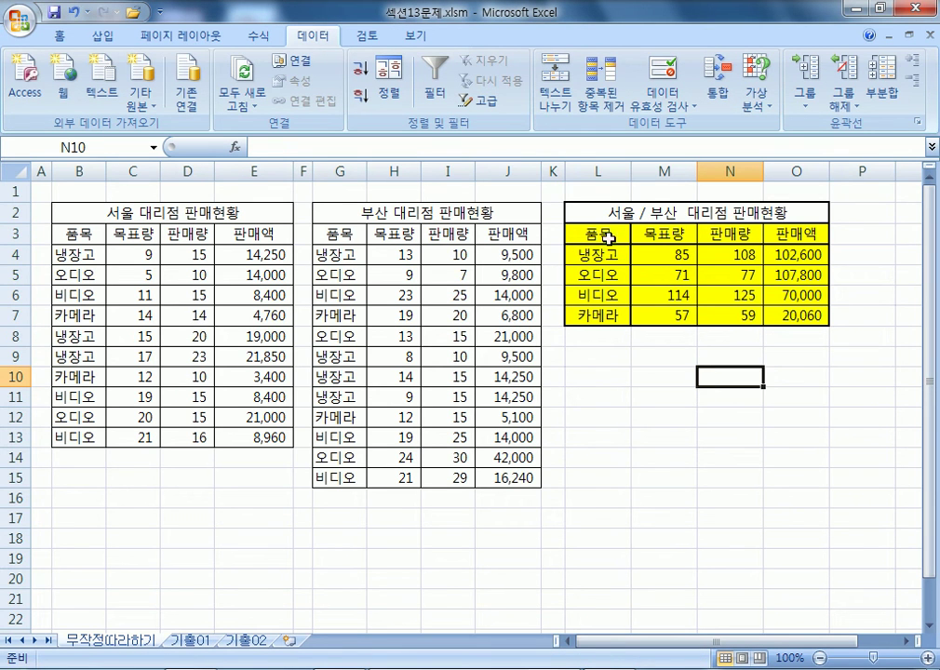
Step: Compare the label columns of the source and result tables on the 무작정따라하기 sheet and the 기출01 sheet
left_click_drag(592, 235, 599, 308)
left_click_drag(340, 234, 338, 468)
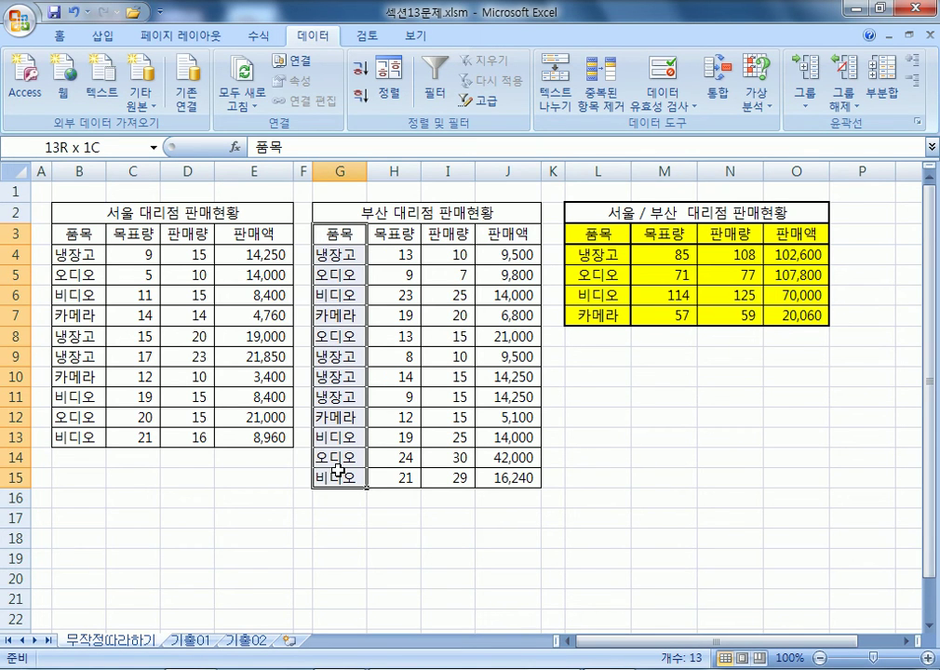
left_click(191, 640)
left_click_drag(536, 245, 531, 337)
left_click_drag(325, 245, 454, 453)
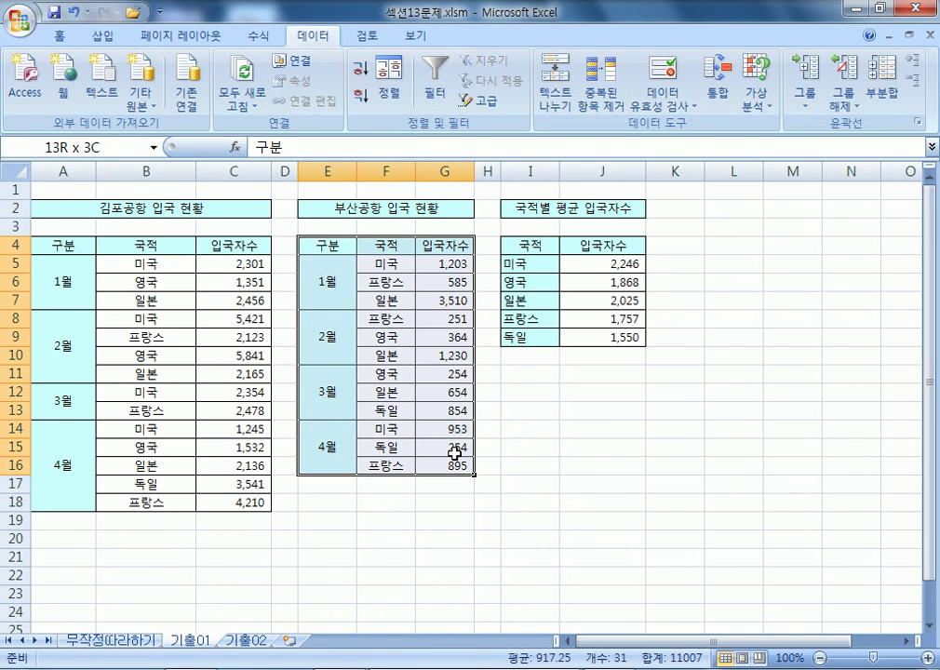
left_click_drag(377, 246, 462, 467)
left_click(327, 169)
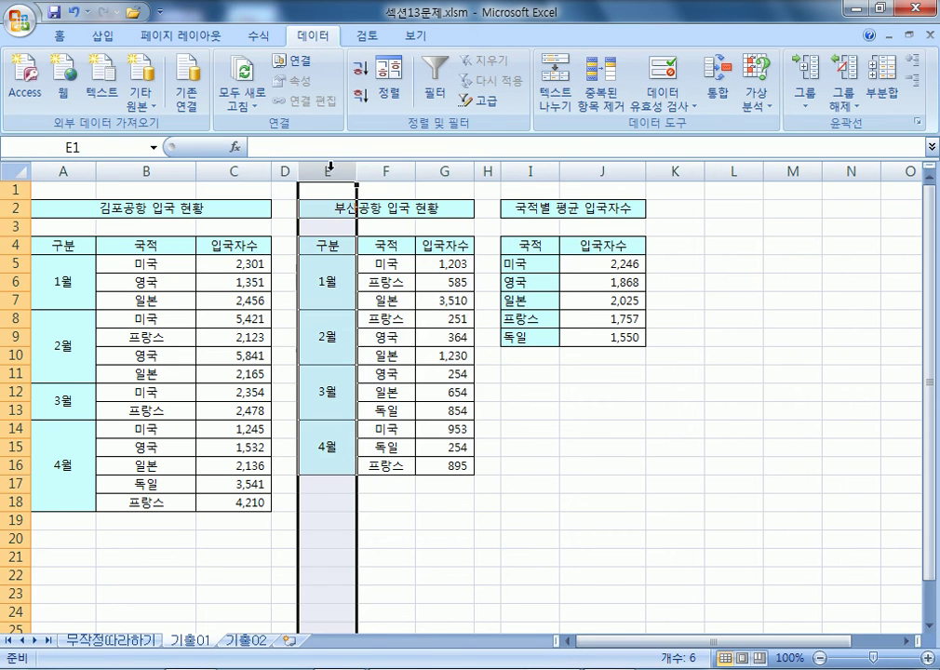
left_click_drag(387, 246, 444, 463)
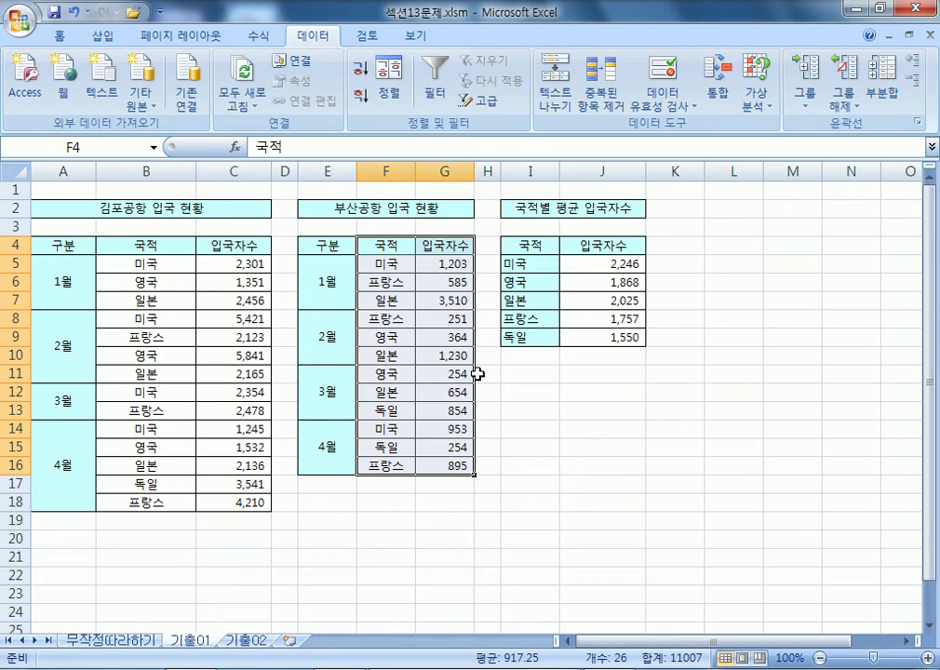
left_click(562, 430)
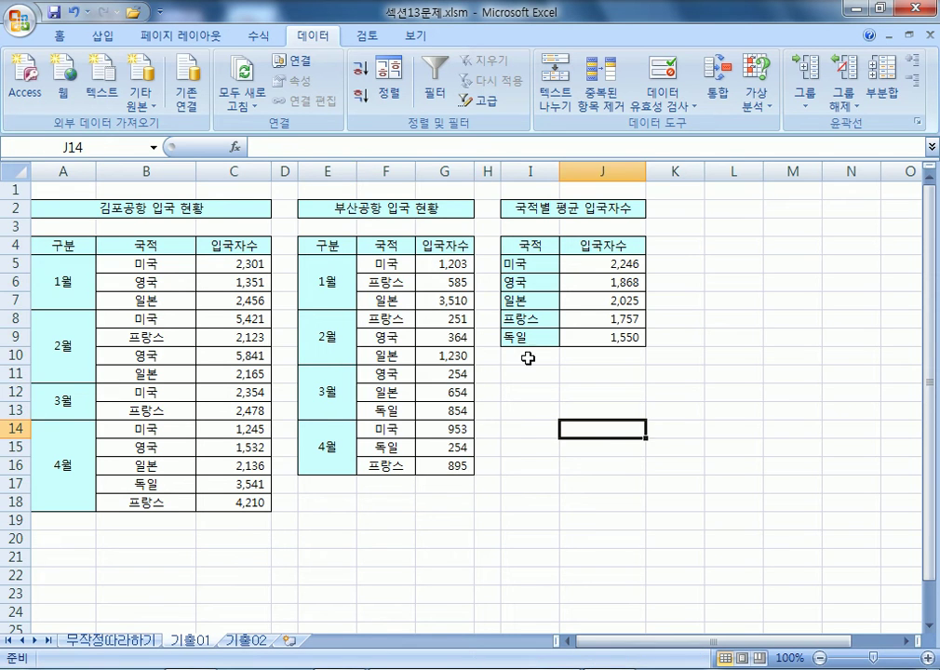
Step: On the 기출02 sheet, compare the 매장명, 제품명 and 판매량 columns with the 최대 매출현황 table headers
left_click(257, 642)
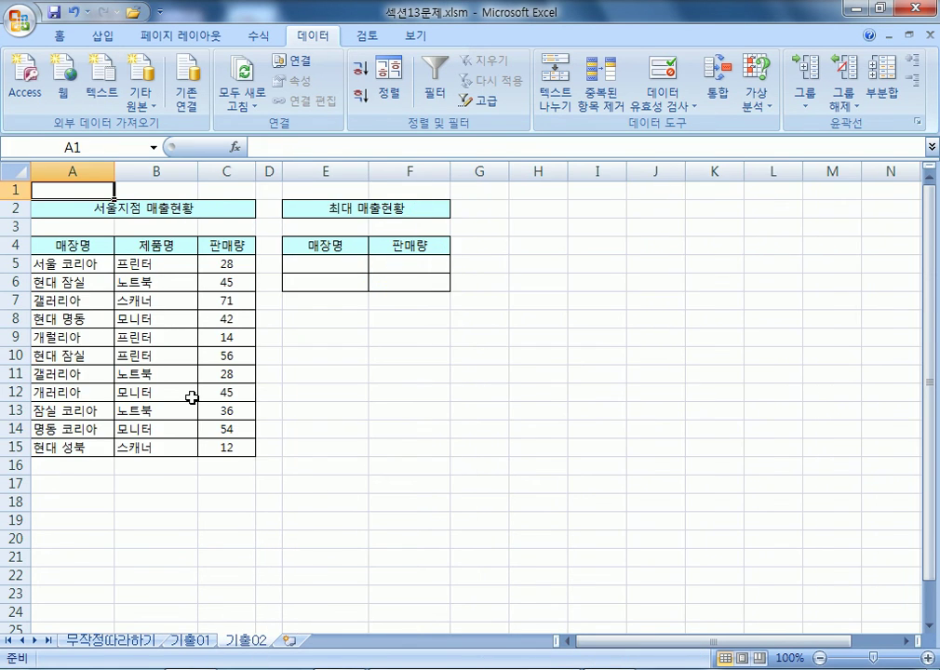
scroll(190, 397, "up", 4, "ctrl")
scroll(190, 397, "down", 2, "ctrl")
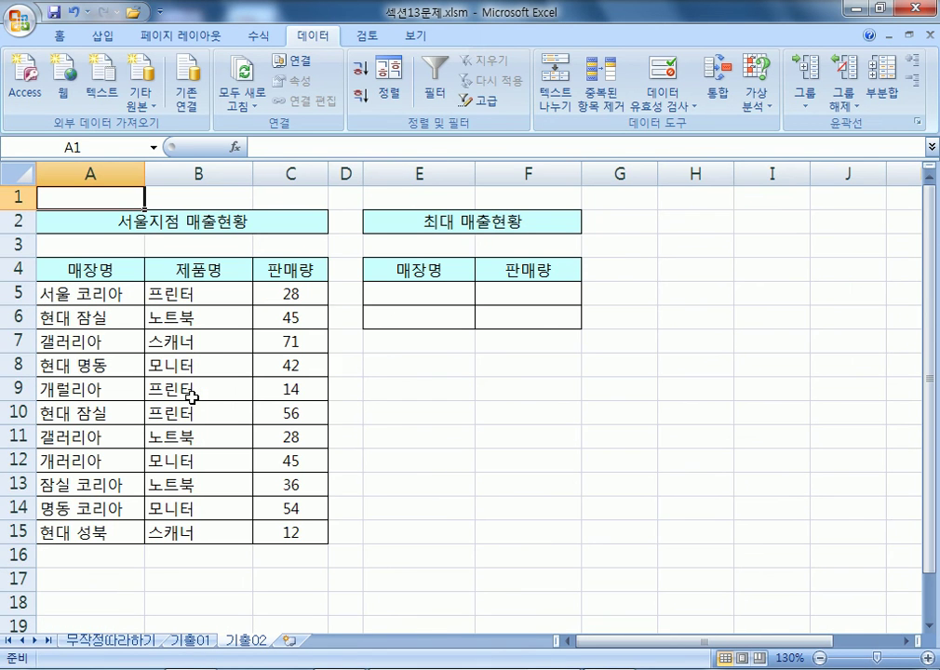
left_click(448, 293)
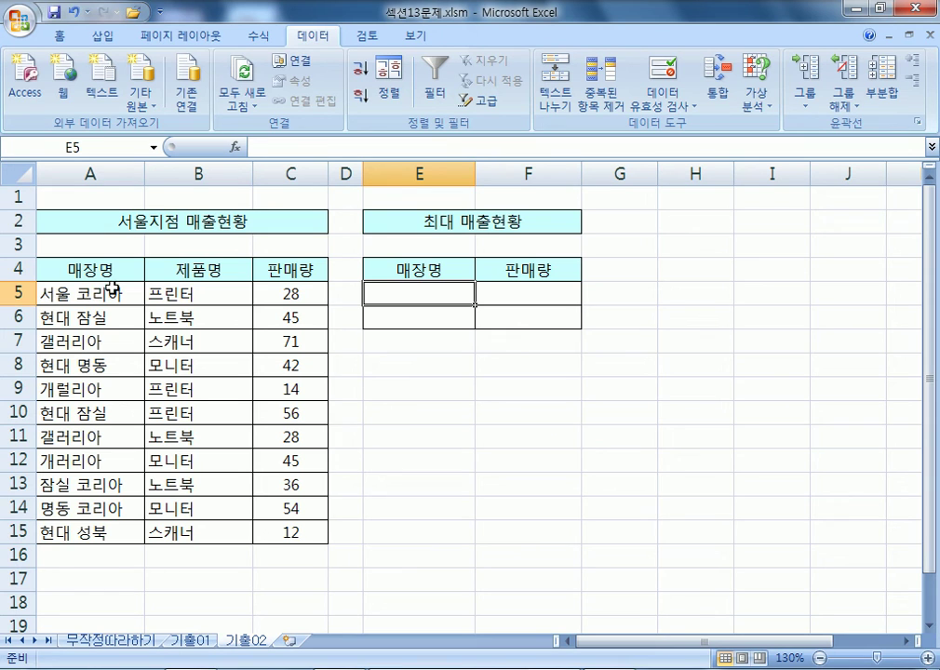
left_click_drag(428, 268, 423, 317)
left_click_drag(101, 271, 79, 538)
left_click(560, 269)
left_click_drag(281, 269, 286, 531)
left_click_drag(185, 268, 183, 537)
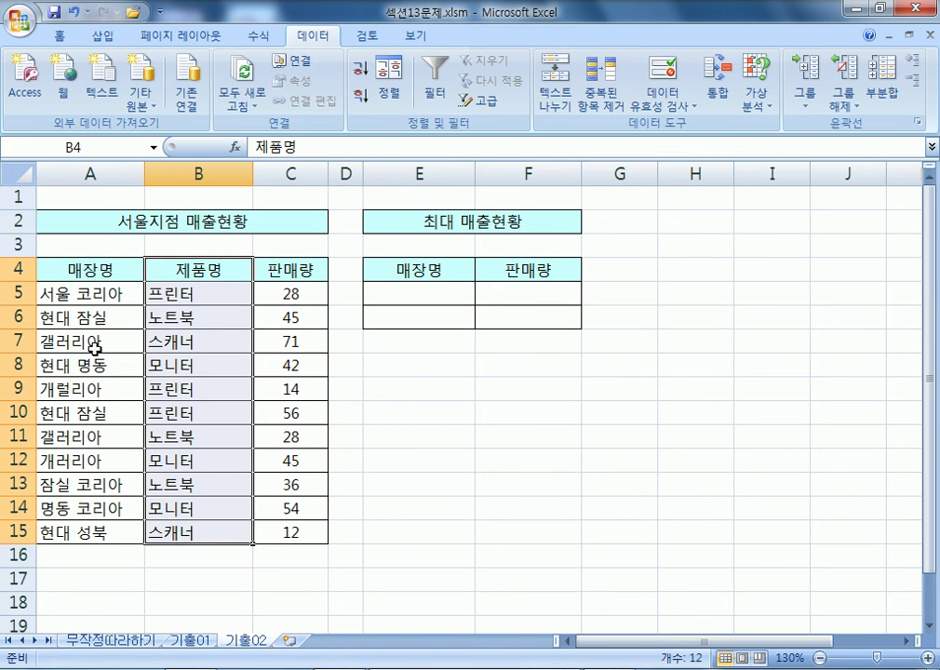
left_click_drag(73, 269, 306, 528)
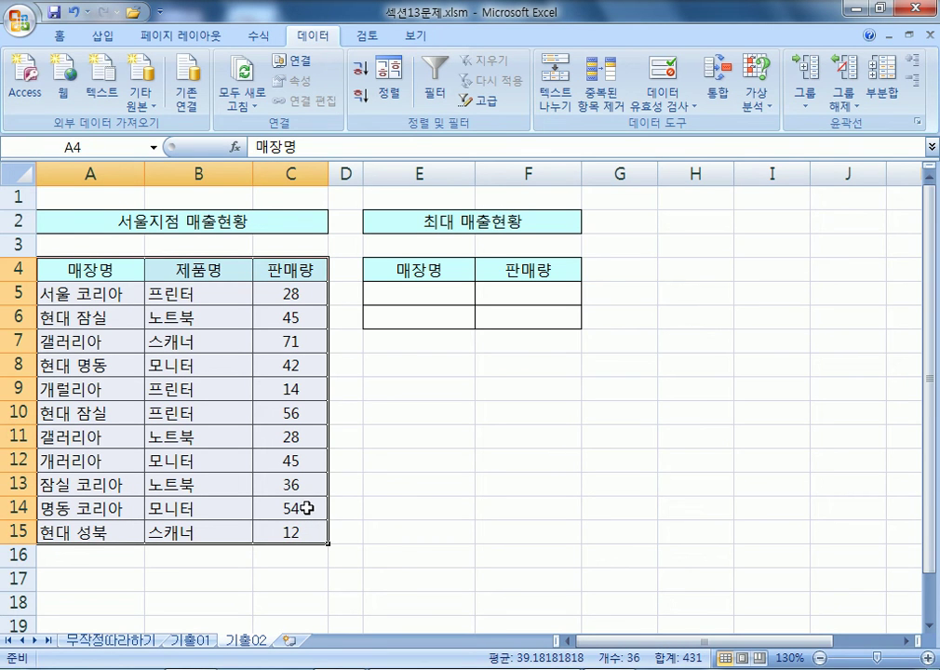
left_click(421, 271)
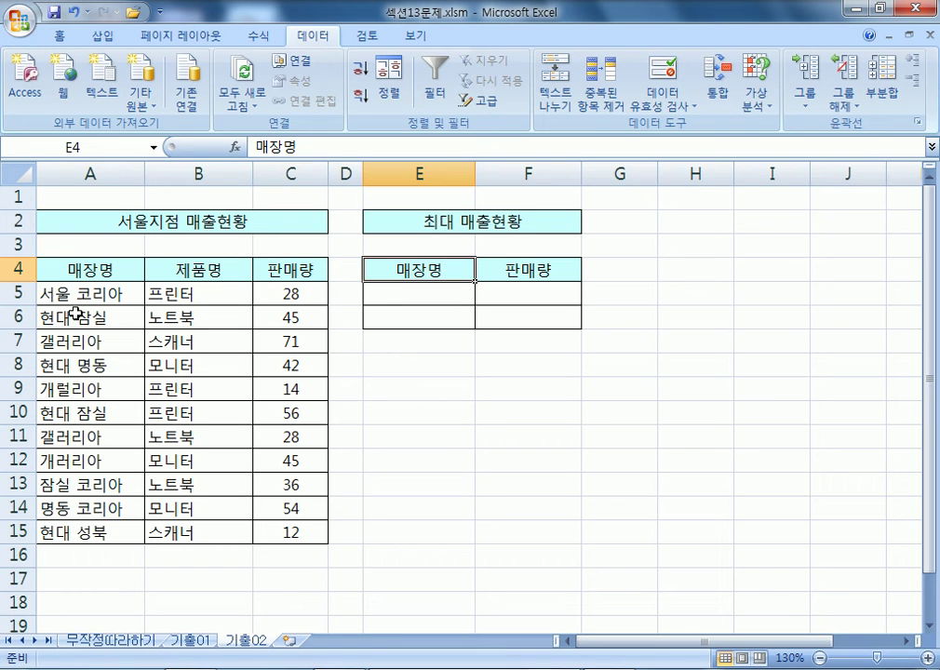
Step: Enter 현대 as the first 매장명 entry in E5 and check the 현대 stores in column A
left_click(412, 296)
type("현대")
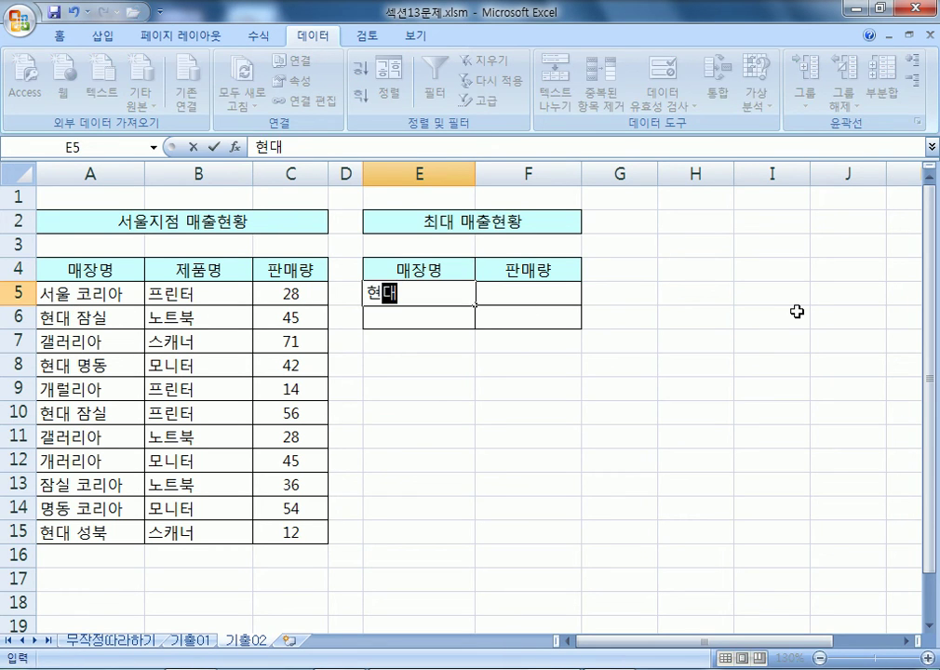
key("Return")
left_click(53, 318)
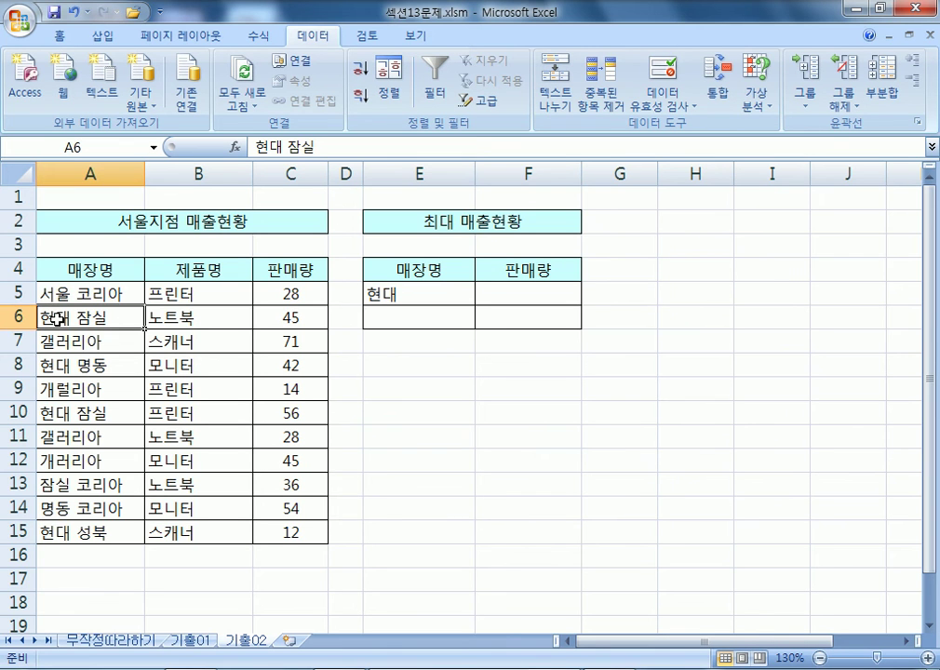
left_click(78, 365)
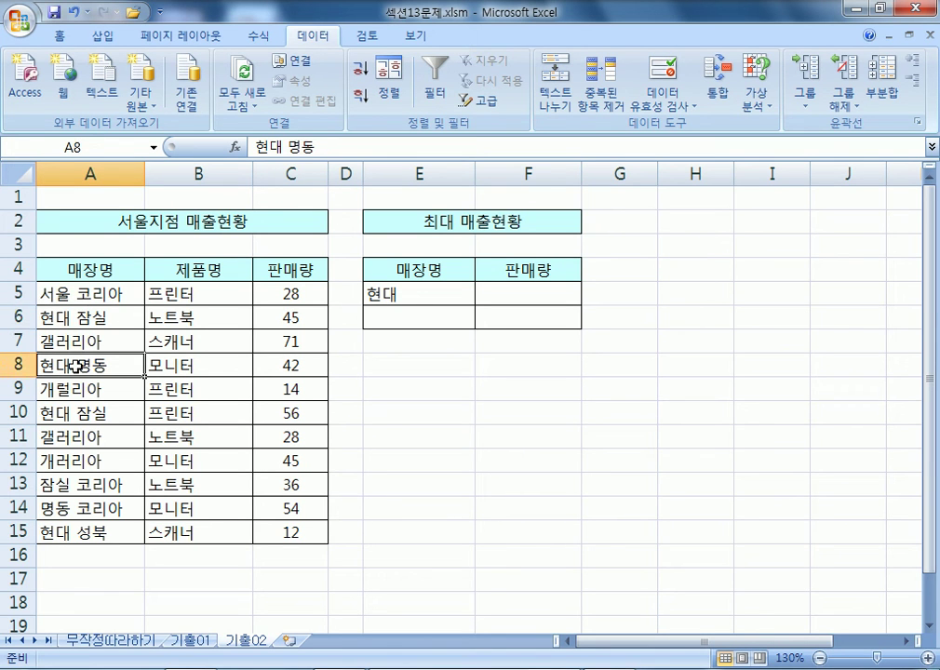
left_click(82, 413)
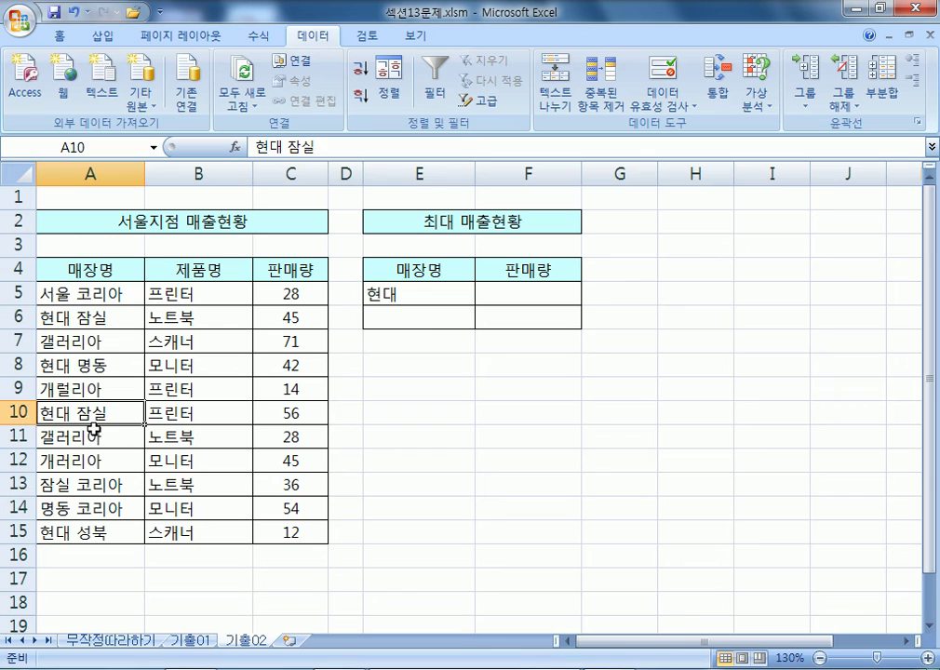
Step: Append the wildcard * to the 매장명 entry in E5 so it reads 현대*
left_click(398, 296)
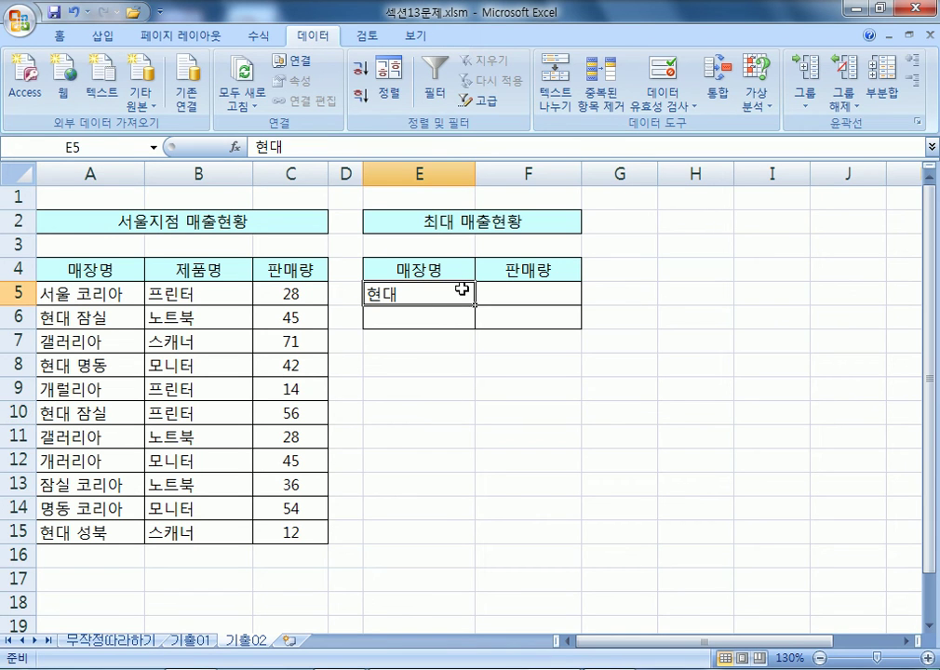
double_click(410, 296)
type("*")
key("Return")
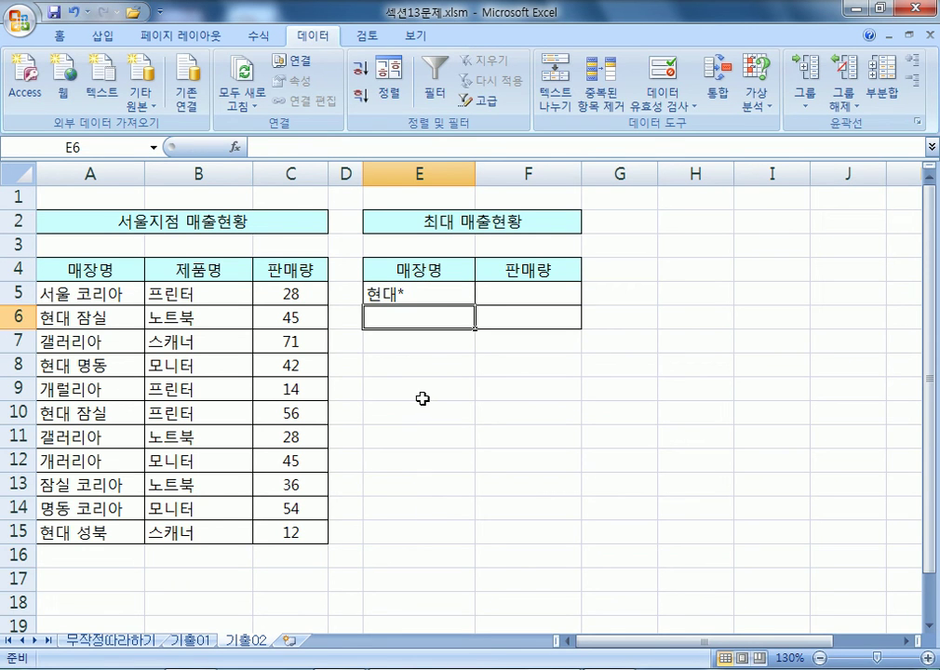
Step: Enter *코리아 as the second 매장명 entry in E6
key("F1")
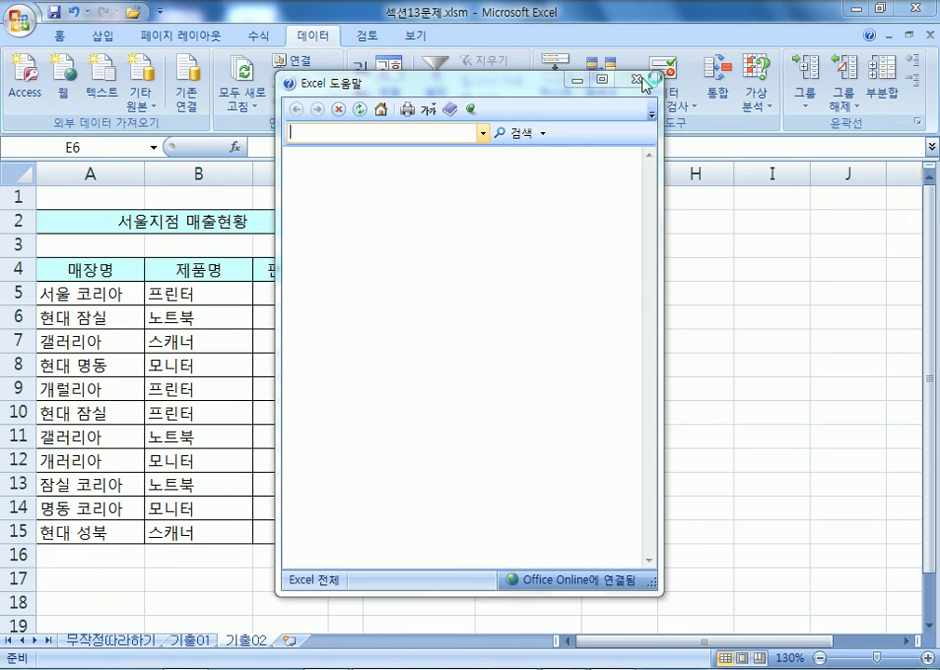
left_click(641, 85)
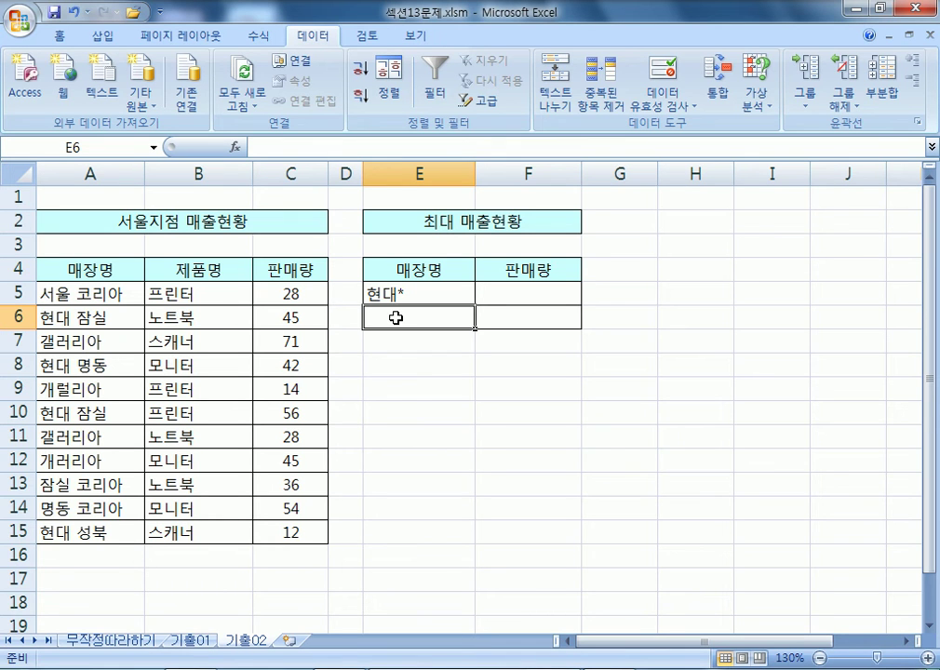
type("*")
type("코리ㅇ")
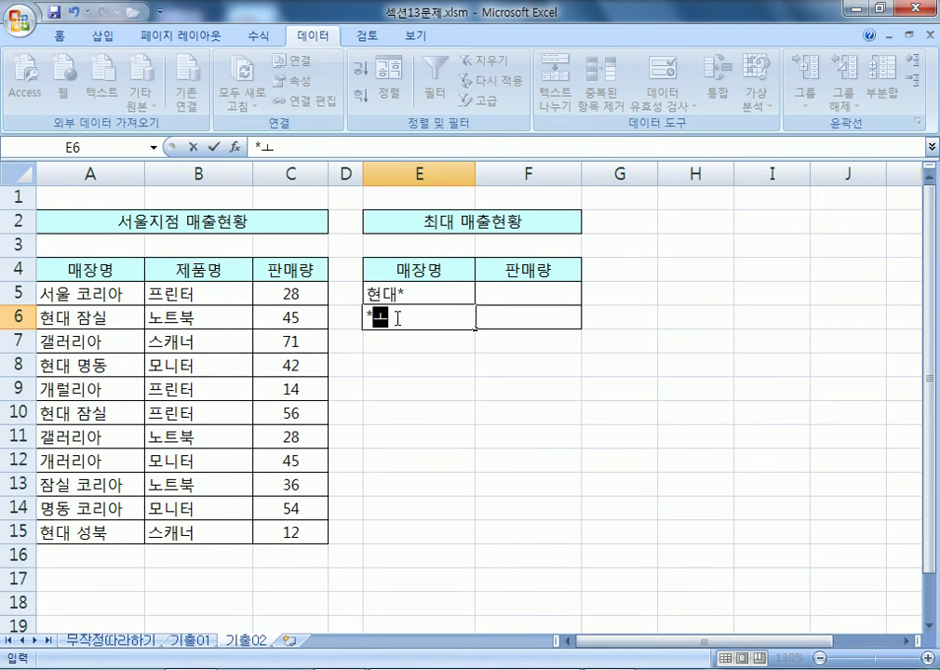
key("BackSpace")
key("BackSpace")
key("BackSpace")
type("코리아")
key("Return")
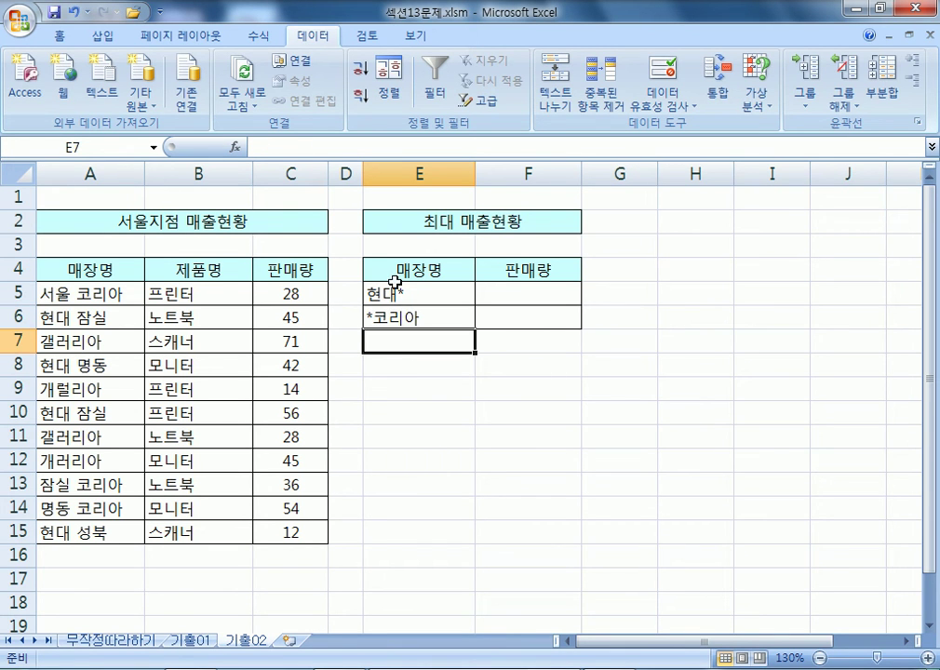
left_click_drag(424, 272, 480, 320)
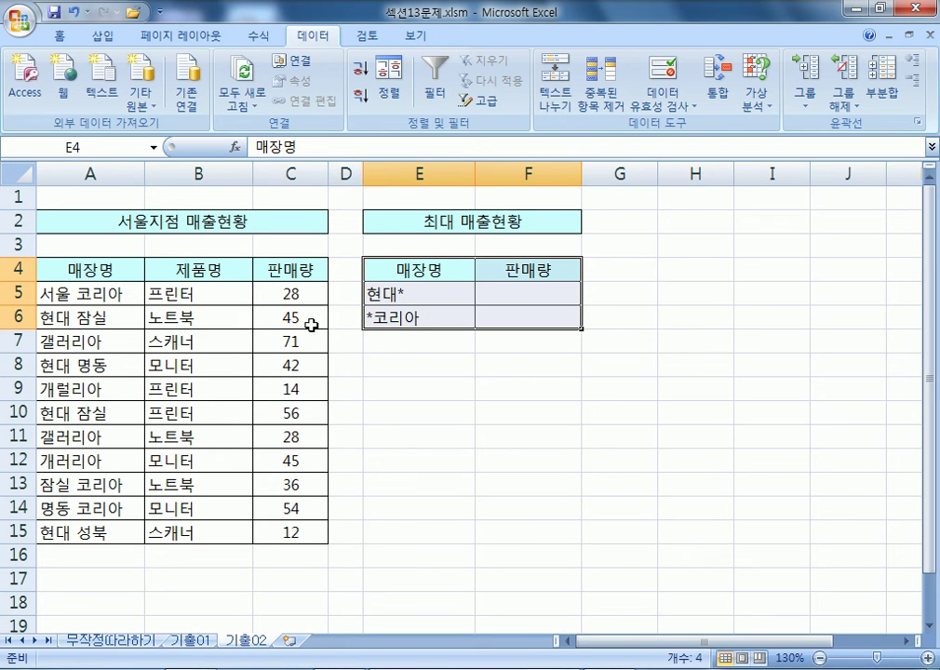
left_click(410, 337)
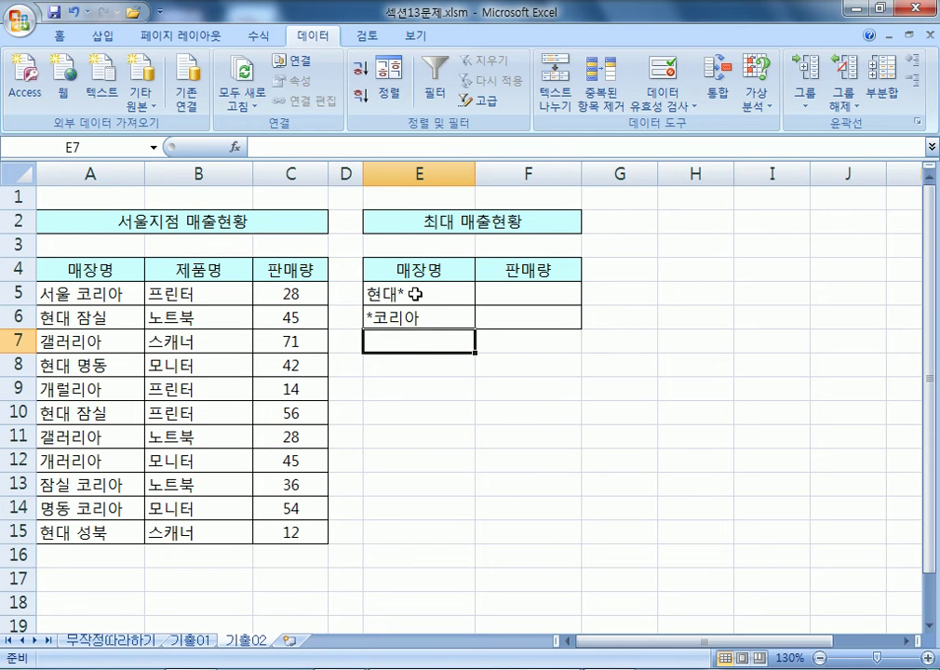
left_click_drag(413, 291, 415, 317)
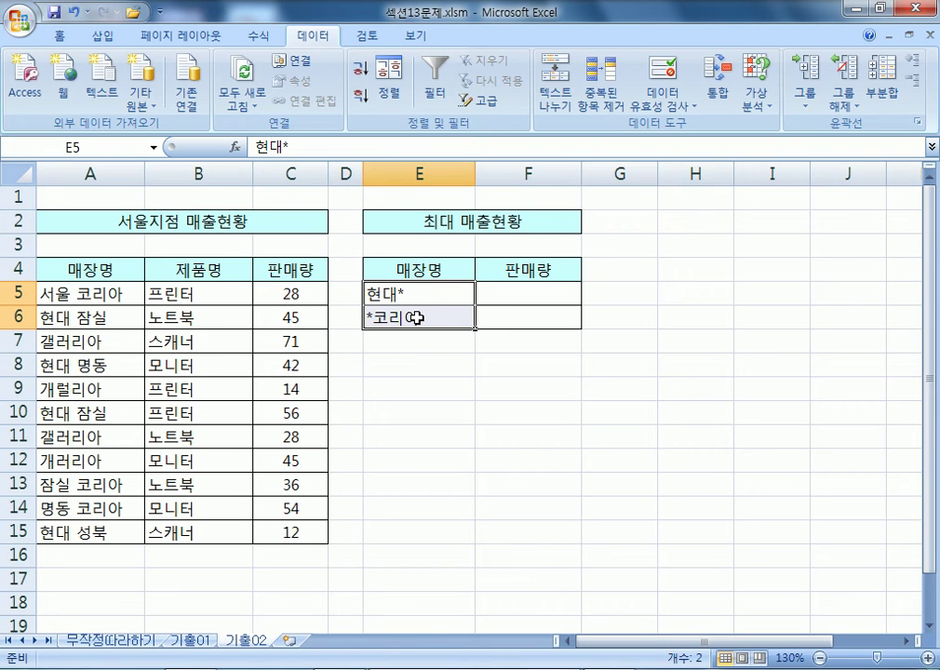
left_click(421, 294)
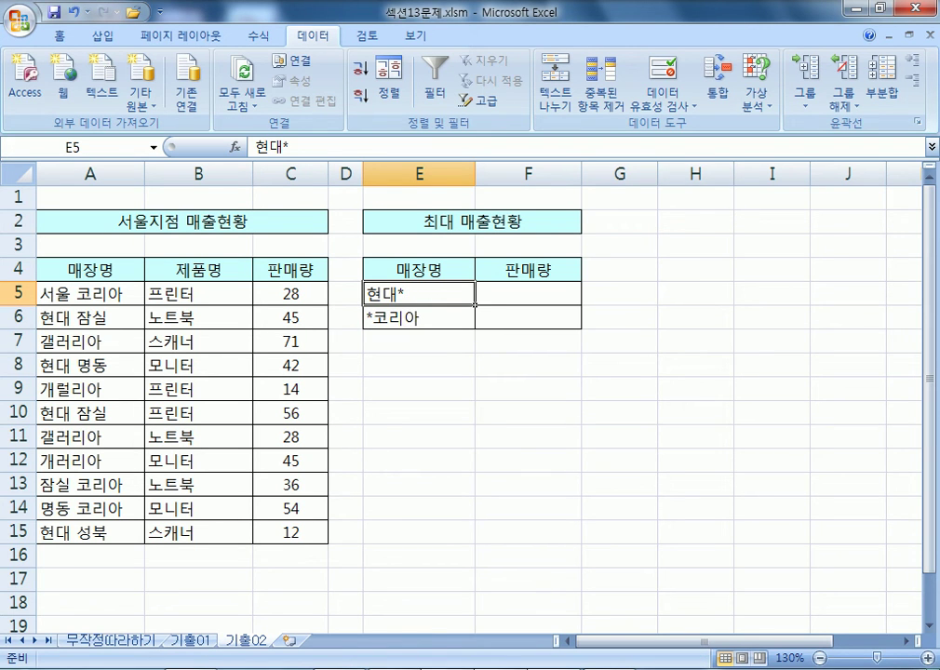
Step: Switch to Notepad, add the note "* : ALL" below the scenario lines, and start a new line with 현대*
key("alt+Tab")
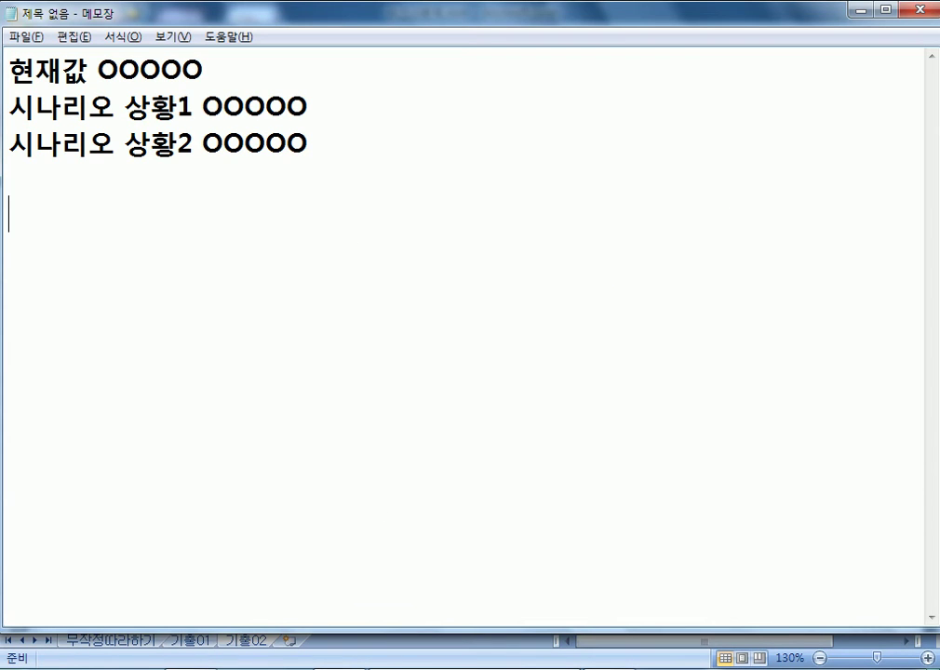
type("ㅁ")
key("BackSpace")
type("AL")
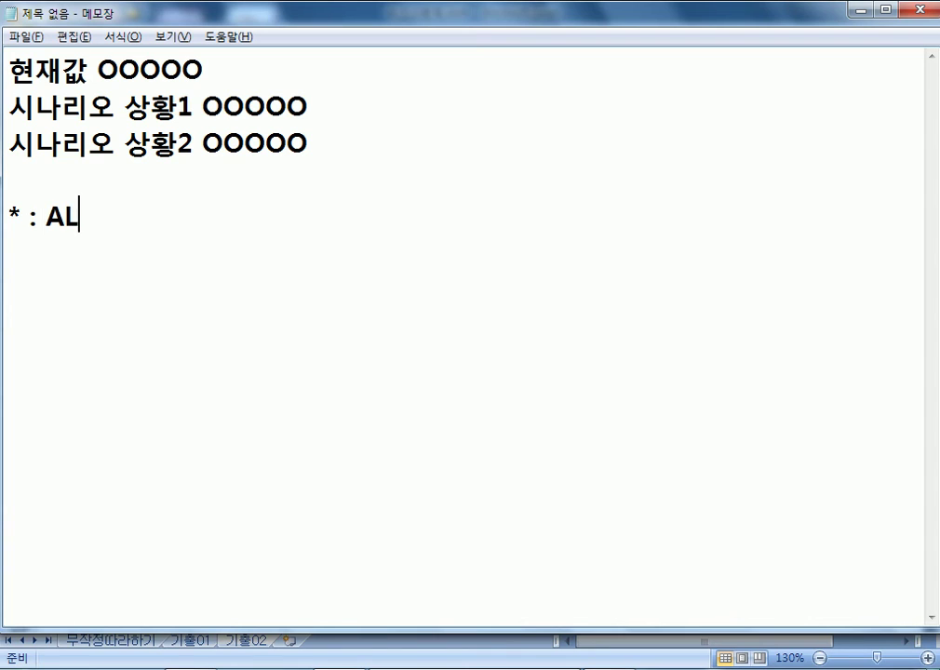
type("L현대* ")
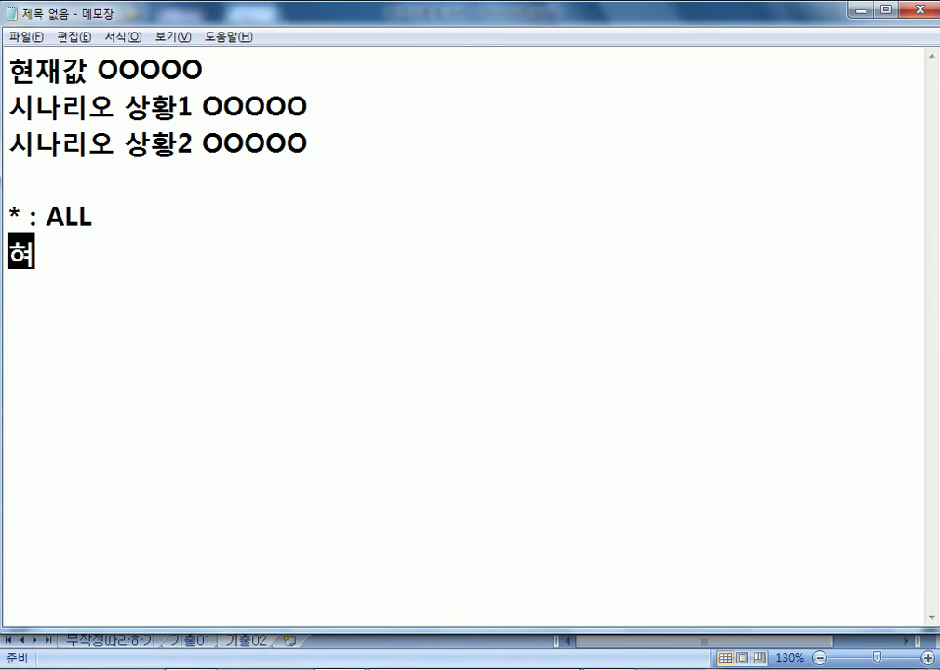
Step: Complete the 현대* note line with the explanation : "현대"로 시작하는 것 and start a new line
type("\"")
key("BackSpace")
type(": 혀ㄴ대로")
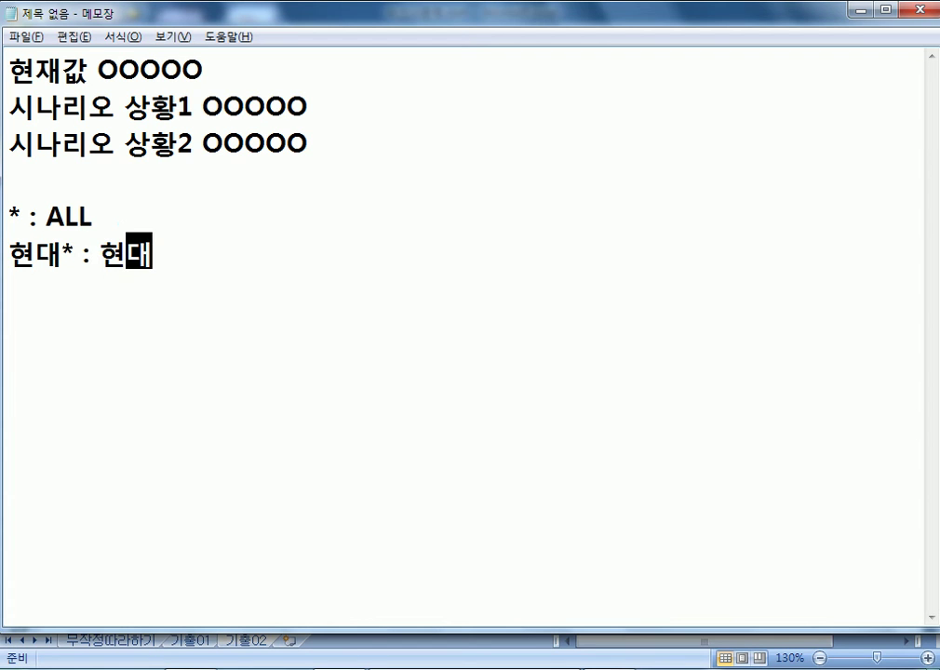
key("Left")
key("Left")
key("Left")
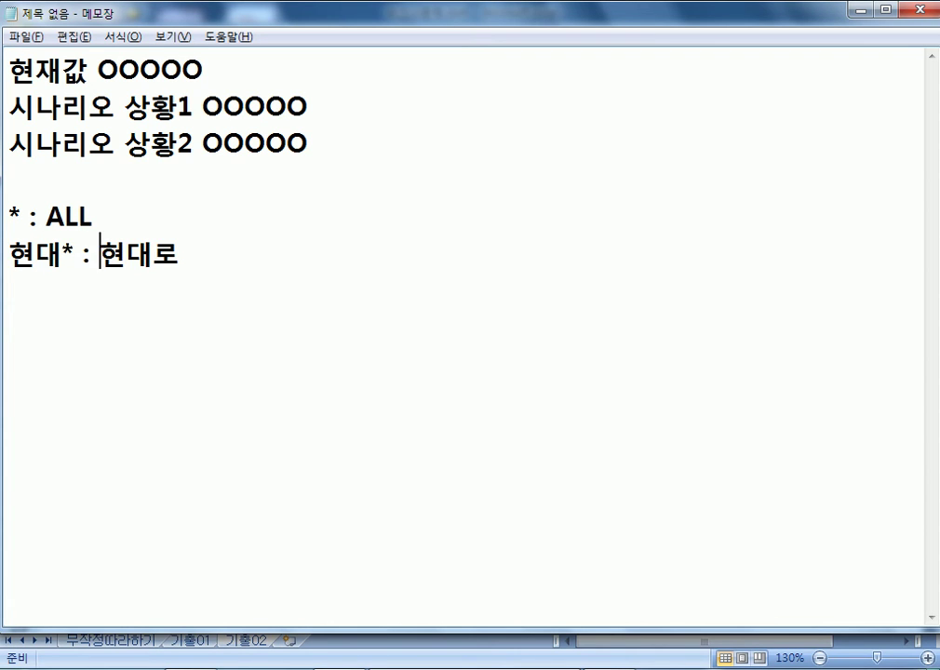
type("\"")
key("Left")
key("Left")
type("\"")
key("Left")
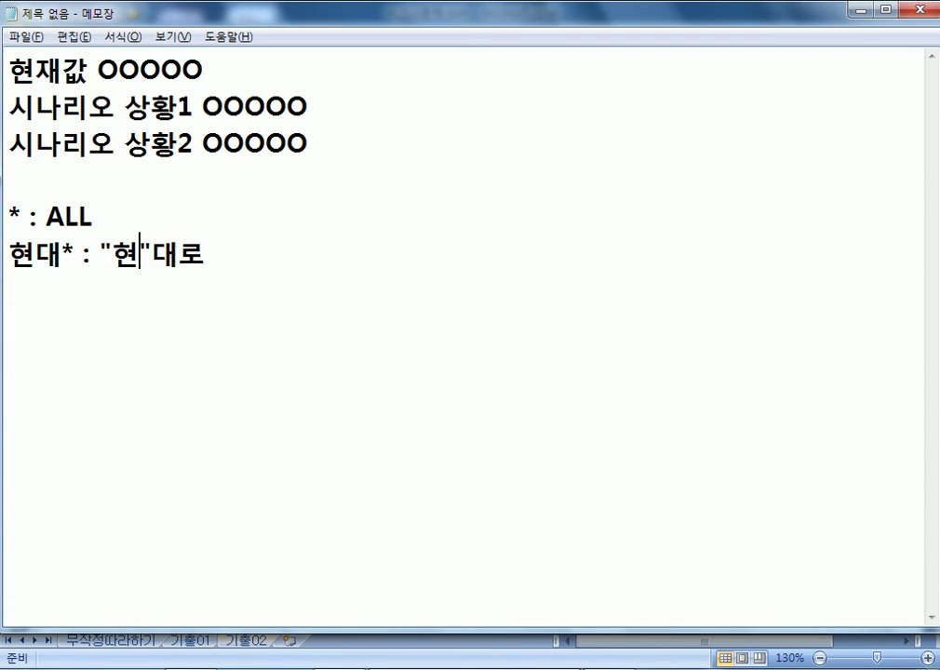
key("Delete")
key("Right")
type("\"")
type(" 시작")
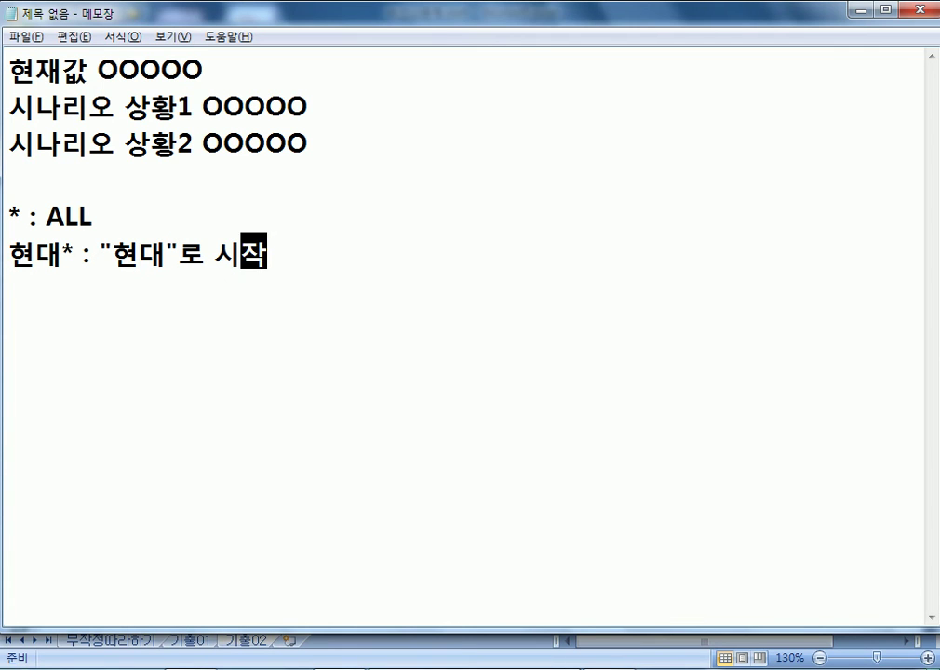
type("하는 거ㅅ")
key("Return")
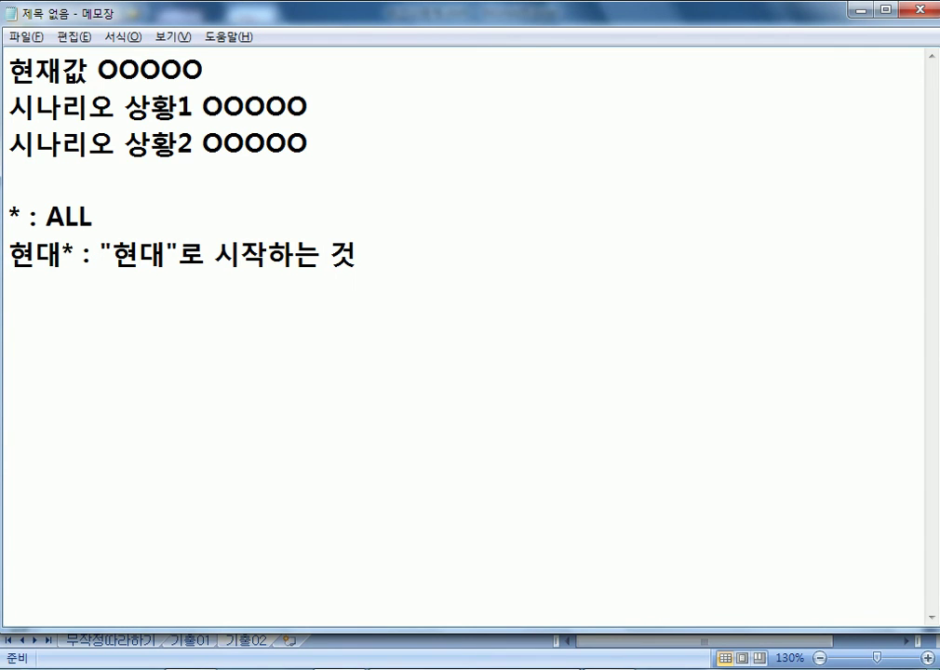
Step: Write the note line *코리아 : "코리아"로 끝나는 것 below the 현대* line and start a new line
type("*코리")
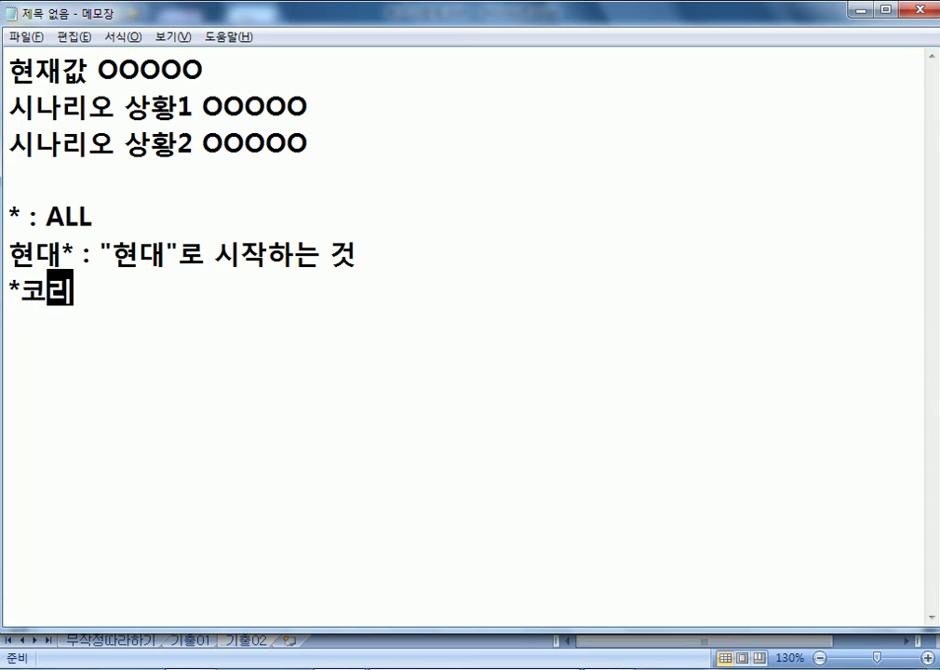
type("아 : \"코리아\"ㄹ")
type("ㅗ 끝나는 거")
type("ㅅ")
key("Return")
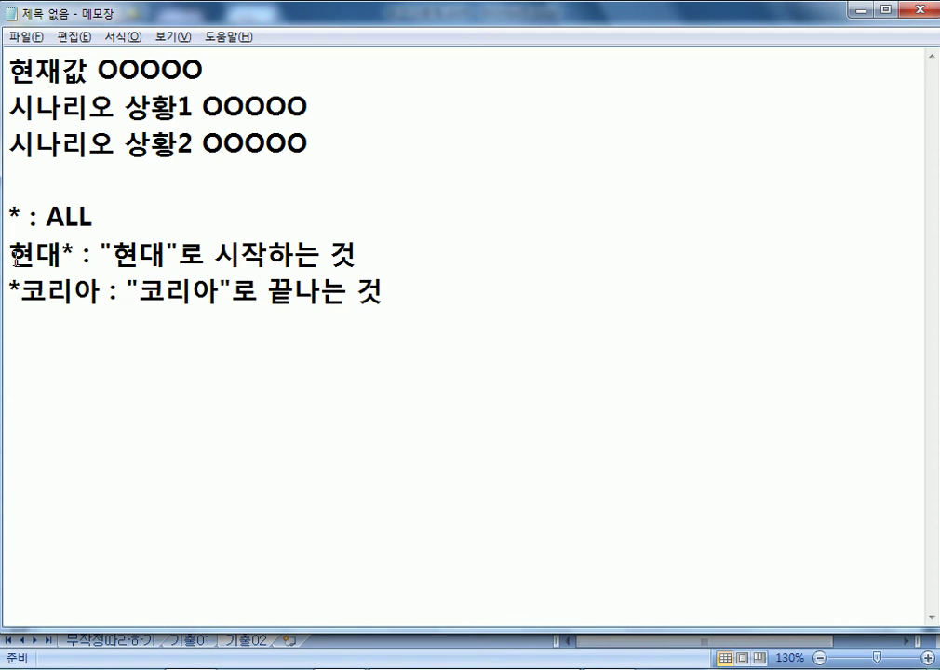
left_click_drag(13, 250, 62, 251)
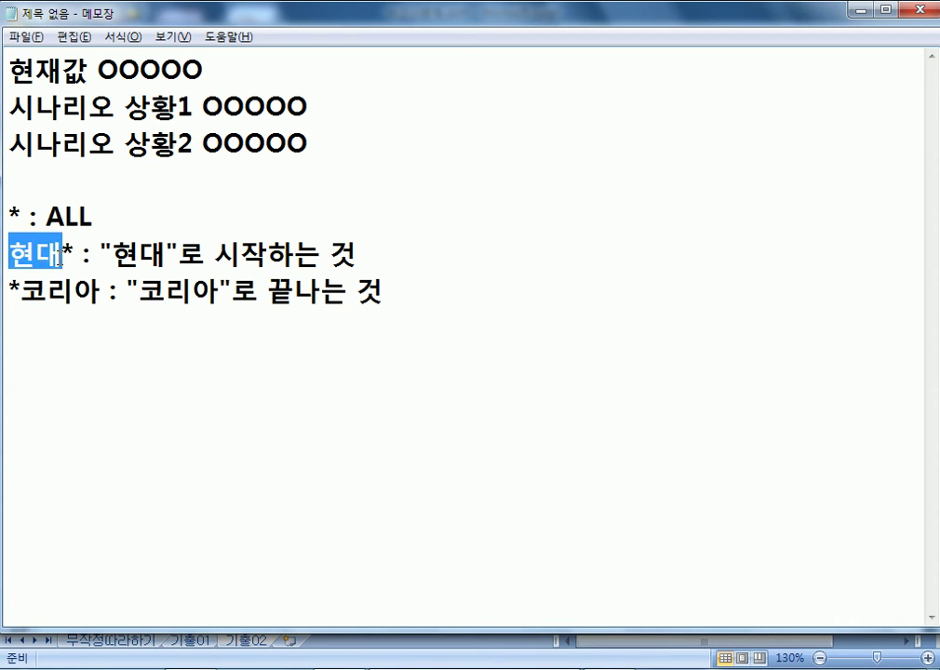
left_click_drag(62, 252, 75, 252)
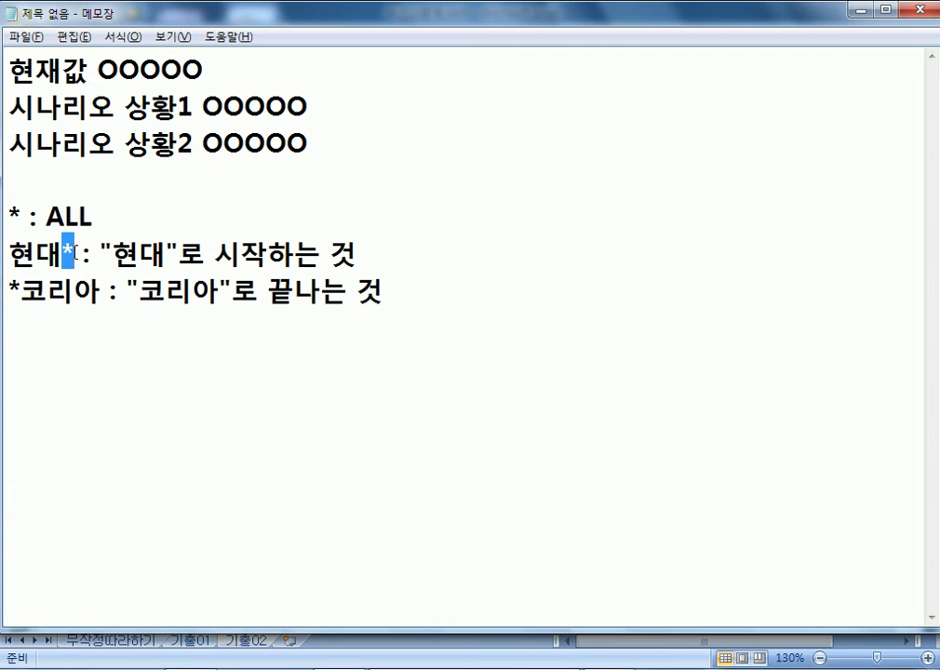
left_click(22, 291)
left_click_drag(18, 289, 99, 291)
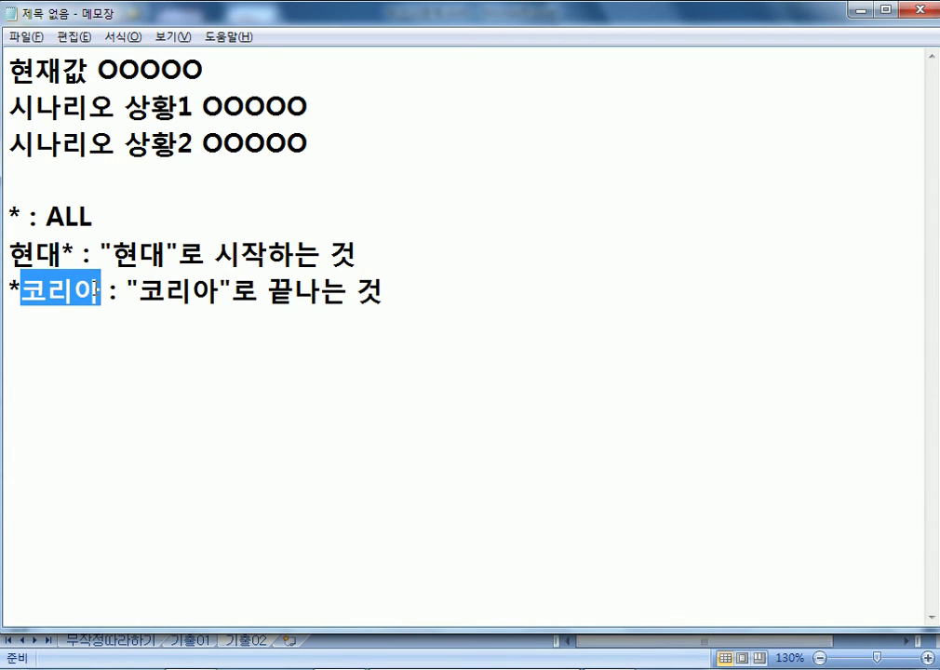
Step: Add the note line *성* : 글자속에 "성"이 포함된 것 below the *코리아 line and start a new line
left_click(497, 333)
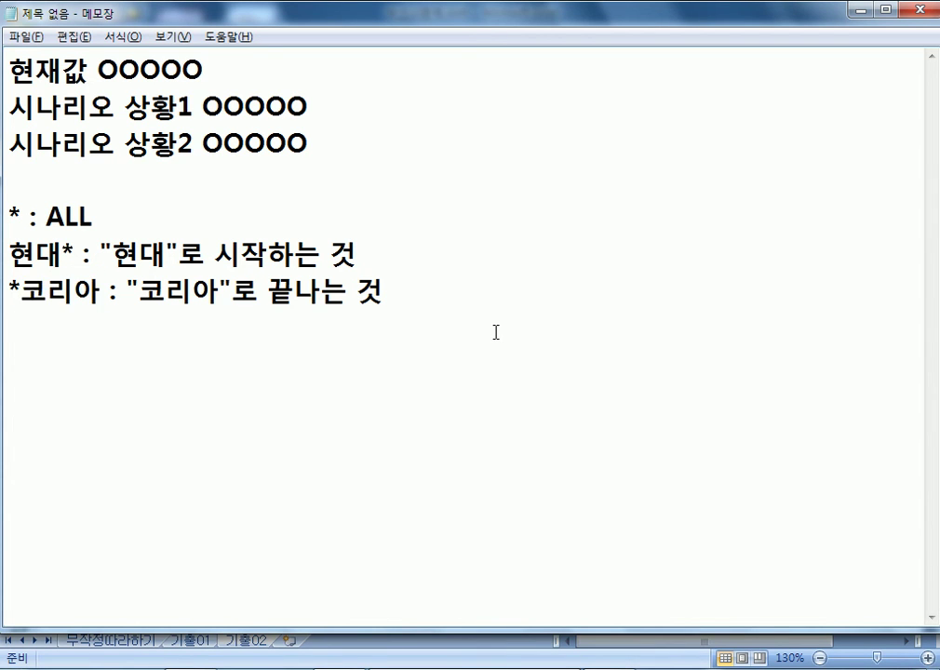
type("*성")
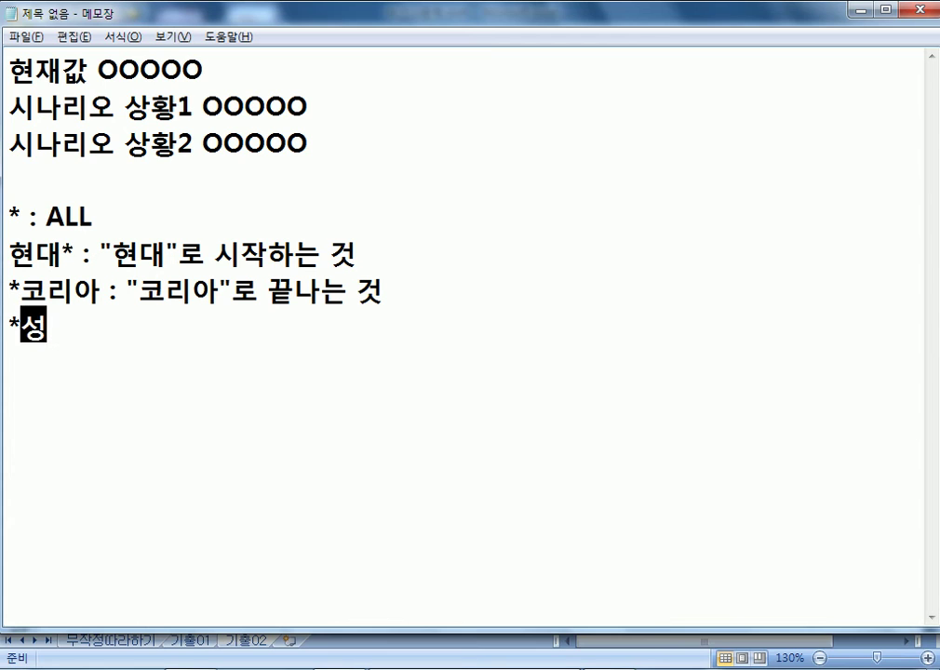
type("* :")
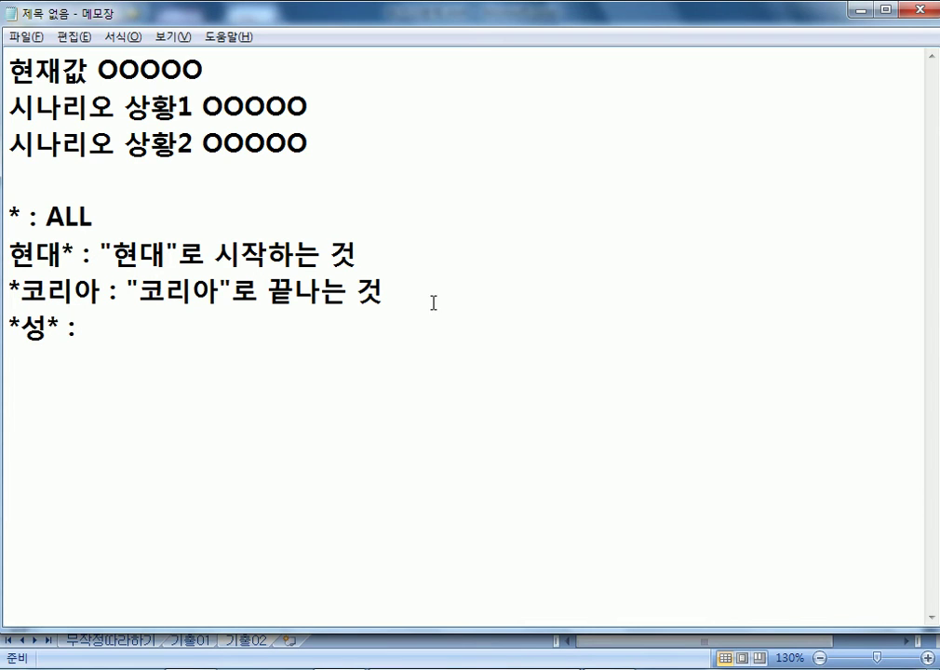
left_click_drag(11, 326, 62, 326)
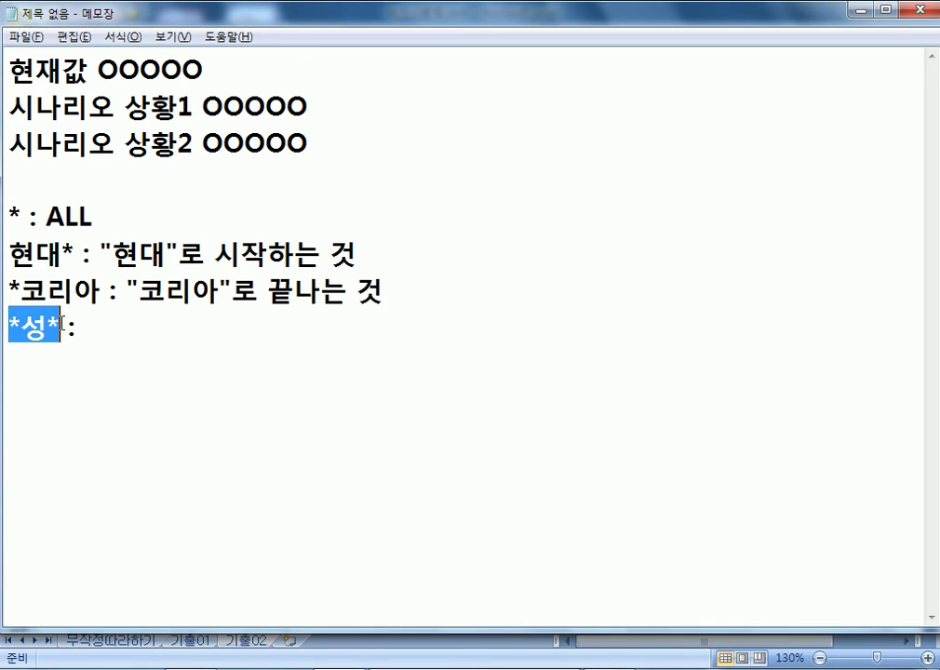
left_click(124, 326)
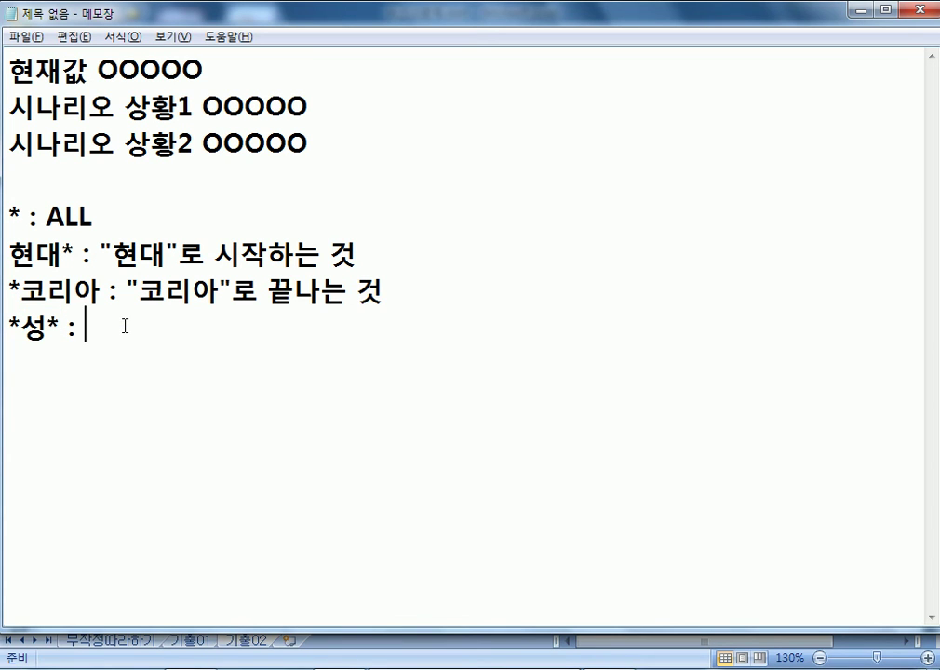
type("글자소")
type("\"성\"ㅇ")
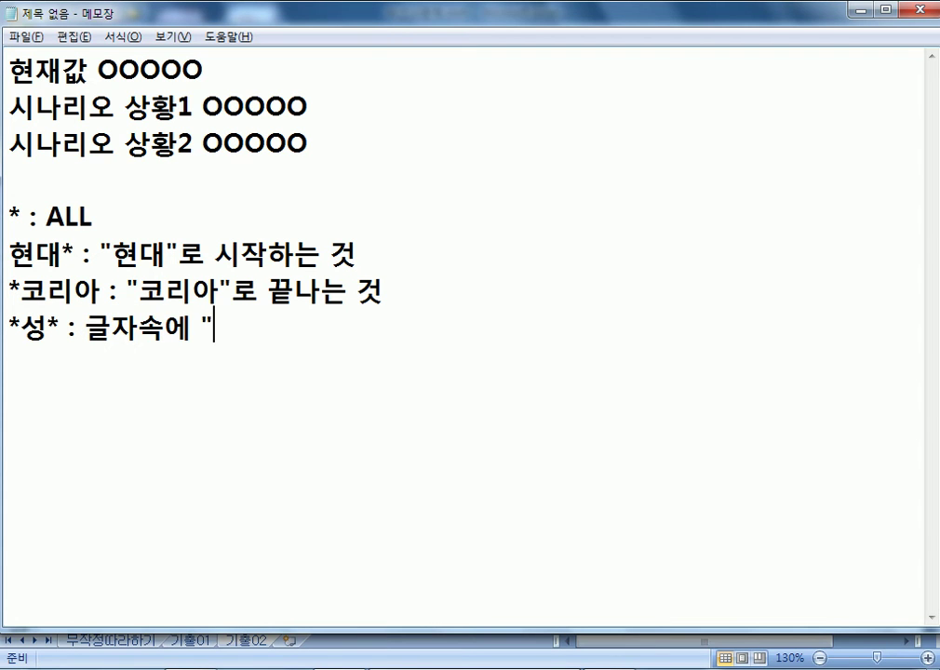
type("이 포함된 ")
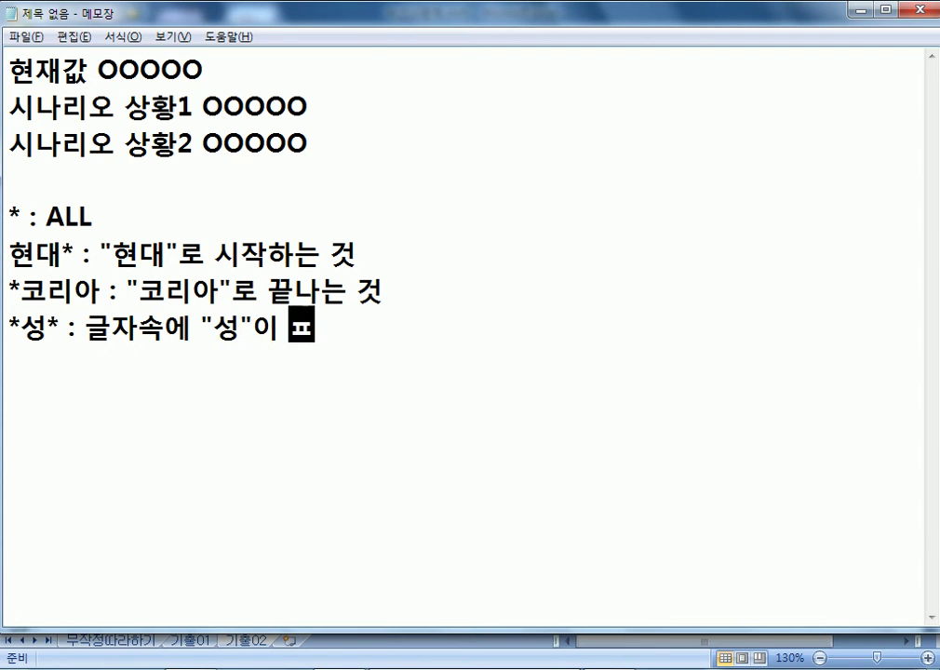
type("것")
key("Return")
left_click_drag(17, 327, 60, 328)
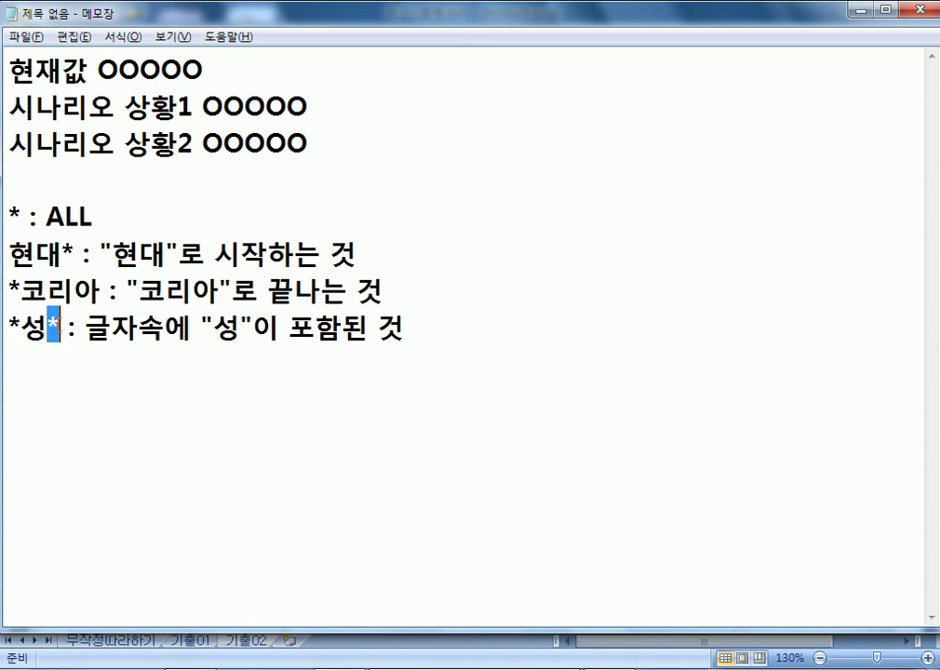
left_click_drag(46, 327, 20, 328)
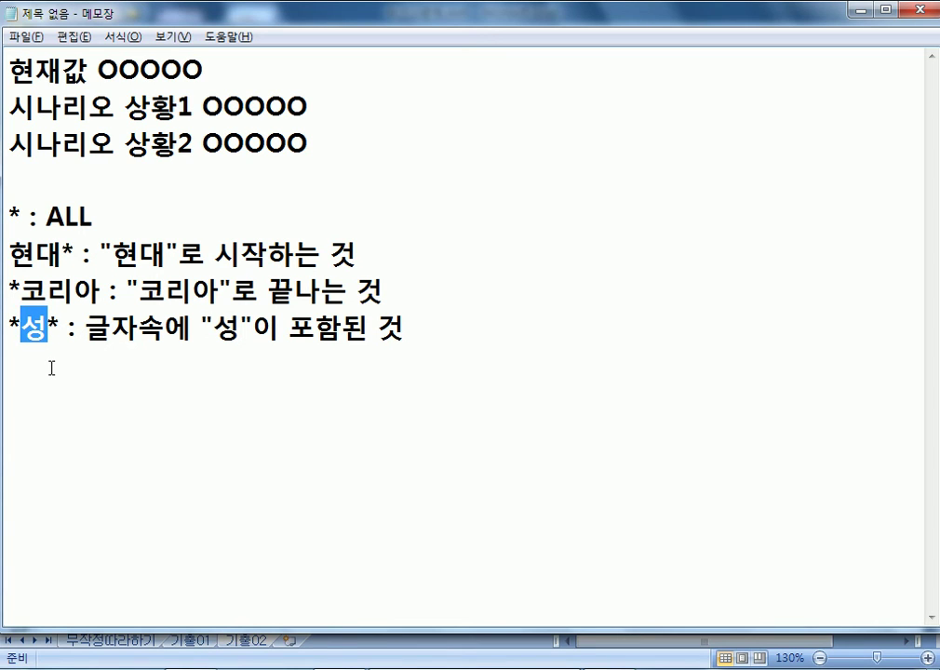
left_click(46, 325)
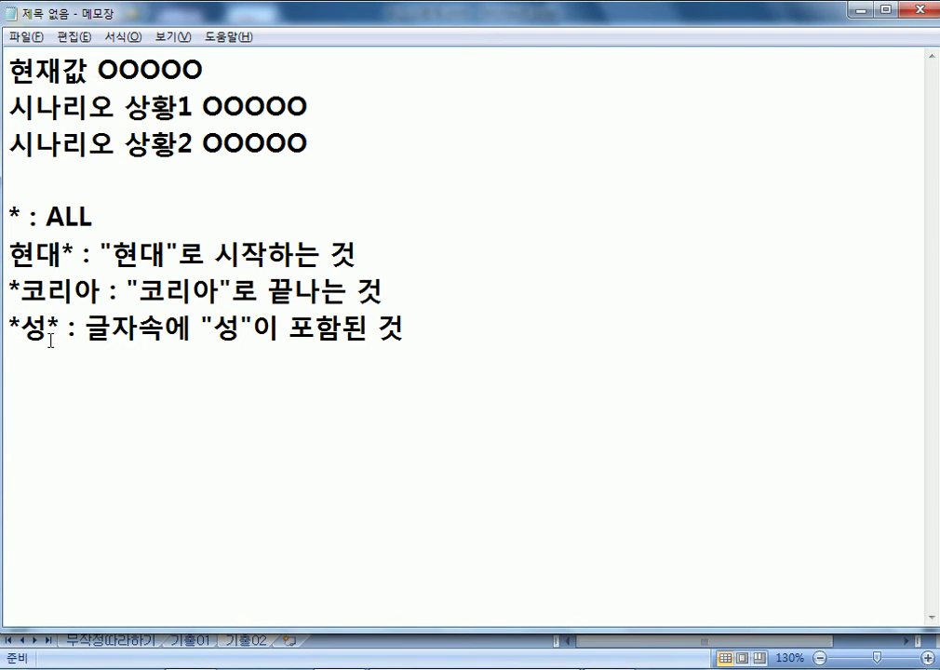
Step: Leave a blank line below the wildcard notes and write the example condition 주소 = "*목동*"
left_click(46, 372)
type("주소")
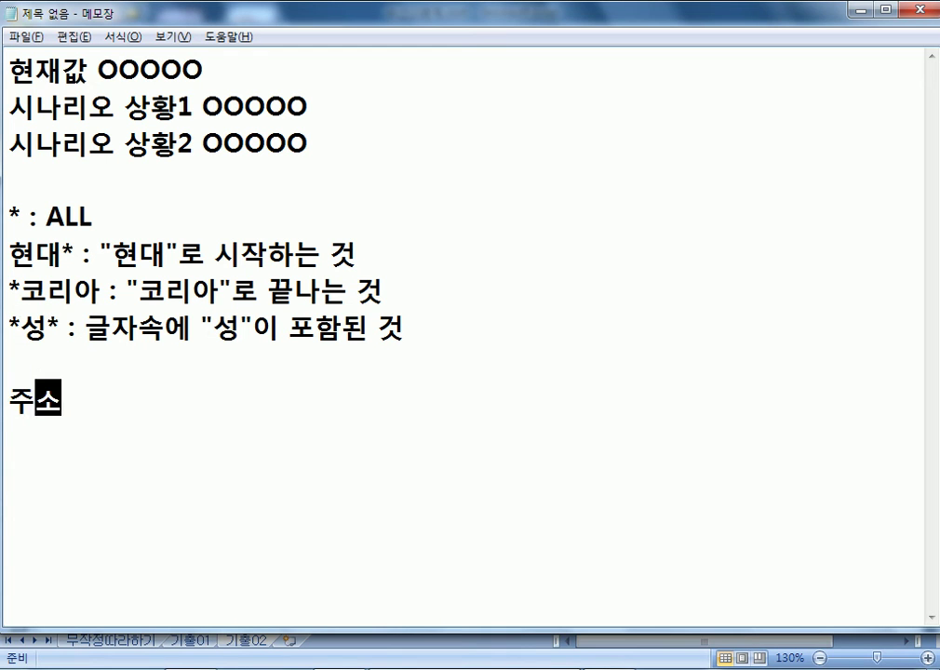
type(" = \"*")
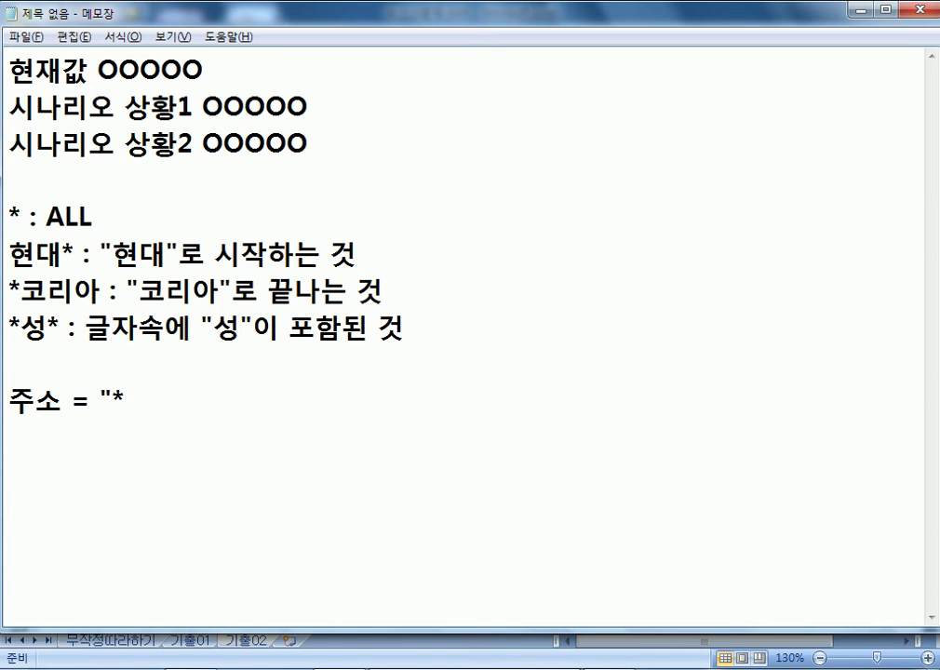
type("목동")
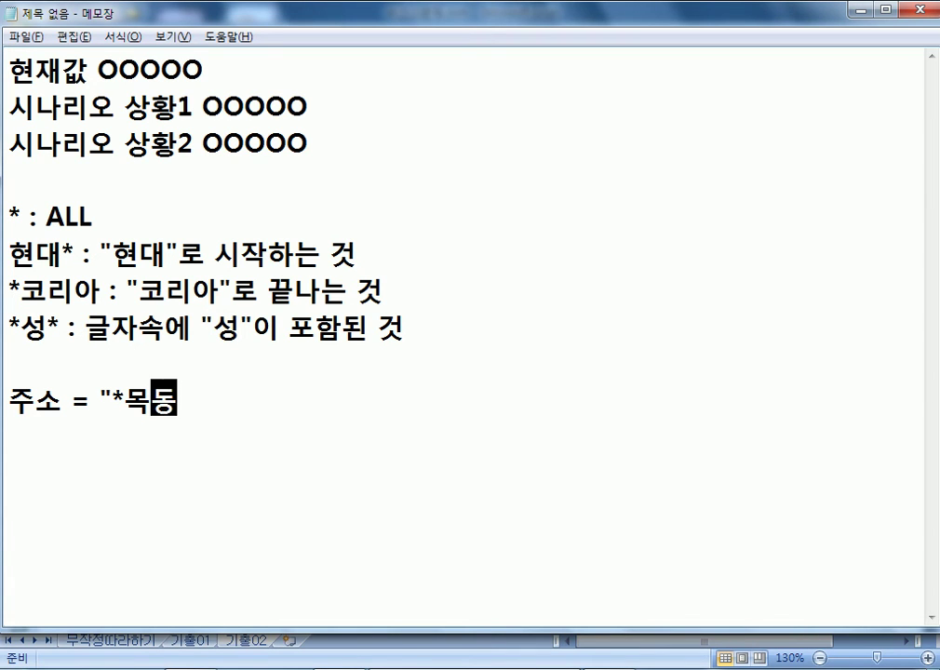
type("*\"")
key("Return")
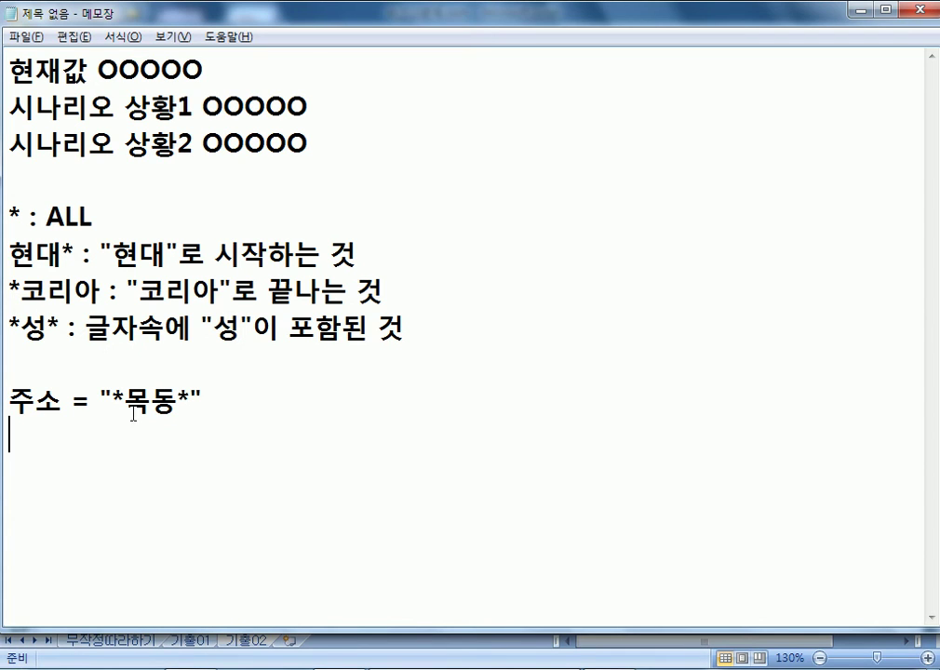
Step: Append the explanation : 주소에 "목동"이 포함된 것 to the 주소 example line and end on a new line
left_click_drag(136, 404, 182, 407)
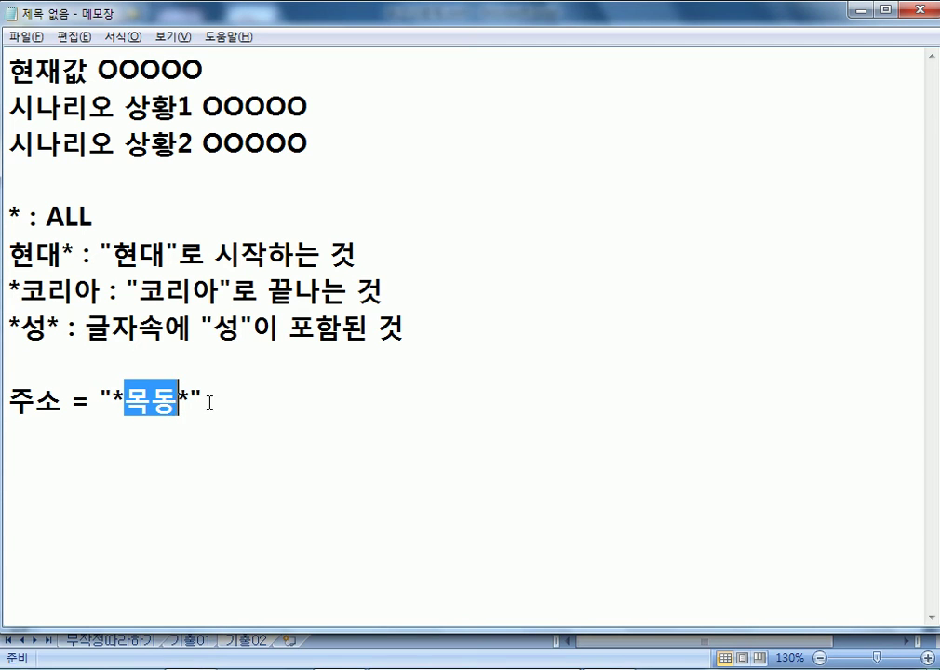
left_click(265, 397)
type(": ")
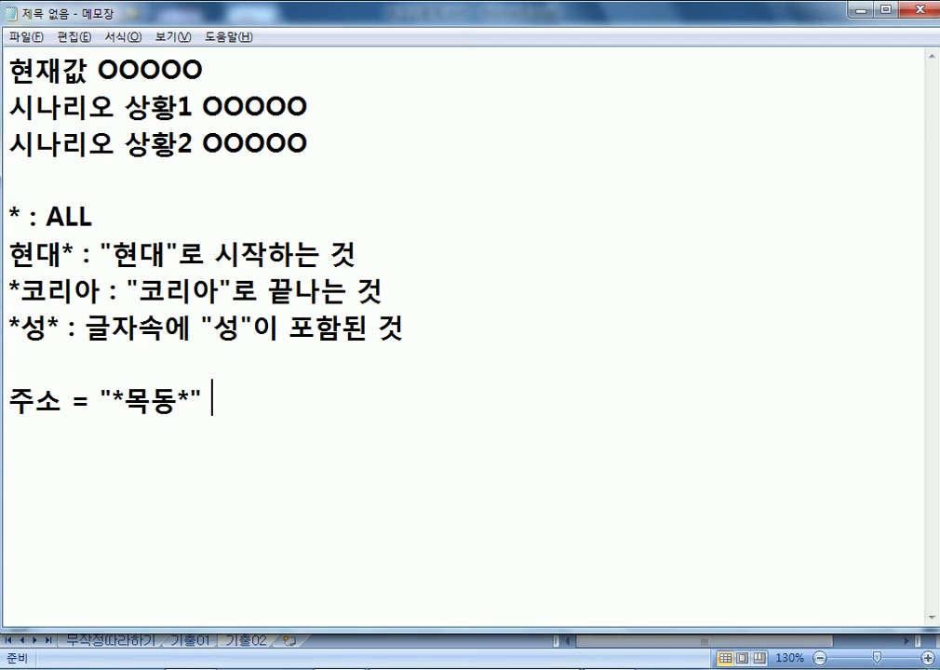
type("주소에 \"")
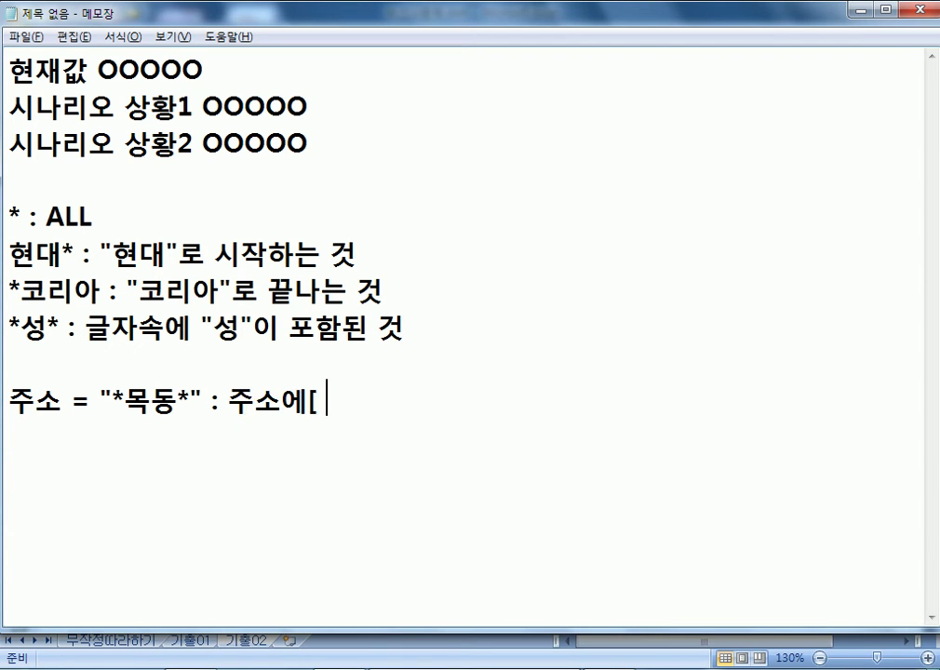
type("목동")
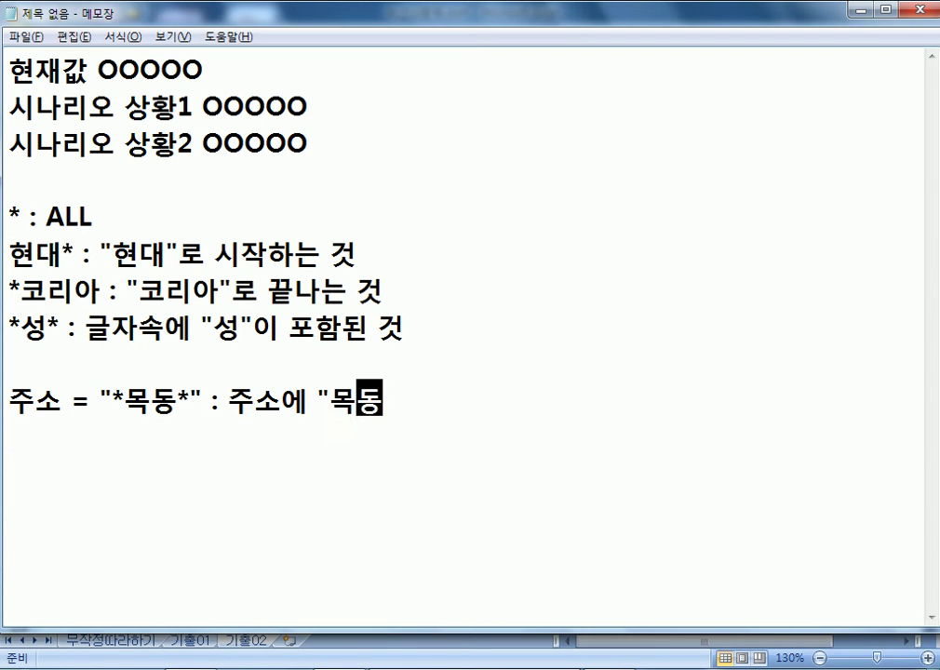
type("\"이 포함 된 고ㅓㅅ")
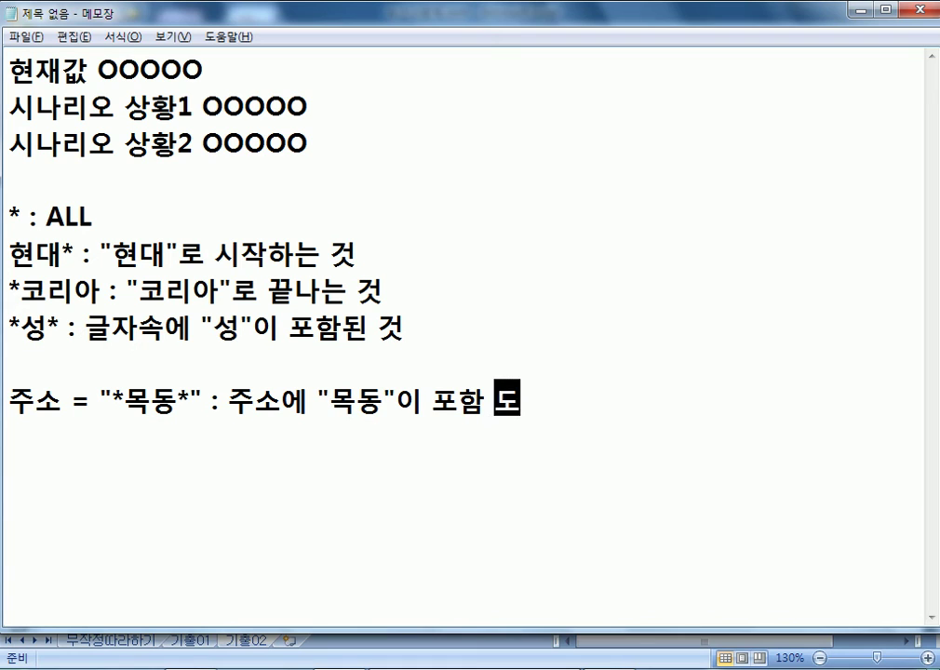
key("BackSpace")
key("BackSpace")
key("BackSpace")
key("BackSpace")
key("BackSpace")
key("BackSpace")
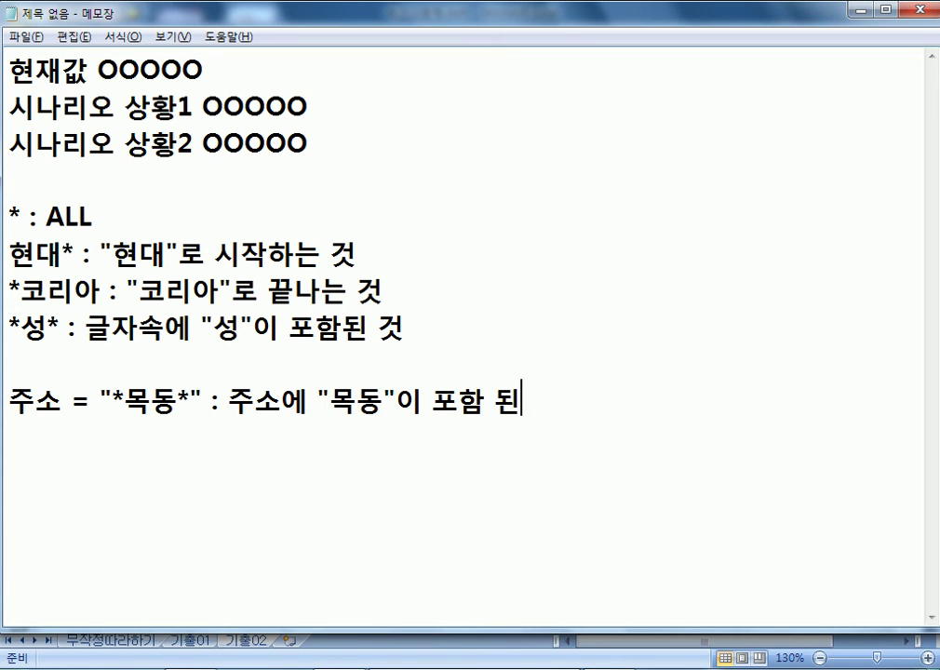
type("된 것")
key("Return")
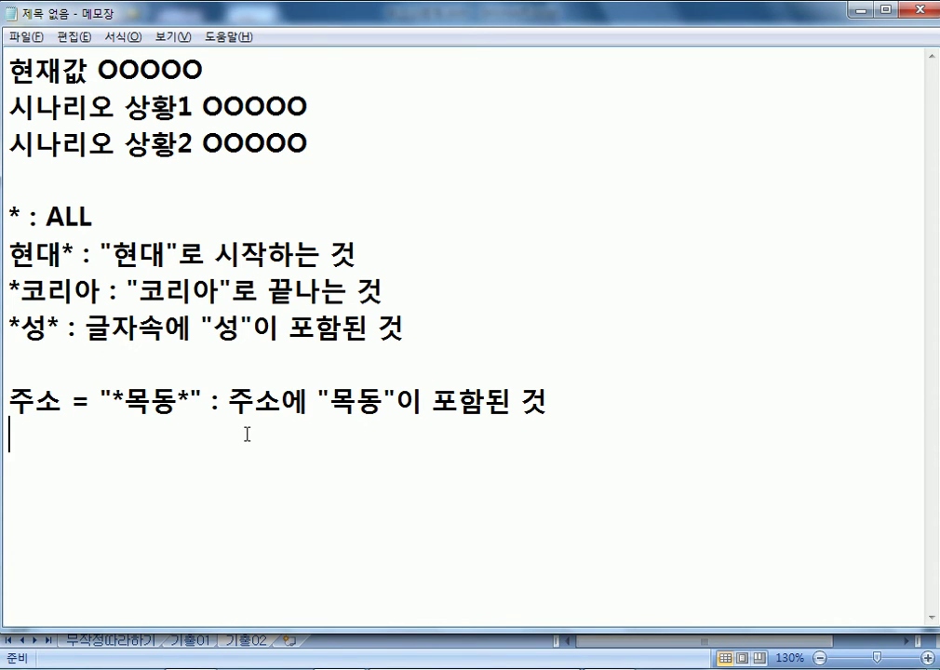
left_click_drag(9, 253, 241, 253)
left_click_drag(3, 290, 99, 290)
left_click(31, 458)
left_click(27, 431)
Step: Switch to Excel and start a consolidation into E4:F6 with 합계 as the function
key("alt+Tab")
left_click_drag(430, 269, 534, 319)
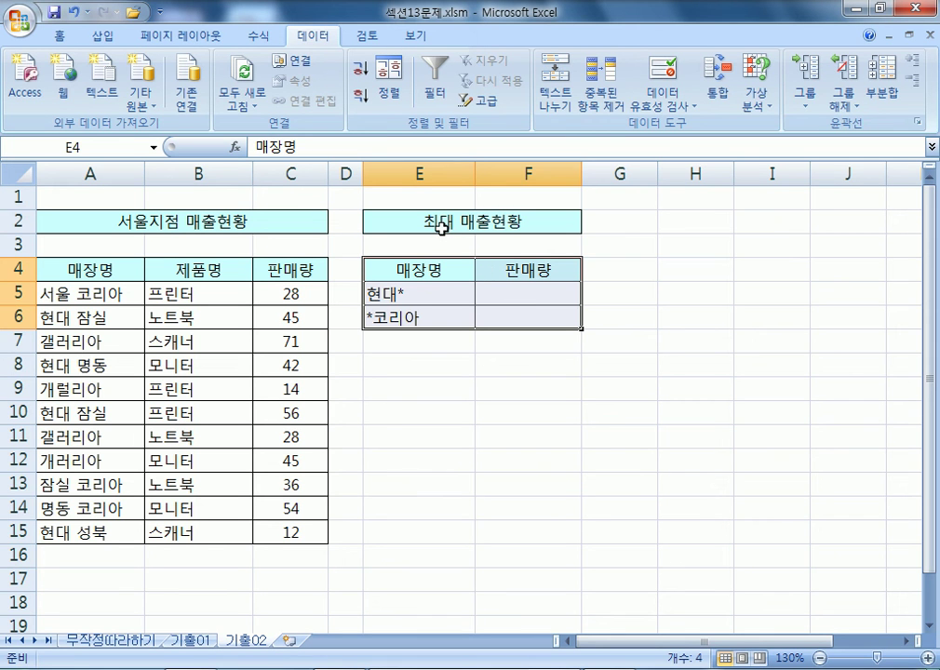
left_click(718, 98)
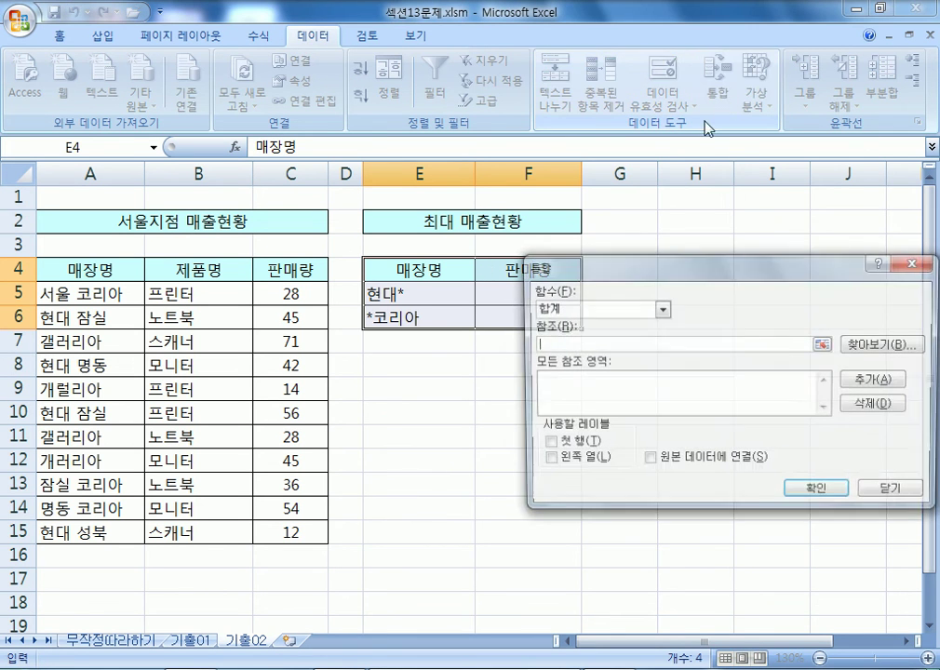
left_click(662, 308)
left_click(557, 354)
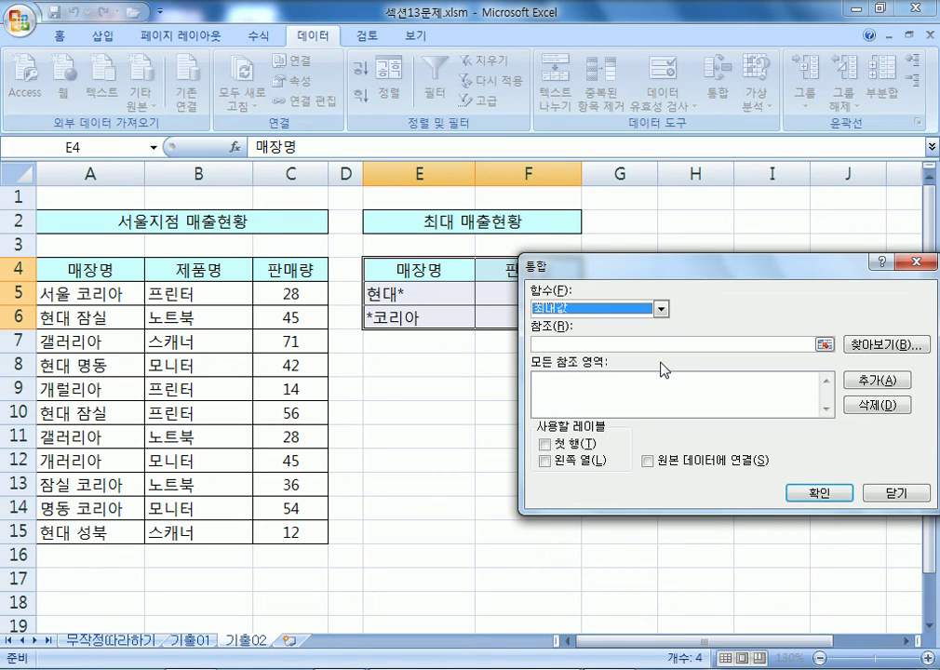
left_click(603, 312)
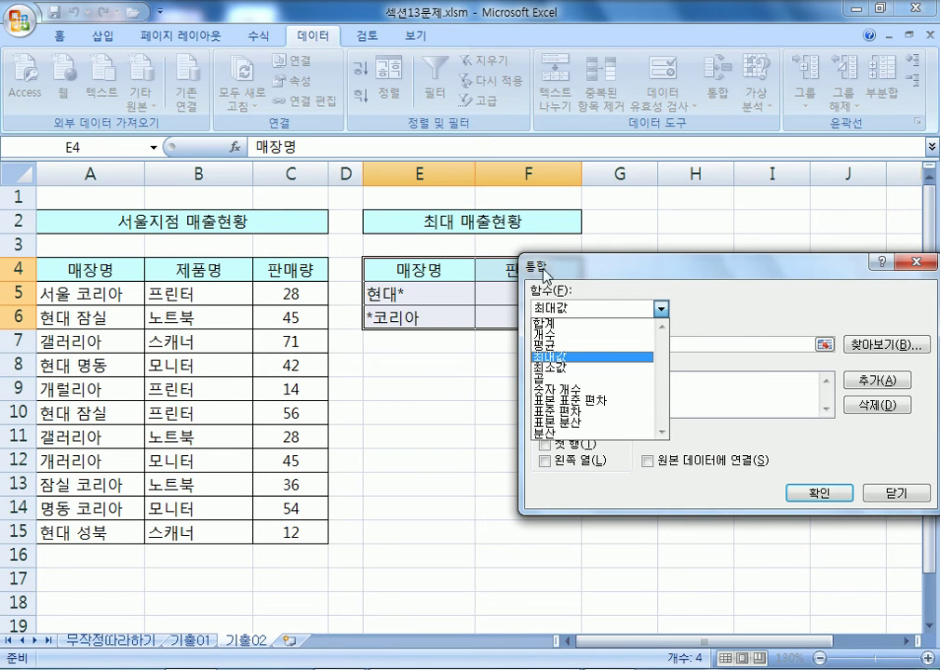
left_click(544, 321)
left_click(541, 343)
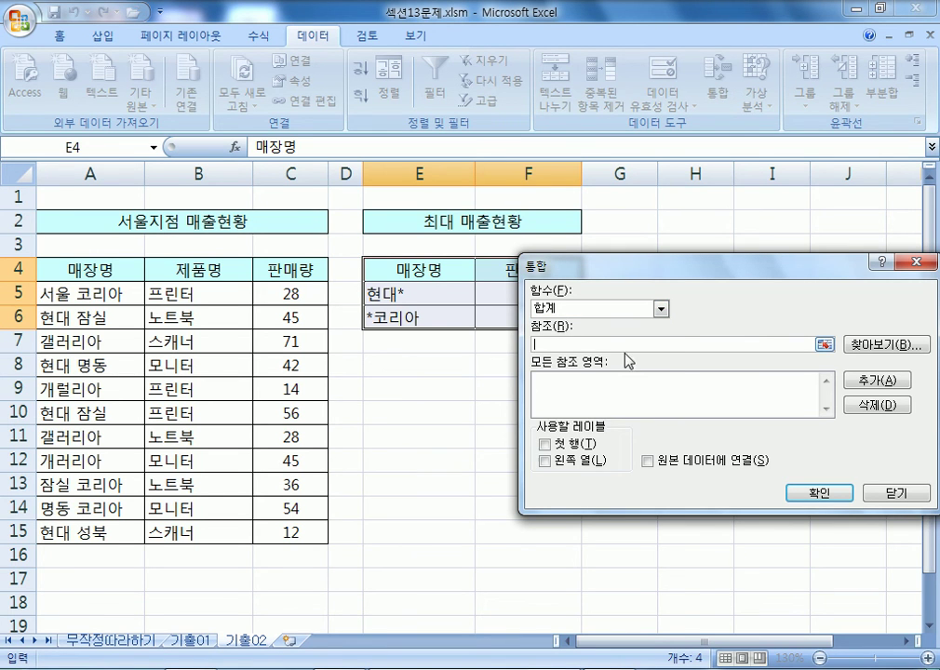
Step: Consolidate the 서울지점 매출현황 range A4:C15, using both the first row and left column as labels
left_click_drag(73, 270, 296, 522)
left_click(544, 444)
left_click(545, 461)
left_click_drag(598, 269, 444, 314)
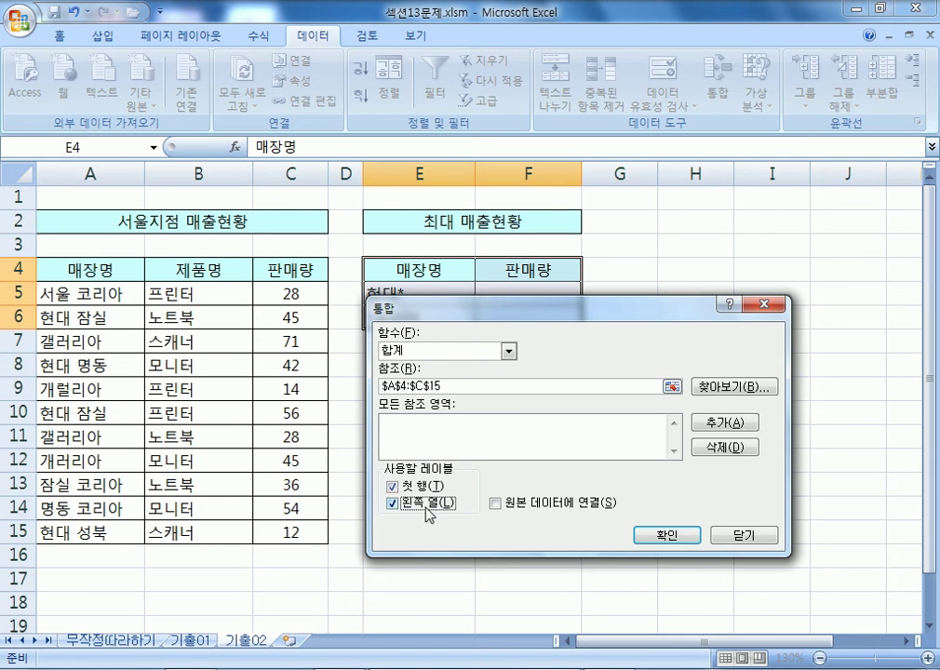
left_click_drag(381, 307, 450, 272)
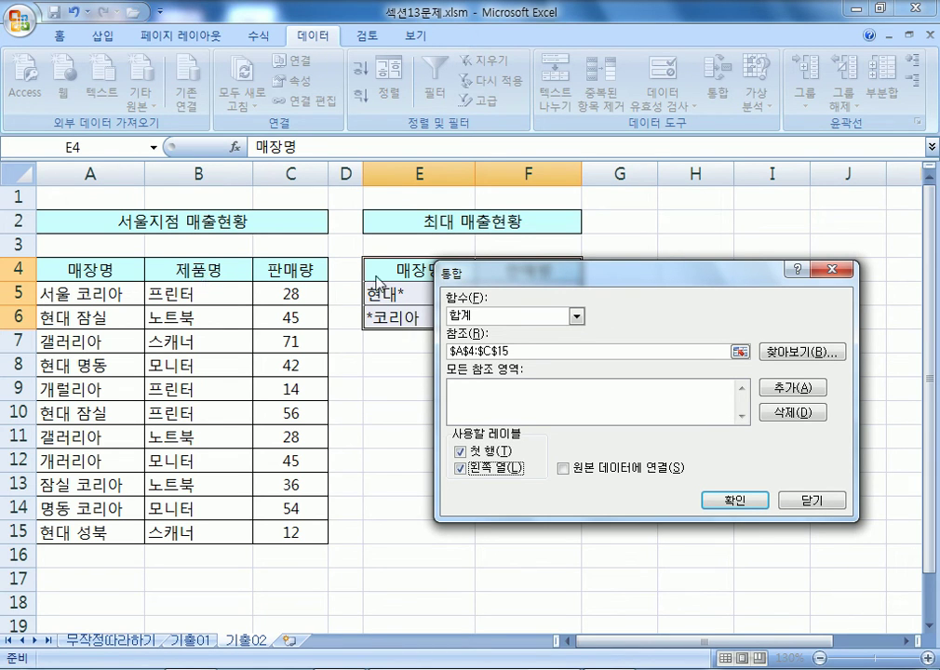
left_click(792, 387)
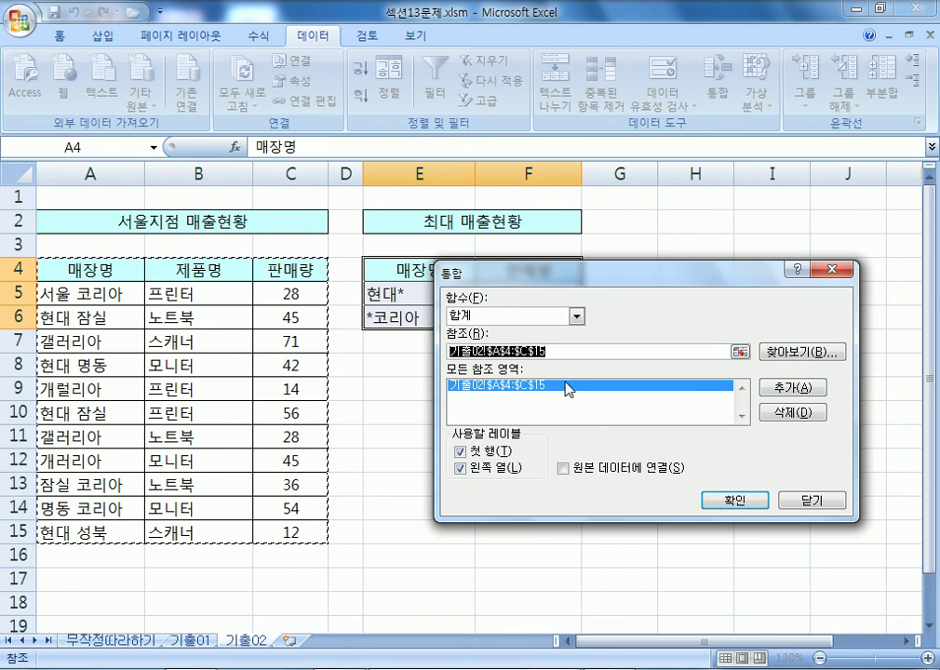
left_click(713, 499)
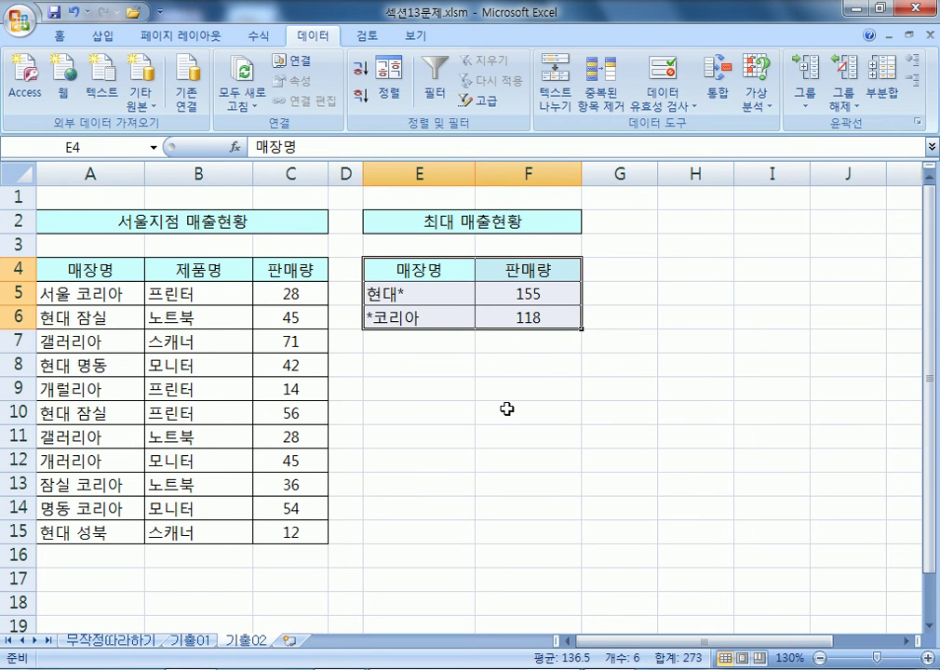
Step: Try to consolidate the stored range 기출02!$A$4:$C$15 into E8 with 원본 데이터에 연결 turned on
left_click(432, 370)
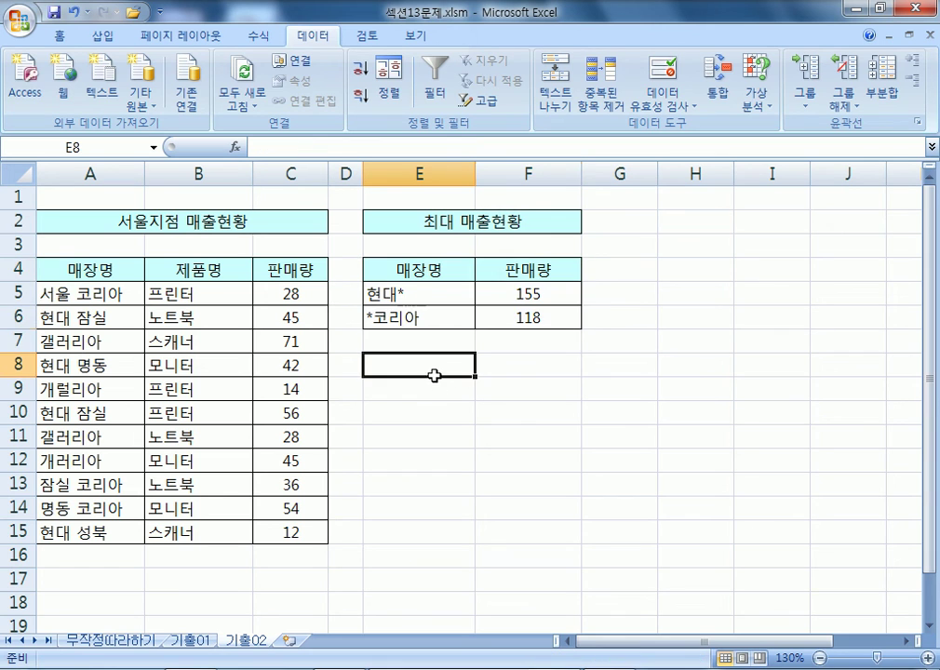
left_click(718, 95)
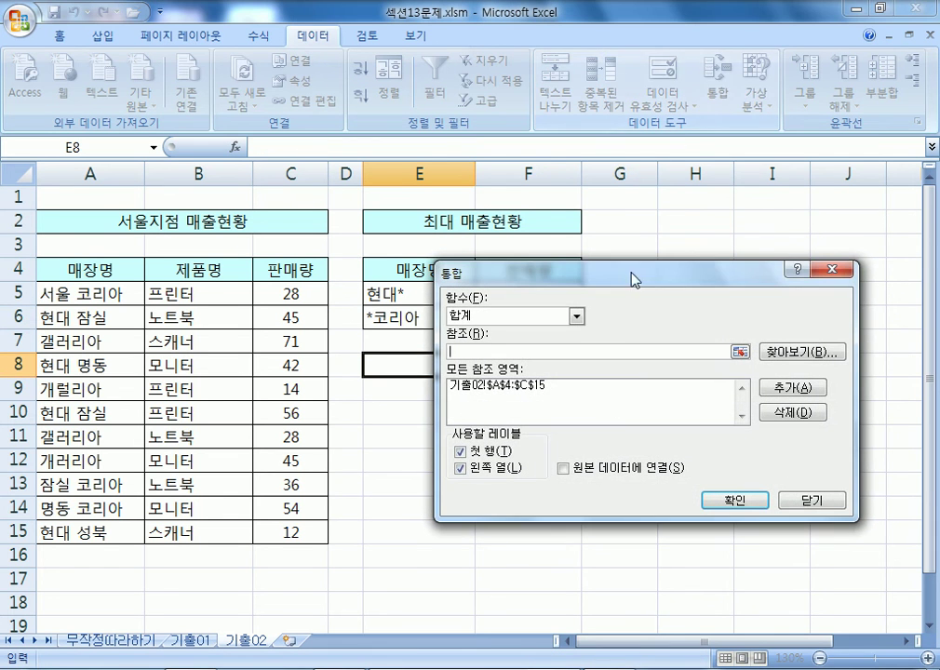
left_click(565, 470)
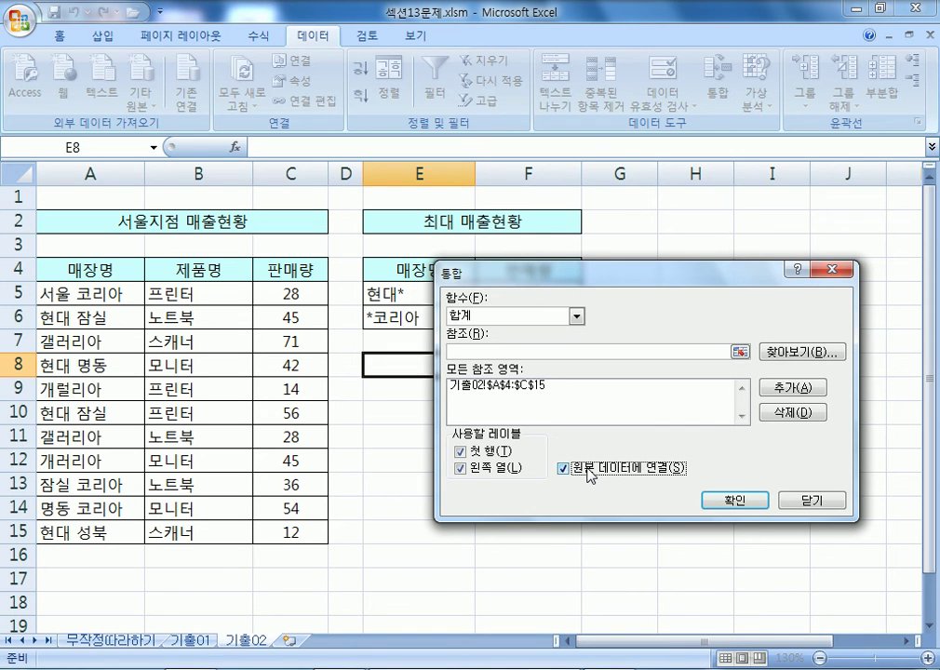
left_click(735, 499)
Step: Clear the 판매량 results in F5:F6 and try consolidating into E4:F6 with 원본 데이터에 연결 turned on
left_click_drag(511, 294, 515, 315)
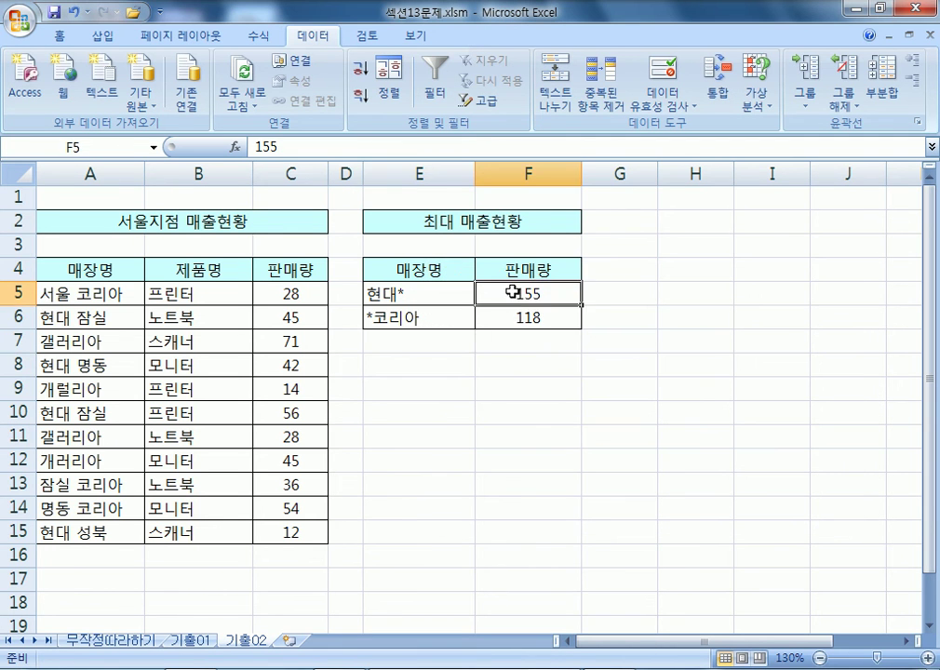
key("Delete")
left_click_drag(460, 264, 525, 311)
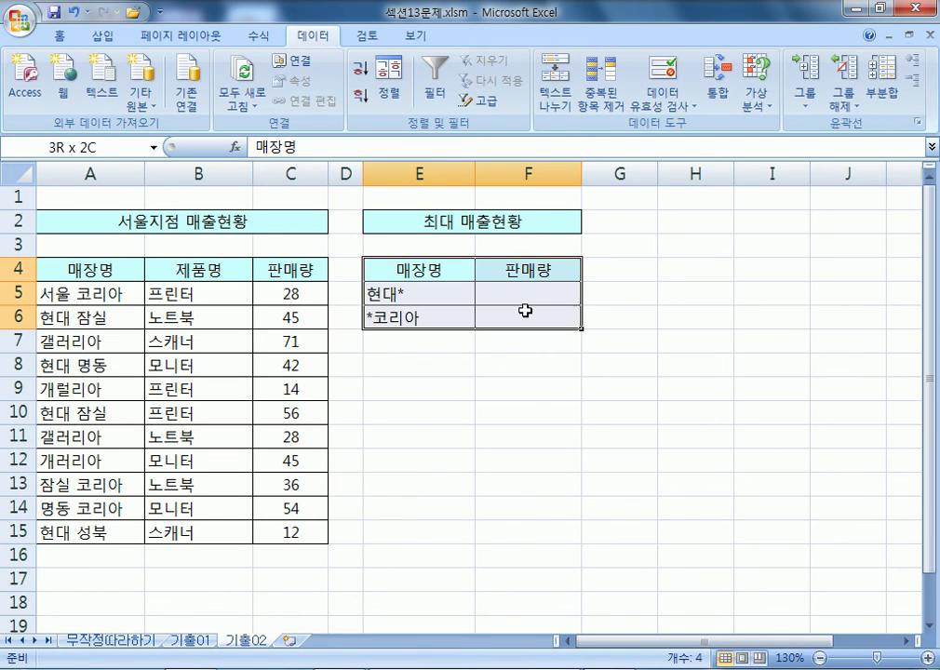
left_click(717, 93)
left_click(559, 466)
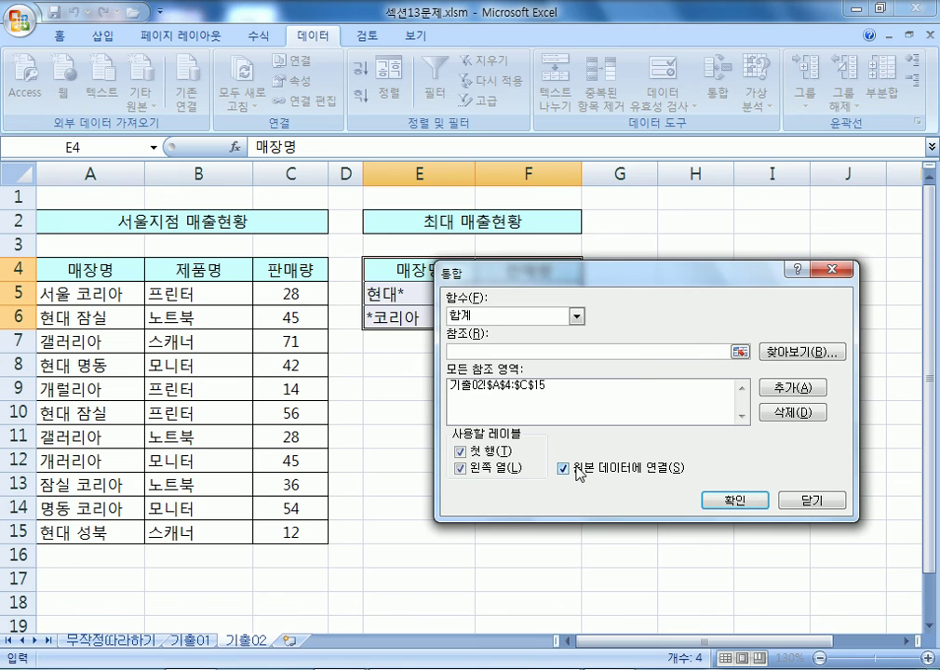
left_click(727, 500)
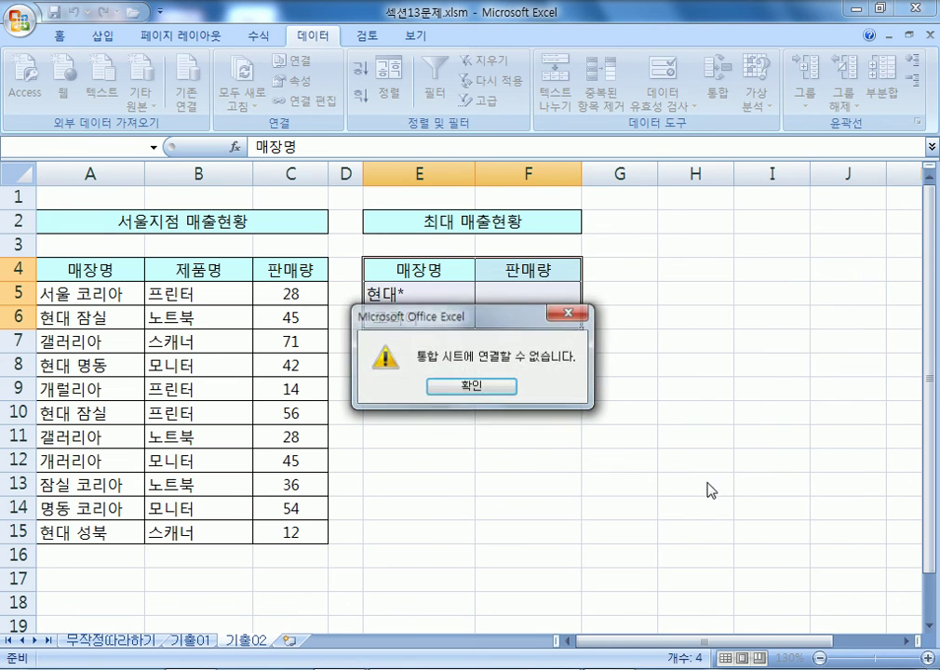
left_click(482, 389)
Step: Consolidate A4:C15 into E4:F6 with 원본 데이터에 연결 turned off
left_click(716, 83)
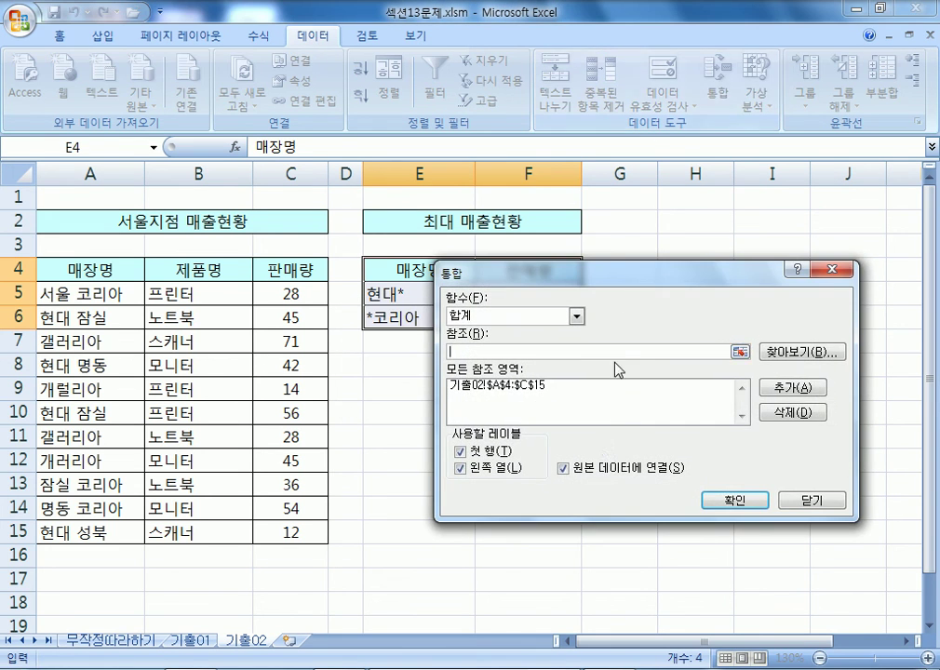
left_click(603, 462)
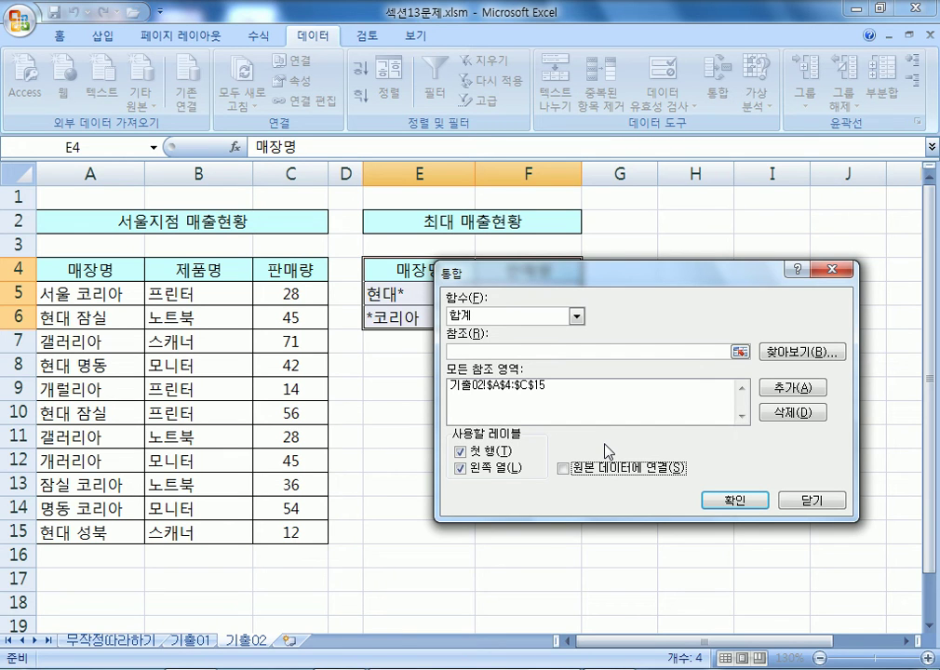
left_click(731, 502)
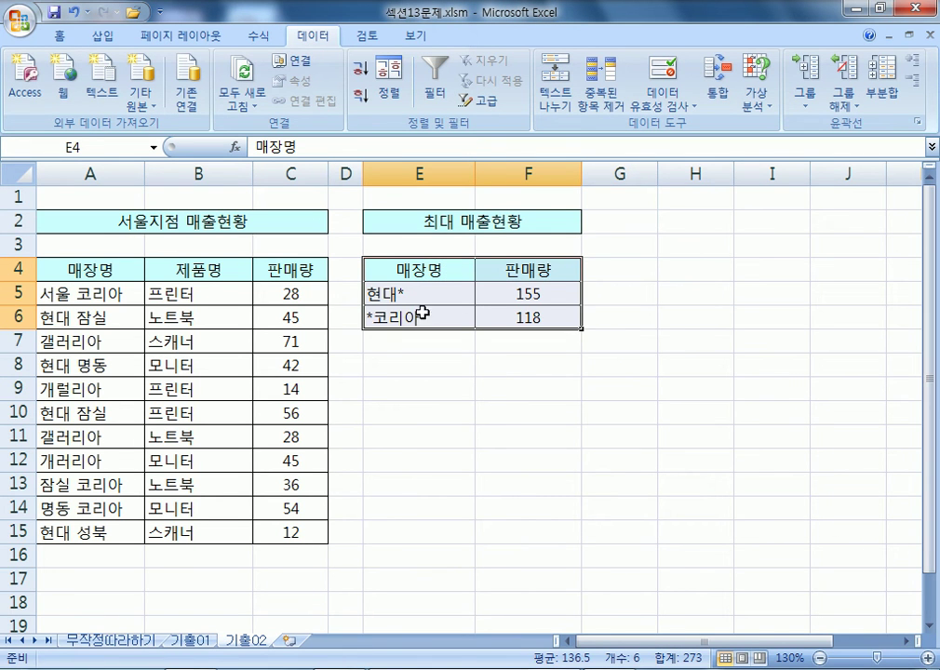
left_click(389, 362)
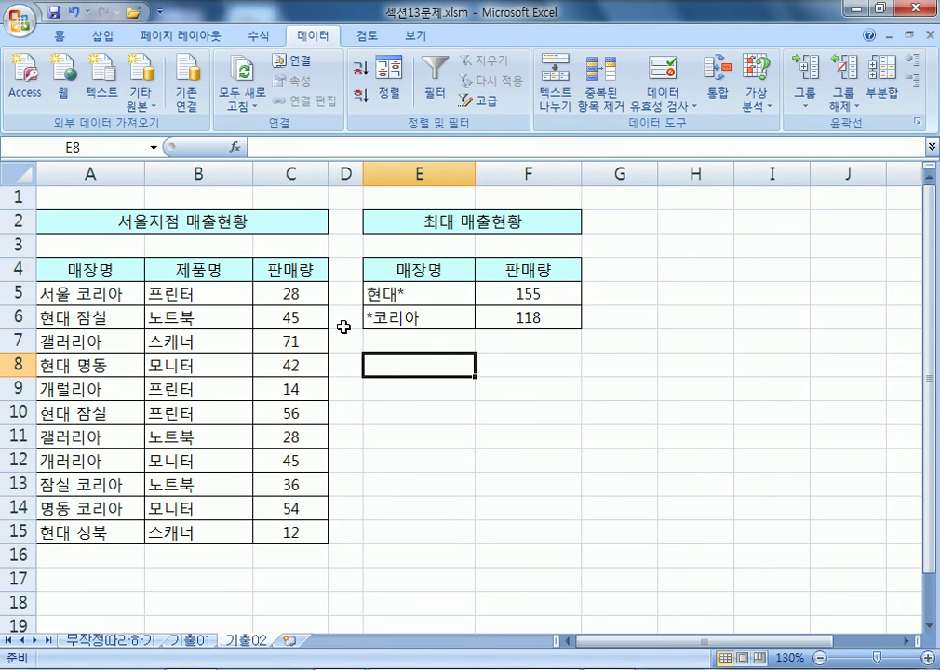
Step: Open the workbook 섹션14문제.xlsm from the 01 섹션 folder
left_click(20, 19)
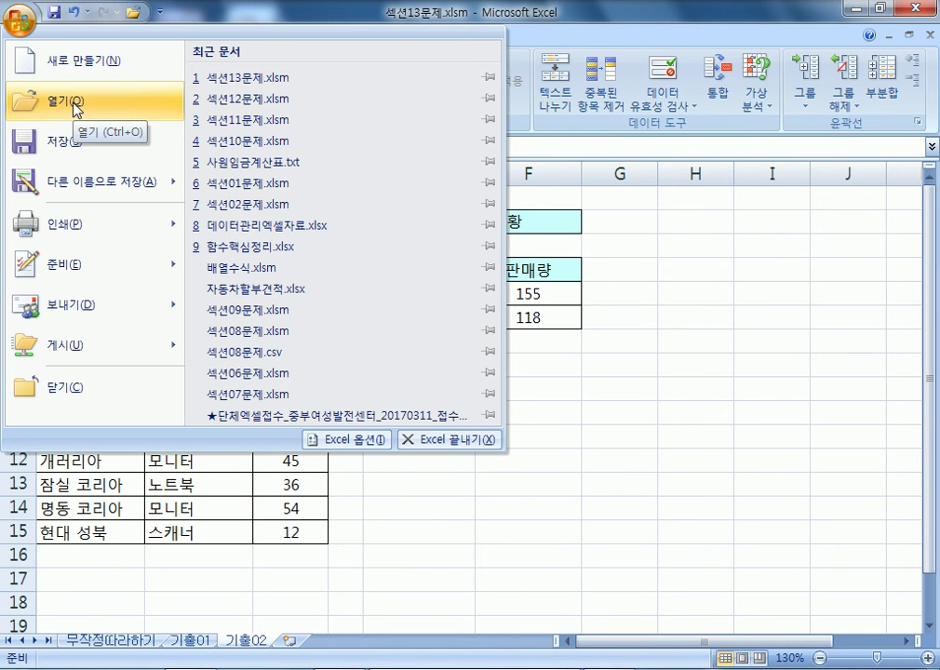
left_click(75, 106)
left_click(508, 317)
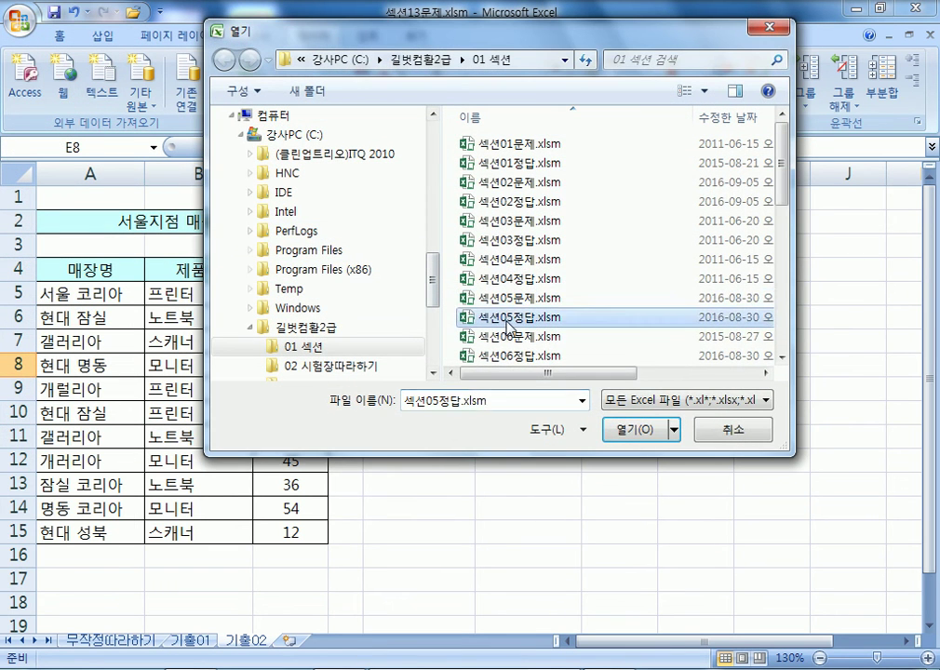
scroll(510, 313, "down", 7)
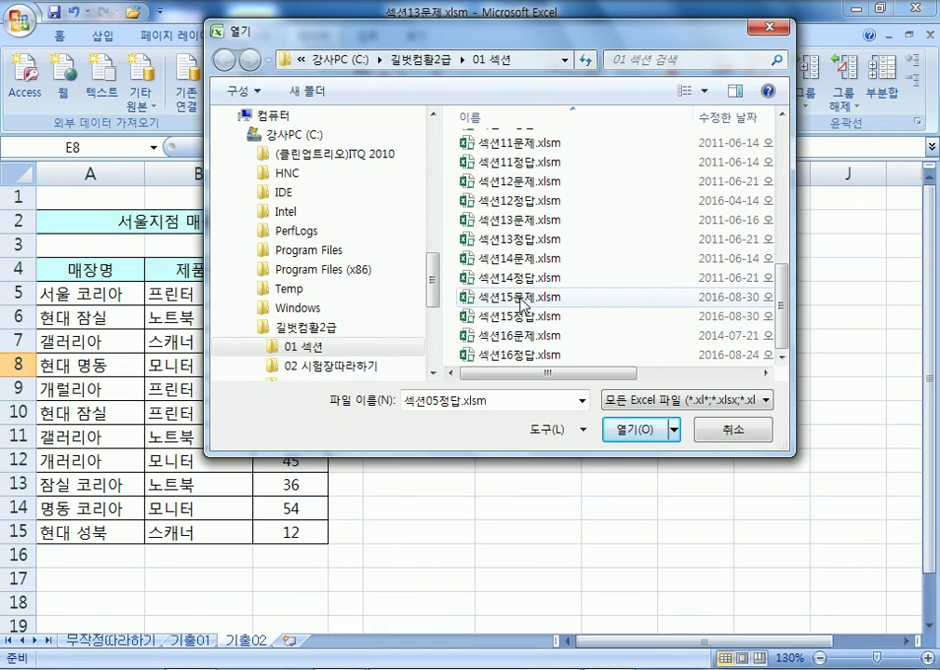
left_click(518, 260)
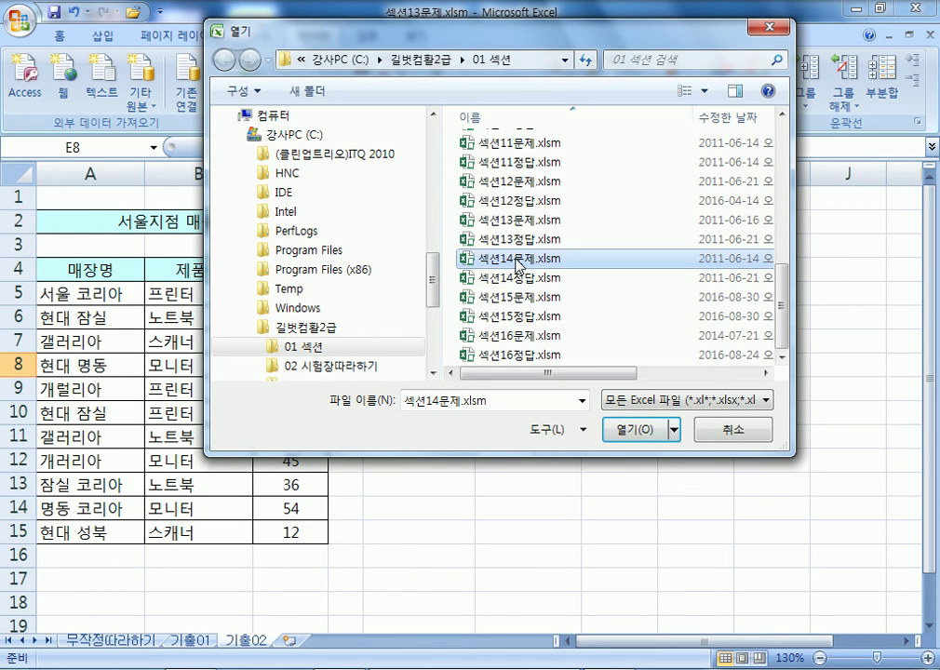
double_click(519, 262)
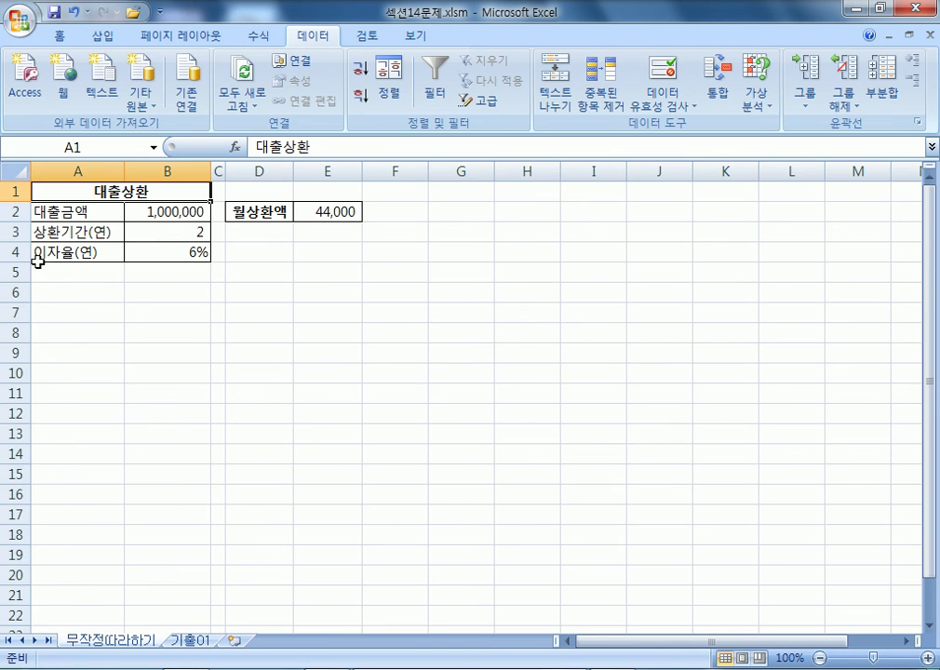
Step: Review the loan values and the 월상환액 formula, and enter 30000 in E3 below the monthly repayment
scroll(14, 307, "up", 5, "ctrl")
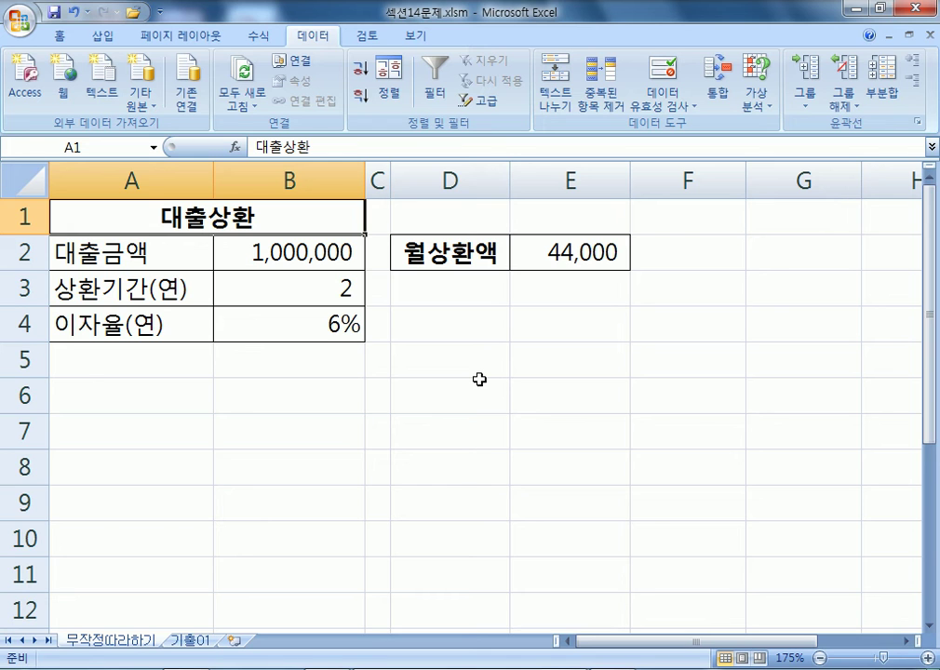
left_click(299, 281)
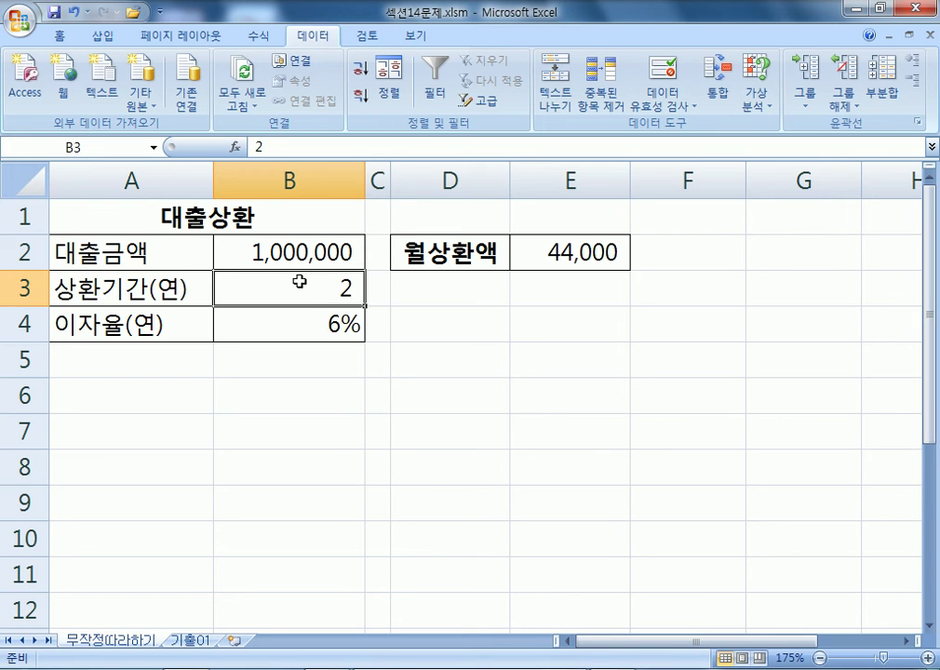
left_click(571, 250)
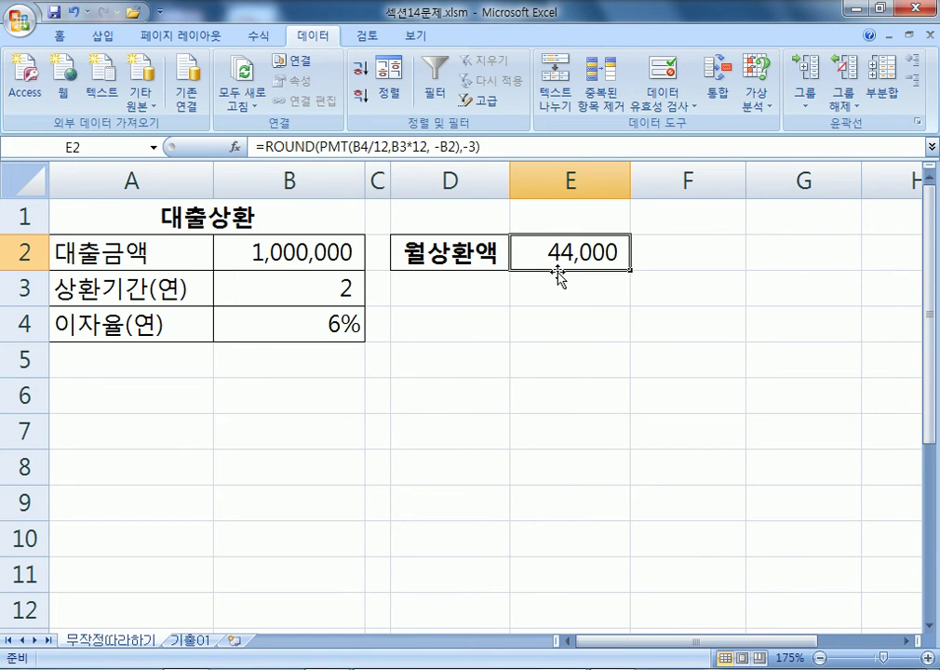
left_click(314, 328)
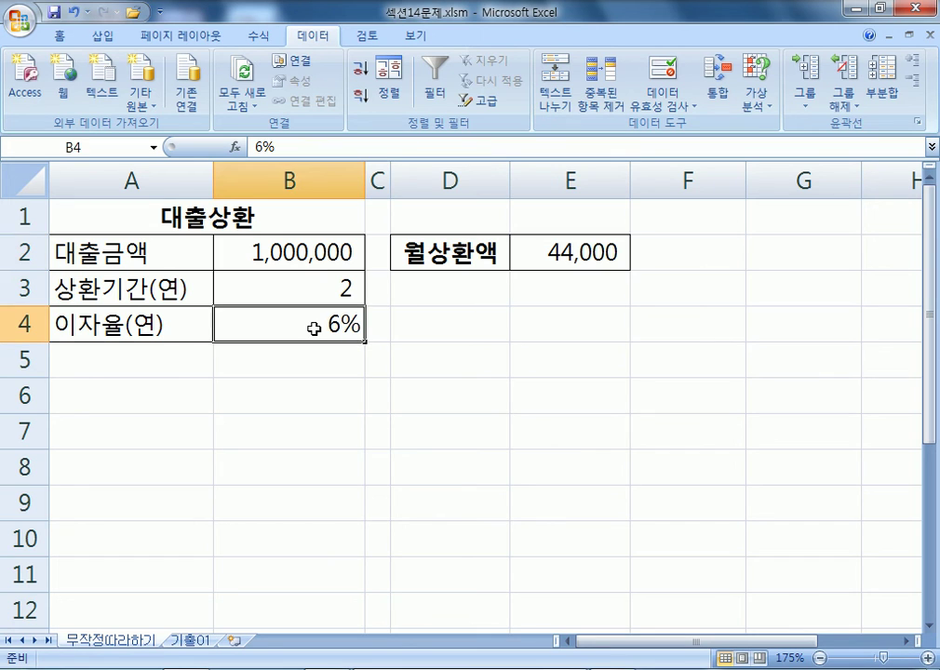
left_click(557, 254)
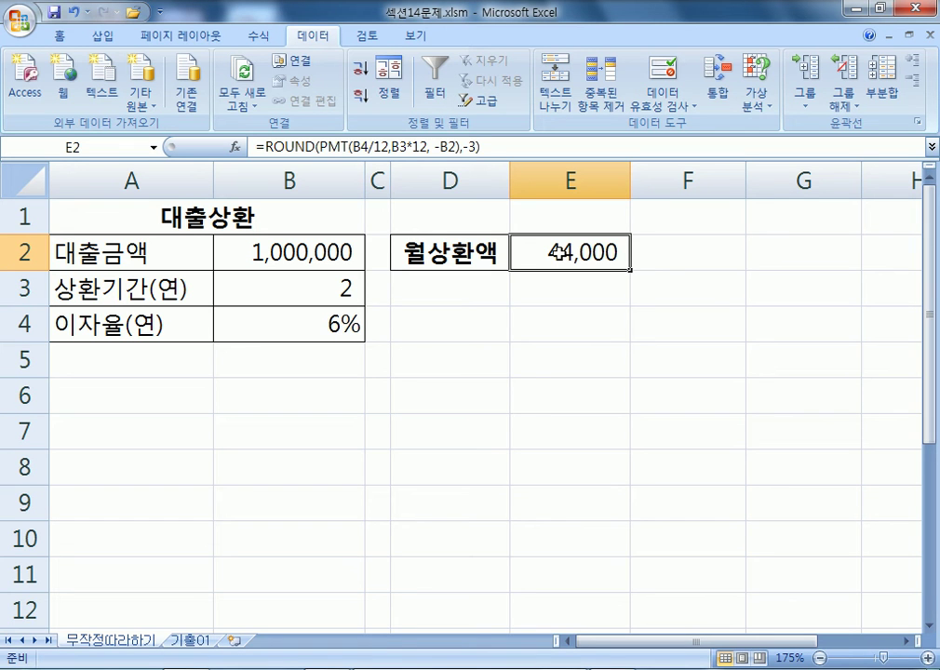
left_click(604, 291)
type("3")
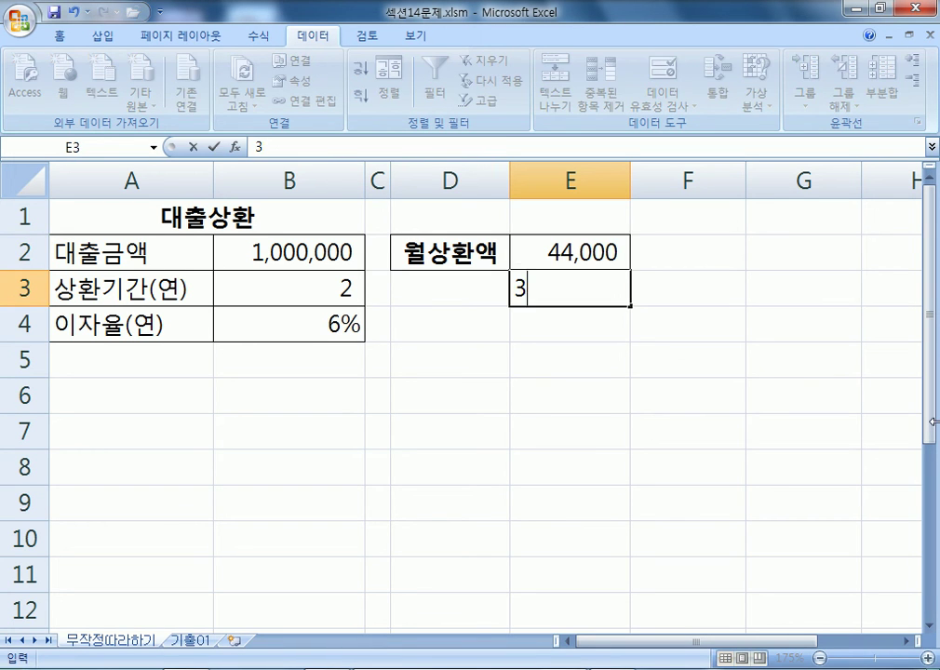
type("0000")
key("Return")
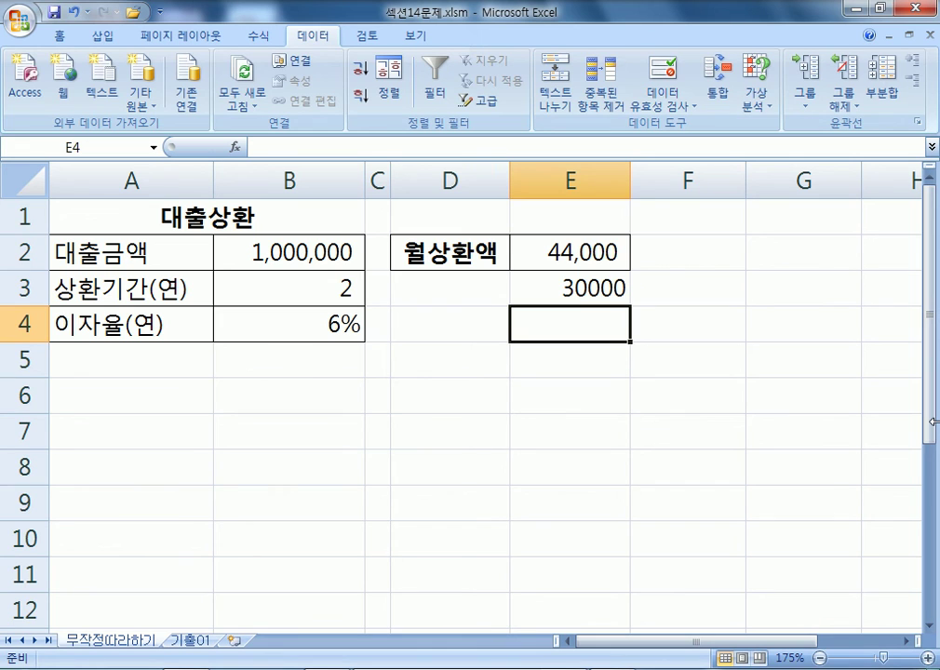
Step: Examine the 대출금액, 상환기간(연) and 이자율(연) inputs alongside the 월상환액 formula in E2 and the example amount in E3
left_click(577, 294)
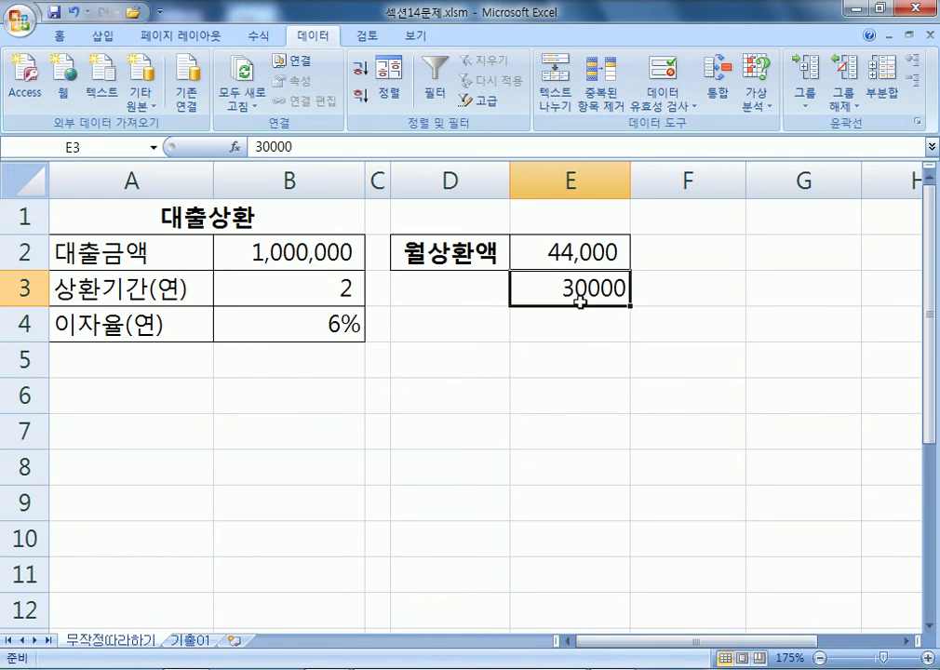
left_click(264, 248)
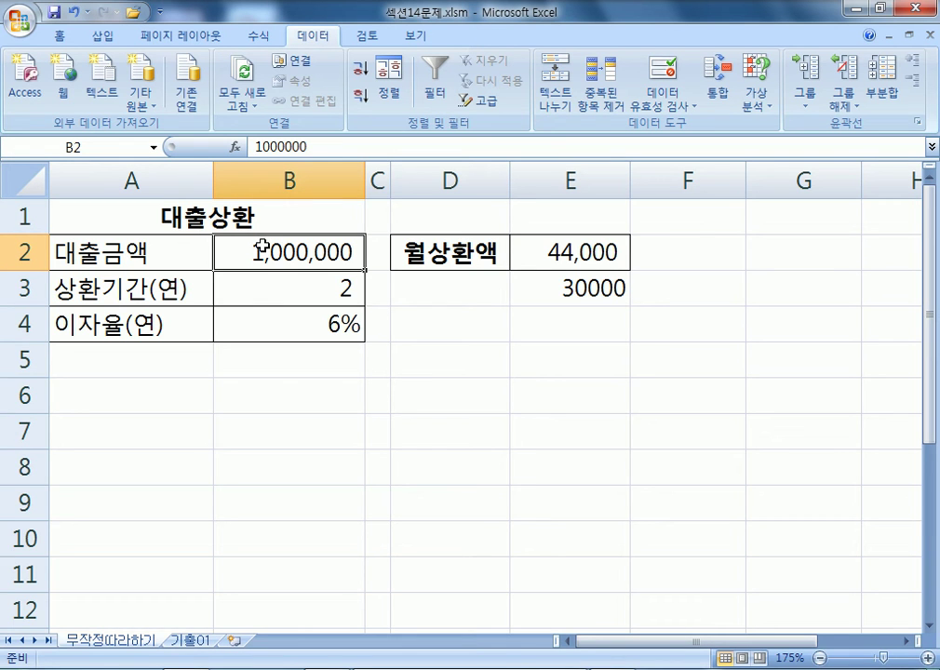
left_click(264, 283)
left_click(258, 311)
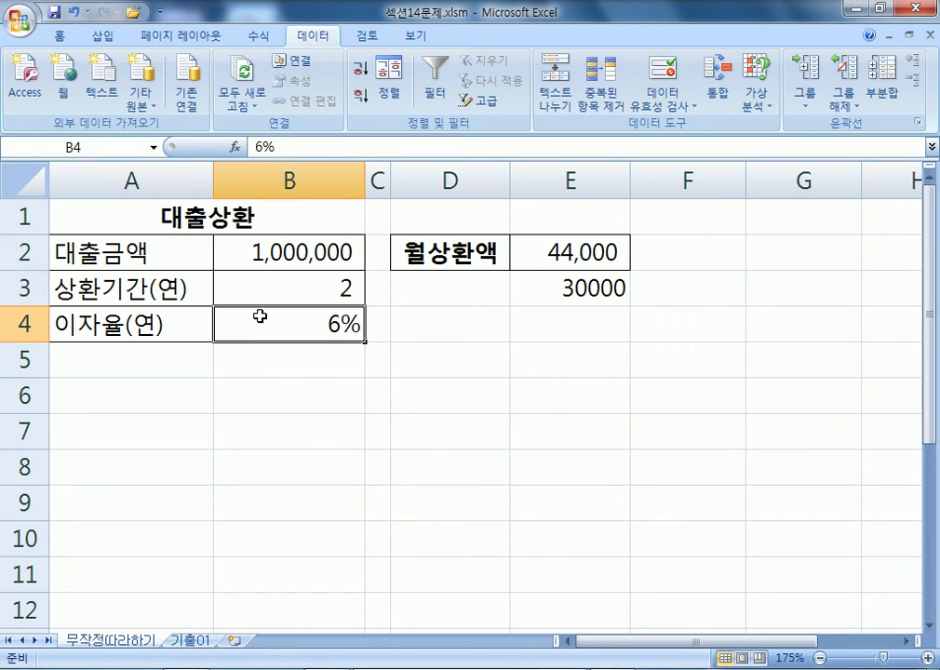
left_click_drag(264, 288, 262, 315)
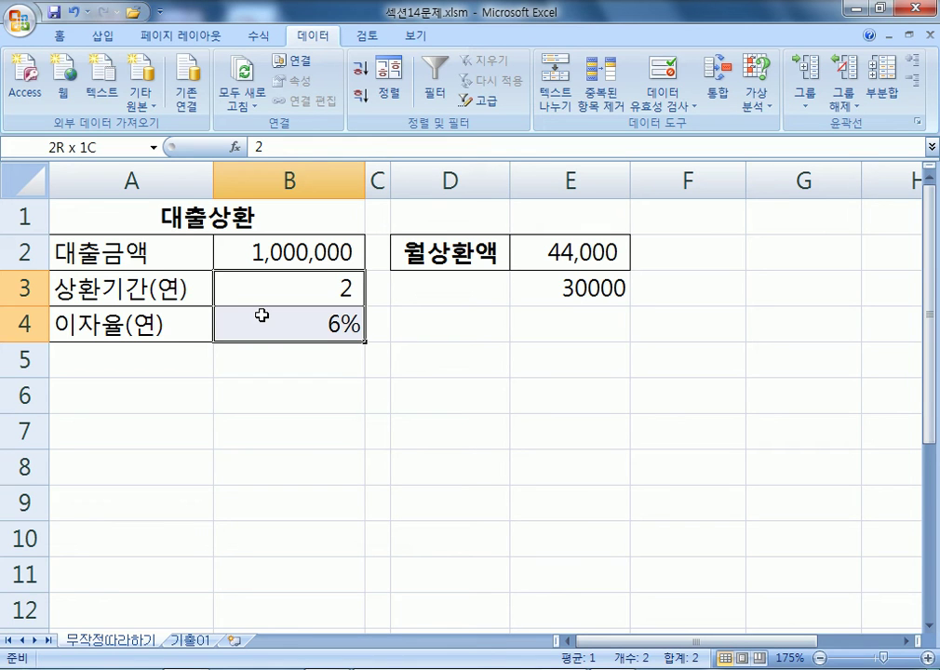
left_click(499, 346)
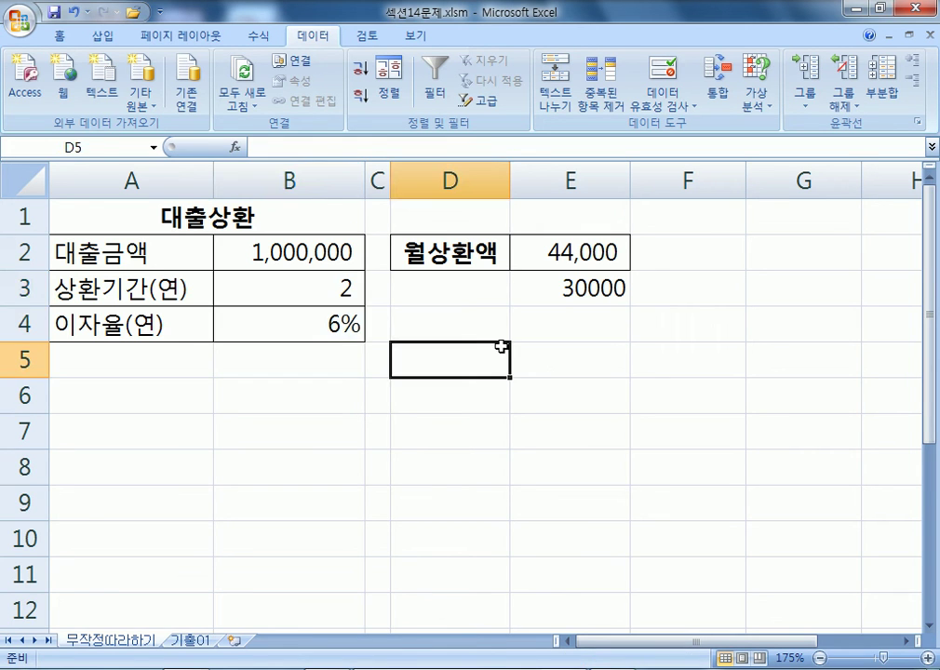
left_click(262, 286)
left_click(260, 322)
left_click(262, 287)
left_click(260, 329)
left_click_drag(266, 291, 305, 278)
left_click(581, 253)
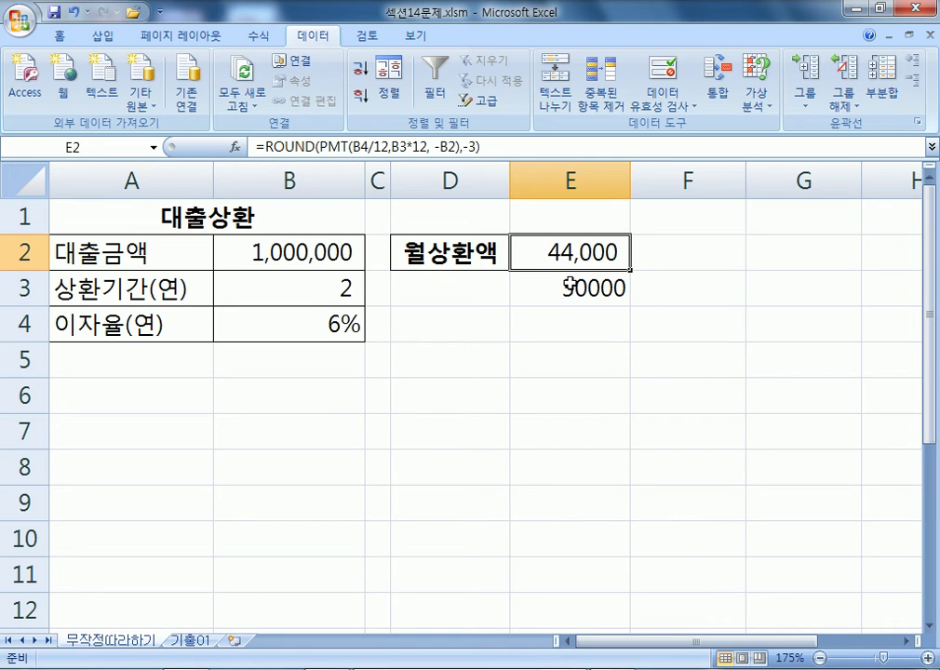
left_click(570, 288)
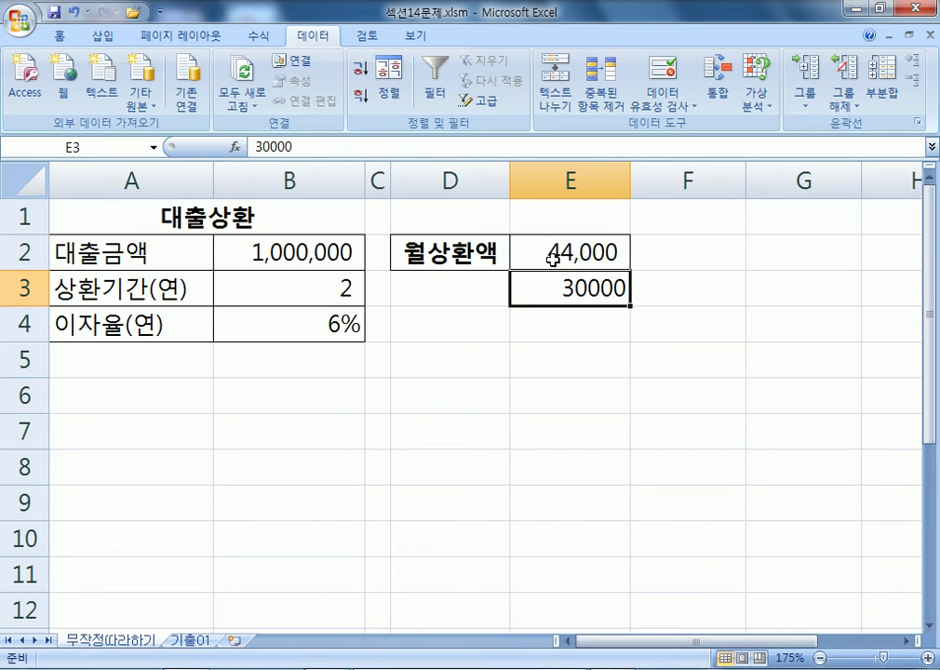
left_click(549, 253)
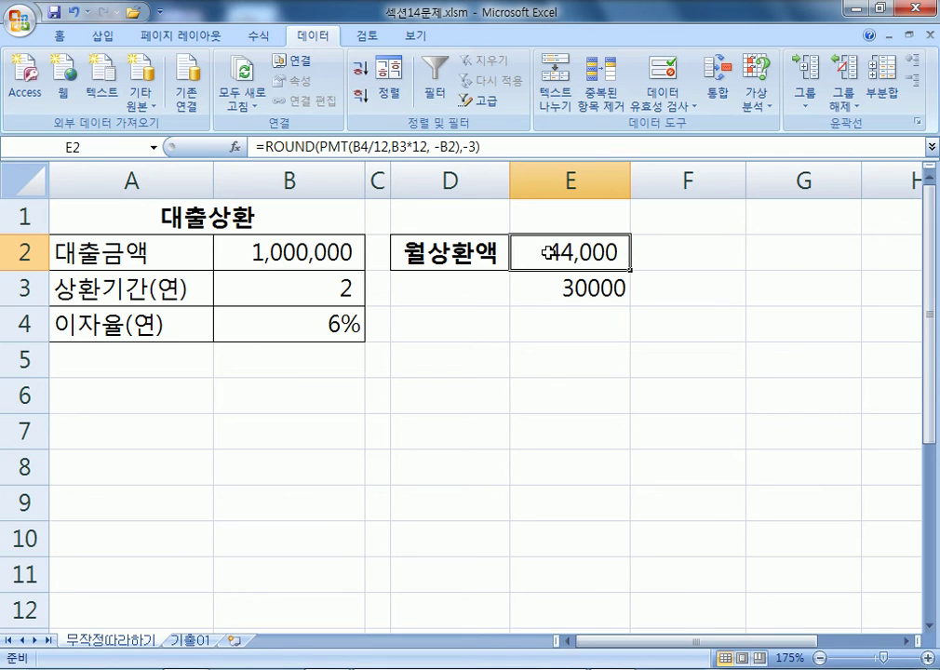
Step: Change the example repayment amount in E3 to 20000 and check it against the 상환기간(연) value
left_click(531, 278)
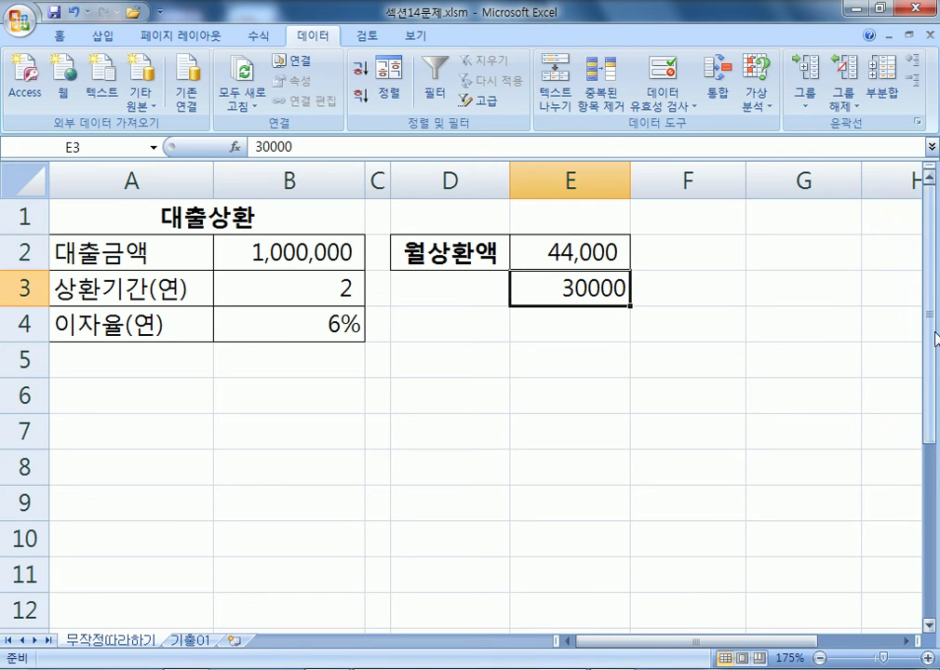
type("23")
key("BackSpace")
type("0000")
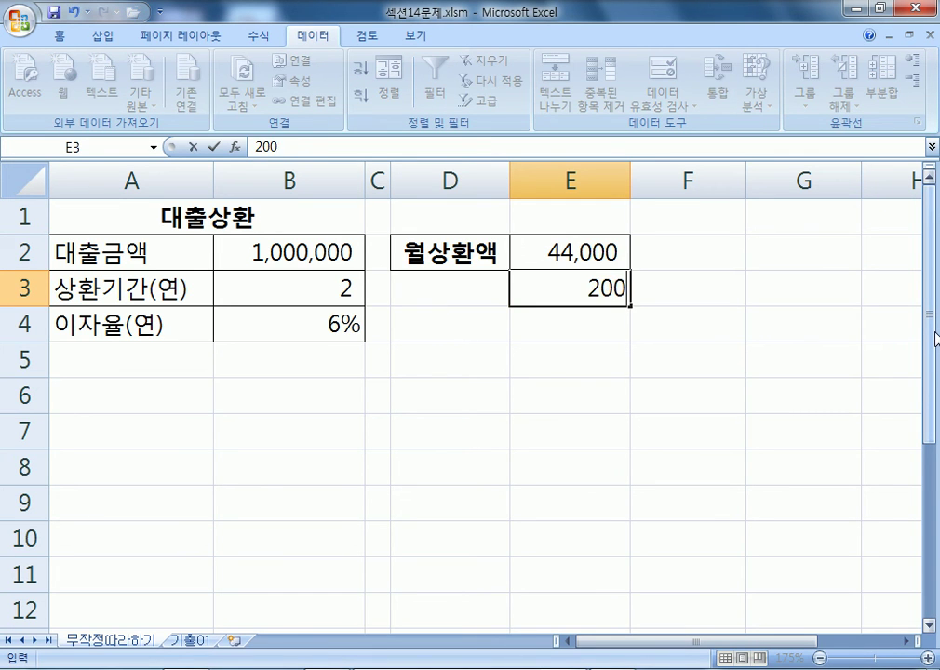
key("Return")
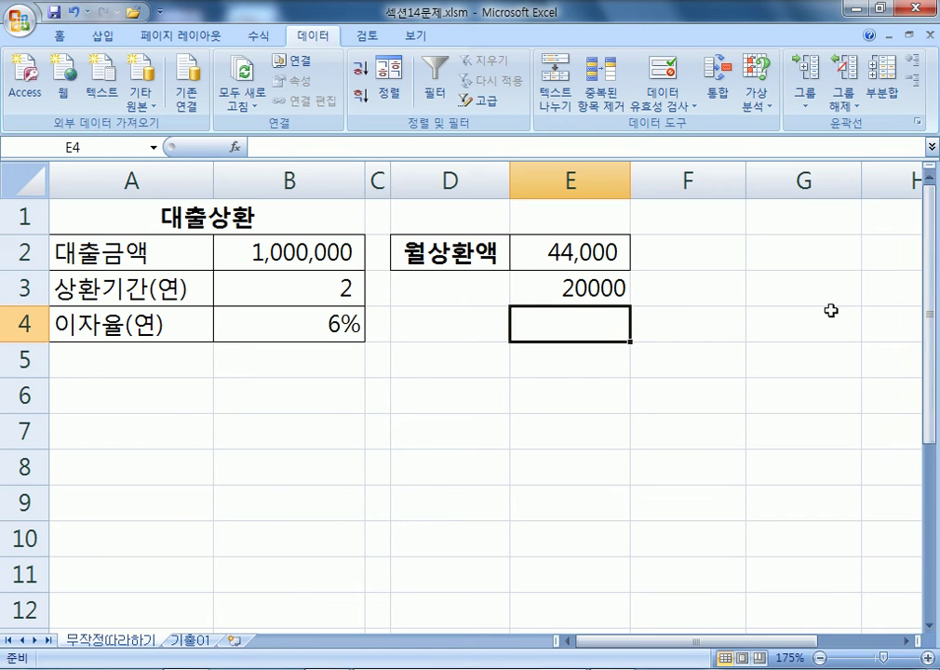
left_click(517, 293)
left_click(280, 289)
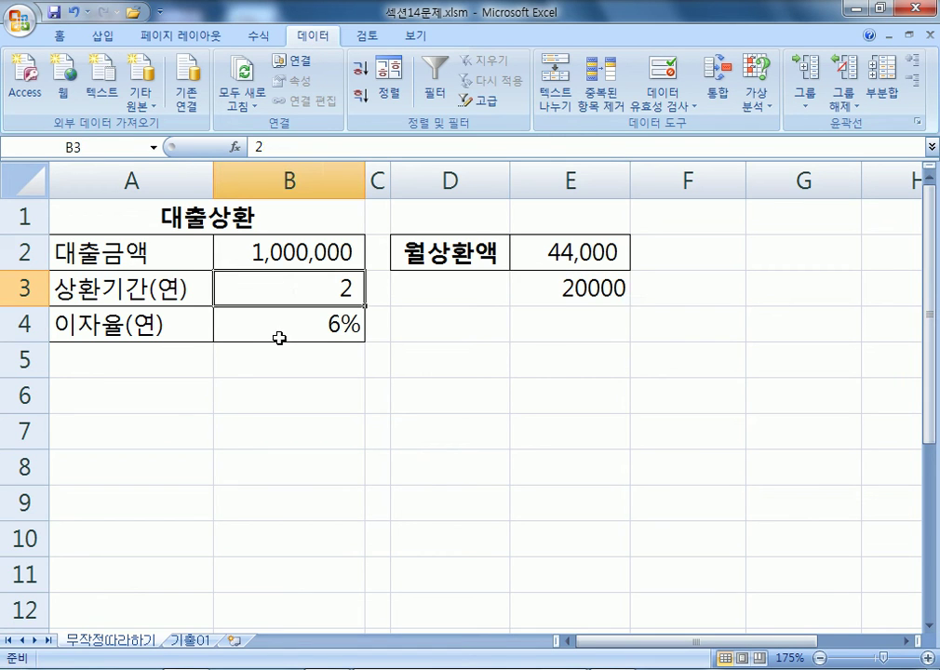
Step: Check the three loan inputs in column B, and clear the example repayment amount from E3
left_click(279, 324)
left_click(273, 253)
left_click(274, 289)
left_click(571, 283)
key("Delete")
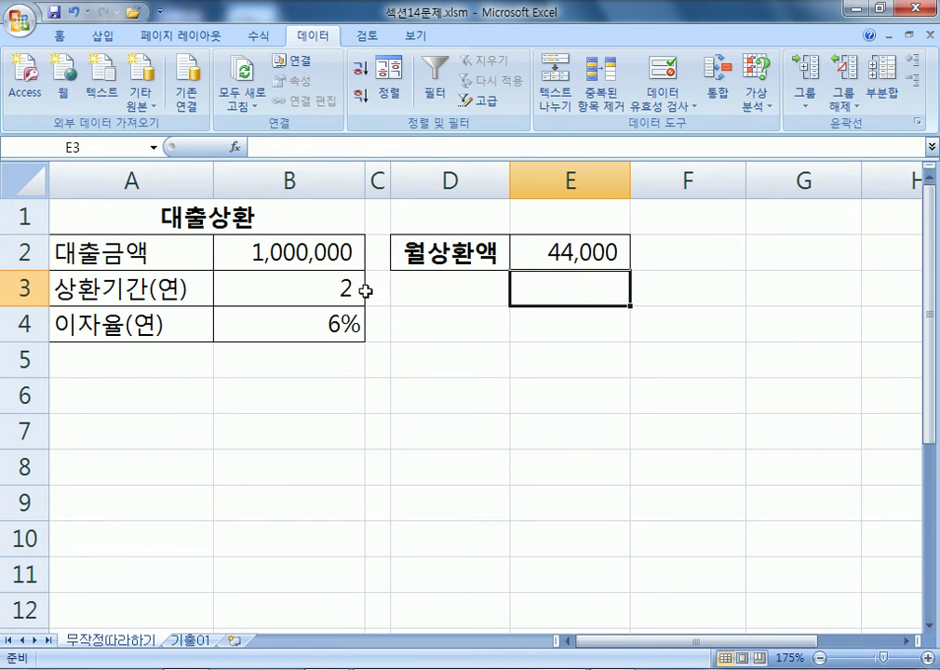
Step: Examine which of the 대출금액, 상환기간(연) and 이자율(연) cells the 월상환액 formula in E2 refers to
double_click(517, 252)
key("Escape")
double_click(557, 260)
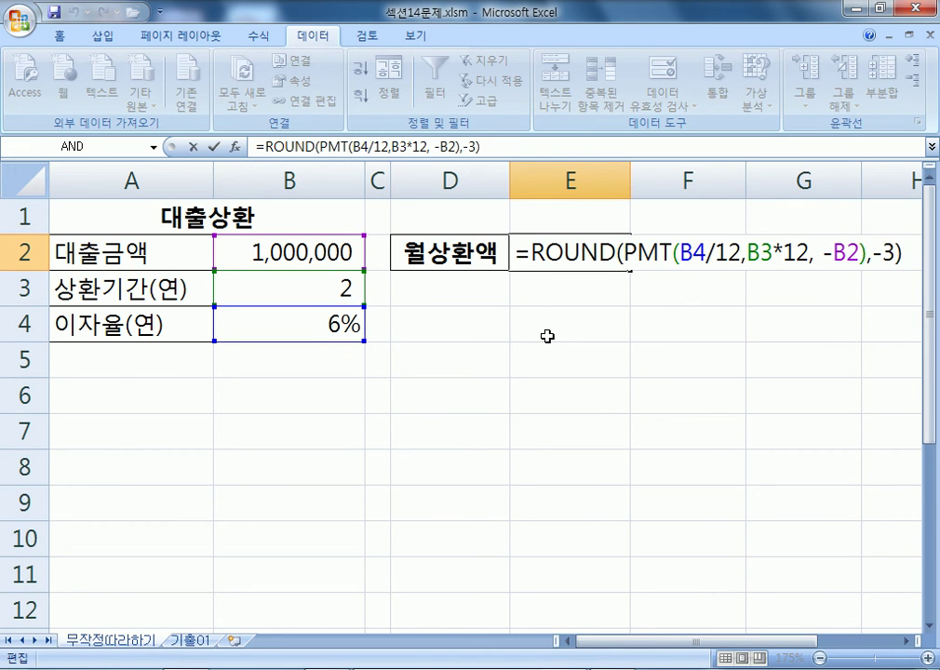
key("Escape")
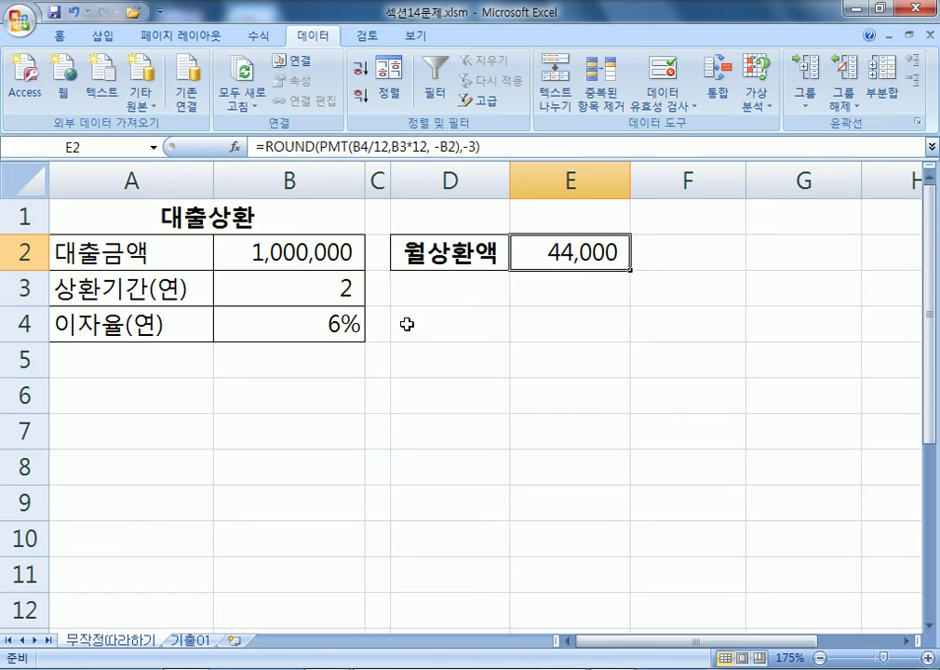
left_click(316, 255)
left_click(313, 290)
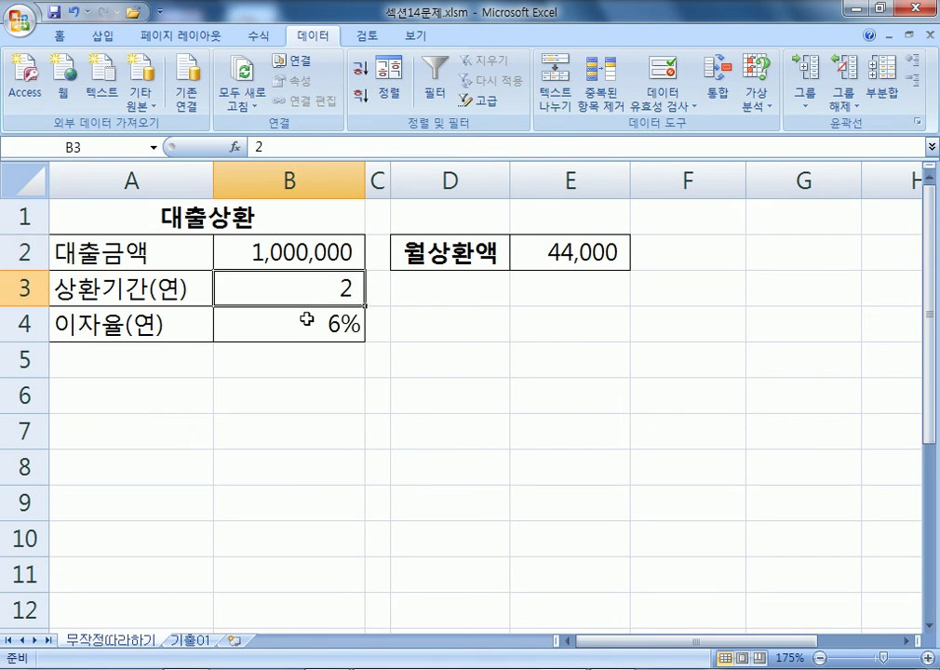
left_click(307, 319)
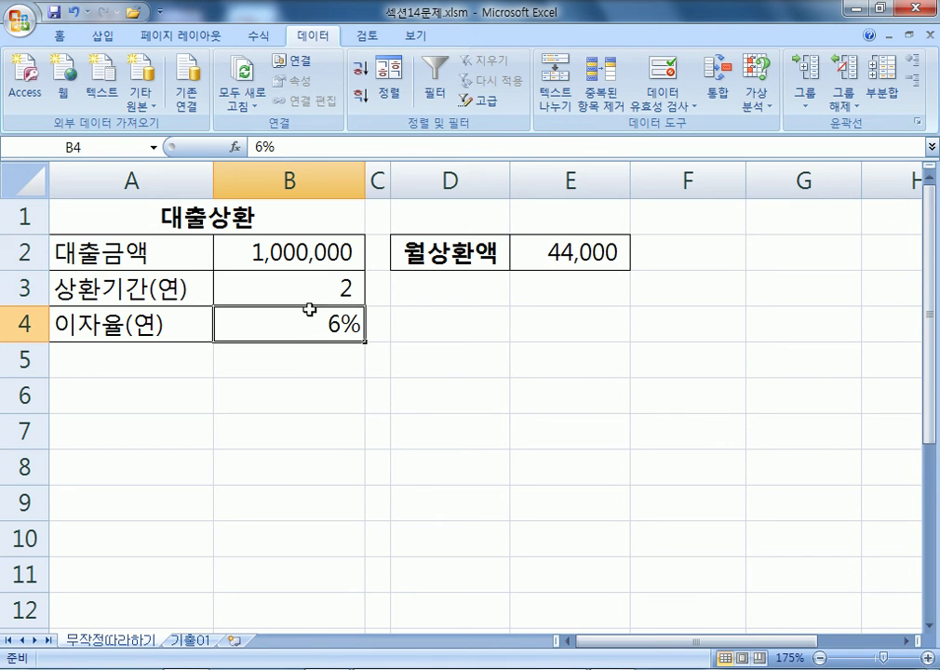
left_click(548, 249)
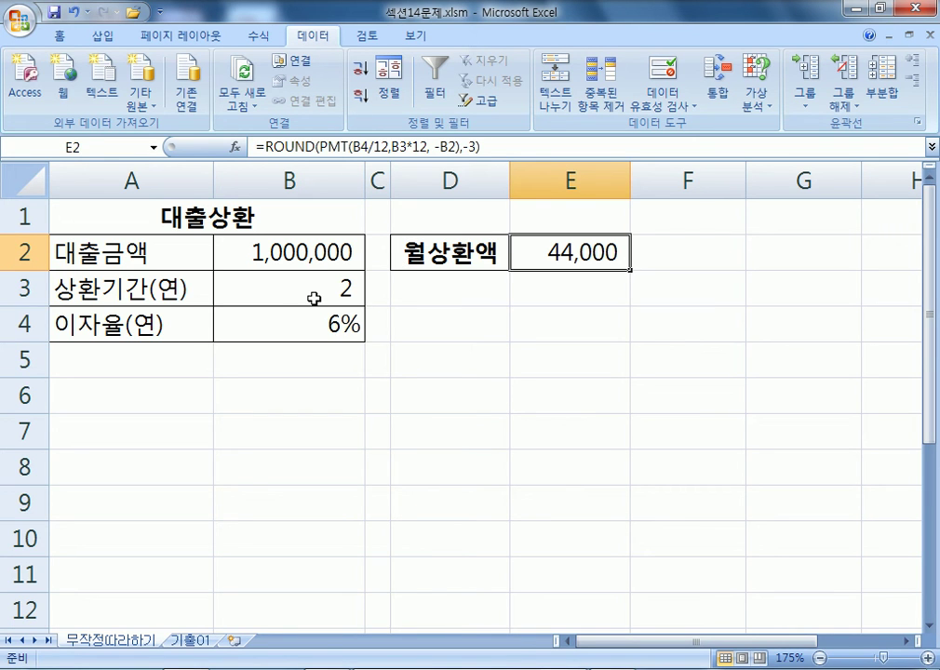
double_click(551, 253)
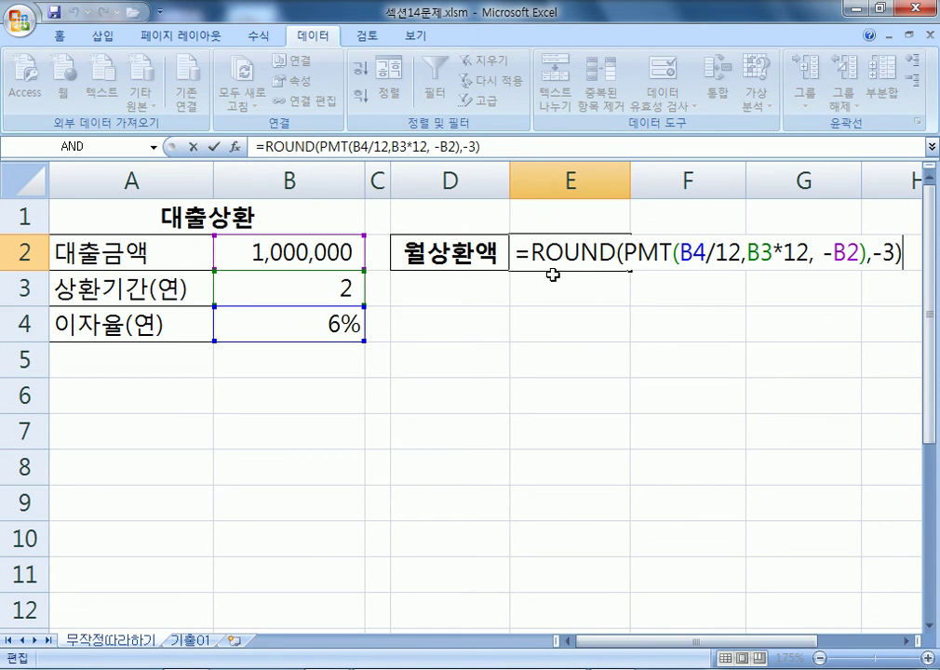
key("Escape")
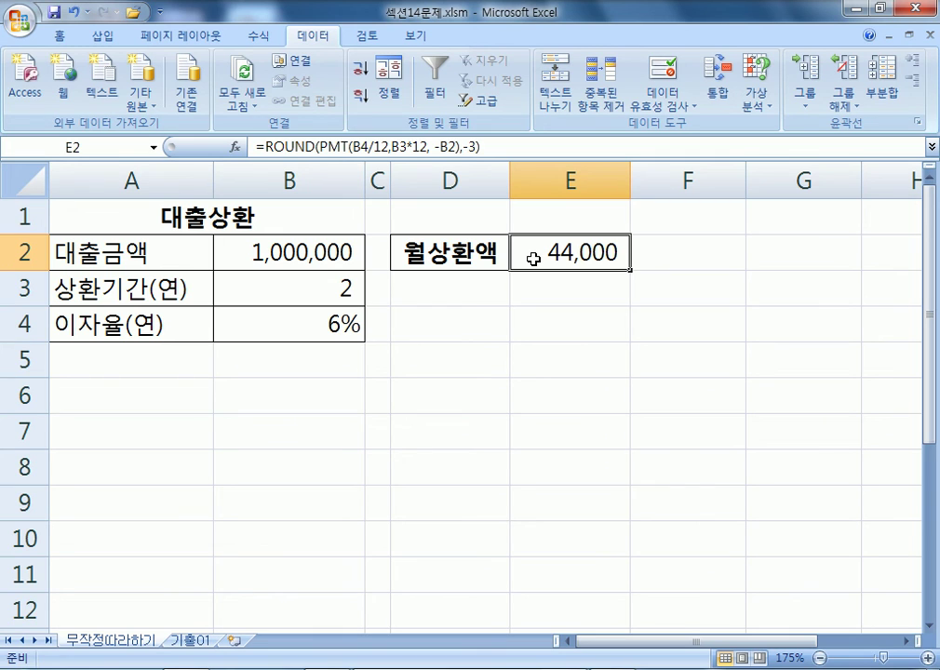
left_click(552, 304)
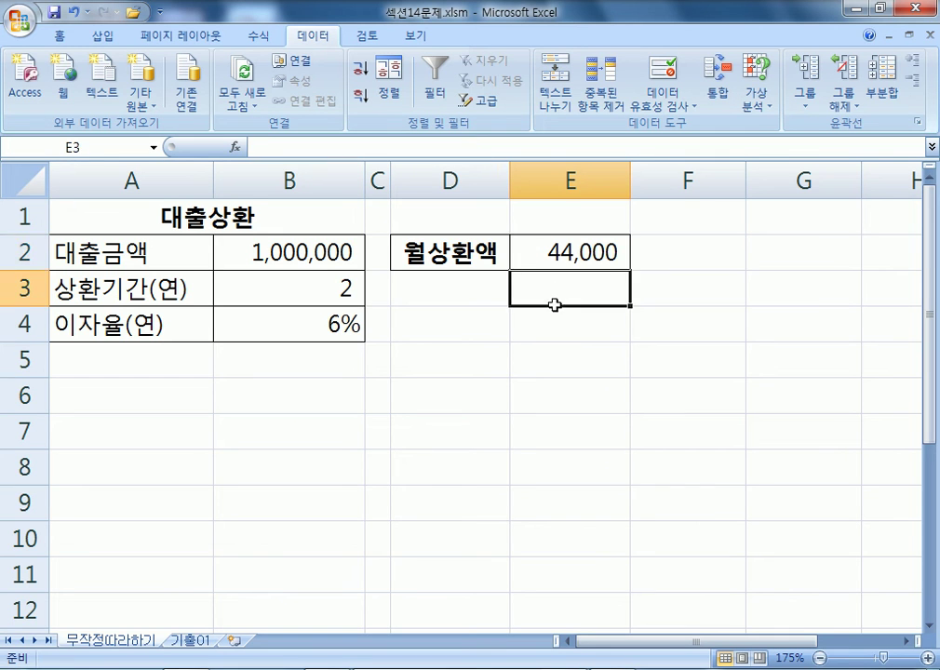
left_click(554, 250)
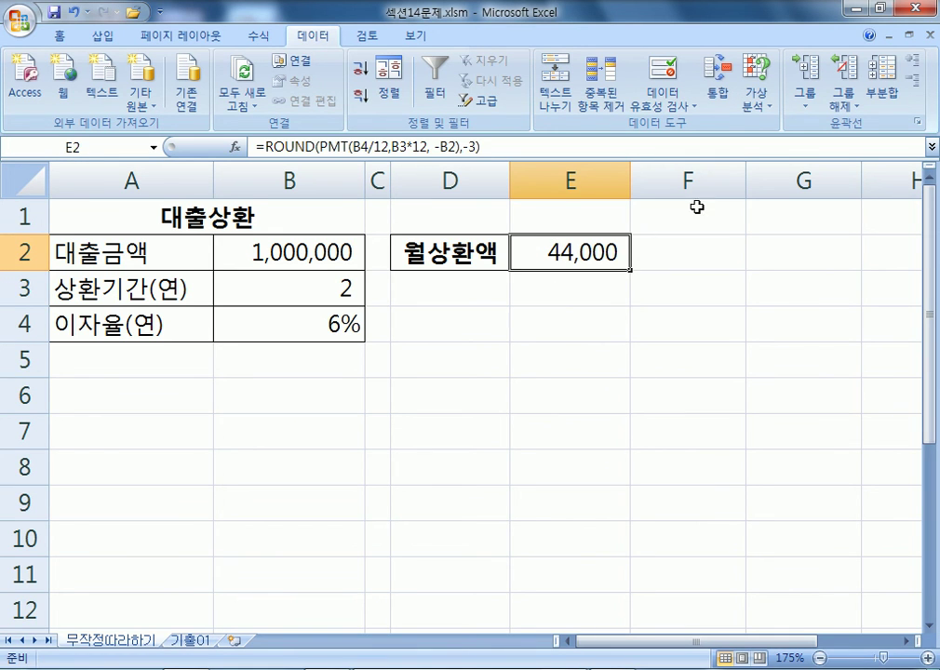
left_click(578, 307)
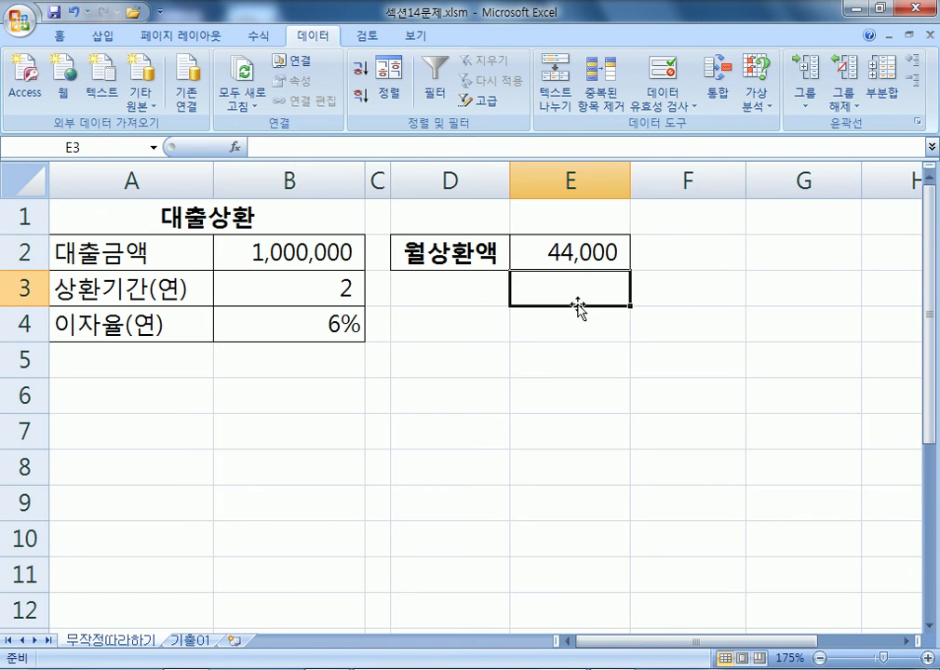
Step: Start a Goal Seek (목표값 찾기) with E2 as the formula cell and 20000 as the target value
left_click(550, 252)
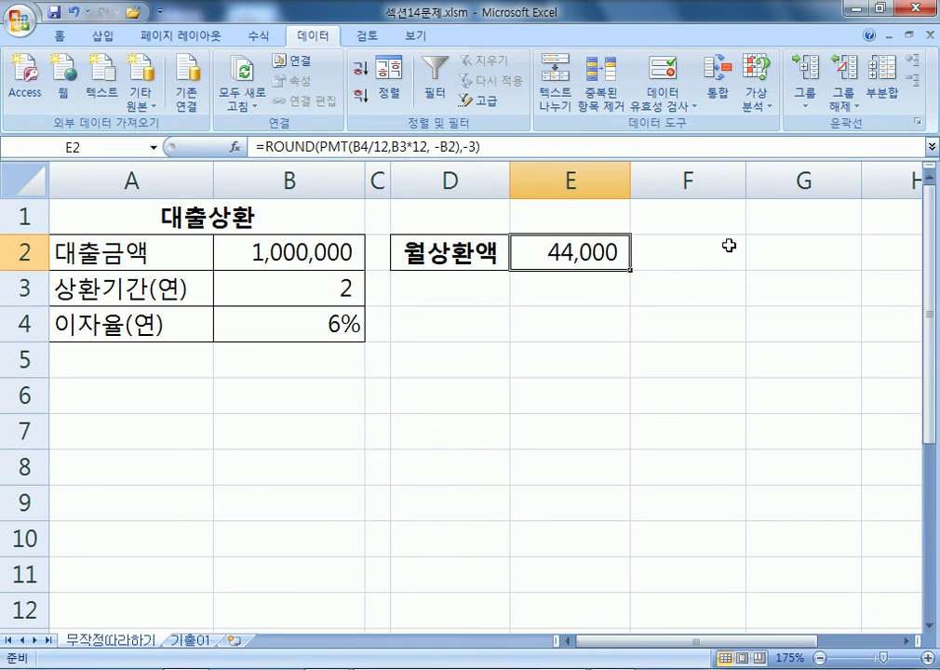
left_click(761, 104)
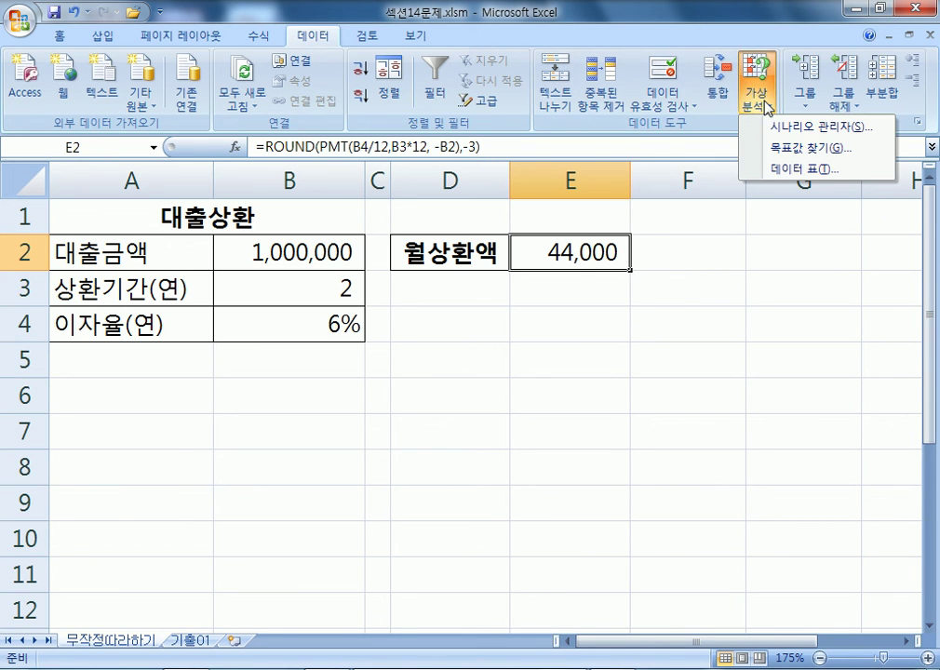
left_click(778, 156)
left_click_drag(596, 326, 528, 323)
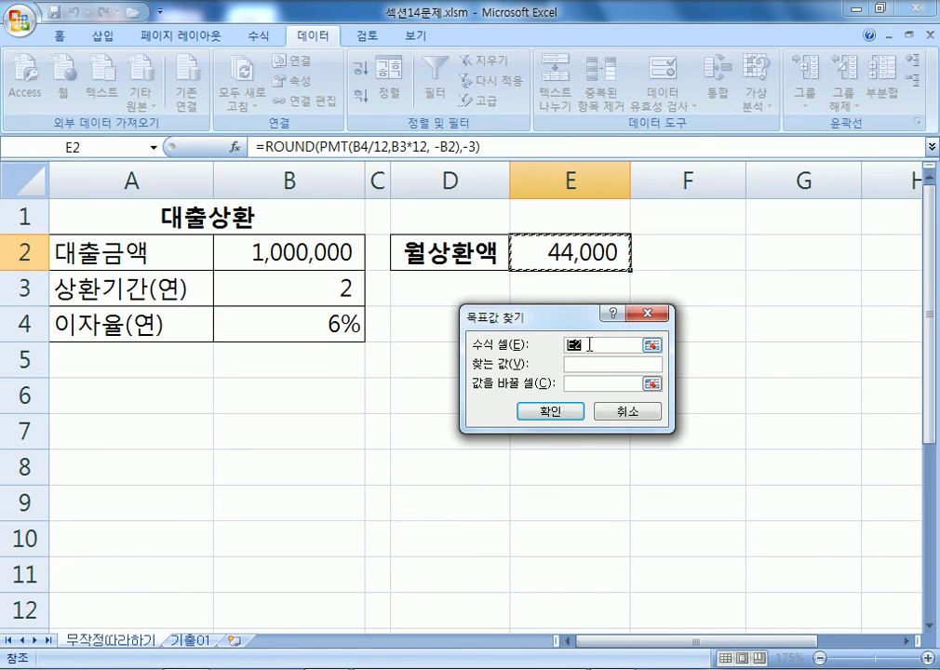
left_click_drag(567, 321, 565, 283)
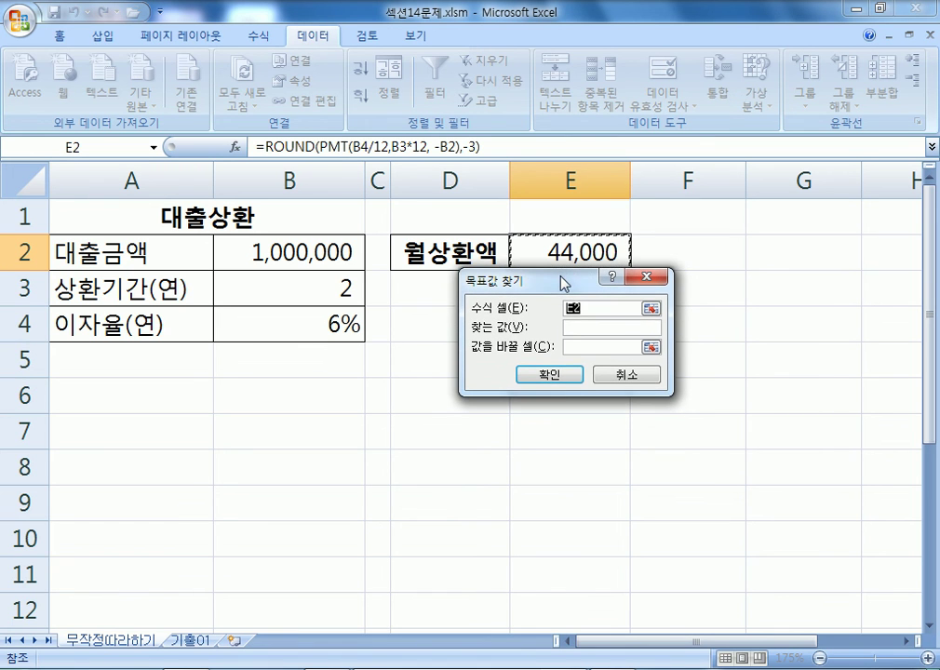
left_click(579, 329)
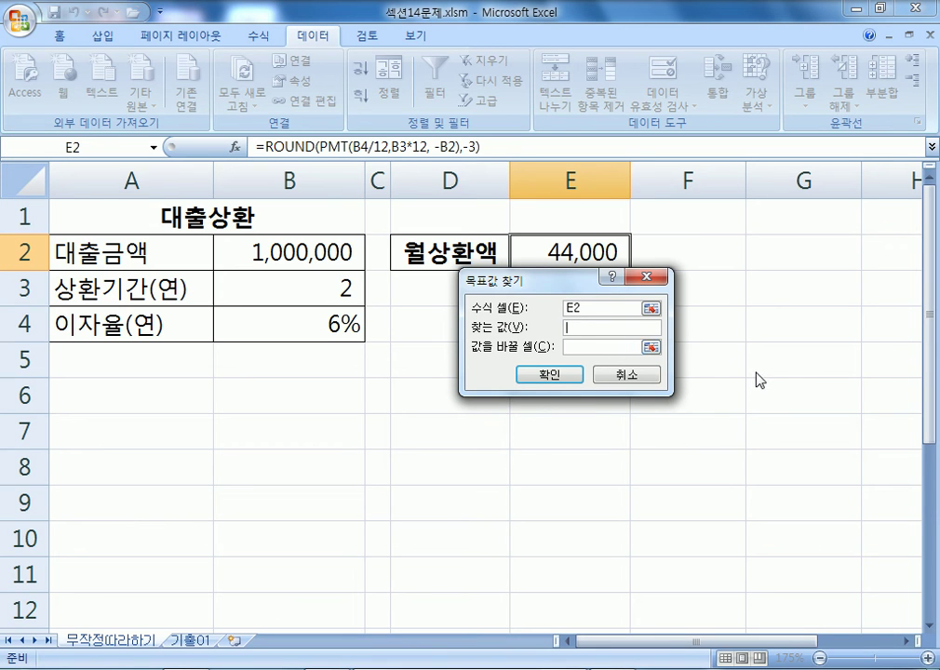
type("20000")
left_click_drag(584, 308, 542, 308)
left_click_drag(609, 326, 531, 326)
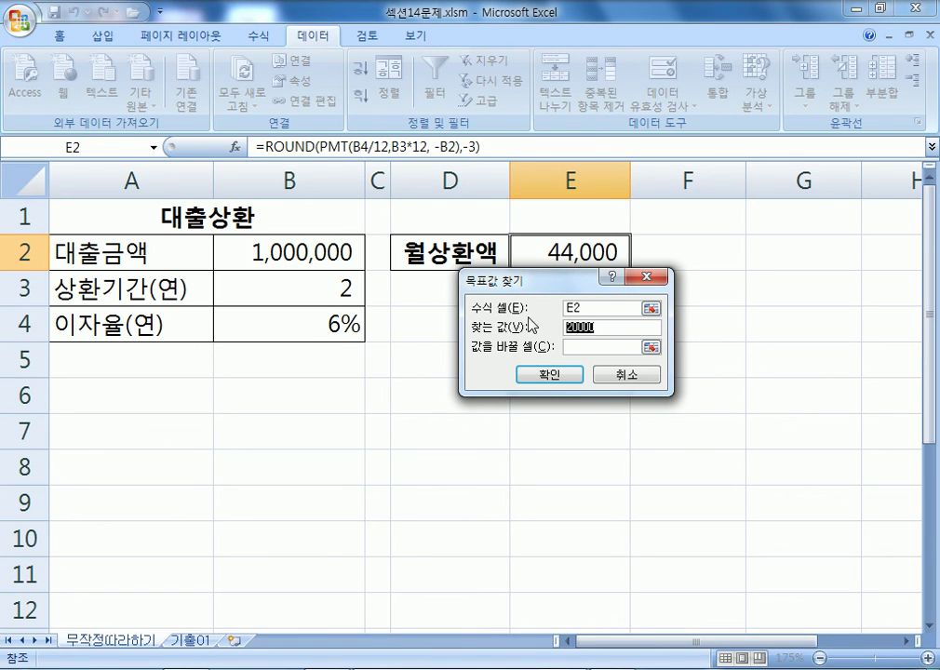
left_click_drag(495, 282, 424, 296)
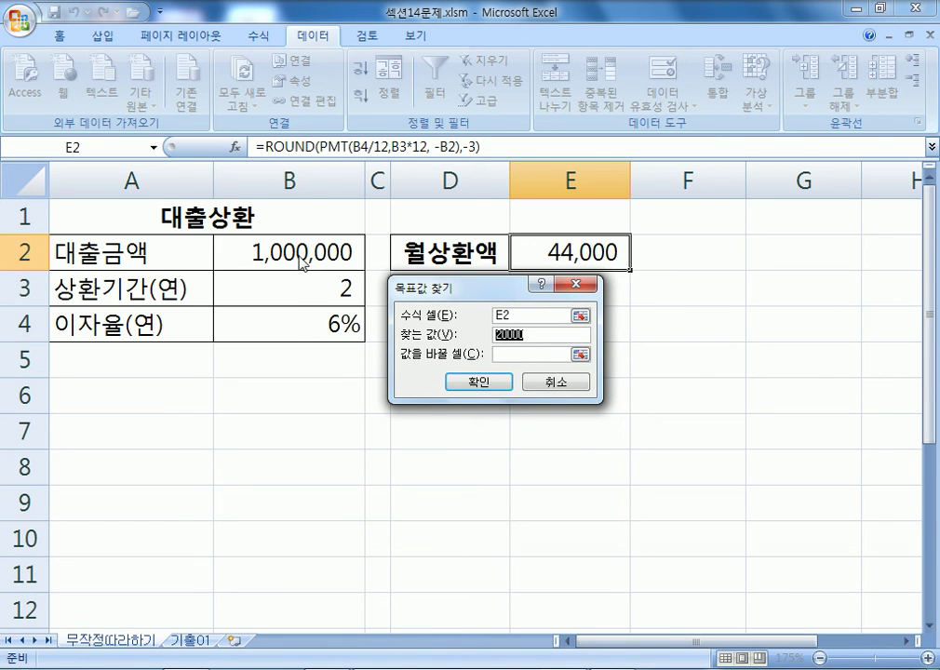
Step: Set the 상환기간(연) cell B3 as the changing cell, run the Goal Seek and keep its solution
left_click(510, 354)
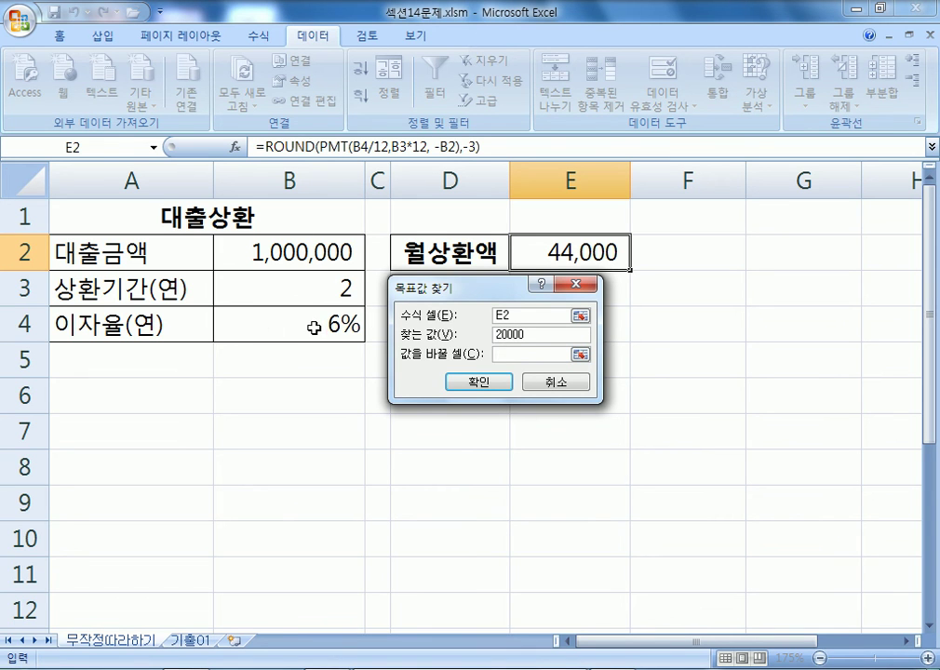
left_click(303, 255)
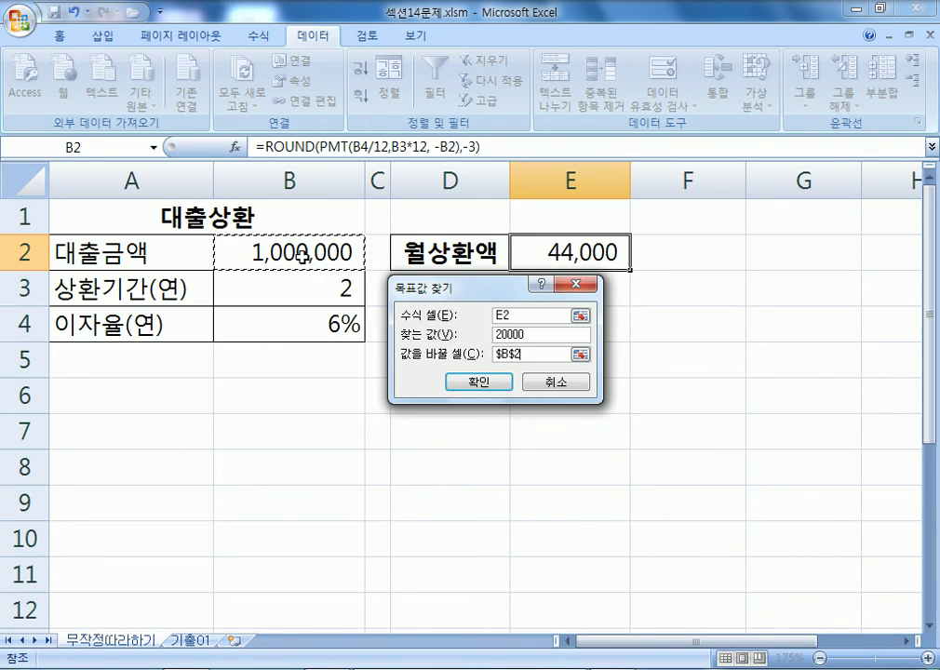
left_click(281, 327)
left_click(289, 292)
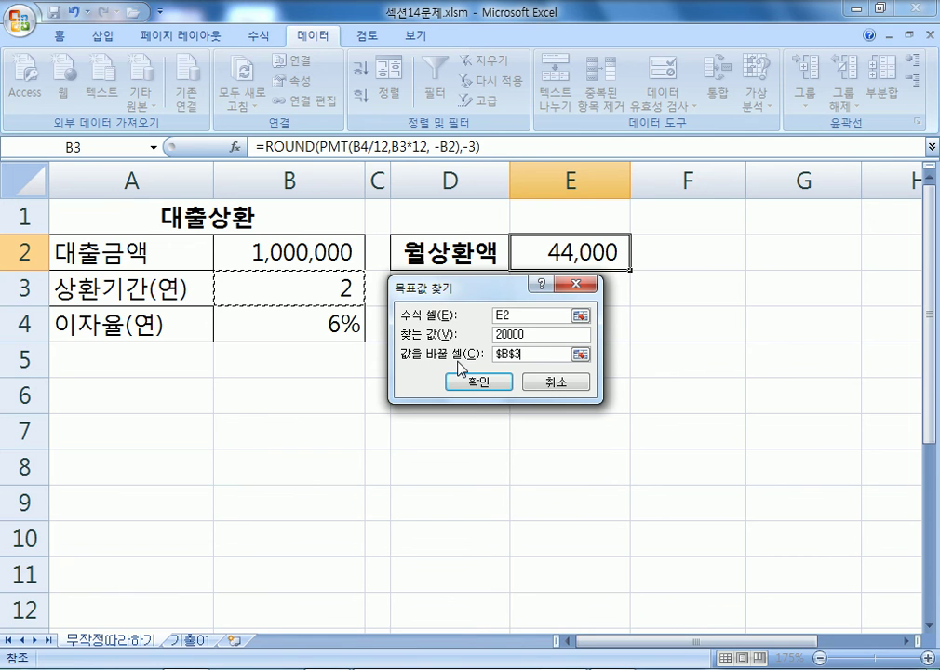
left_click(484, 384)
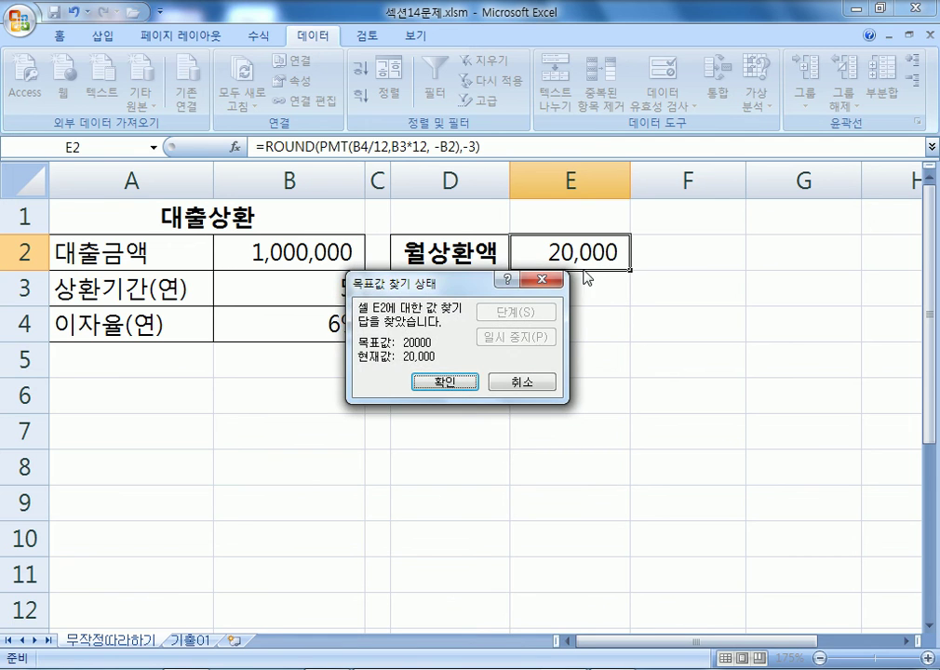
left_click(445, 380)
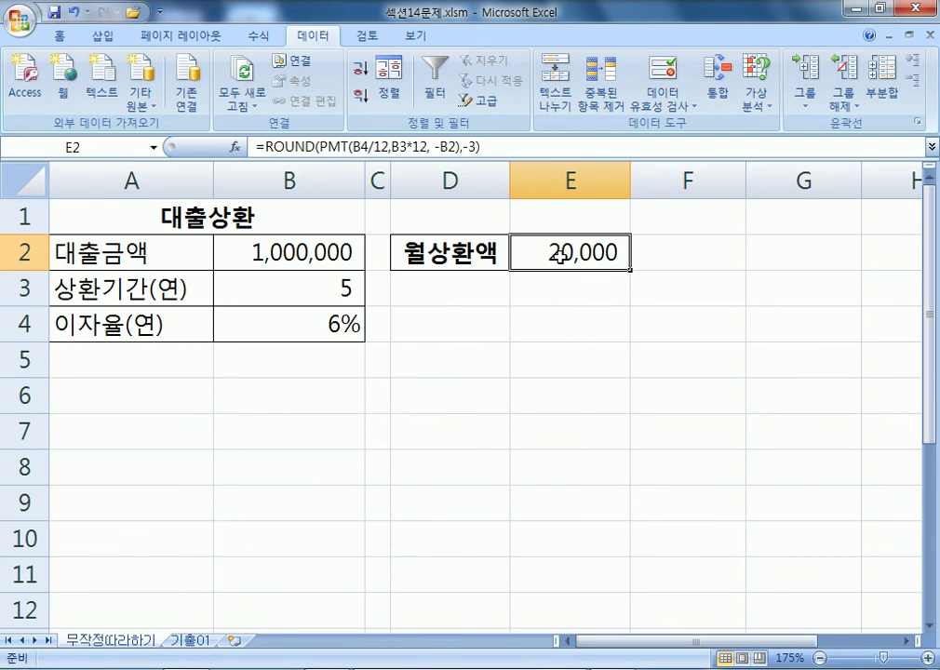
Step: Inspect the full unrounded 상환기간(연) value stored in B3, leaving the cell unchanged
left_click(309, 291)
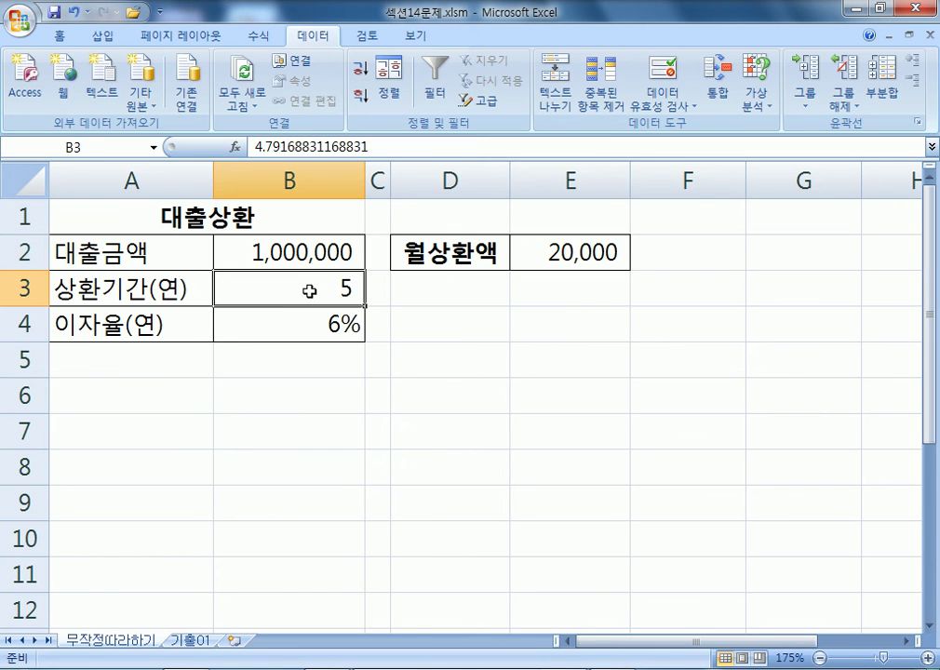
double_click(311, 291)
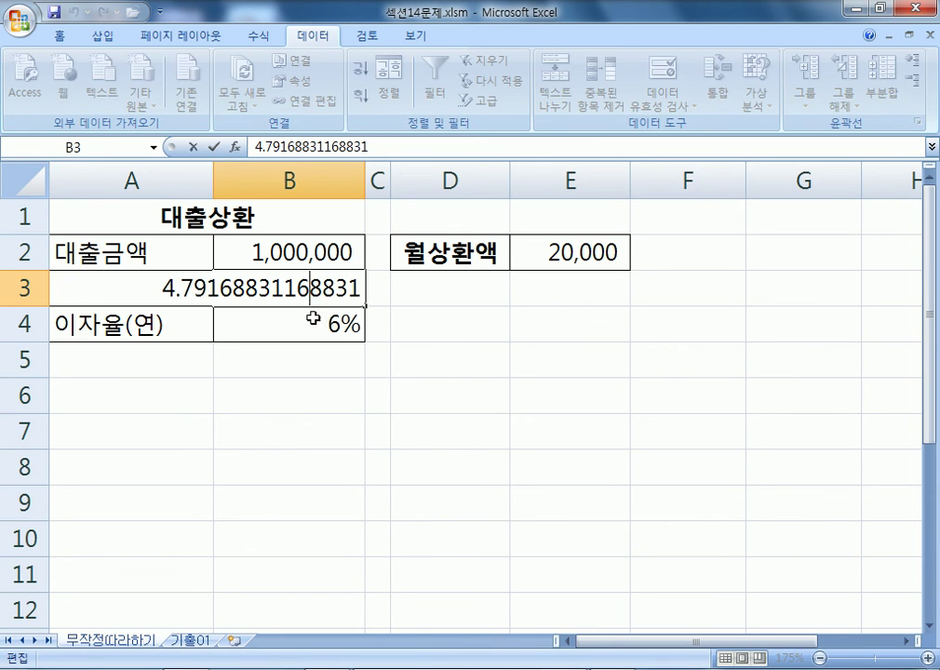
left_click(491, 403)
left_click(313, 291)
double_click(314, 292)
left_click_drag(164, 290, 368, 294)
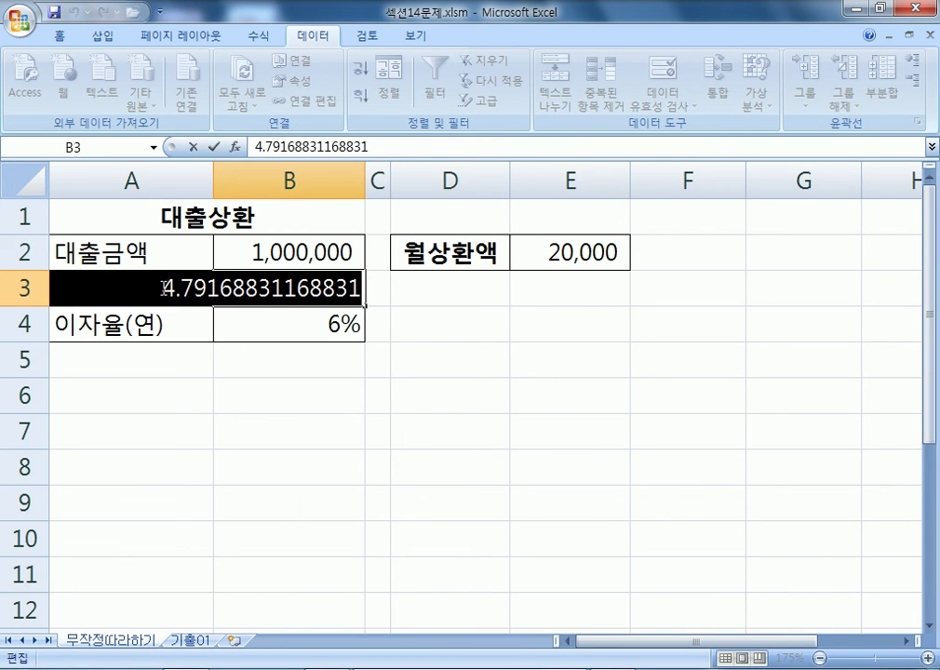
left_click(164, 289)
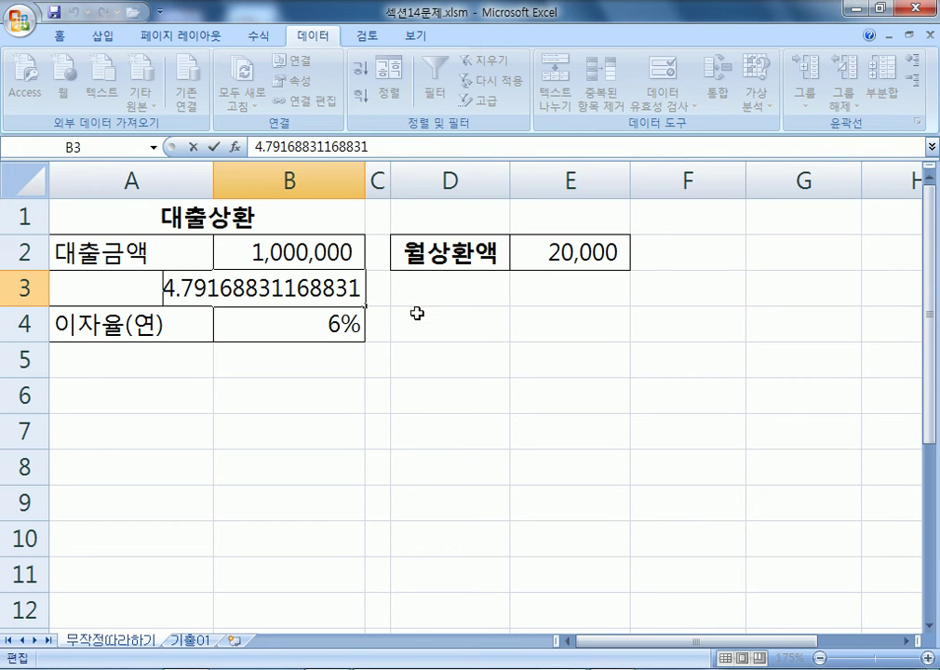
key("Escape")
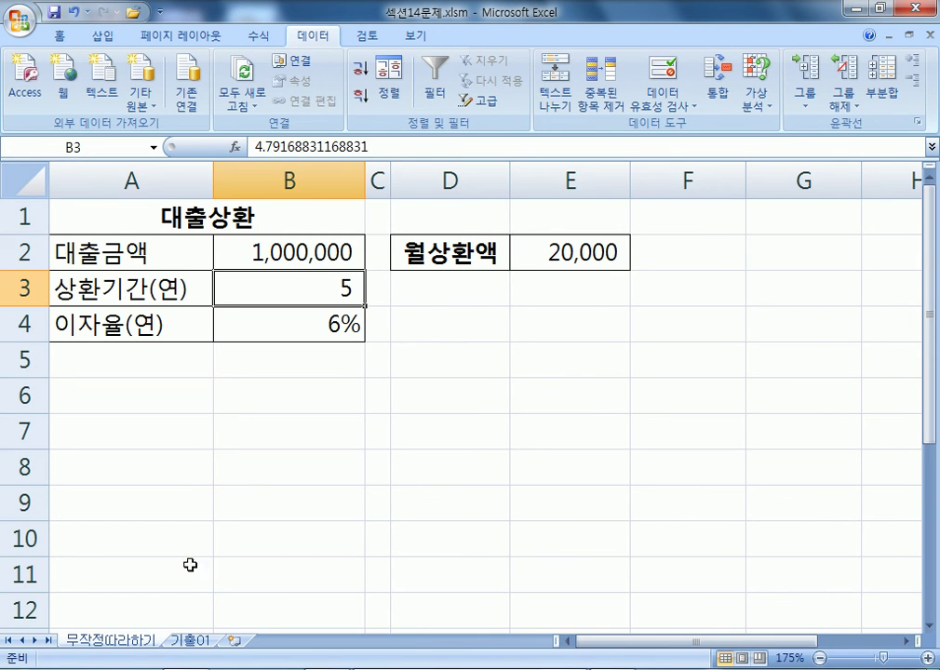
Step: On the 기출01 sheet, highlight the 광고 비용 total in F7 with a yellow fill
left_click(192, 640)
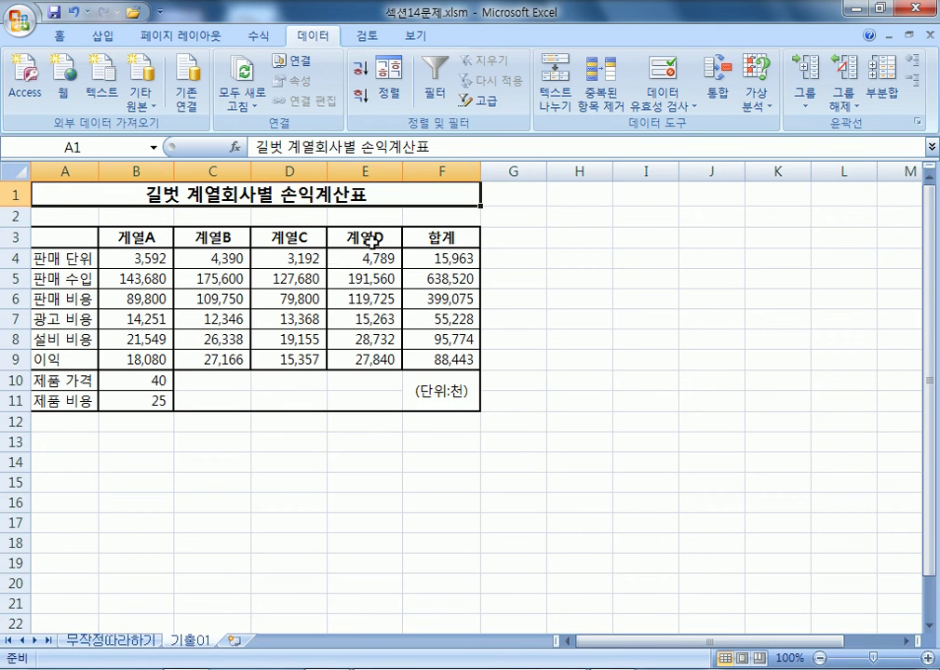
left_click_drag(451, 276, 451, 313)
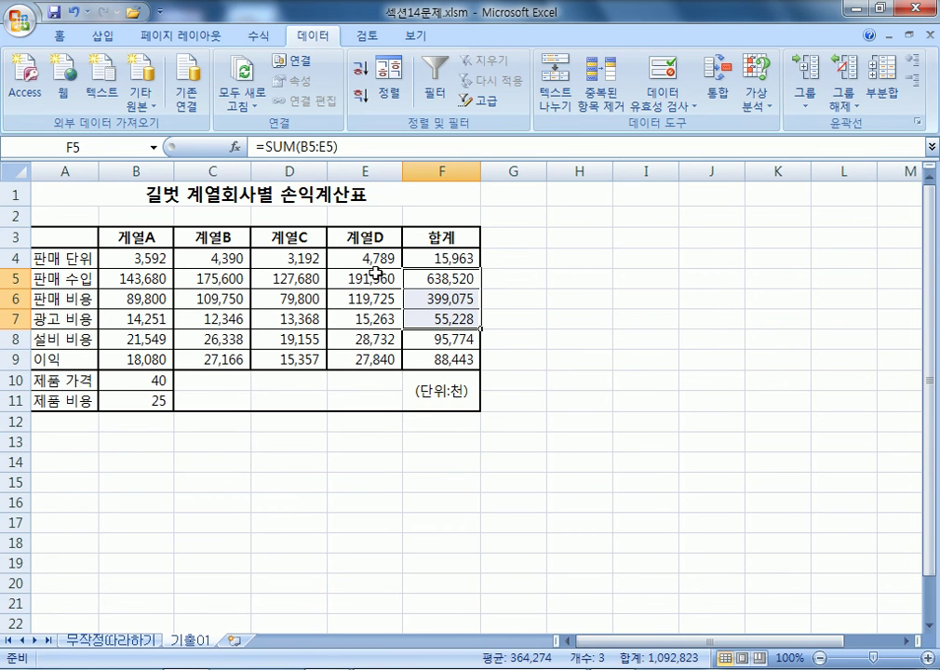
left_click(417, 315)
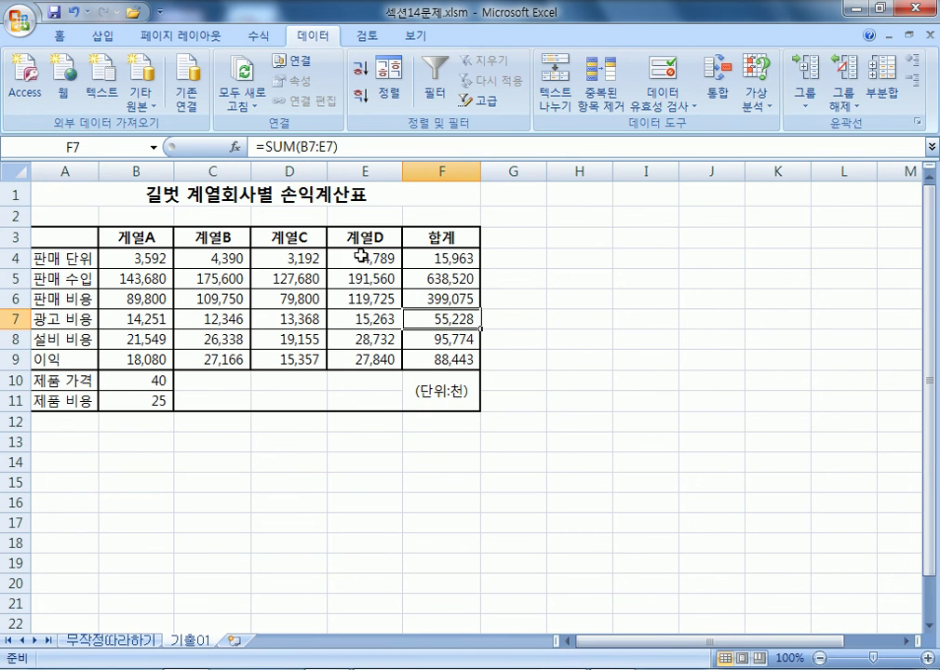
left_click(59, 38)
left_click(206, 96)
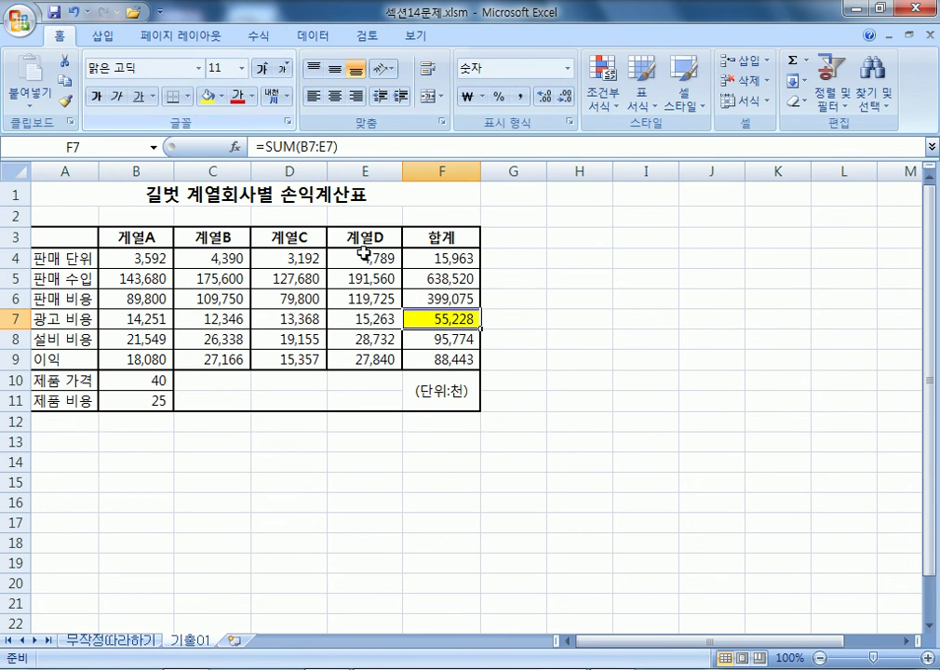
Step: Enter 50000 in H7 beside the 광고 비용 row
left_click(575, 319)
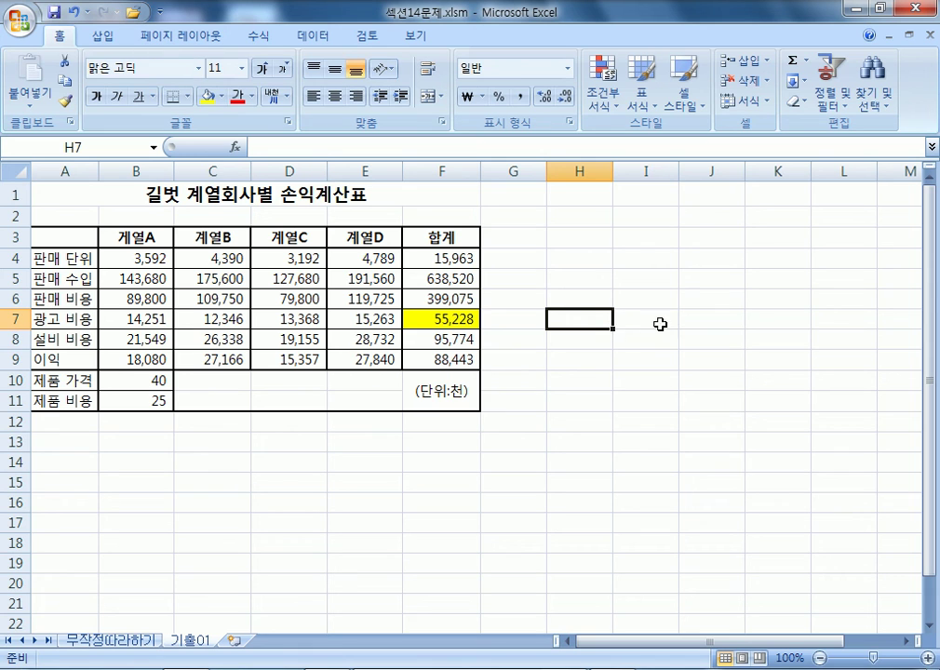
type("50000")
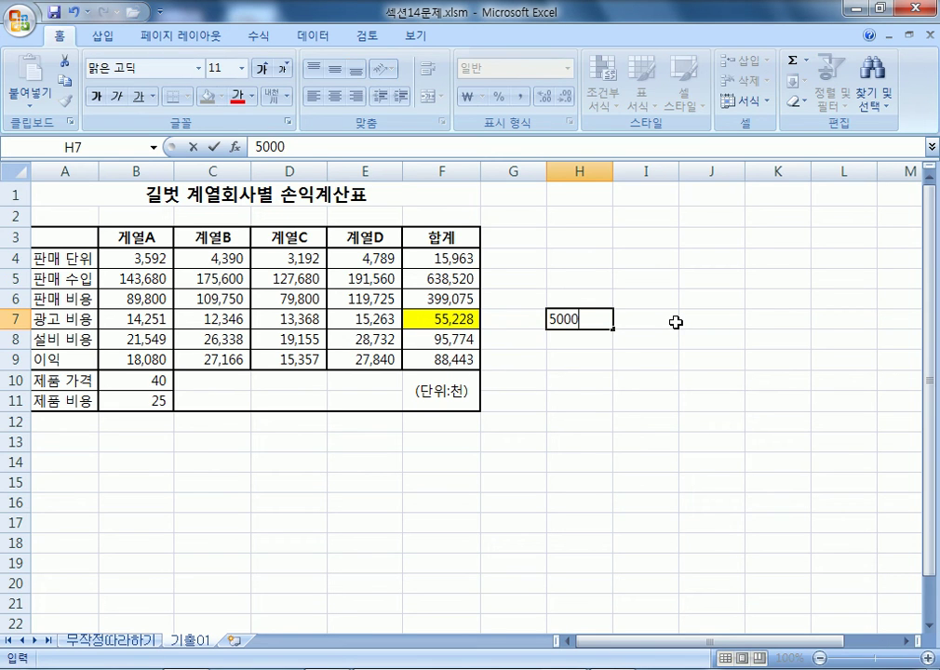
key("Return")
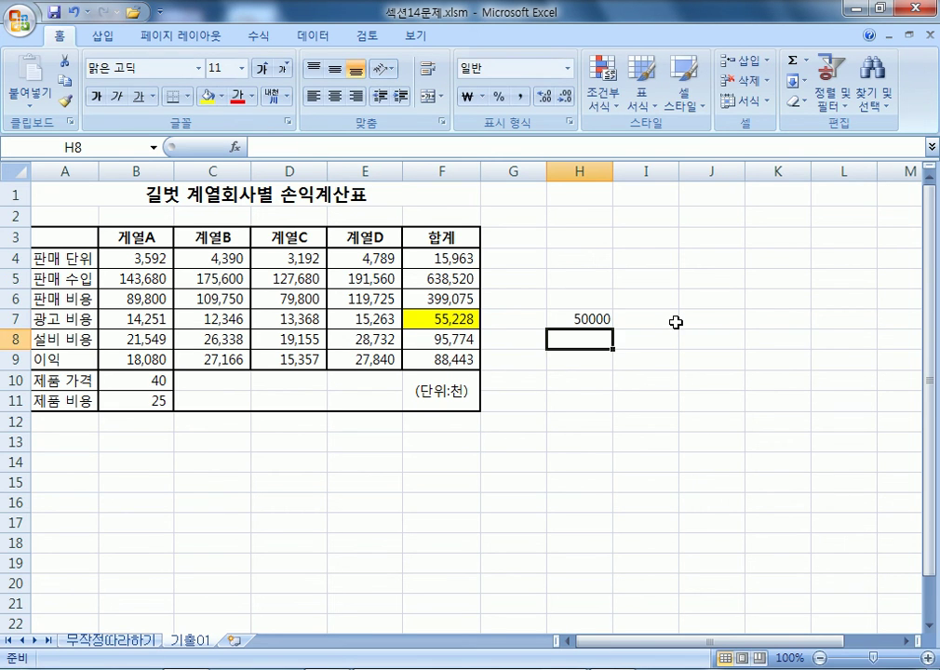
Step: Highlight the 계열C 광고 비용 value in D7 with a yellow fill
left_click(607, 320)
left_click(446, 319)
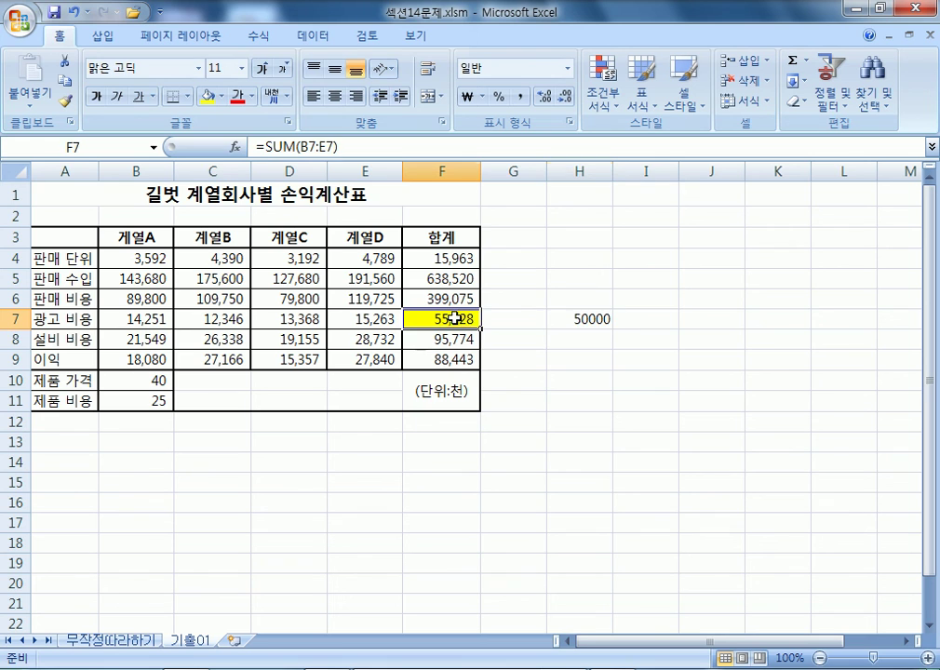
left_click(583, 318)
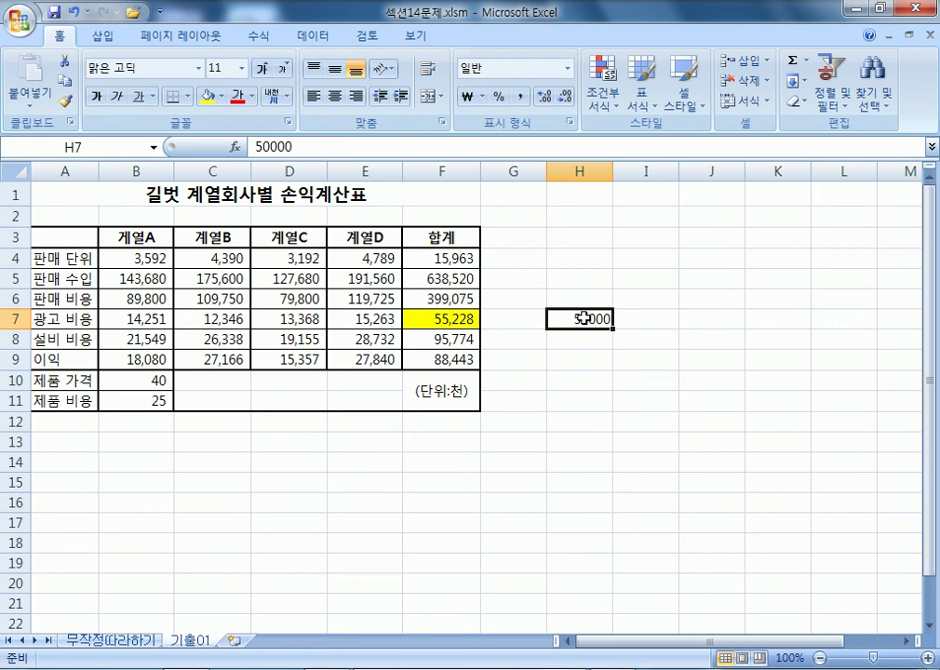
left_click_drag(128, 319, 357, 320)
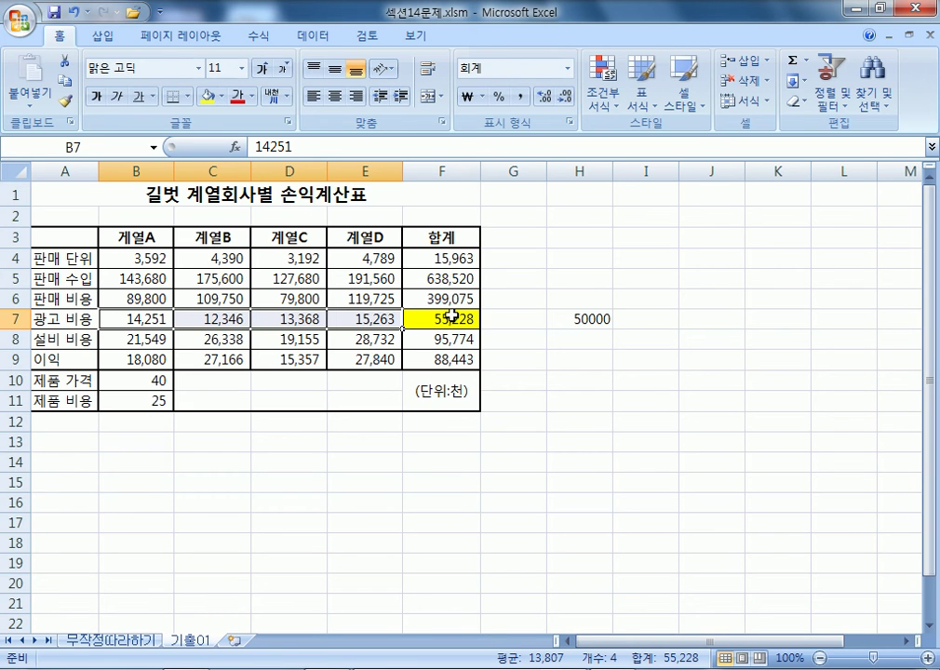
left_click(291, 320)
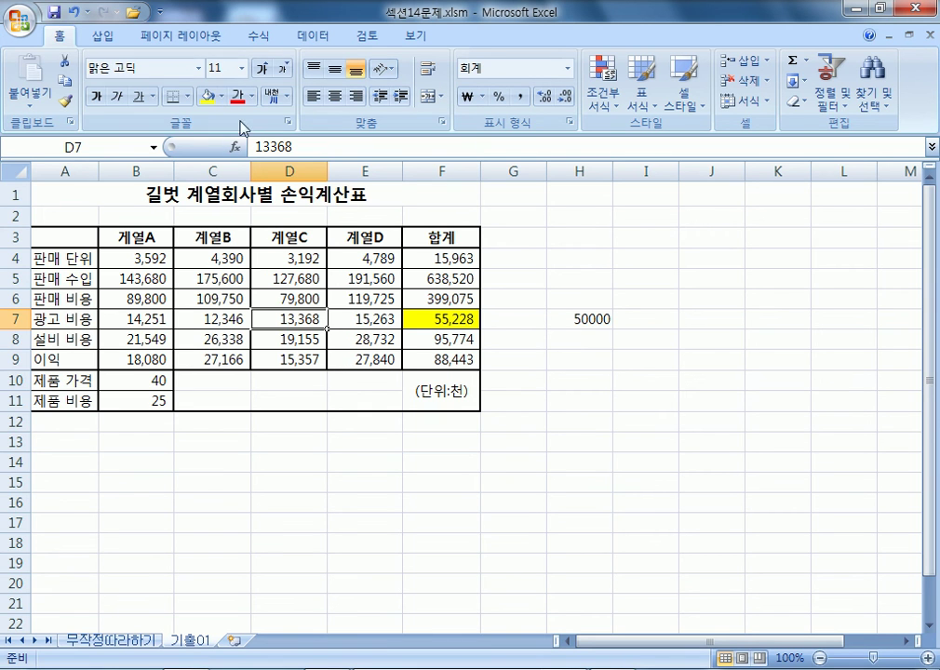
left_click(207, 95)
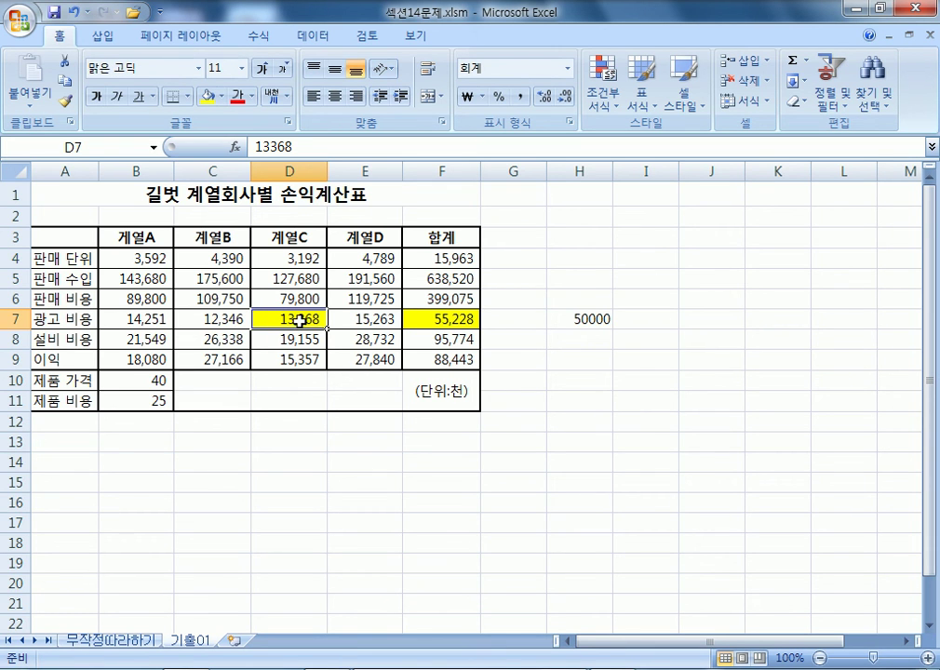
Step: Inspect the 광고 비용 values in B7:E7 and the total formula in F7, leaving the cells unchanged
left_click(138, 320)
left_click_drag(138, 320, 337, 321)
left_click(295, 321)
left_click(435, 319)
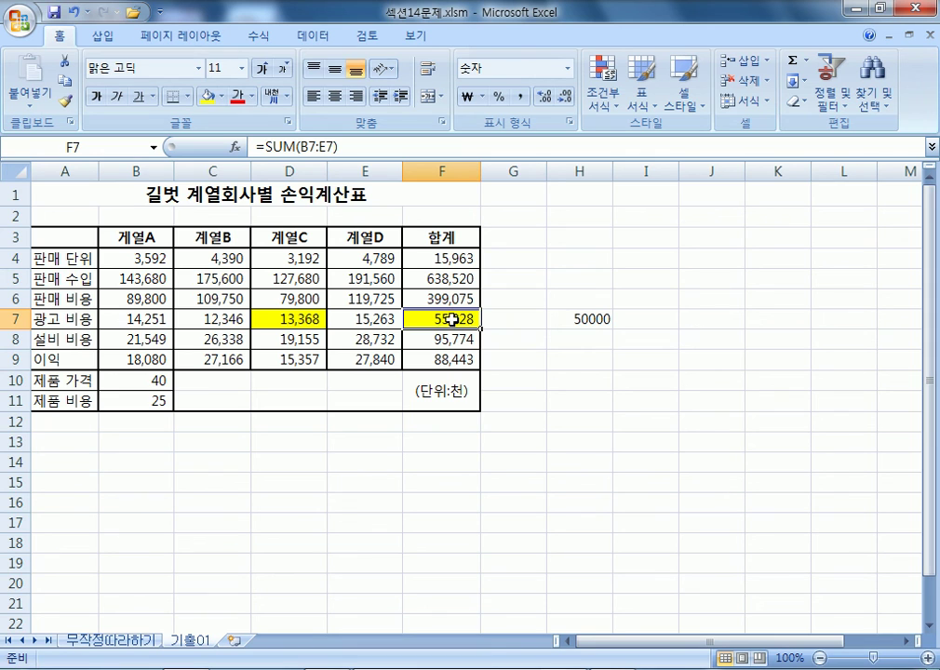
left_click(290, 319)
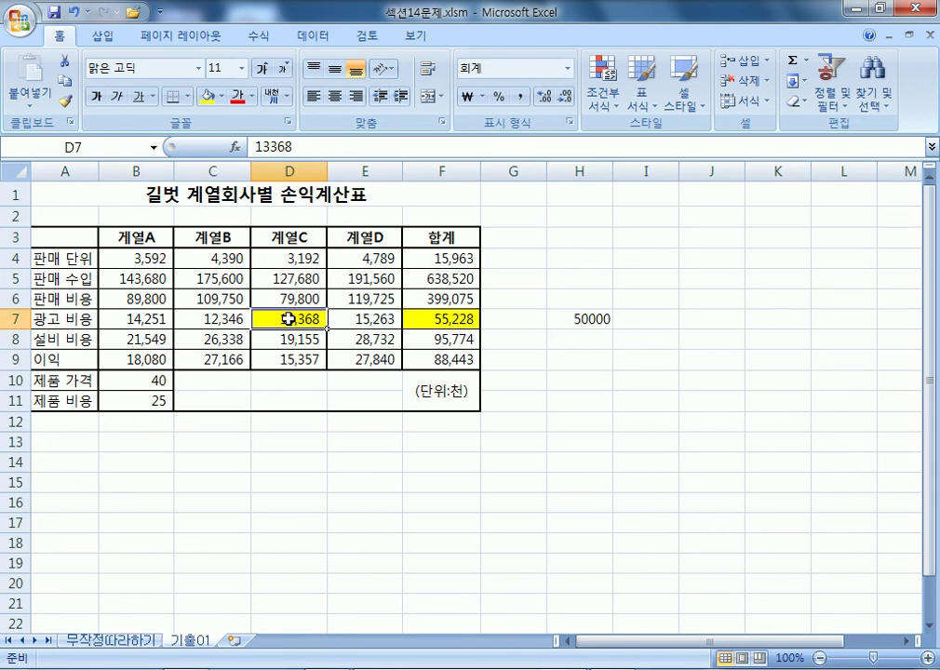
left_click(439, 321)
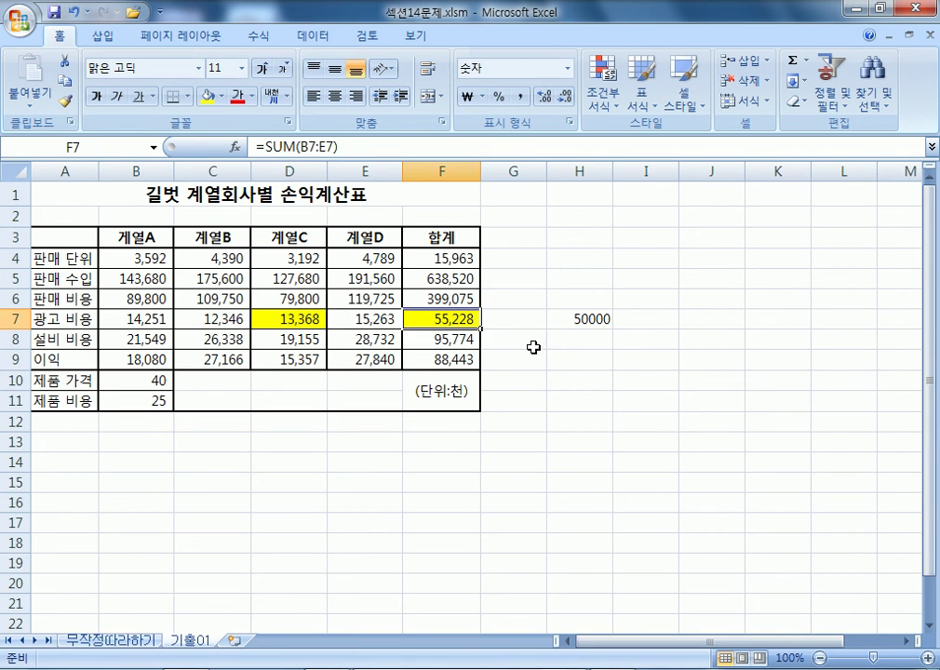
scroll(505, 390, "up", 2)
key("F2")
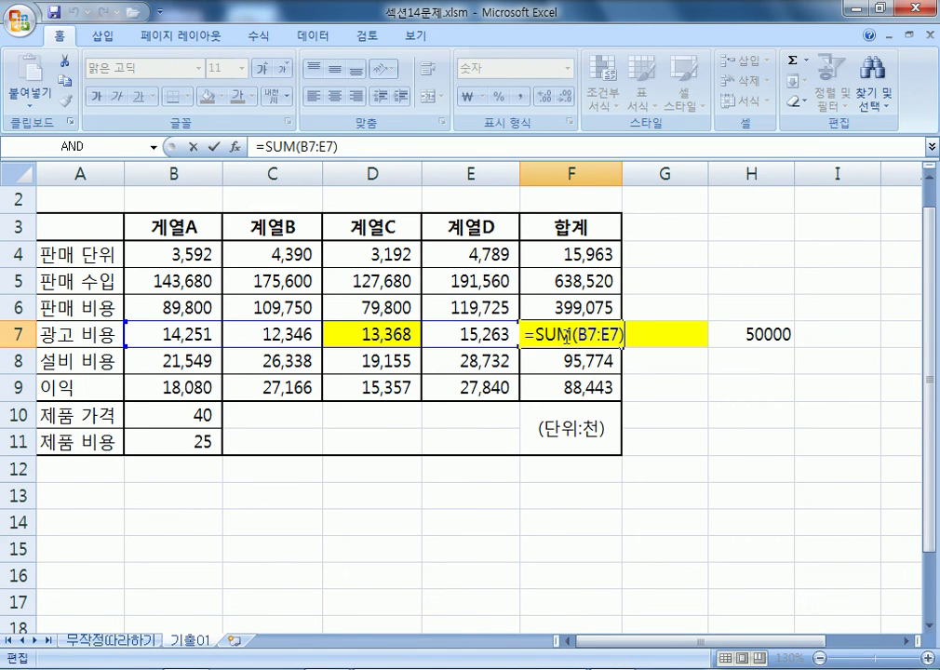
key("Escape")
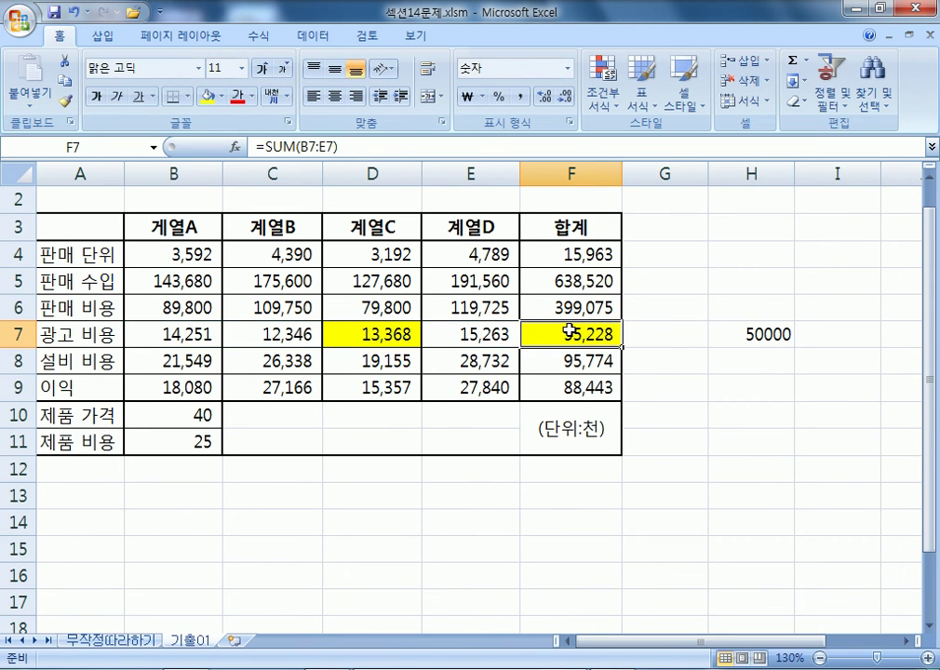
Step: Enter 55228 as a plain number in G7, clear it again and recheck the formula in F7
key("Right")
type("55228")
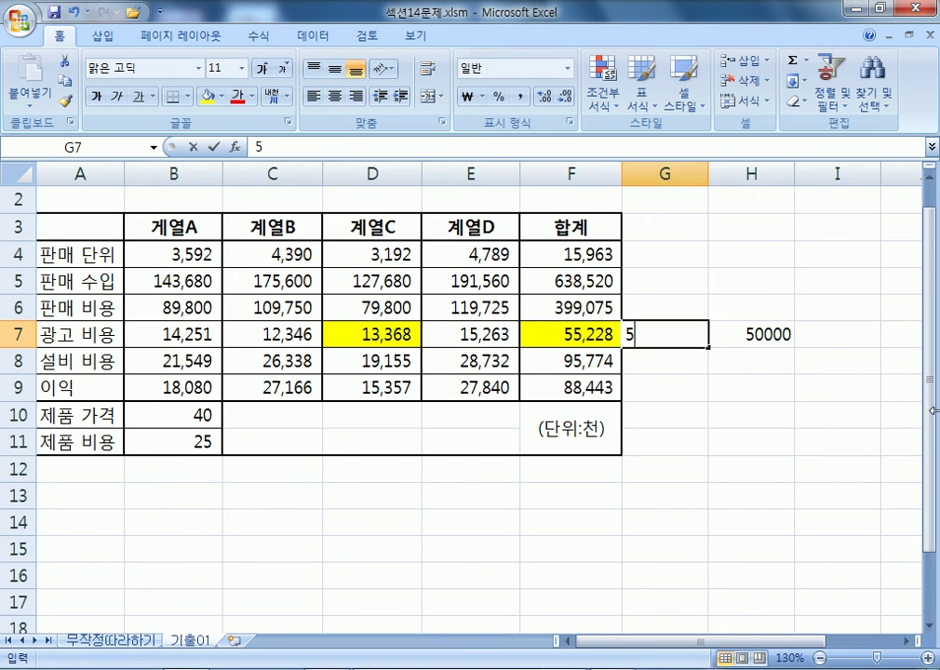
key("Return")
key("Up")
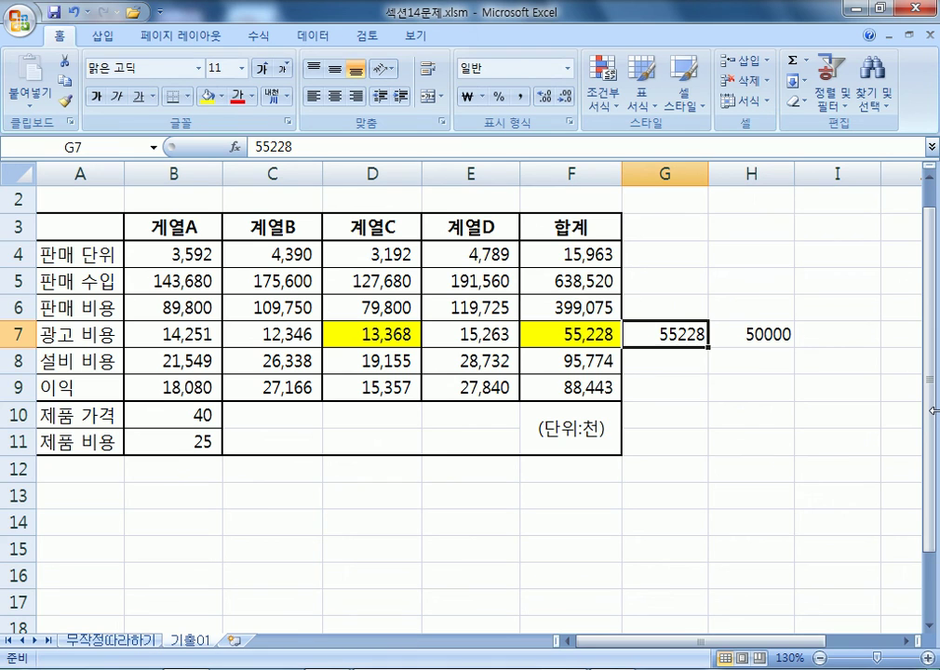
key("Delete")
key("Left")
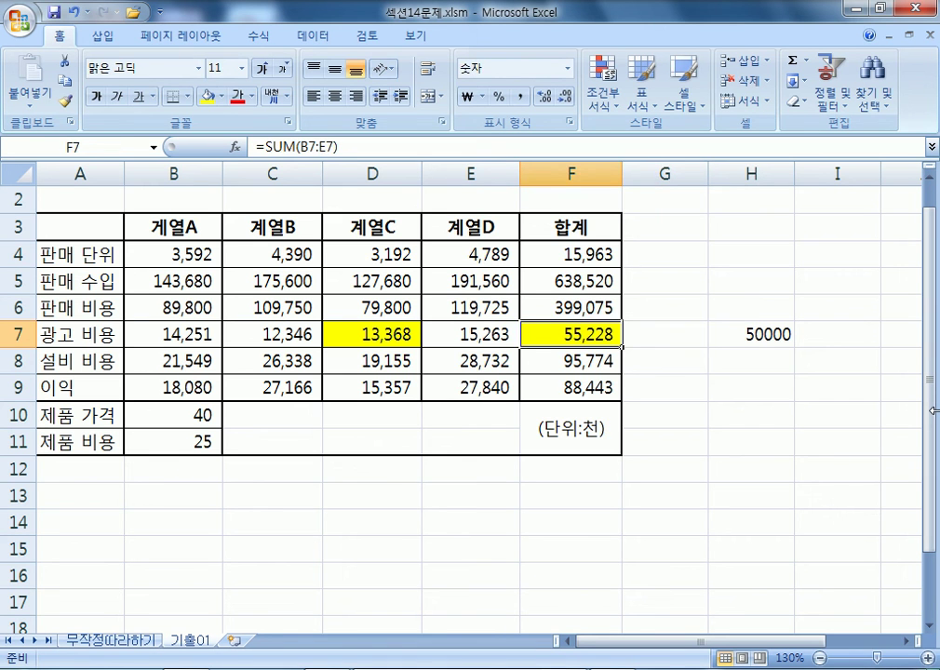
key("F2")
key("Escape")
left_click(780, 251)
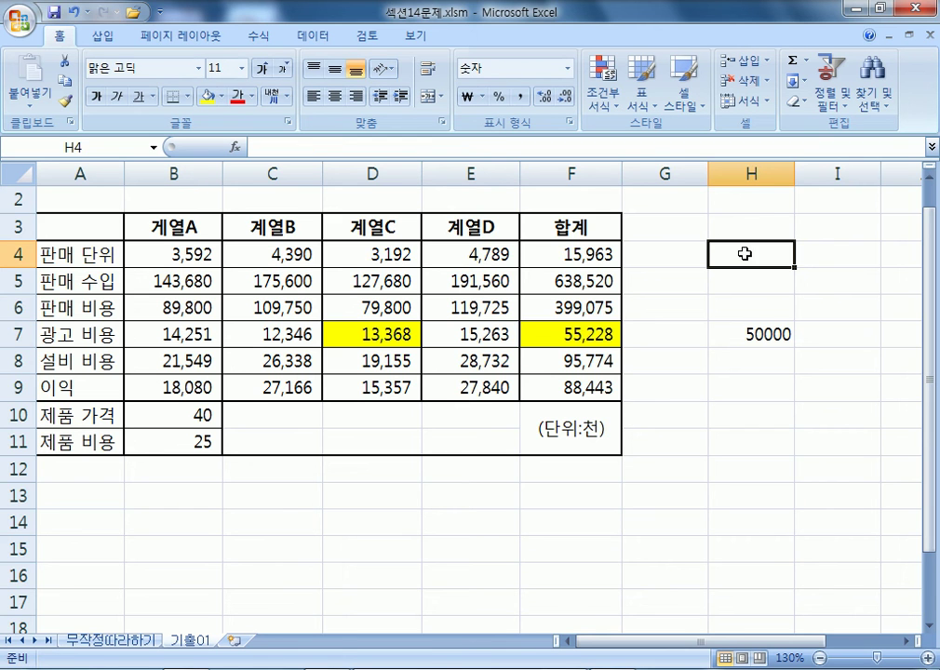
left_click(319, 41)
left_click(756, 93)
left_click(780, 149)
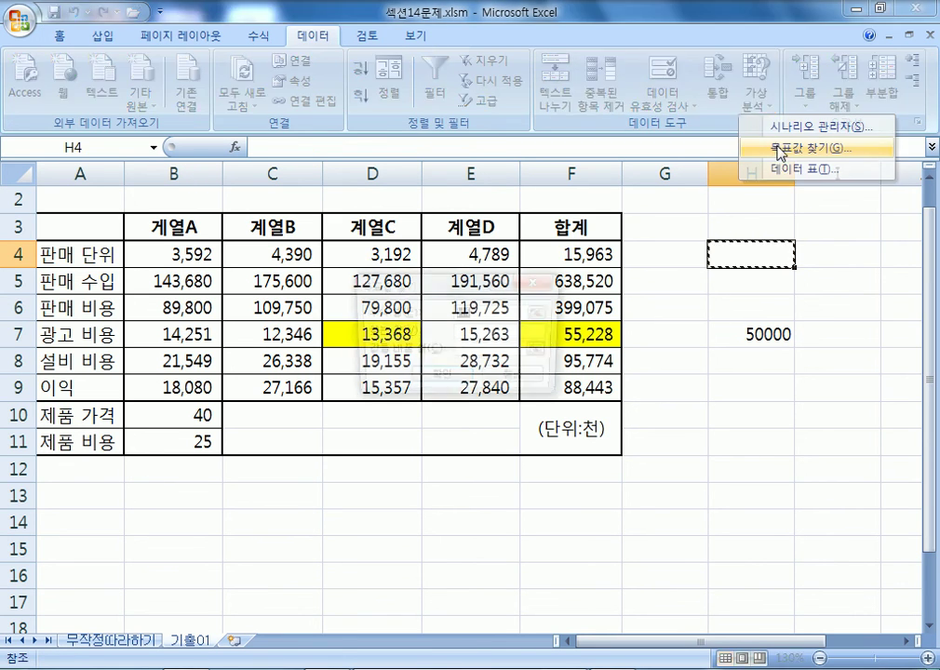
left_click_drag(437, 291, 643, 370)
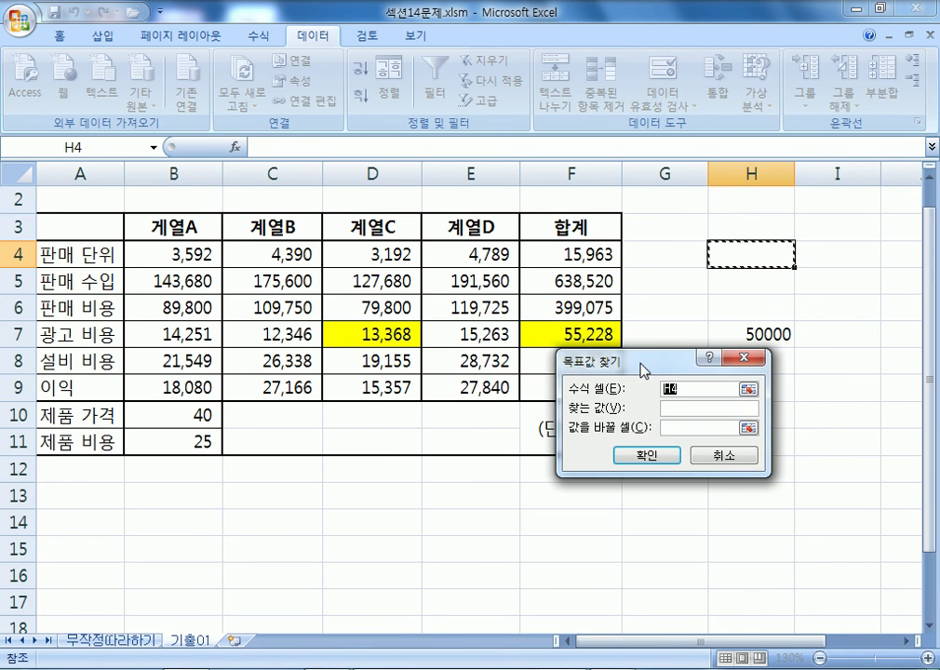
left_click(543, 332)
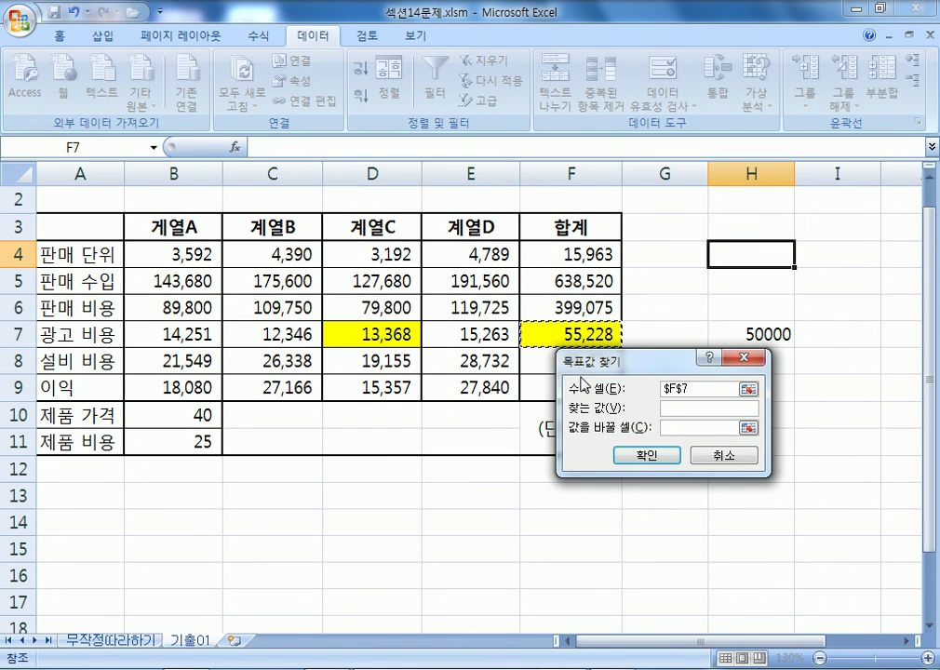
left_click(740, 255)
left_click(571, 334)
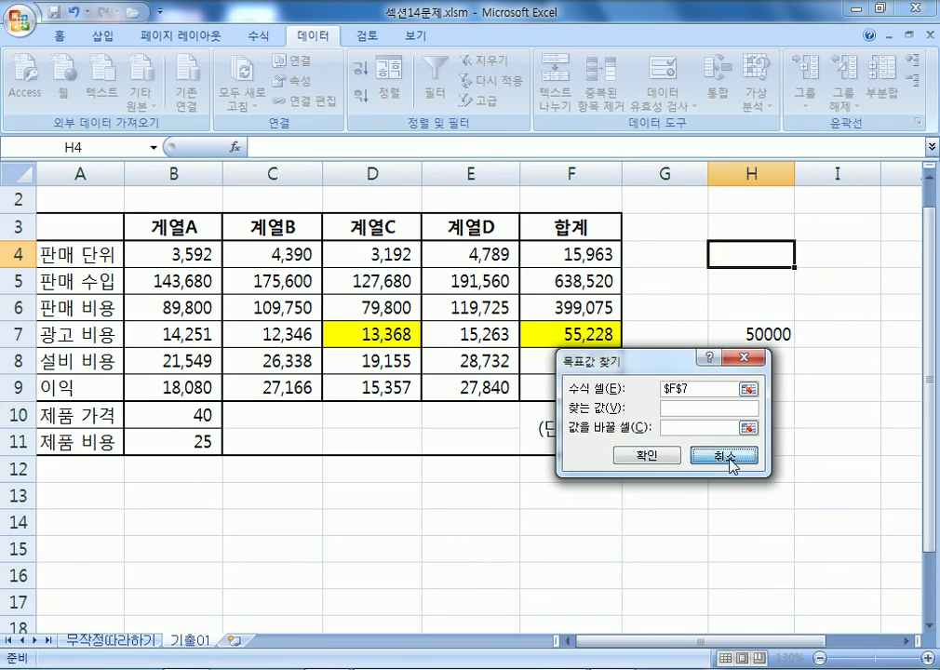
left_click(730, 458)
Step: Start a Goal Seek on the 광고 비용 total in F7 with a target value of 50000
left_click(551, 332)
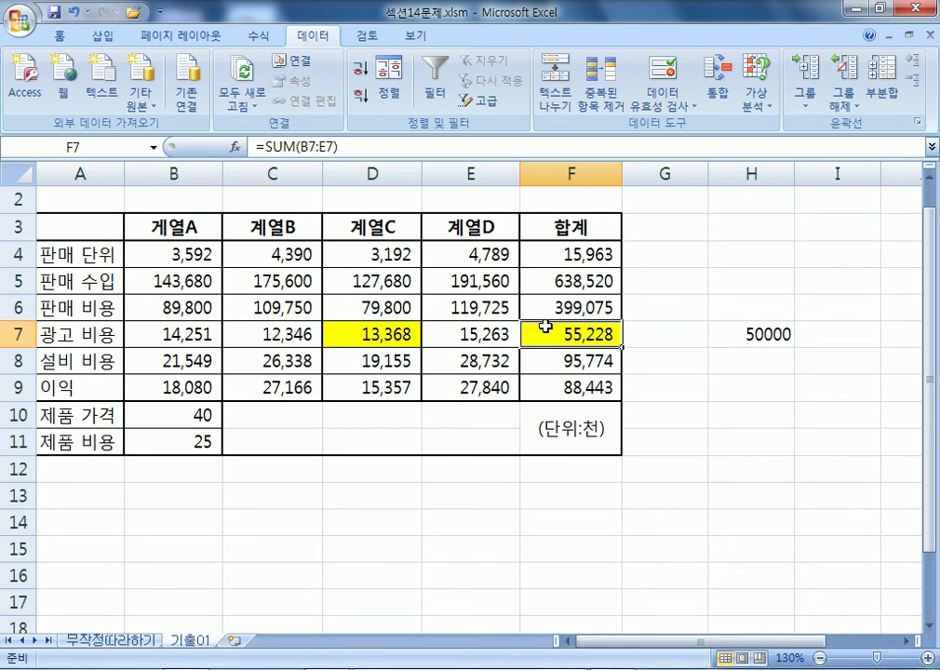
left_click(756, 96)
left_click(782, 147)
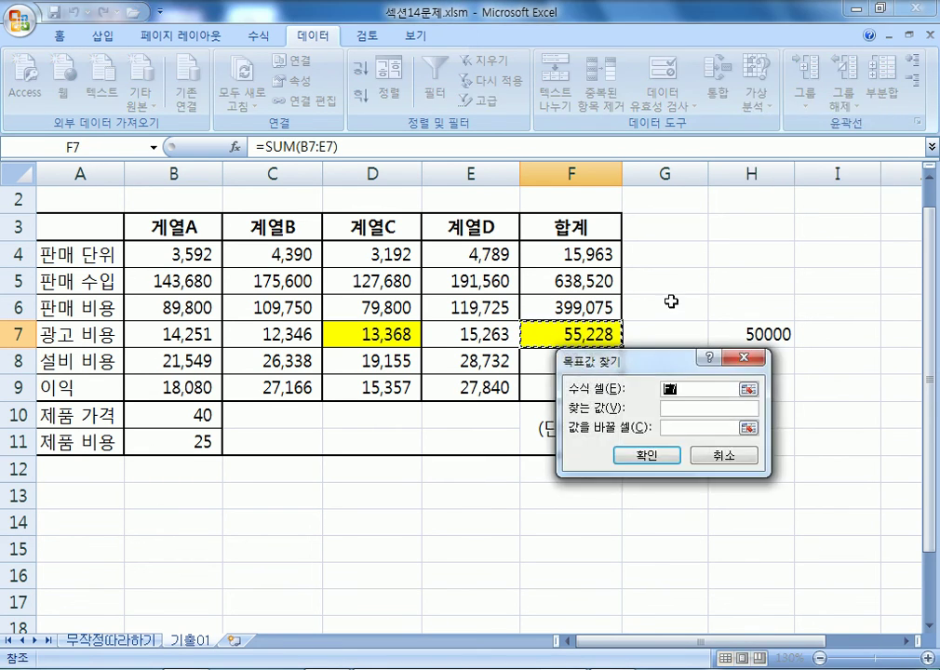
left_click_drag(625, 362, 524, 364)
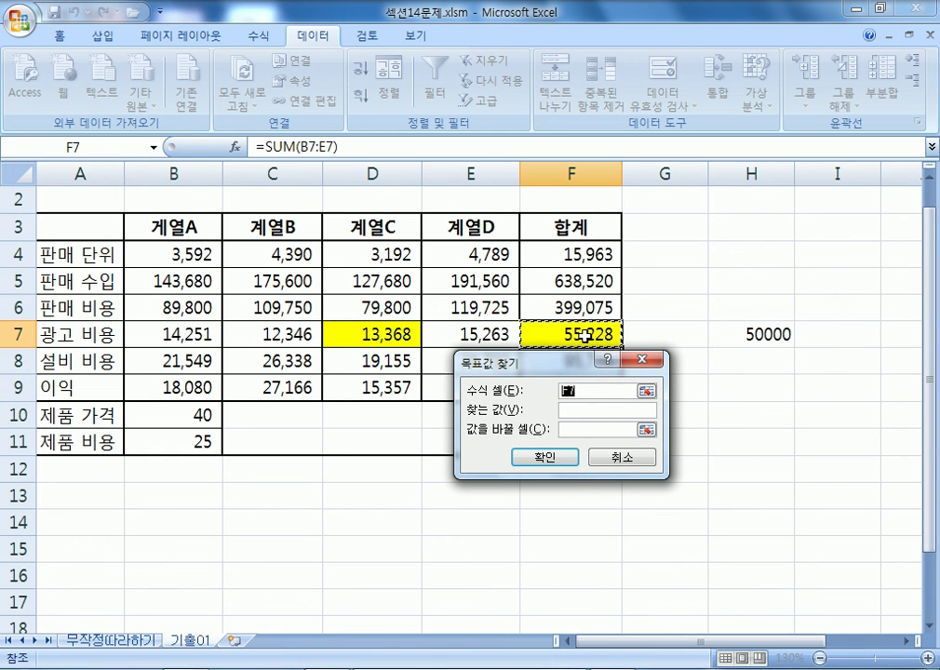
left_click(571, 410)
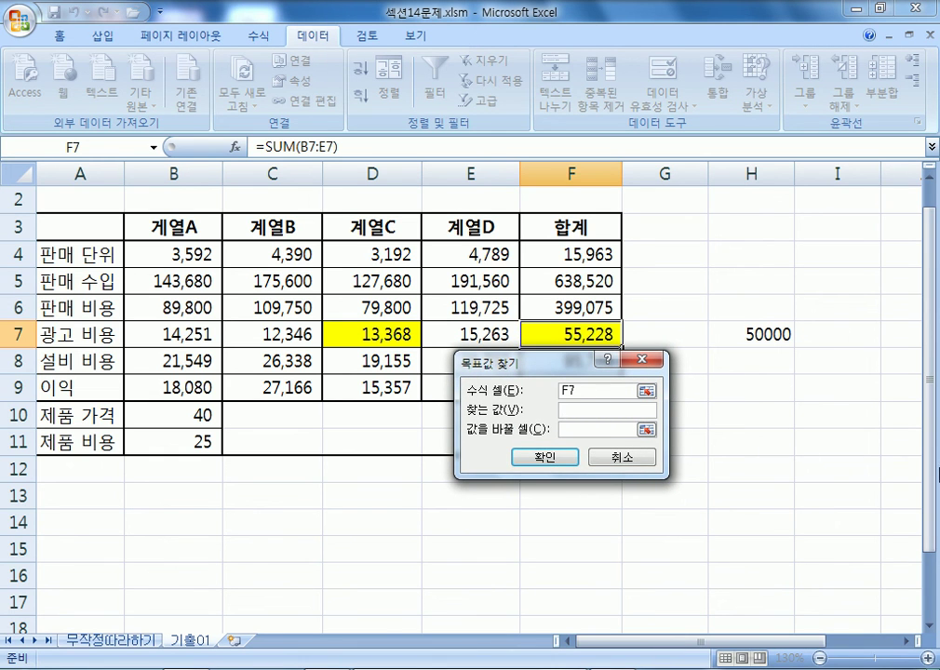
type("50000")
Step: Set the 계열C 광고 비용 cell D7 as the changing cell, run the Goal Seek and keep its solution
left_click_drag(511, 363, 324, 370)
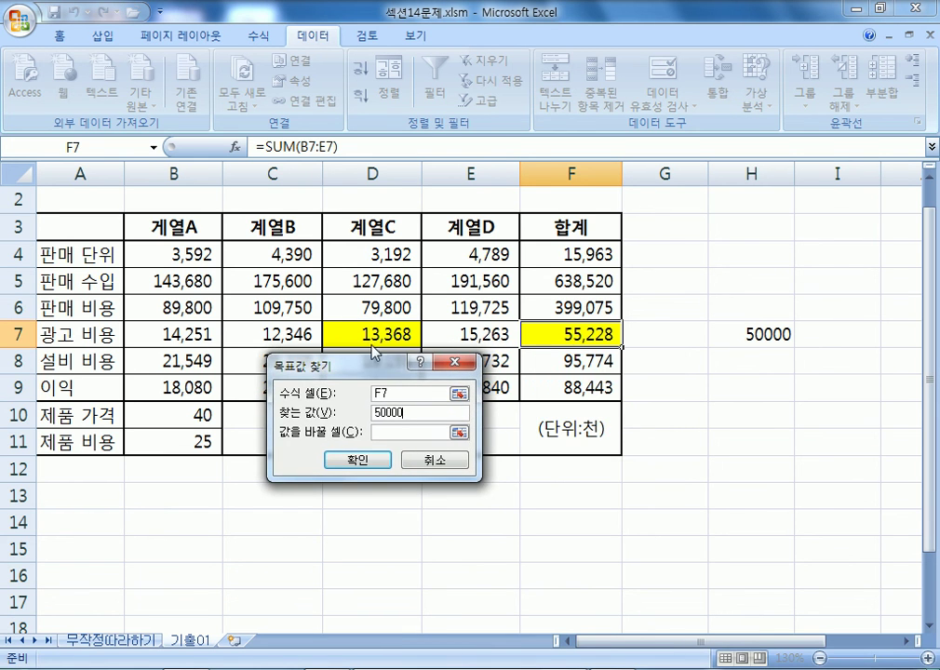
left_click(387, 435)
left_click(358, 330)
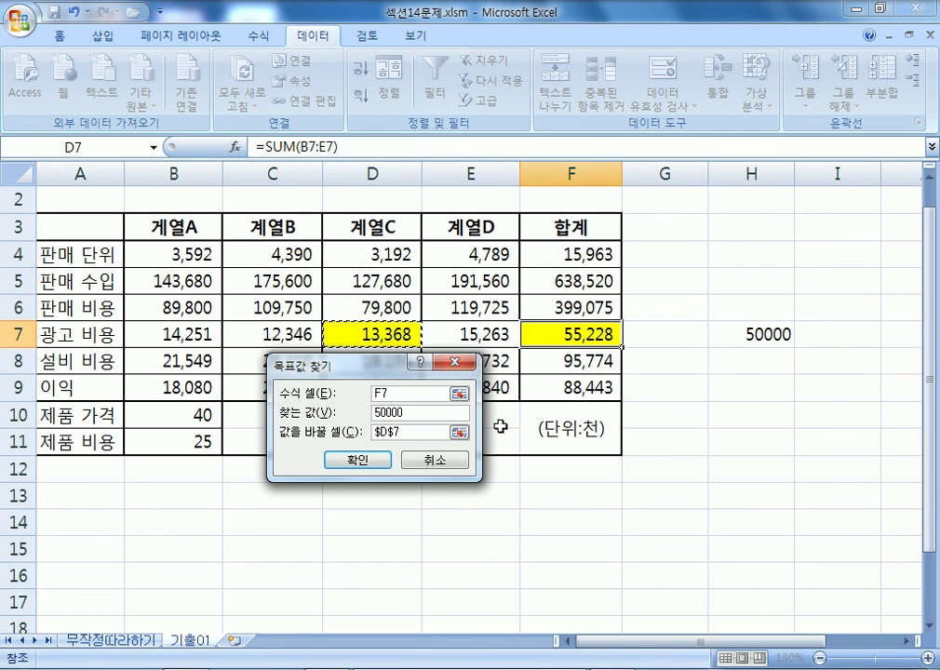
left_click(354, 464)
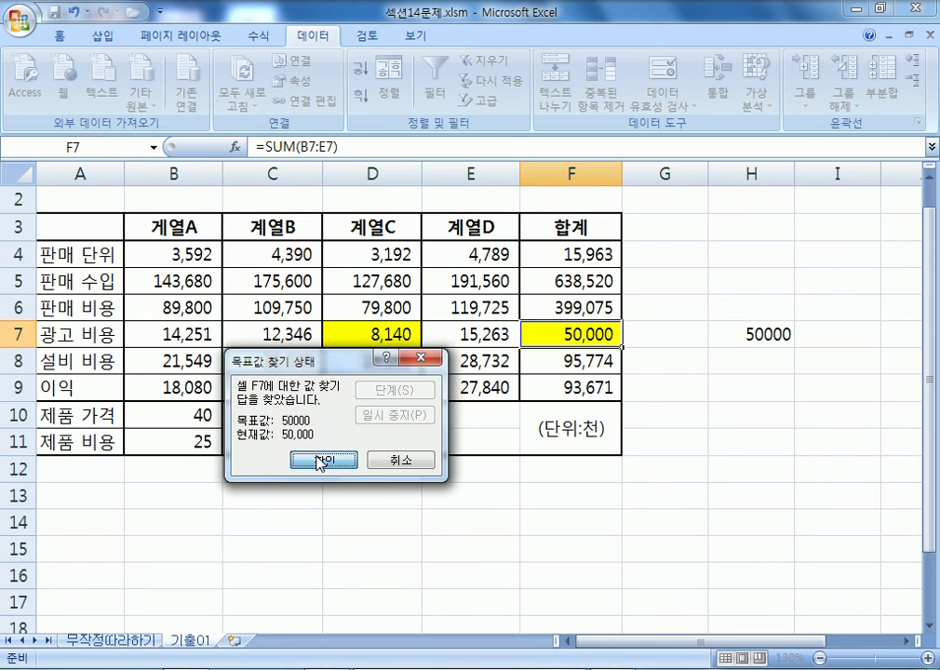
left_click(320, 460)
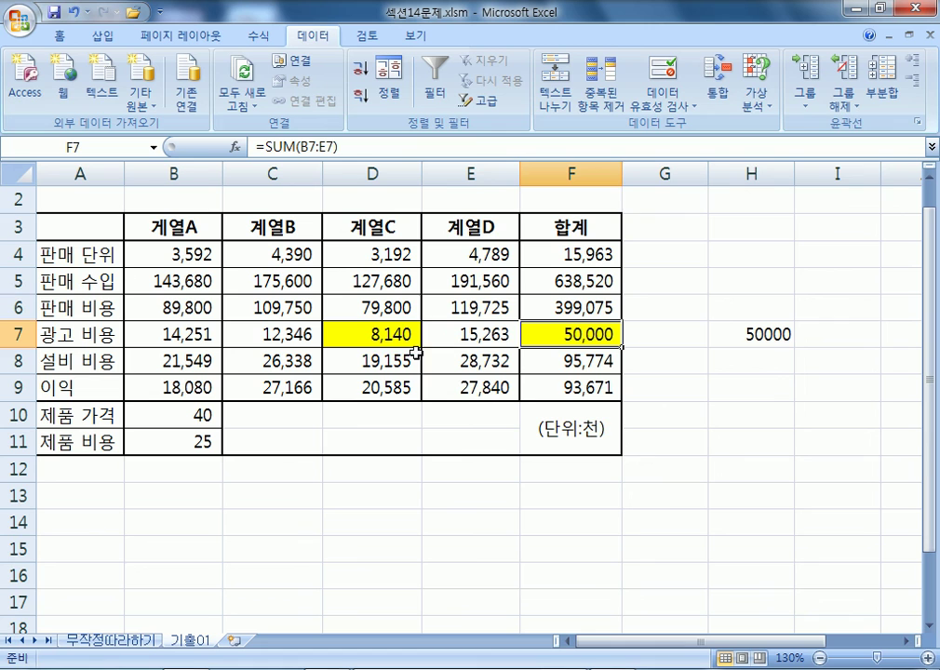
left_click(366, 343)
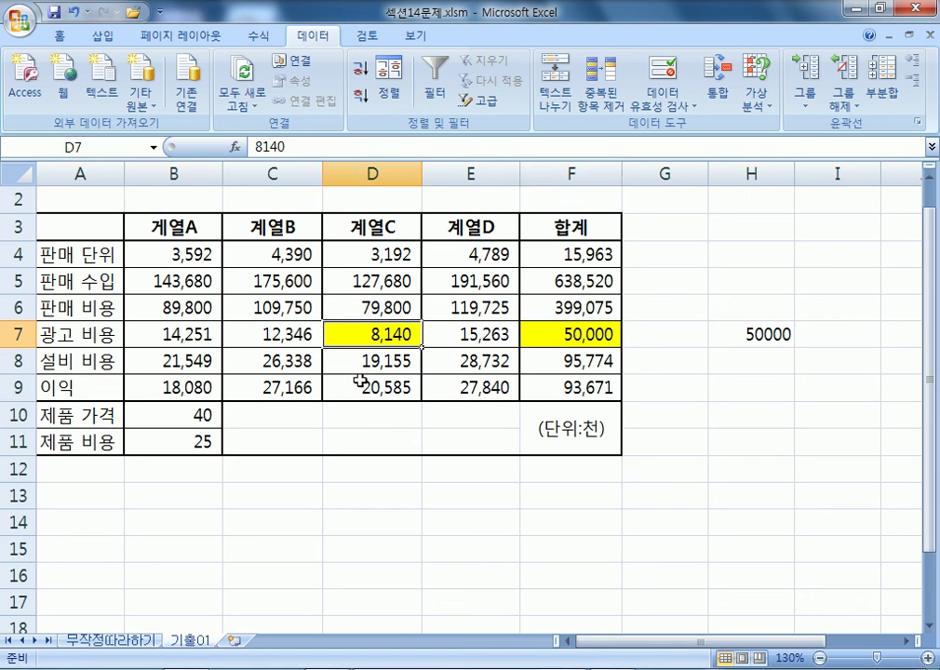
left_click(537, 333)
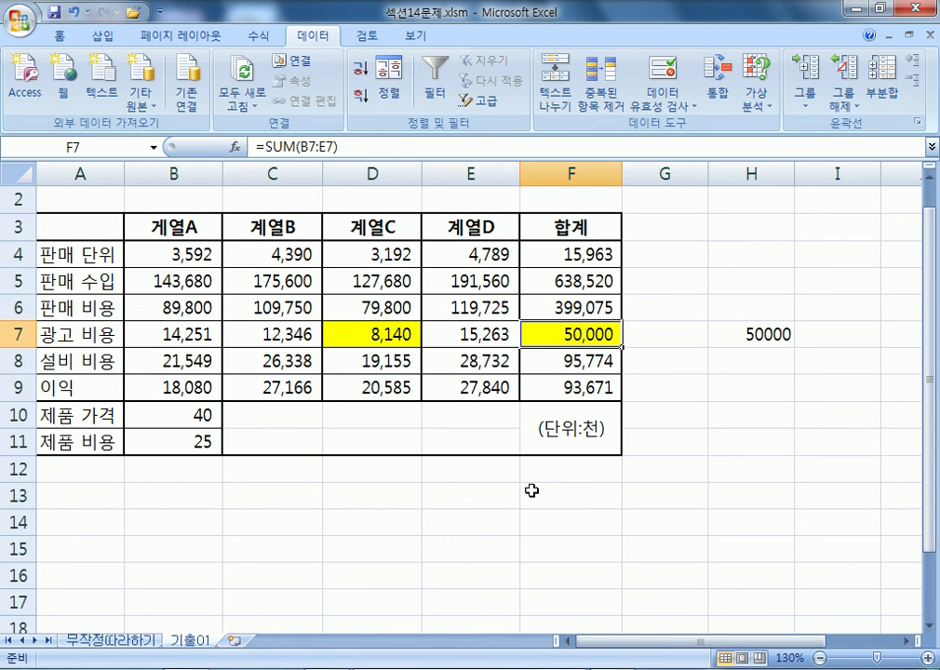
Step: Open the workbook 섹션15문제.xlsm from the 01 섹션 folder
left_click(19, 17)
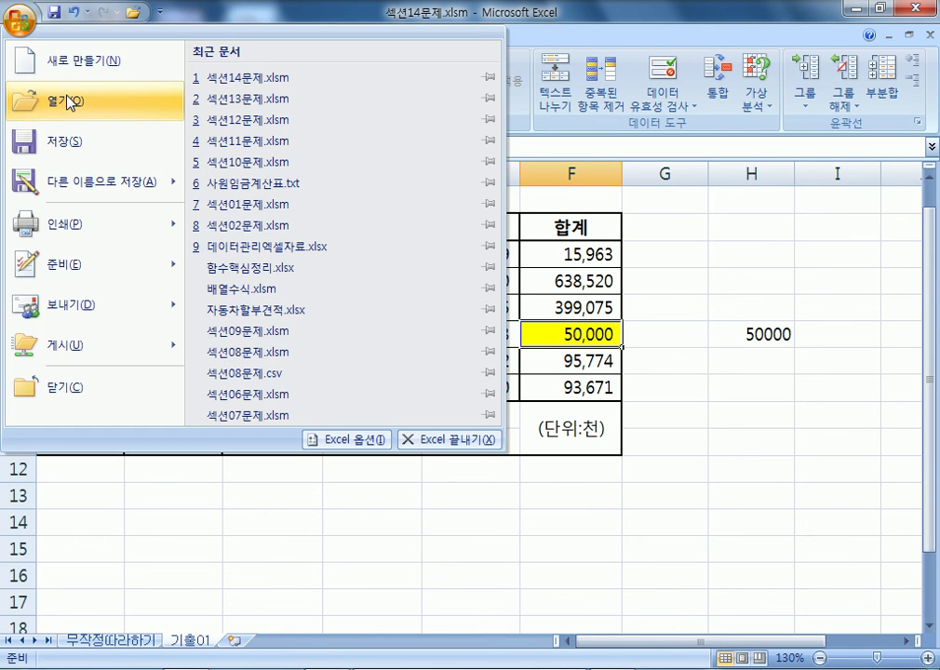
left_click(70, 103)
left_click(519, 356)
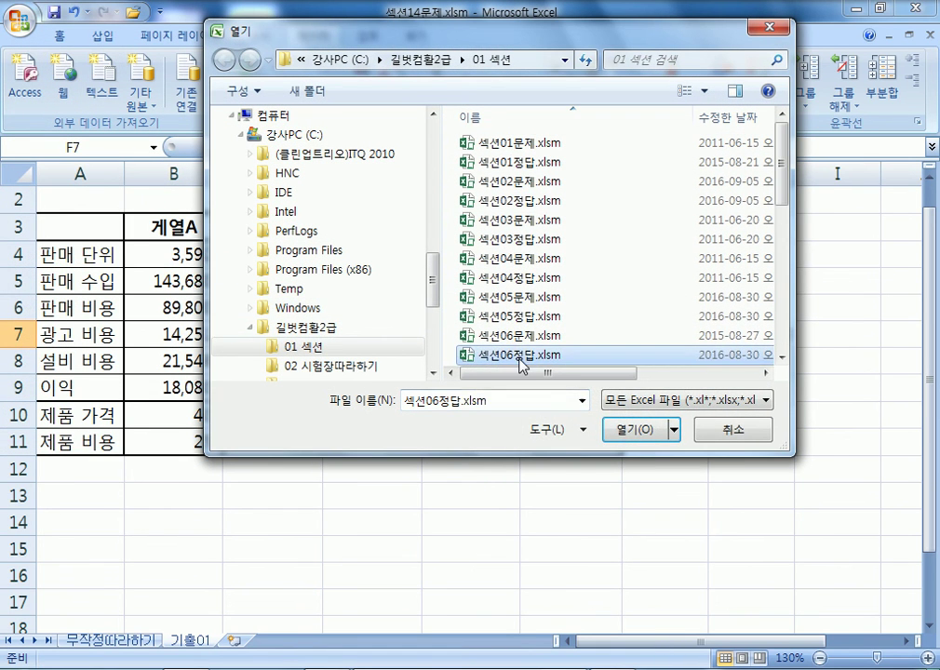
scroll(521, 359, "down", 7)
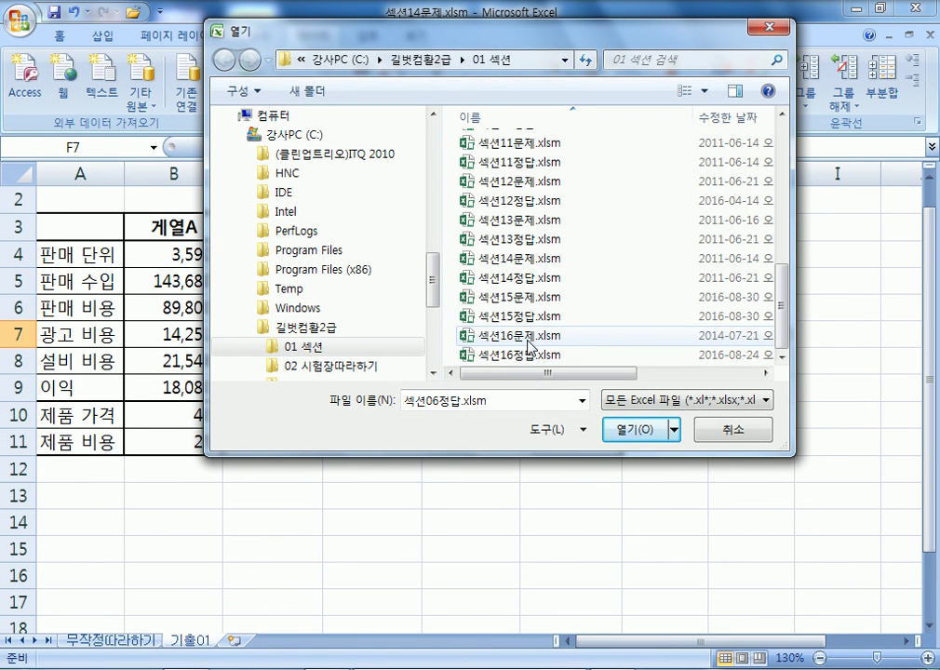
left_click(533, 300)
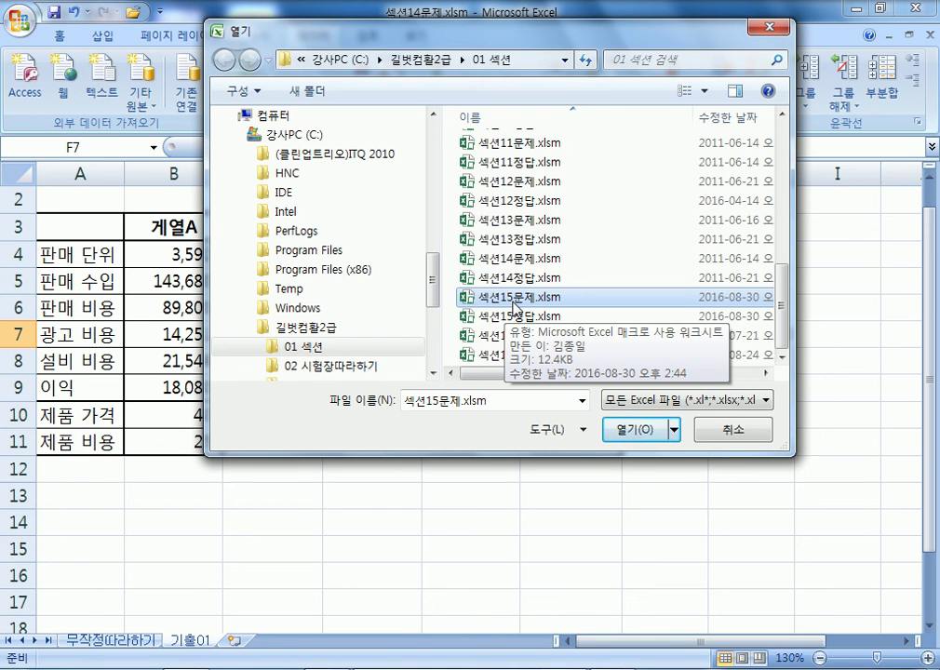
double_click(514, 297)
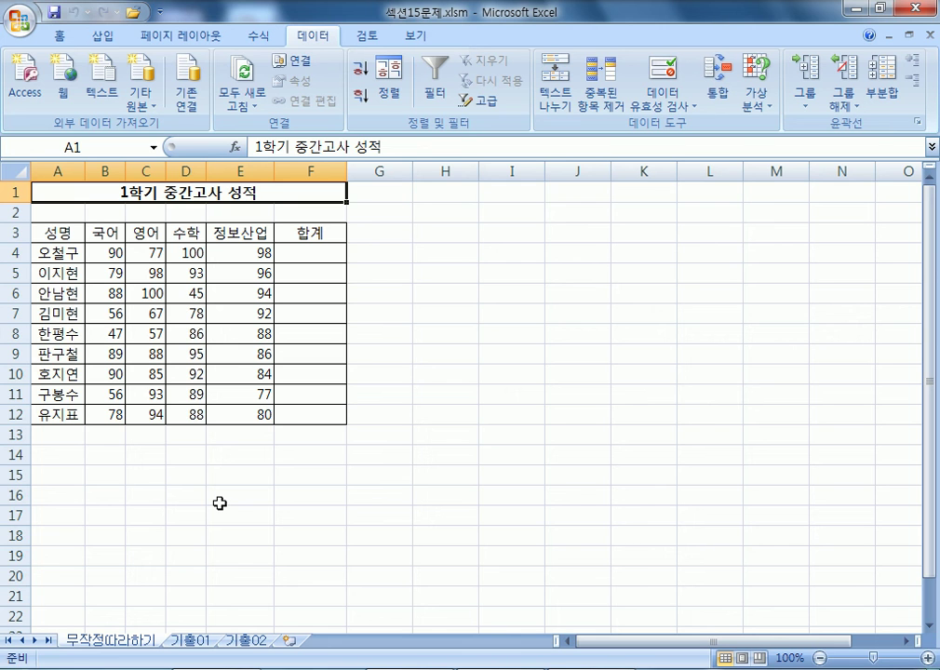
Step: Switch to the Notepad notes and add blank lines below the 주소 line to make an empty page for new notes
key("alt+Tab")
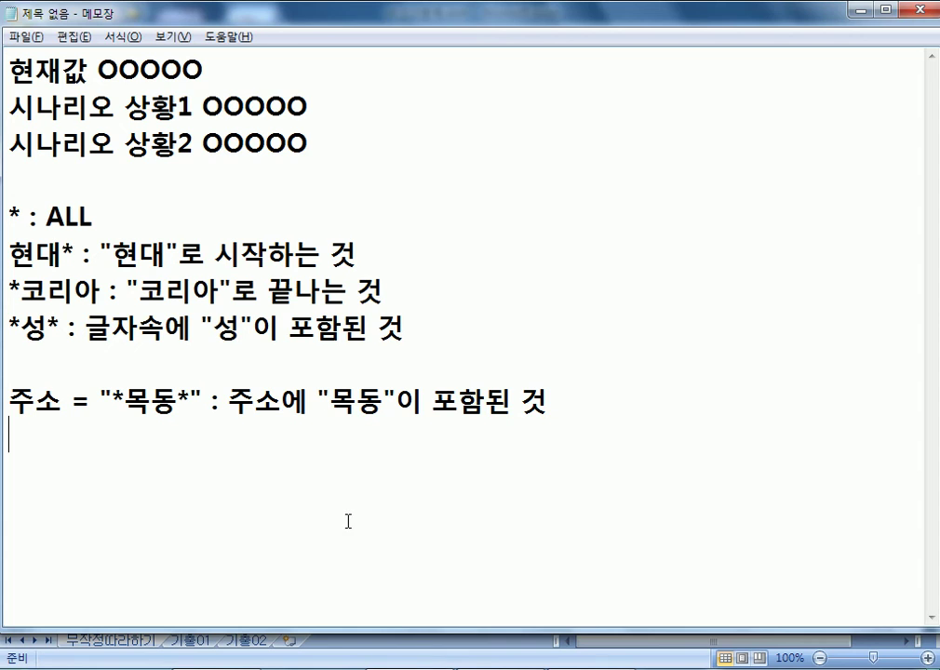
key("Return")
key("Return")
key("Return")
key("Return")
key("Return")
key("Return")
key("Return")
key("Return")
key("Return")
key("Return")
key("Return")
key("Return")
key("Return")
key("Return")
key("Return")
key("Return")
left_click(72, 112)
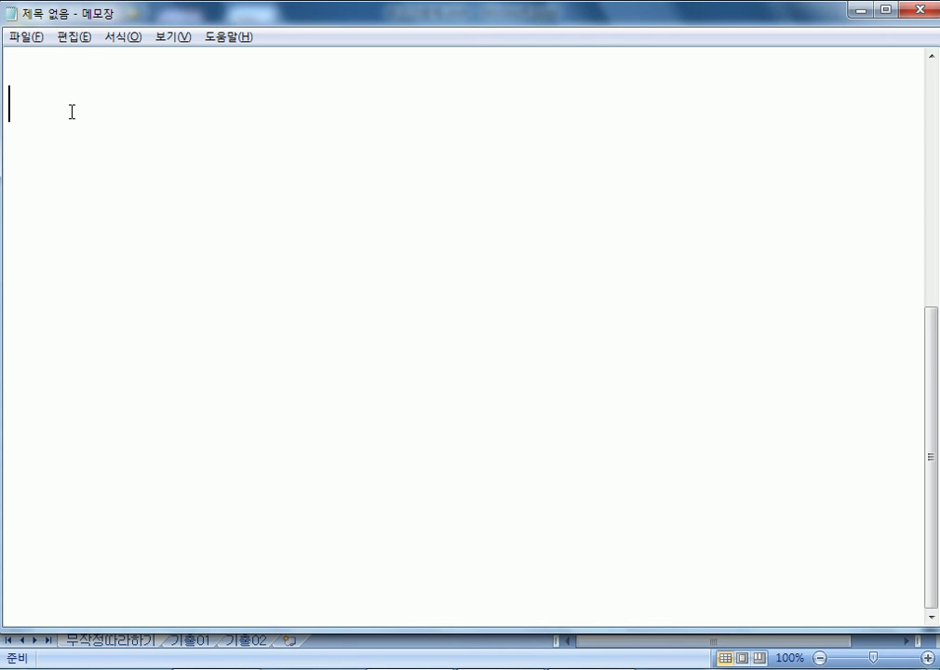
Step: Write the heading "* 학교에 등교하기 전까지" on the empty page of the notes, with a new line below it
type("학교에 ")
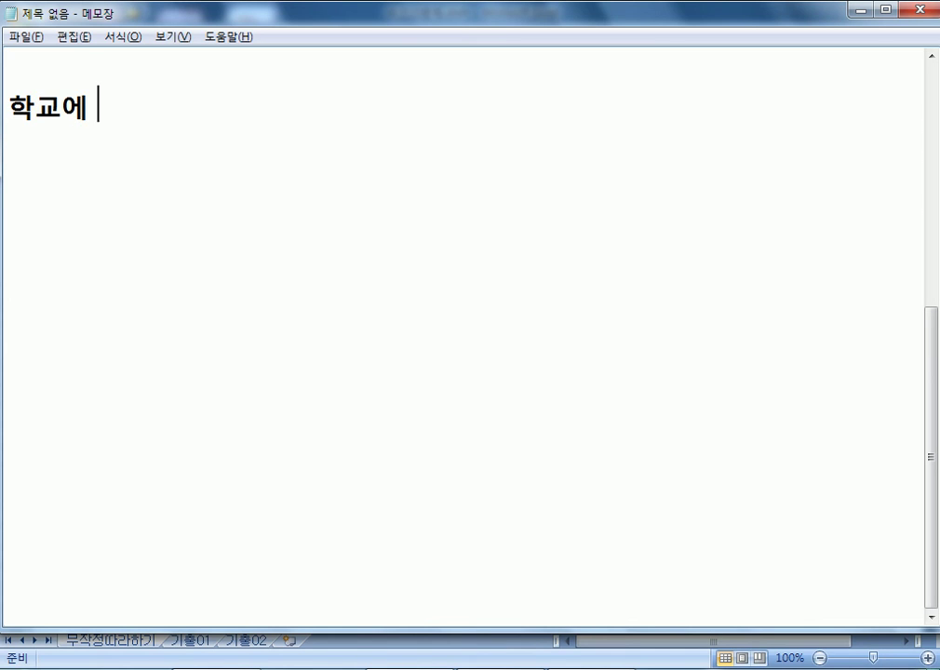
type("등교하기 전")
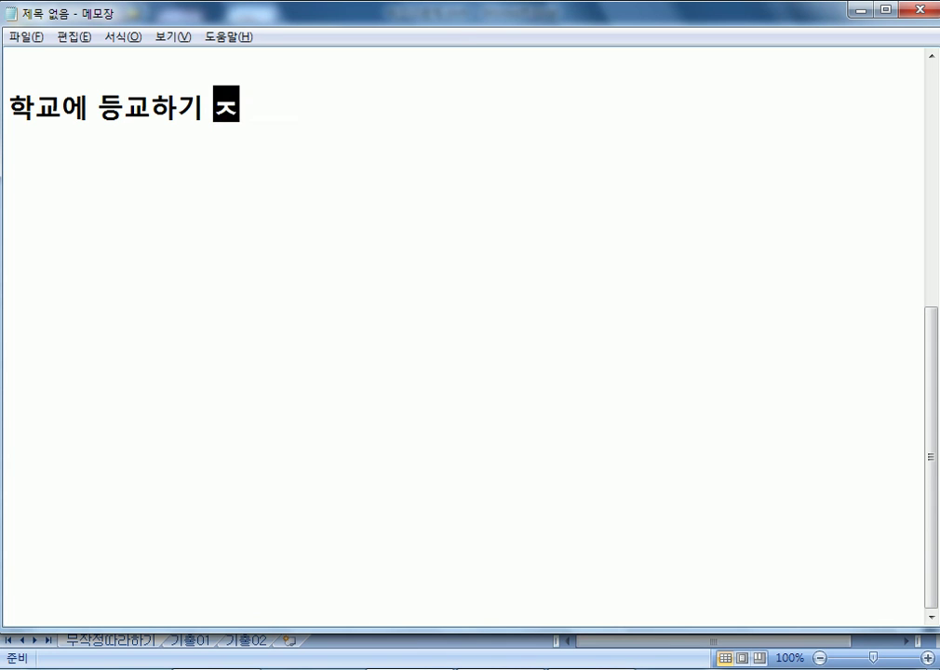
type("까지")
key("Return")
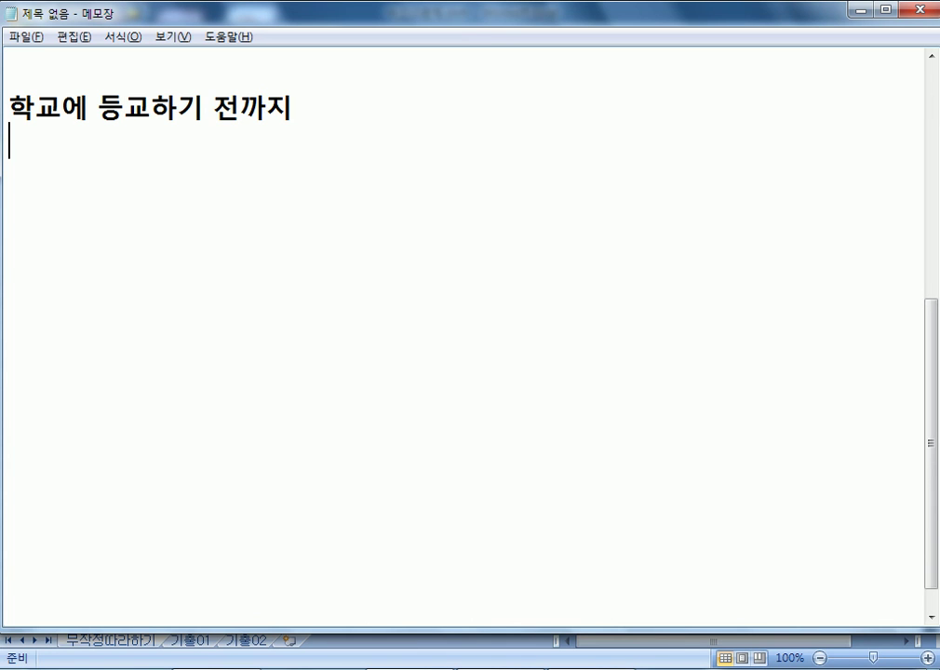
key("Up")
type("*")
key("Down")
Step: Add the lines "둥근해가 떳습니다." and "자리에서 일어납니다." under the heading
type("둥근")
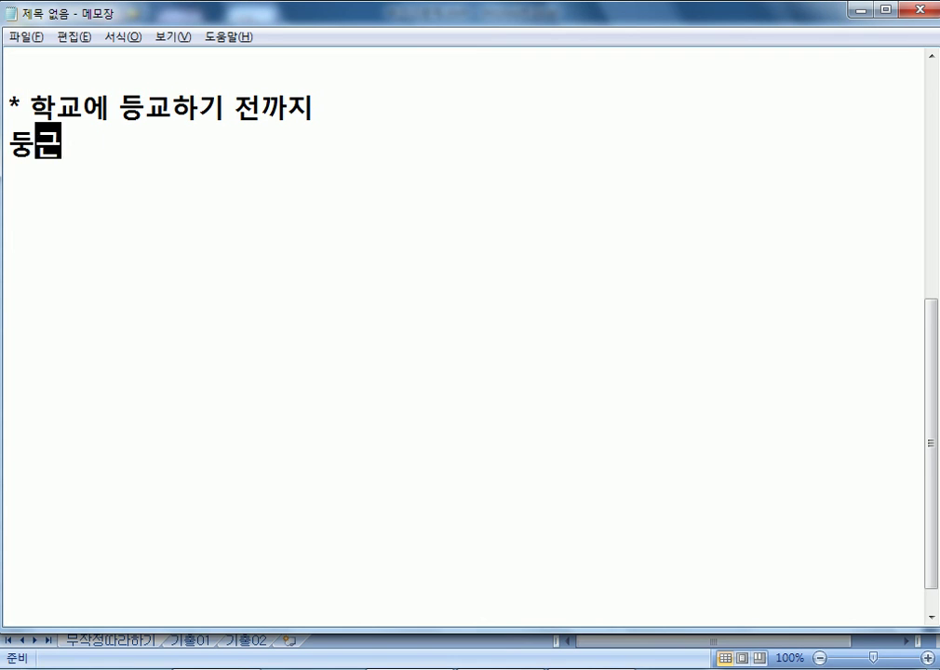
type("해가 떴")
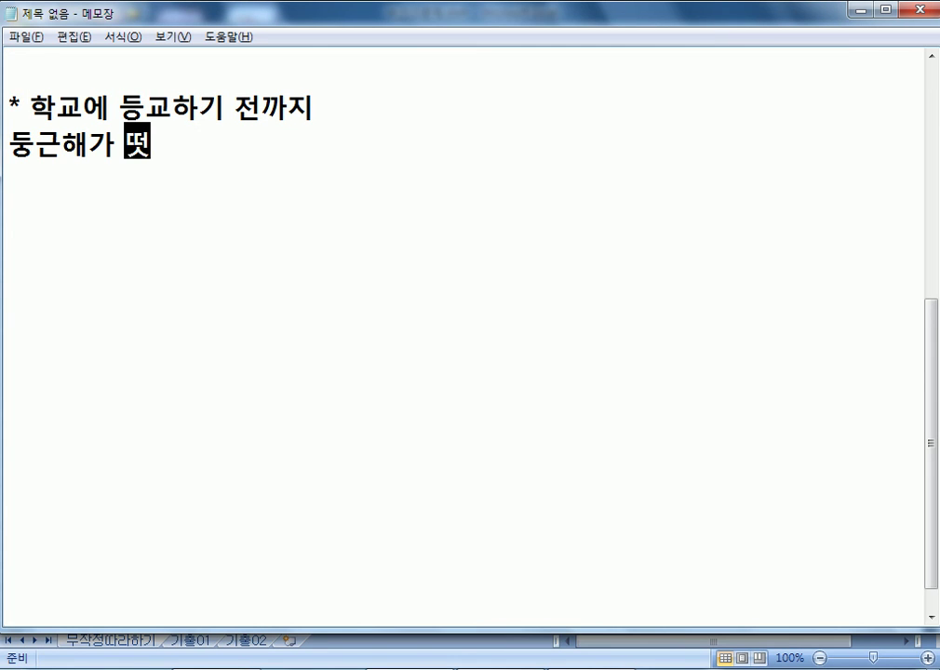
type("습니다.")
key("Return")
type("자리에서 일어")
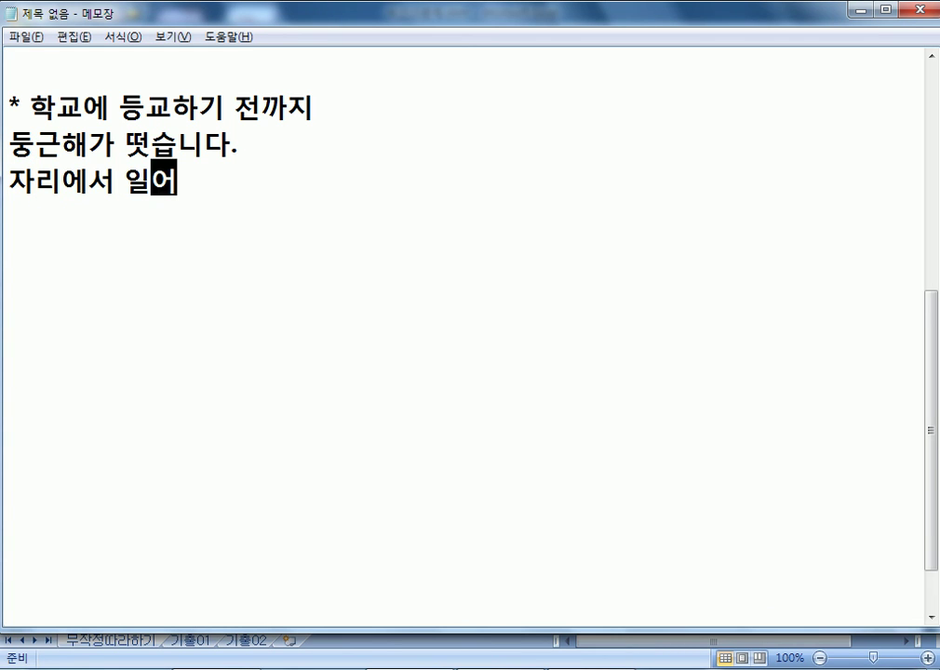
type("납니다.")
key("Return")
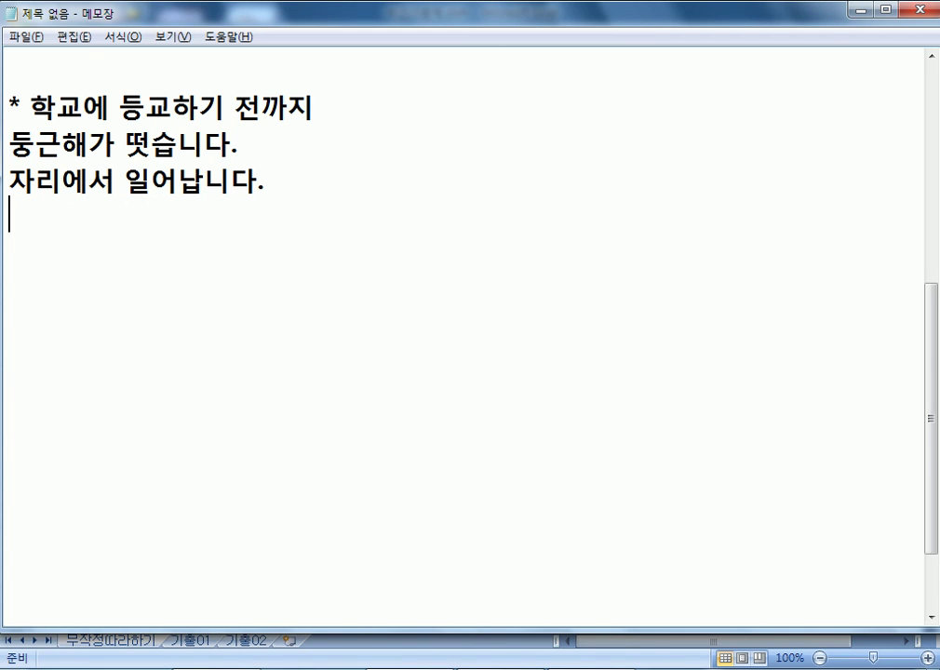
Step: Continue the morning routine list with the lines "밥을 먹고", "양치하고" and "세수하고"
type("밥을 ")
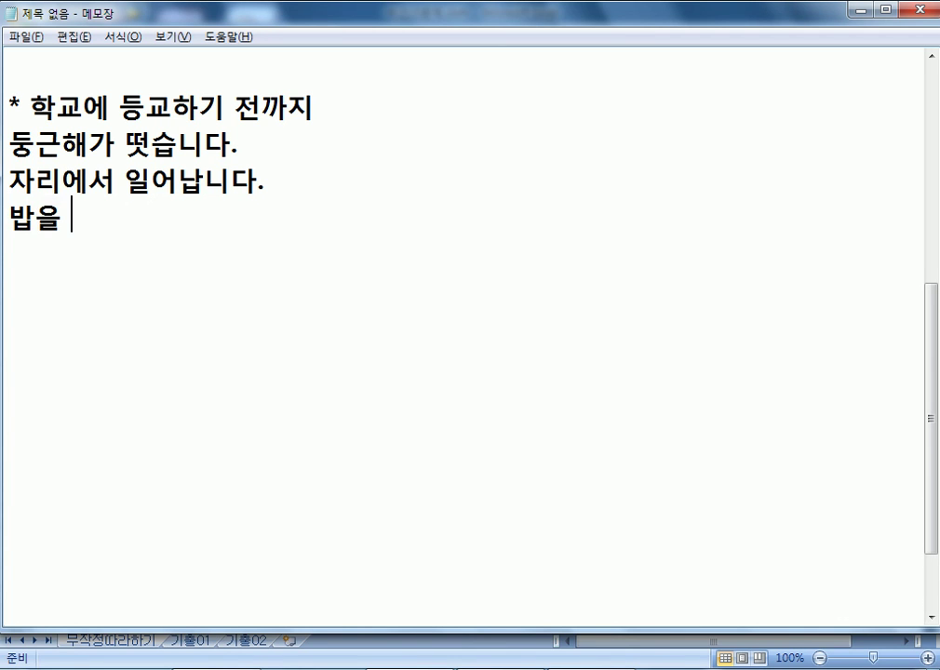
type("먹고")
key("Return")
type("양치하고")
key("Return")
type("세")
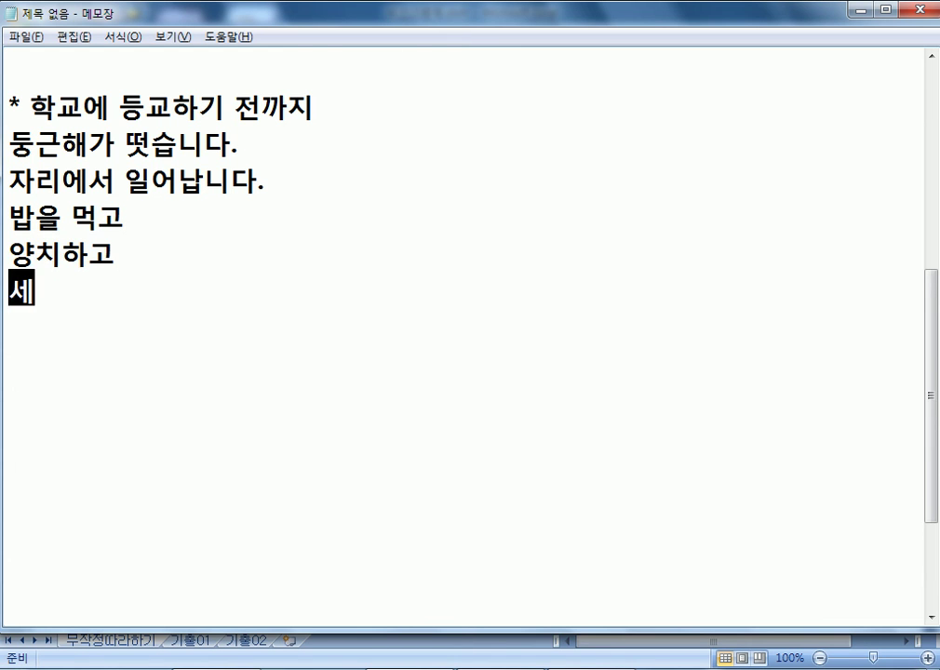
type("수하고")
key("Return")
Step: Add the line "옷을 갈아입고" below "세수하고", correcting any mistyped characters
type("옷을 ㄱ")
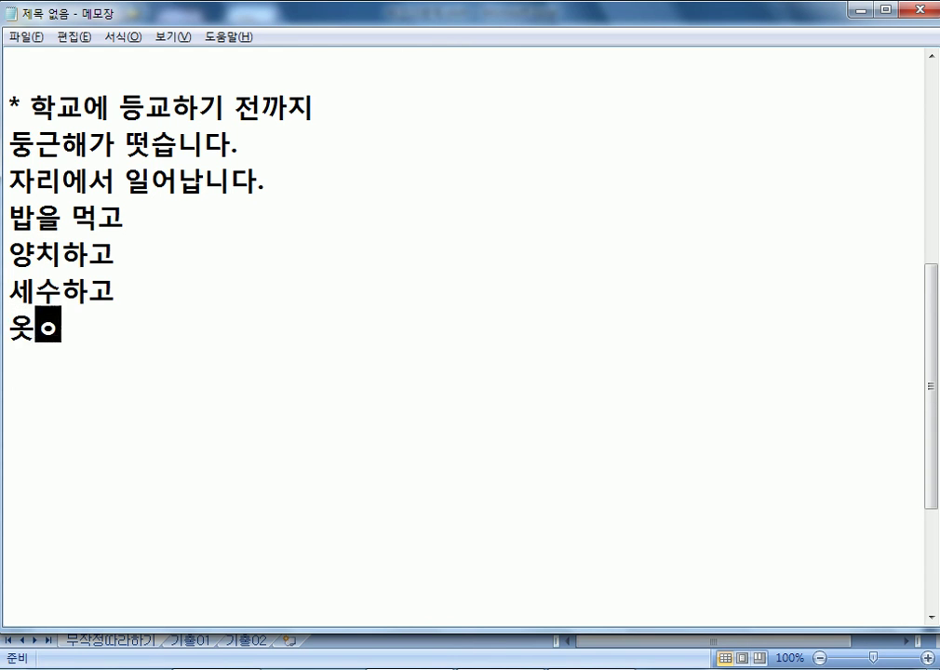
type("ㅏㅂ")
key("BackSpace")
type("₩ㄹ")
key("BackSpace")
key("BackSpace")
key("BackSpace")
type("갈아입고")
key("Return")
Step: Finish the routine list with the lines "가방들고" and "집을 나선다.", followed by a blank line
type("가방")
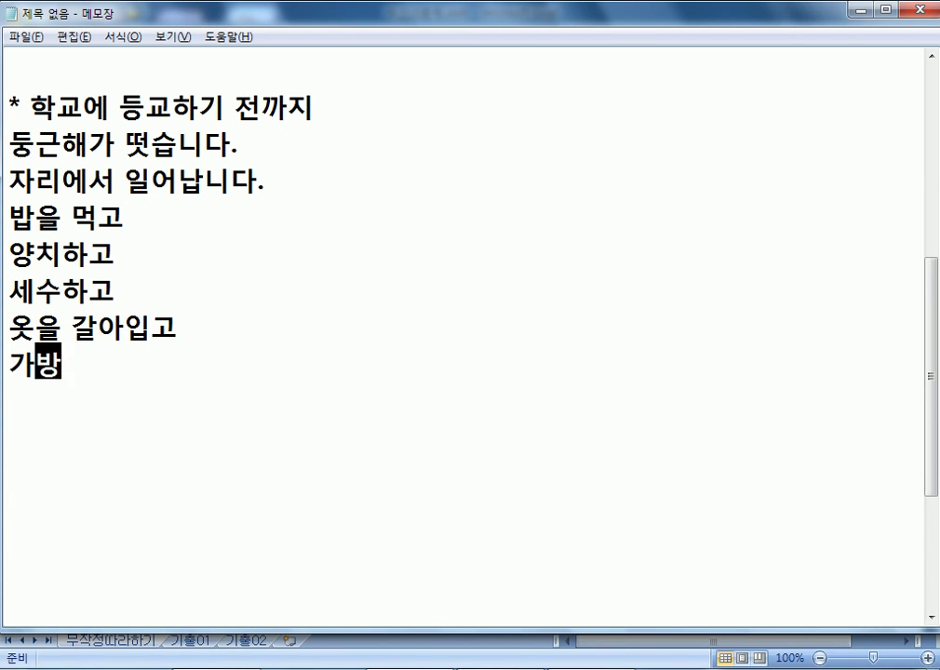
type("를고")
key("Return")
type("집으")
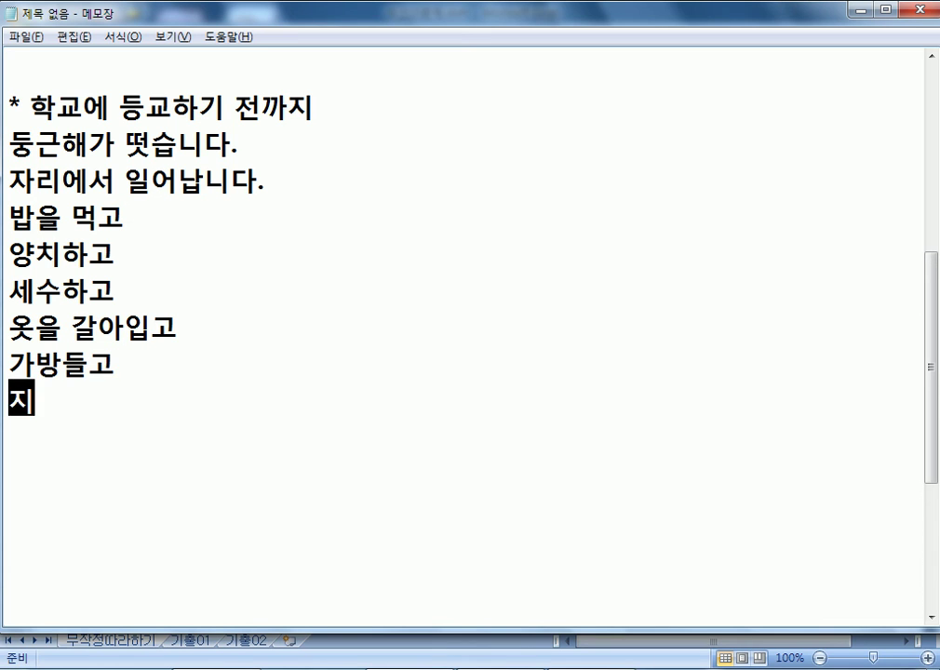
type("ㄹ 나선다.")
key("Return")
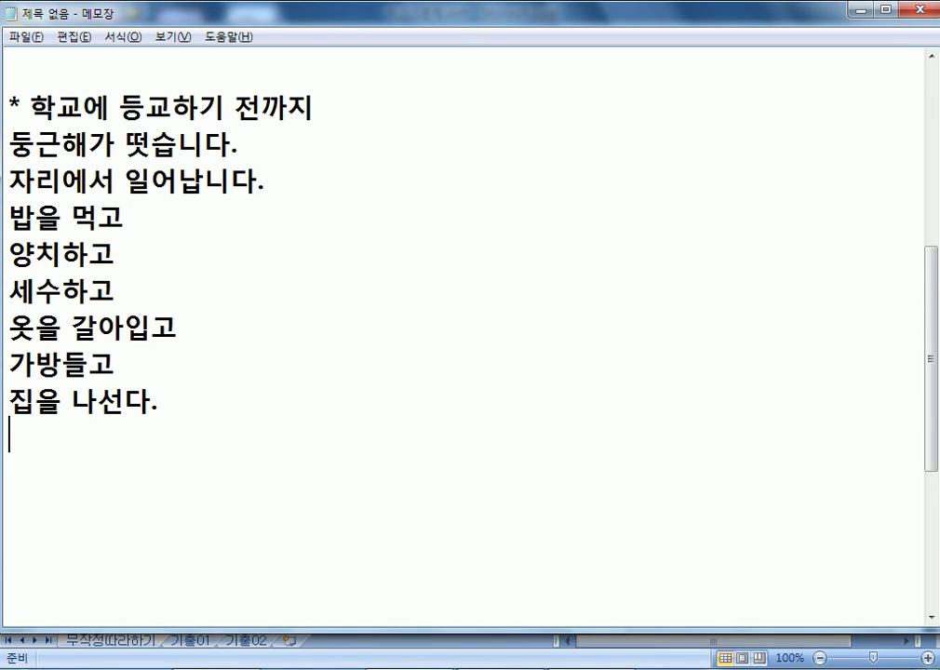
key("Return")
Step: Highlight the whole routine list from "둥근해가 떳습니다." to "집을 나선다." to point it out, clearing the selection each time
left_click_drag(9, 144, 11, 464)
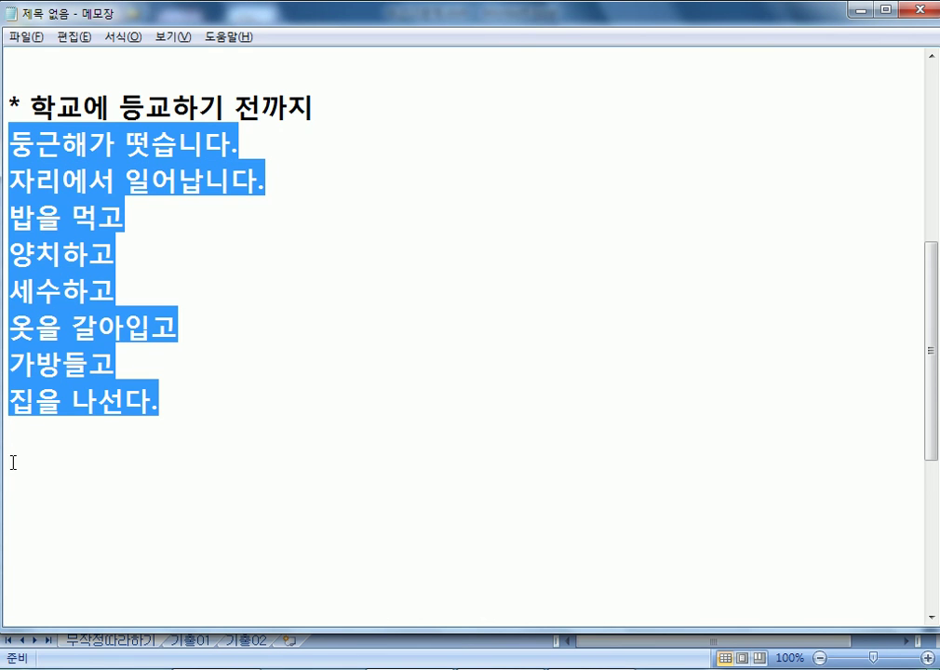
left_click(28, 444)
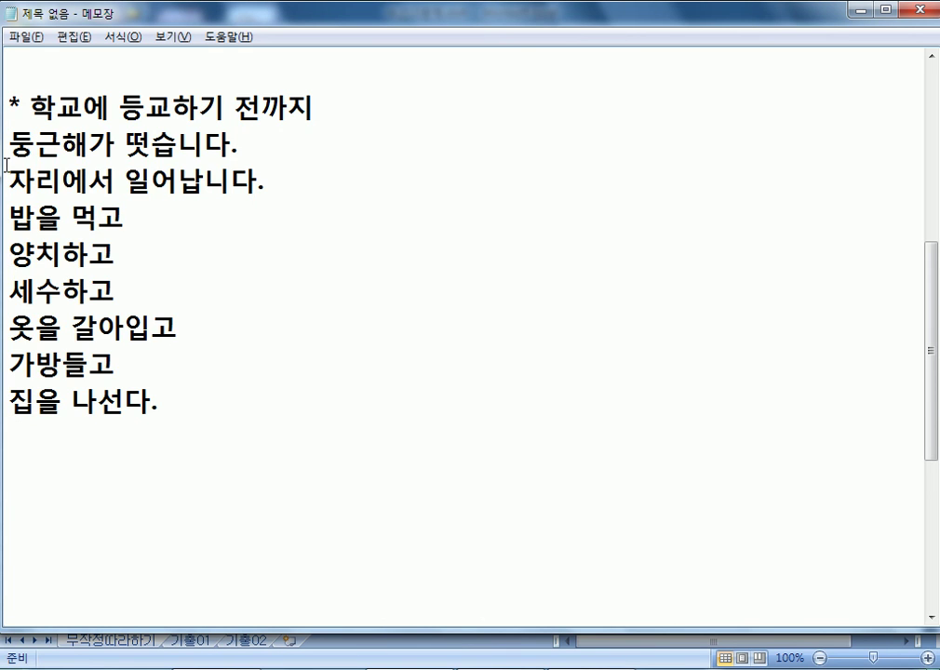
left_click_drag(8, 142, 9, 437)
left_click(40, 456)
Step: Switch to the Excel workbook 섹션15문제.xlsm and examine the 무작정따라하기 score table's title and its first 합계 cell F4
key("alt+Tab")
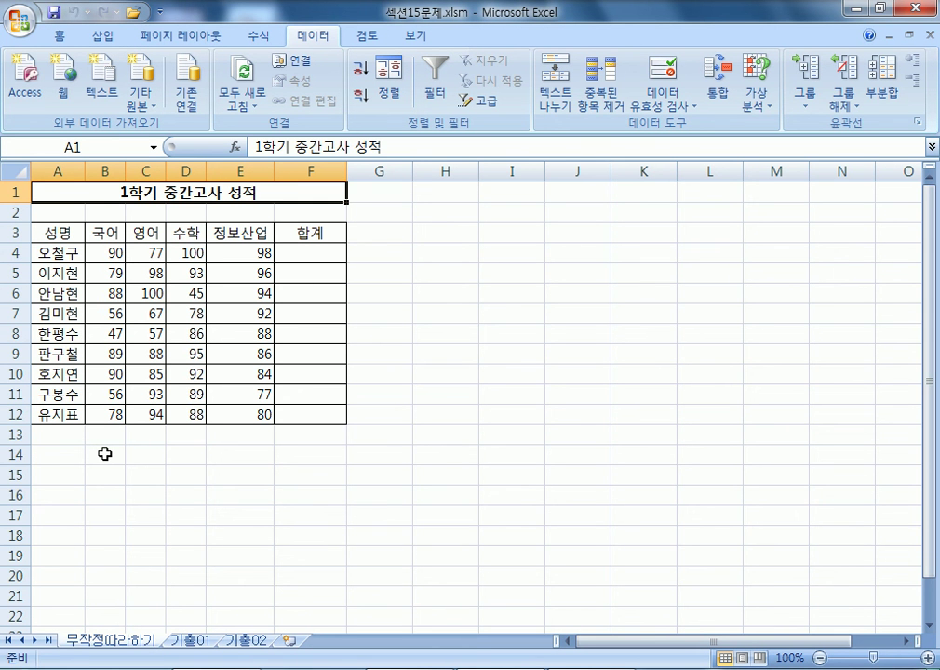
left_click(319, 254)
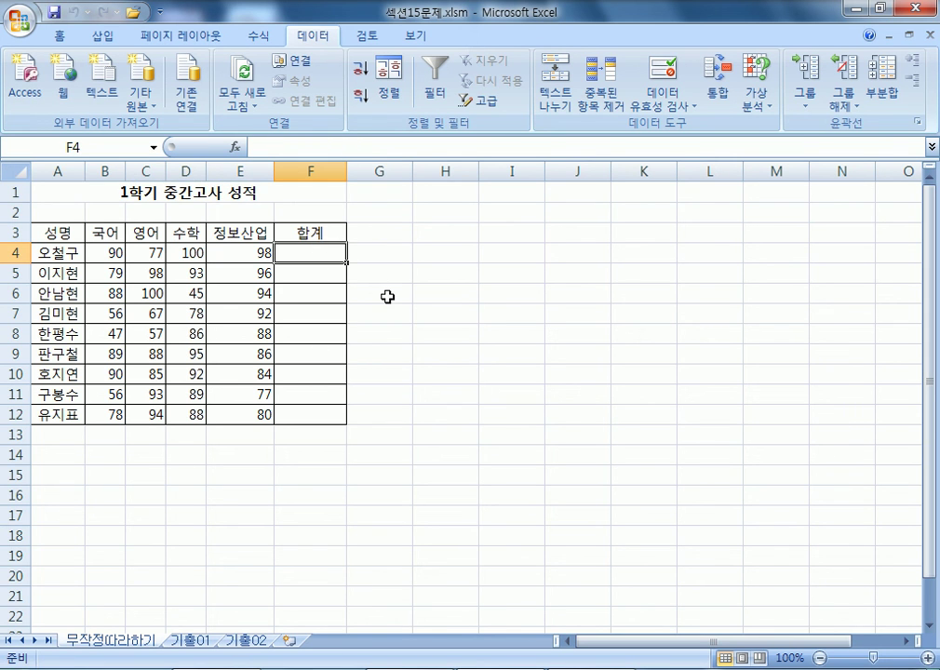
left_click(118, 192)
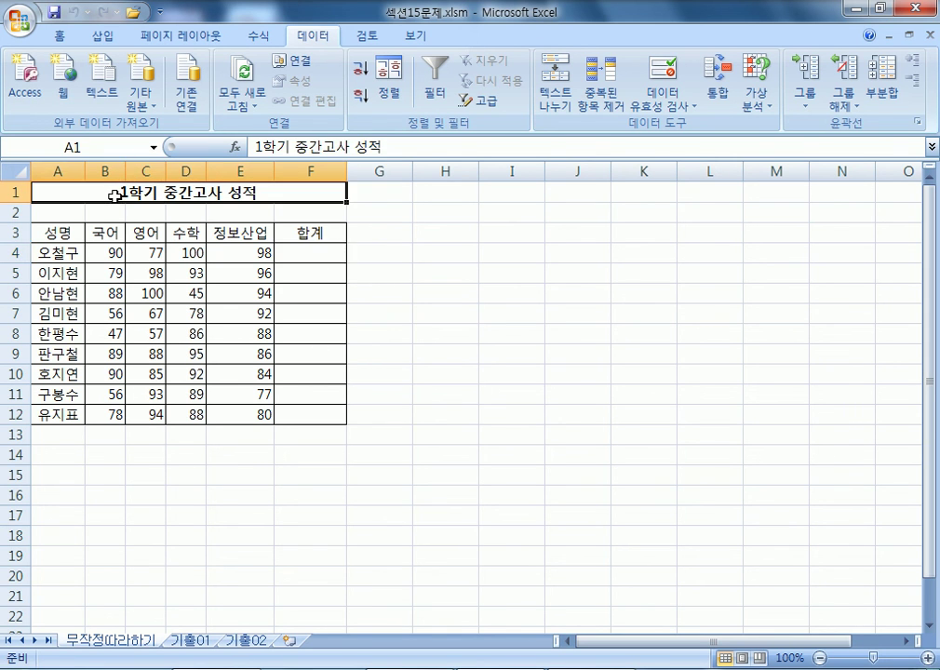
left_click(312, 255)
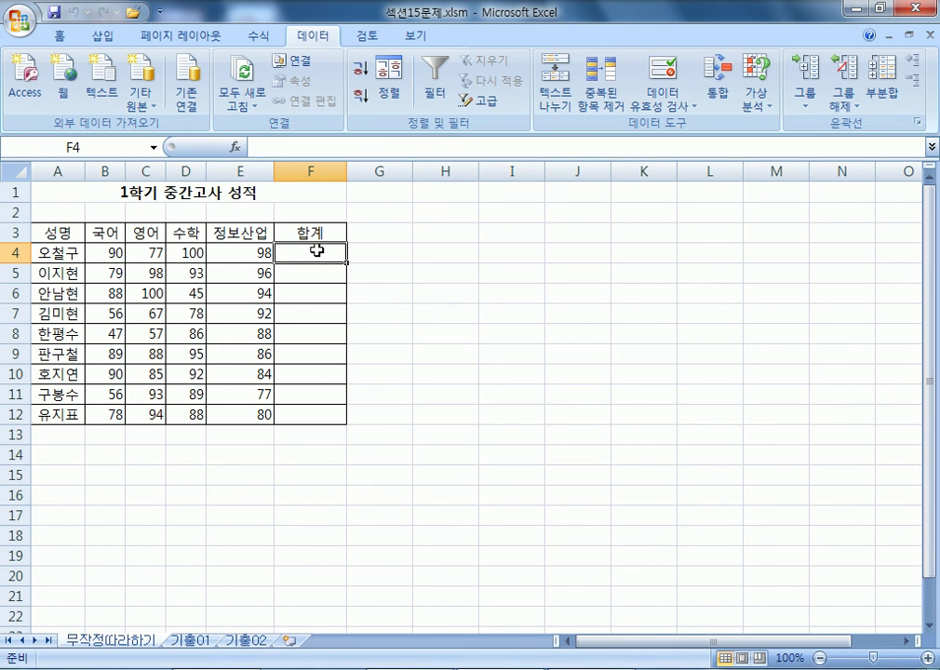
left_click(624, 290)
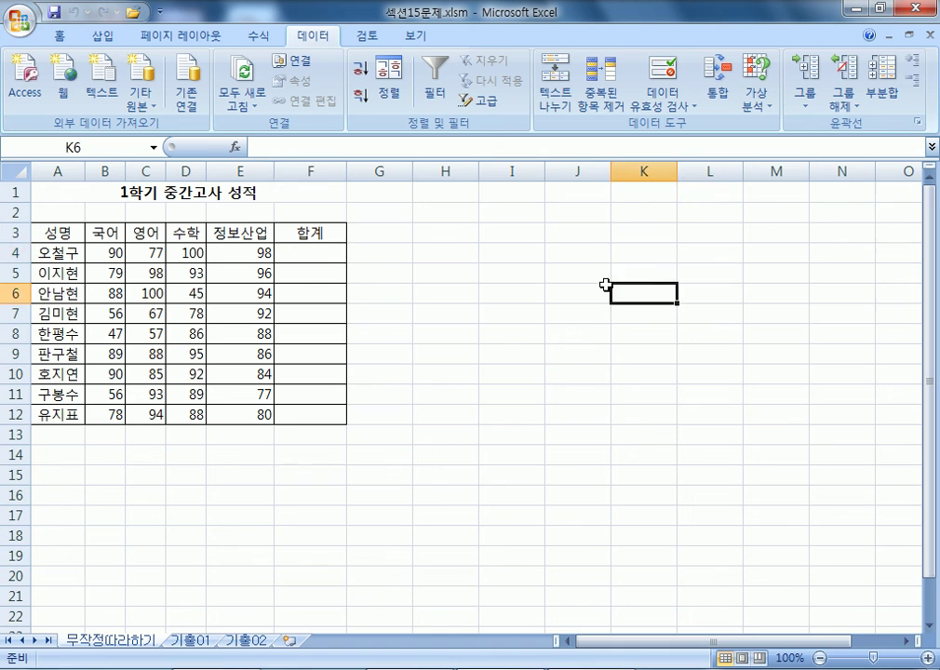
left_click(308, 249)
left_click(593, 294)
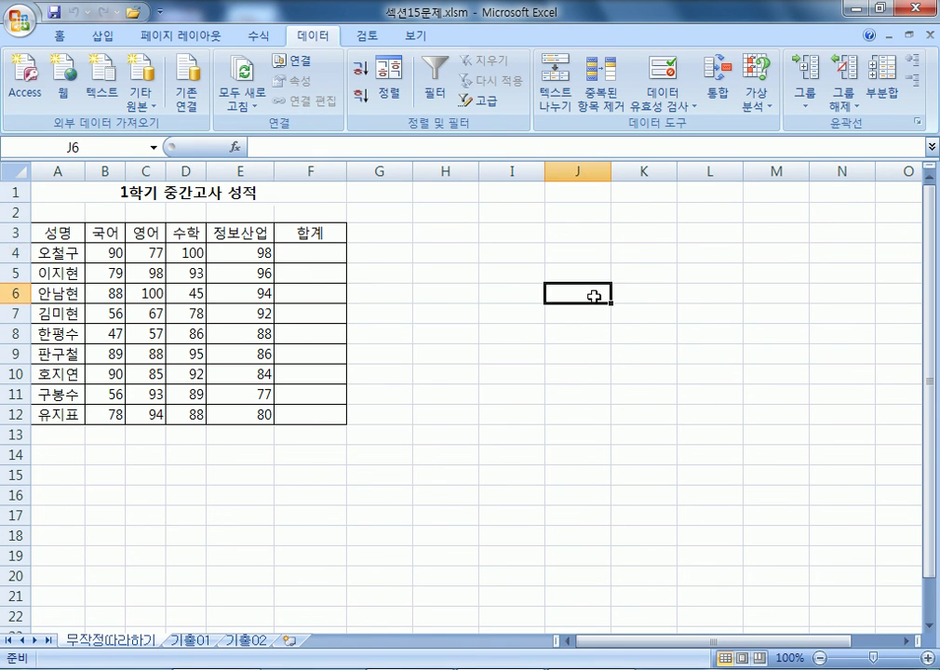
left_click(310, 251)
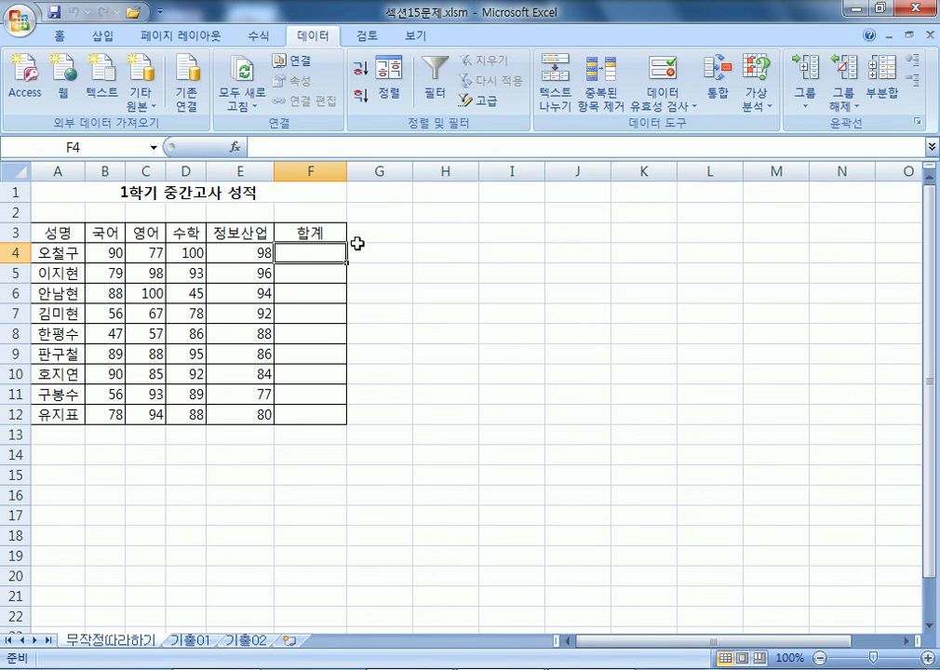
left_click_drag(349, 263, 328, 260)
left_click(166, 189)
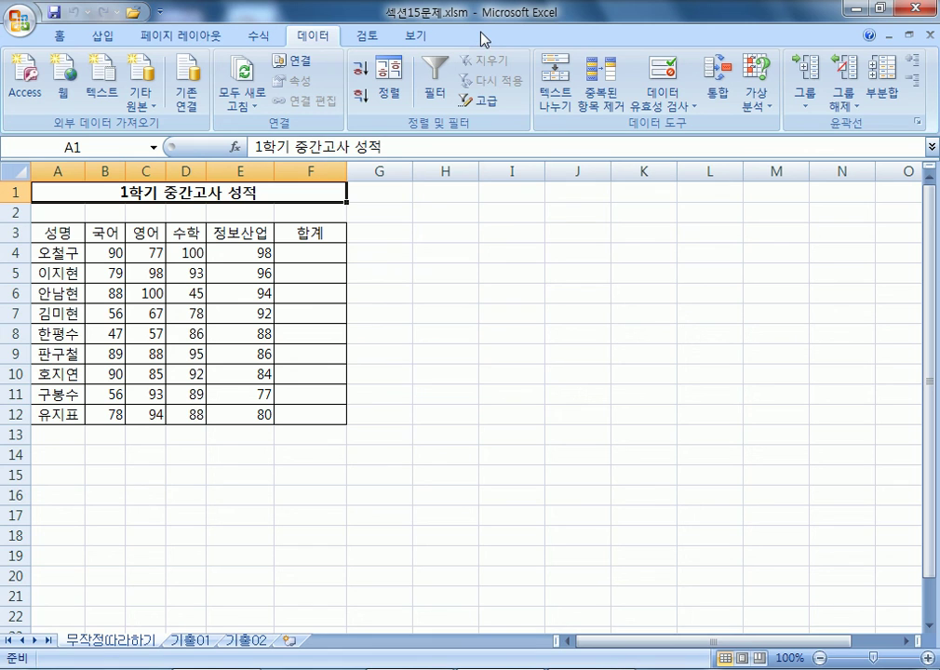
Step: Enable the 리본 메뉴에 개발 도구 탭 표시 option in the Excel options
left_click(15, 22)
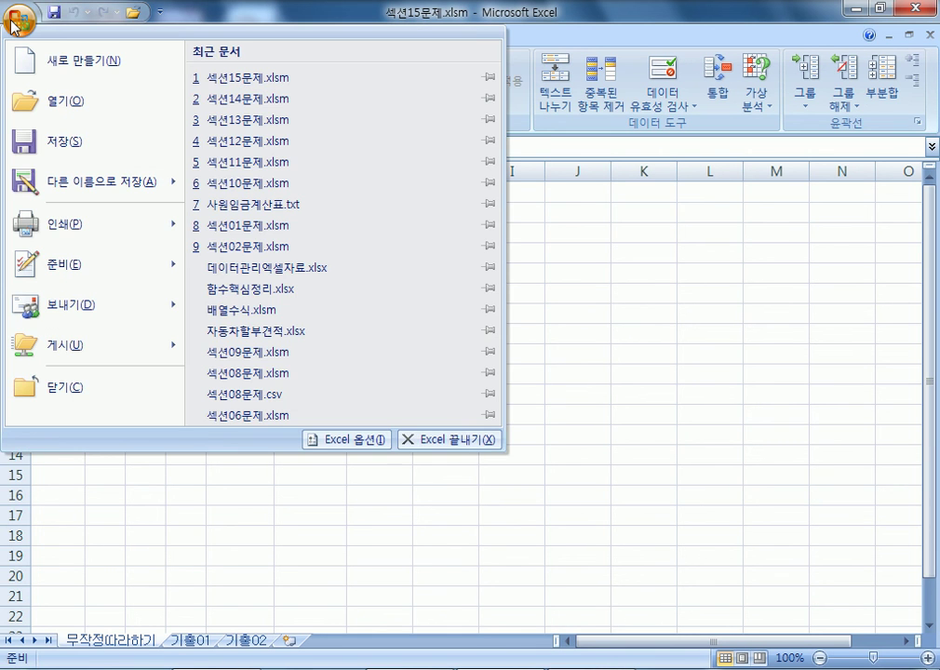
left_click(346, 439)
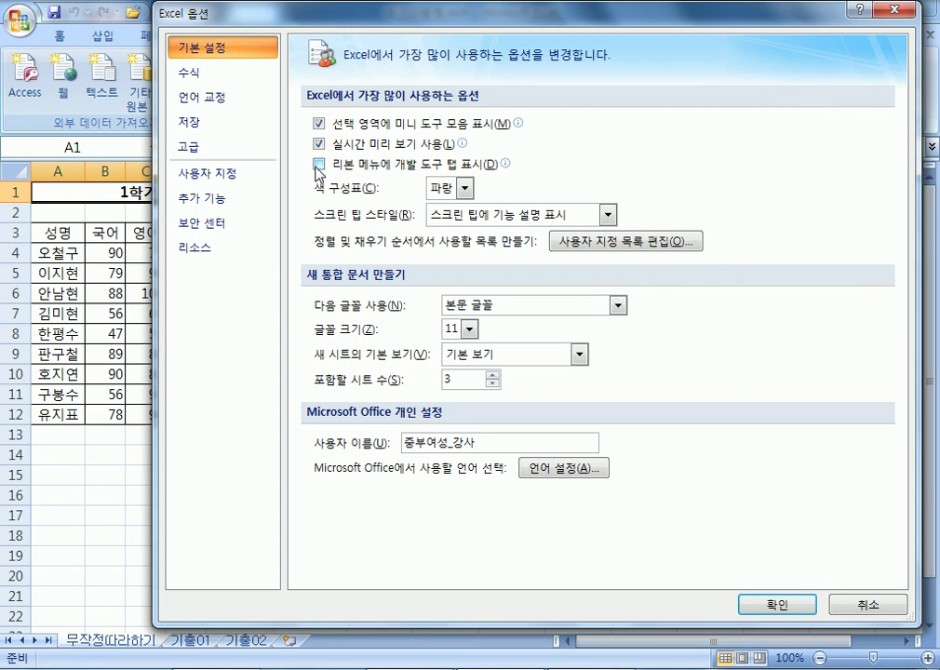
left_click(319, 165)
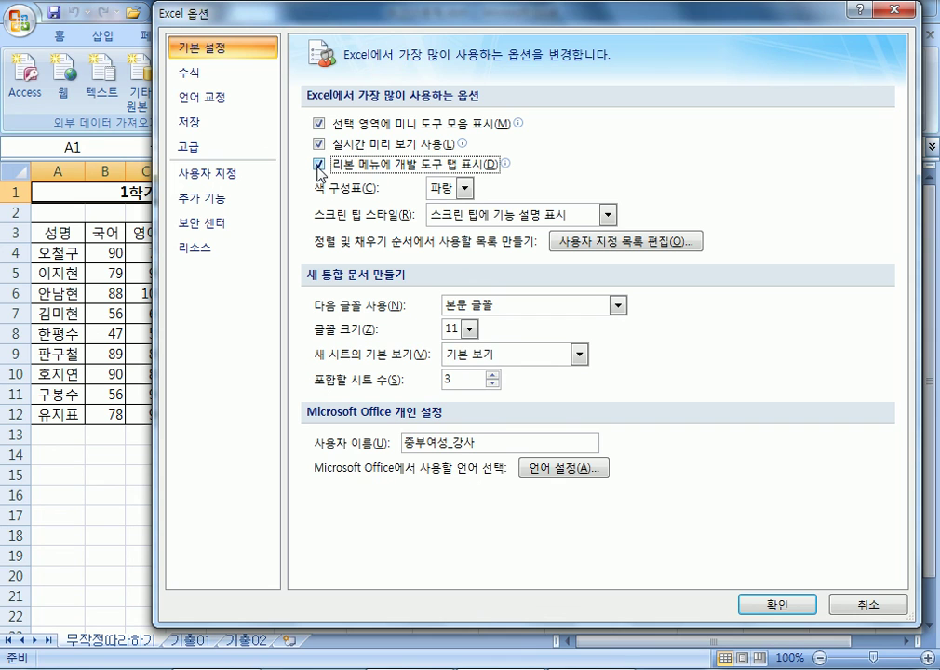
left_click(770, 605)
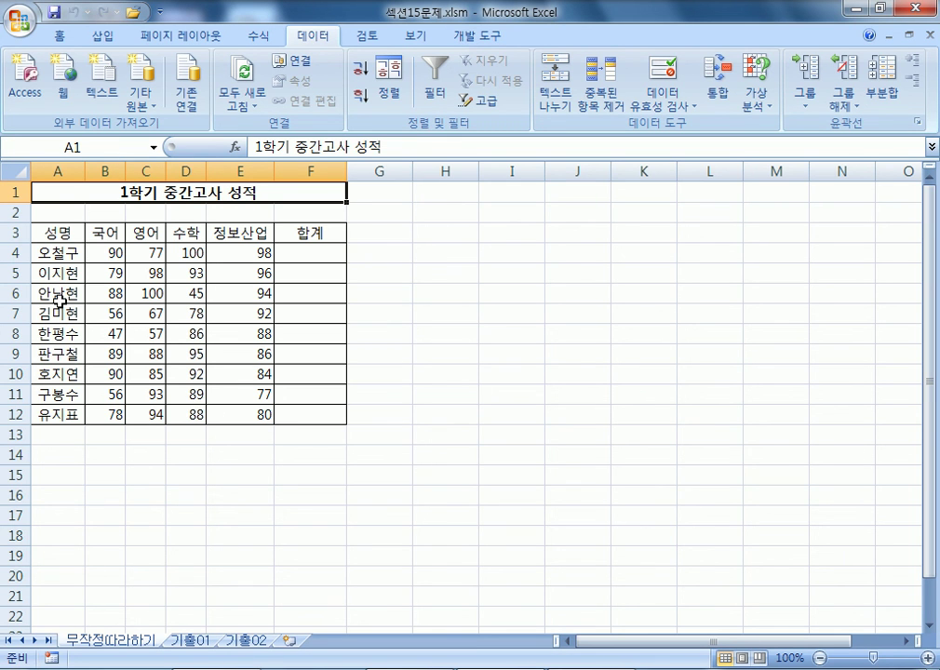
Step: Review the 개발 도구 tab display option in the Excel options once more, leaving it enabled
left_click(19, 22)
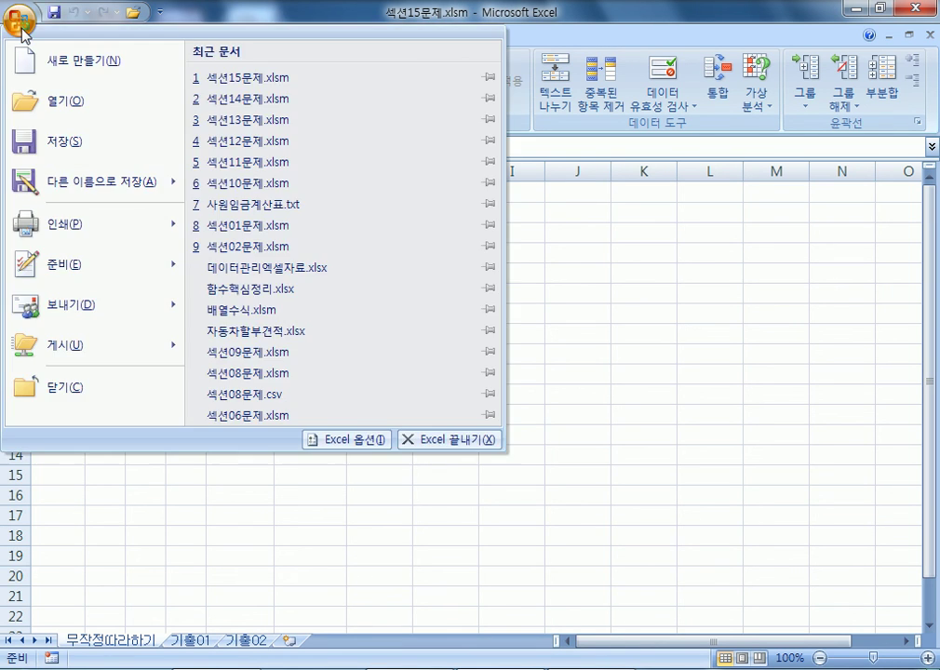
left_click(352, 439)
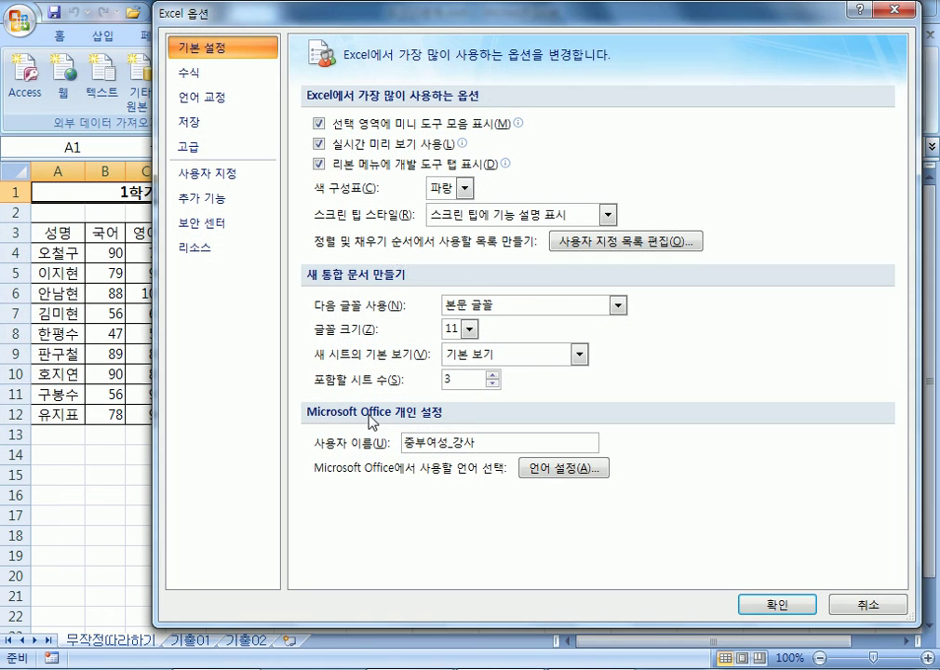
left_click(320, 164)
left_click(320, 164)
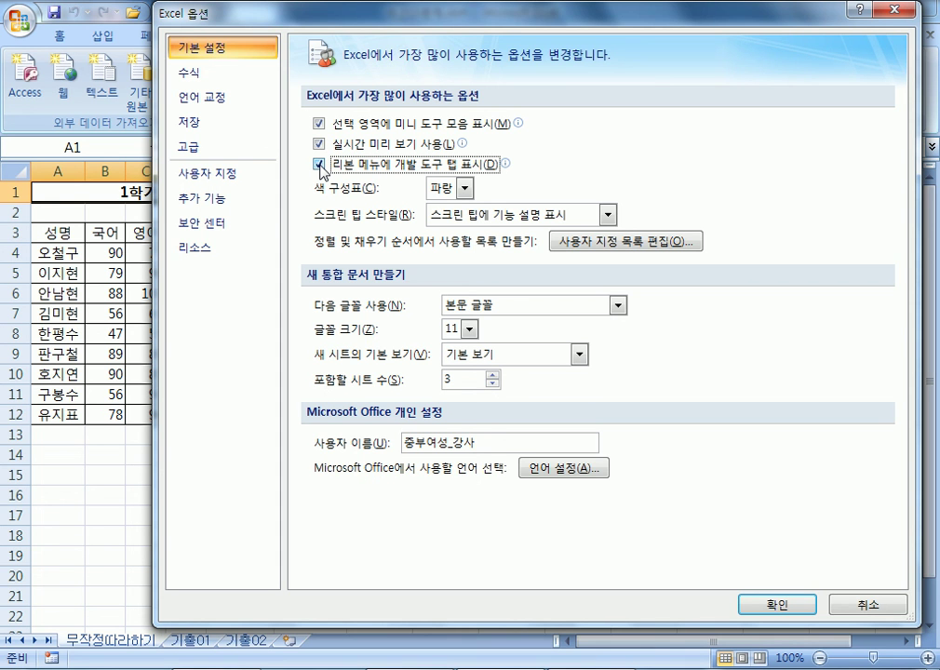
left_click(778, 604)
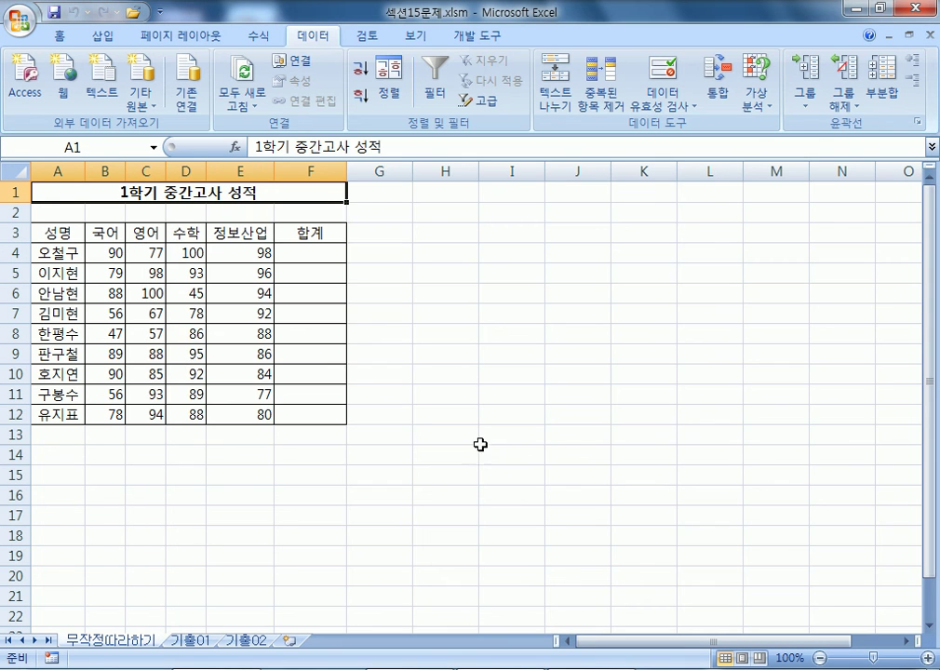
Step: Start Microsoft Excel 2010 and open the ribbon customization settings in the Excel options
key("super")
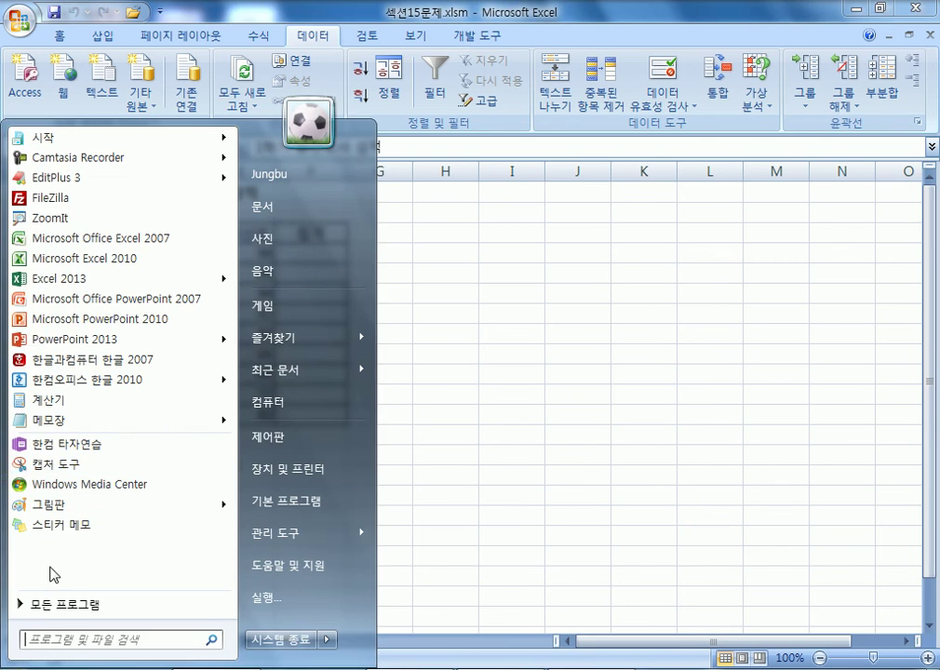
left_click(84, 259)
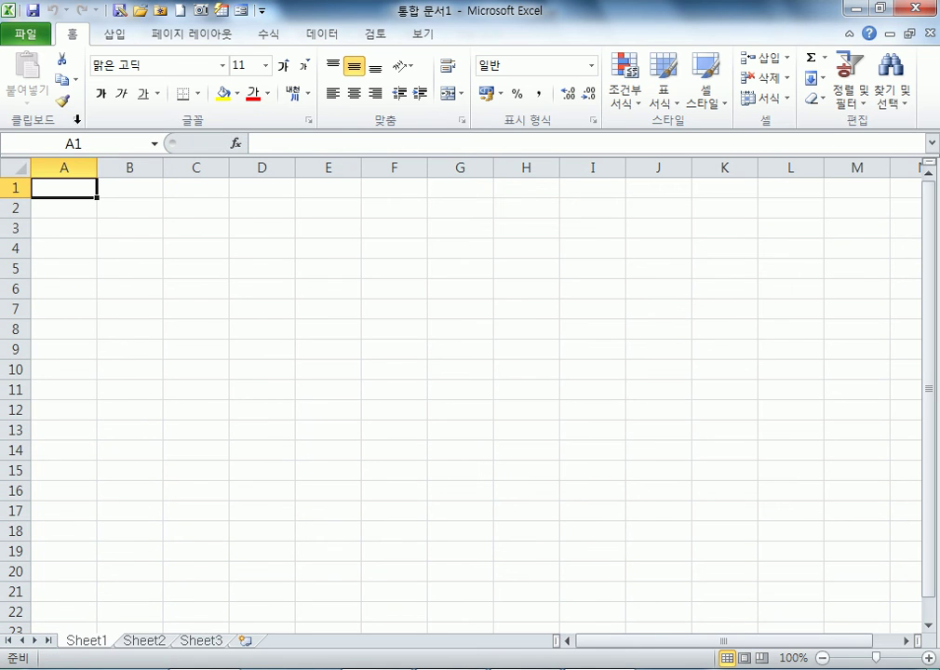
left_click(28, 39)
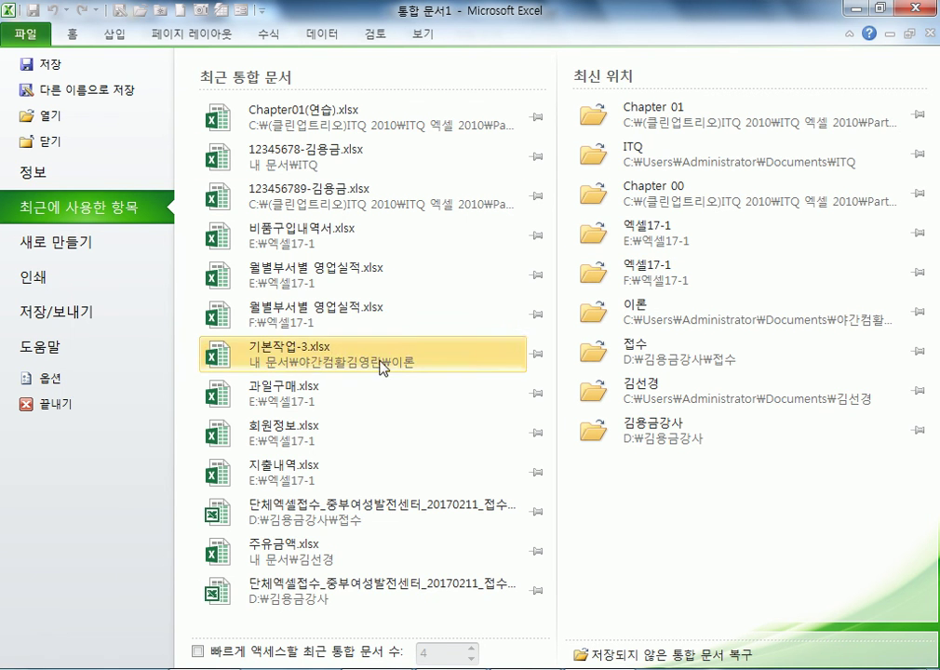
left_click(63, 387)
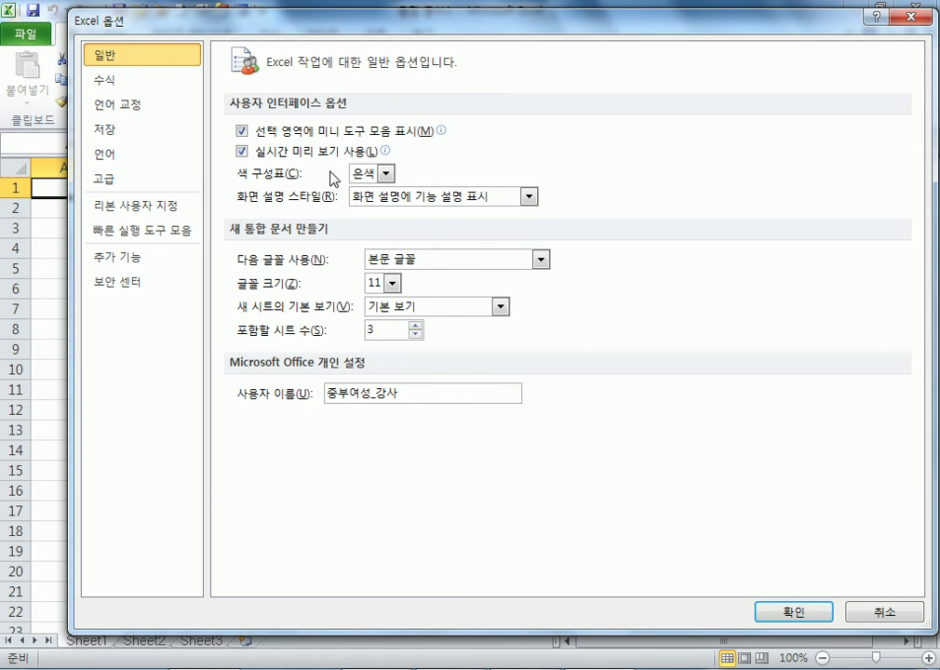
left_click_drag(391, 22, 469, 21)
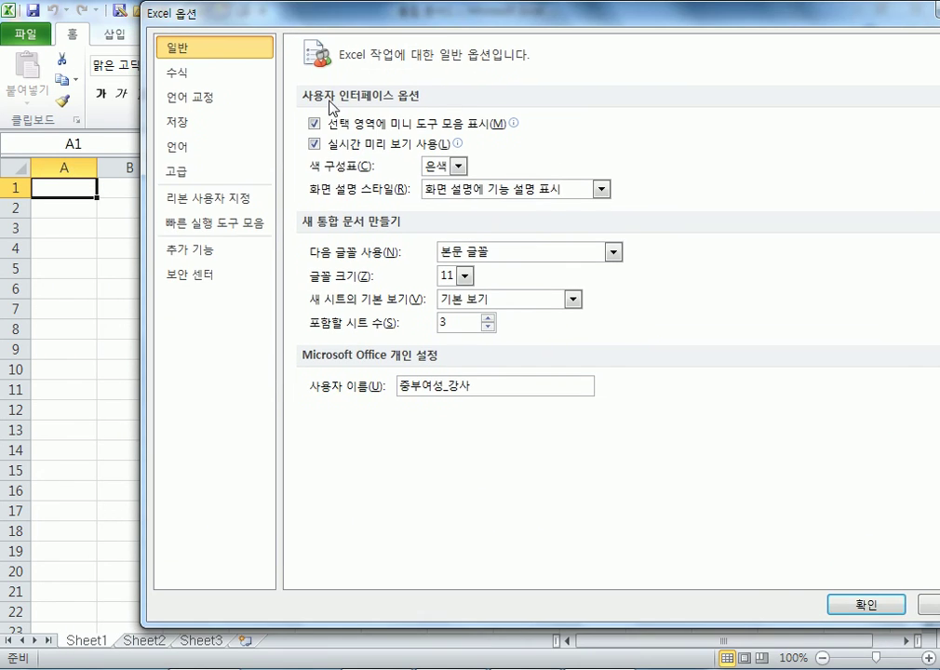
left_click(185, 175)
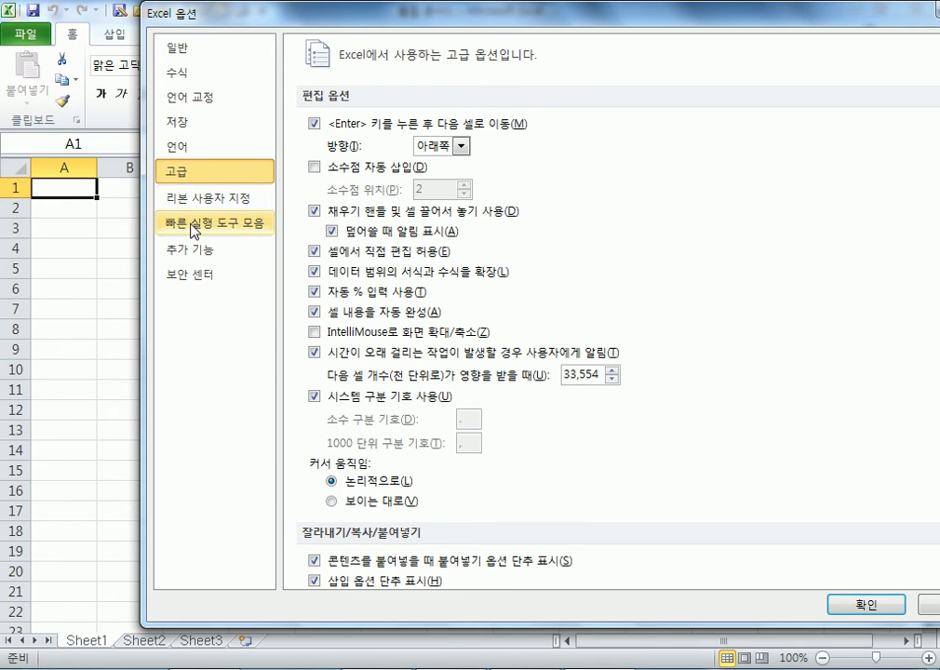
left_click(189, 202)
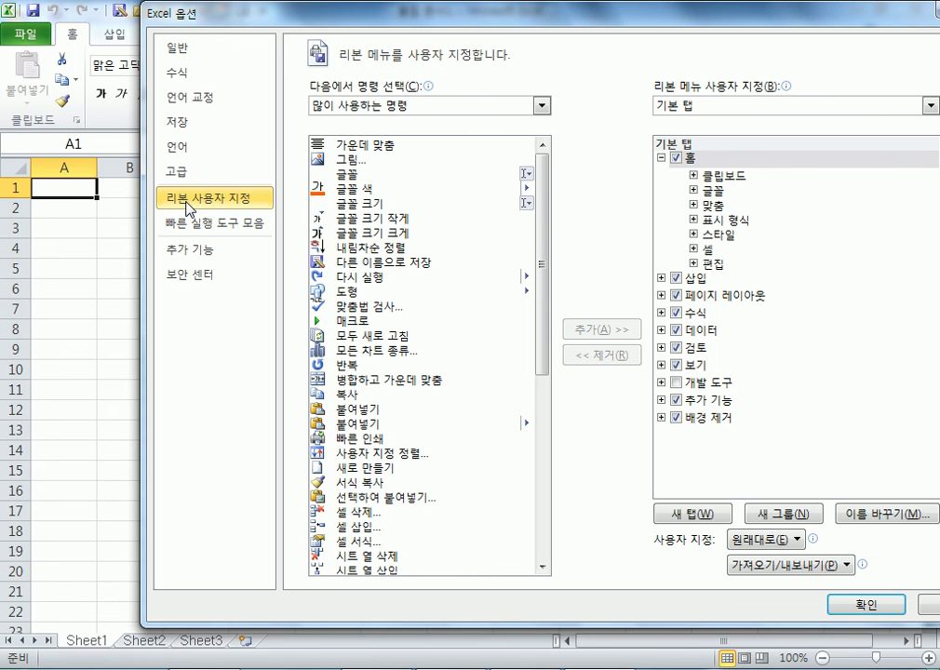
Step: Enable the 개발 도구 main tab in the ribbon customization, apply the options and display that tab's commands
left_click_drag(314, 16, 270, 158)
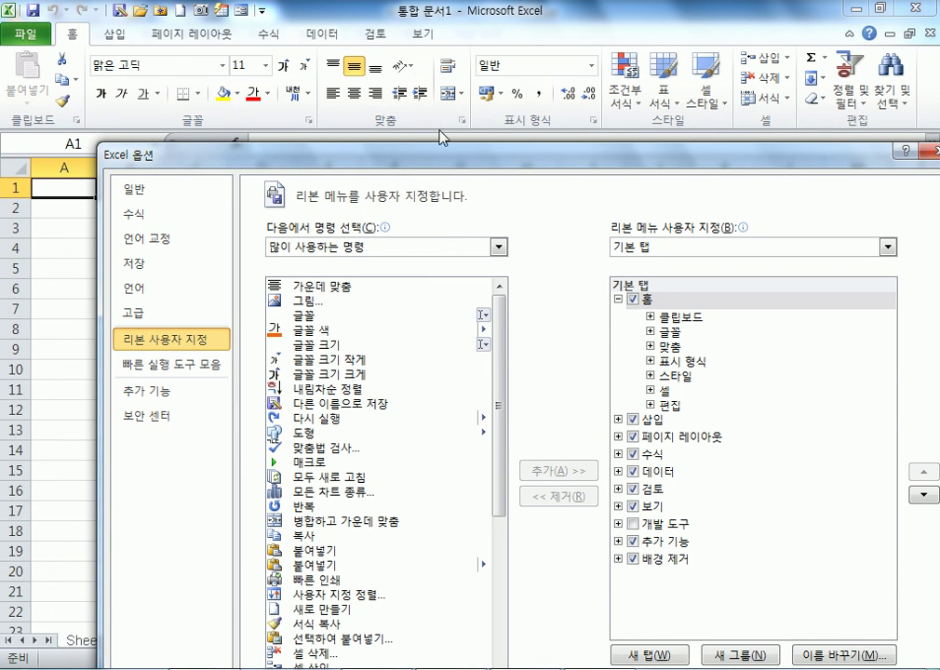
left_click_drag(447, 159, 455, 19)
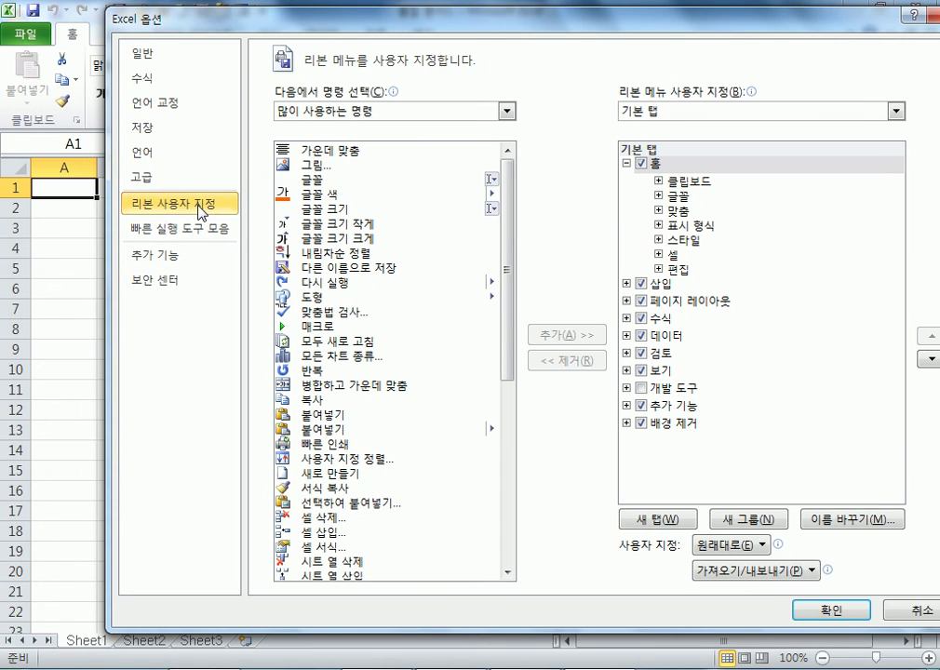
left_click(642, 388)
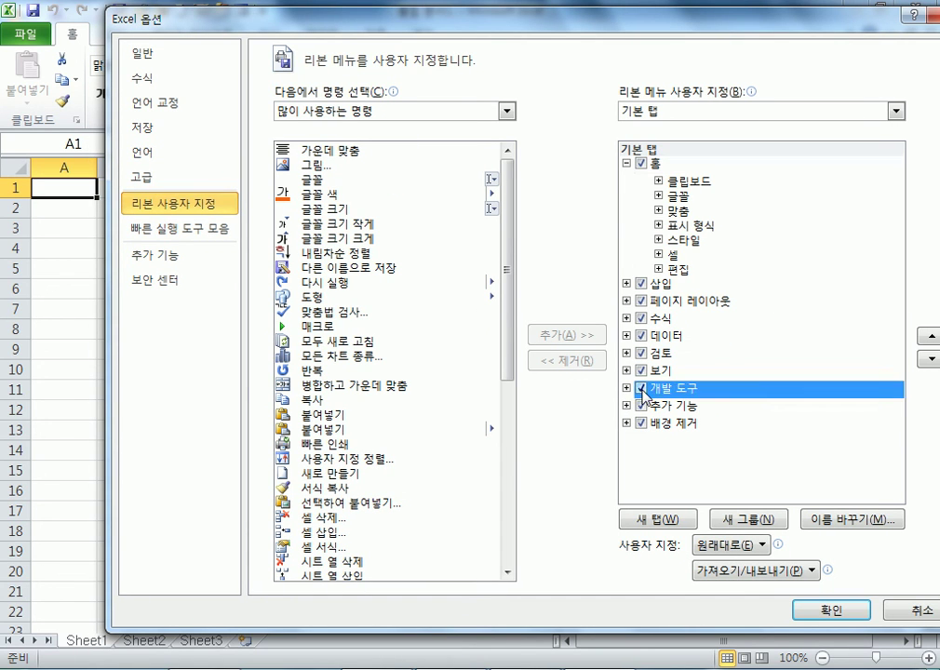
left_click(642, 389)
left_click(641, 389)
left_click_drag(494, 19, 473, 27)
left_click(798, 599)
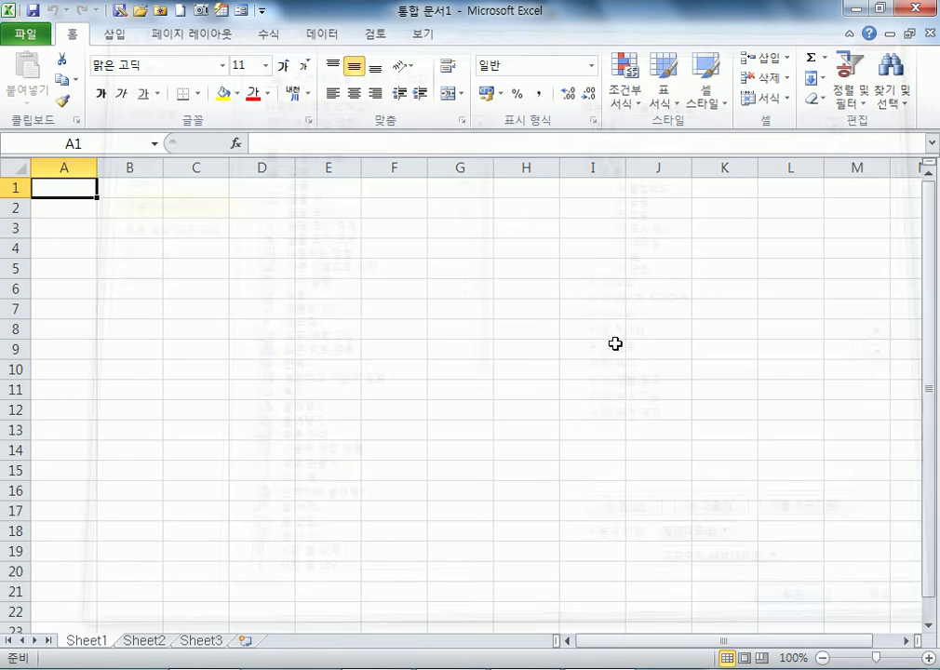
left_click(486, 42)
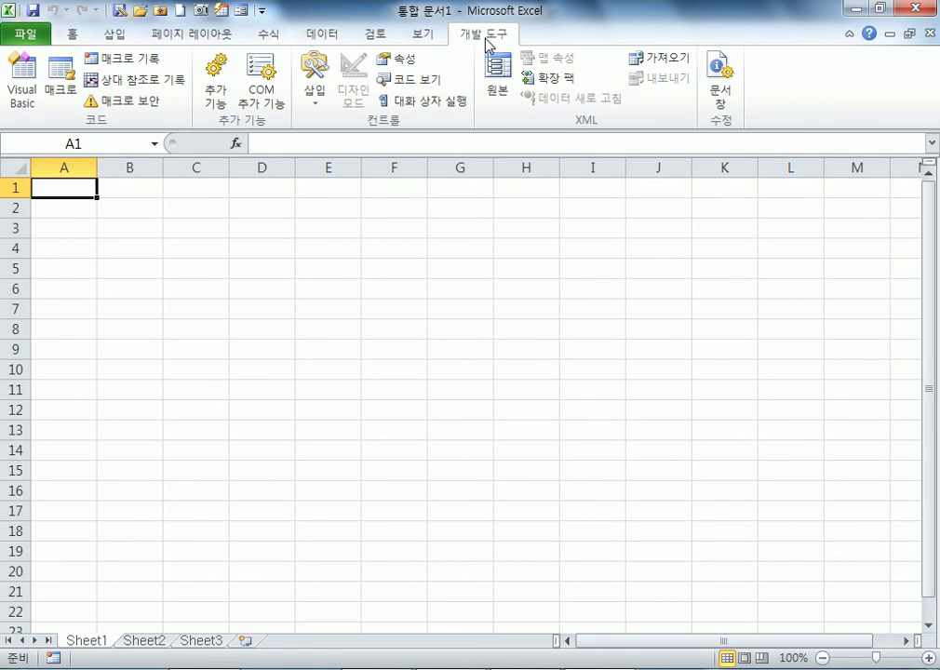
Step: Reopen the ribbon customization and disable the 개발 도구 main tab, applying the change
left_click(32, 37)
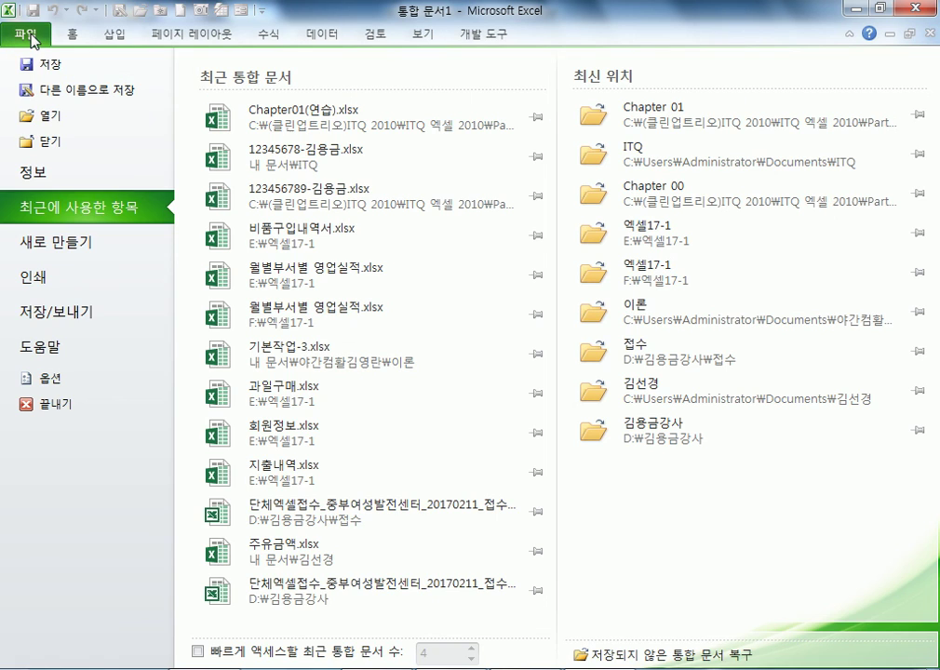
left_click(40, 377)
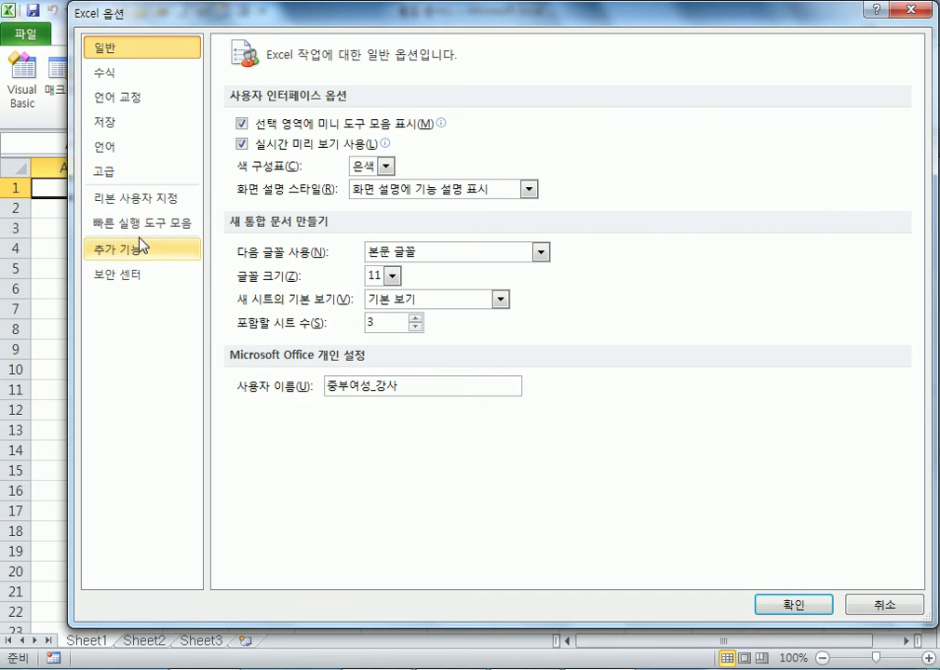
left_click(133, 200)
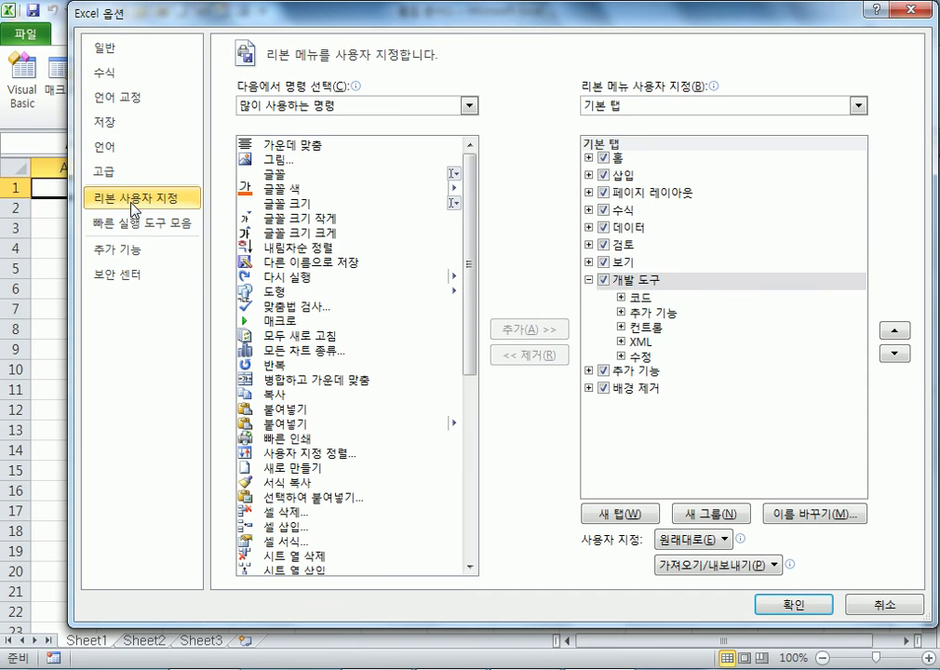
left_click(607, 285)
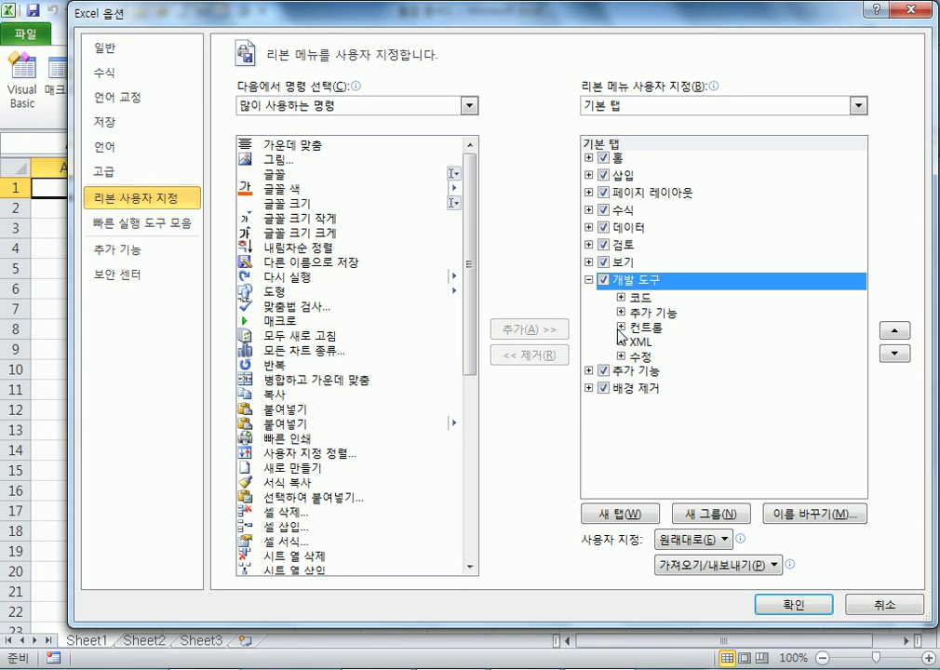
left_click(603, 280)
left_click(603, 280)
left_click(793, 605)
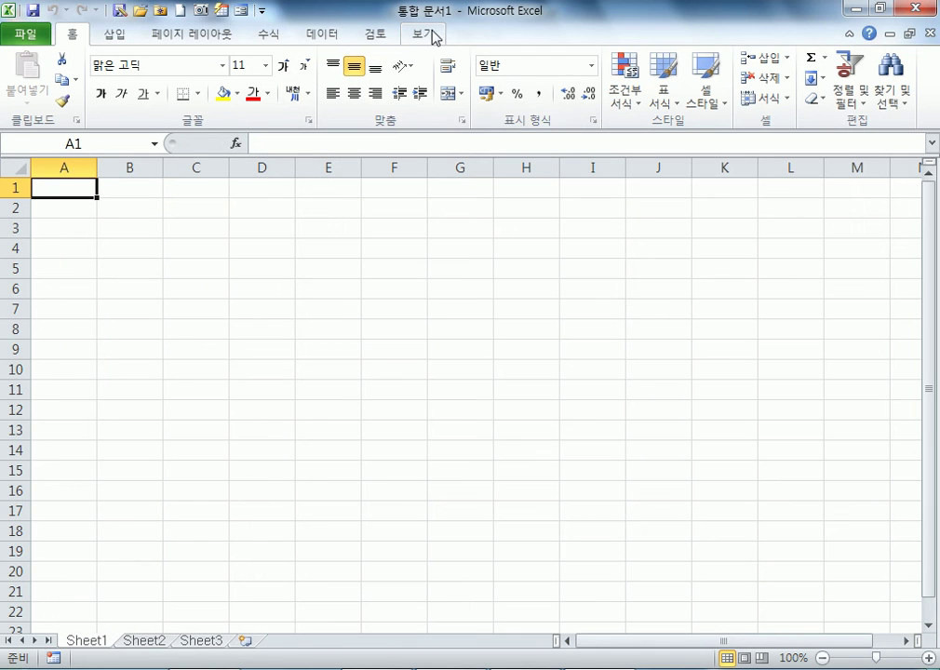
Step: Turn the 개발 도구 main tab back on in the ribbon customization, apply the change and display the tab
left_click(25, 34)
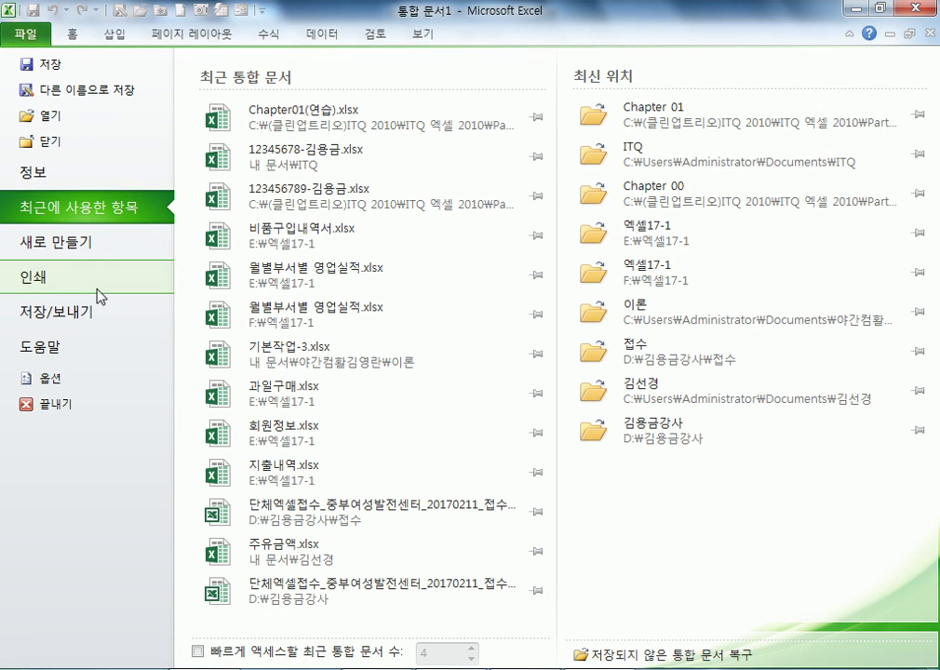
key("Escape")
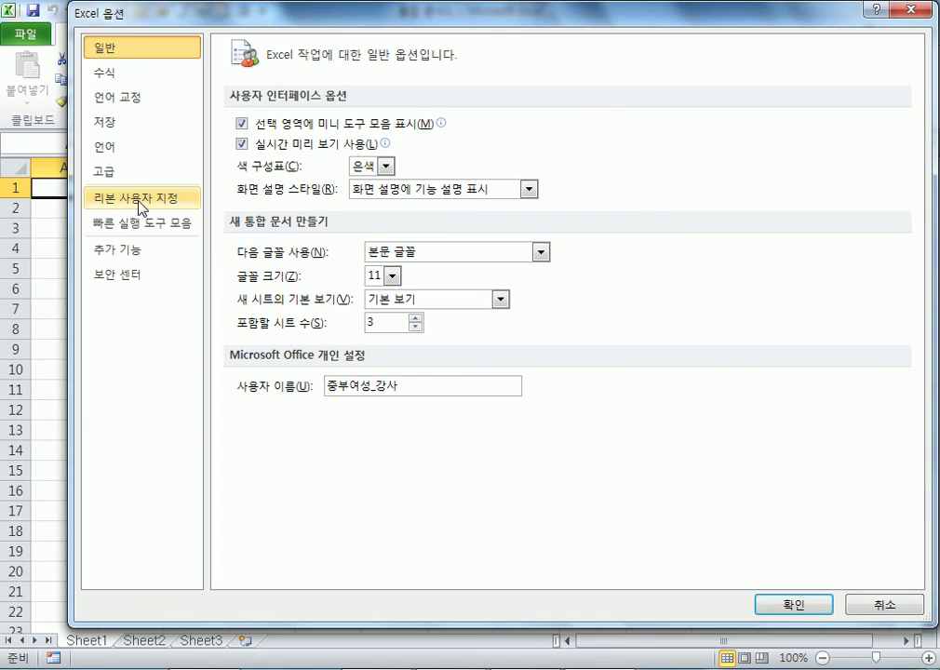
left_click(140, 199)
left_click(603, 383)
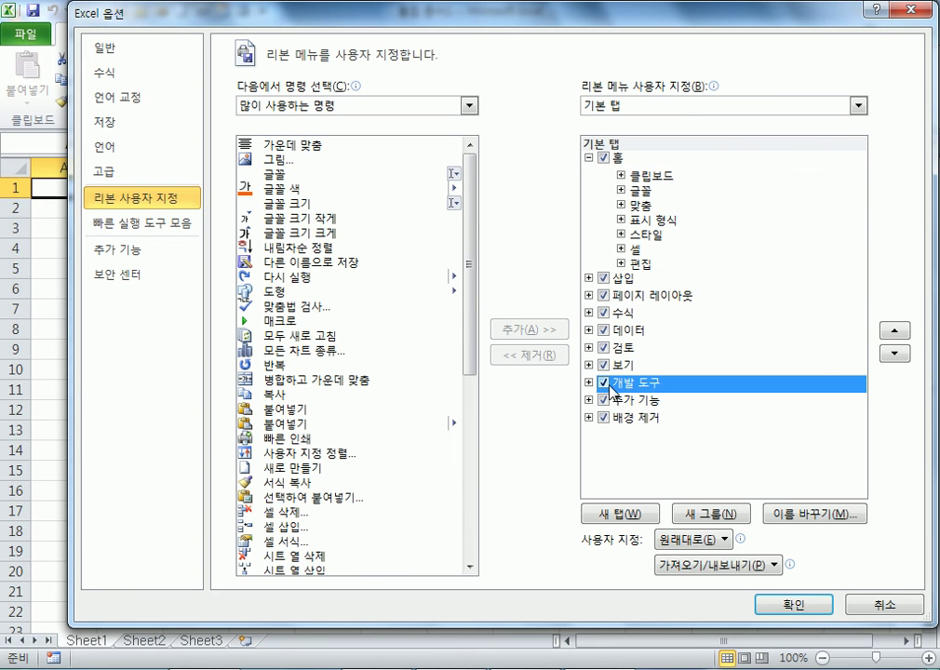
left_click(786, 605)
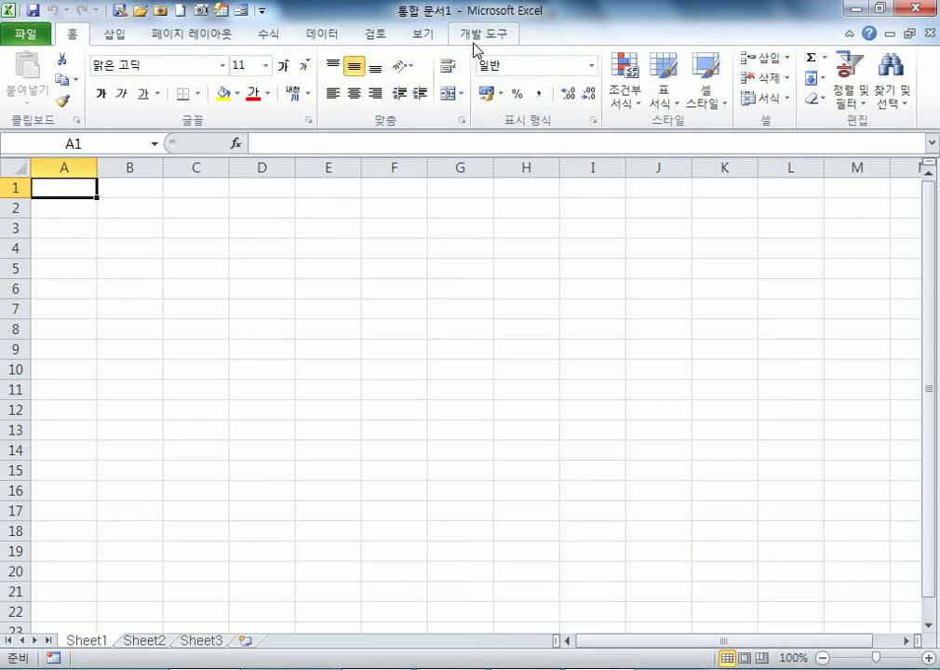
left_click(478, 38)
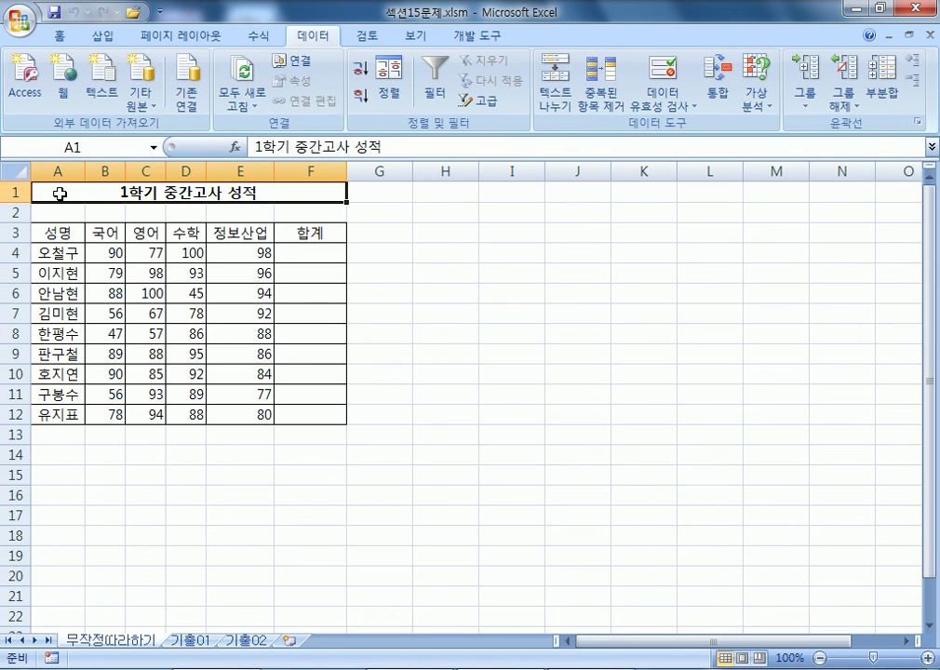
Step: In the workbook 섹션15문제.xlsm, select title cell A1, set up a new macro recording and name the macro 합계
left_click(766, 317)
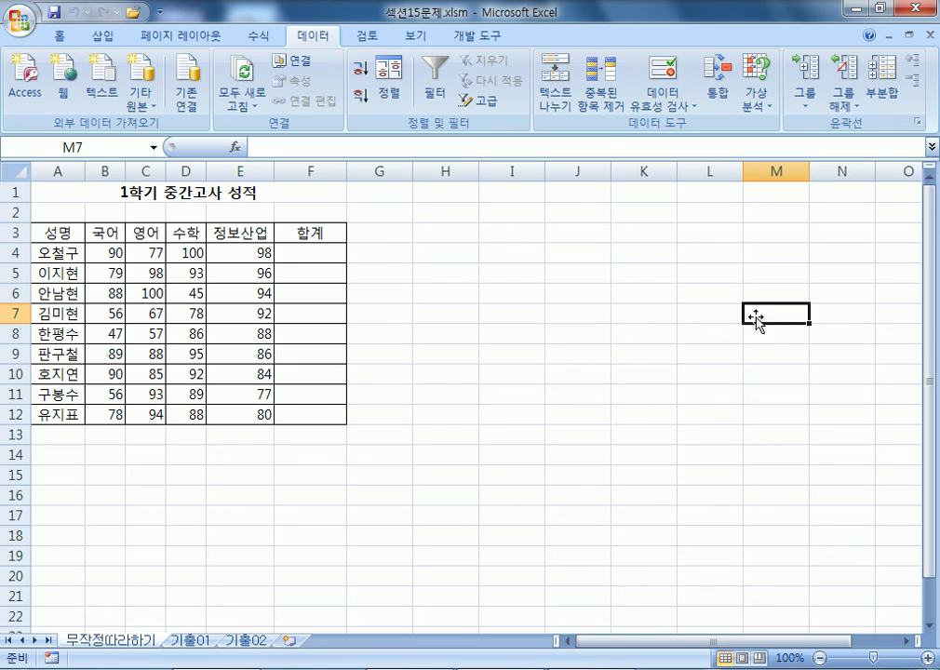
left_click(122, 192)
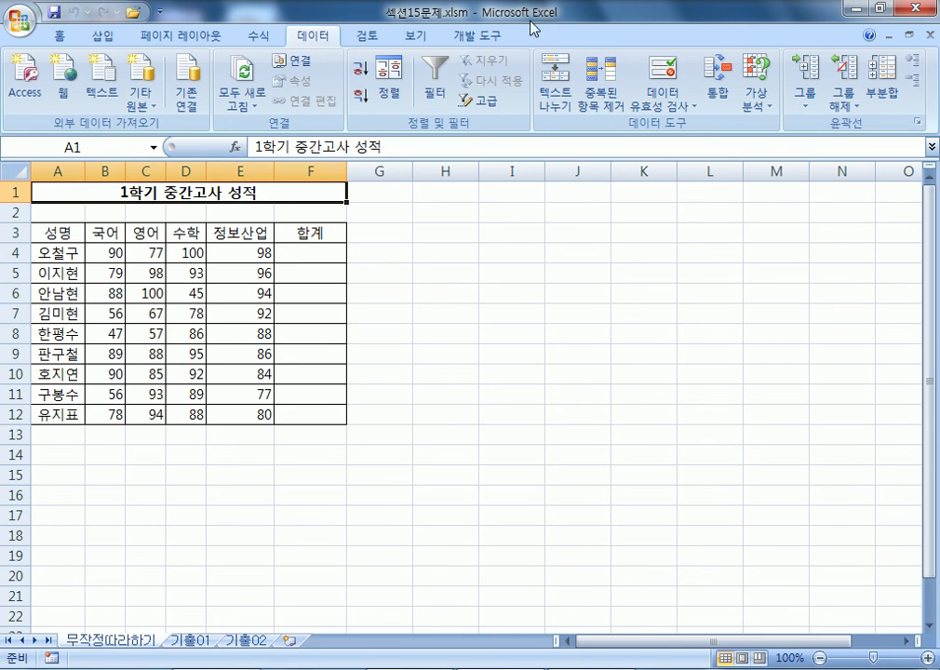
left_click(484, 38)
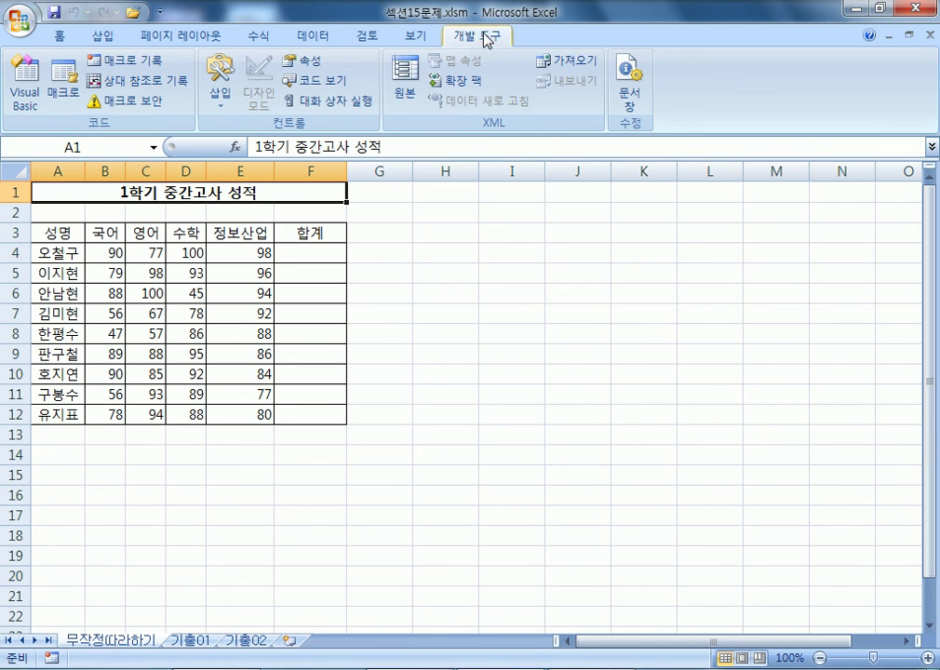
left_click(146, 65)
left_click_drag(347, 308, 682, 171)
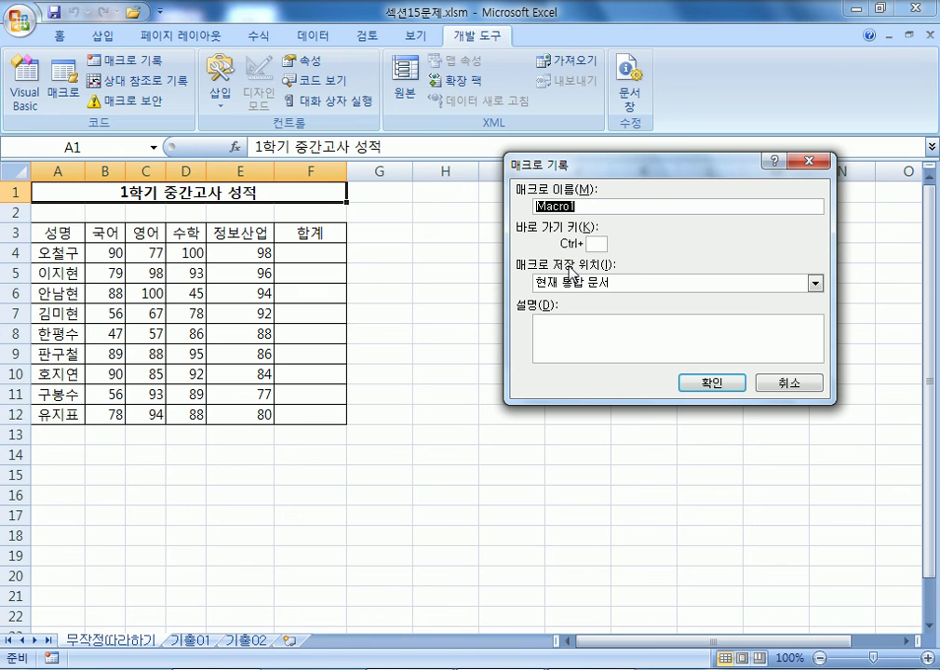
left_click(598, 207)
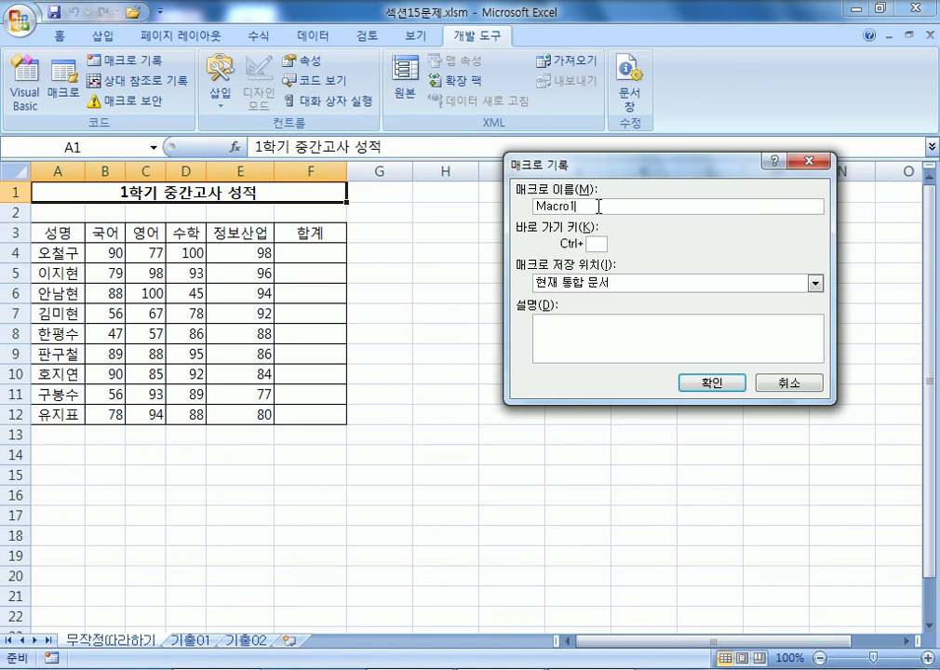
left_click_drag(599, 206, 480, 204)
type("합계")
Step: Check the macro storage choices, keep 현재 통합 문서, leave the shortcut and description blank, and start recording
left_click(619, 283)
left_click(621, 285)
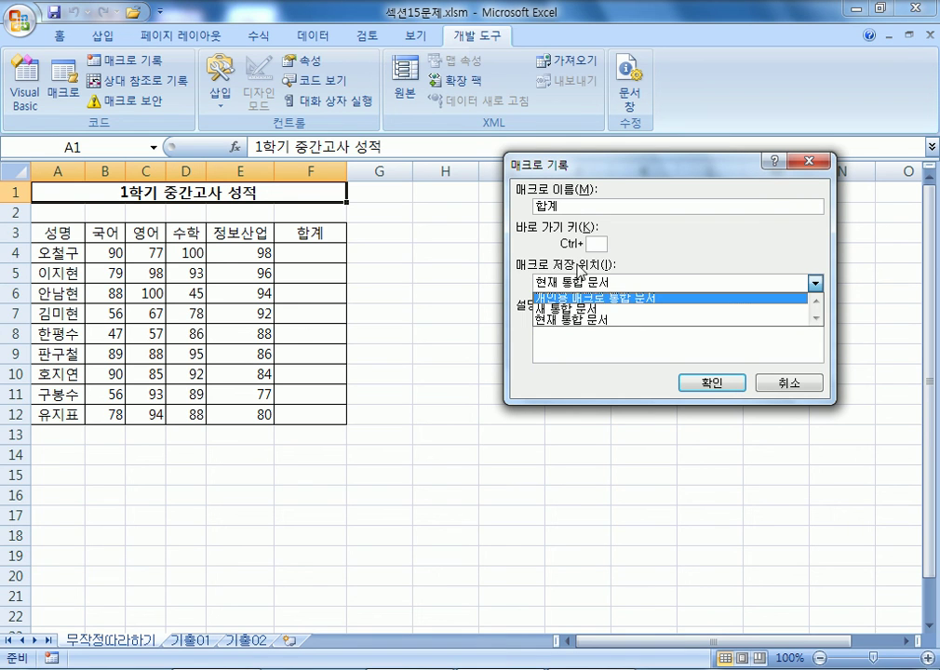
left_click(605, 244)
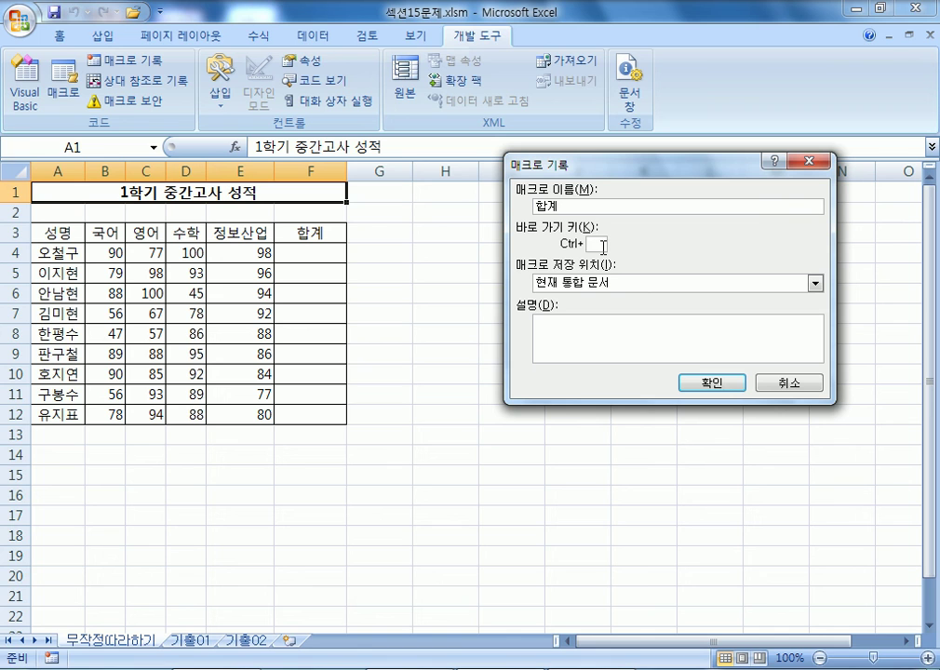
left_click(627, 322)
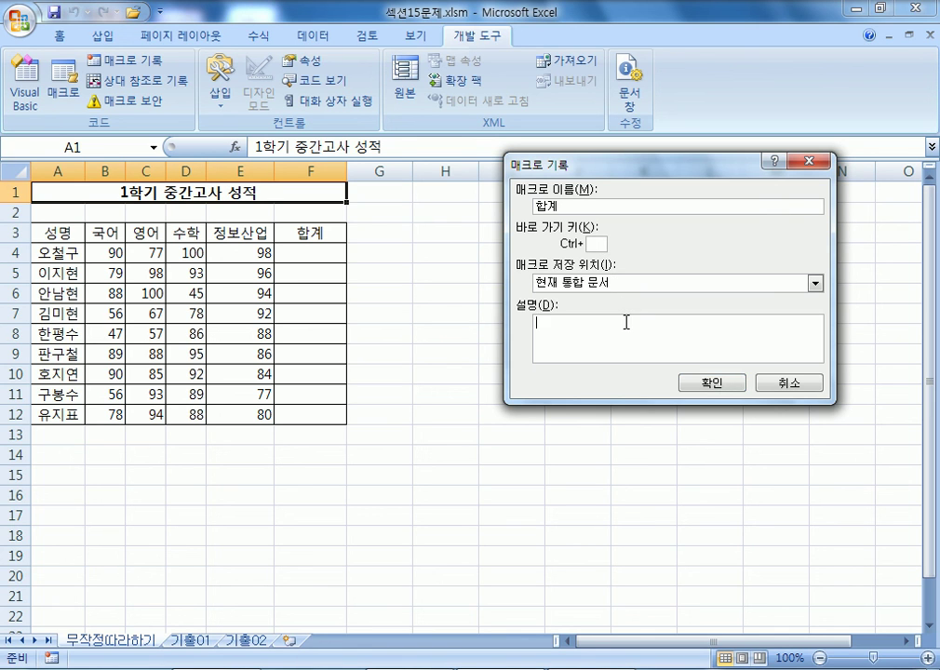
left_click(714, 383)
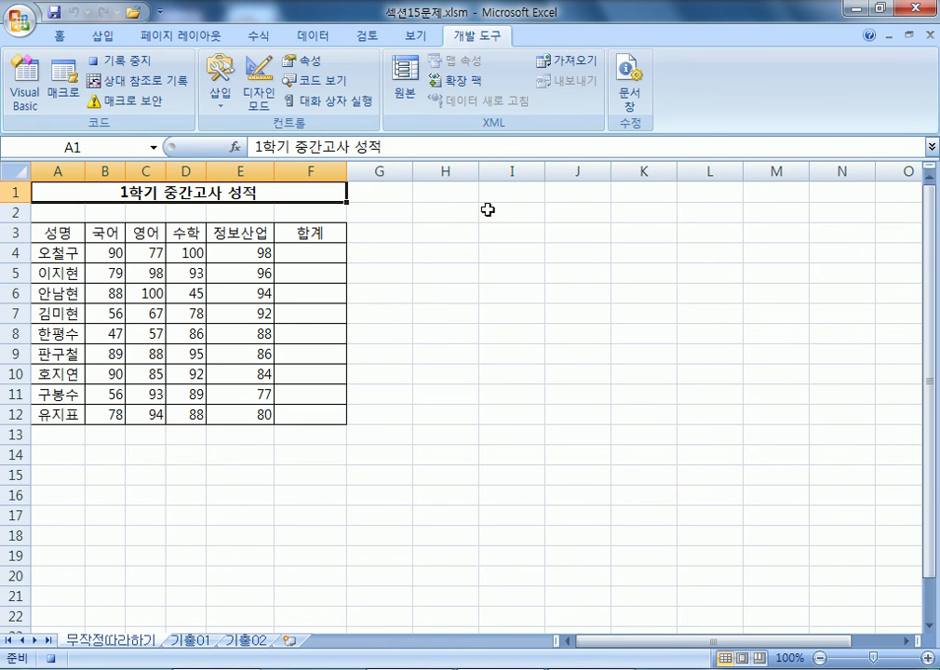
left_click(105, 35)
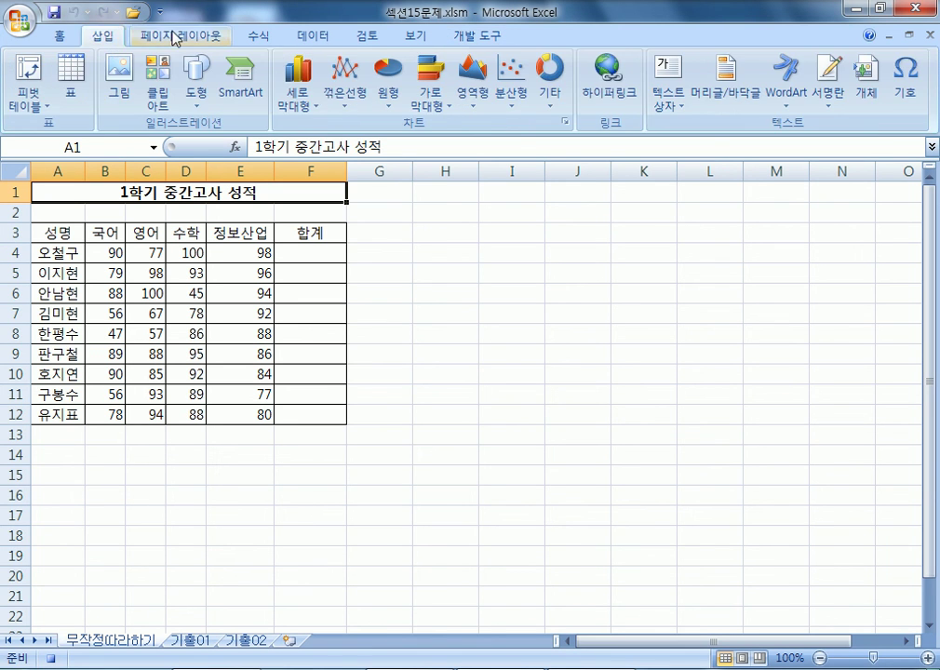
left_click(179, 36)
left_click(260, 36)
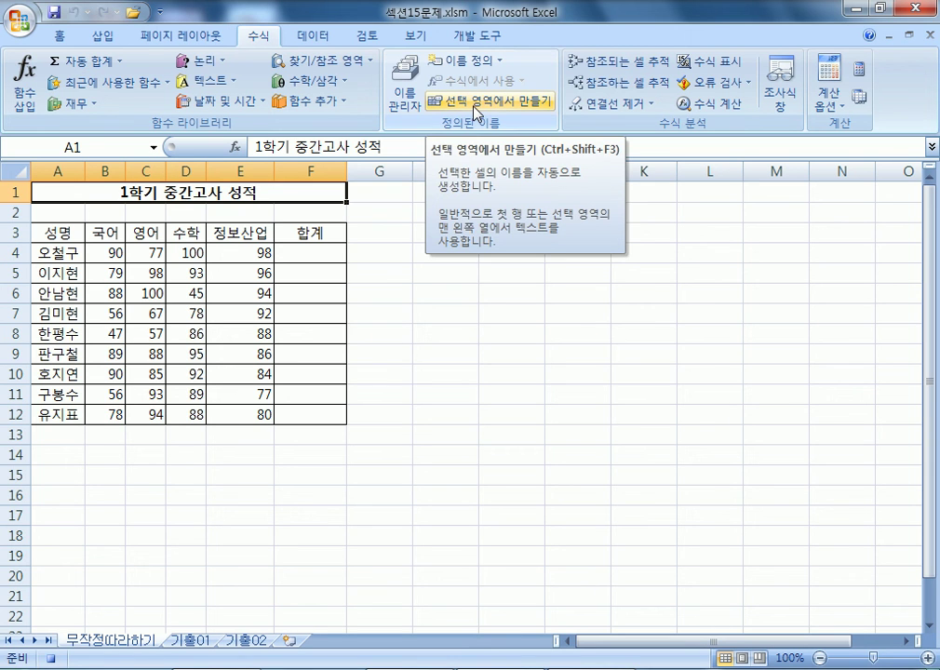
Step: Total B4:E4 in cell F4 with the automatic sum =SUM(B4:E4) and fill the formula down to F12
left_click(311, 253)
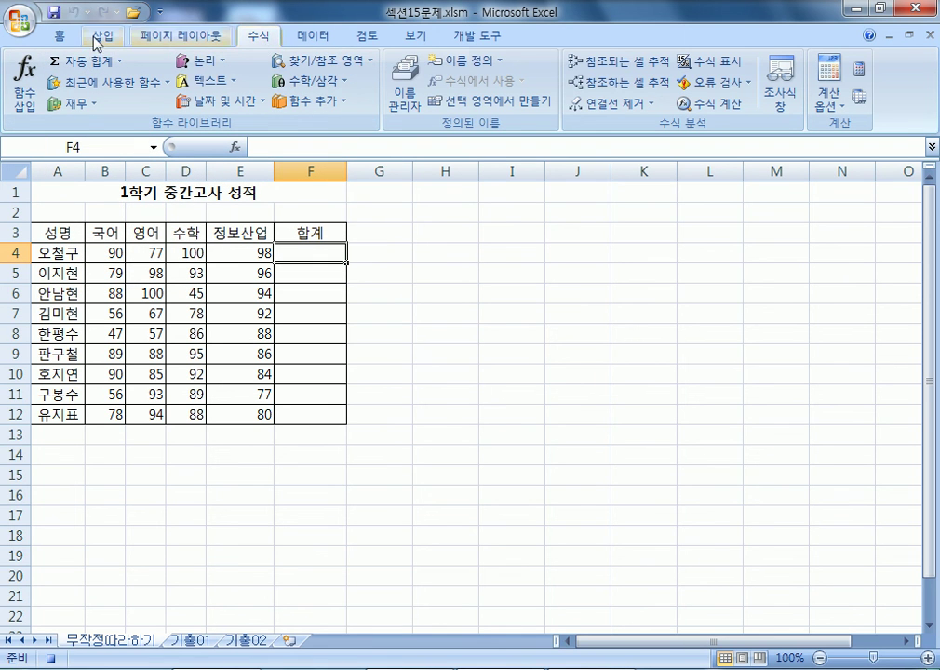
left_click(58, 35)
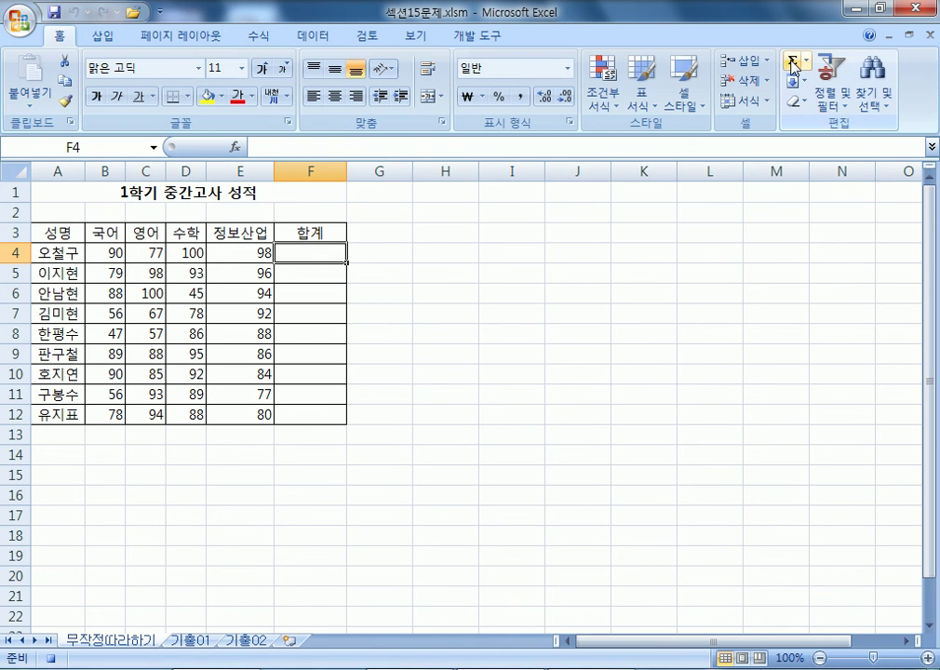
left_click(257, 39)
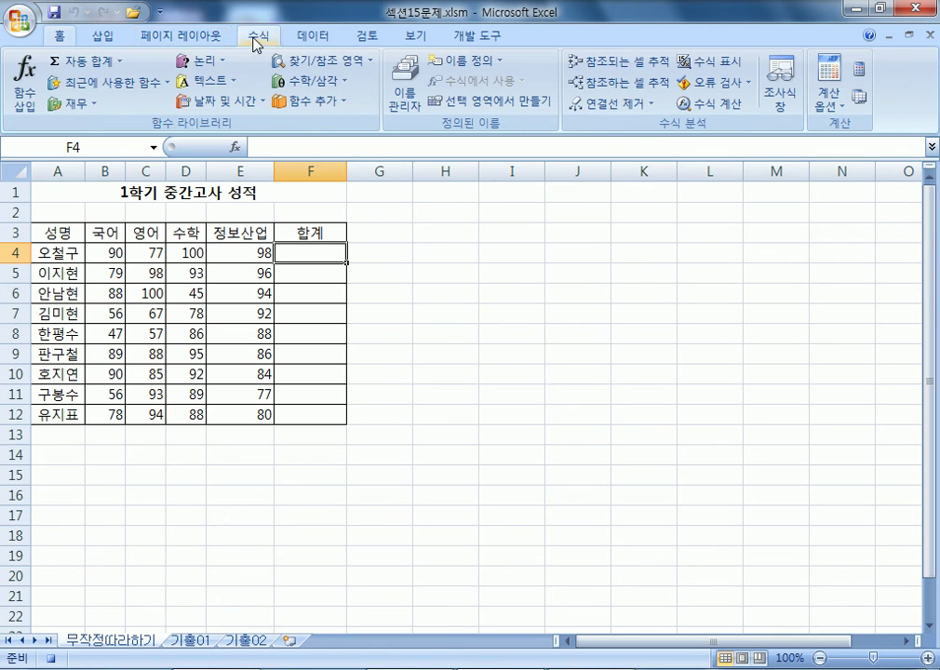
left_click(82, 61)
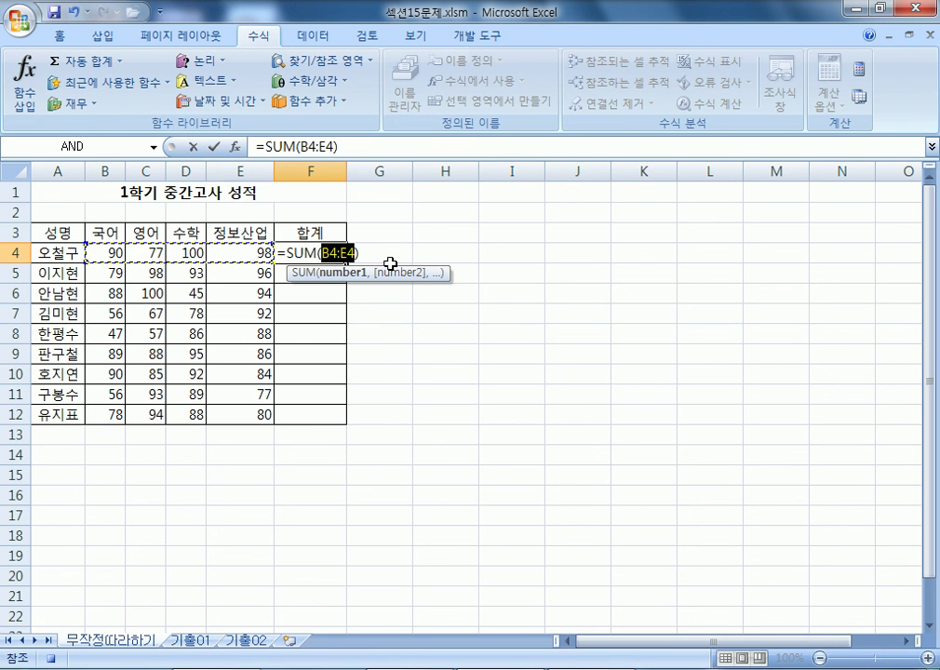
key("Return")
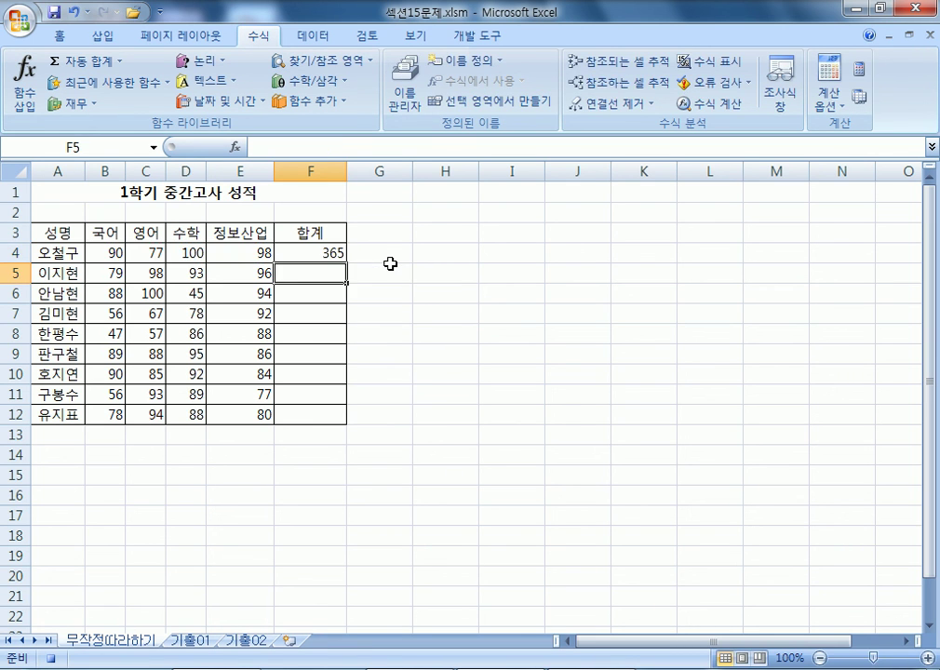
left_click(313, 251)
left_click_drag(347, 270, 348, 425)
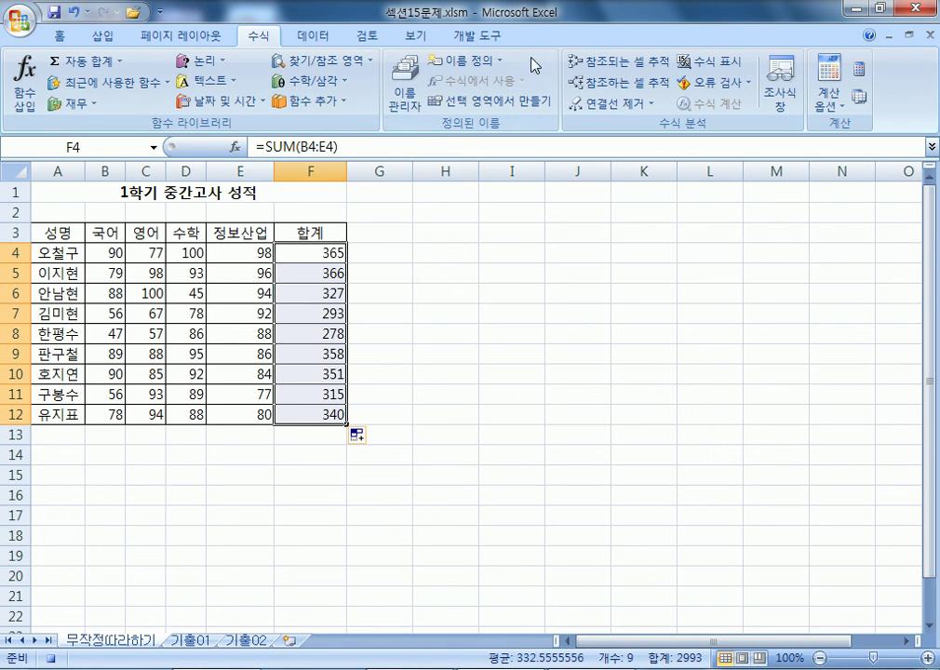
Step: Stop the macro recording and deselect the totals by selecting an empty cell outside the table
left_click(475, 38)
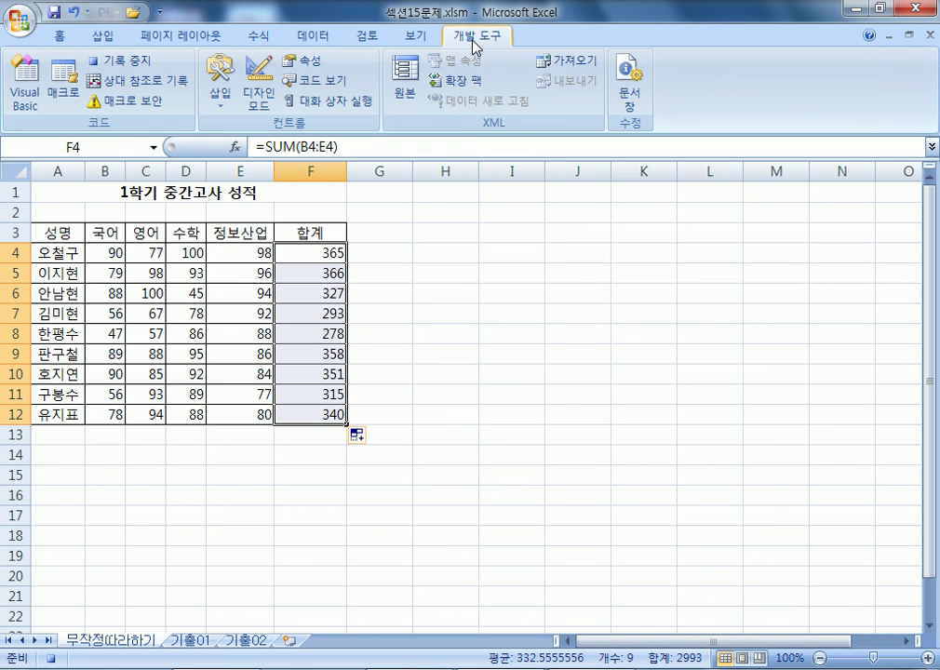
left_click(135, 63)
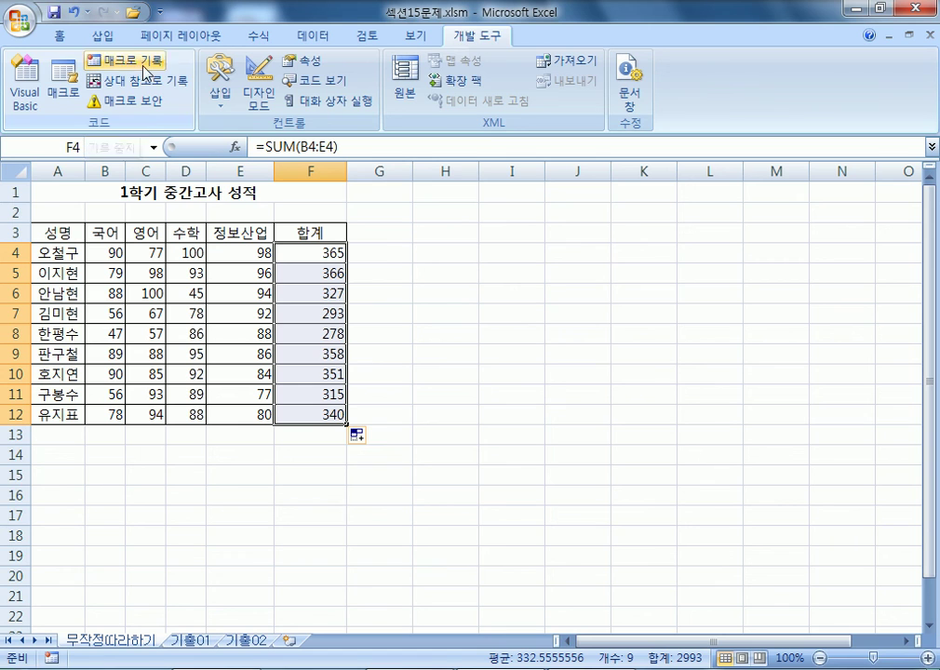
left_click(603, 332)
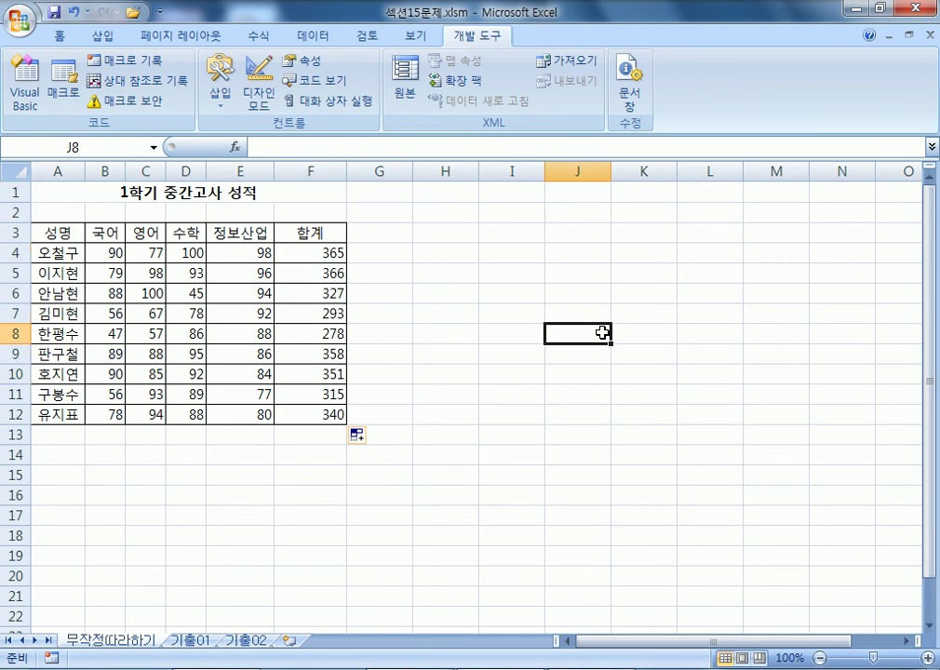
Step: Clear the 합계 totals in F4:F12 and select an empty cell outside the table
left_click_drag(336, 249, 326, 405)
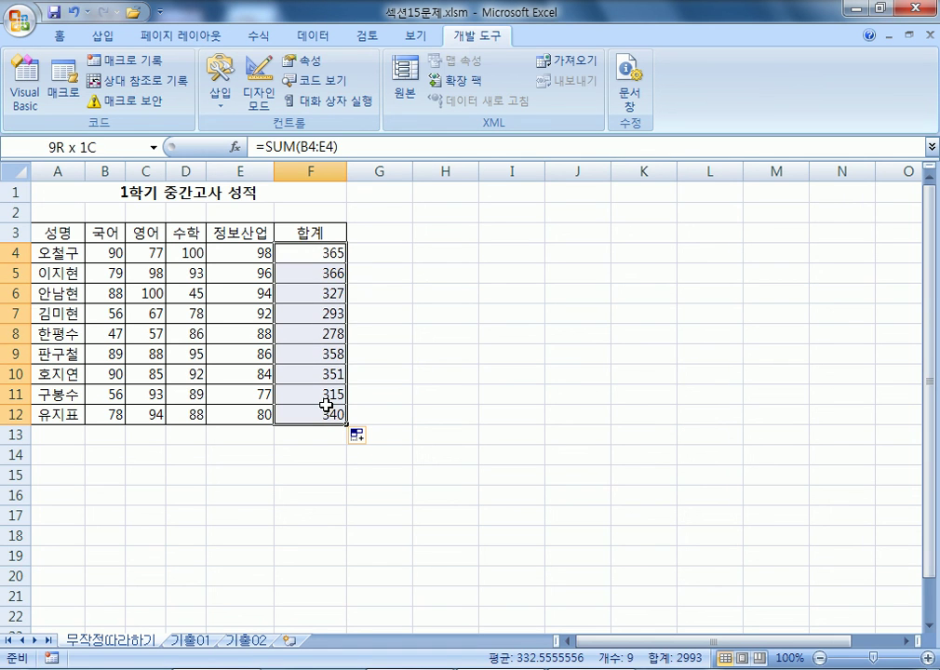
key("Delete")
left_click(707, 358)
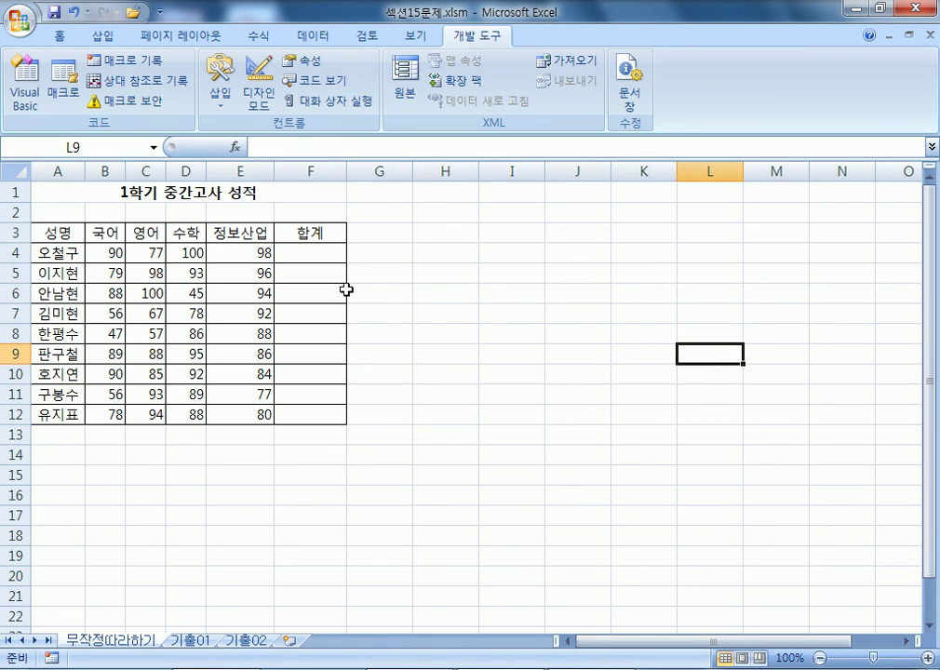
left_click(170, 196)
left_click(306, 251)
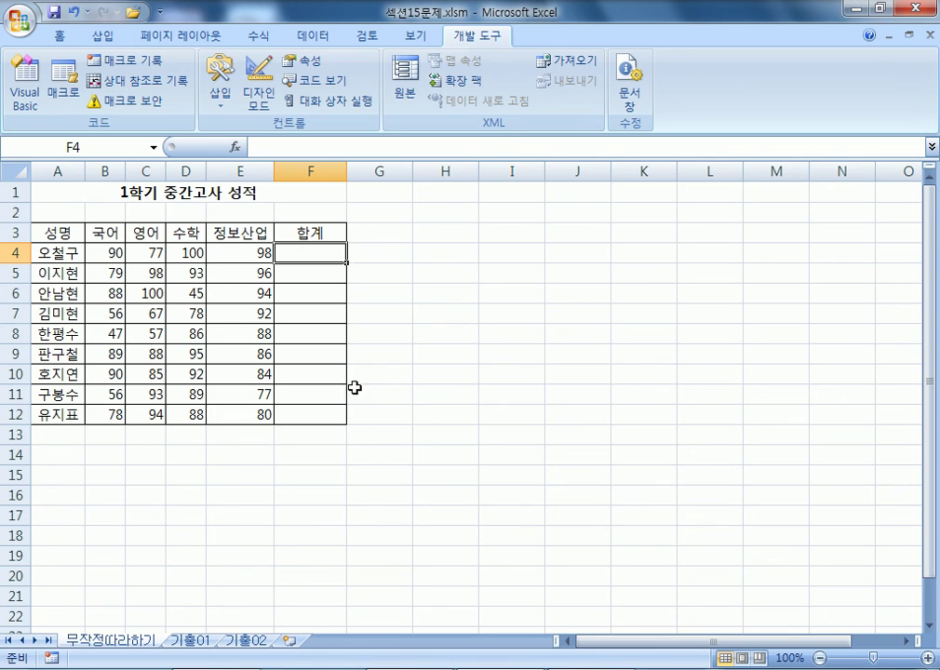
left_click(569, 448)
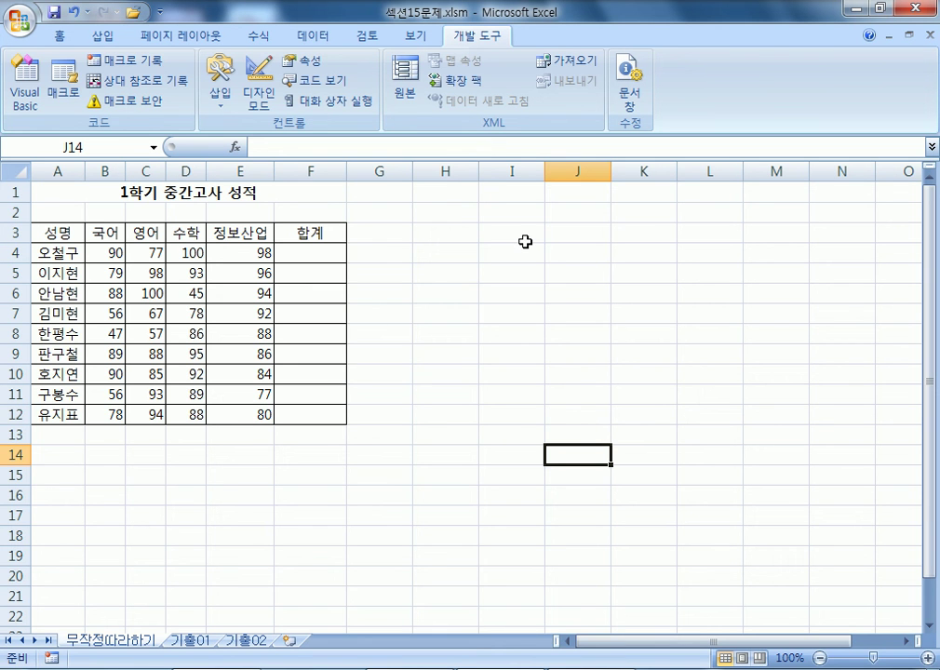
Step: Run the 합계 macro from the macro list to refill the totals in F4:F12
left_click(65, 92)
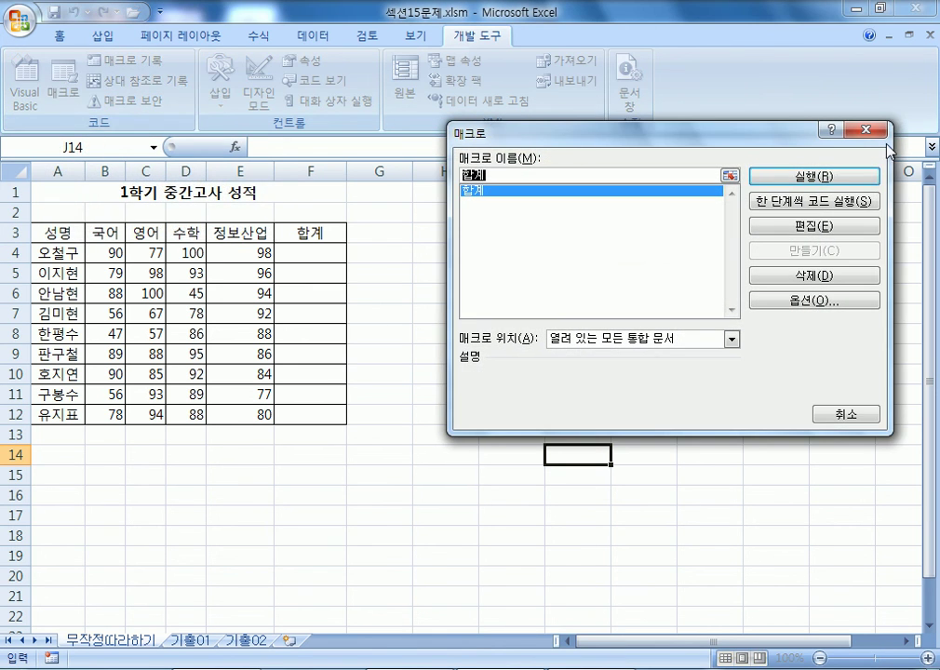
left_click(863, 132)
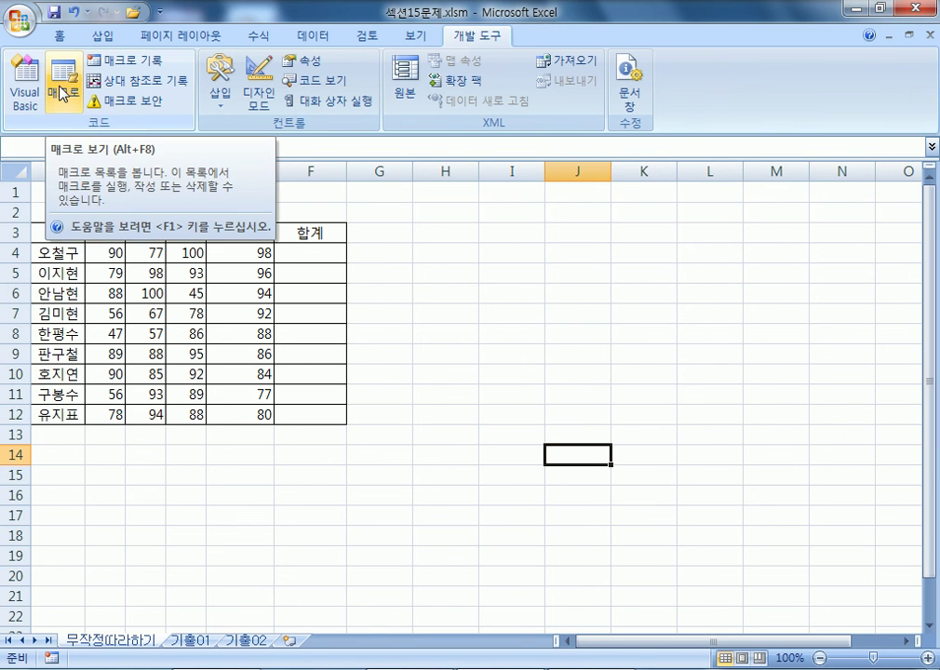
left_click(62, 93)
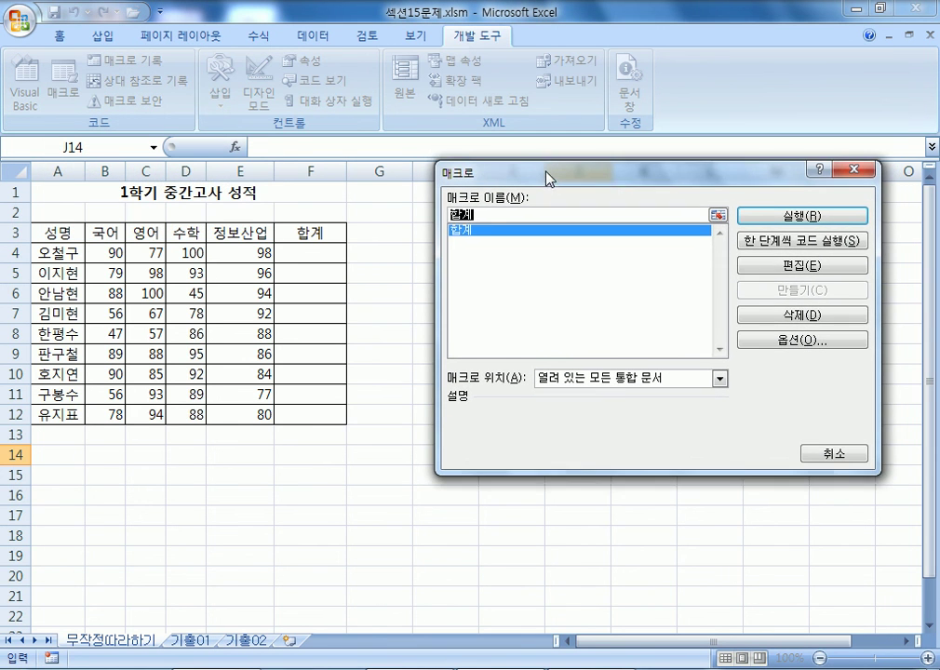
left_click(478, 233)
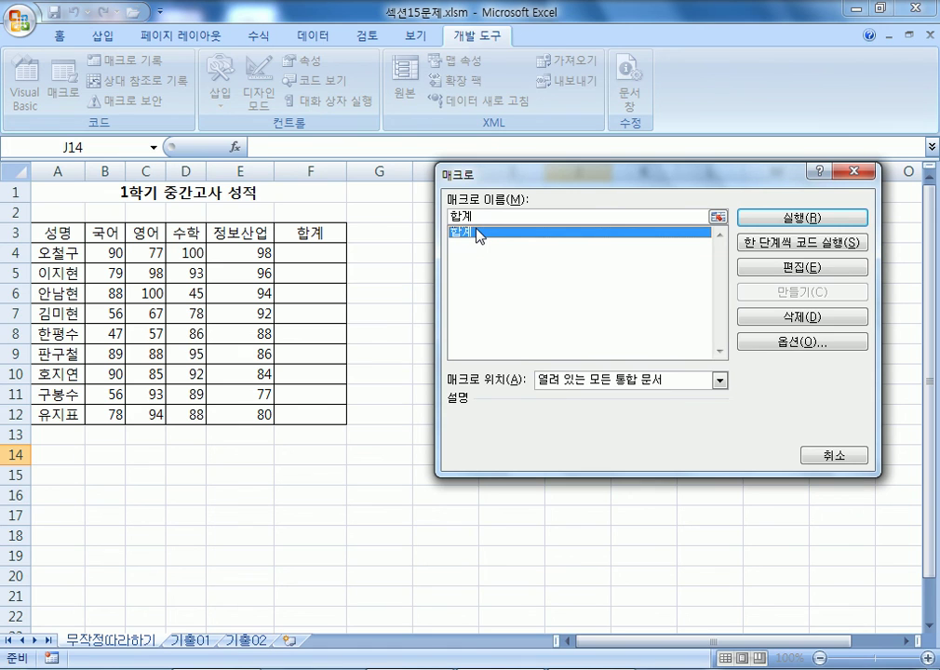
left_click(776, 220)
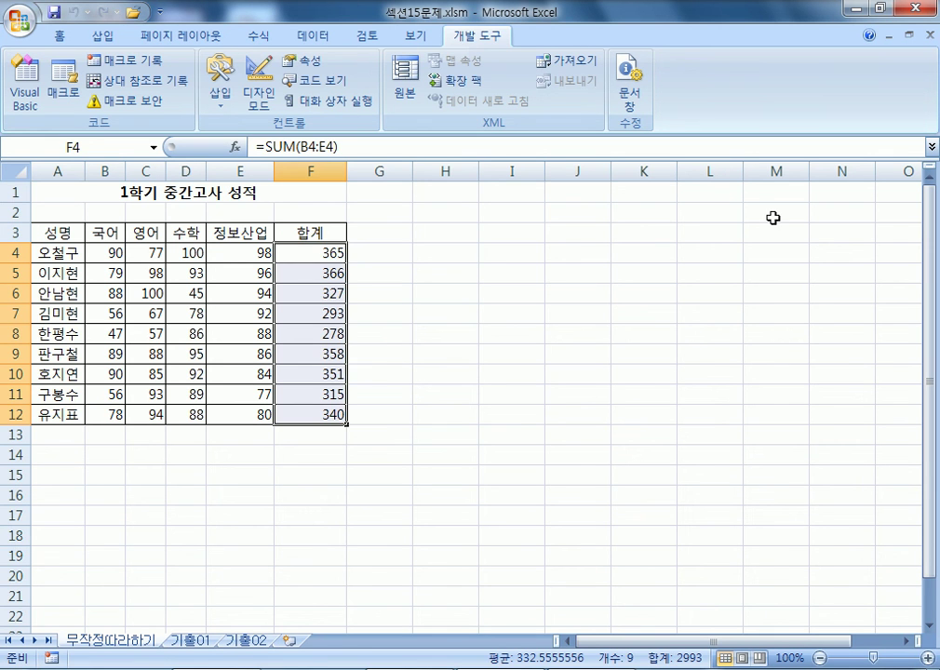
Step: Clear the totals in F4:F12 and run the 합계 macro once more, finishing on an empty cell
key("Delete")
left_click(577, 252)
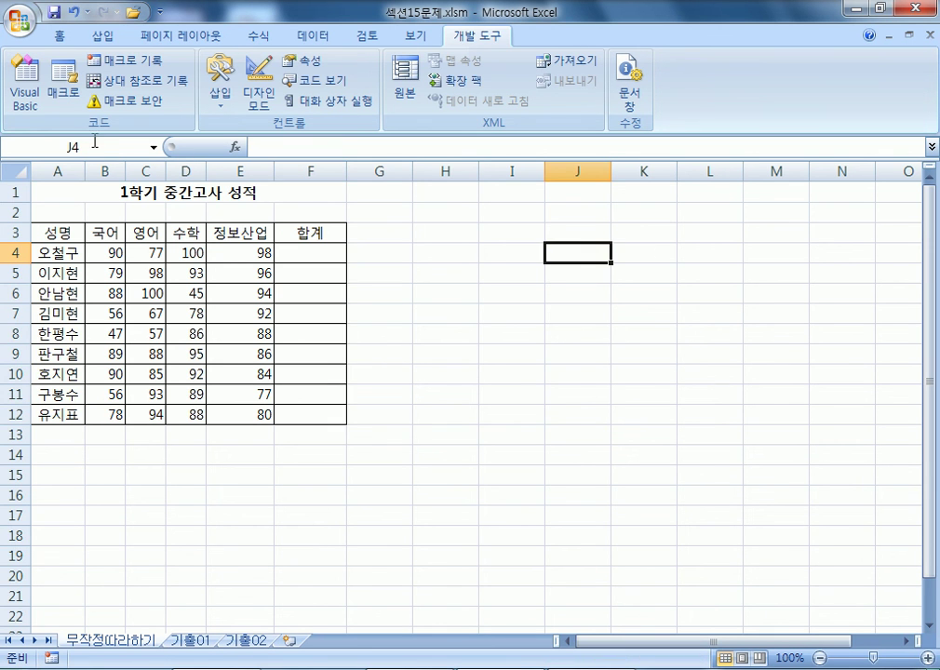
left_click(74, 90)
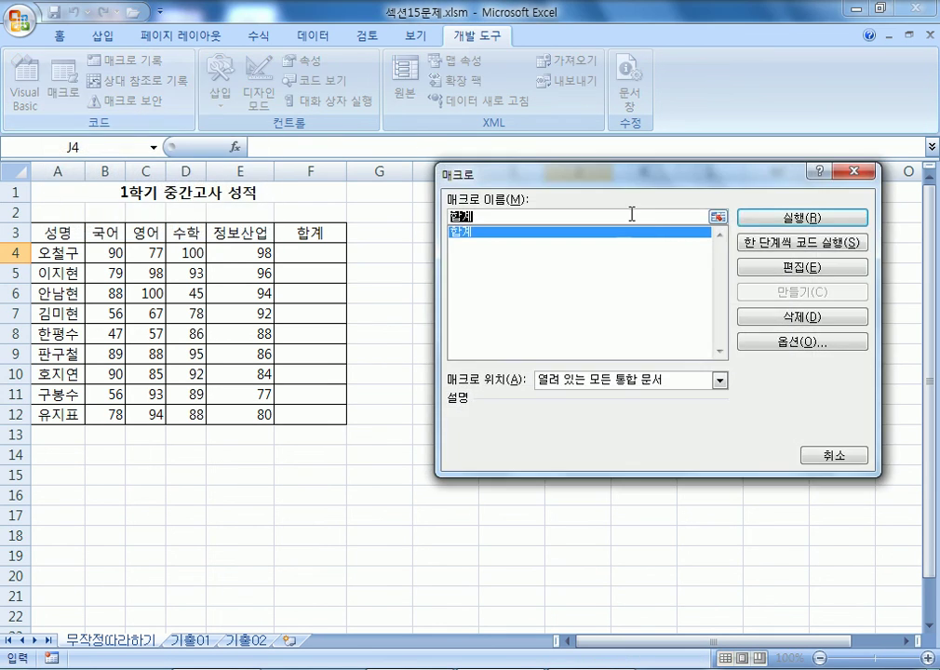
left_click(487, 233)
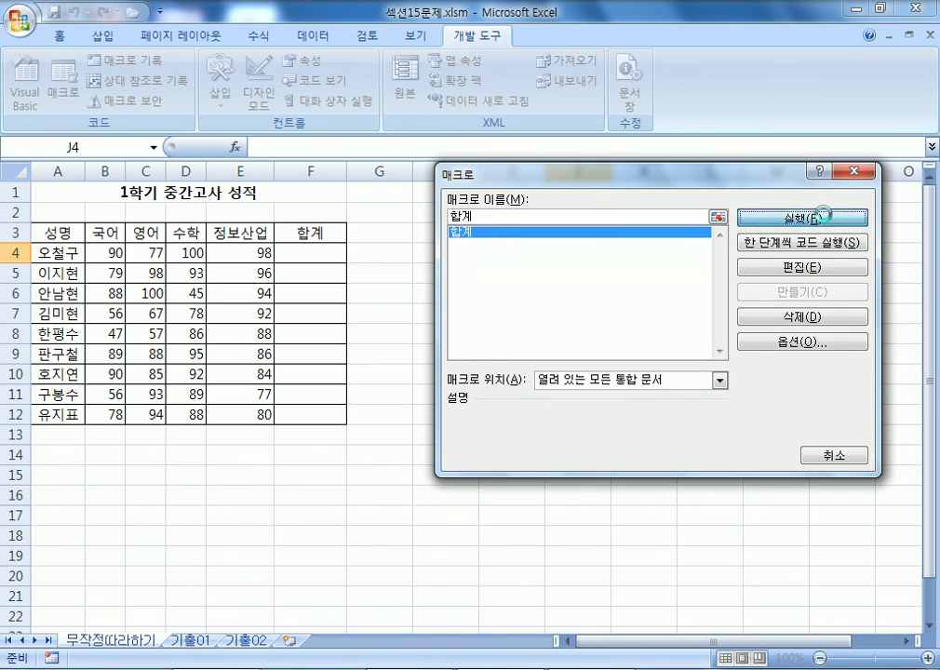
left_click(824, 220)
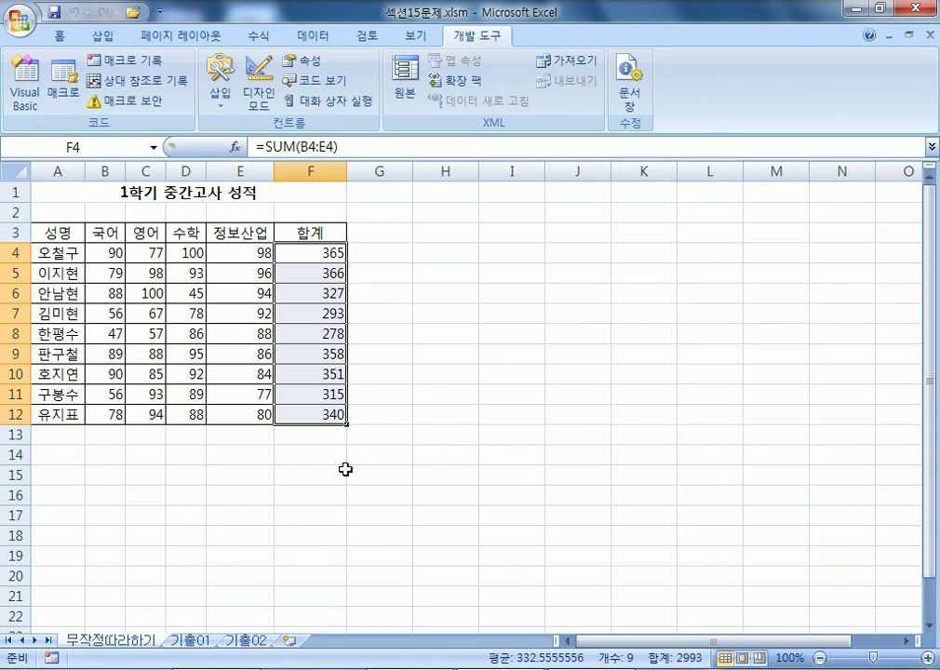
left_click(512, 394)
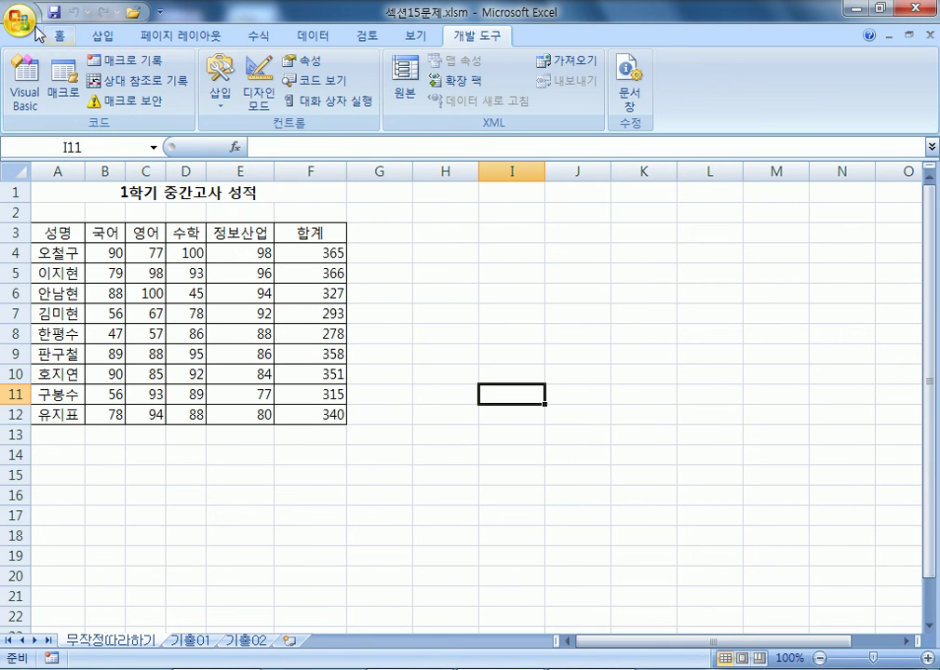
Step: Open the code of the 합계 macro for editing from the macro list
left_click(63, 85)
left_click(470, 241)
left_click(812, 267)
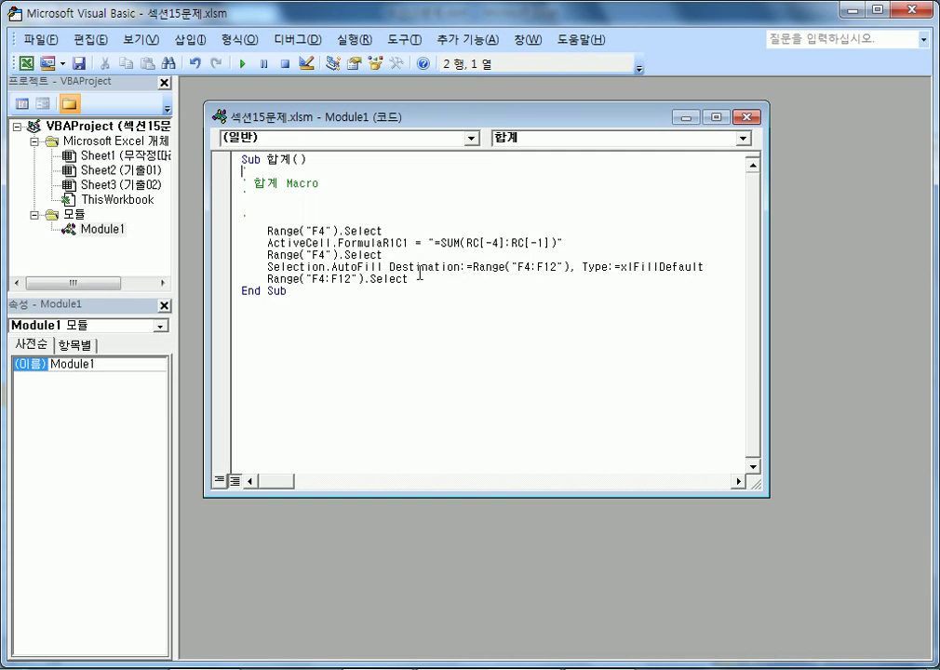
Step: Examine the recorded 합계 code line by line, covering the F4 selection, SUM formula, AutoFill of F4:F12 and End Sub
left_click_drag(243, 195, 243, 339)
left_click(344, 352)
left_click_drag(264, 231, 405, 229)
left_click_drag(255, 243, 606, 238)
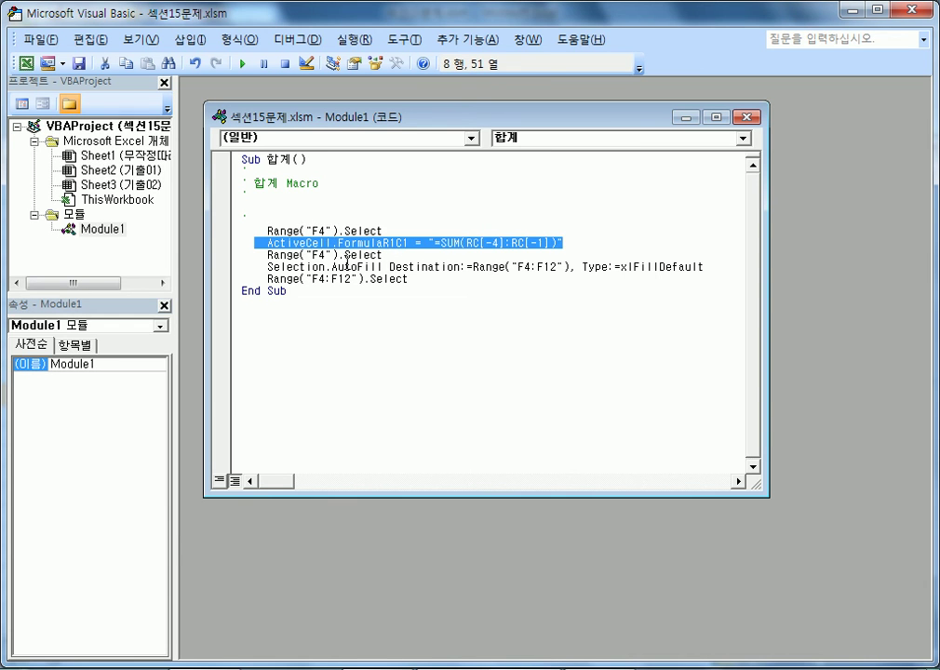
left_click_drag(262, 254, 415, 255)
left_click_drag(268, 267, 456, 279)
left_click(413, 289)
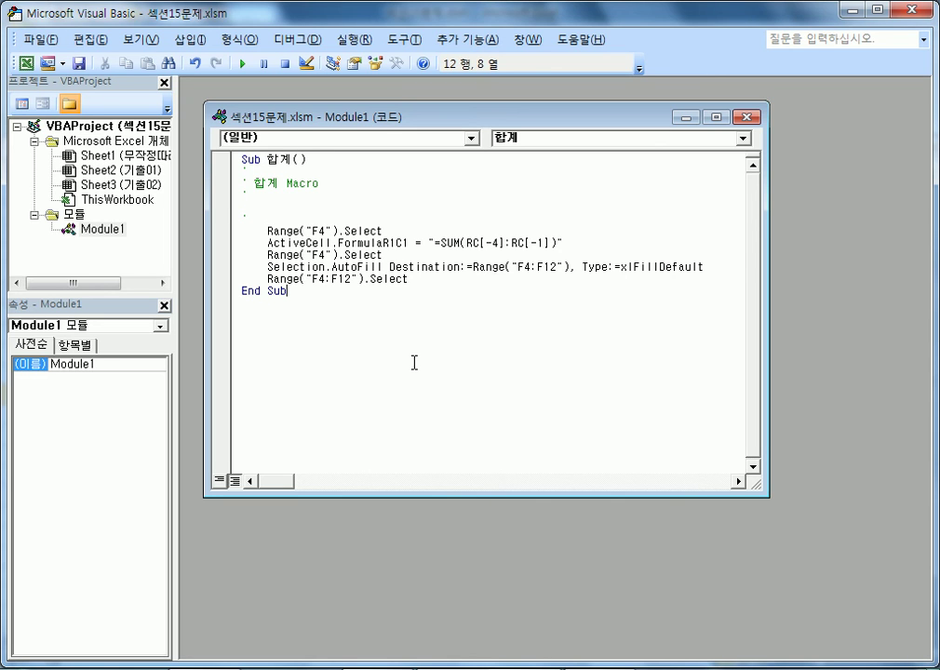
left_click_drag(410, 279, 273, 219)
left_click(372, 300)
Step: Try adding a blank line after the second Range("F4").Select line of the 합계 macro, and undo it
left_click(427, 254)
key("Return")
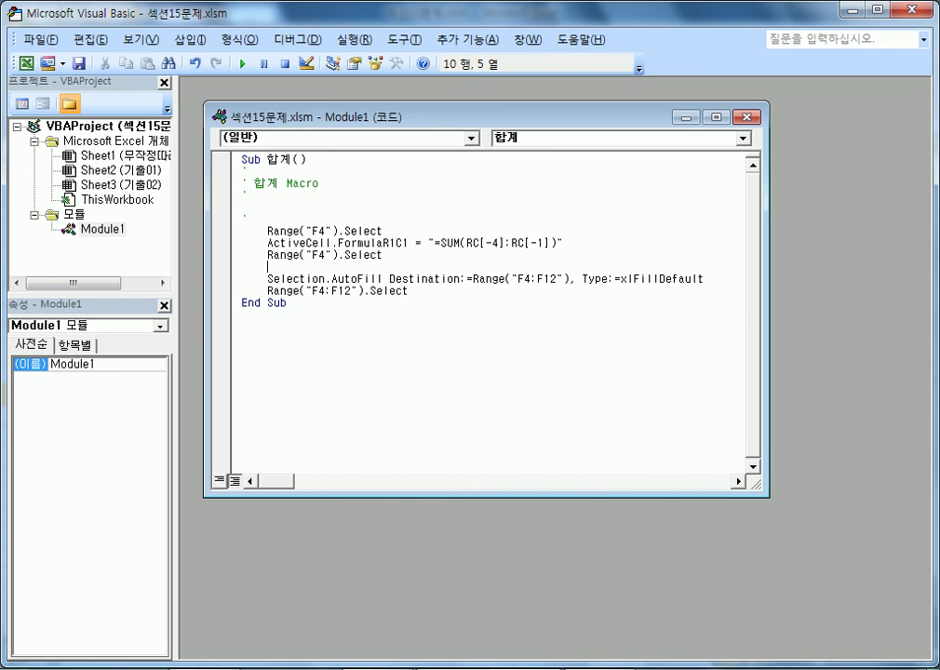
key("ctrl+z")
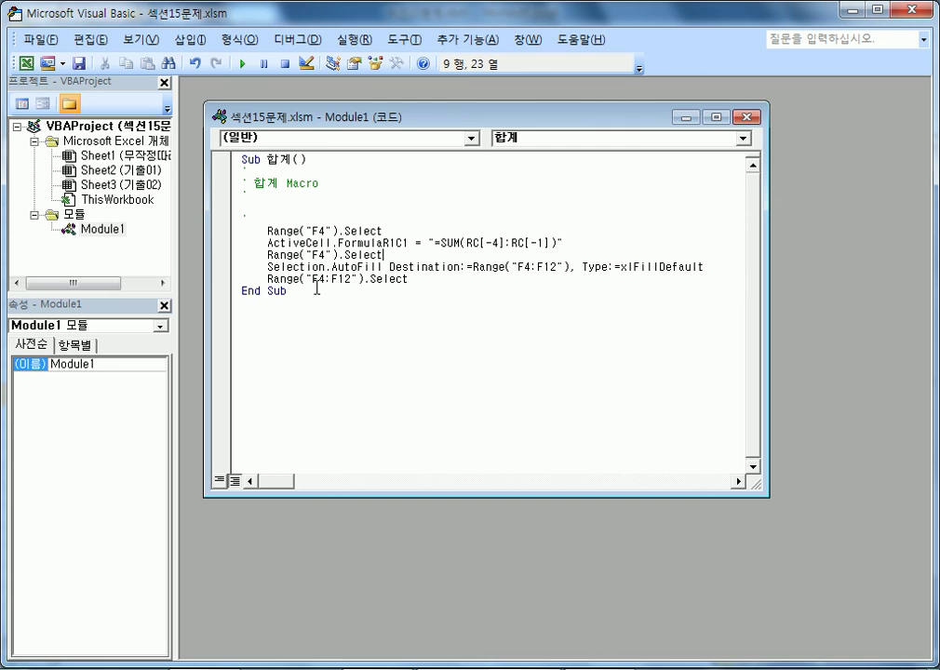
Step: Close the Visual Basic editor and clear the totals in F4:F12 of the score table
left_click_drag(633, 127, 652, 114)
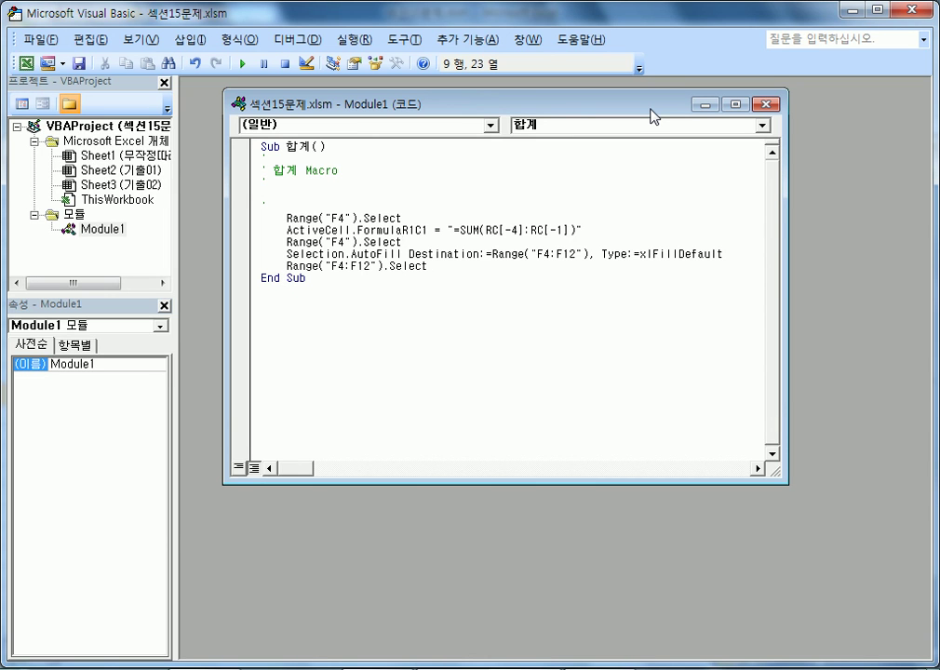
left_click(917, 11)
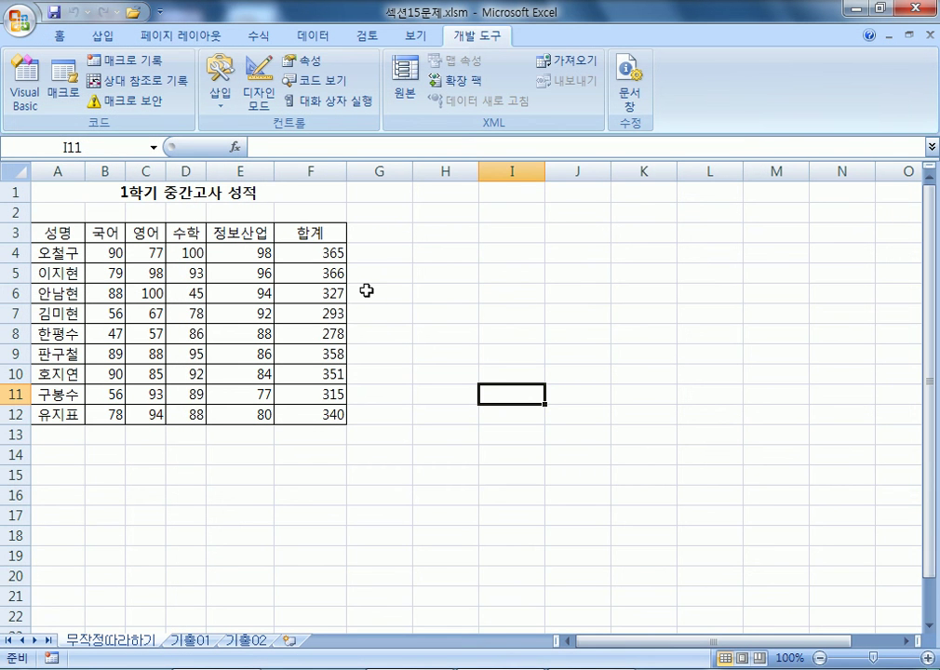
left_click(525, 287)
left_click_drag(316, 253, 326, 414)
key("Delete")
left_click(654, 358)
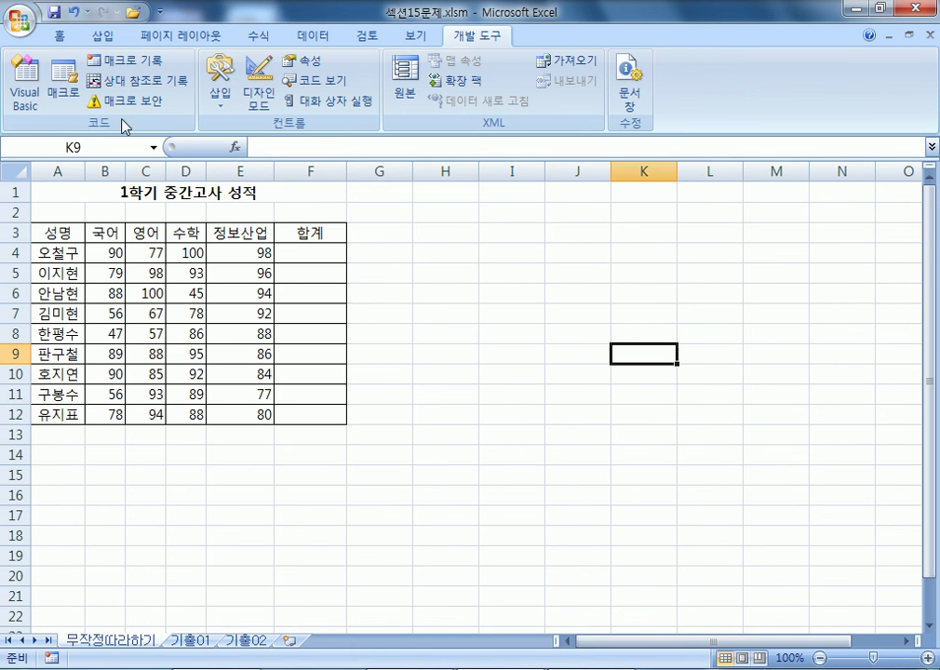
Step: Run the 합계 macro again on the emptied total column and select an empty cell outside the table
left_click(55, 89)
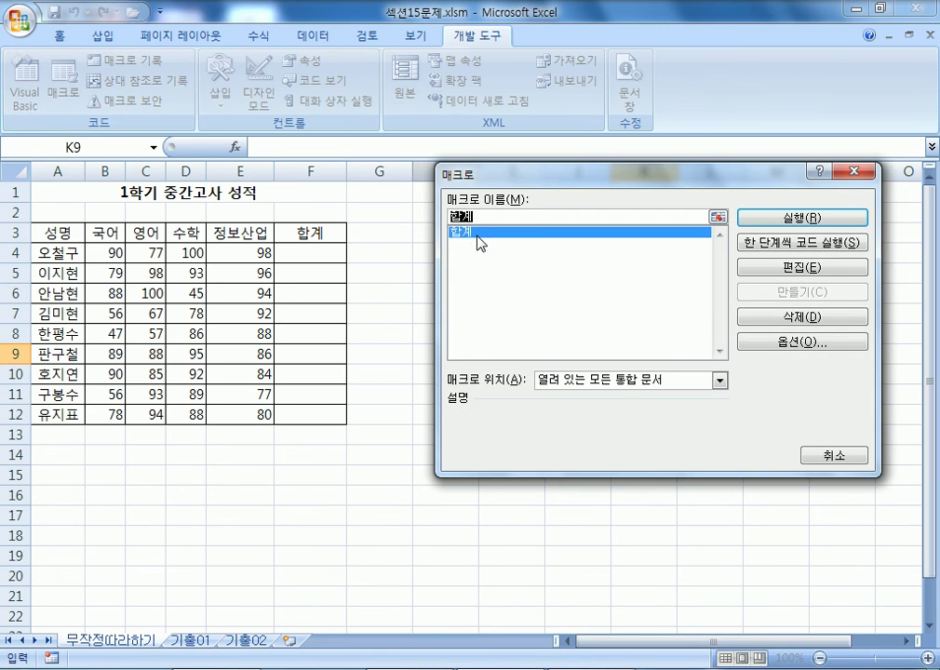
left_click(765, 224)
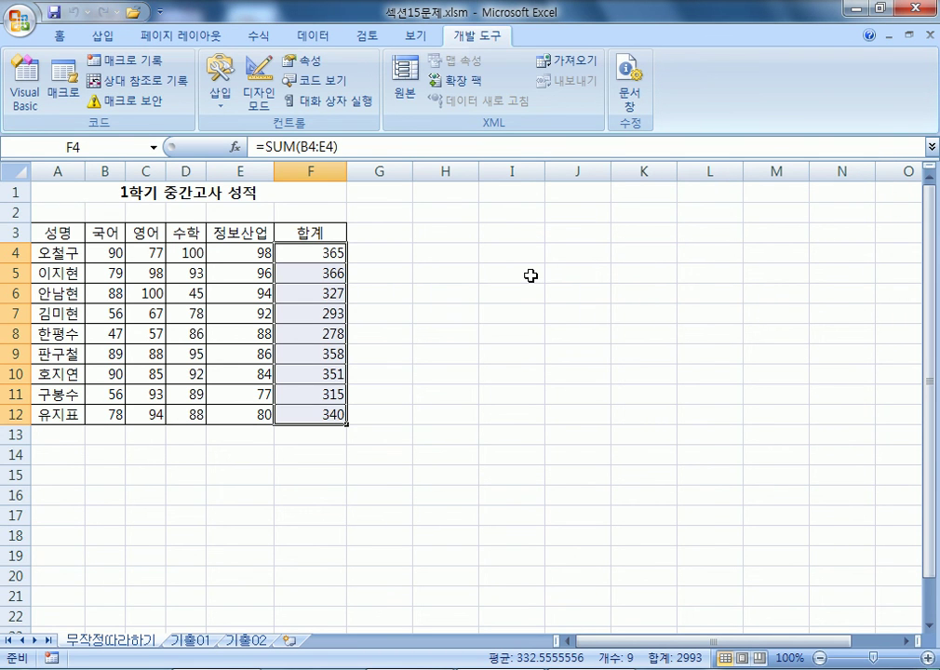
left_click(578, 257)
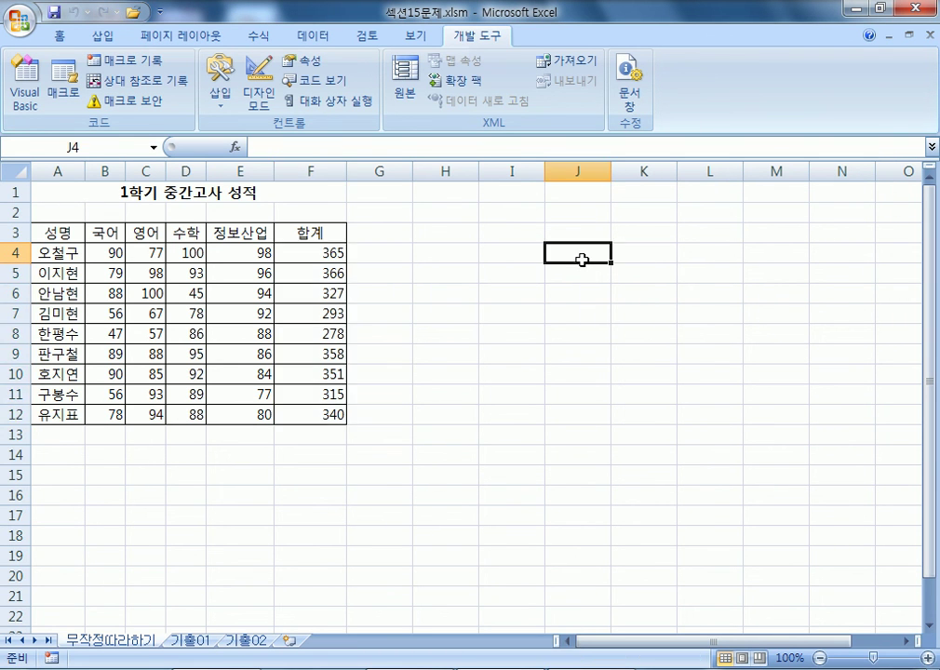
Step: Draw a hexagon about 1.96 cm wide and 1.64 cm high in column L beside the score table
left_click(104, 37)
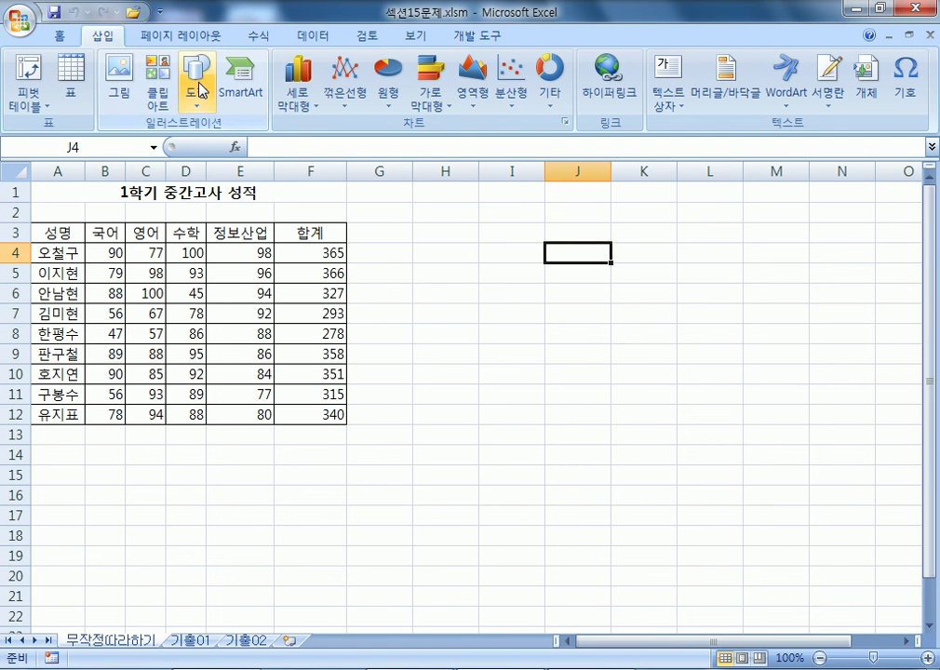
left_click(196, 89)
left_click(355, 279)
left_click_drag(677, 266, 748, 325)
left_click(596, 456)
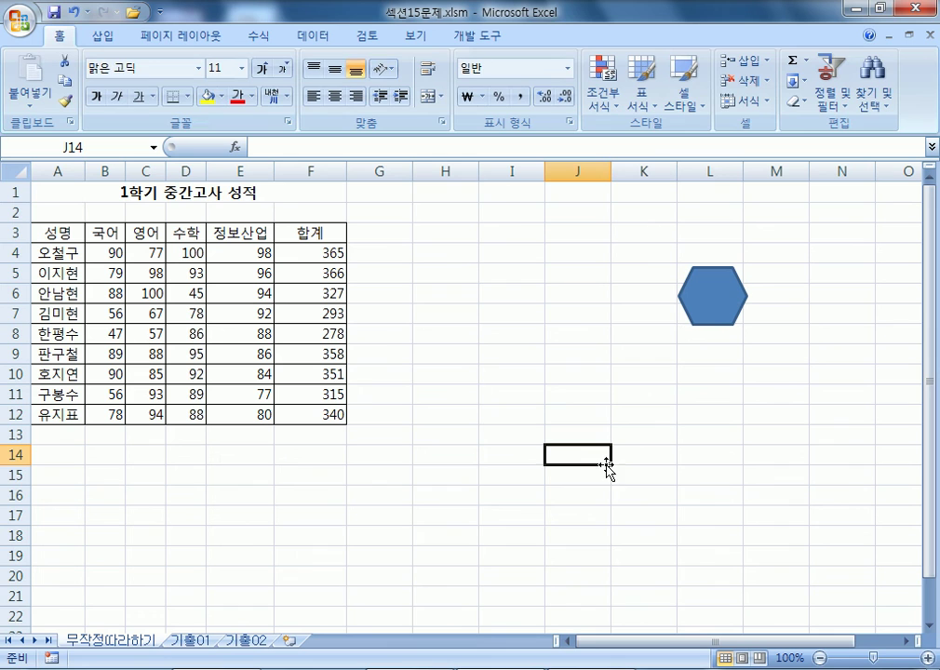
left_click(716, 308)
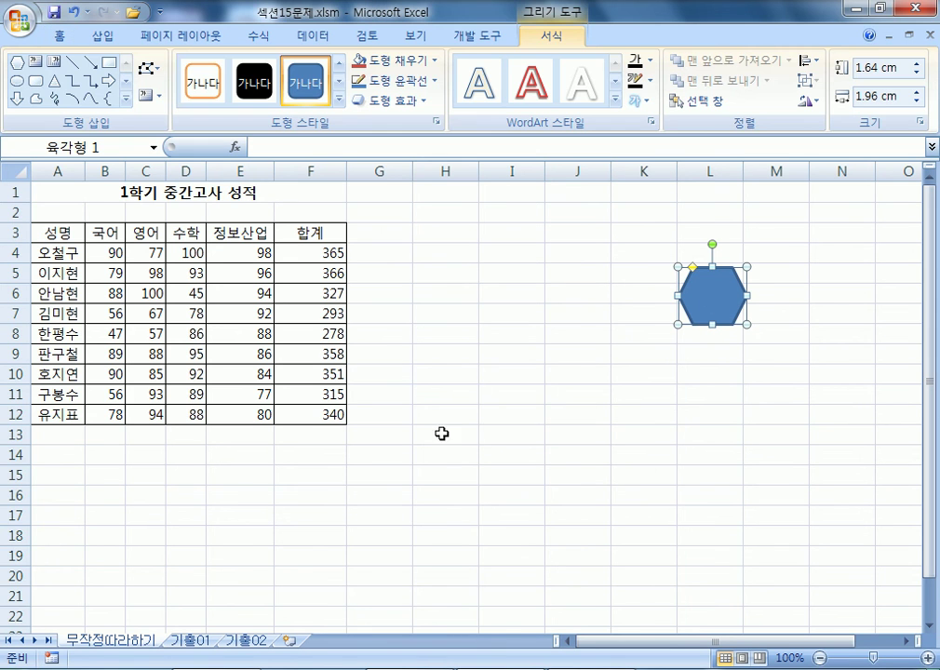
left_click(555, 501)
Step: Clear the totals in F4:F12 of the score table
left_click(713, 291)
left_click_drag(296, 253, 324, 421)
key("Delete")
left_click(577, 393)
Step: Move the hexagon slightly across the boundary of columns K and L and assign the 합계 macro to it
left_click(713, 308)
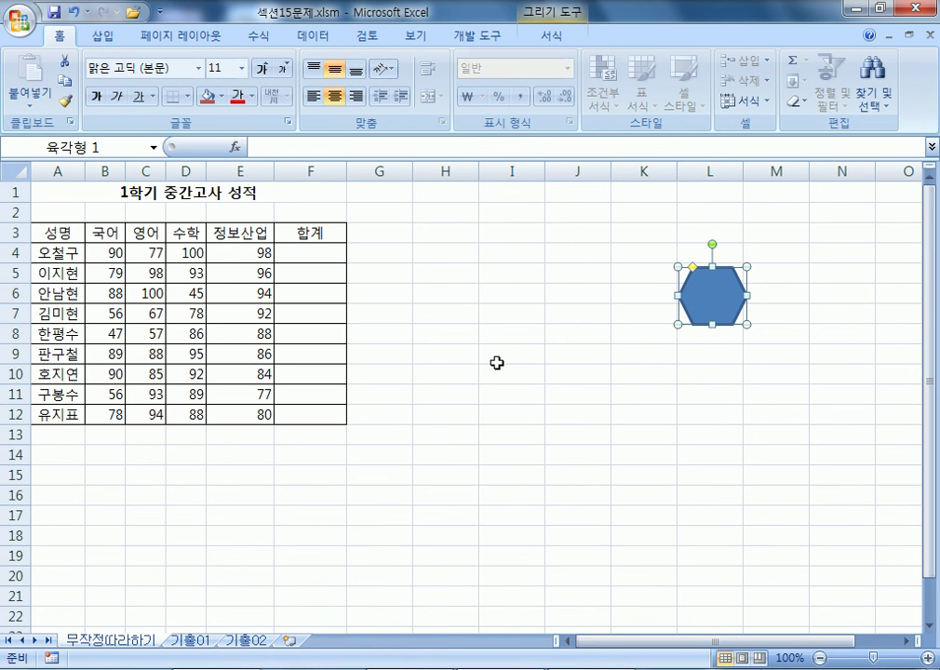
left_click_drag(719, 300, 692, 309)
right_click(688, 311)
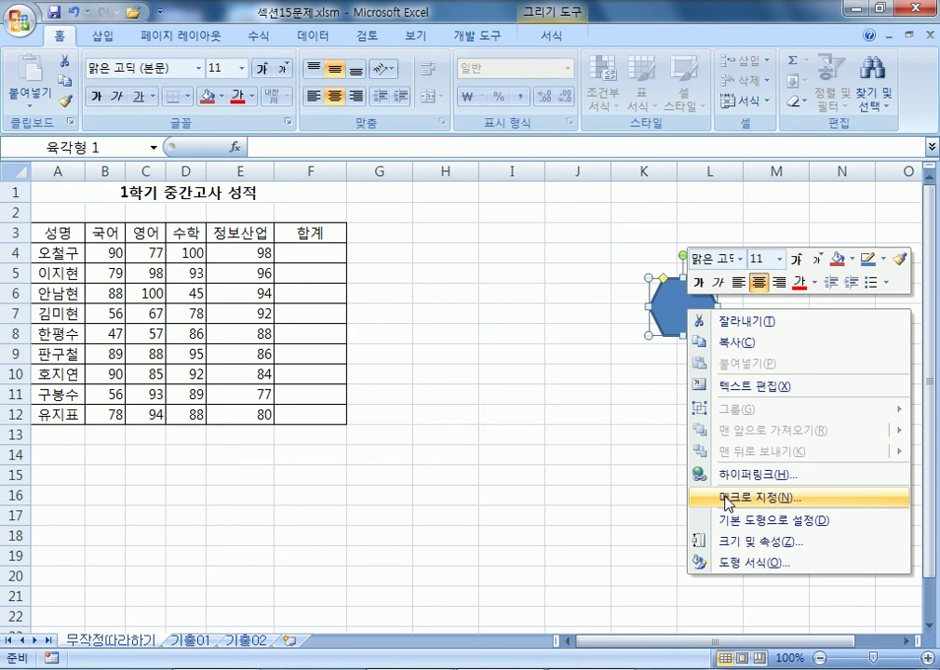
left_click(726, 500)
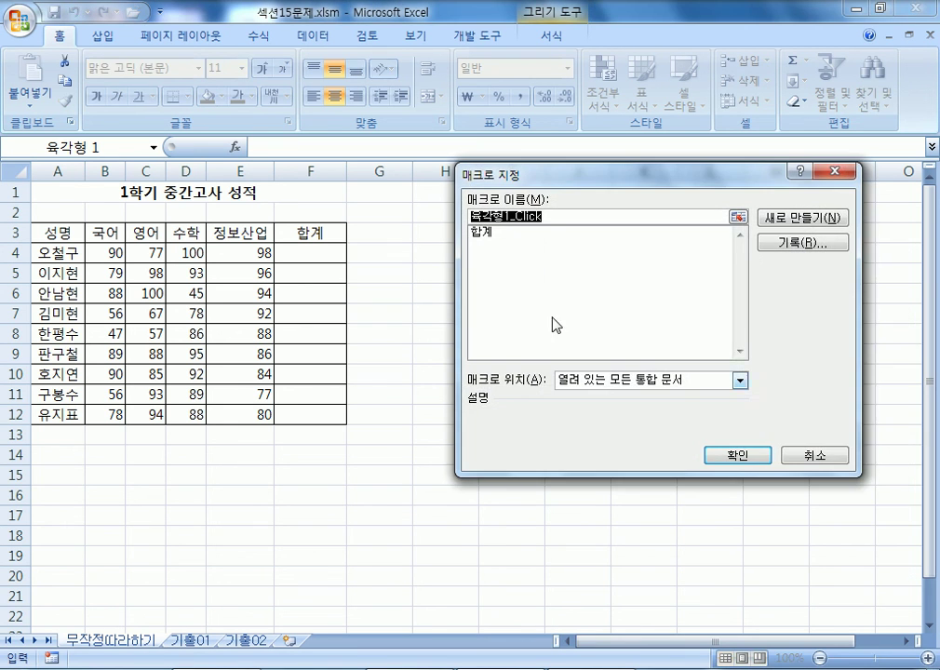
left_click(492, 233)
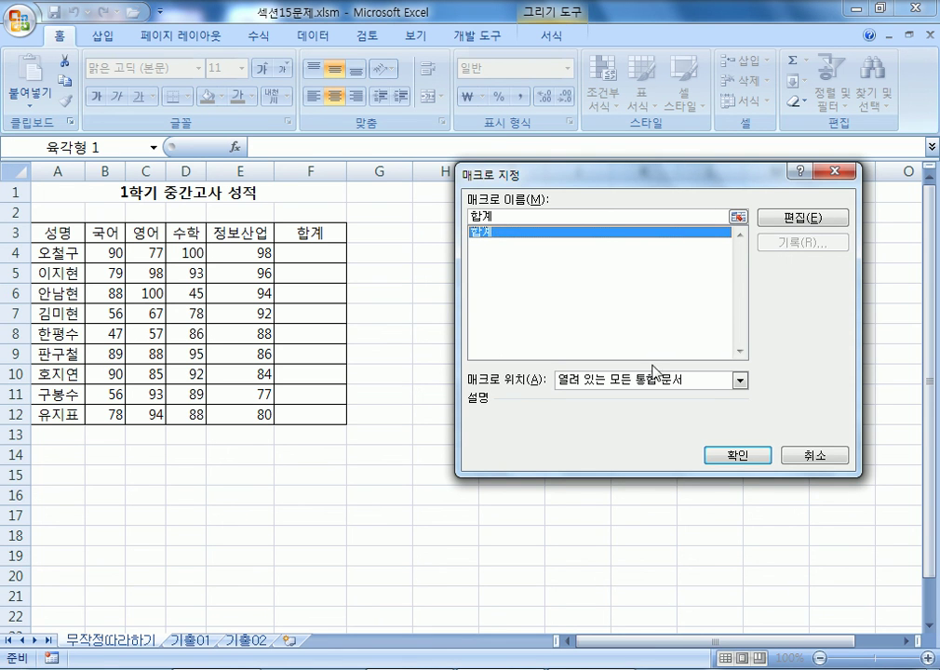
left_click(728, 457)
left_click(592, 534)
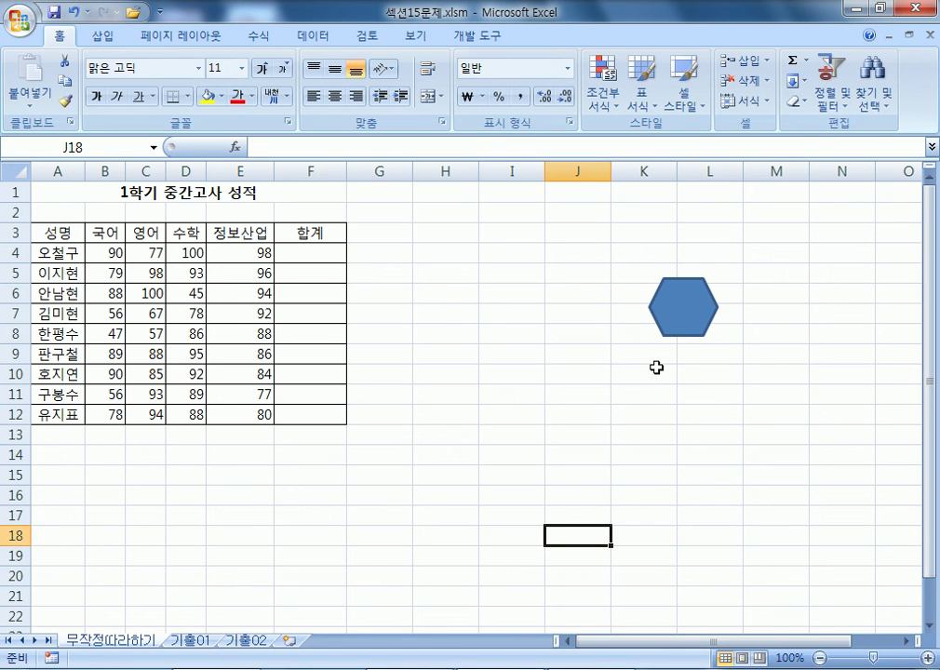
Step: Test the hexagon's 합계 macro twice, clearing the totals in F4:F12 after each run
left_click(711, 411)
left_click(695, 307)
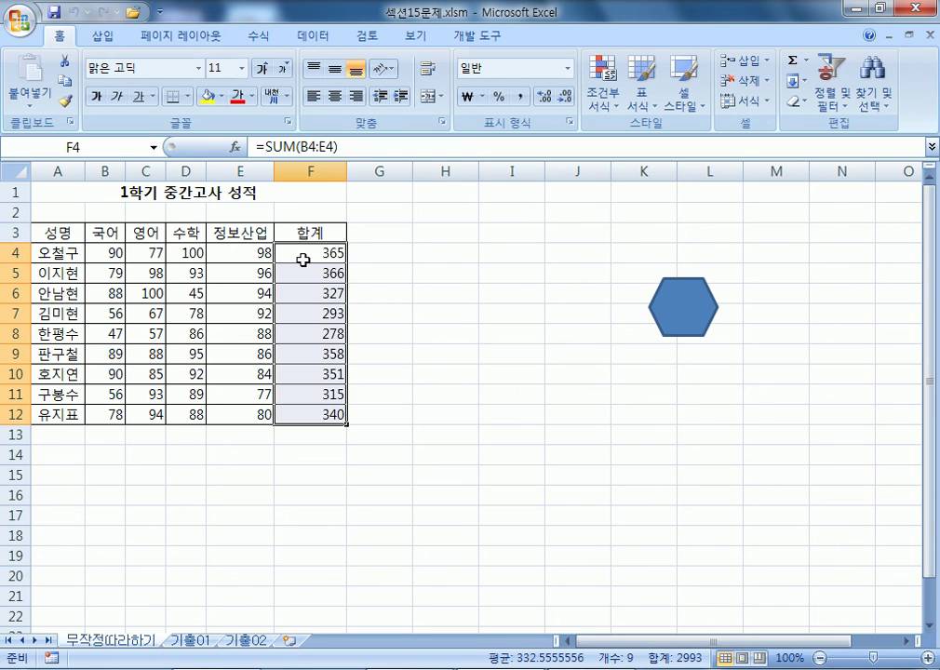
key("Delete")
left_click(472, 375)
left_click(677, 311)
key("Delete")
left_click(455, 250)
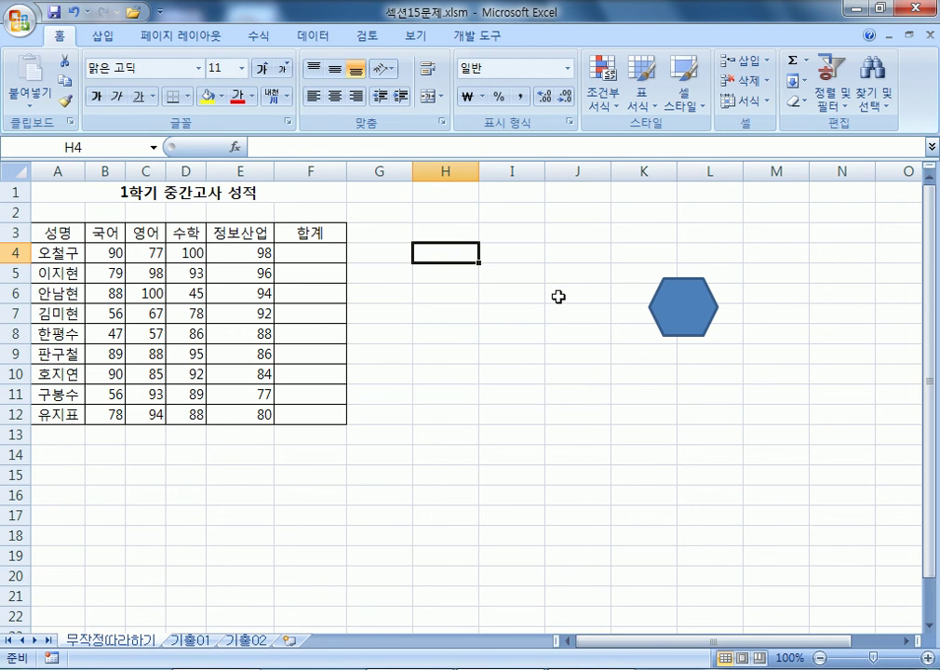
Step: Enter the note "1. 매크로를 작성" in cell H2
left_click(445, 215)
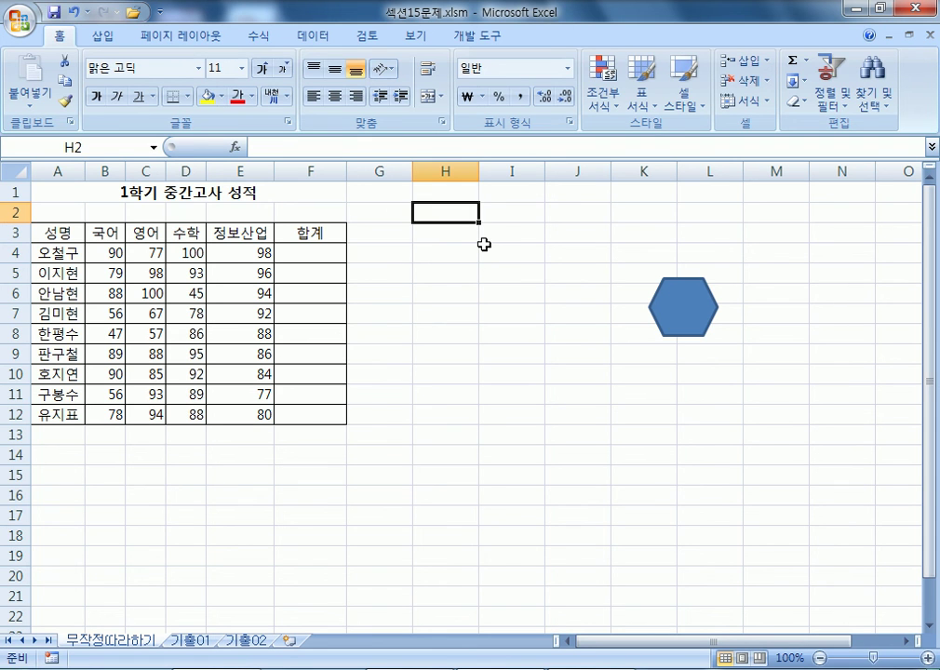
type("1. 매크롤")
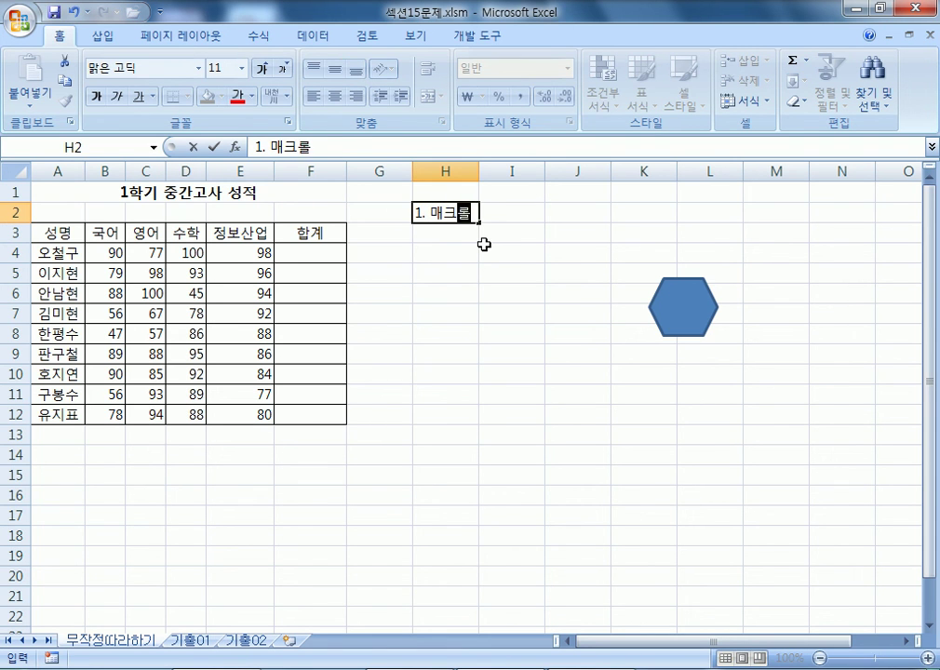
type("를 자거")
key("BackSpace")
key("BackSpace")
key("BackSpace")
type("작성")
key("Return")
Step: Add the notes "2. 도형을 그려서" in H3 and "3. 도형에 매크로를 연결" in H4
type("2. 동")
type("형을 그")
type("려서")
key("Return")
type("3. ㄷ")
type("도형에 매크롤")
type("를 연결")
key("Return")
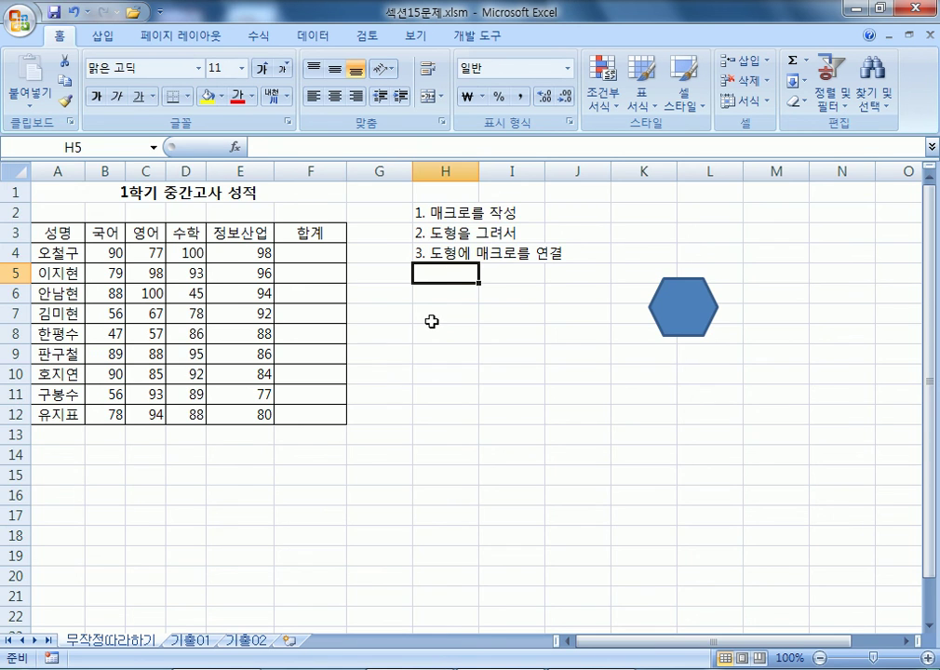
Step: Move the hexagon onto rows 8 to 10 across the boundary of columns J and K
scroll(432, 321, "up", 2)
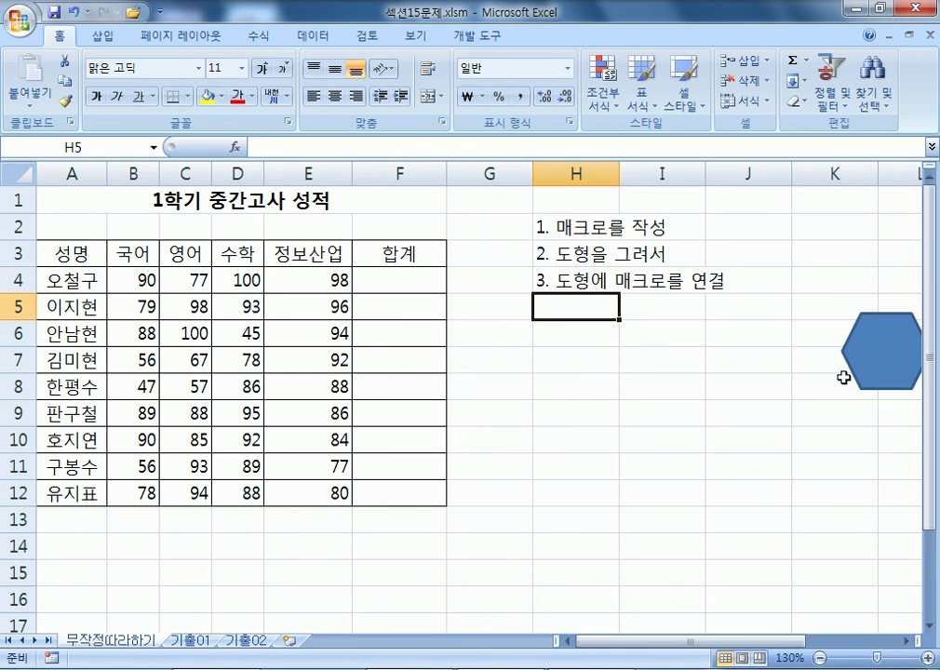
right_click(881, 353)
key("Escape")
left_click_drag(882, 357, 794, 431)
left_click(598, 415)
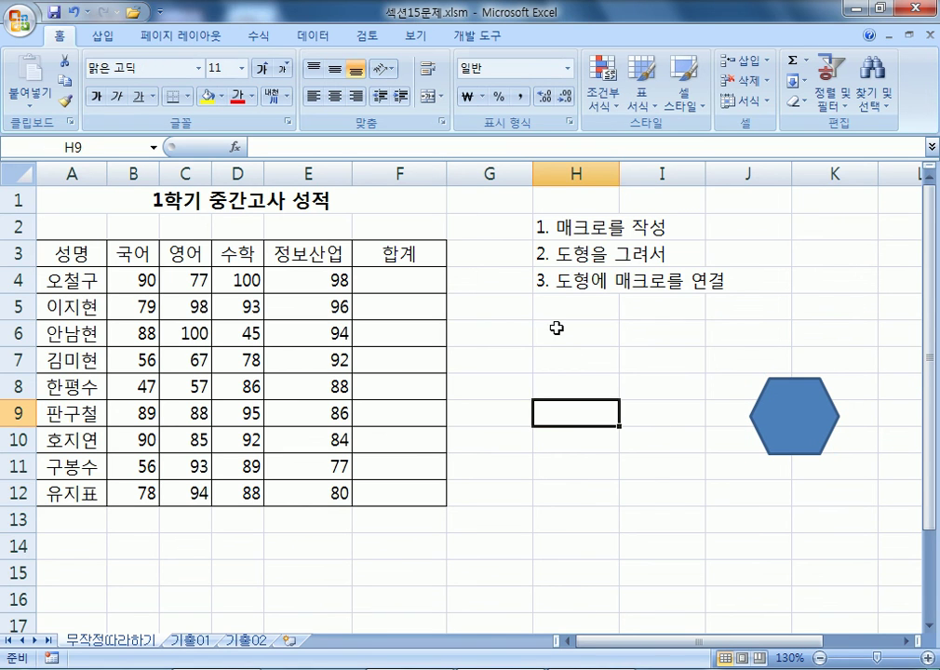
Step: Enter a second list in H6:H8 reading "1. 도형을 그려서", "2. 도형에 매크로를 연결" and "3. 매크로를 작성"
left_click(559, 333)
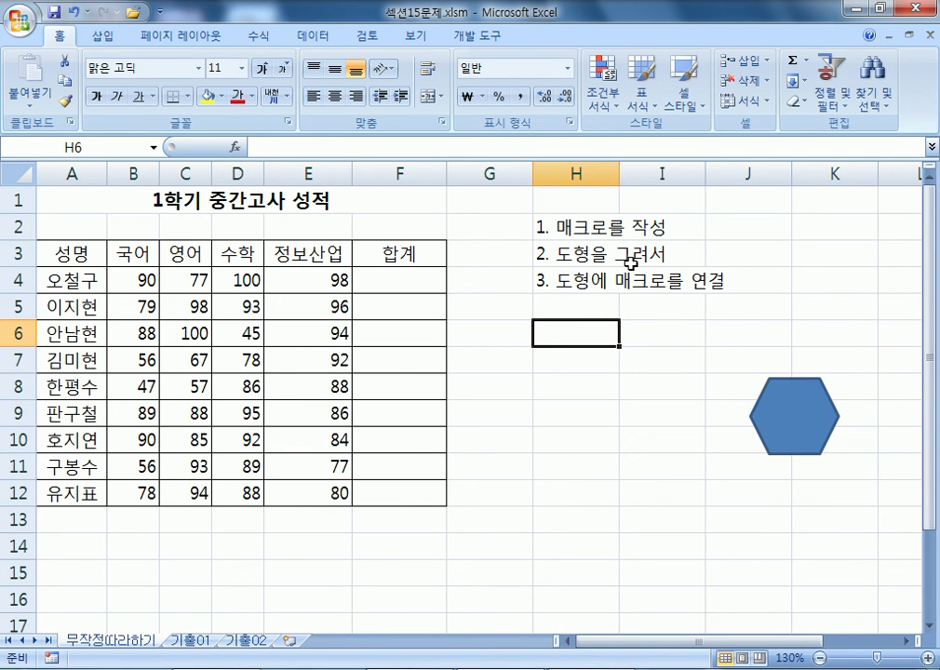
type("1. 둥")
type("형을 그려서")
key("Return")
type("2. 도형에 ㅁ매크로를 연ㄱ")
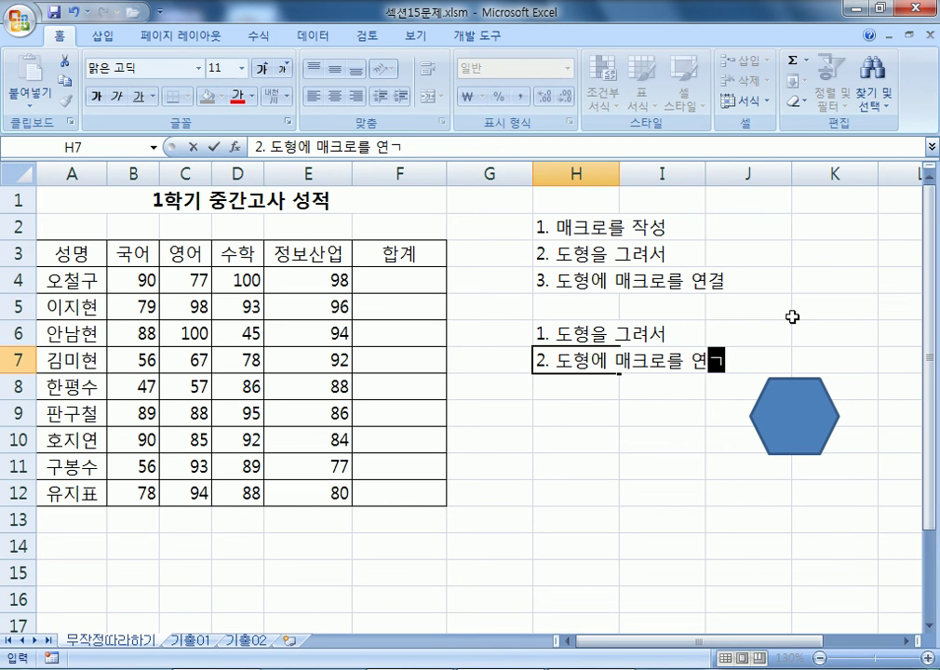
type("결")
key("Return")
type("3. ")
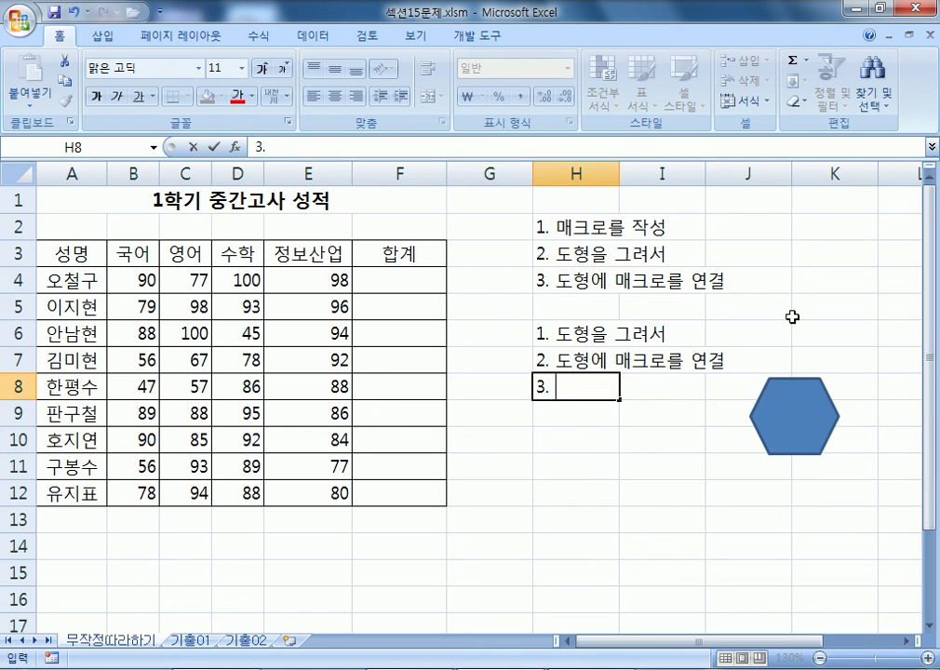
type("매크로를 작성")
key("Return")
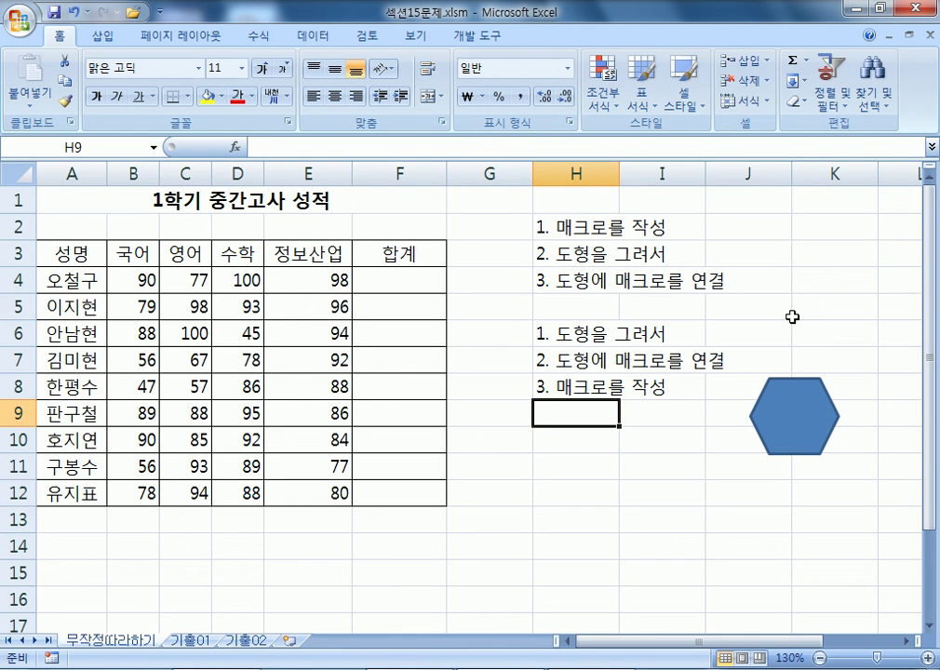
Step: Try inserting an automatic SUM of B4:E4 in F4, cancel it, and select an empty cell below the notes
left_click(410, 286)
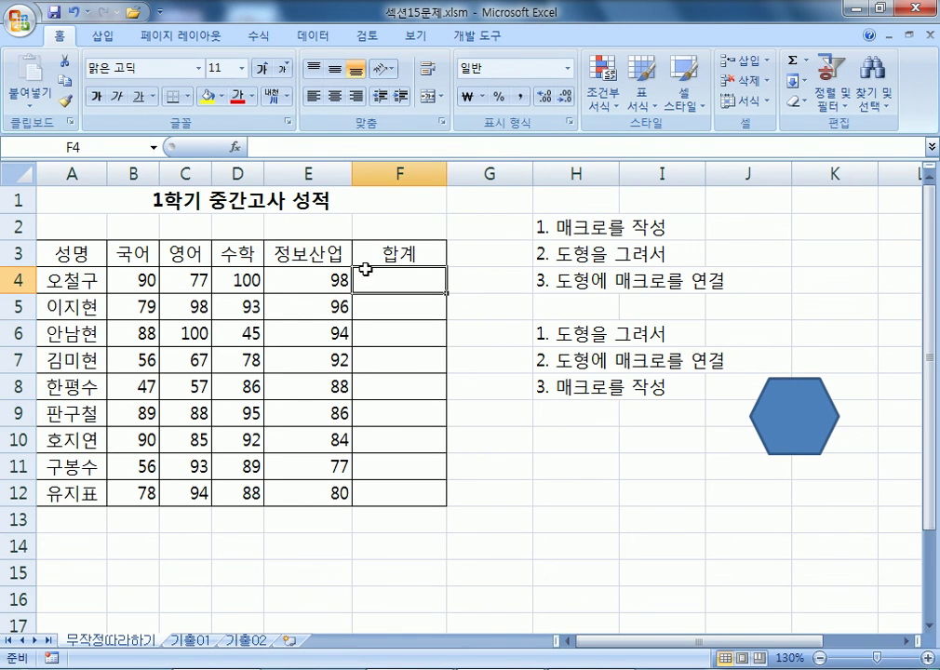
left_click(260, 36)
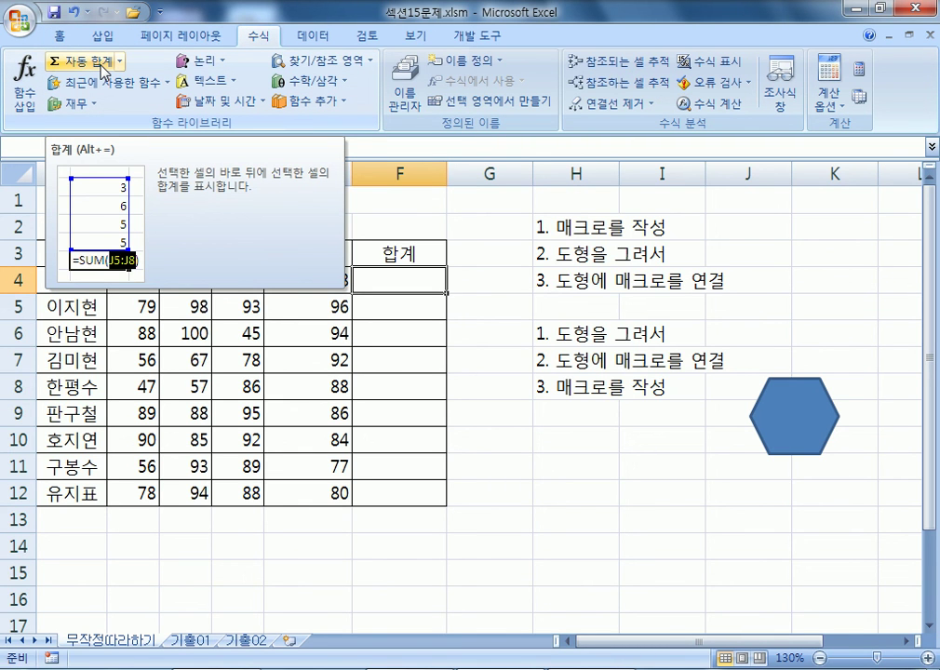
left_click(58, 35)
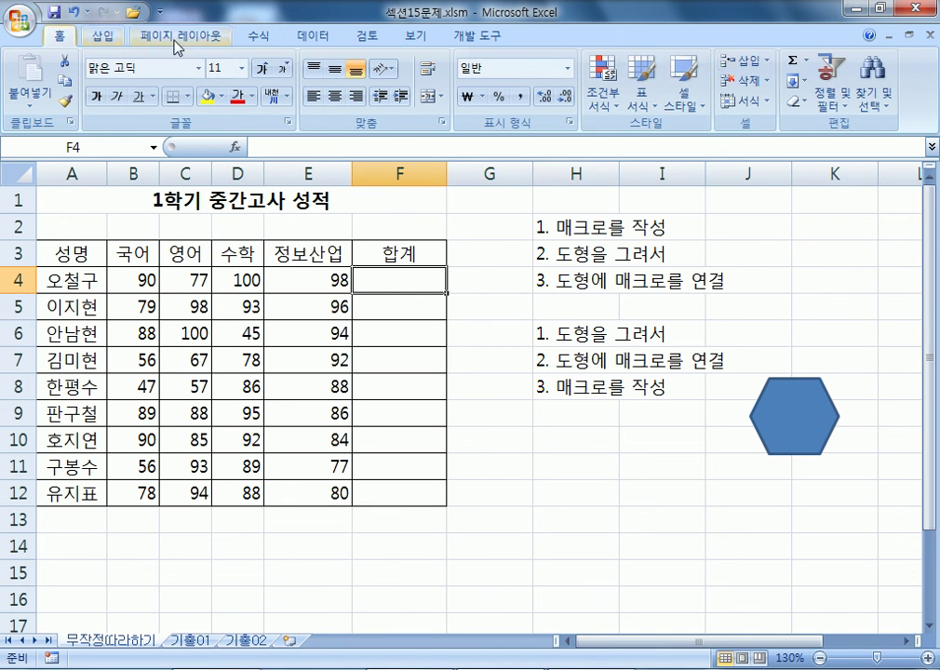
left_click(806, 62)
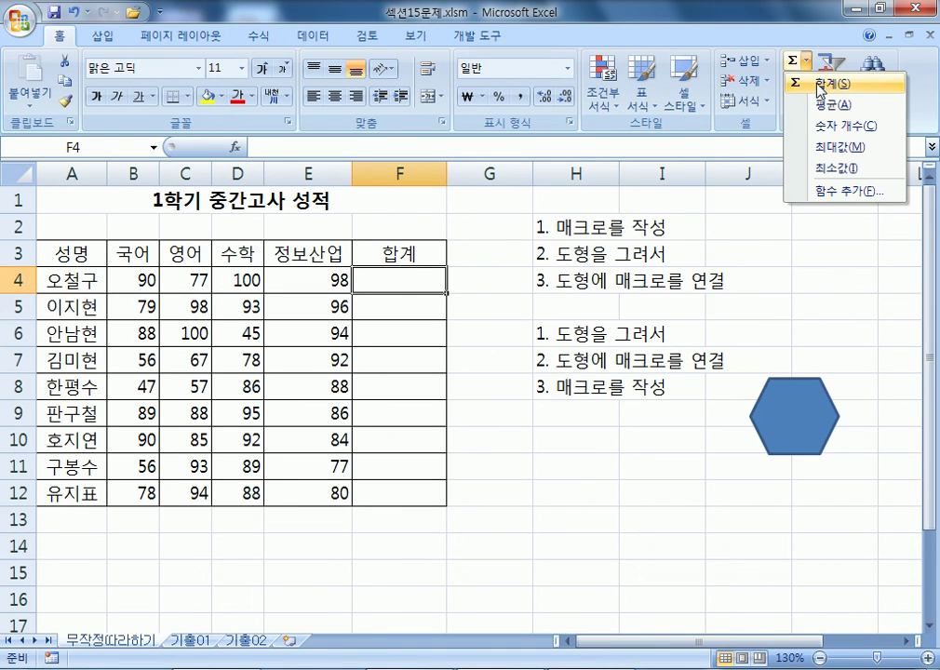
left_click(819, 86)
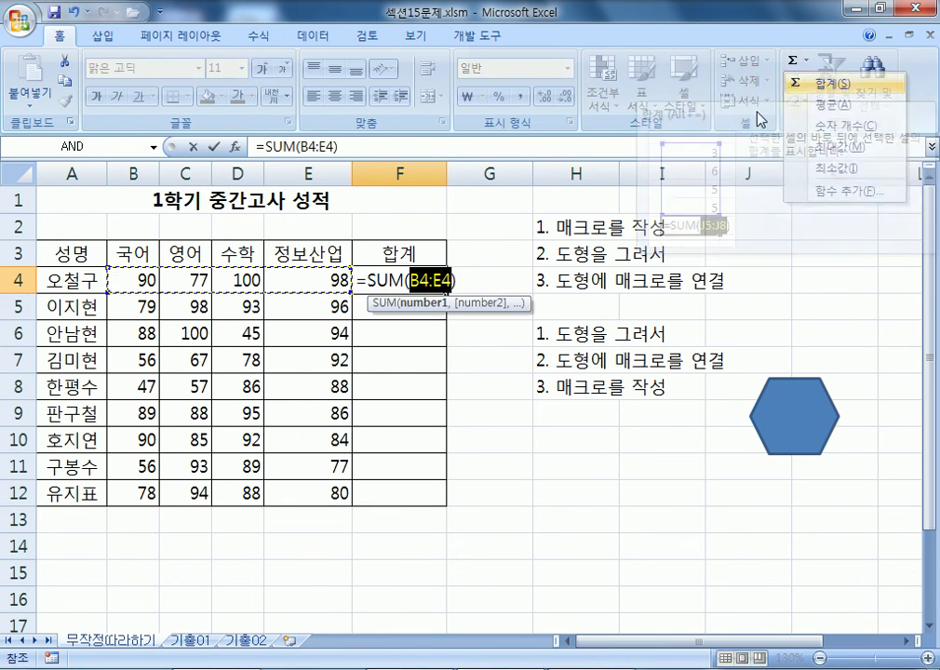
key("Escape")
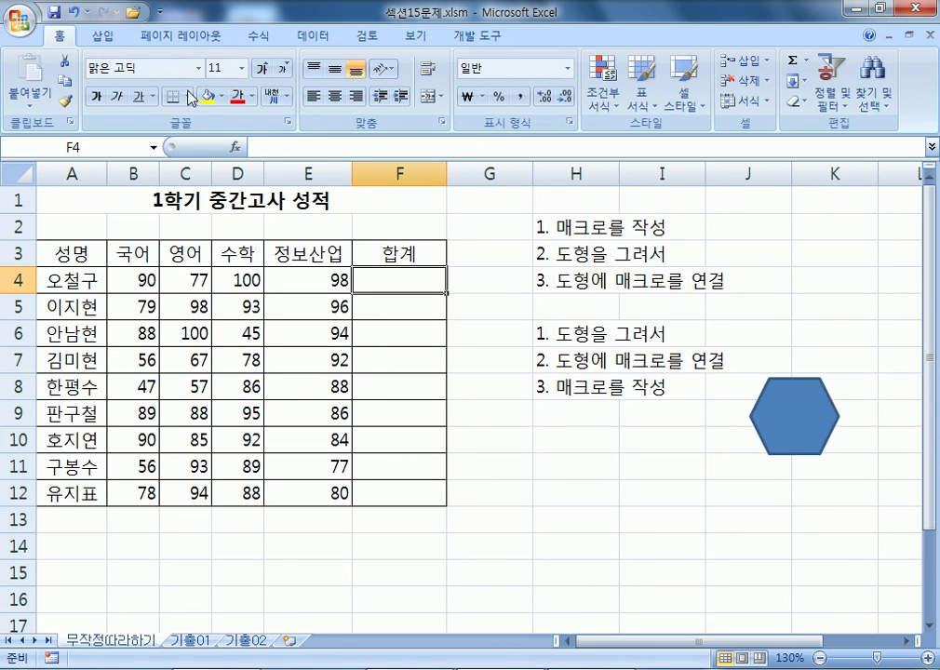
left_click(257, 35)
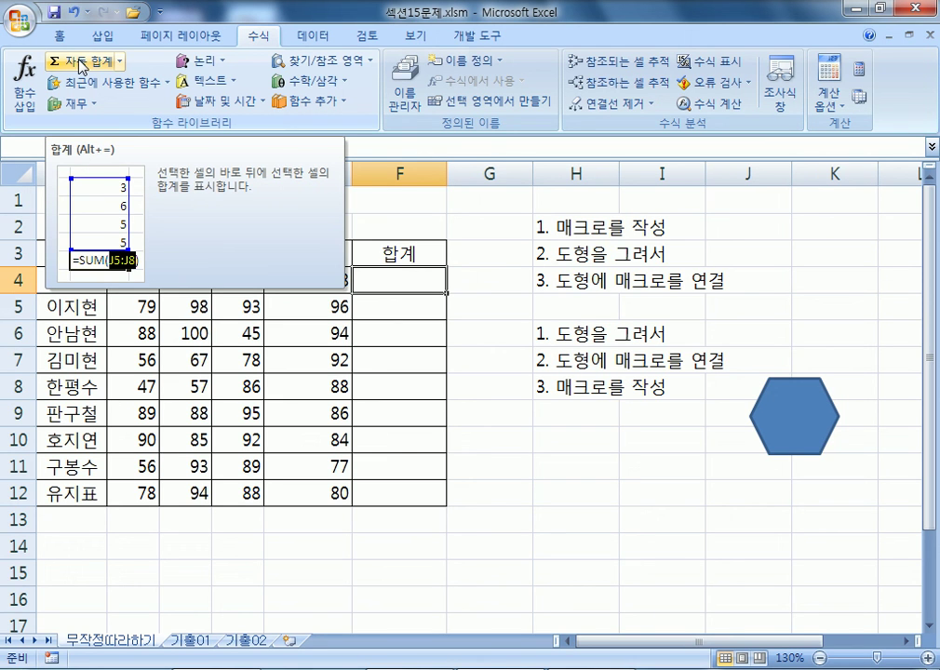
left_click(587, 564)
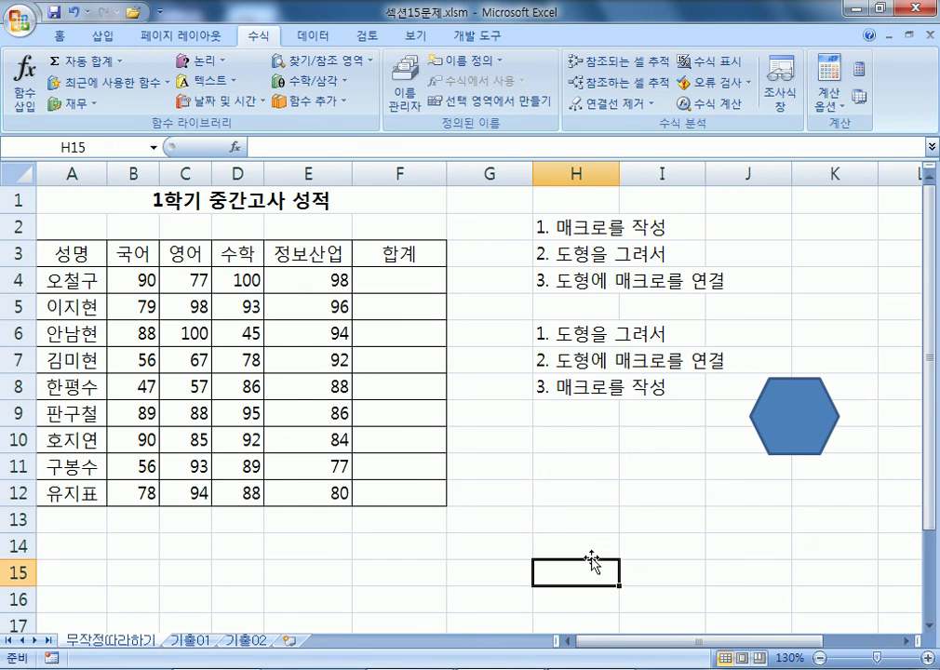